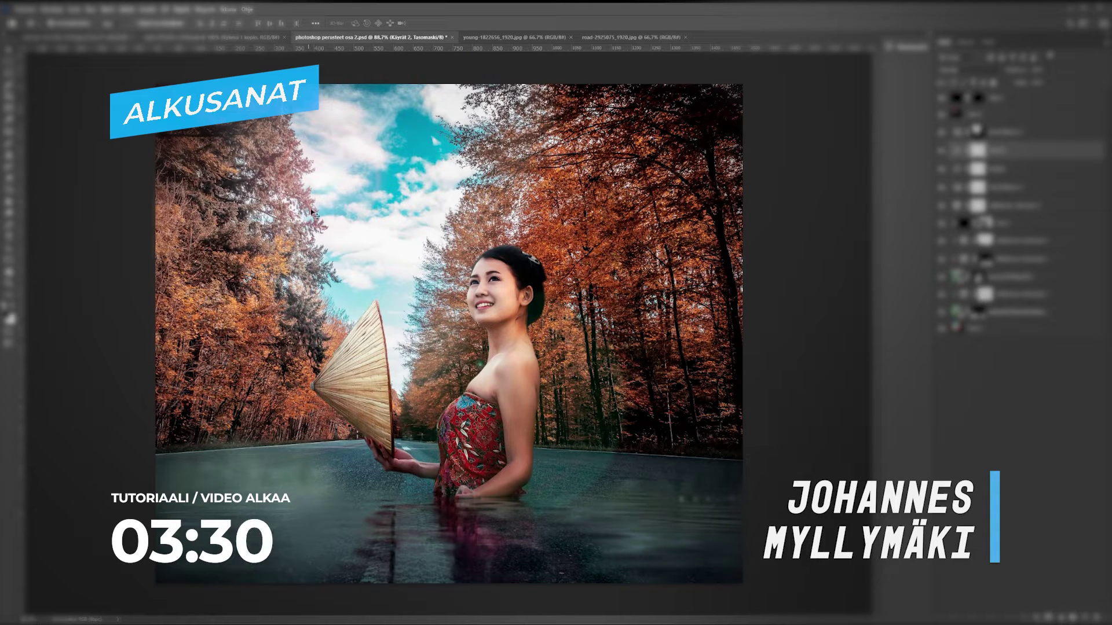
# Compare the composite copies, then select layer Taso 2 and view young-1822656_1920.jpg
pyautogui.click(229, 37)
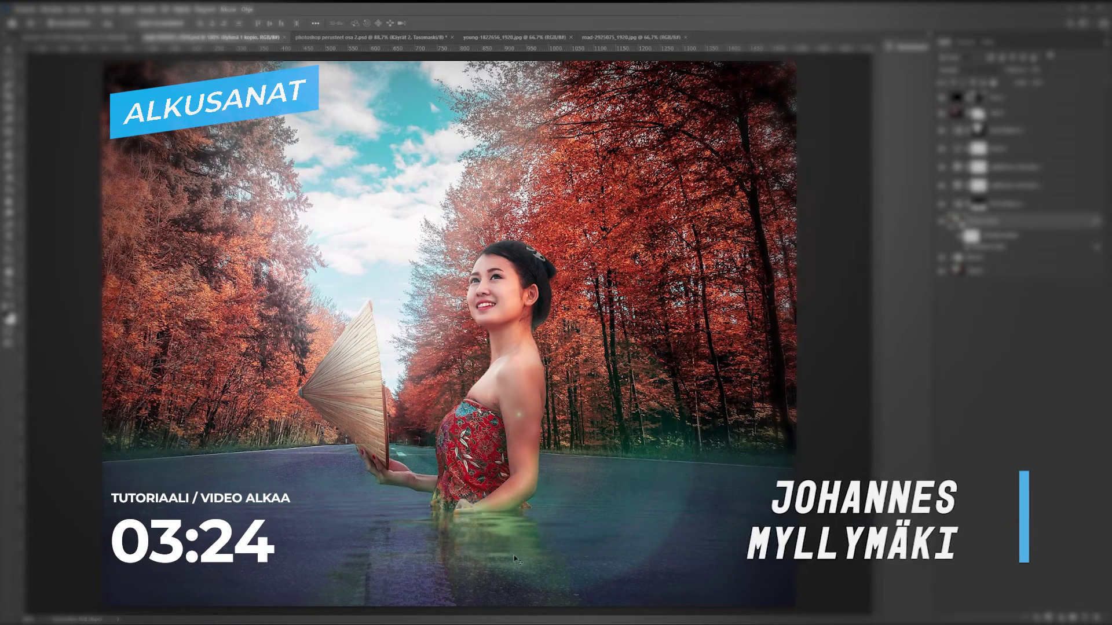
pyautogui.hotkey('ctrl', 'Tab')
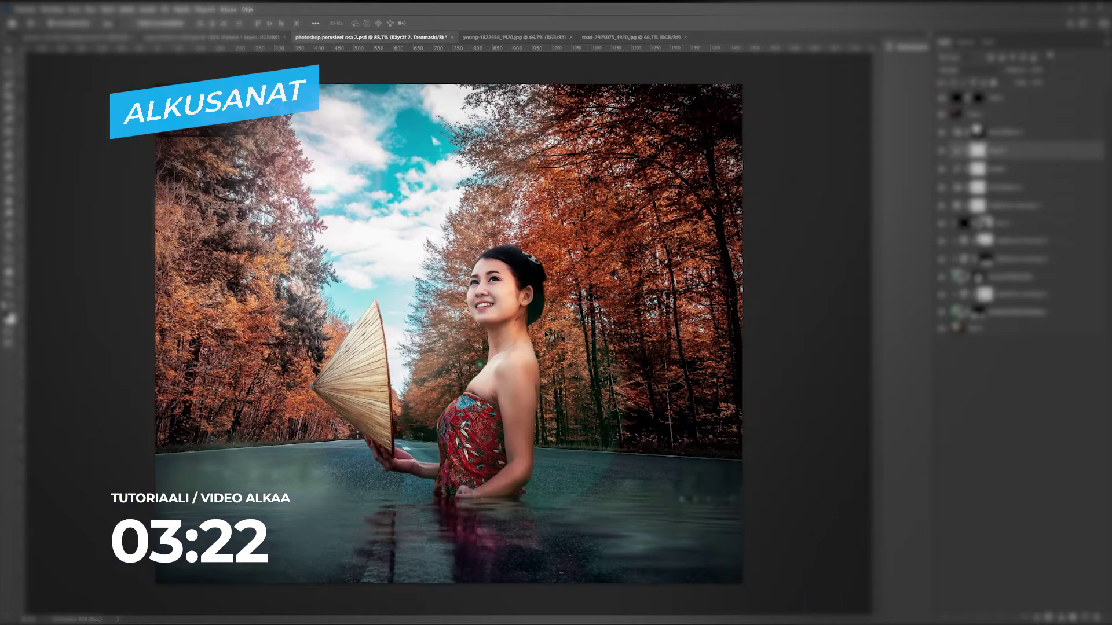
pyautogui.click(244, 37)
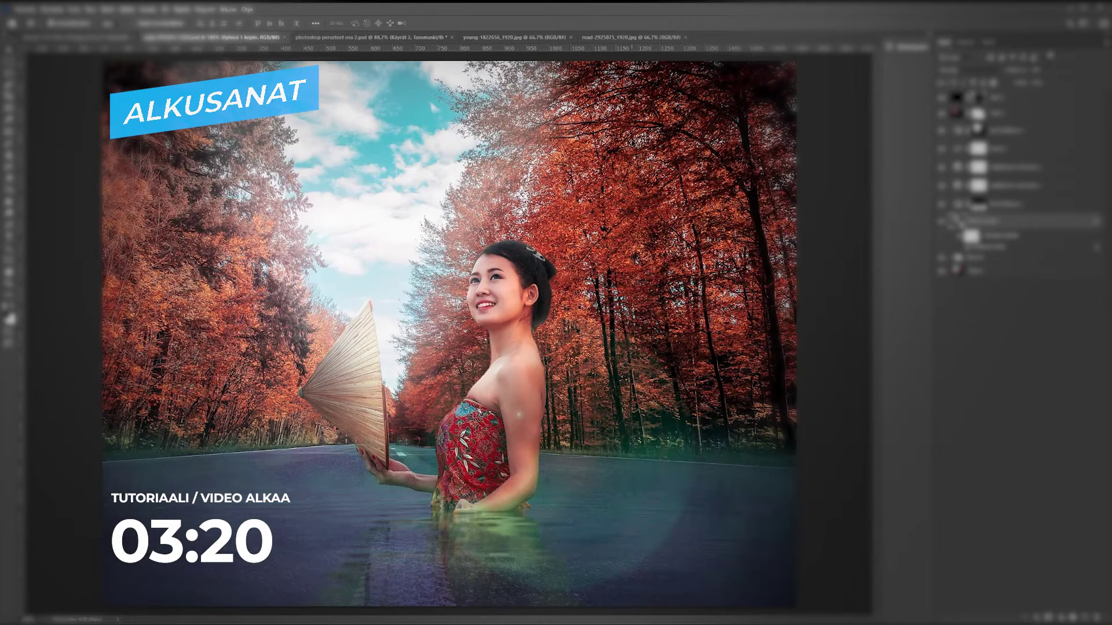
pyautogui.click(385, 37)
pyautogui.click(244, 37)
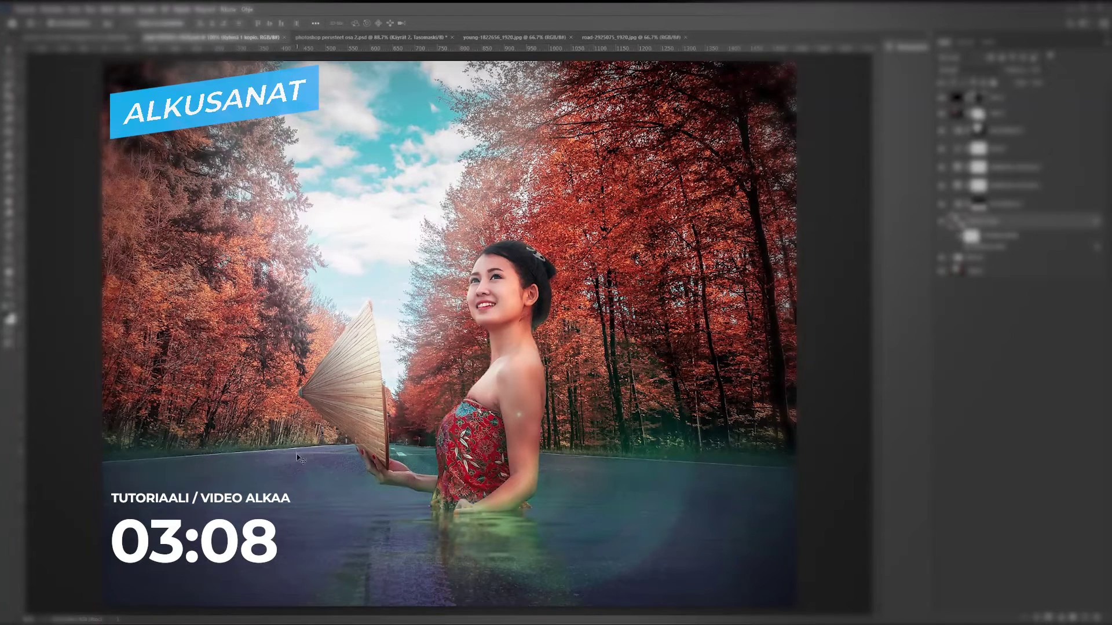
pyautogui.click(381, 38)
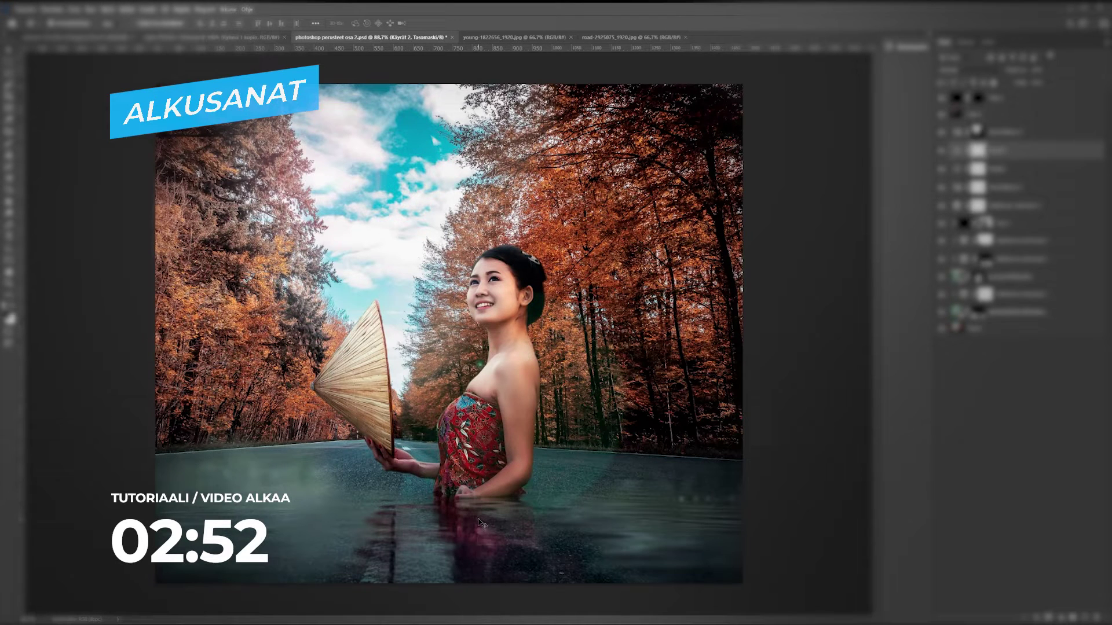
pyautogui.keyDown('ctrl'); pyautogui.click(473, 176); pyautogui.keyUp('ctrl')
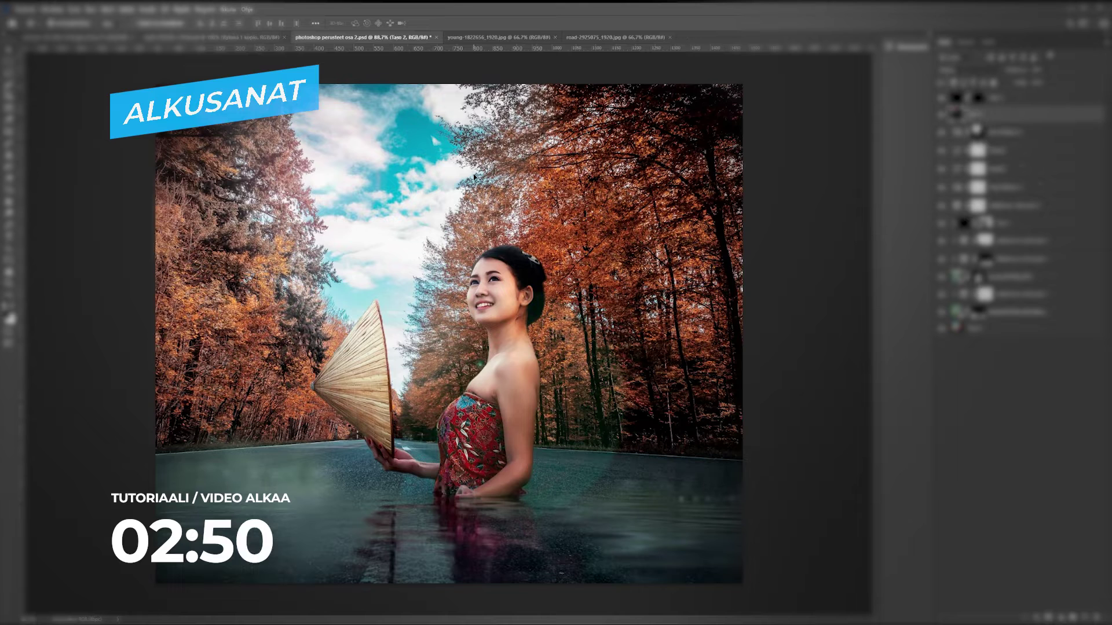
pyautogui.click(500, 37)
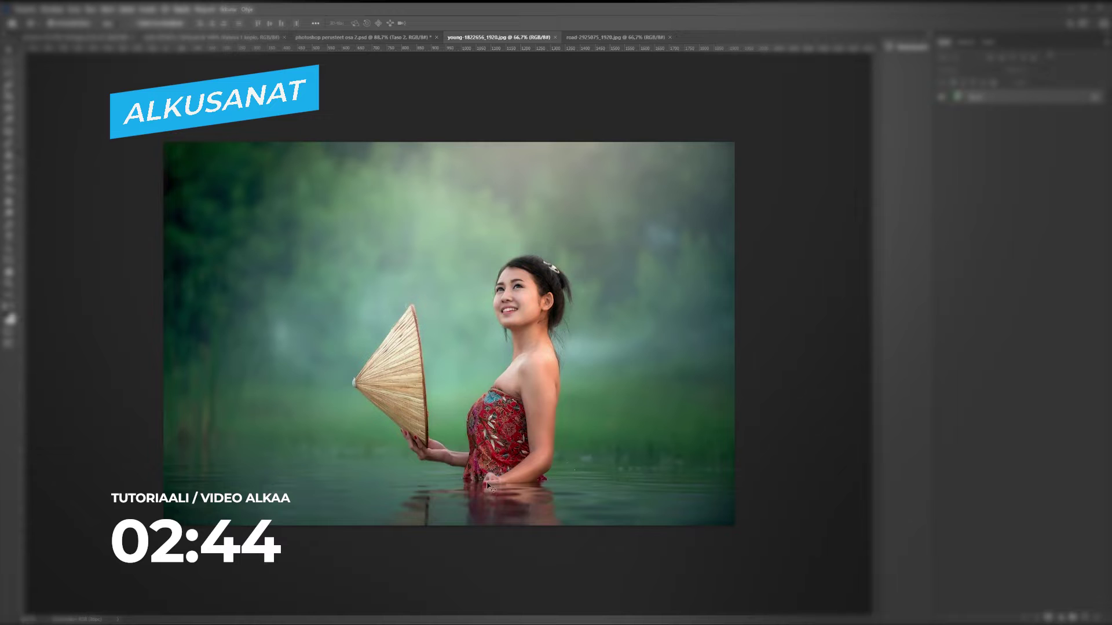
# Compare the road-2925075 and young-1822656 photos with the finished composite, then return to the road photo
pyautogui.click(616, 37)
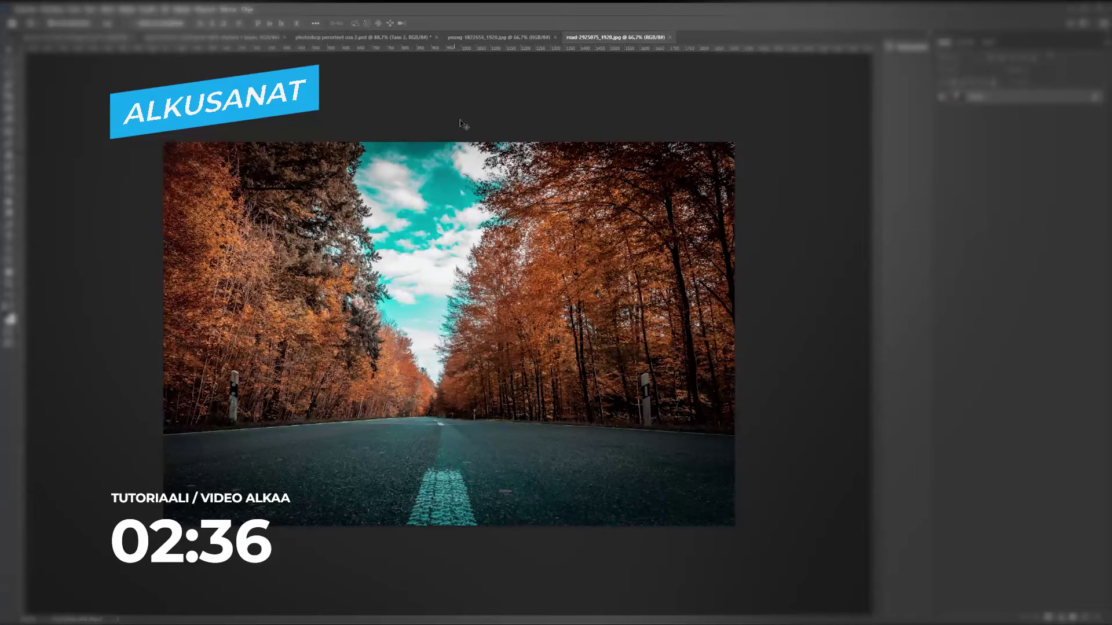
pyautogui.click(509, 36)
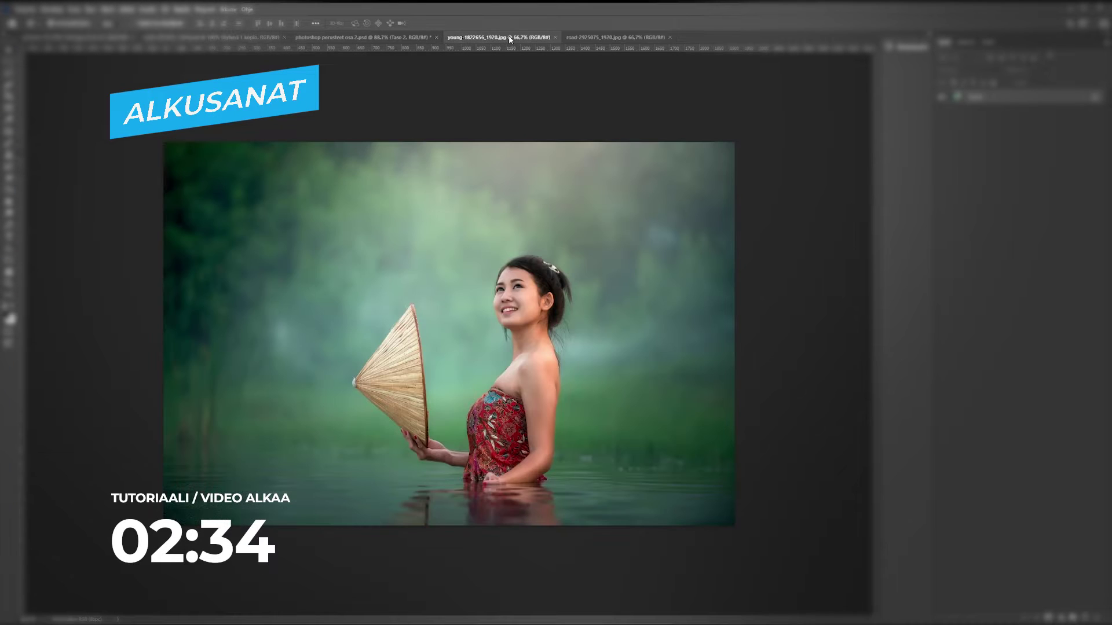
pyautogui.click(615, 37)
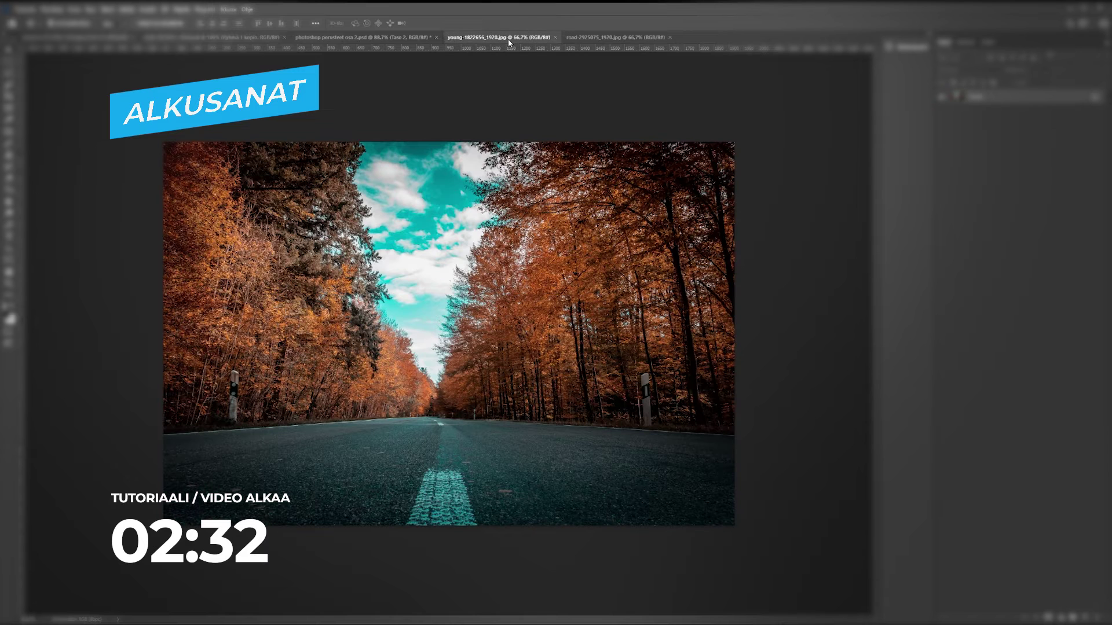
pyautogui.click(509, 37)
pyautogui.click(379, 39)
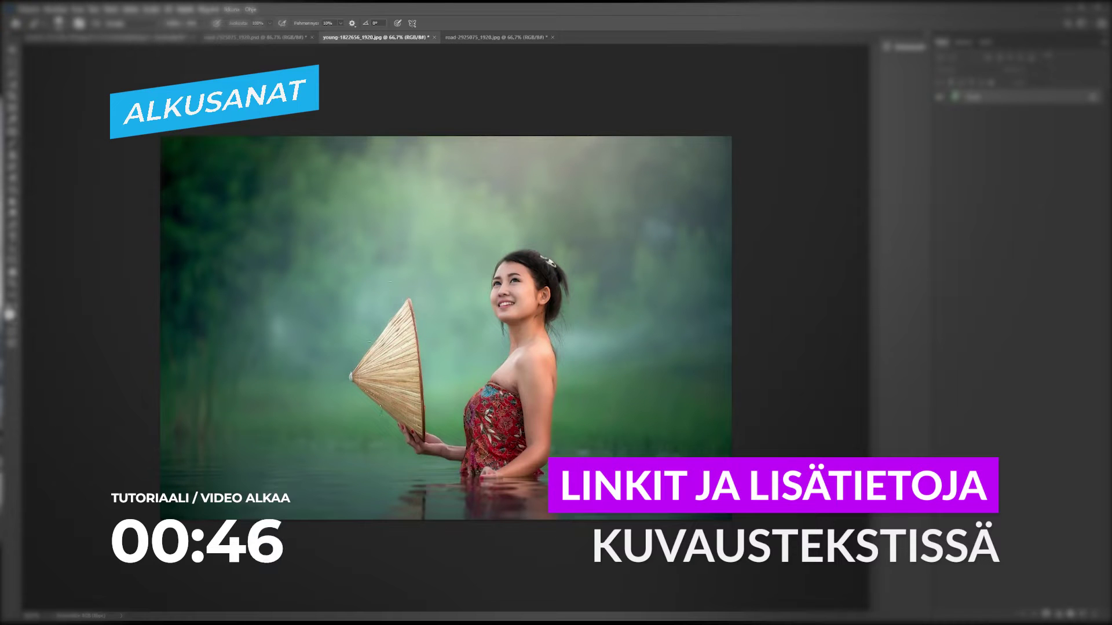
pyautogui.click(487, 37)
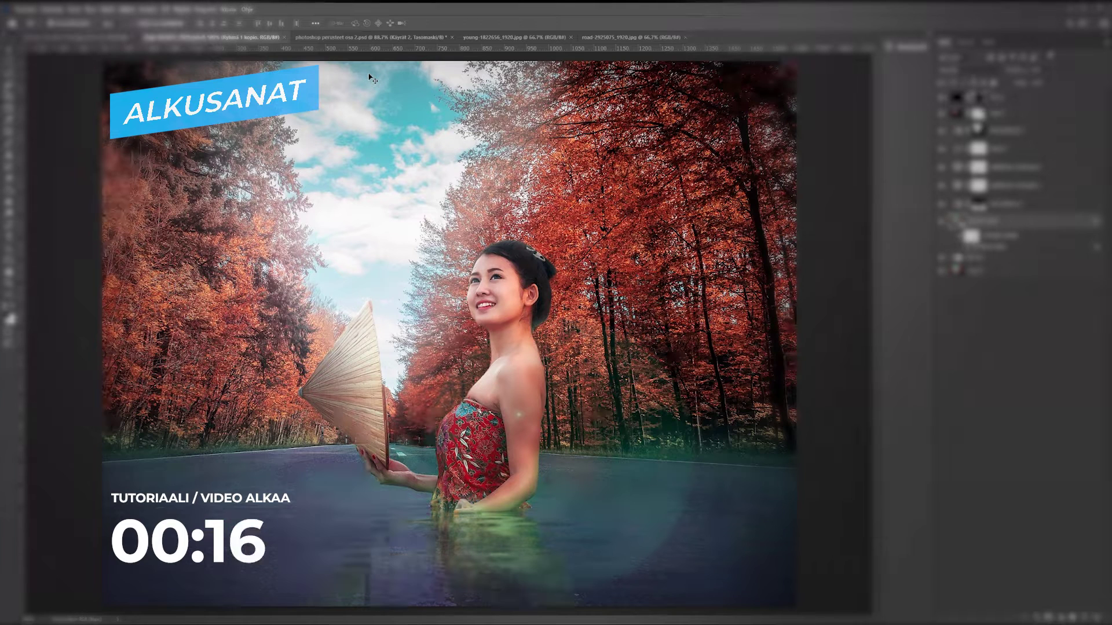
pyautogui.click(405, 36)
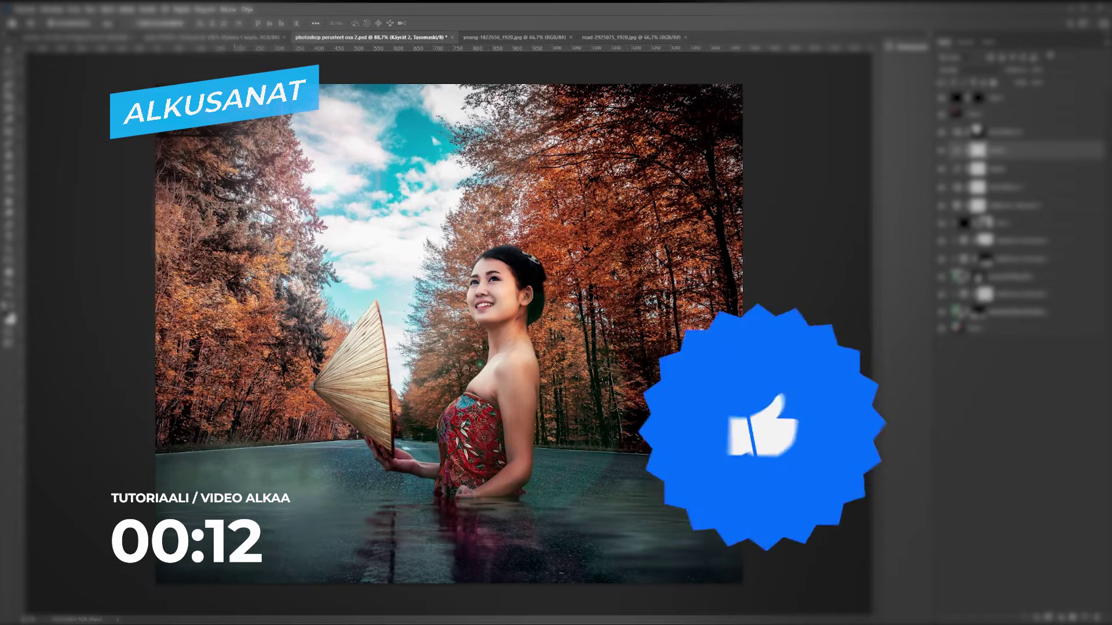
pyautogui.click(217, 37)
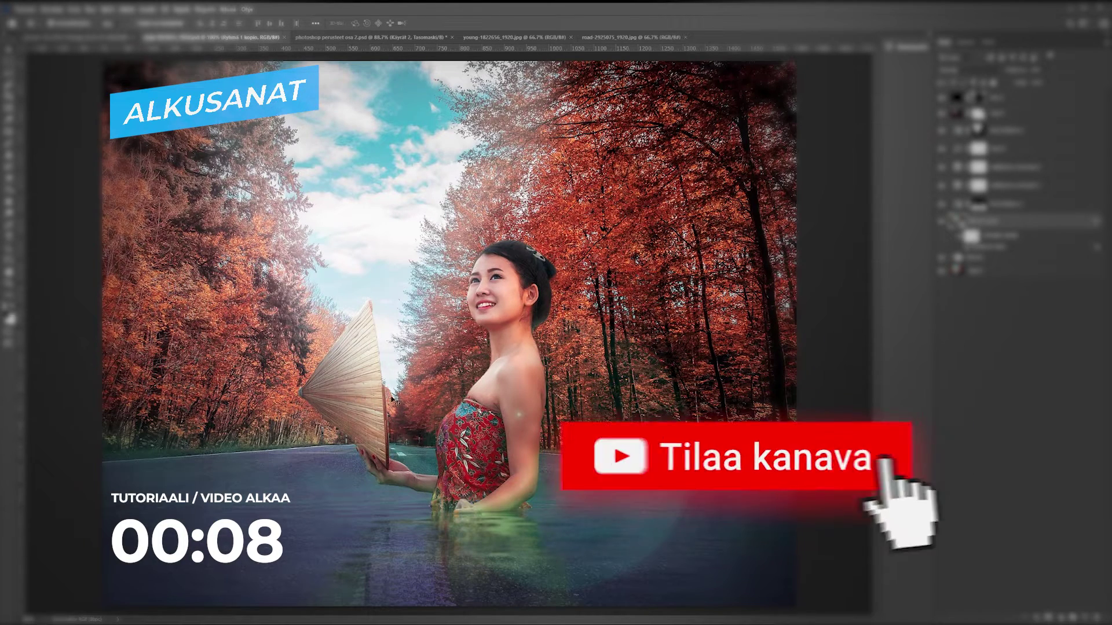
pyautogui.click(392, 39)
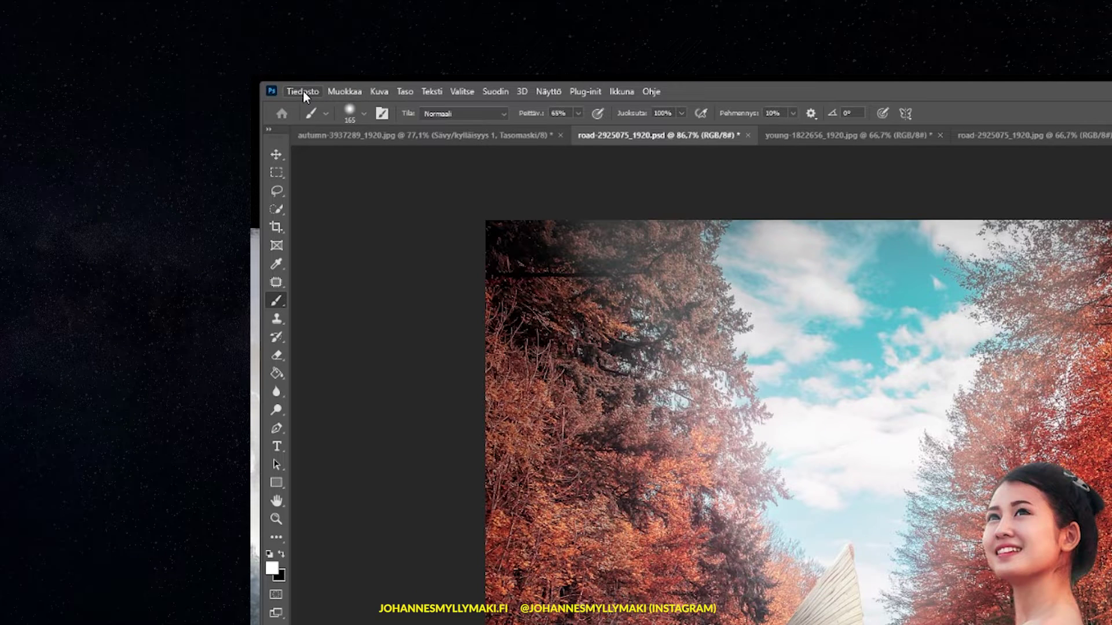
# Open road-2925075_1920.jpg from the tutorial image folder via Tiedosto > Avaa
pyautogui.click(304, 92)
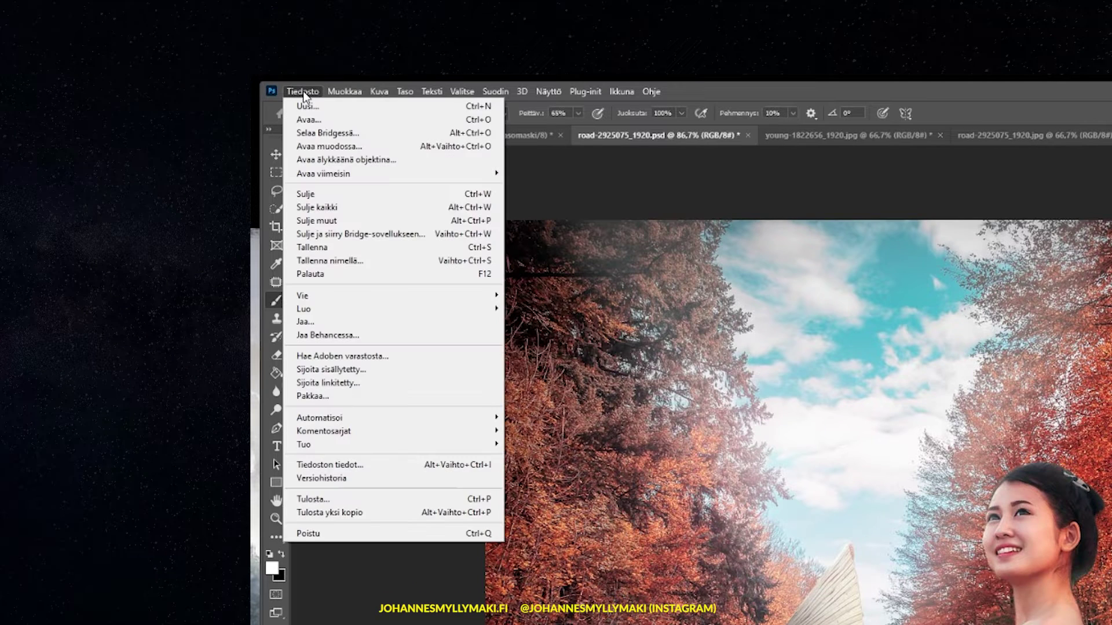
pyautogui.click(309, 119)
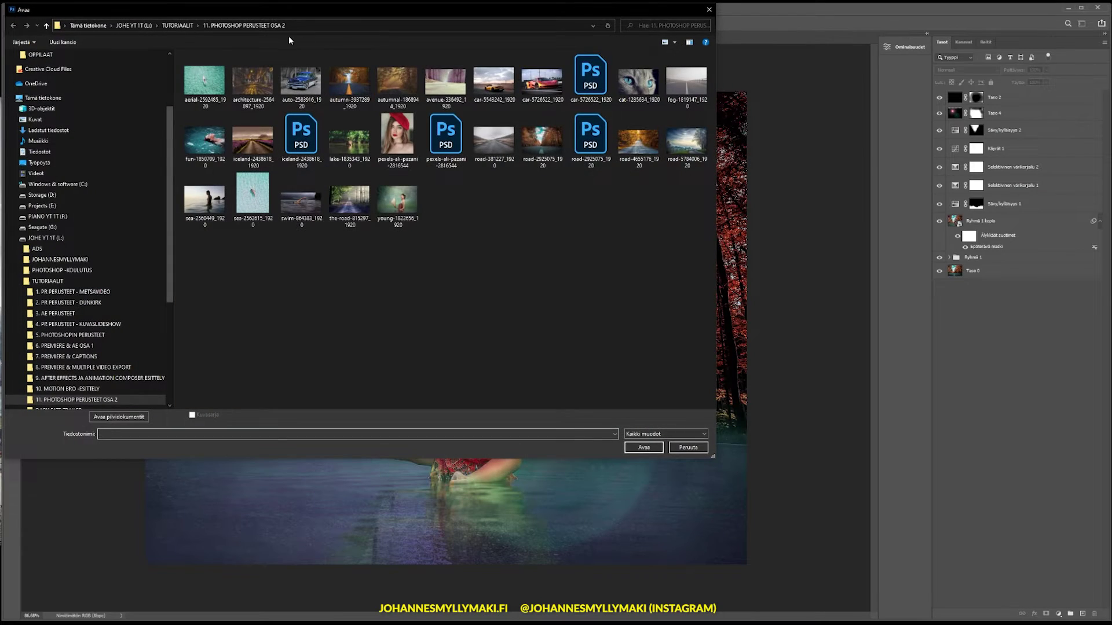
pyautogui.moveTo(298, 15); pyautogui.dragTo(378, 95)
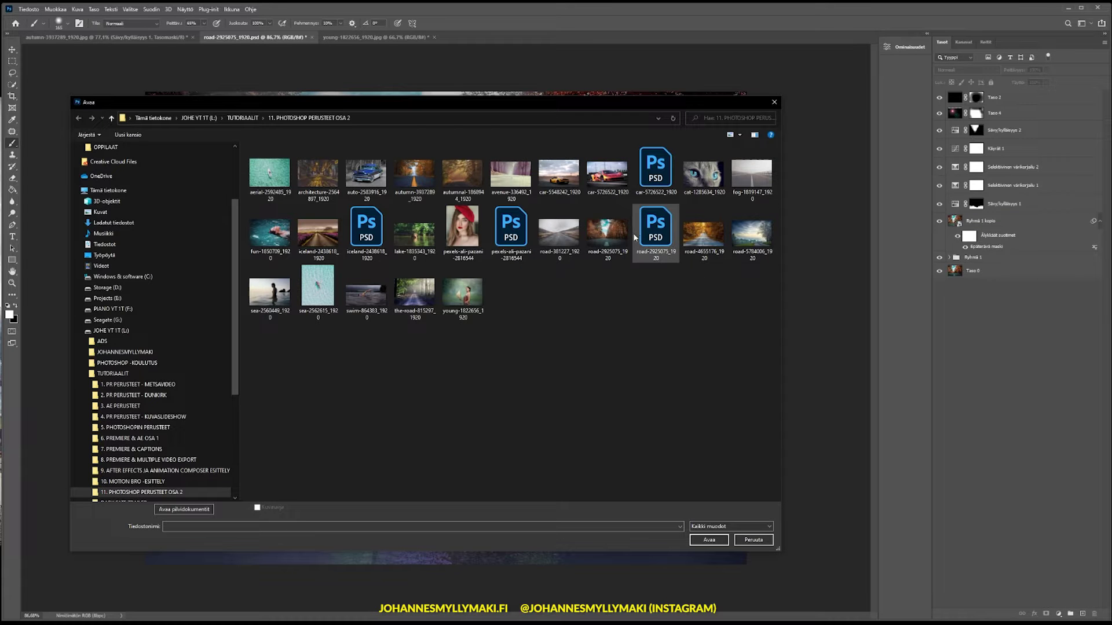
pyautogui.moveTo(721, 104); pyautogui.dragTo(712, 141)
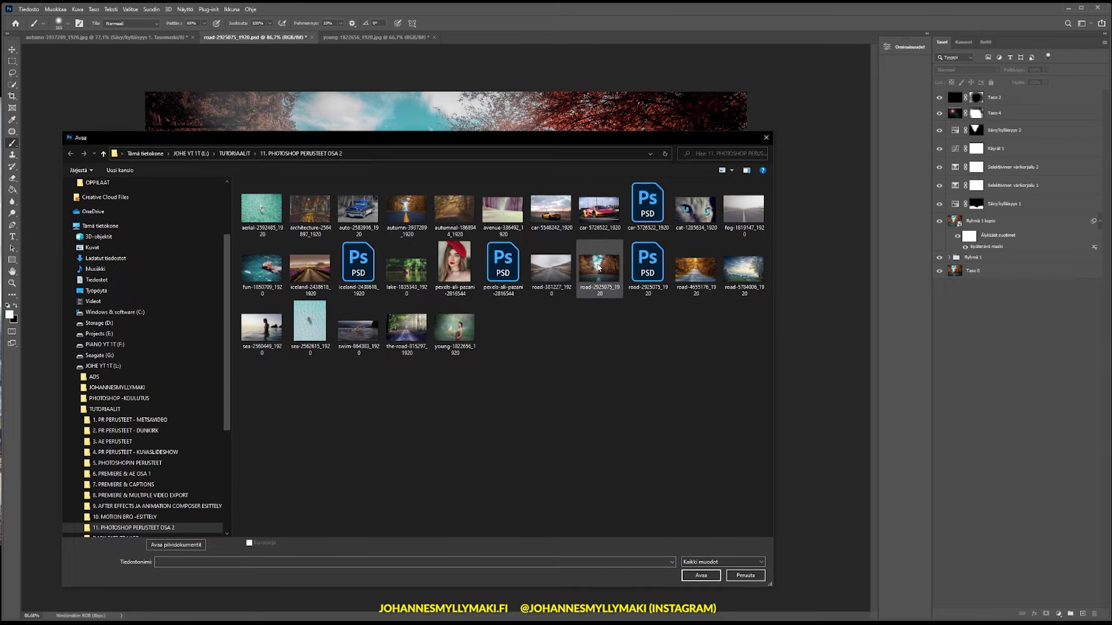
pyautogui.doubleClick(598, 267)
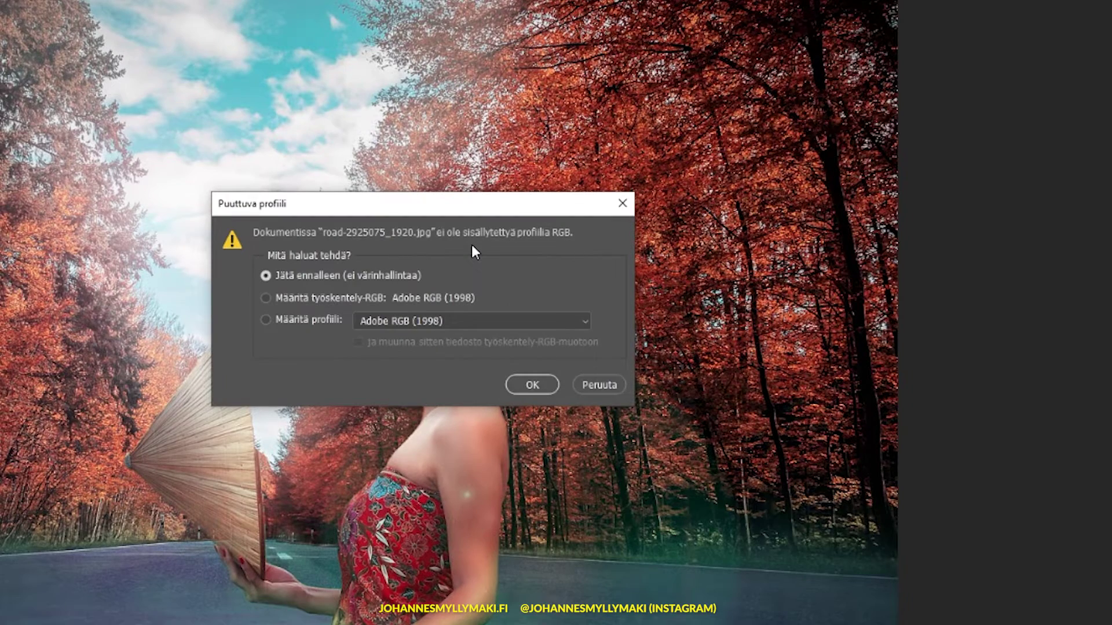
# Accept the missing-profile prompt with 'Jätä ennalleen (ei värinhallintaa)'
pyautogui.moveTo(435, 204); pyautogui.dragTo(507, 205)
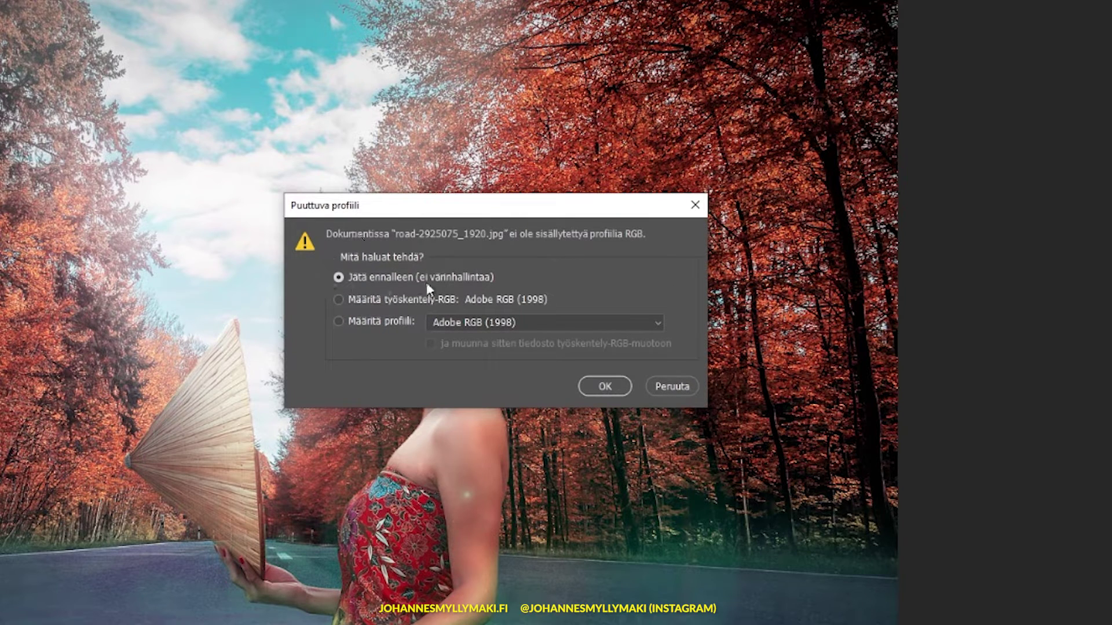
pyautogui.click(605, 386)
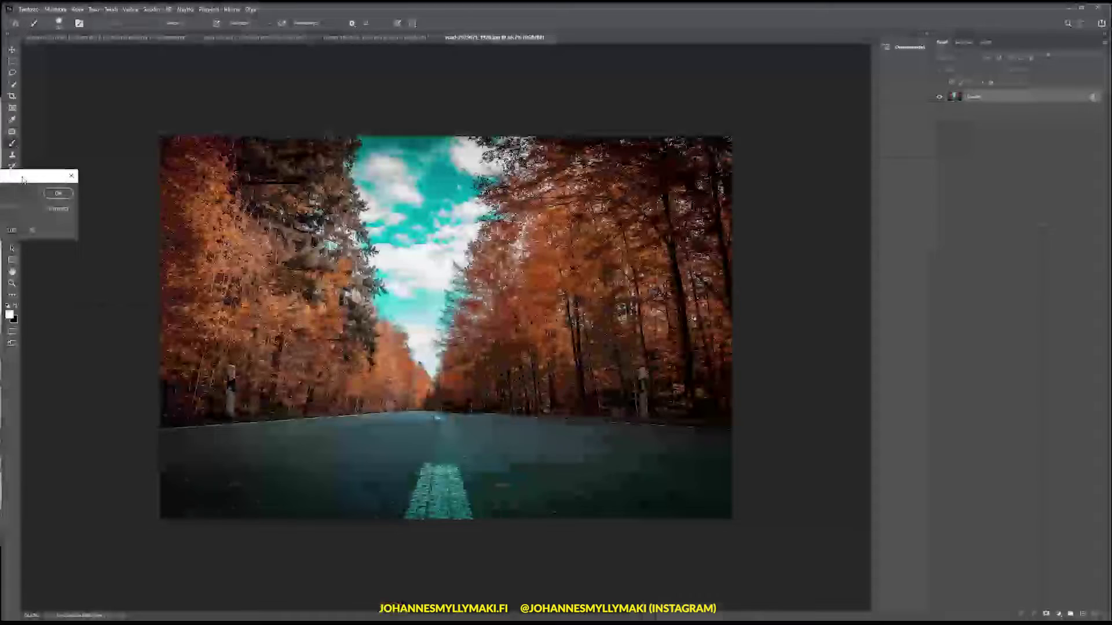
# Convert the Tausta background into layer Taso 0 and test-move it with the Move tool
pyautogui.doubleClick(973, 96)
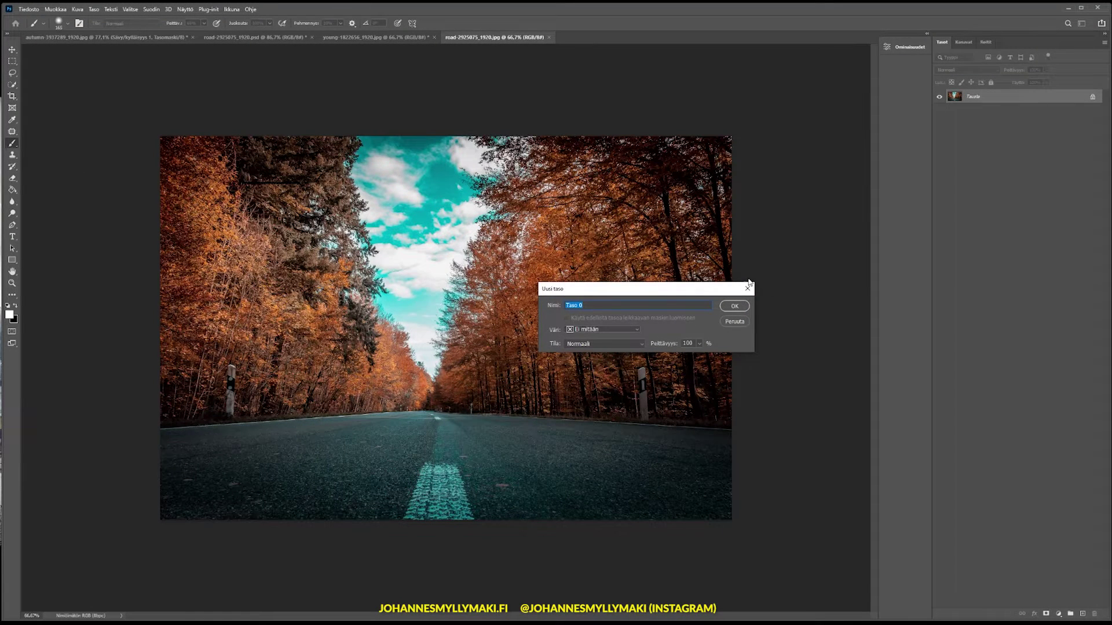
pyautogui.moveTo(648, 292); pyautogui.dragTo(565, 249)
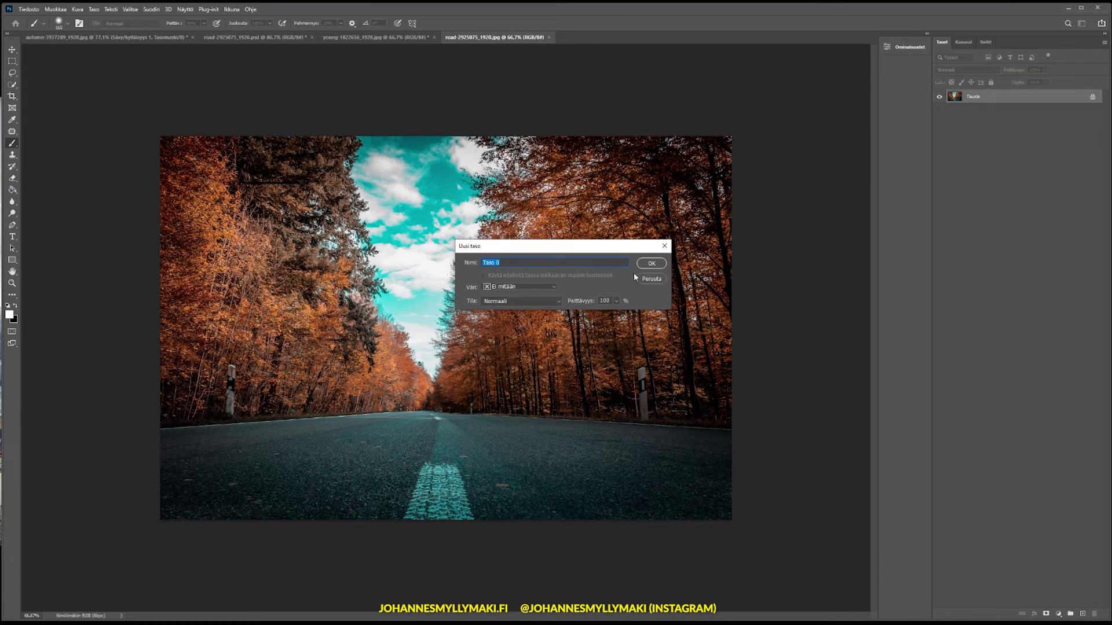
pyautogui.click(651, 264)
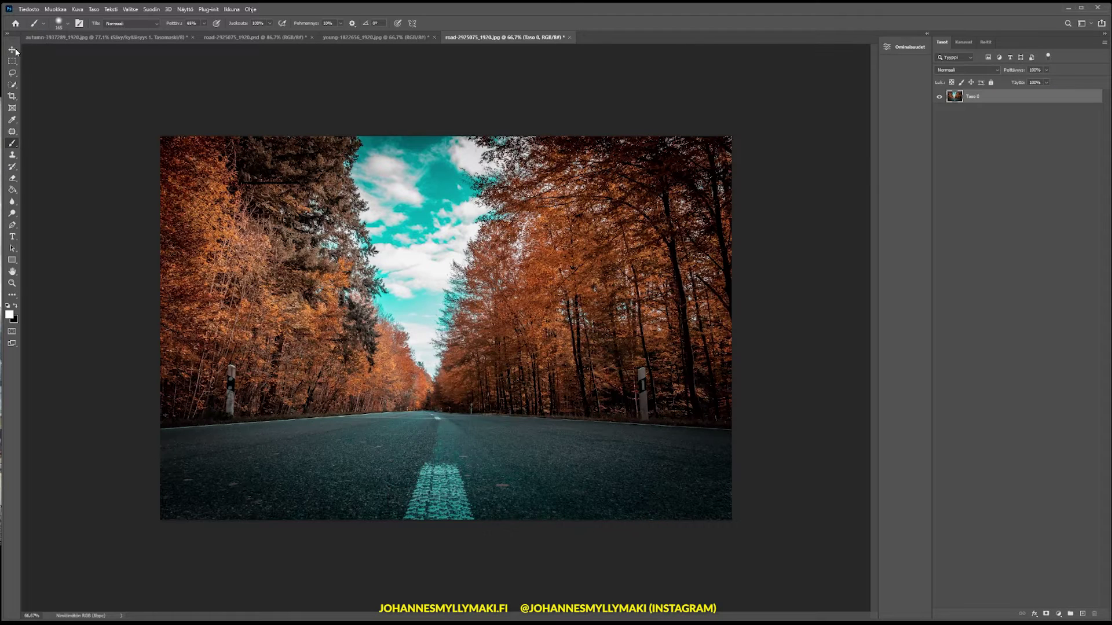
pyautogui.press('v')
pyautogui.moveTo(280, 308)
pyautogui.mouseDown()
pyautogui.moveTo(509, 274)
pyautogui.moveTo(441, 218)
pyautogui.mouseUp()
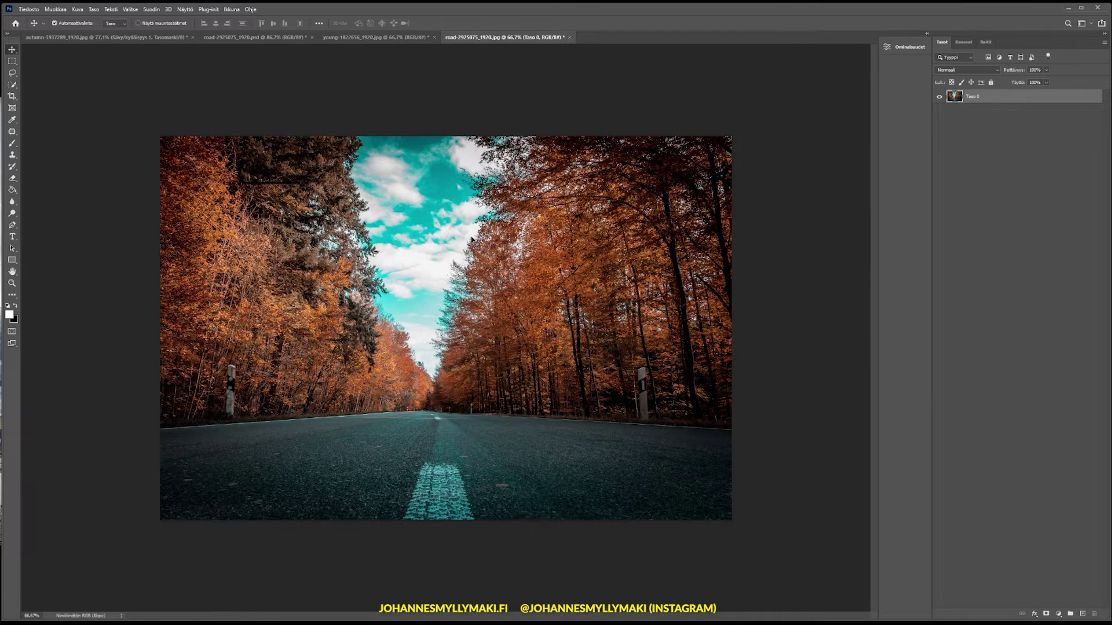
# Place young-1822656_1920.jpg as embedded content into the road image
pyautogui.click(31, 10)
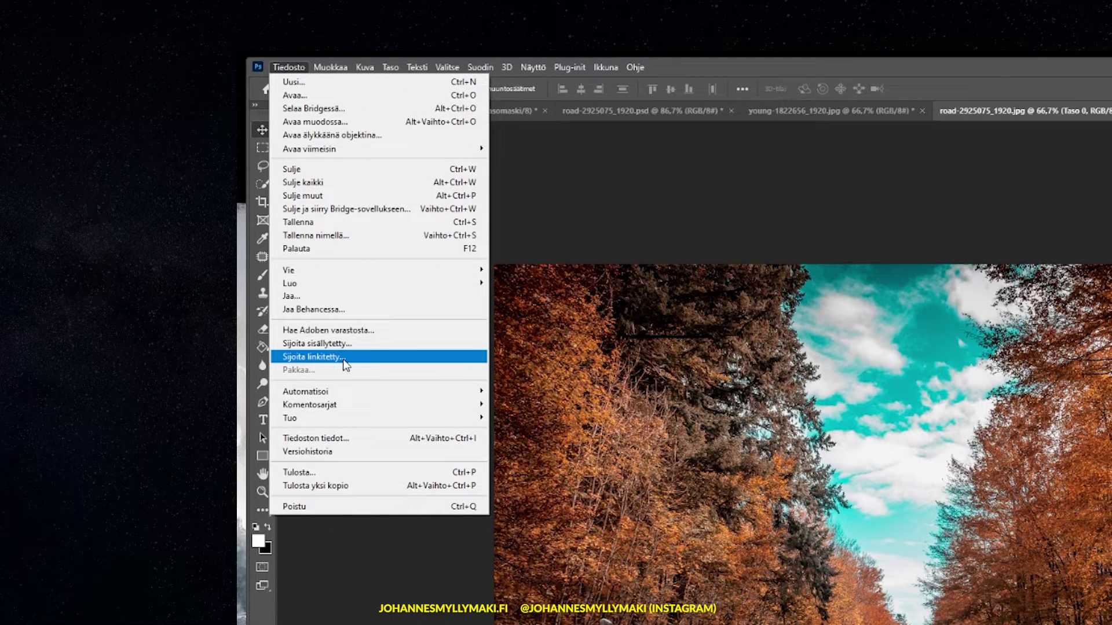
pyautogui.click(356, 344)
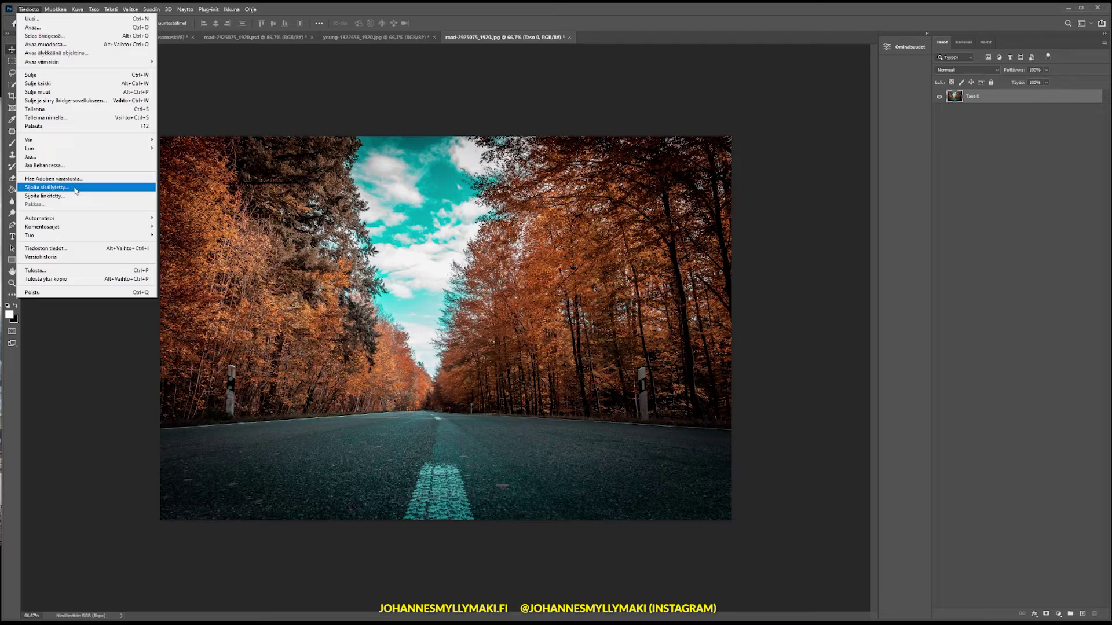
pyautogui.click(76, 188)
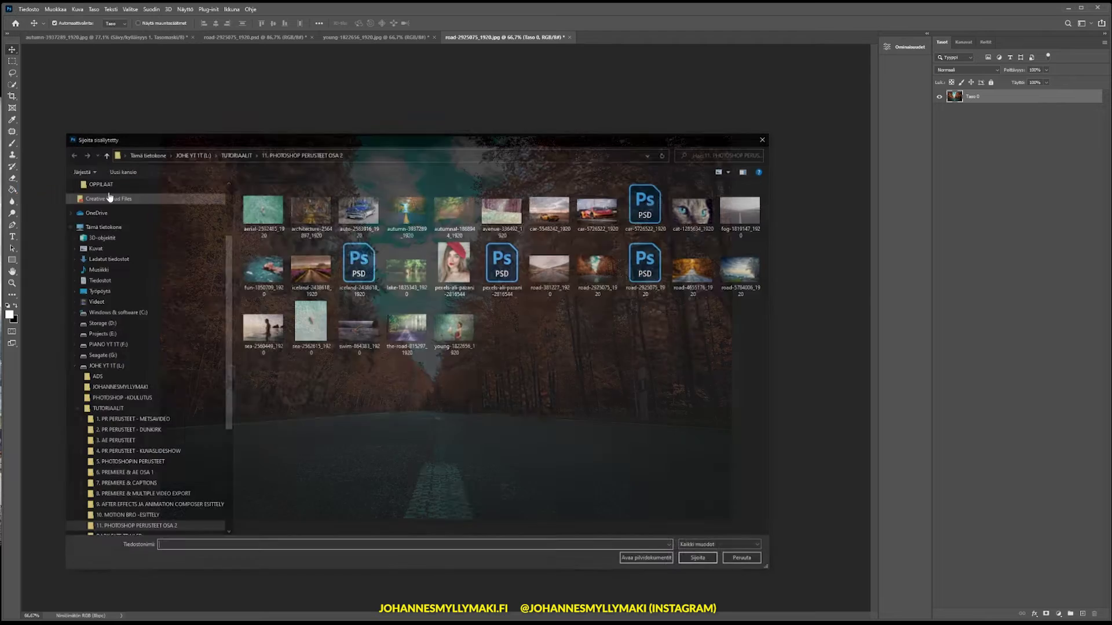
pyautogui.moveTo(354, 152); pyautogui.dragTo(367, 123)
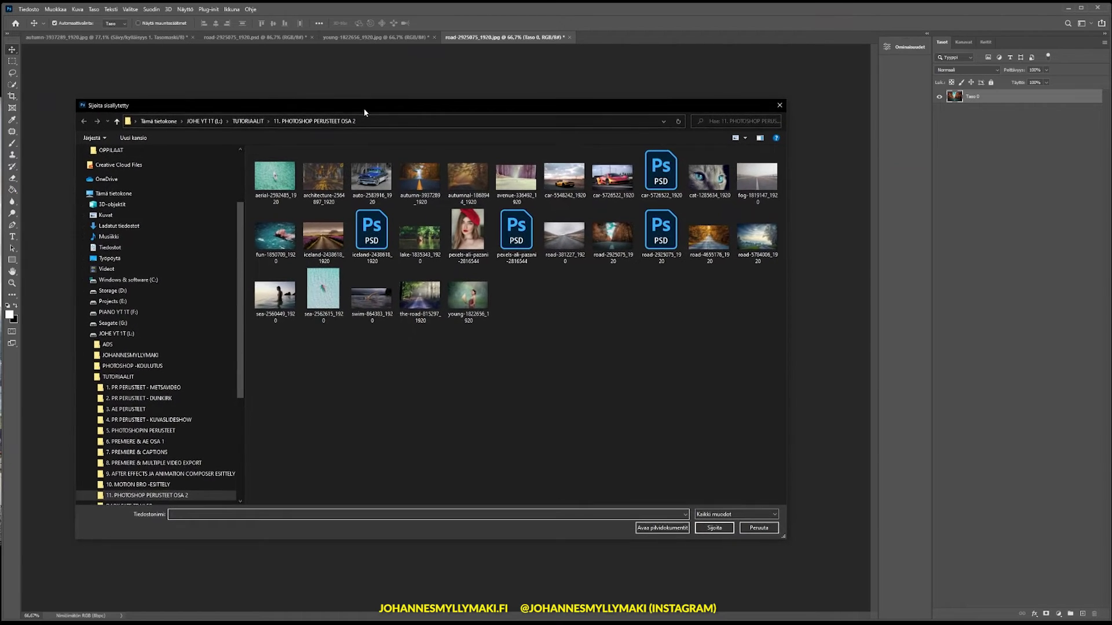
pyautogui.moveTo(454, 330)
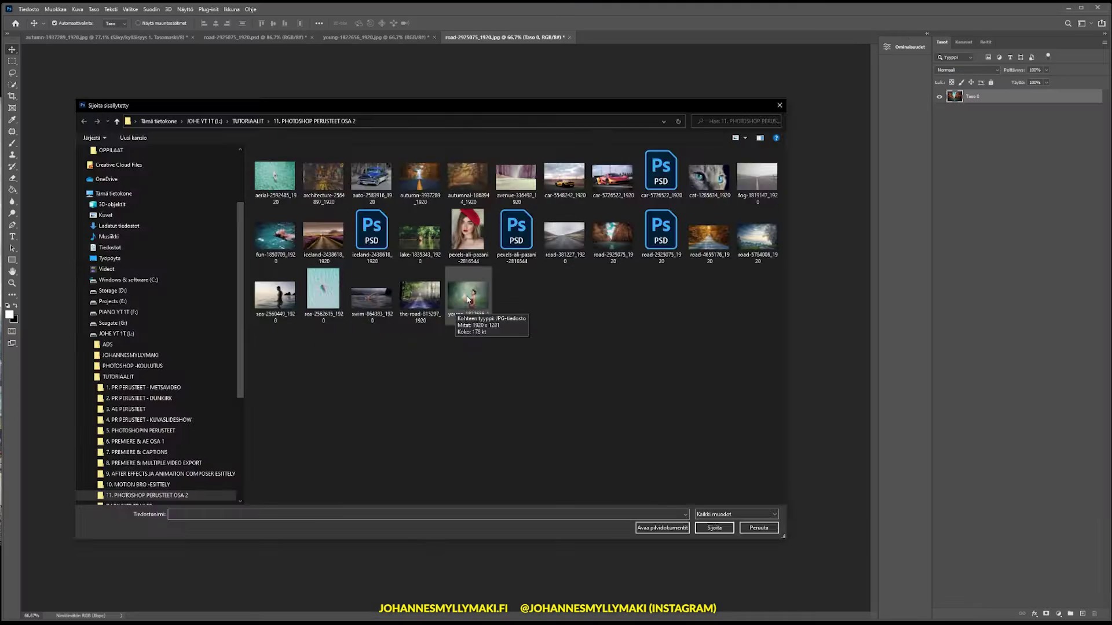
pyautogui.doubleClick(548, 285)
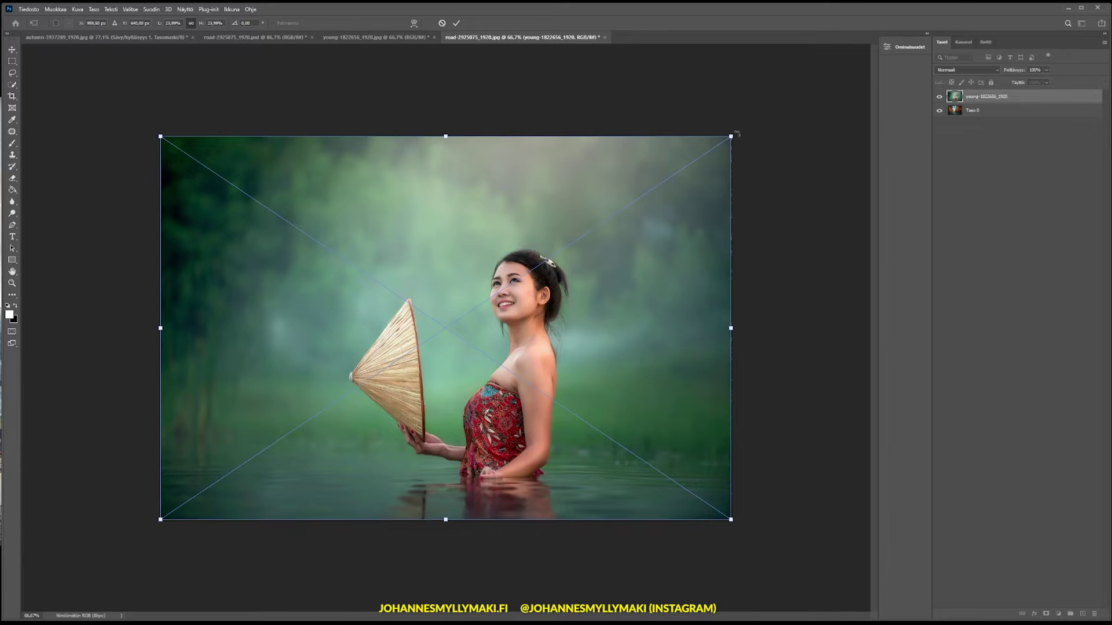
# Scale and move the placed woman photo, lowering its opacity to see the road beneath
pyautogui.moveTo(732, 137); pyautogui.dragTo(664, 182)
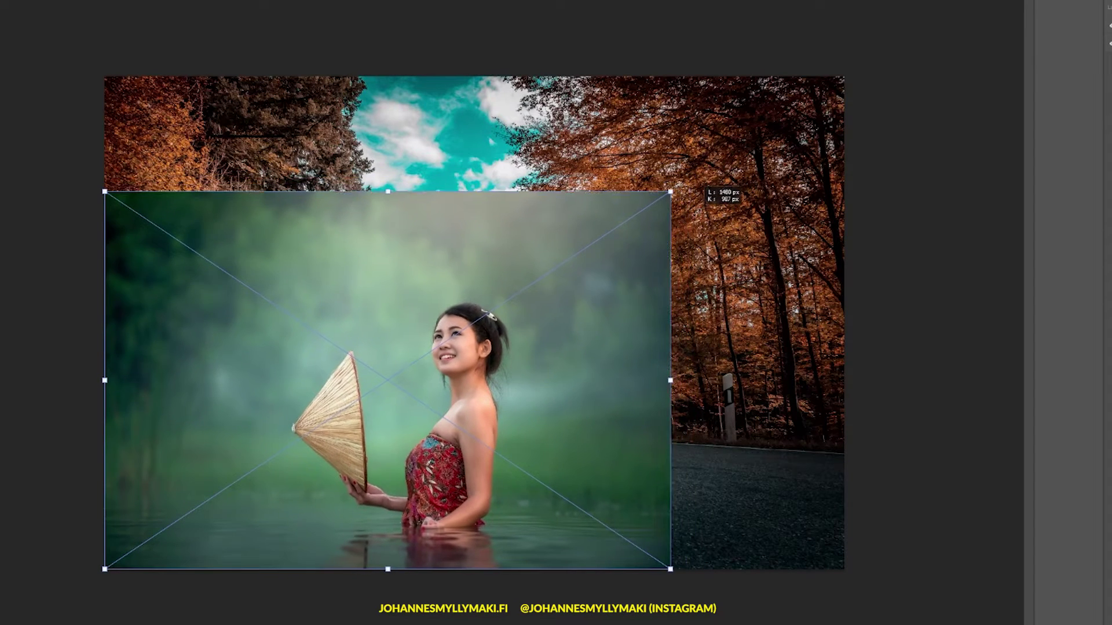
pyautogui.moveTo(672, 191); pyautogui.dragTo(697, 174)
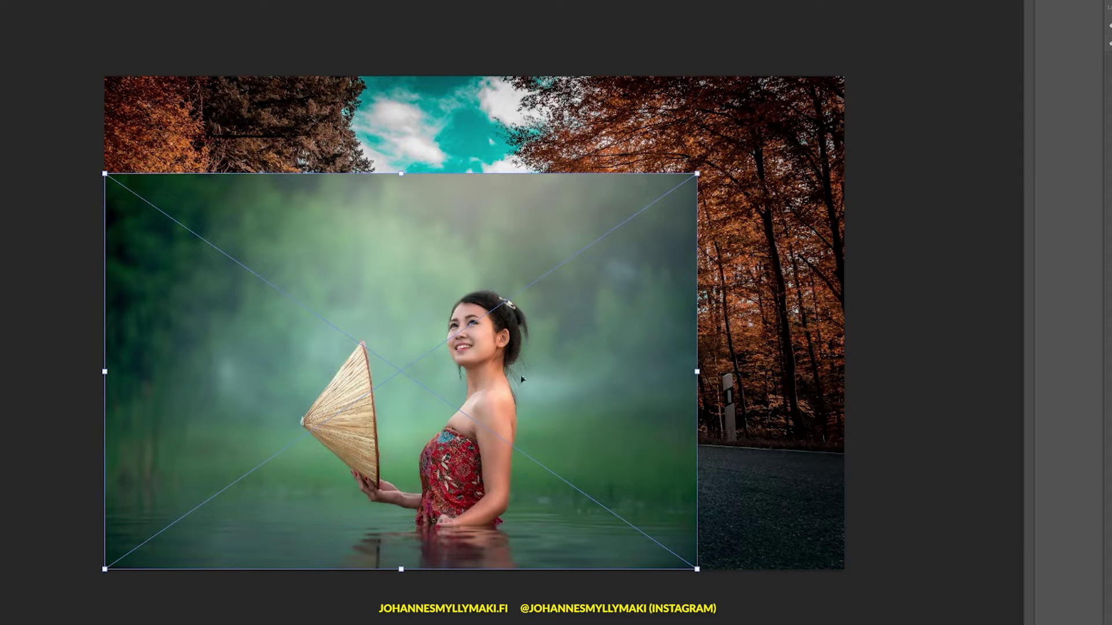
pyautogui.moveTo(522, 380); pyautogui.dragTo(606, 382)
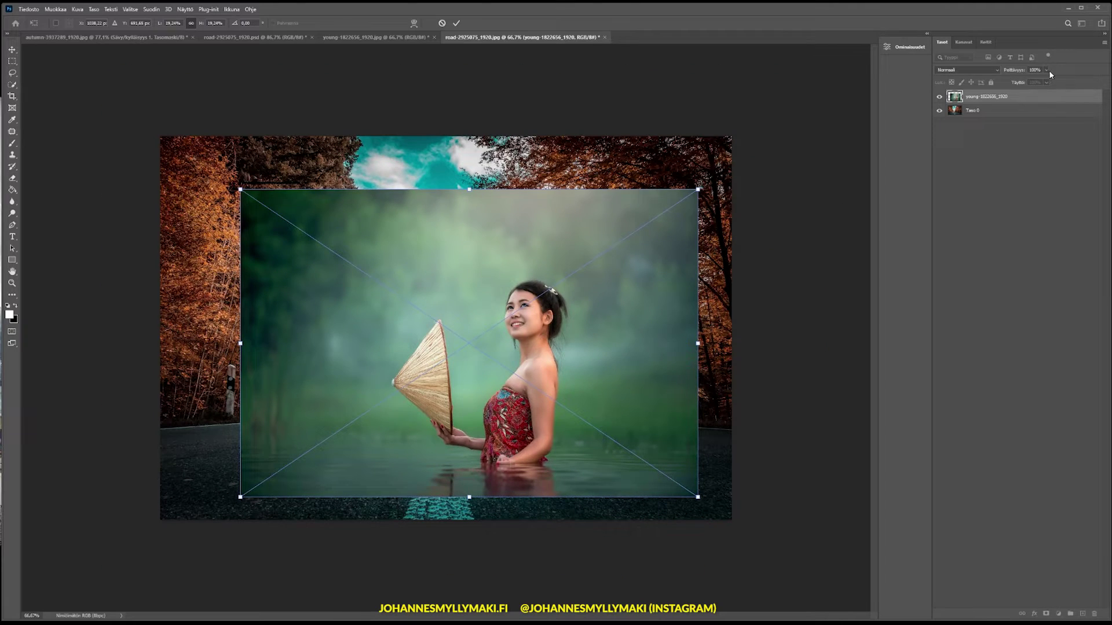
pyautogui.click(1046, 70)
pyautogui.moveTo(862, 159)
pyautogui.mouseDown()
pyautogui.moveTo(888, 161)
pyautogui.moveTo(1029, 85)
pyautogui.mouseUp()
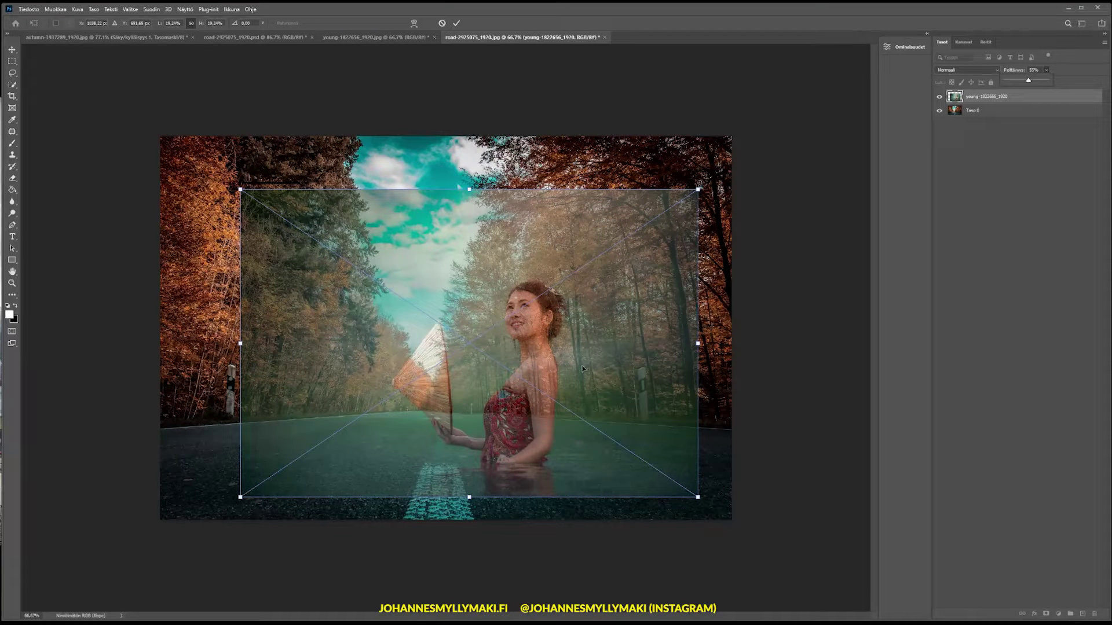
# Fine-tune the woman photo's size and position, commit the transform, and restore 100% opacity
pyautogui.moveTo(582, 368); pyautogui.dragTo(546, 365)
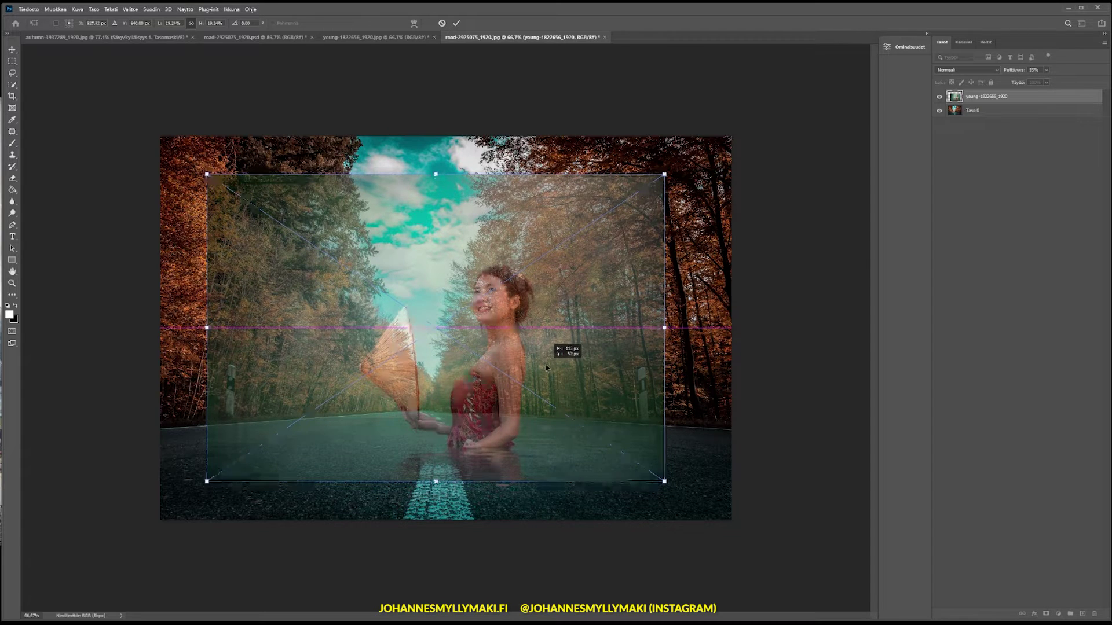
pyautogui.moveTo(546, 367); pyautogui.dragTo(547, 367)
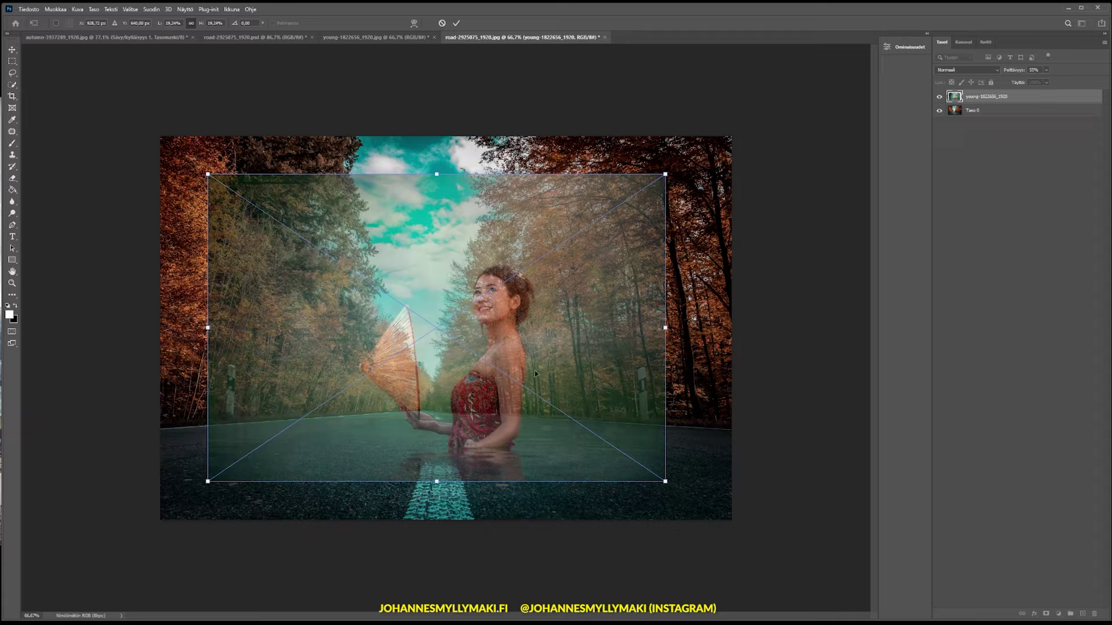
pyautogui.moveTo(666, 173); pyautogui.dragTo(681, 164)
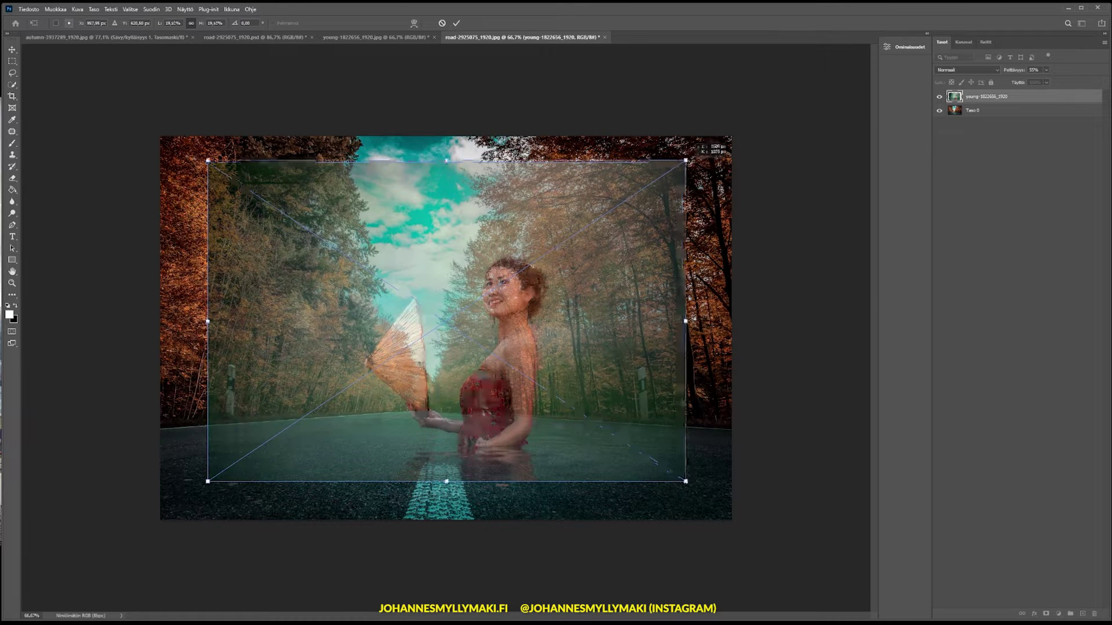
pyautogui.moveTo(681, 163); pyautogui.dragTo(683, 163)
pyautogui.moveTo(592, 285); pyautogui.dragTo(566, 314)
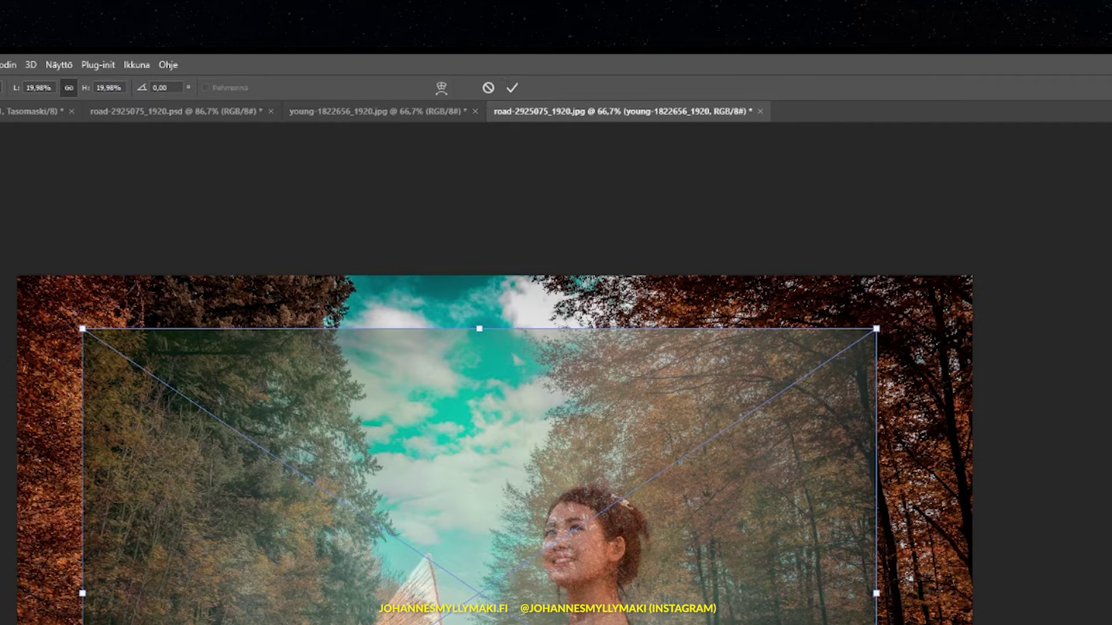
pyautogui.click(512, 87)
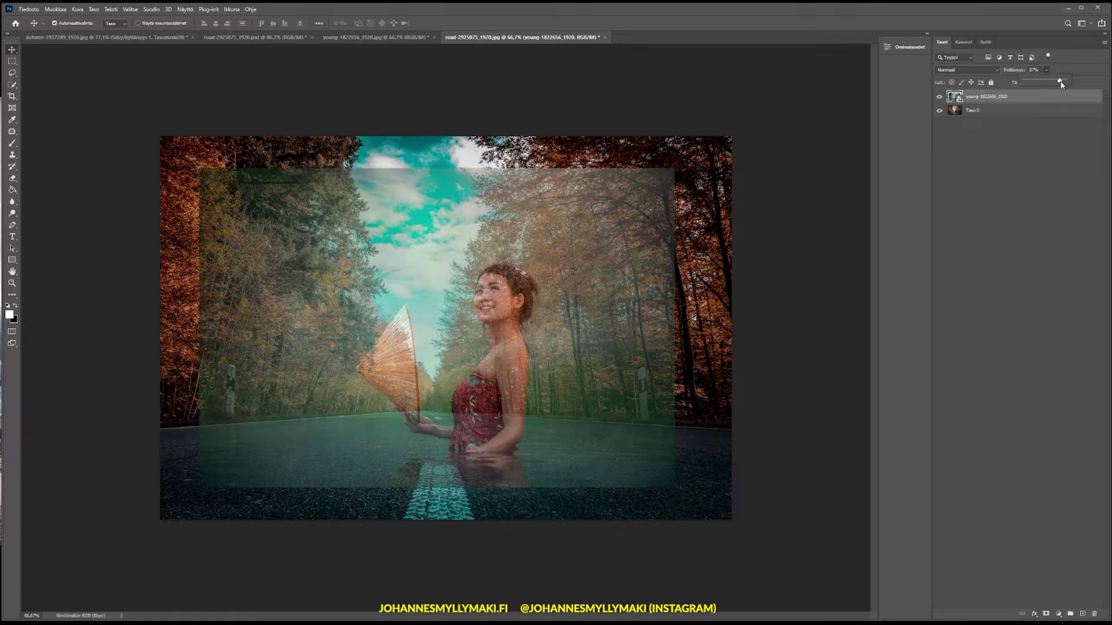
pyautogui.moveTo(1061, 85); pyautogui.dragTo(1082, 84)
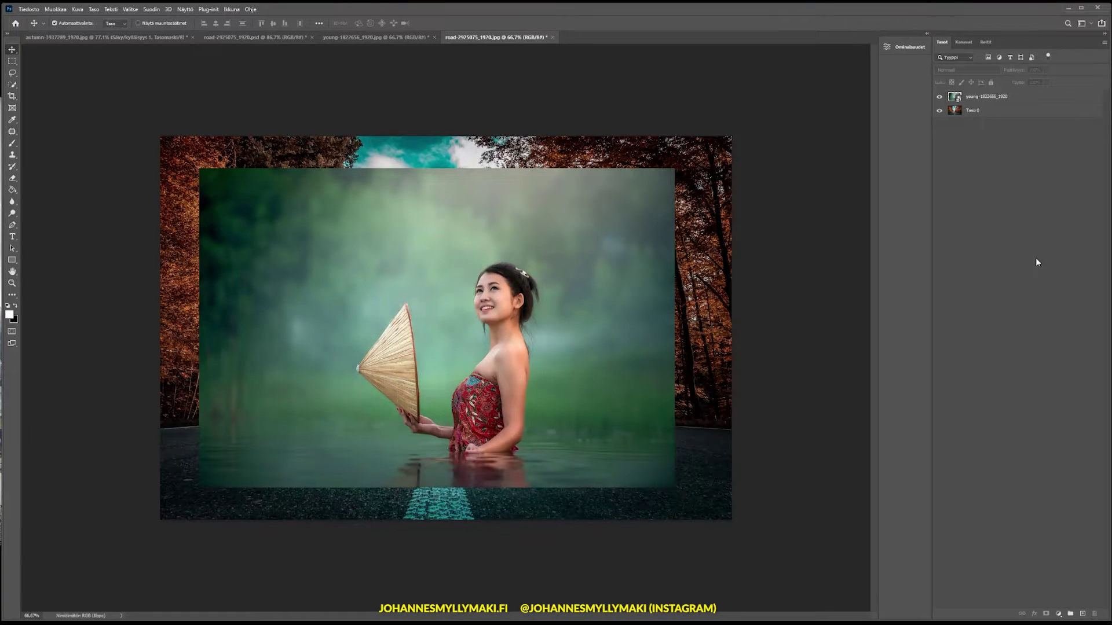
pyautogui.click(284, 37)
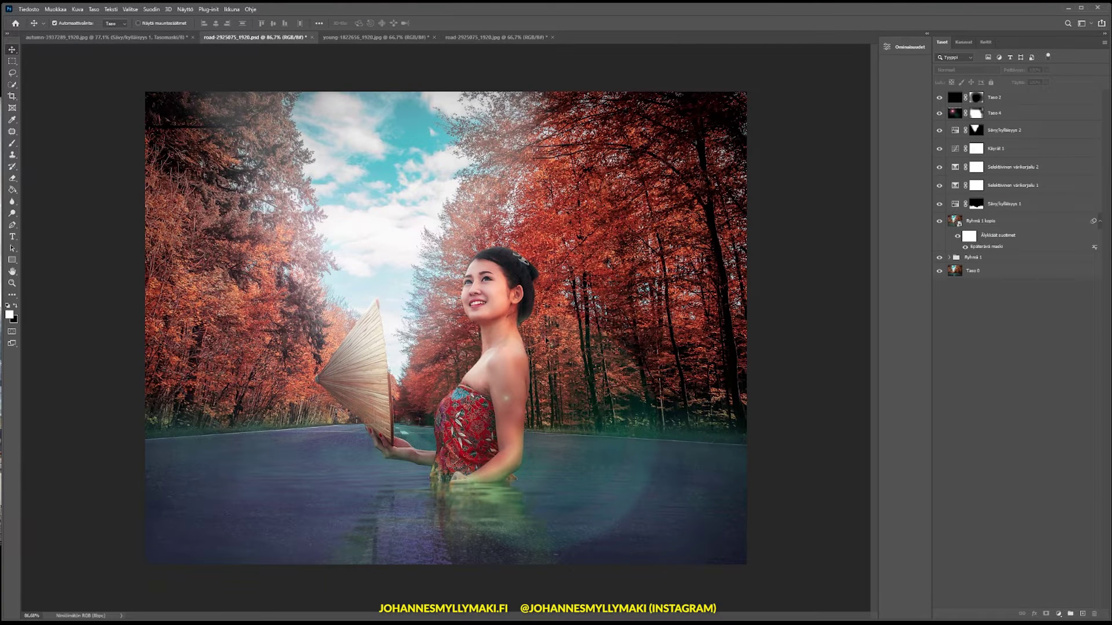
# Select the young-1822656_1920 layer, drop its opacity to 51% and drag it slightly right
pyautogui.click(510, 39)
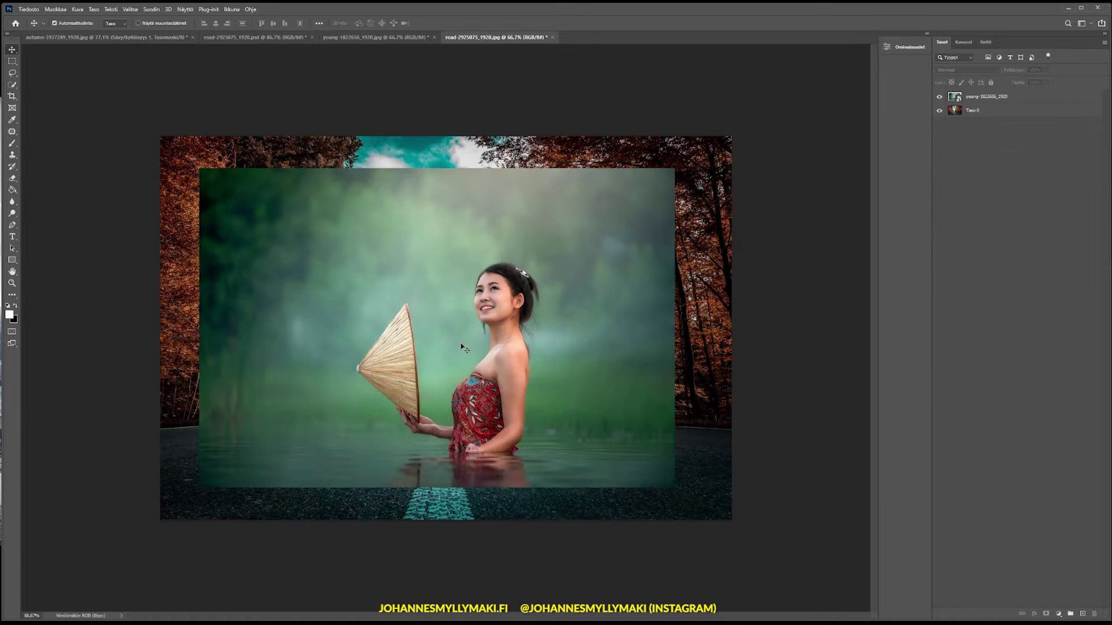
pyautogui.click(1033, 98)
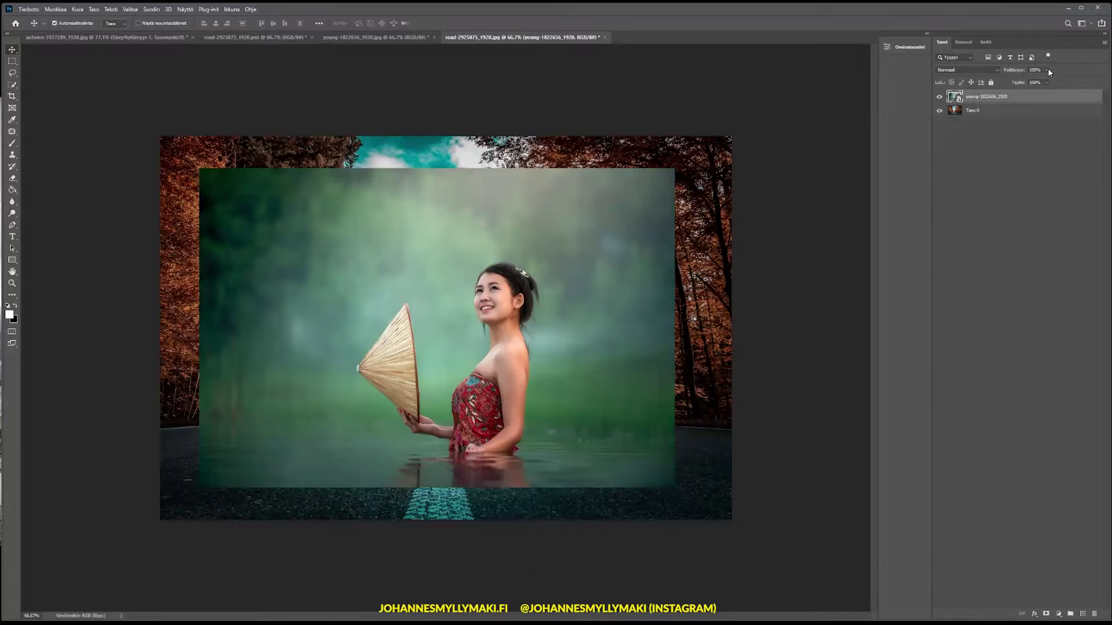
pyautogui.moveTo(1027, 88); pyautogui.dragTo(1006, 90)
pyautogui.moveTo(501, 366); pyautogui.dragTo(511, 363)
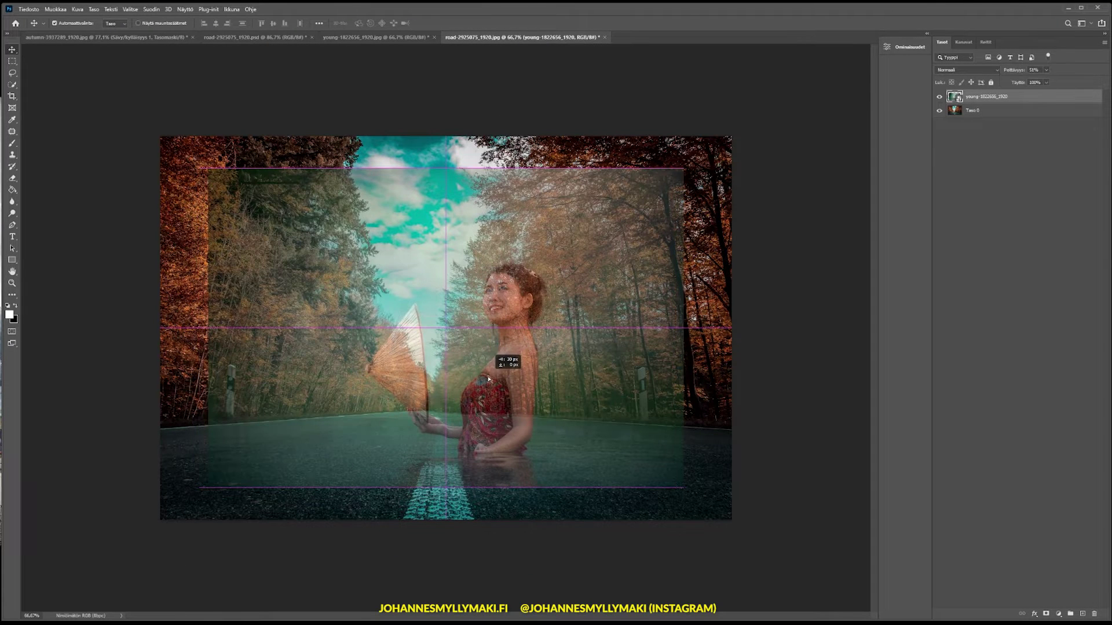
# Nudge the woman photo with the arrow keys, then restore 100% opacity
pyautogui.press('Down')
pyautogui.press('Down')
pyautogui.press('Down')
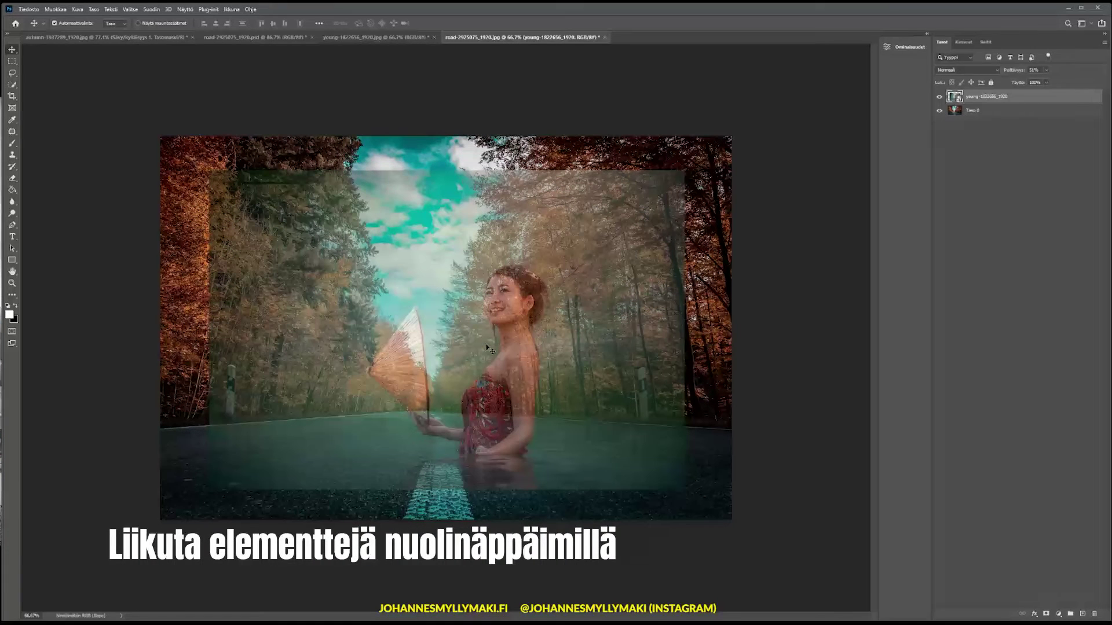
pyautogui.press('Right')
pyautogui.press('Right')
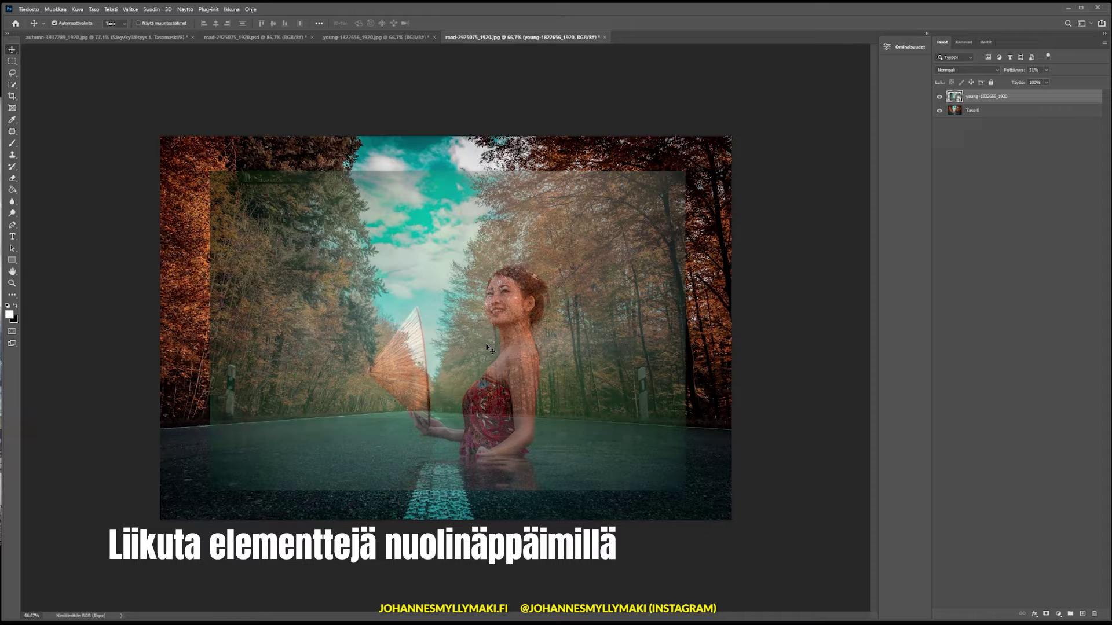
pyautogui.press('Right')
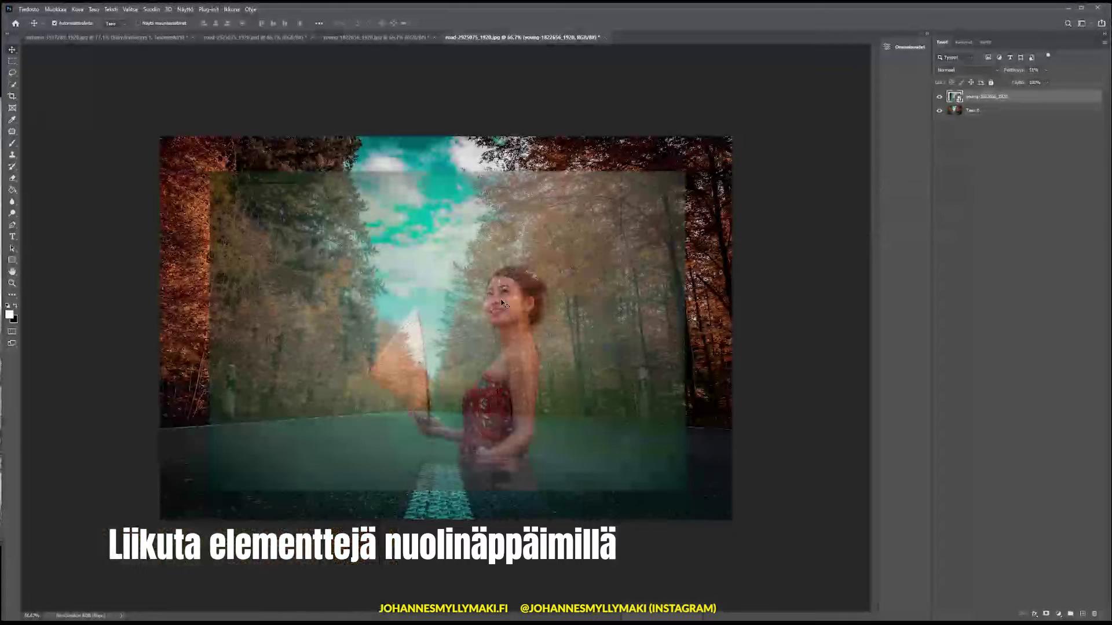
pyautogui.press('Left')
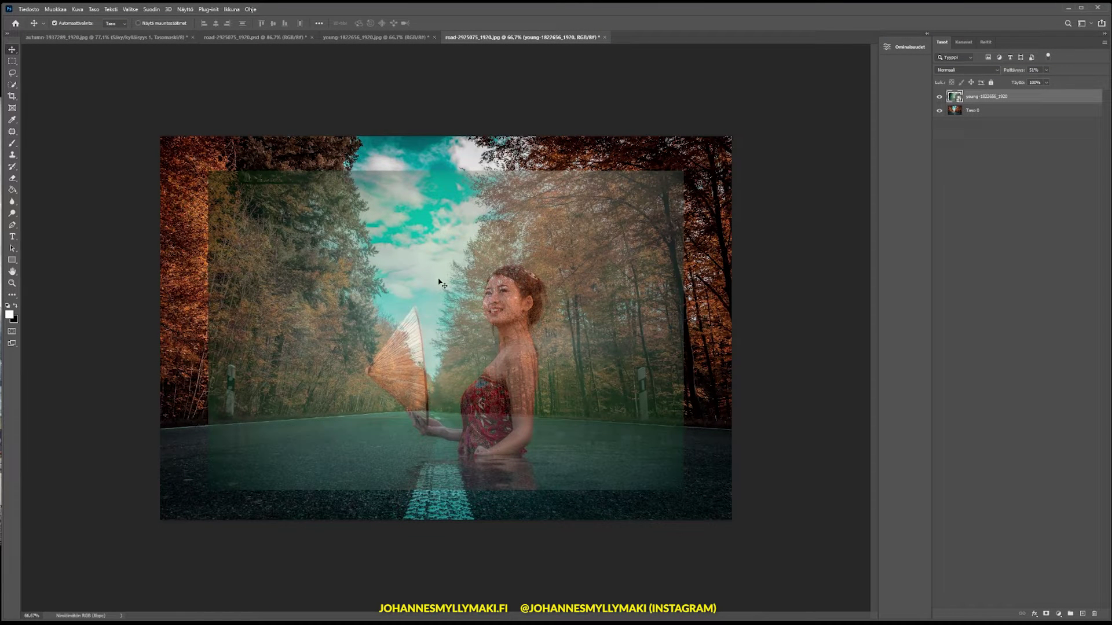
pyautogui.click(1046, 70)
pyautogui.moveTo(1053, 83); pyautogui.dragTo(1089, 93)
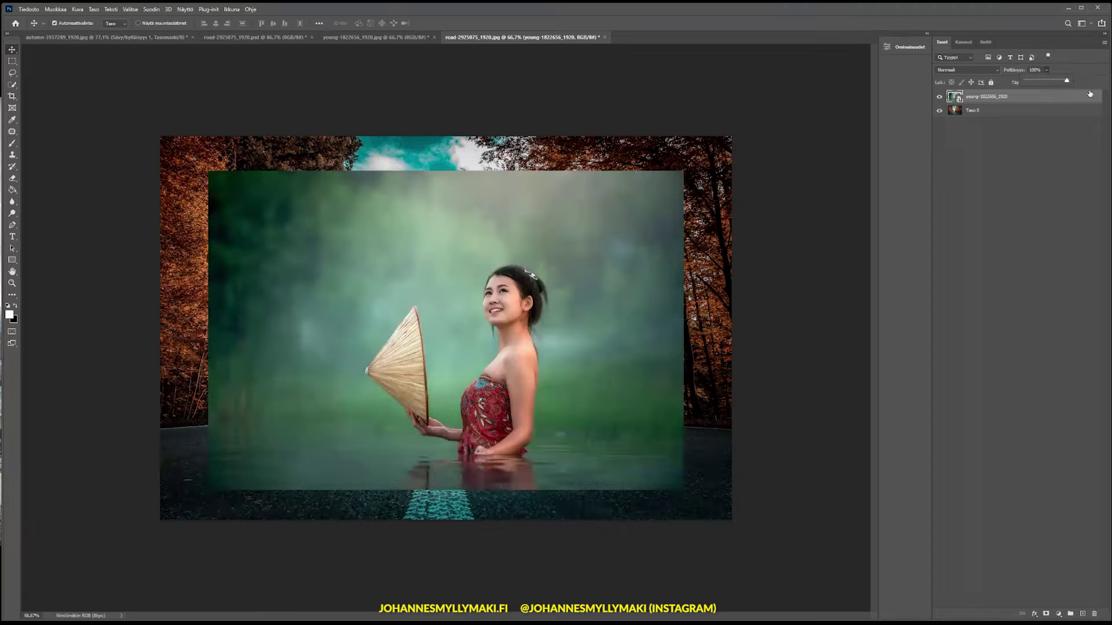
pyautogui.click(1050, 267)
# Trial-brush the woman's arm and face with Quick Selection, then deselect
pyautogui.click(317, 253)
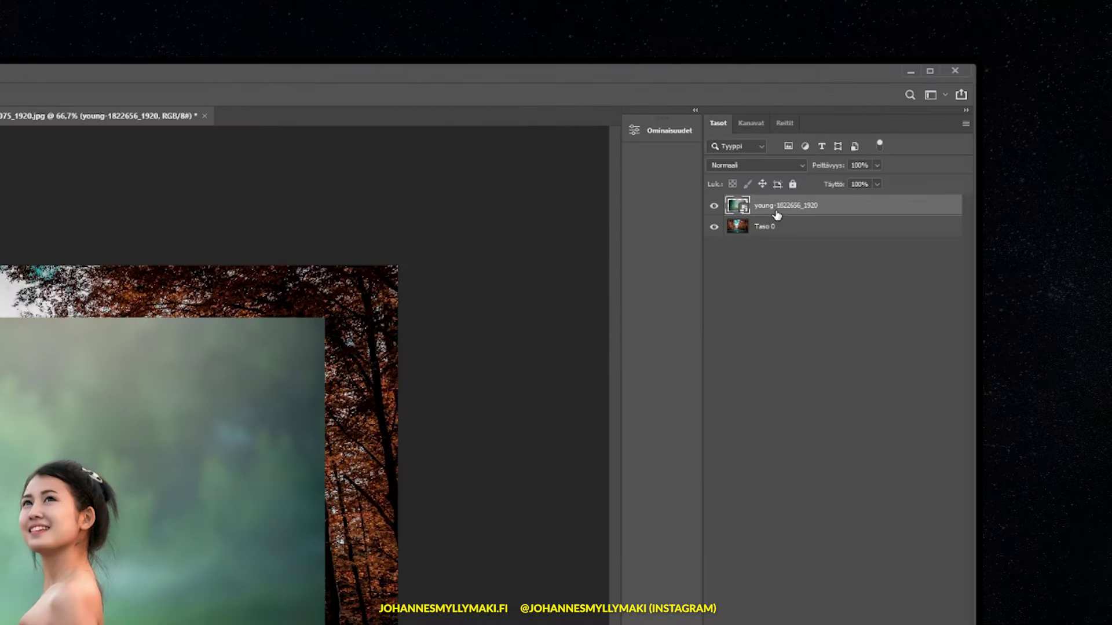
pyautogui.click(983, 111)
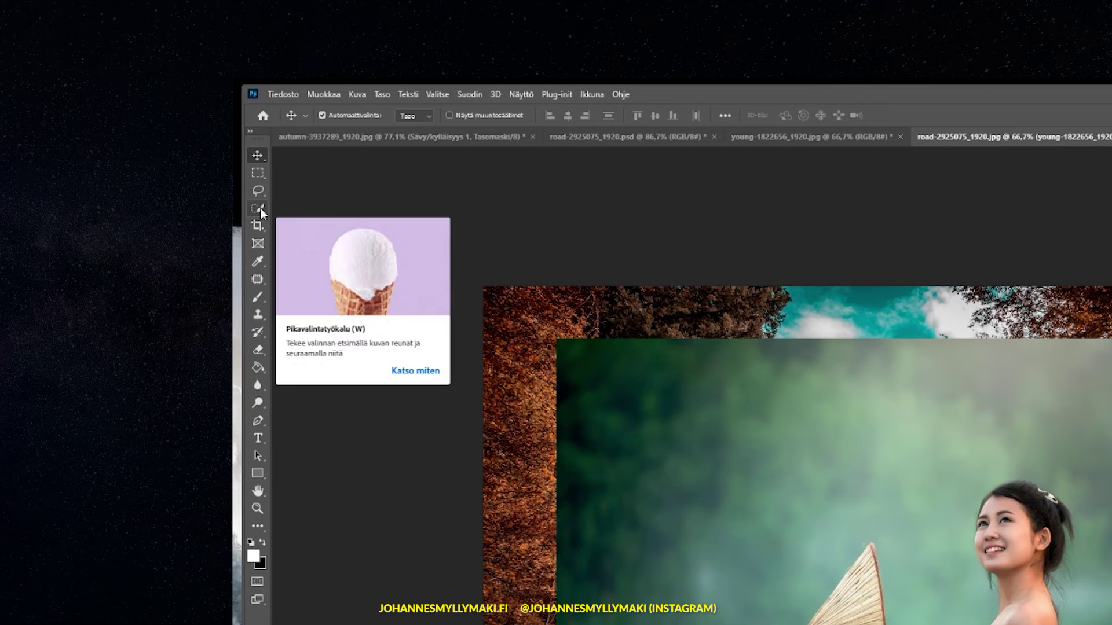
pyautogui.click(260, 210)
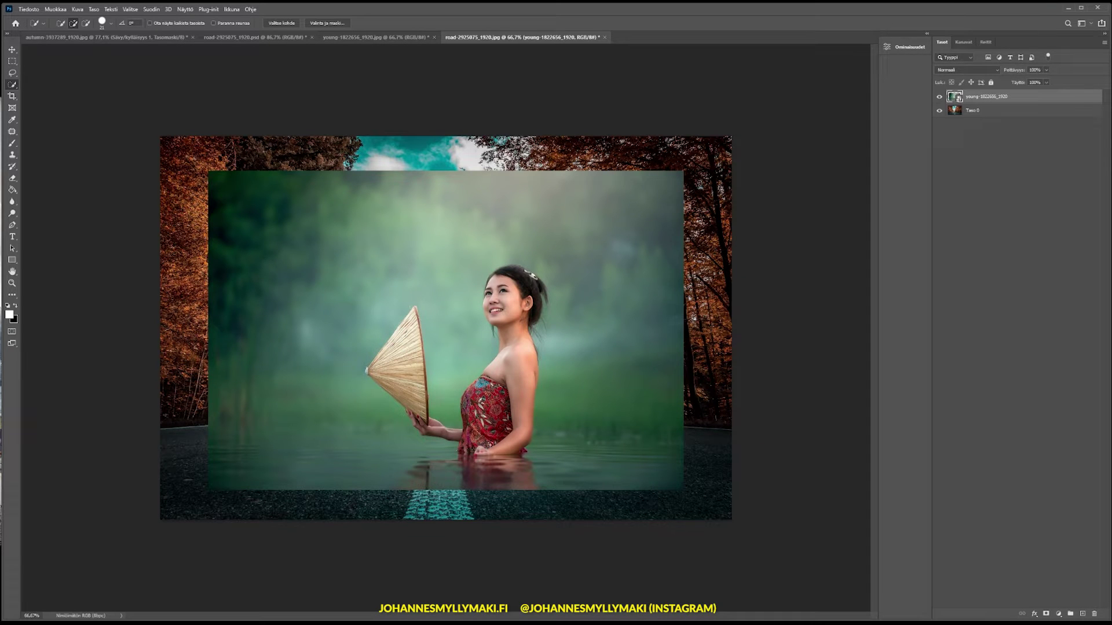
pyautogui.moveTo(488, 440); pyautogui.dragTo(513, 331)
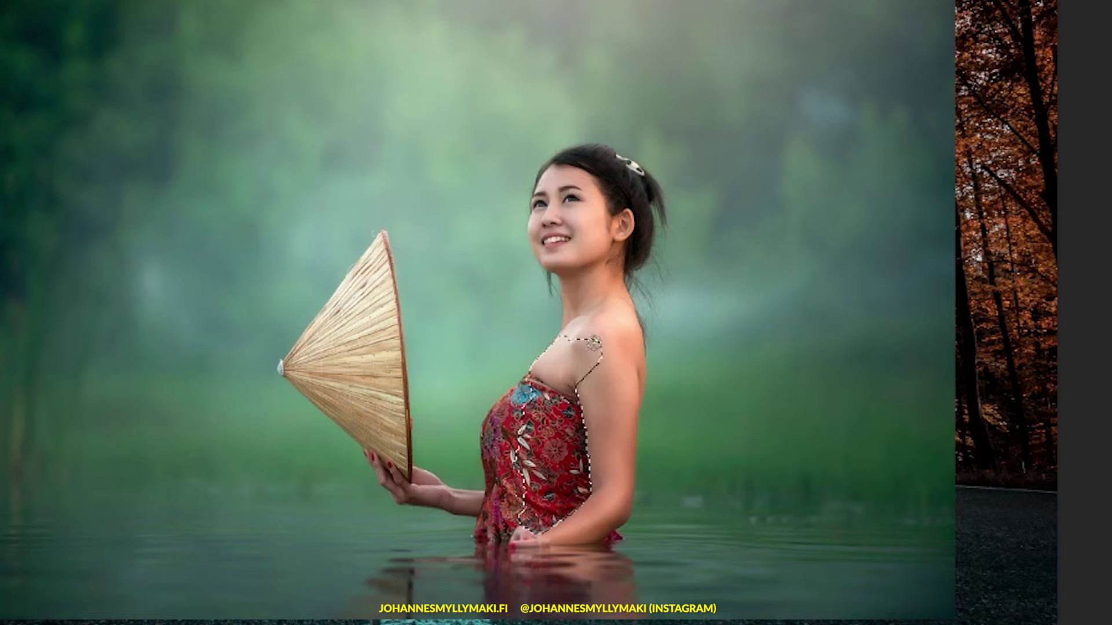
pyautogui.moveTo(590, 285)
pyautogui.mouseDown()
pyautogui.moveTo(569, 172)
pyautogui.moveTo(608, 224)
pyautogui.mouseUp()
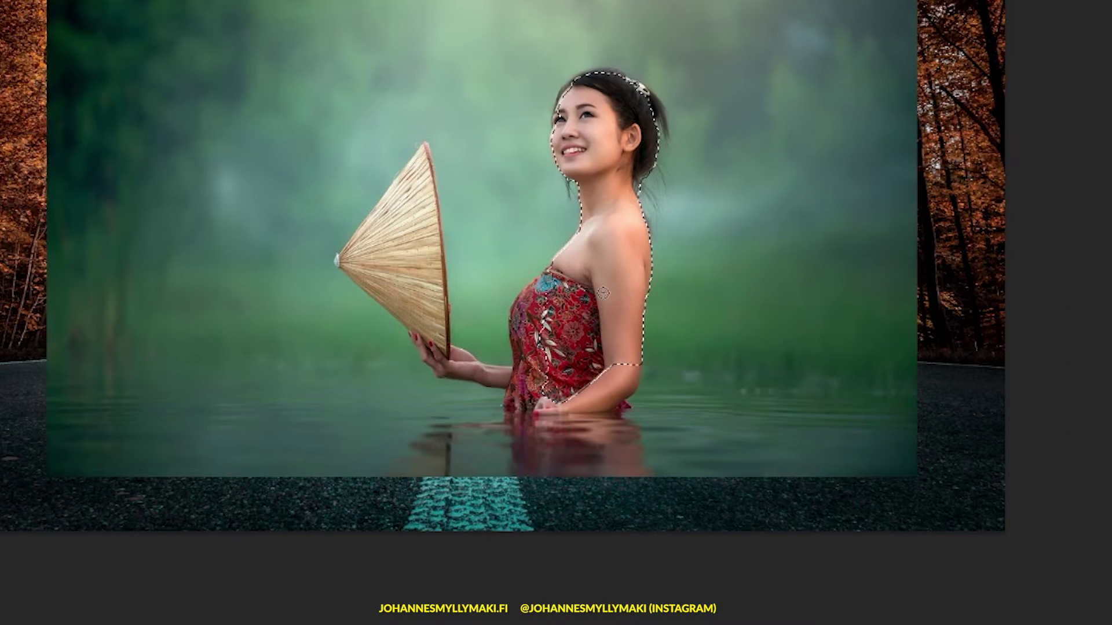
pyautogui.rightClick(527, 270)
pyautogui.click(579, 279)
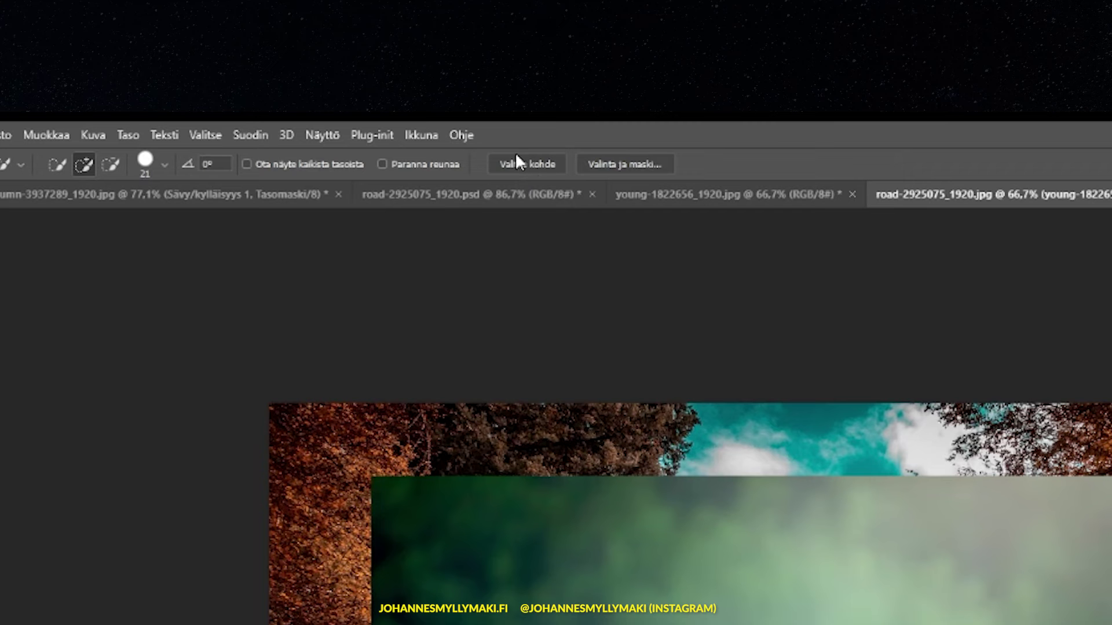
# Run Select Subject on the woman and add the area around her eye
pyautogui.click(526, 163)
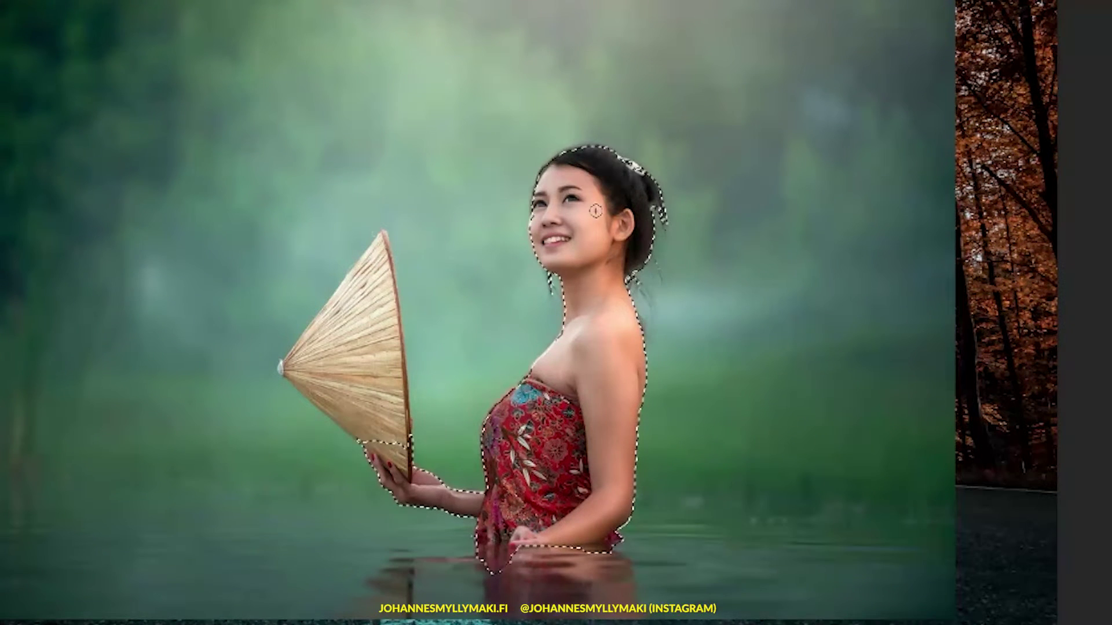
pyautogui.click(564, 198)
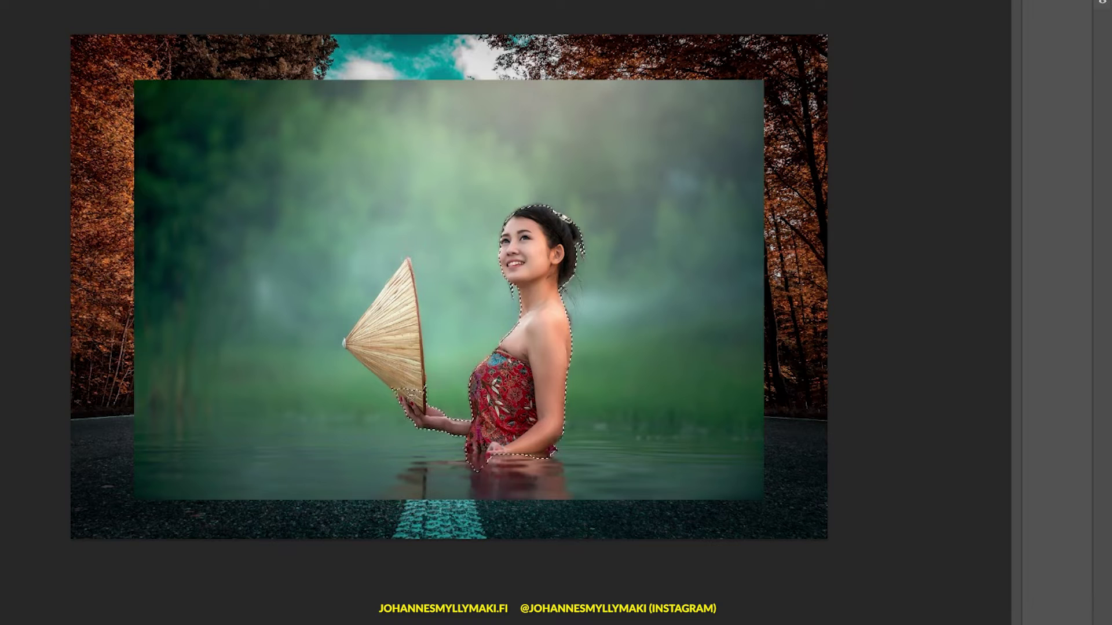
# Add the conical hat and its upper-left edge to the woman's selection
pyautogui.moveTo(406, 379); pyautogui.dragTo(392, 310)
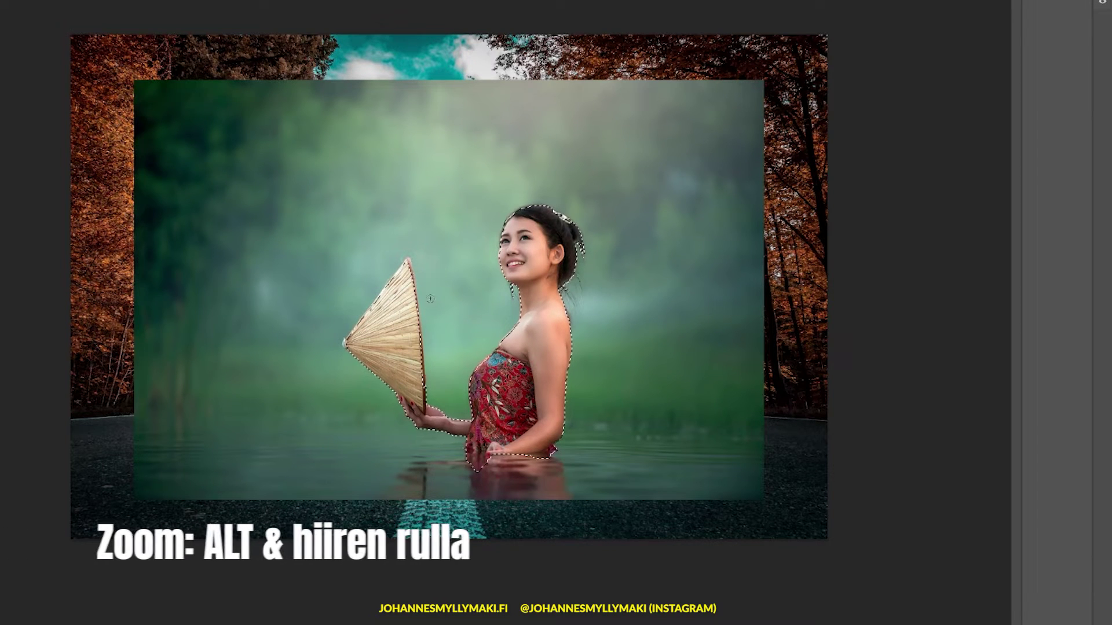
pyautogui.keyDown('alt'); pyautogui.scroll(1, 434, 301); pyautogui.keyUp('alt')
pyautogui.keyDown('alt'); pyautogui.scroll(1, 463, 324); pyautogui.keyUp('alt')
pyautogui.keyDown('alt'); pyautogui.scroll(1, 521, 377); pyautogui.keyUp('alt')
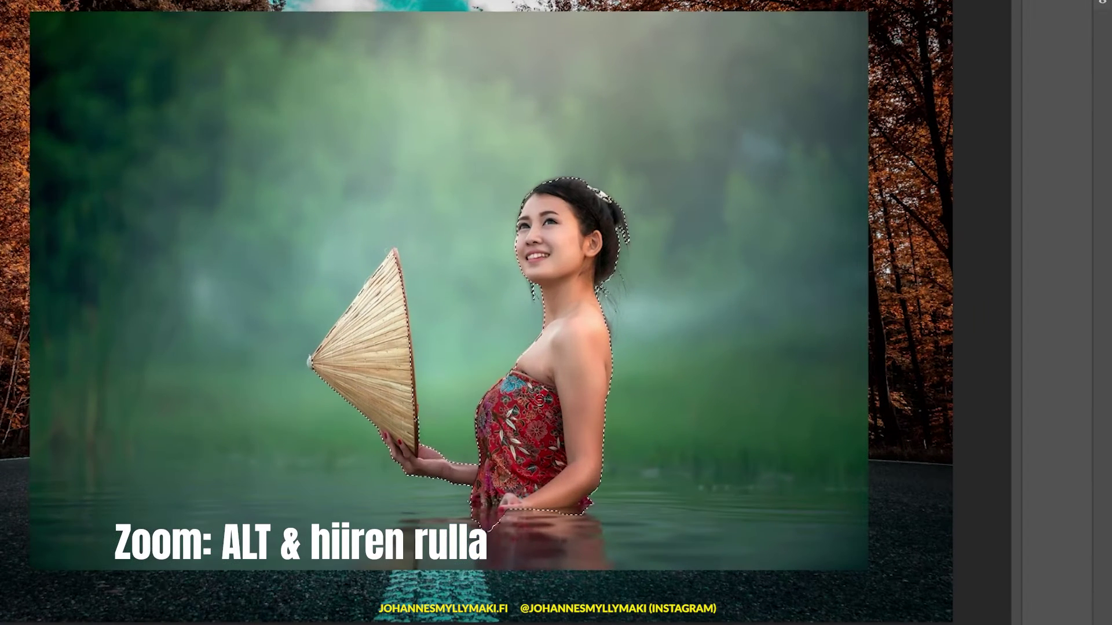
pyautogui.keyDown('alt'); pyautogui.scroll(1, 540, 400); pyautogui.keyUp('alt')
pyautogui.keyDown('alt'); pyautogui.scroll(1, 542, 405); pyautogui.keyUp('alt')
pyautogui.keyDown('alt'); pyautogui.scroll(1, 543, 414); pyautogui.keyUp('alt')
pyautogui.keyDown('alt'); pyautogui.scroll(1, 545, 422); pyautogui.keyUp('alt')
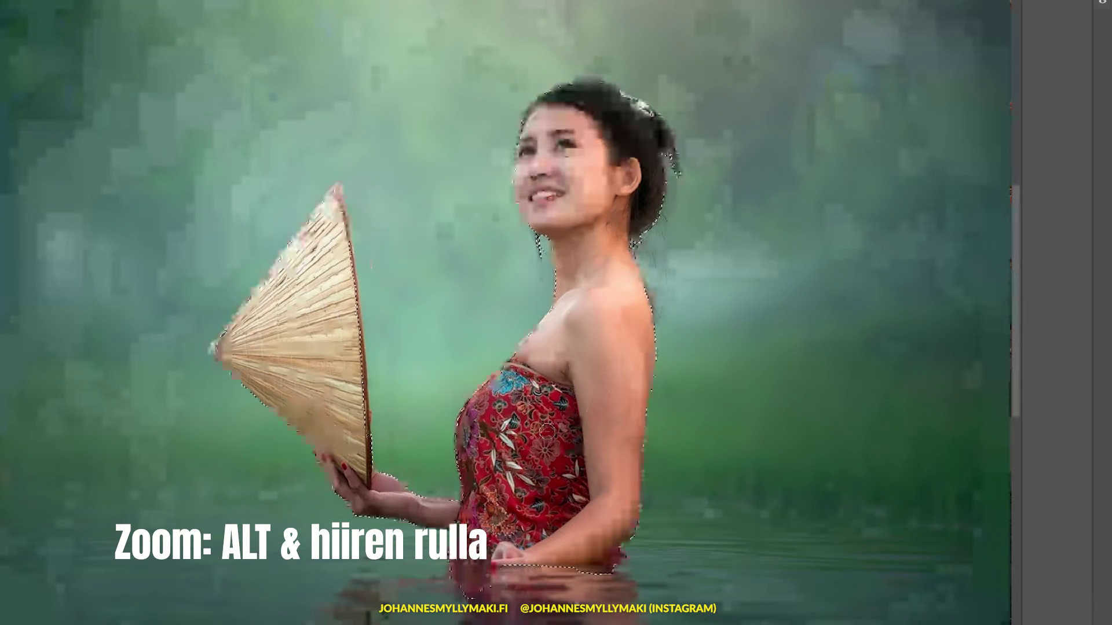
pyautogui.keyDown('alt'); pyautogui.scroll(1, 536, 417); pyautogui.keyUp('alt')
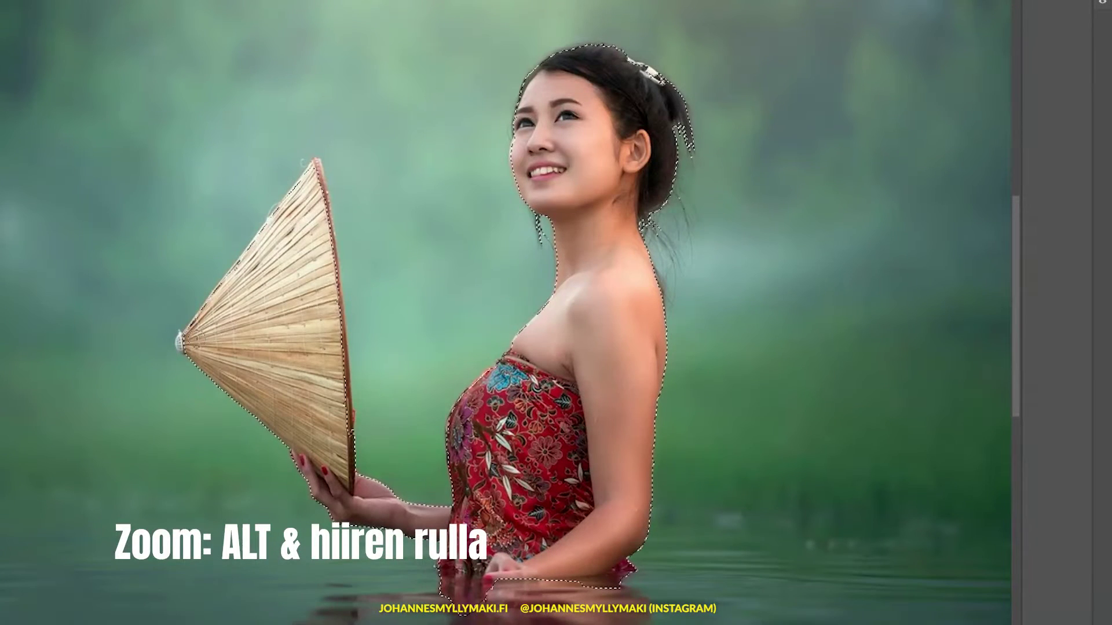
pyautogui.moveTo(233, 277); pyautogui.dragTo(291, 211)
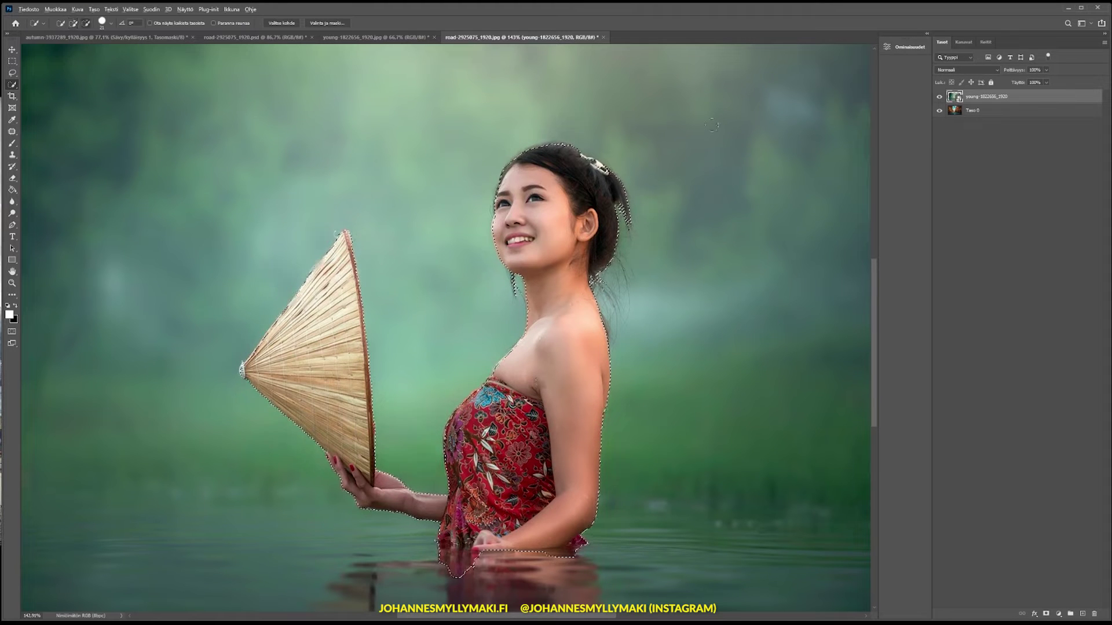
# Add the loose hair strands near her ear to the selection, switching to subtract mode
pyautogui.scroll(2, 700, 130)
pyautogui.scroll(2, 686, 139)
pyautogui.scroll(1, 672, 147)
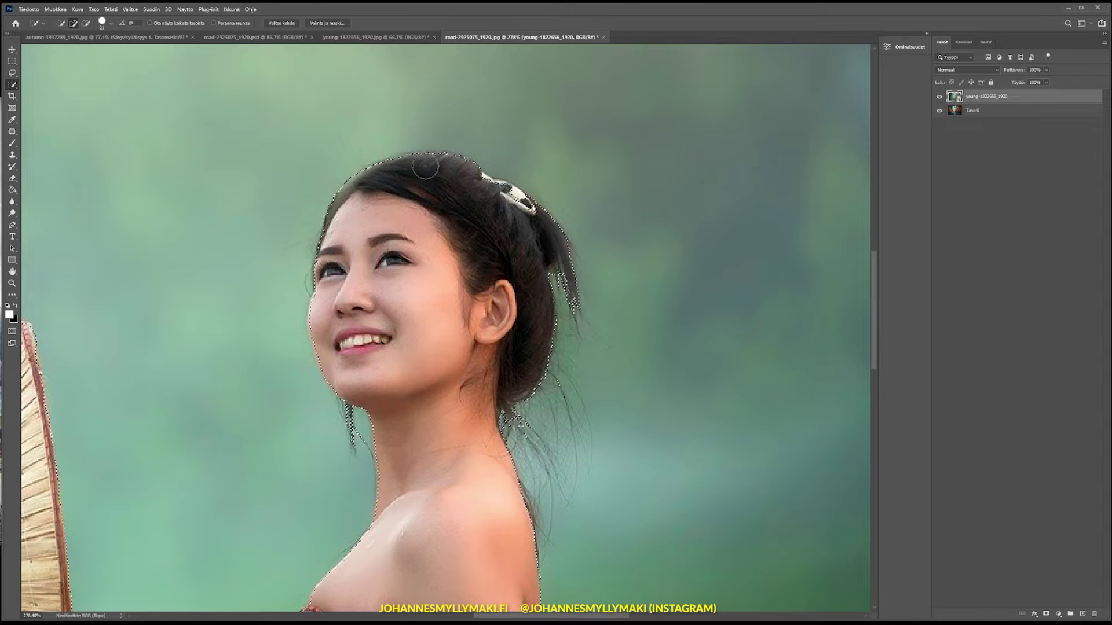
pyautogui.moveTo(509, 204)
pyautogui.mouseDown()
pyautogui.moveTo(536, 334)
pyautogui.moveTo(506, 399)
pyautogui.mouseUp()
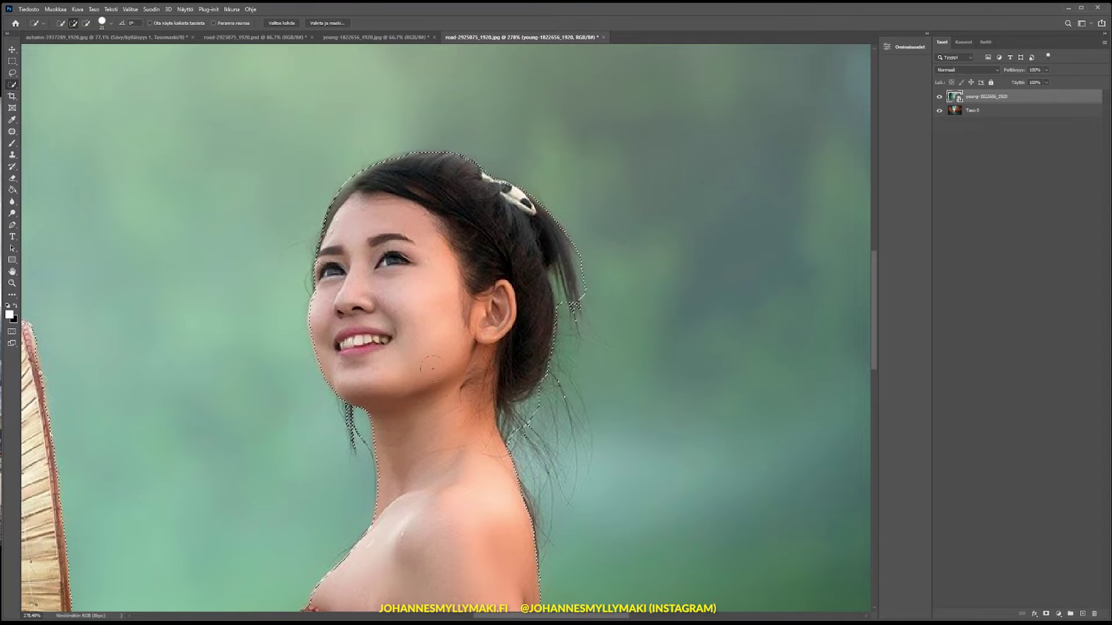
pyautogui.press('alt')
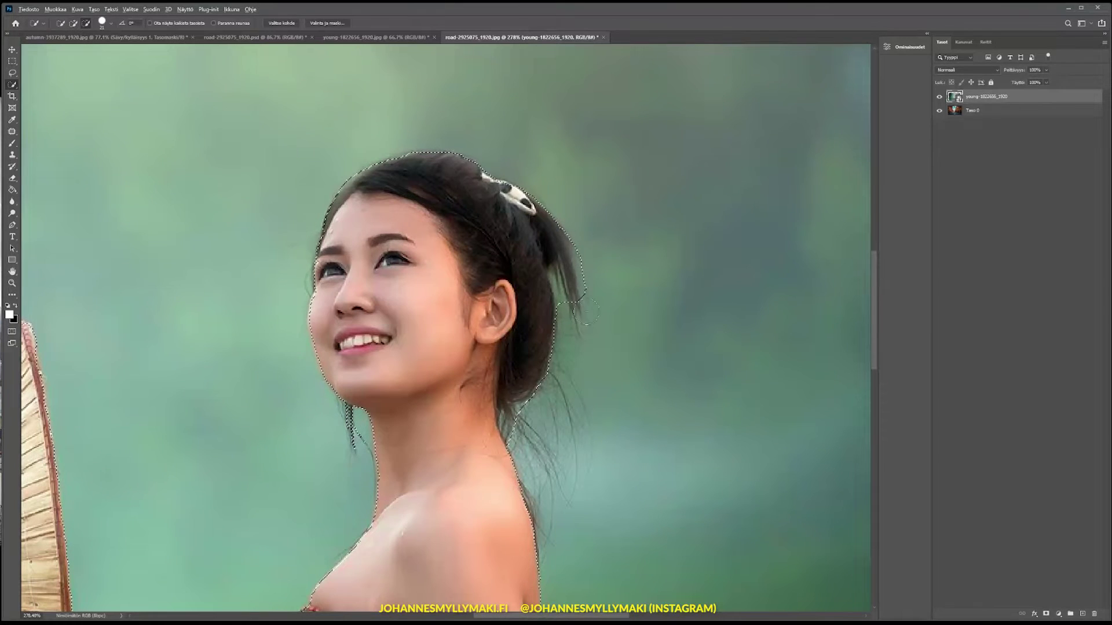
# Take the loose hair strands behind and below her ear into the selection
pyautogui.keyDown('alt'); pyautogui.click(561, 283); pyautogui.keyUp('alt')
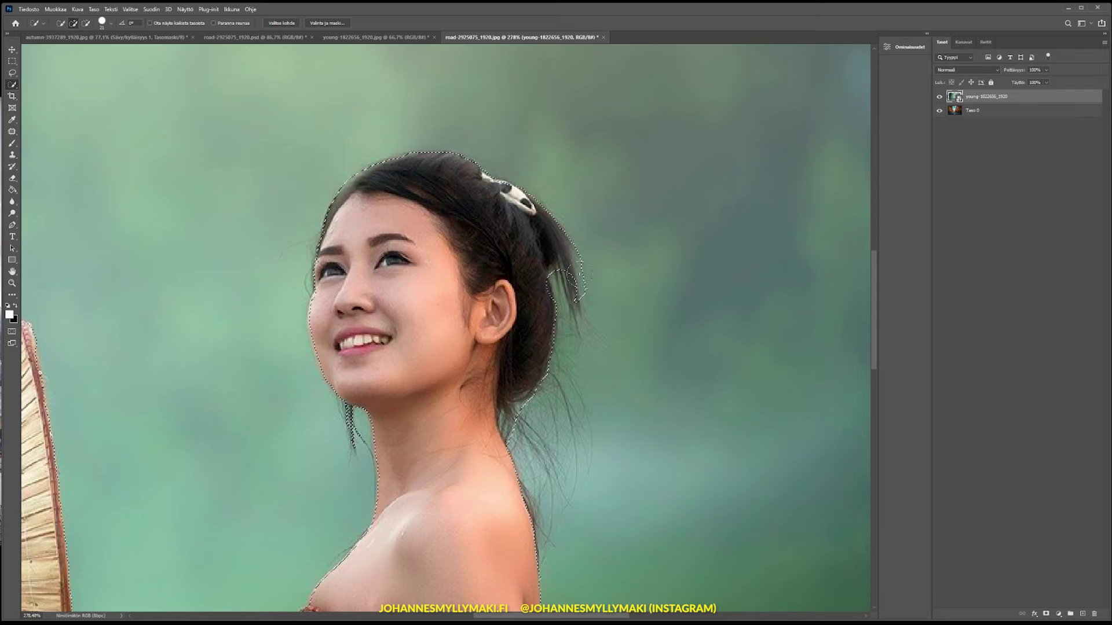
pyautogui.moveTo(570, 284); pyautogui.dragTo(582, 310)
pyautogui.moveTo(553, 325); pyautogui.dragTo(547, 278)
pyautogui.keyDown('alt'); pyautogui.click(573, 339); pyautogui.keyUp('alt')
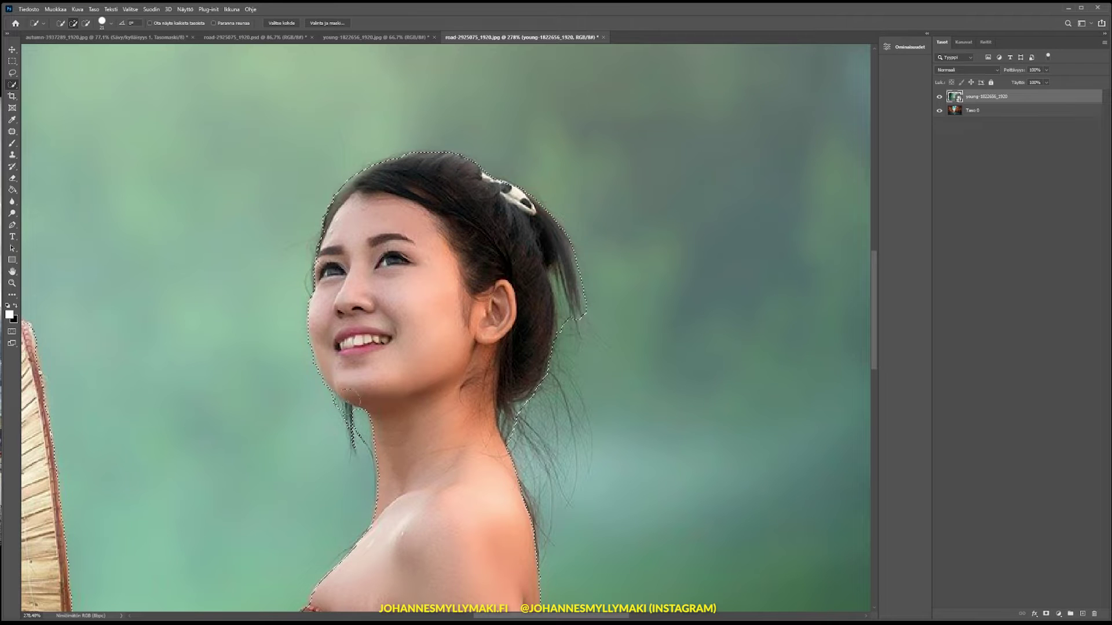
# Switch to subtract mode and zoom around to check the selection at her shoulder
pyautogui.press('alt')
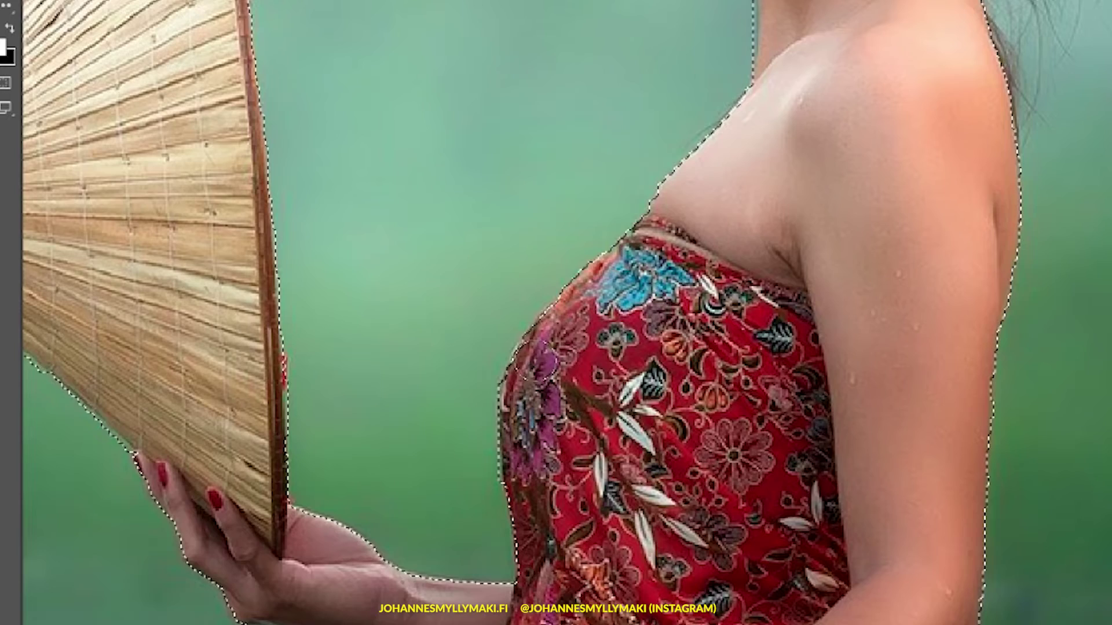
pyautogui.scroll(-2, 832, 310)
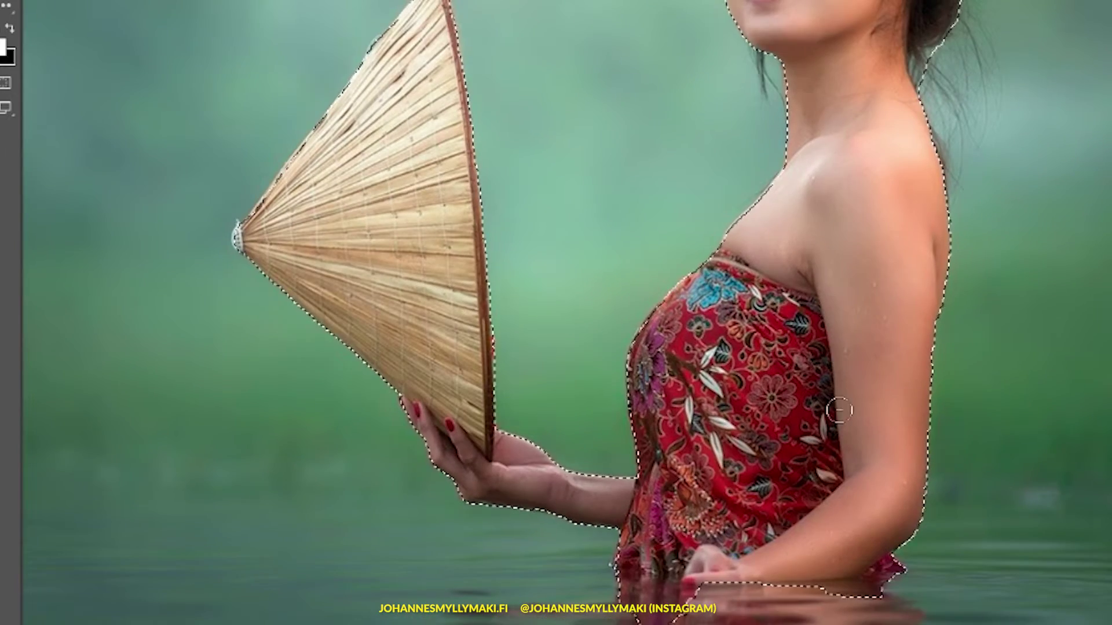
pyautogui.scroll(-2, 394, 561)
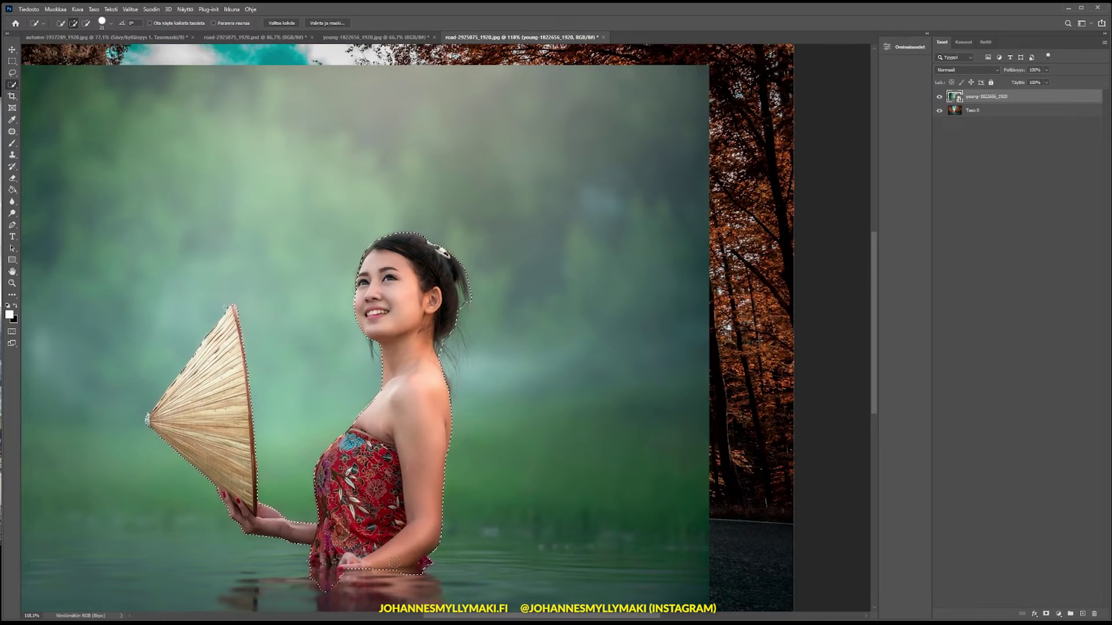
pyautogui.scroll(2, 391, 544)
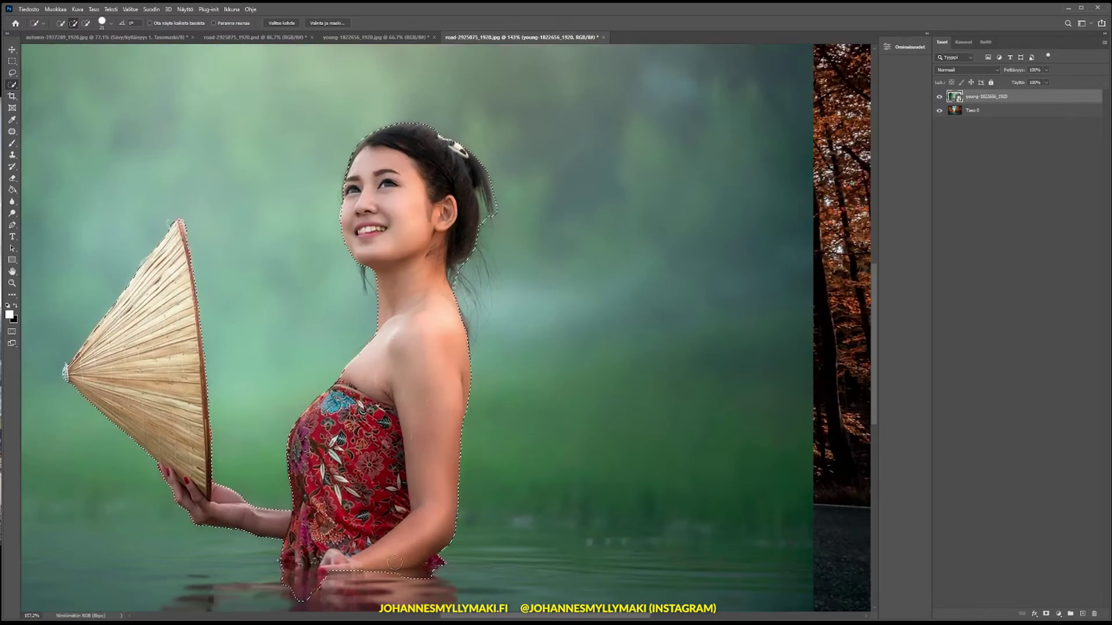
pyautogui.scroll(2, 377, 498)
pyautogui.scroll(1, 359, 440)
pyautogui.scroll(2, 342, 359)
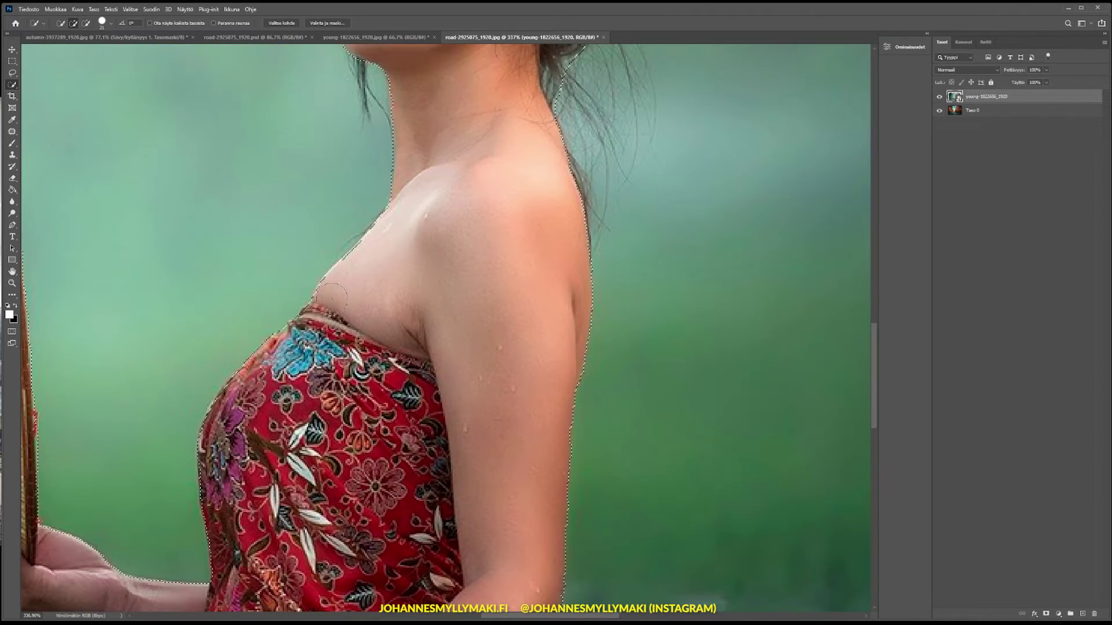
pyautogui.scroll(-1, 298, 250)
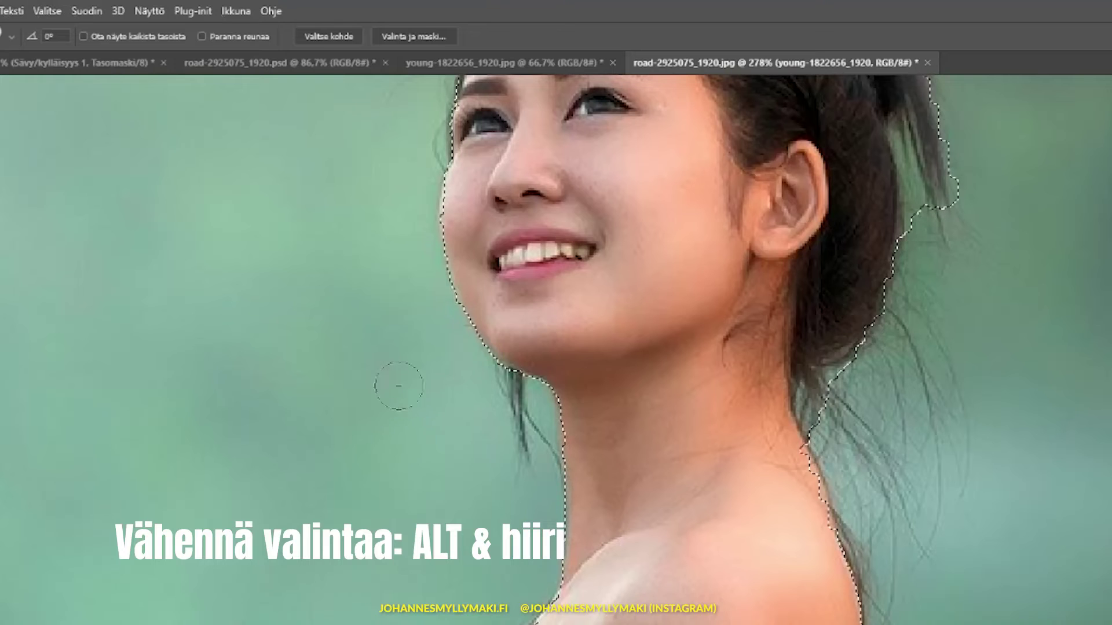
# Subtract the bulge over her chin and cheek from the selection with Alt held
pyautogui.moveTo(493, 342)
pyautogui.mouseDown()
pyautogui.moveTo(637, 283)
pyautogui.moveTo(642, 335)
pyautogui.mouseUp()
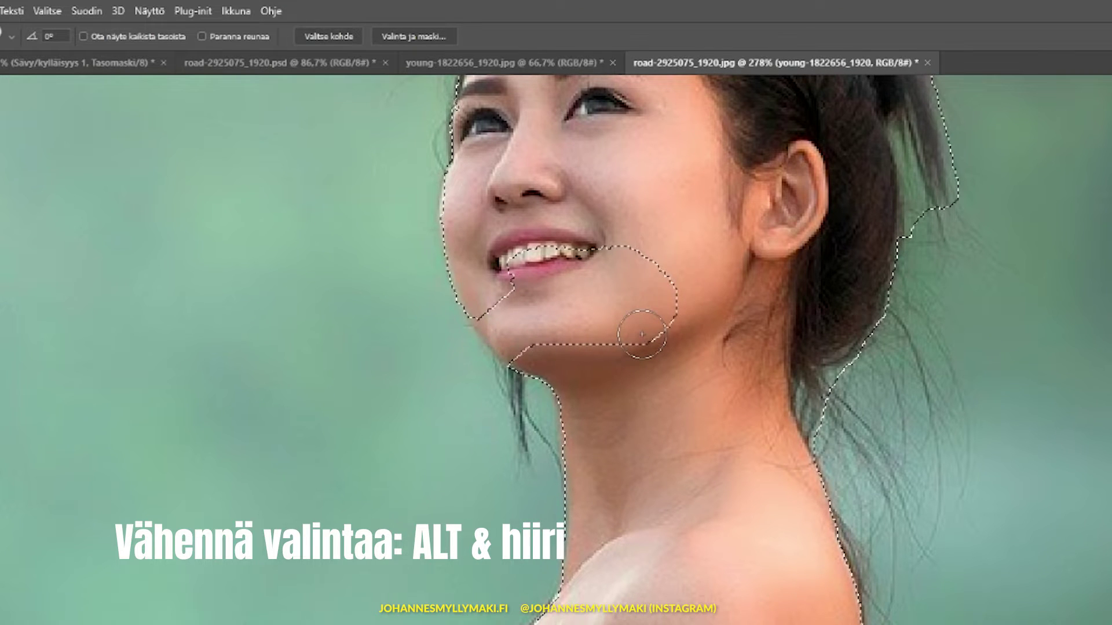
pyautogui.press('alt')
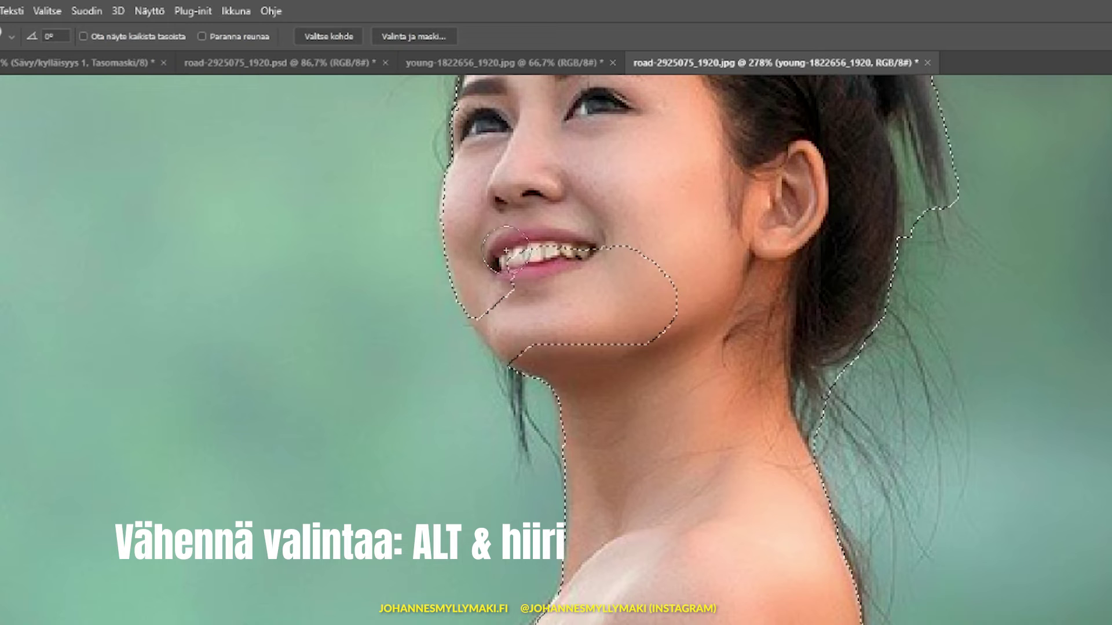
pyautogui.moveTo(562, 280)
pyautogui.mouseDown()
pyautogui.moveTo(556, 322)
pyautogui.moveTo(507, 334)
pyautogui.moveTo(521, 335)
pyautogui.mouseUp()
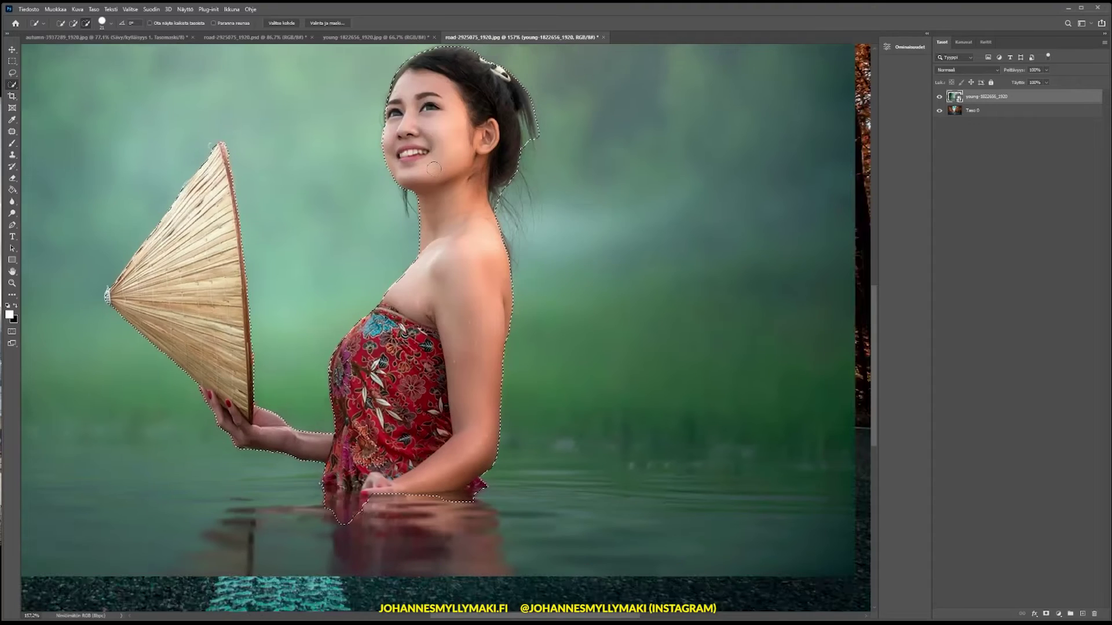
pyautogui.scroll(-2, 494, 253)
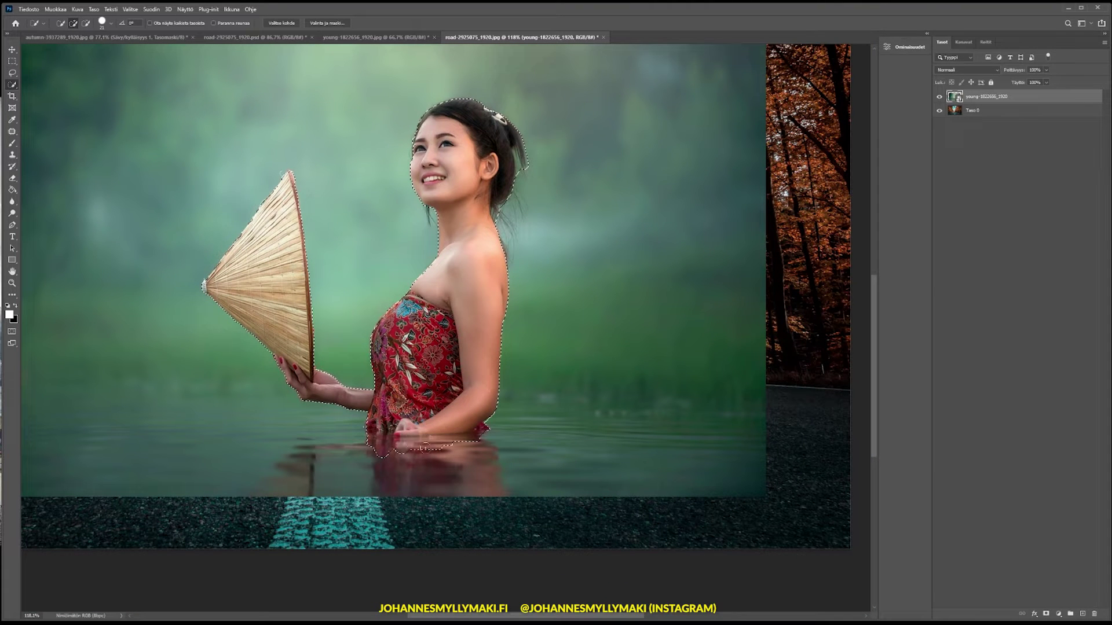
# Add the water reflection below her waist, then trim the patch's left, bottom-right and lower edges
pyautogui.moveTo(513, 454)
pyautogui.mouseDown()
pyautogui.moveTo(609, 447)
pyautogui.moveTo(265, 452)
pyautogui.moveTo(220, 463)
pyautogui.moveTo(320, 440)
pyautogui.mouseUp()
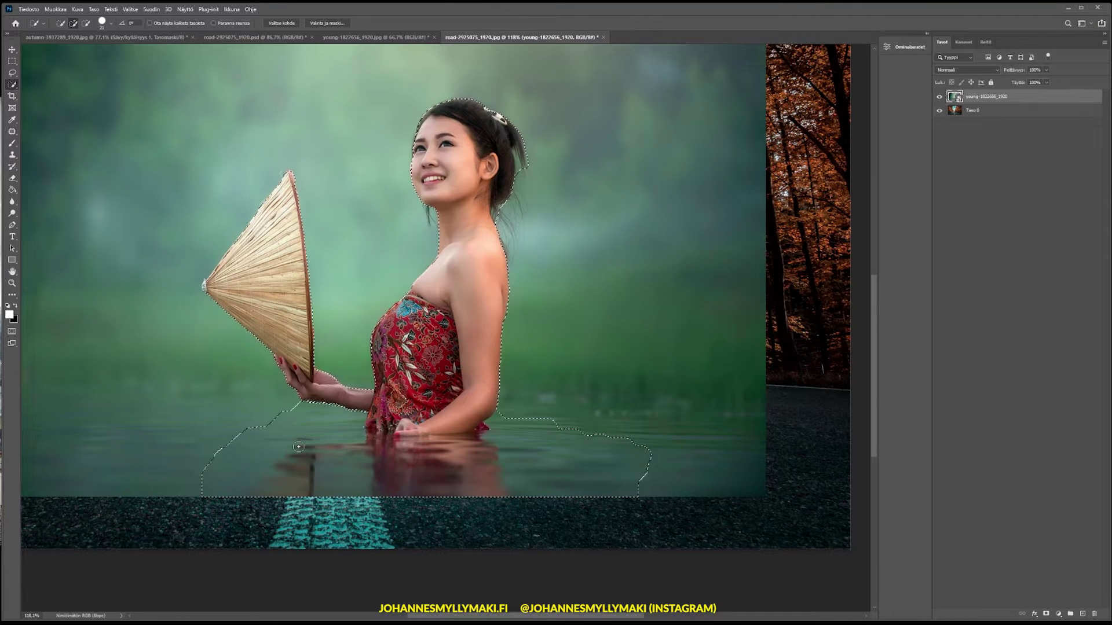
pyautogui.moveTo(248, 405); pyautogui.dragTo(349, 417)
pyautogui.moveTo(631, 486)
pyautogui.mouseDown()
pyautogui.moveTo(572, 506)
pyautogui.moveTo(463, 499)
pyautogui.mouseUp()
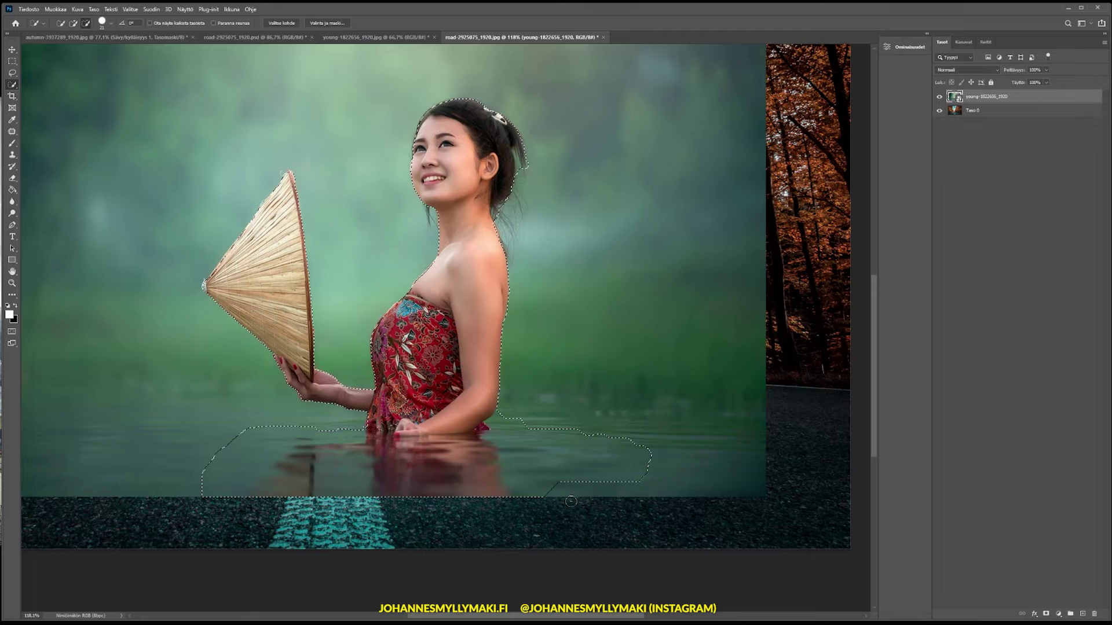
pyautogui.moveTo(311, 493); pyautogui.dragTo(322, 455)
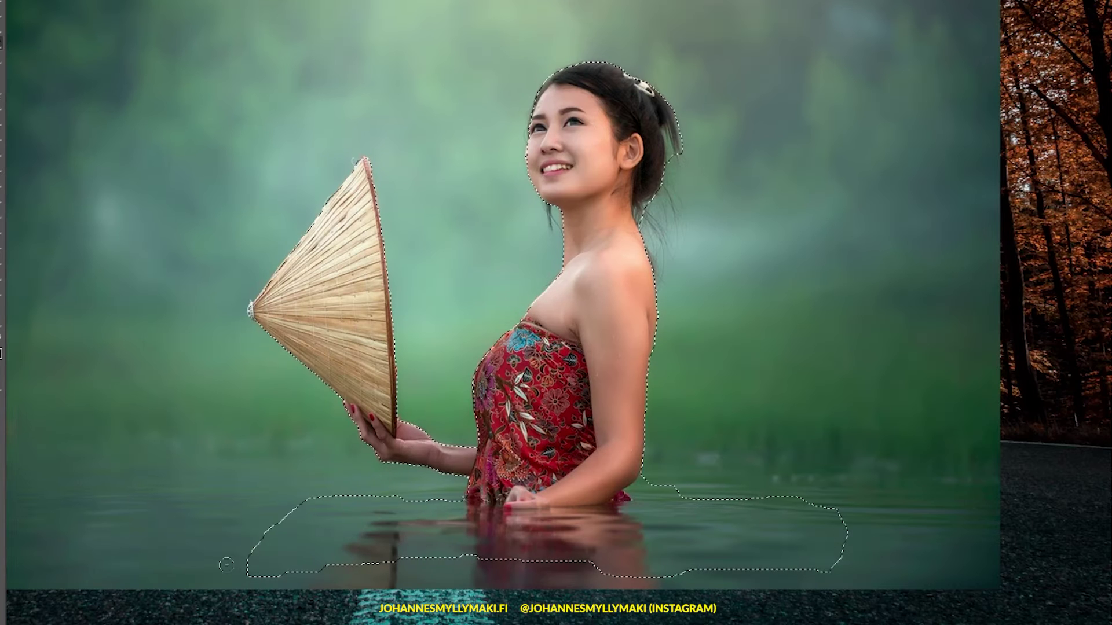
pyautogui.moveTo(226, 565); pyautogui.dragTo(370, 571)
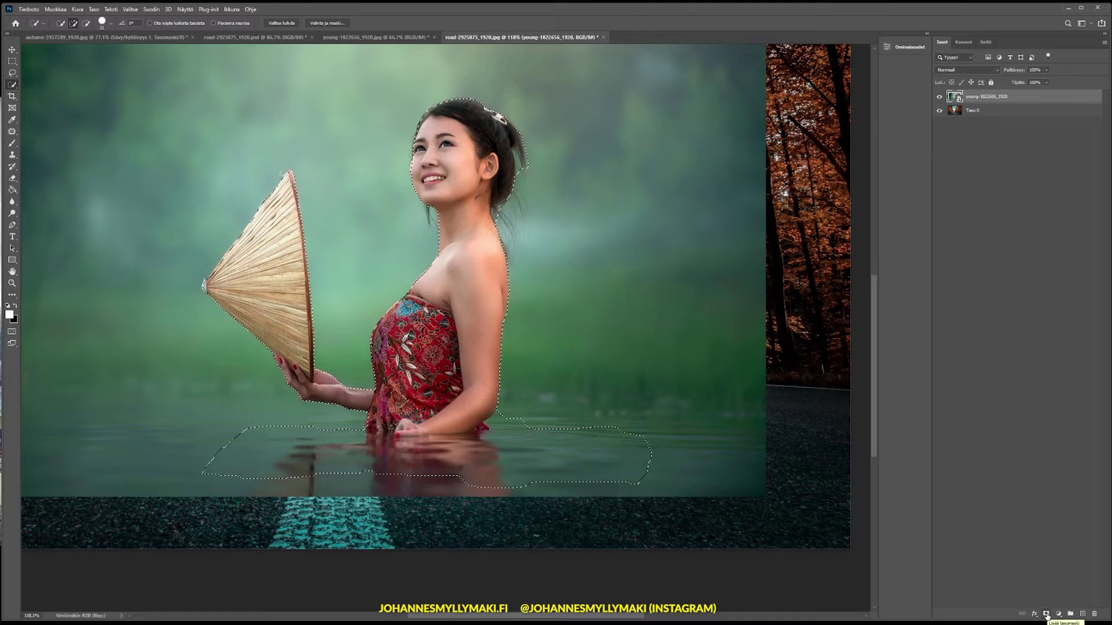
# Turn the selection into a layer mask on the woman's layer and review the composite
pyautogui.click(771, 429)
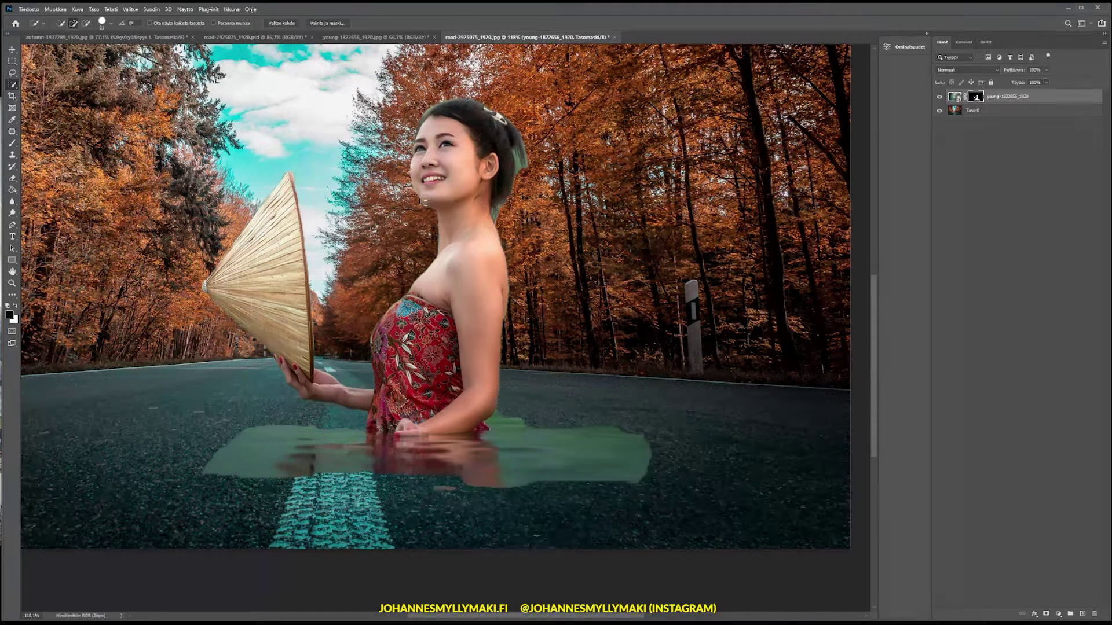
pyautogui.scroll(-2, 315, 274)
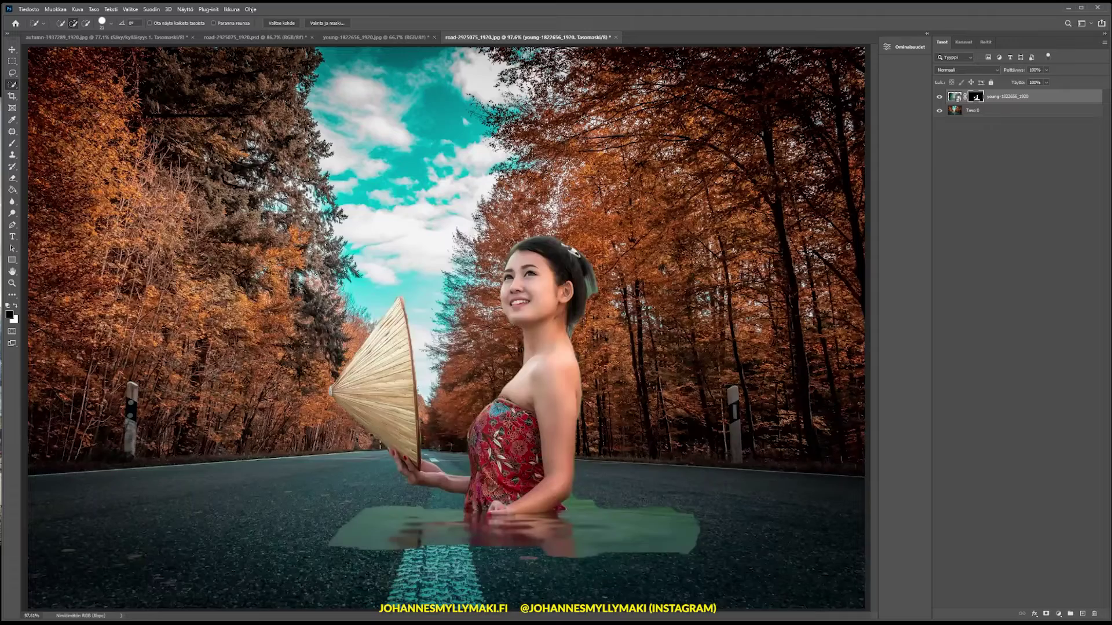
pyautogui.scroll(-1, 428, 375)
pyautogui.scroll(1, 442, 328)
pyautogui.scroll(1, 550, 481)
pyautogui.scroll(1, 471, 461)
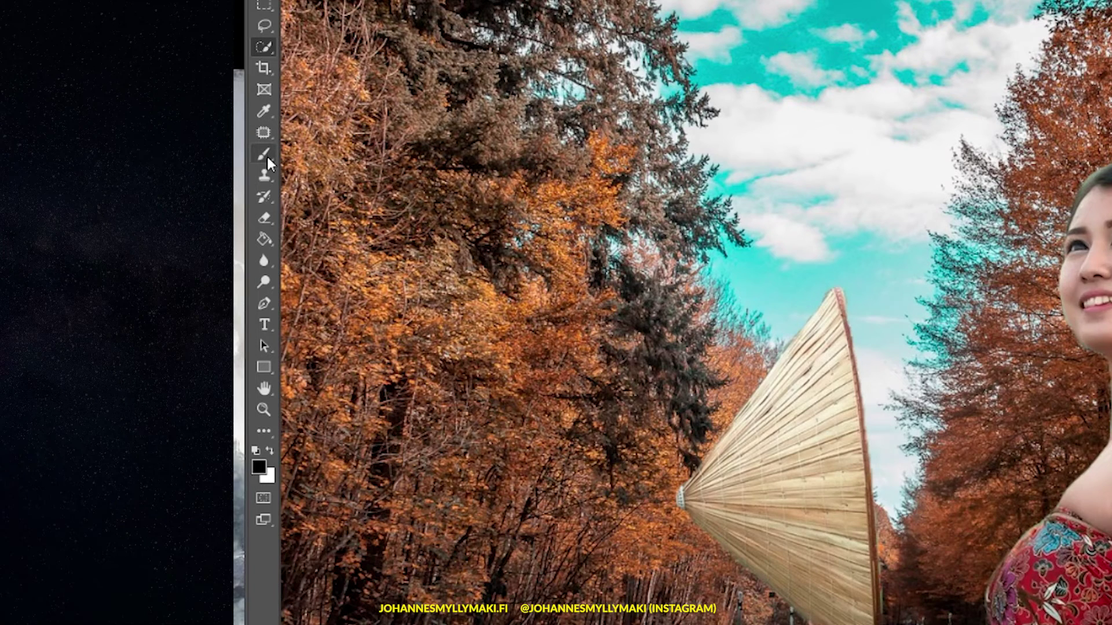
# Paint black on the mask with the Brush to soften the green water patch's edges
pyautogui.click(262, 151)
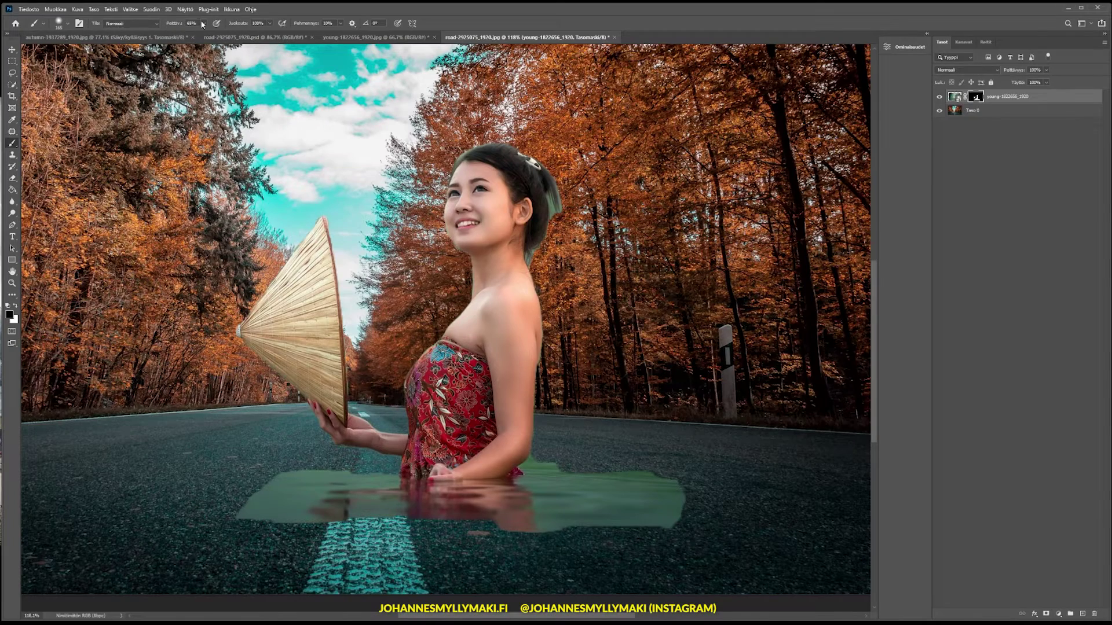
pyautogui.click(202, 24)
pyautogui.moveTo(666, 385); pyautogui.dragTo(689, 394)
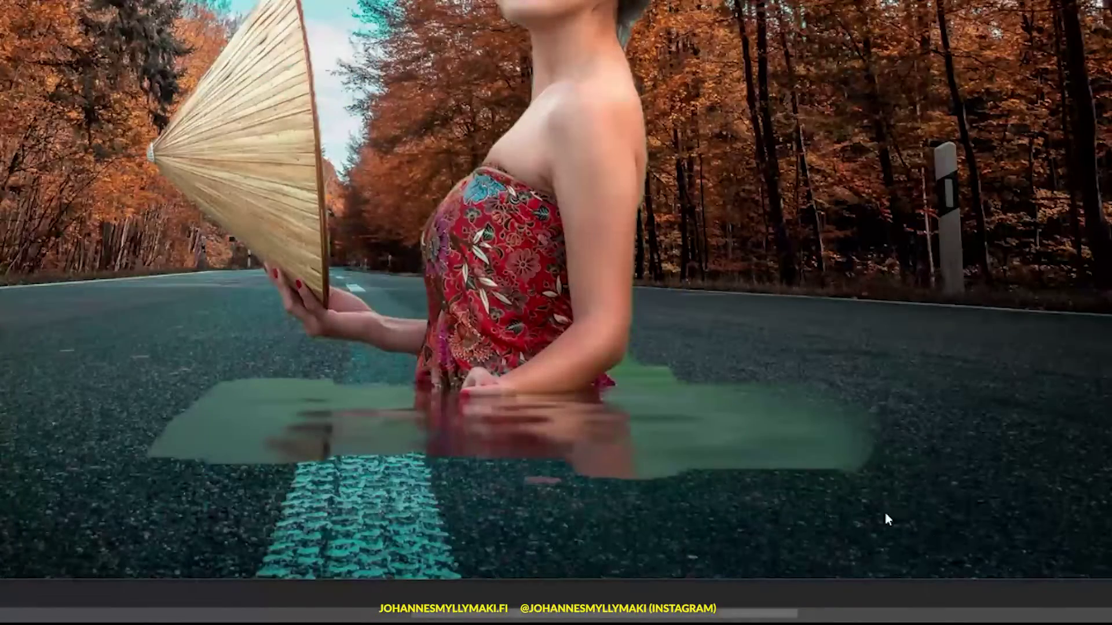
pyautogui.moveTo(632, 519)
pyautogui.mouseDown()
pyautogui.moveTo(850, 502)
pyautogui.moveTo(882, 407)
pyautogui.mouseUp()
pyautogui.moveTo(292, 508)
pyautogui.mouseDown()
pyautogui.moveTo(166, 351)
pyautogui.moveTo(175, 436)
pyautogui.moveTo(377, 458)
pyautogui.mouseUp()
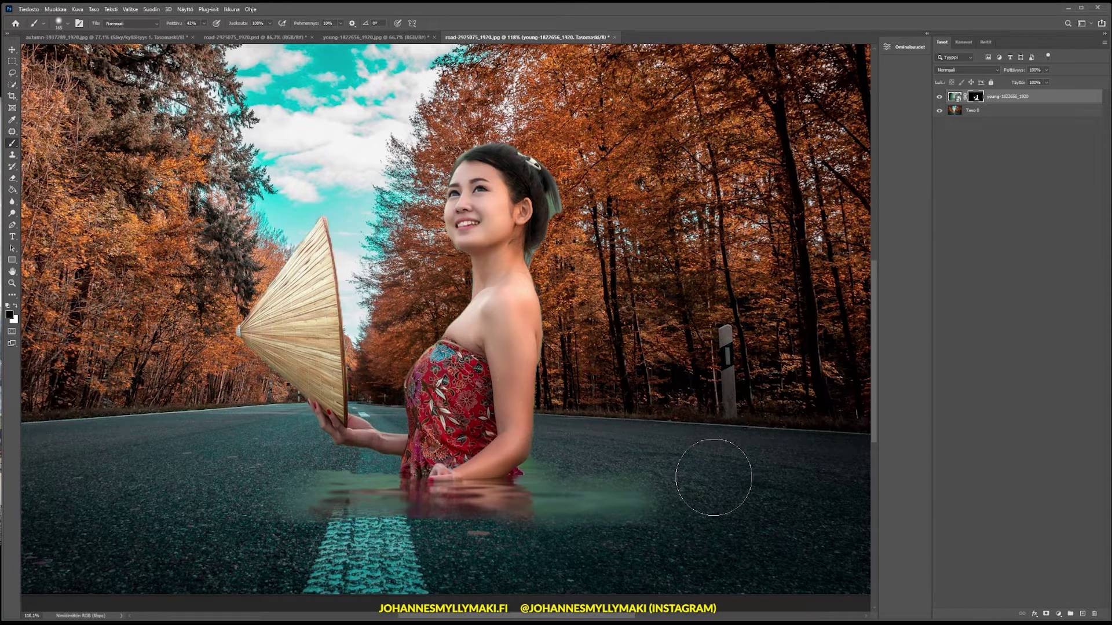
pyautogui.scroll(3, 366, 498)
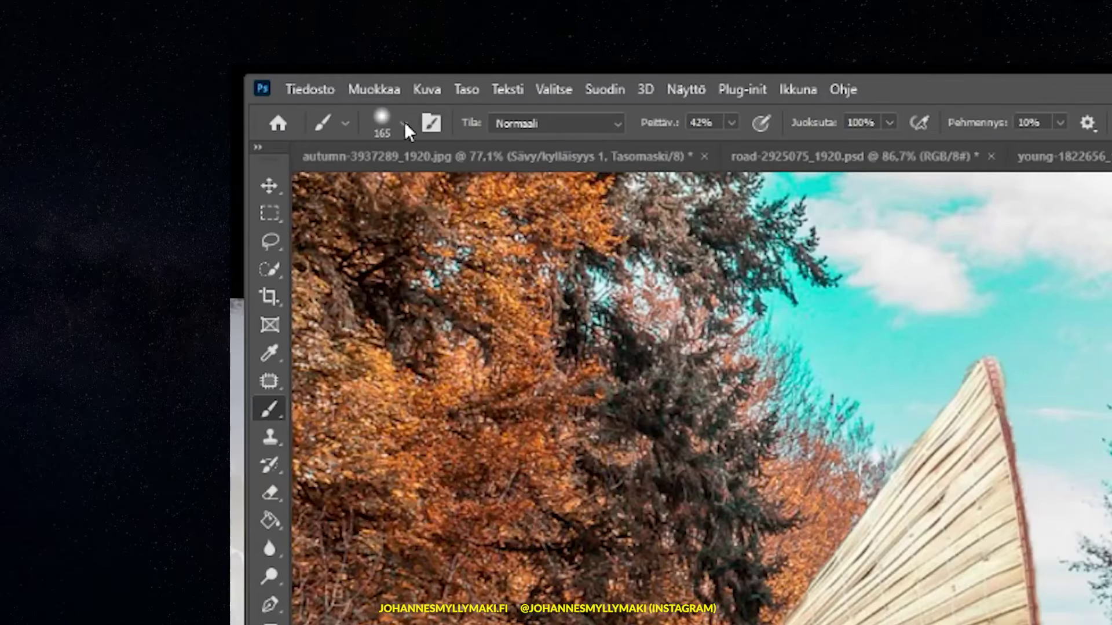
# Reduce the brush to 108 px, blend the light green waterline patch, and fit the image
pyautogui.click(404, 123)
pyautogui.moveTo(451, 193); pyautogui.dragTo(425, 195)
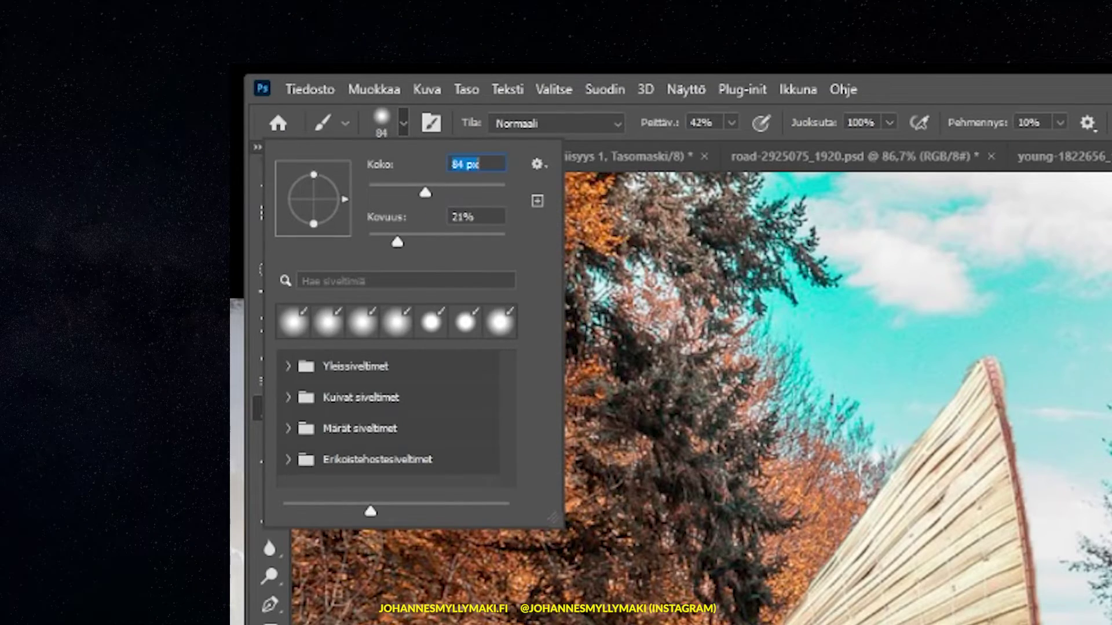
pyautogui.press('Return')
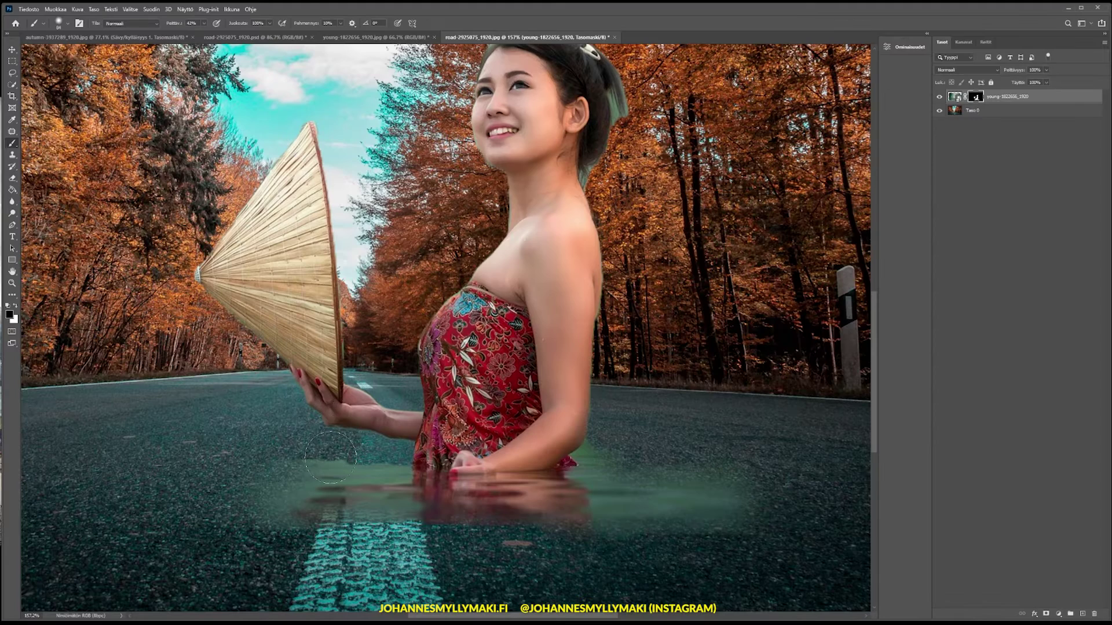
pyautogui.moveTo(330, 457); pyautogui.dragTo(388, 464)
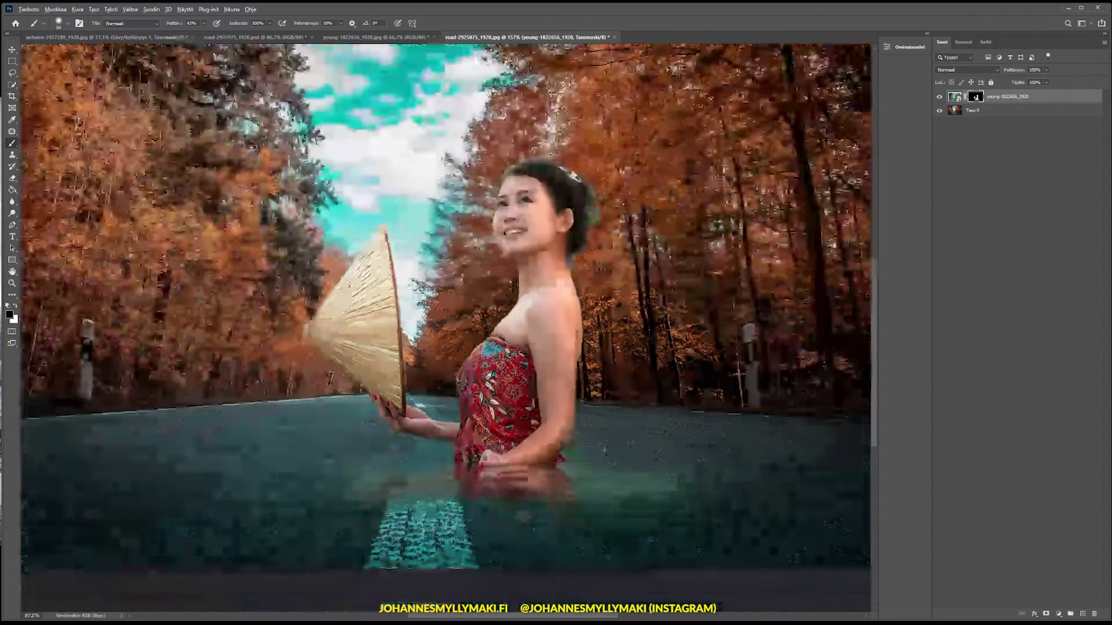
pyautogui.hotkey('ctrl', '0')
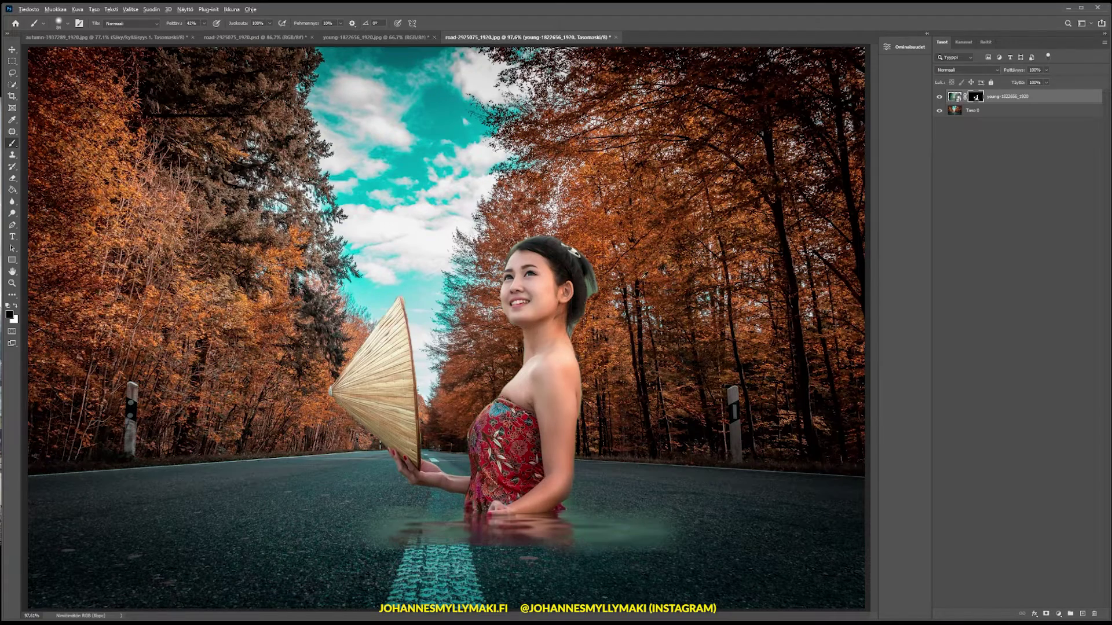
# Paint black on the mask over the greenish glow right of the woman
pyautogui.scroll(1, 579, 284)
pyautogui.scroll(2, 559, 287)
pyautogui.scroll(1, 521, 288)
pyautogui.scroll(1, 476, 289)
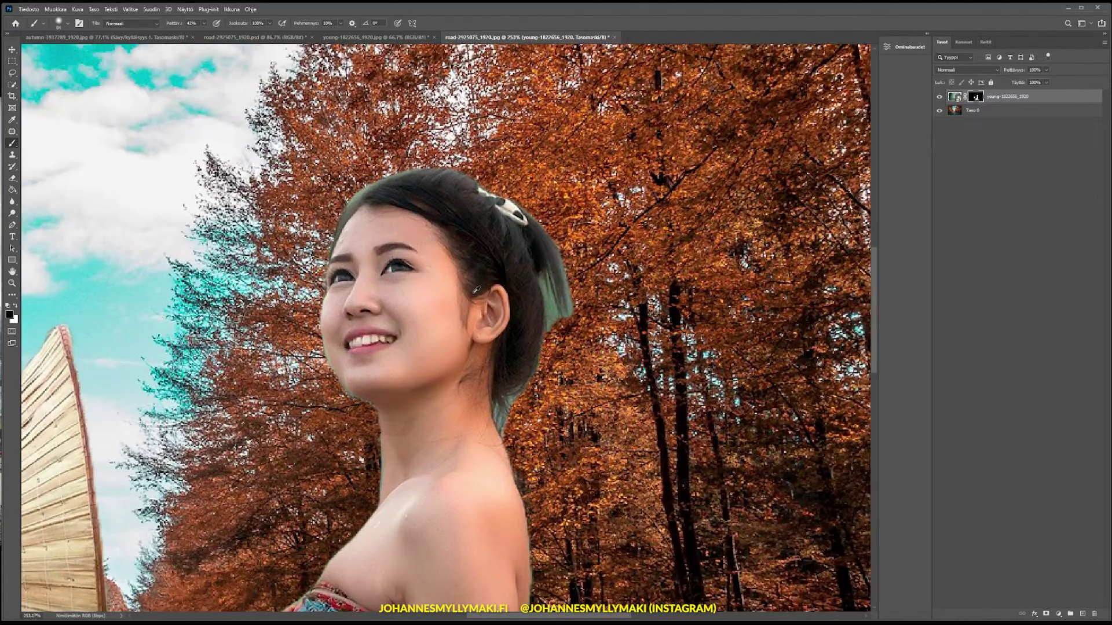
pyautogui.scroll(1, 476, 290)
pyautogui.scroll(1, 509, 295)
pyautogui.scroll(1, 550, 305)
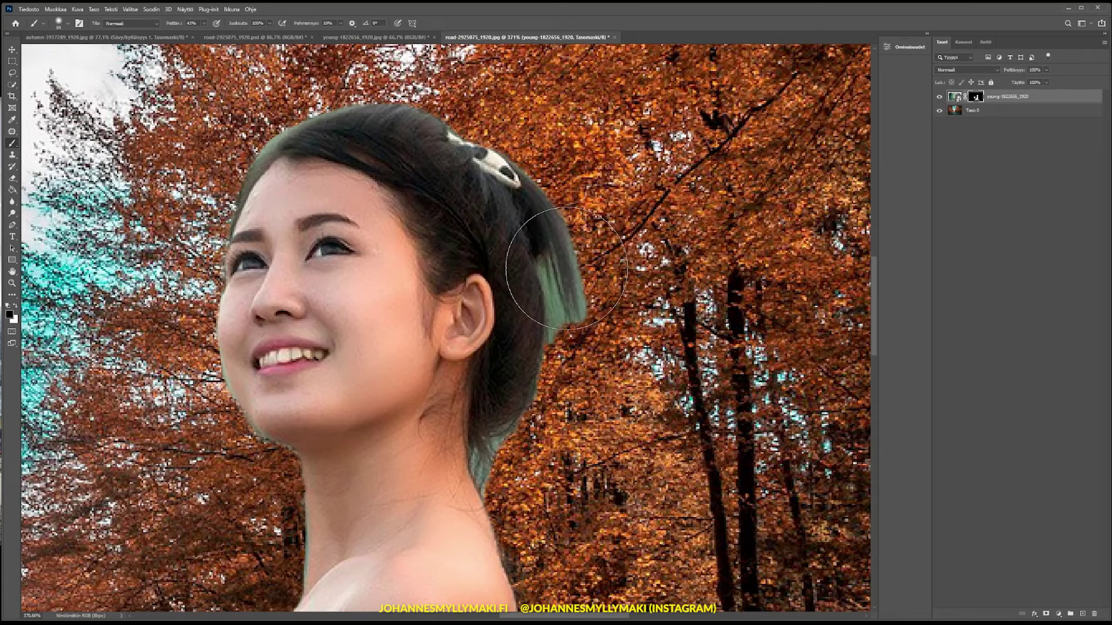
pyautogui.scroll(-1, 368, 410)
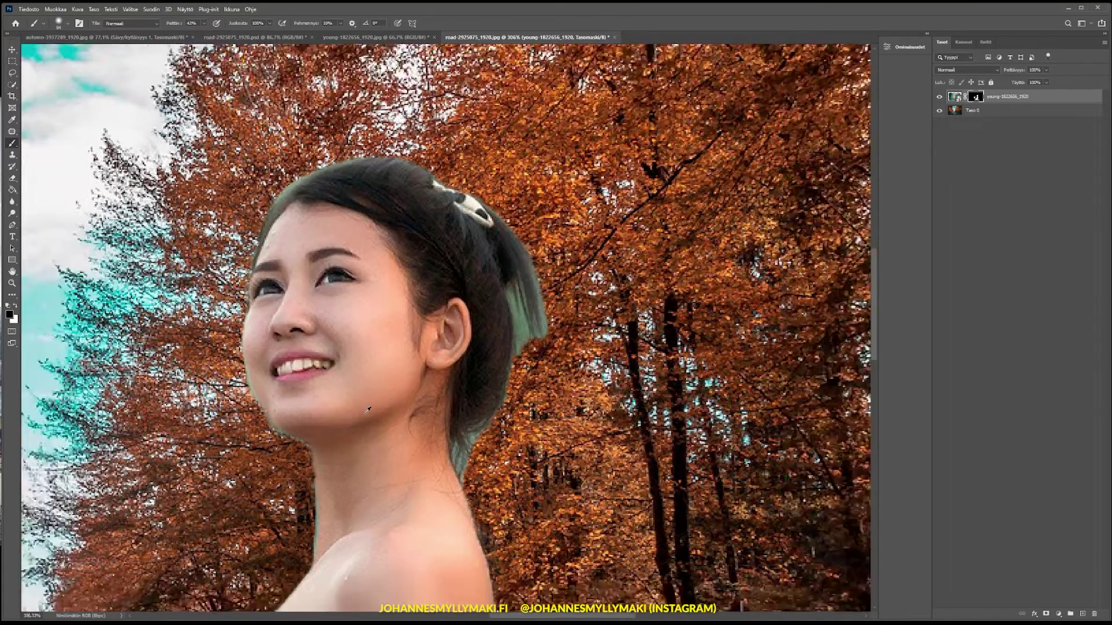
pyautogui.scroll(-2, 371, 417)
pyautogui.scroll(-2, 388, 458)
pyautogui.scroll(1, 395, 467)
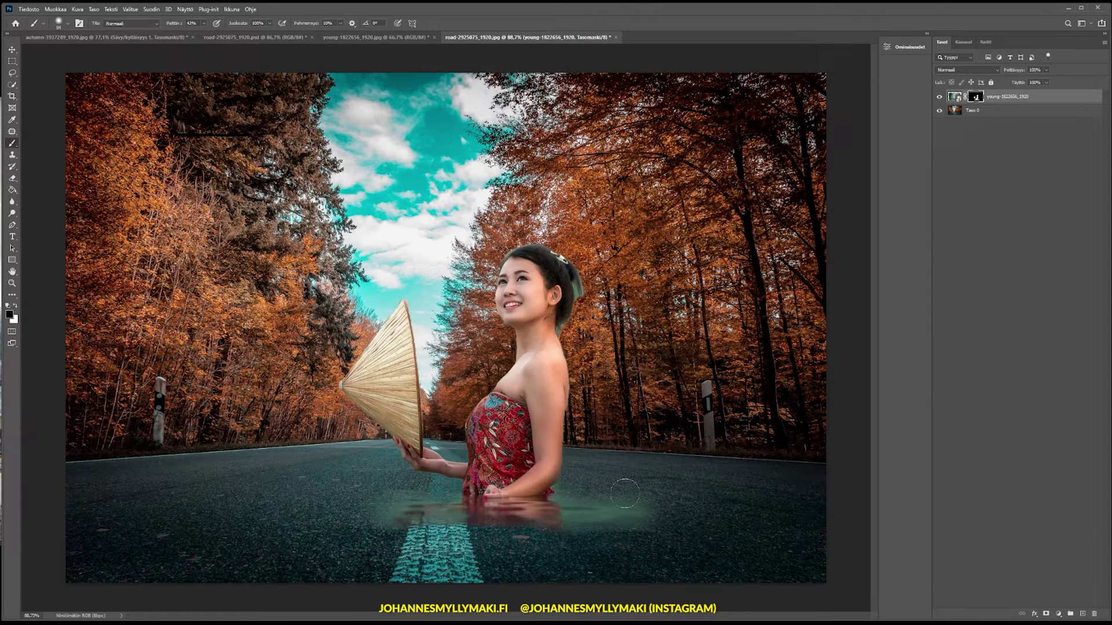
pyautogui.moveTo(646, 536); pyautogui.dragTo(617, 542)
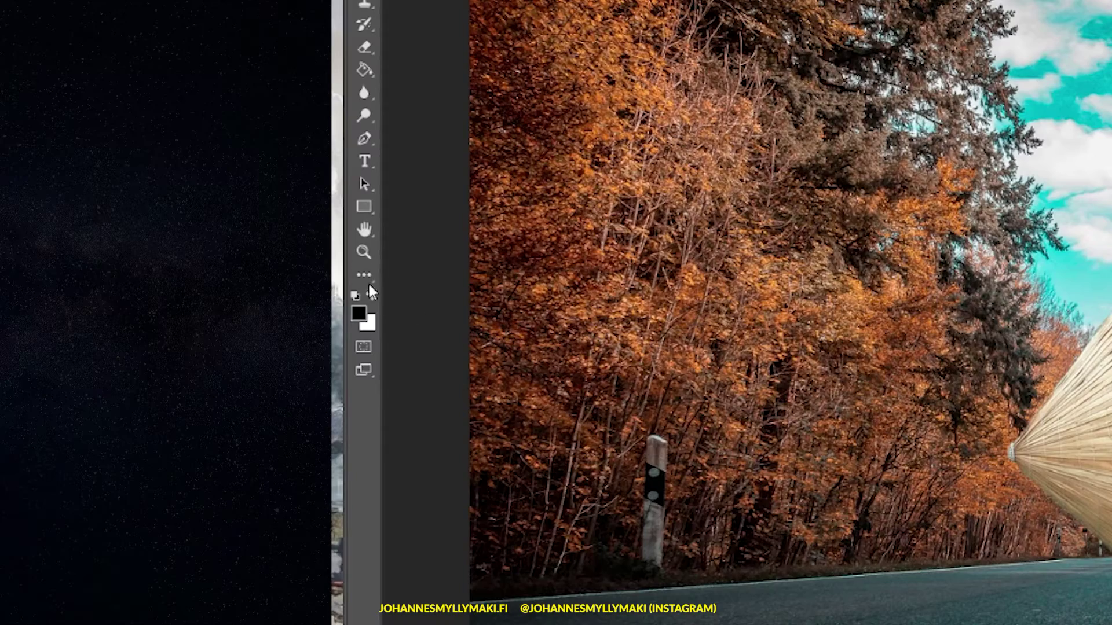
# Switch to white, set the brush to 136 px, and restore background beside the woman
pyautogui.click(370, 299)
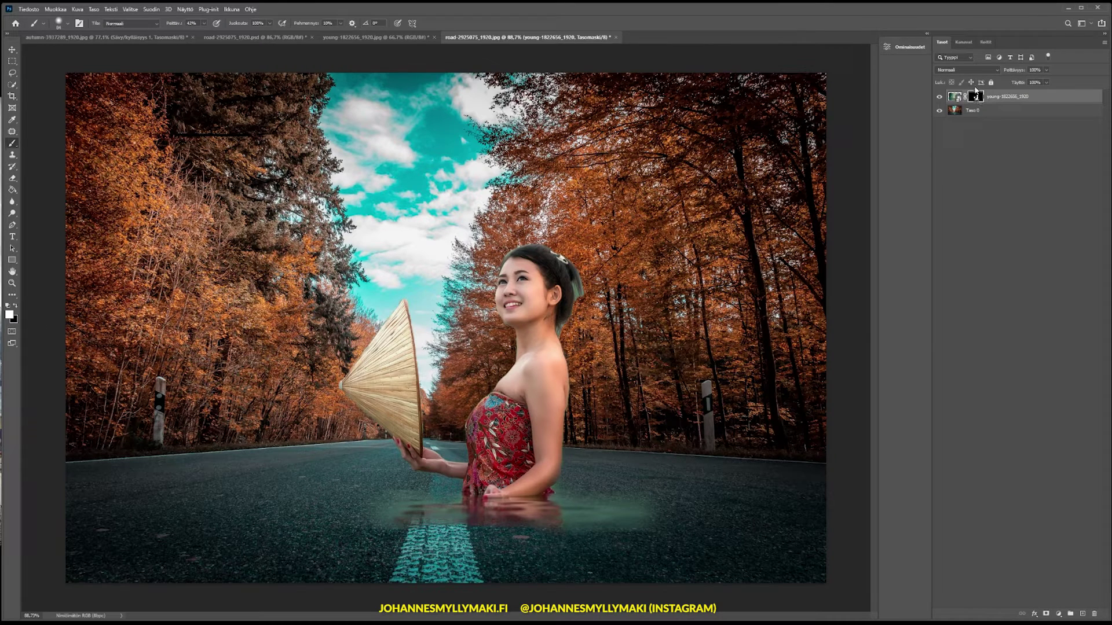
pyautogui.click(60, 23)
pyautogui.moveTo(81, 53); pyautogui.dragTo(87, 54)
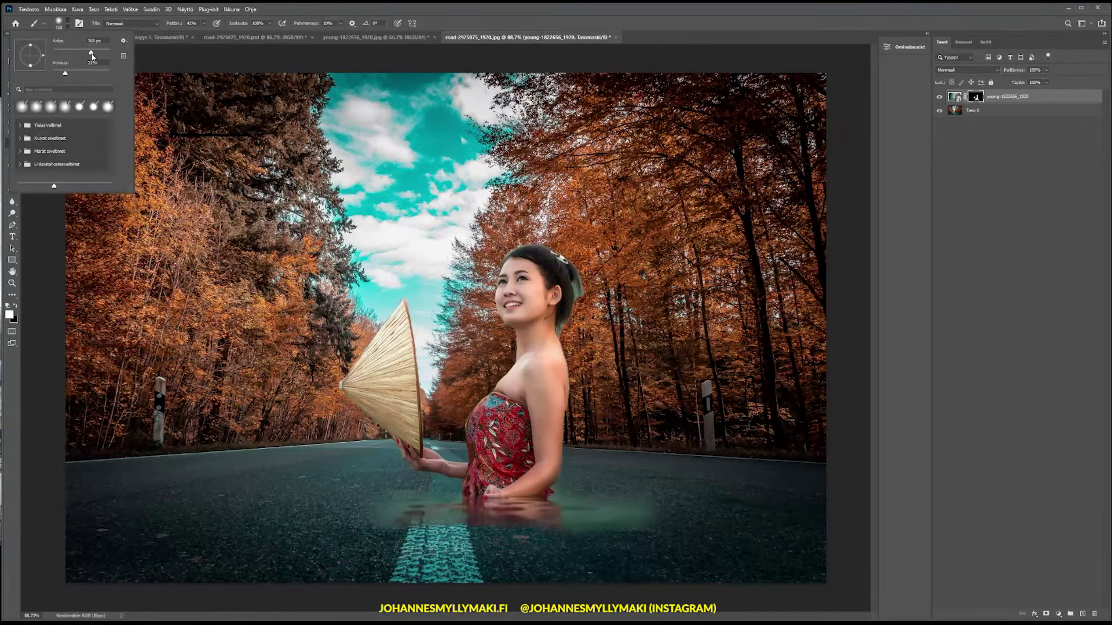
pyautogui.press('Return')
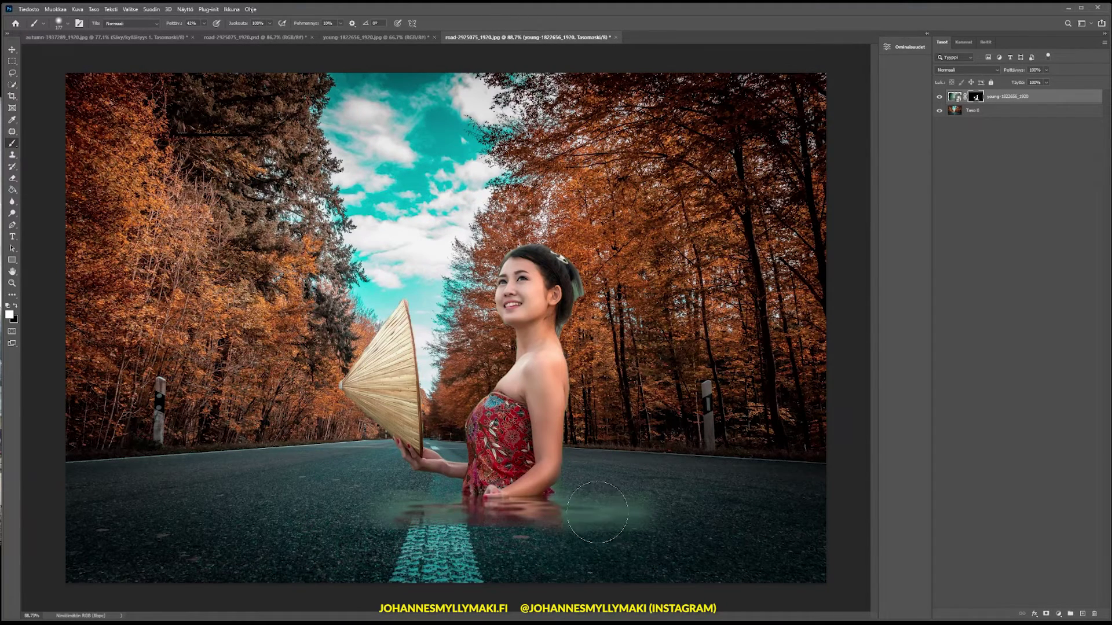
pyautogui.moveTo(676, 504)
pyautogui.mouseDown()
pyautogui.moveTo(661, 409)
pyautogui.moveTo(487, 324)
pyautogui.moveTo(403, 342)
pyautogui.mouseUp()
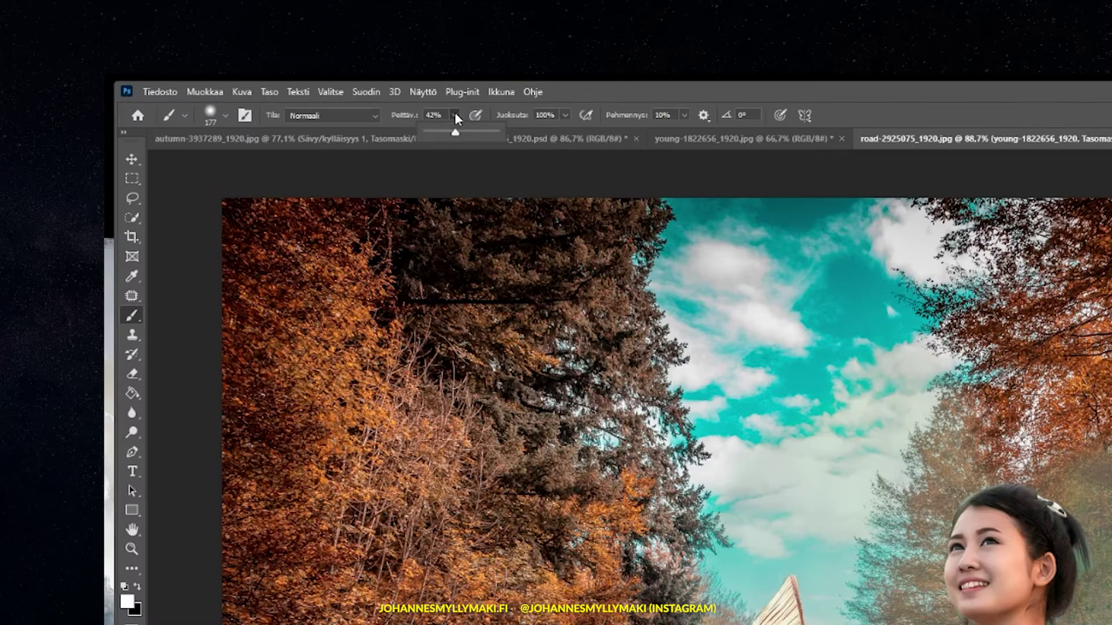
pyautogui.moveTo(479, 134); pyautogui.dragTo(501, 134)
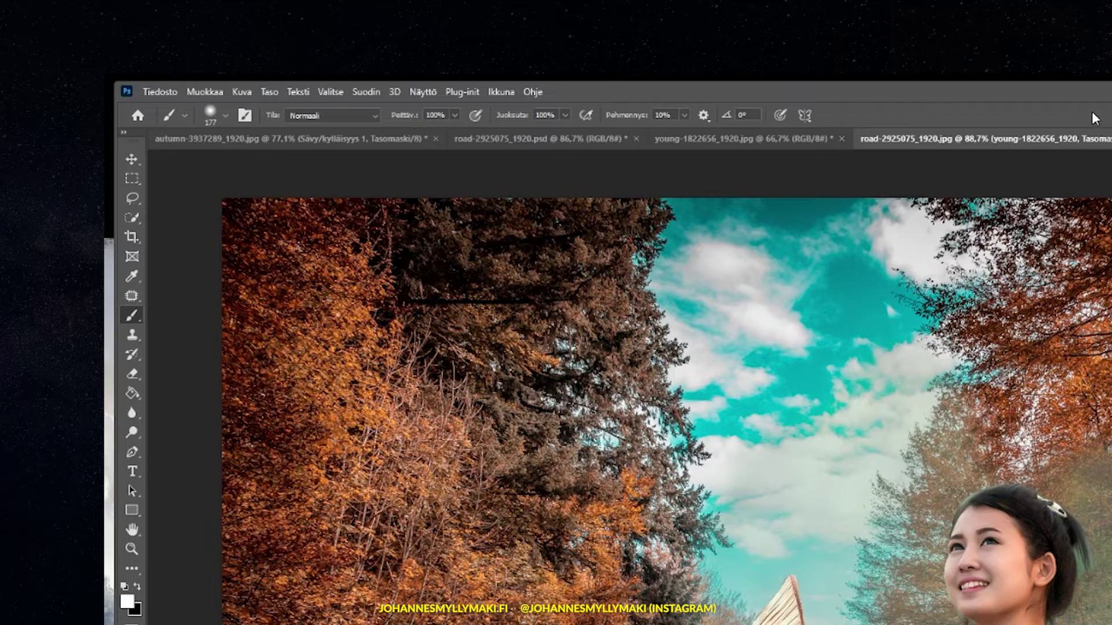
pyautogui.moveTo(440, 428); pyautogui.dragTo(451, 341)
pyautogui.moveTo(429, 400); pyautogui.dragTo(498, 244)
pyautogui.moveTo(556, 220)
pyautogui.mouseDown()
pyautogui.moveTo(615, 394)
pyautogui.moveTo(602, 492)
pyautogui.moveTo(545, 527)
pyautogui.moveTo(666, 428)
pyautogui.moveTo(702, 526)
pyautogui.moveTo(550, 536)
pyautogui.moveTo(260, 521)
pyautogui.moveTo(325, 486)
pyautogui.moveTo(365, 431)
pyautogui.moveTo(278, 393)
pyautogui.moveTo(405, 151)
pyautogui.moveTo(476, 236)
pyautogui.moveTo(509, 194)
pyautogui.moveTo(521, 232)
pyautogui.moveTo(614, 186)
pyautogui.moveTo(737, 234)
pyautogui.mouseUp()
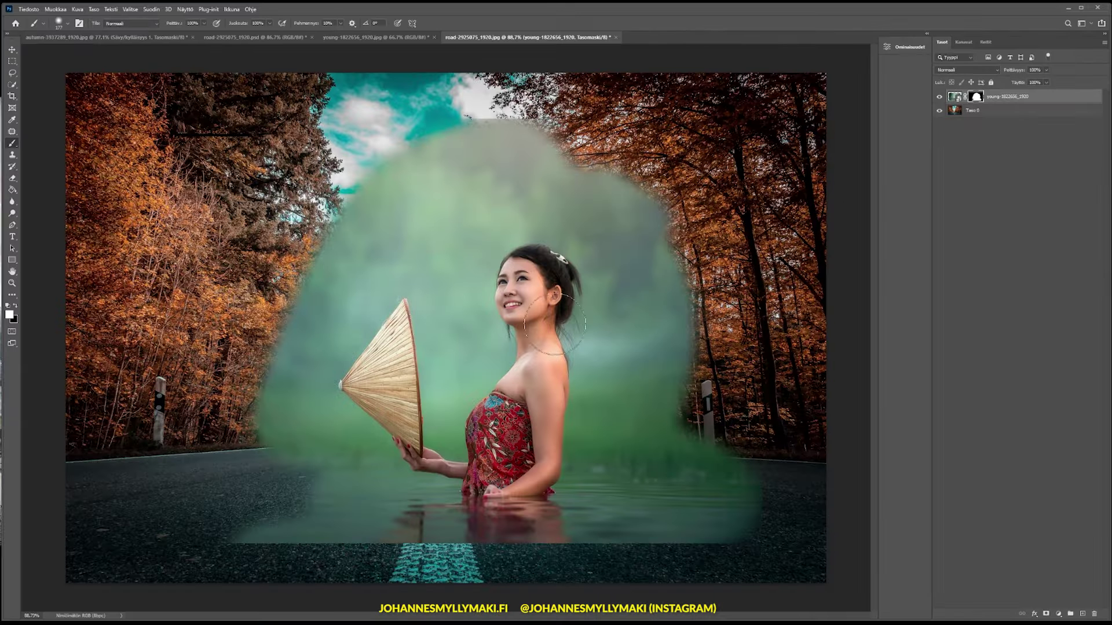
pyautogui.moveTo(367, 307)
pyautogui.mouseDown()
pyautogui.moveTo(240, 406)
pyautogui.moveTo(387, 260)
pyautogui.mouseUp()
pyautogui.moveTo(625, 211)
pyautogui.mouseDown()
pyautogui.moveTo(718, 458)
pyautogui.moveTo(701, 372)
pyautogui.mouseUp()
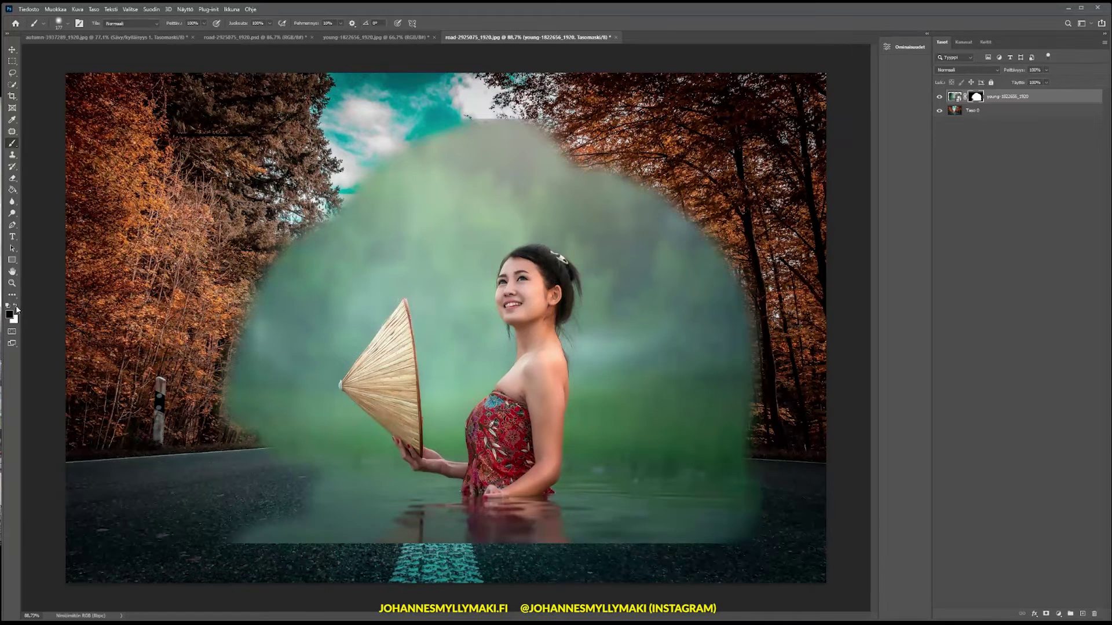
pyautogui.moveTo(302, 249)
pyautogui.mouseDown()
pyautogui.moveTo(277, 368)
pyautogui.moveTo(463, 174)
pyautogui.moveTo(544, 149)
pyautogui.moveTo(689, 272)
pyautogui.moveTo(729, 348)
pyautogui.moveTo(729, 437)
pyautogui.moveTo(666, 370)
pyautogui.moveTo(643, 290)
pyautogui.moveTo(533, 191)
pyautogui.moveTo(550, 211)
pyautogui.moveTo(405, 249)
pyautogui.moveTo(441, 243)
pyautogui.moveTo(431, 212)
pyautogui.mouseUp()
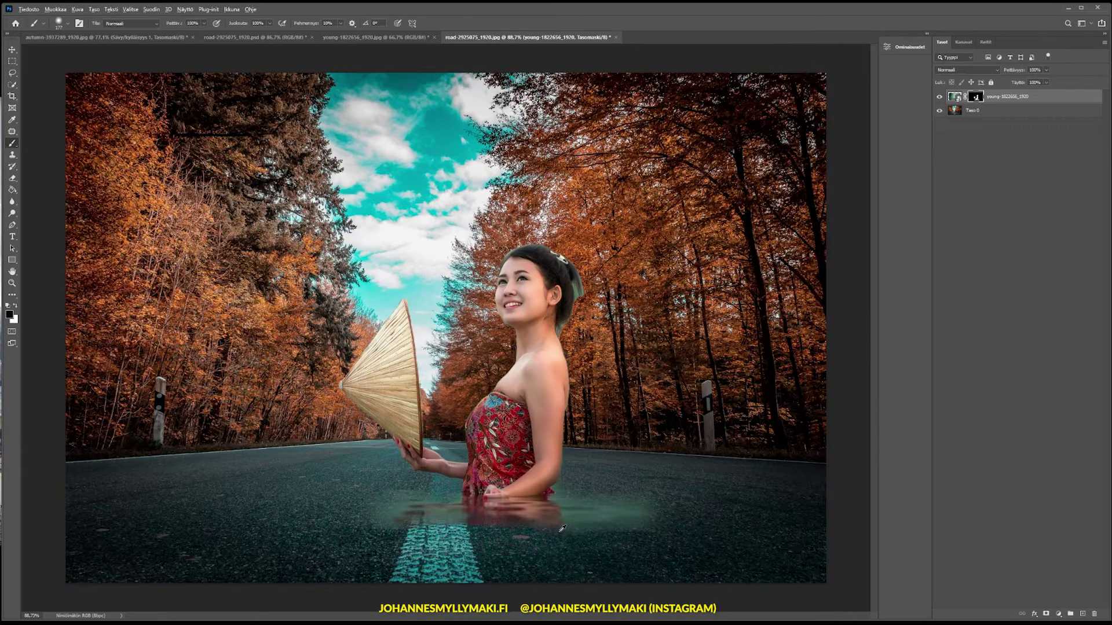
pyautogui.scroll(1, 562, 528)
pyautogui.scroll(1, 564, 530)
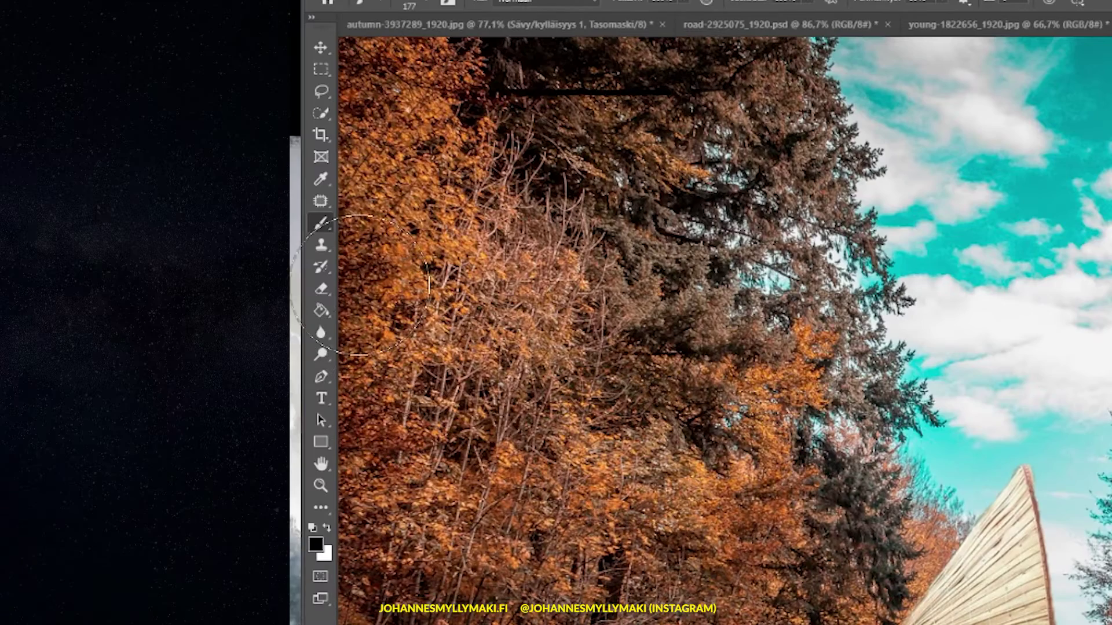
pyautogui.click(322, 290)
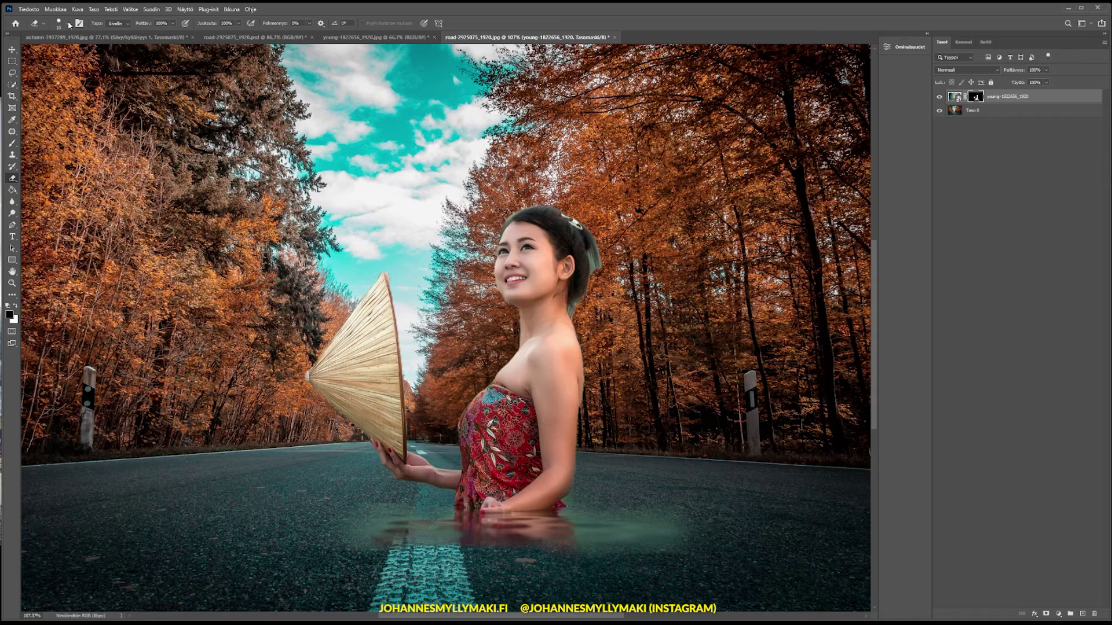
pyautogui.click(61, 23)
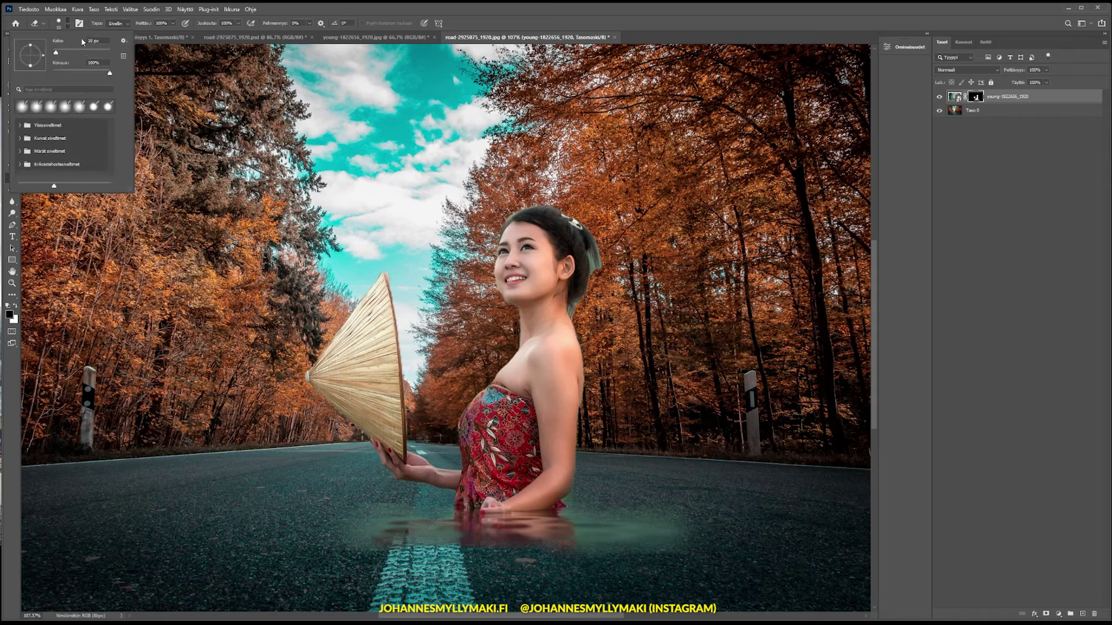
pyautogui.moveTo(88, 53); pyautogui.dragTo(94, 52)
pyautogui.press('Return')
pyautogui.moveTo(449, 406)
pyautogui.mouseDown()
pyautogui.moveTo(510, 414)
pyautogui.moveTo(585, 342)
pyautogui.mouseUp()
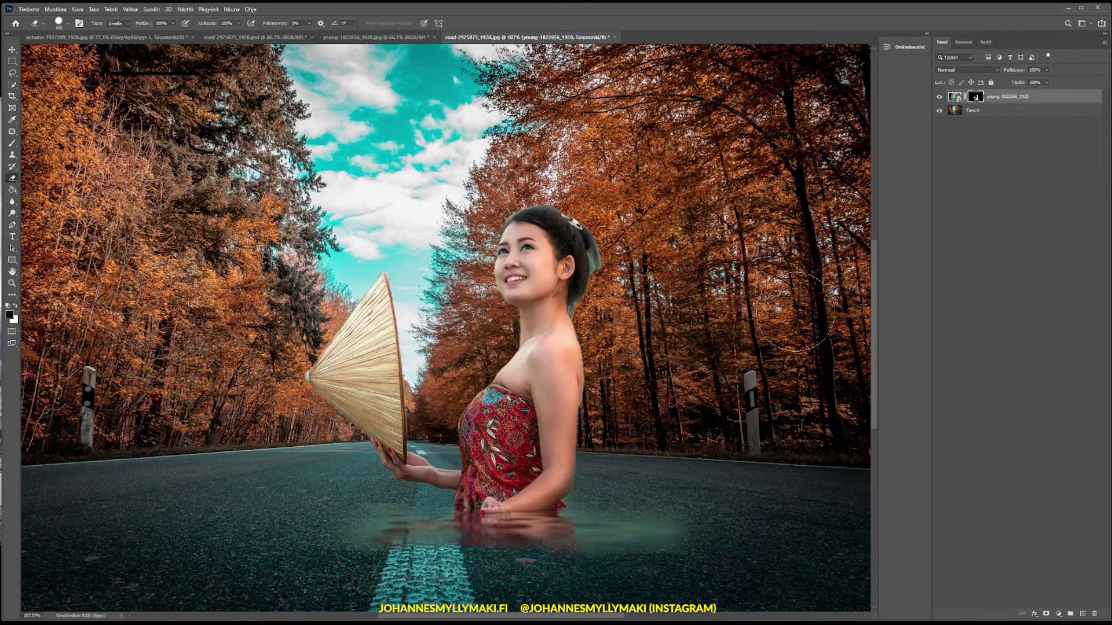
pyautogui.click(953, 97)
pyautogui.click(556, 232)
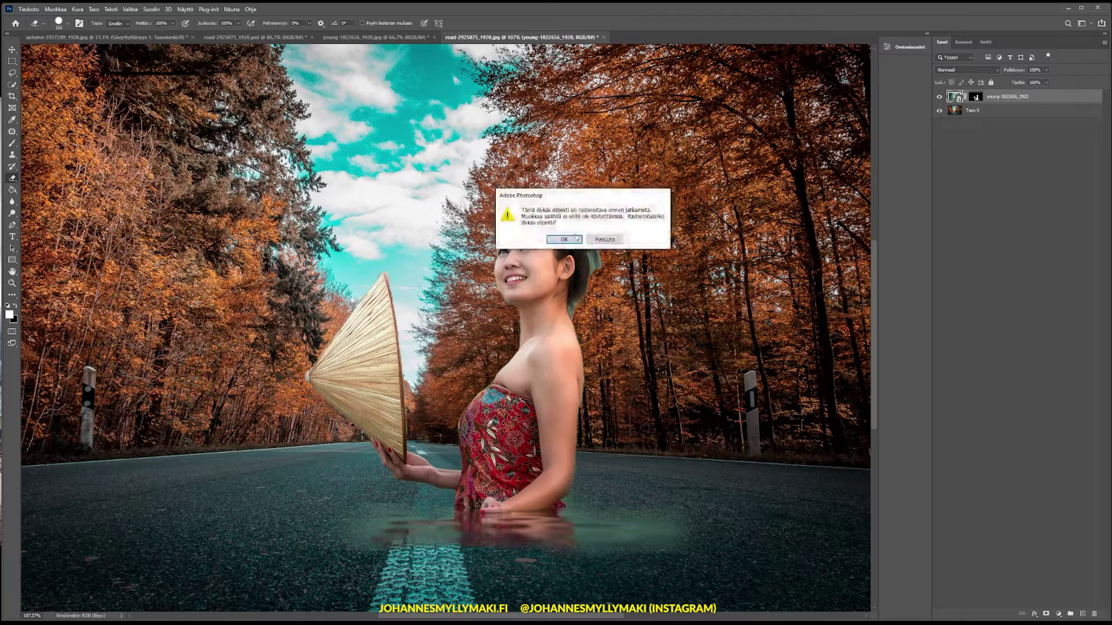
pyautogui.click(576, 238)
pyautogui.moveTo(608, 275)
pyautogui.mouseDown()
pyautogui.moveTo(512, 333)
pyautogui.moveTo(507, 293)
pyautogui.mouseUp()
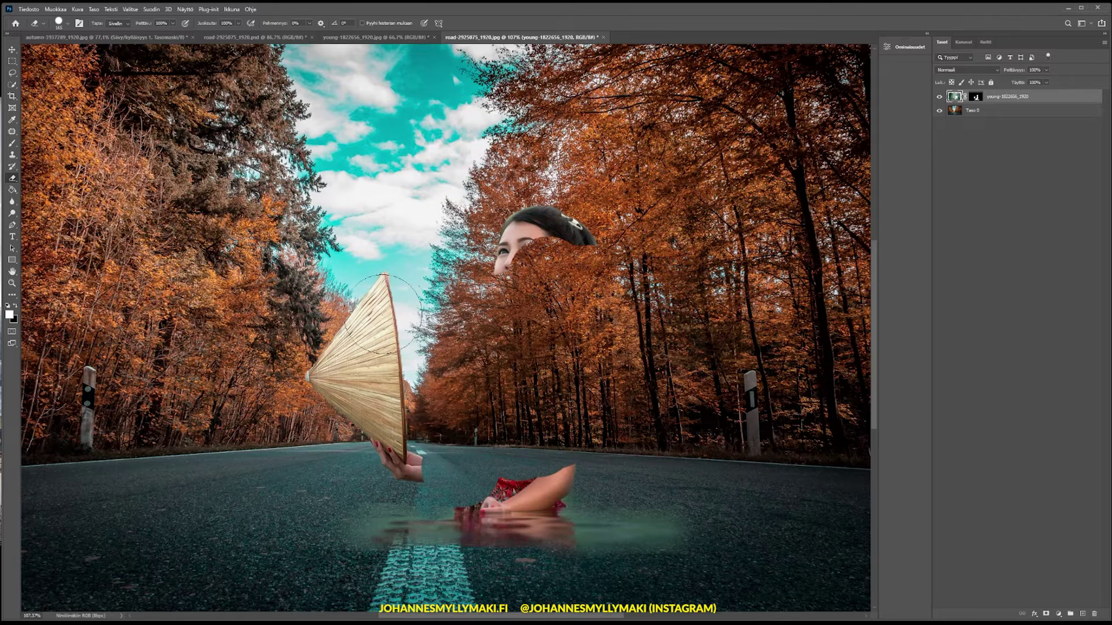
pyautogui.keyDown('shift'); pyautogui.click(976, 100); pyautogui.keyUp('shift')
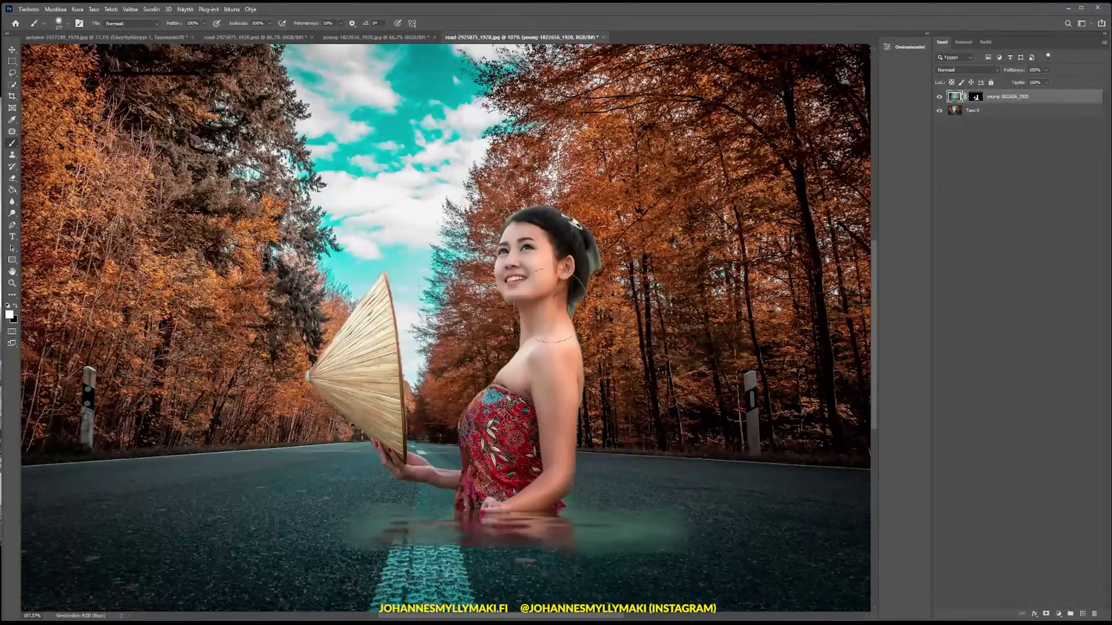
# Set the brush to 39 px with a hard edge for fine hair-edge work
pyautogui.scroll(2, 590, 236)
pyautogui.scroll(2, 591, 237)
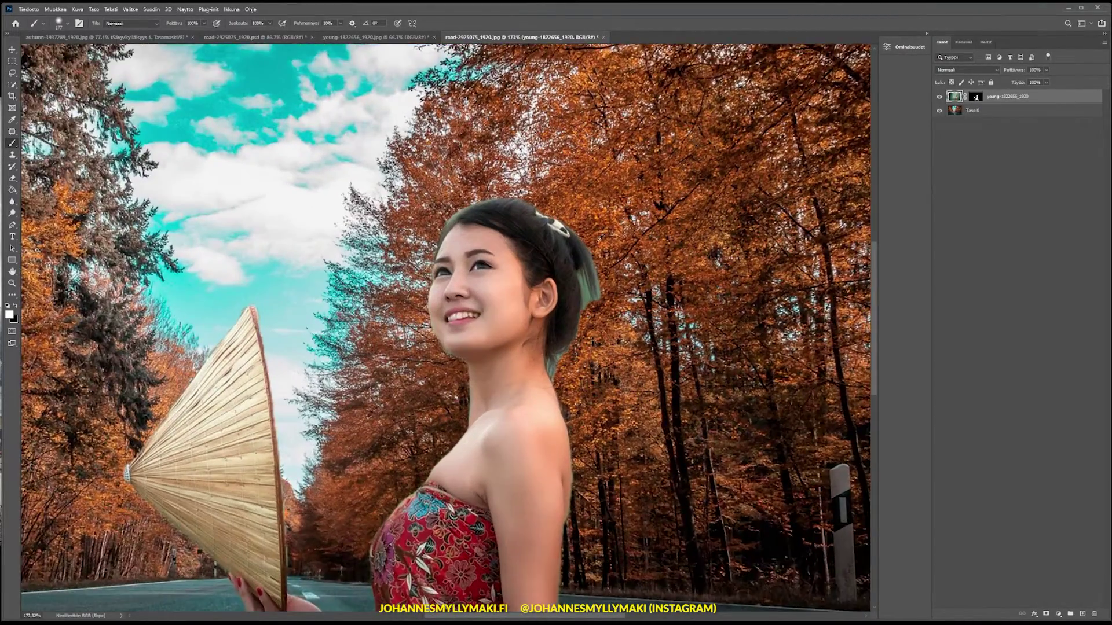
pyautogui.scroll(2, 590, 236)
pyautogui.scroll(1, 591, 236)
pyautogui.scroll(1, 539, 284)
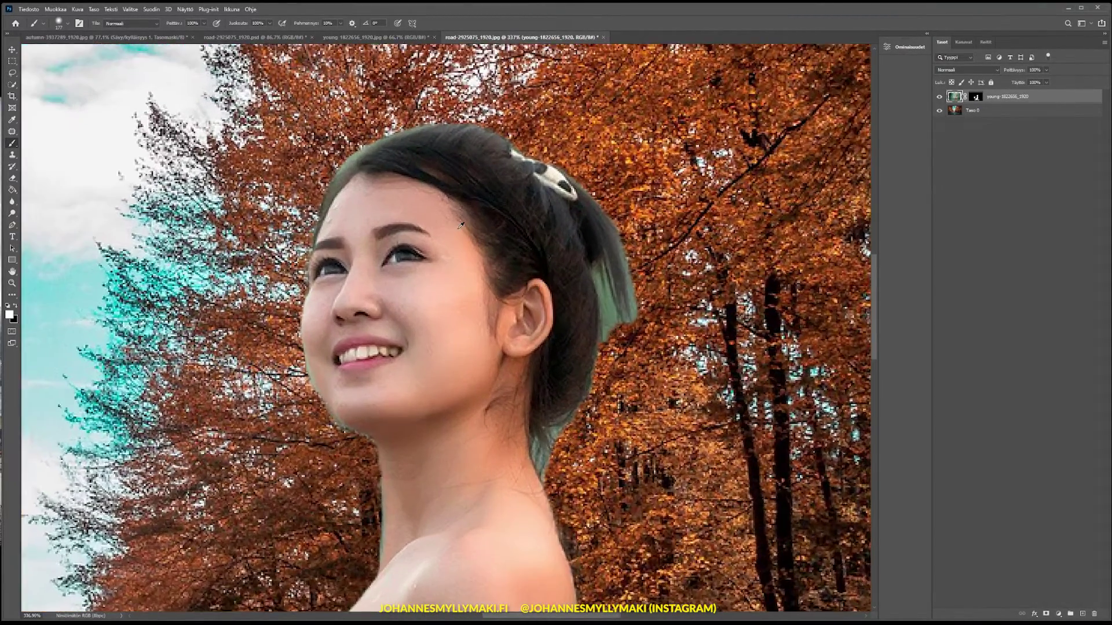
pyautogui.scroll(2, 540, 284)
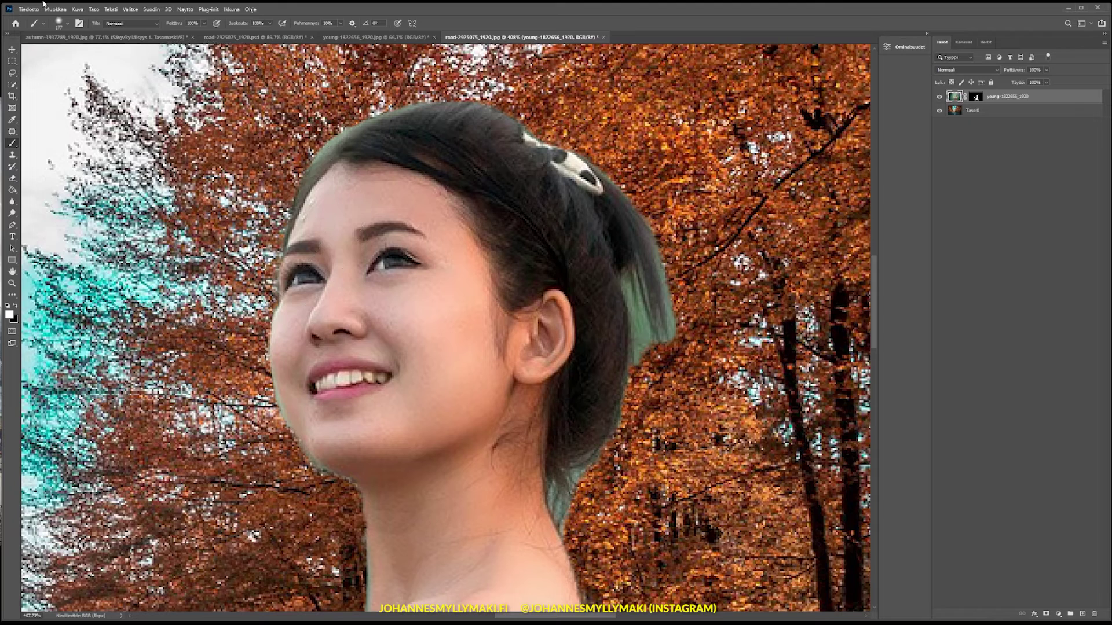
pyautogui.click(69, 25)
pyautogui.moveTo(95, 50); pyautogui.dragTo(71, 53)
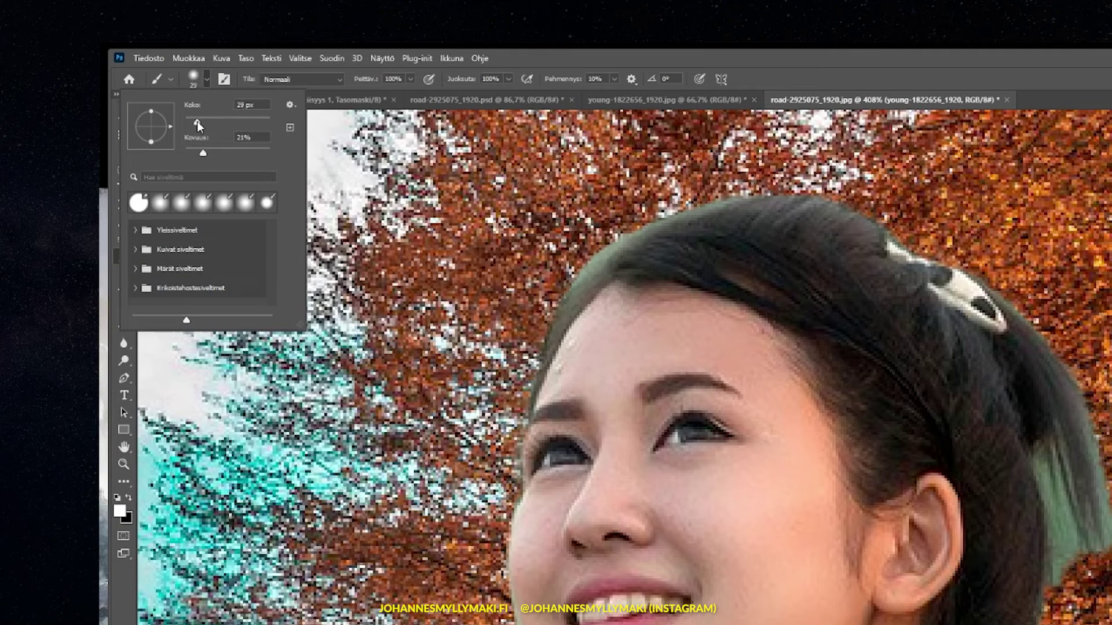
pyautogui.moveTo(199, 124); pyautogui.dragTo(201, 122)
pyautogui.moveTo(206, 151); pyautogui.dragTo(290, 154)
pyautogui.press('Return')
# Undo the stray forehead stroke, soften the brush to 50% hardness, and make black the foreground
pyautogui.moveTo(556, 330); pyautogui.dragTo(747, 371)
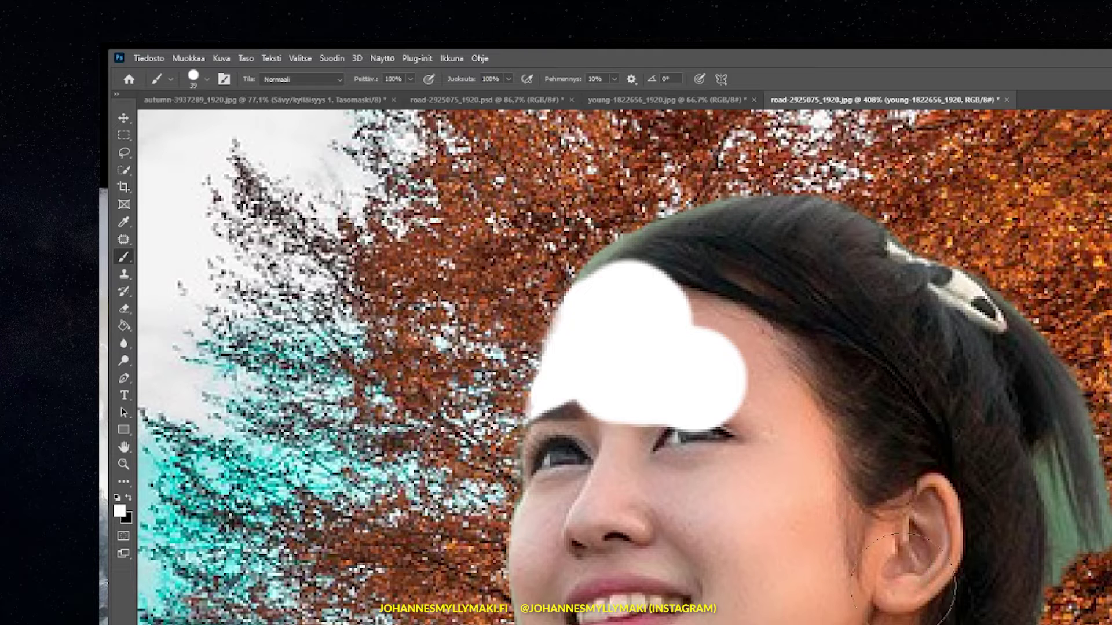
pyautogui.hotkey('ctrl', 'z')
pyautogui.click(206, 79)
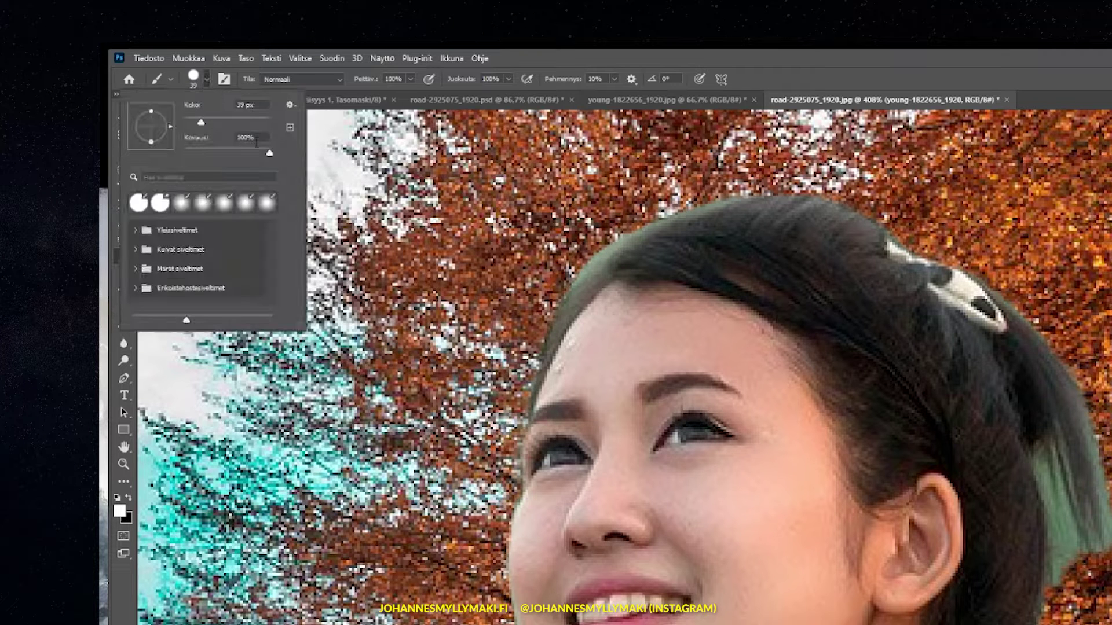
pyautogui.moveTo(271, 152); pyautogui.dragTo(213, 154)
pyautogui.press('Return')
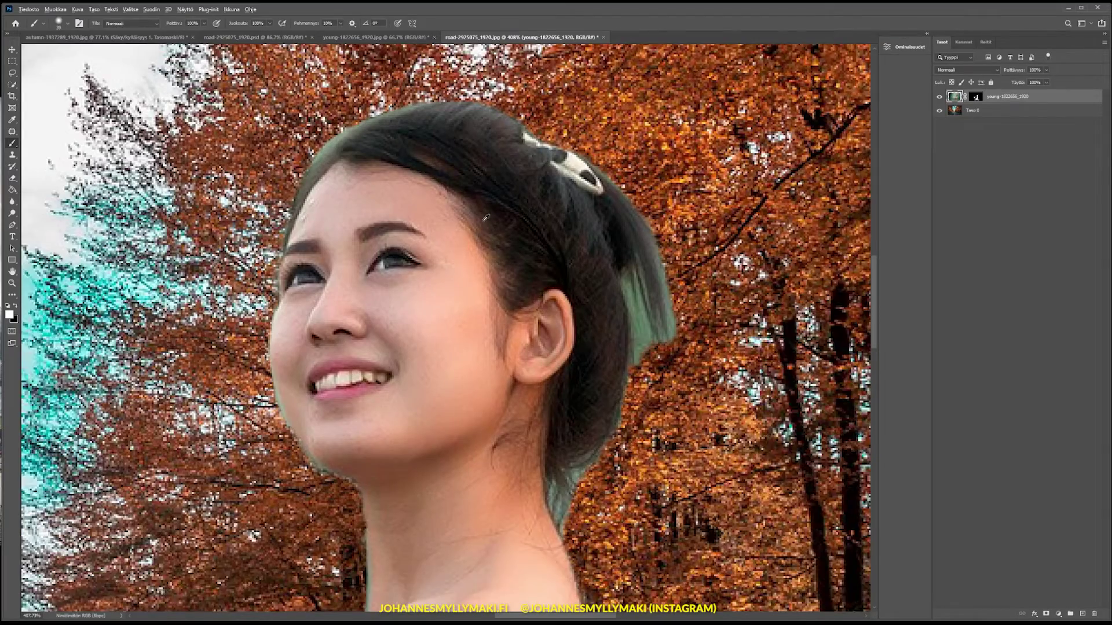
pyautogui.scroll(1, 485, 218)
pyautogui.scroll(1, 364, 112)
pyautogui.scroll(3, 342, 110)
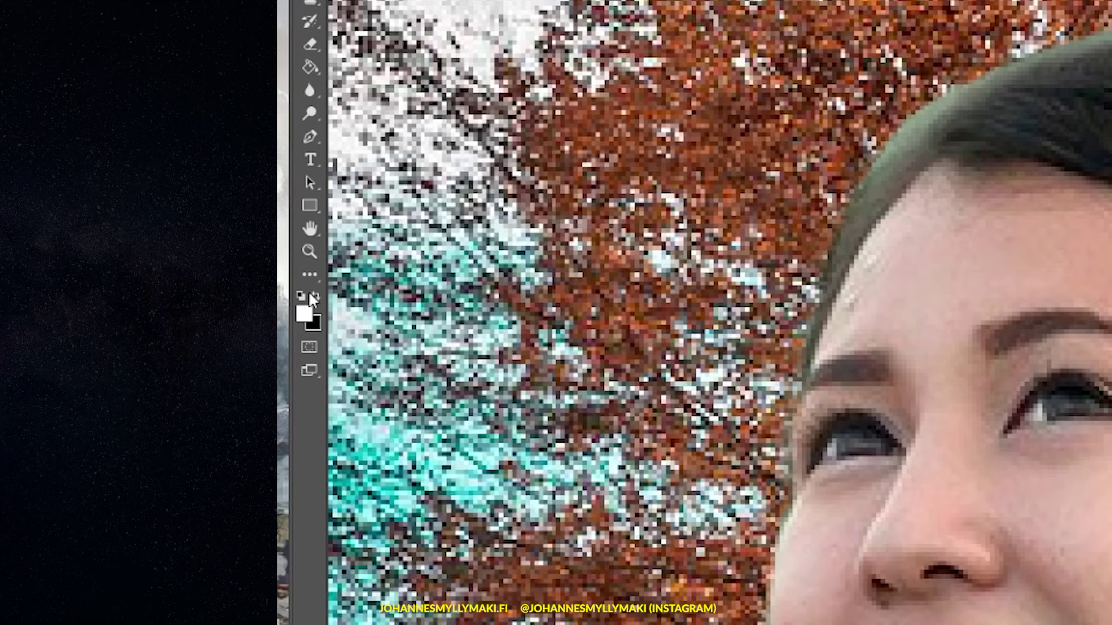
pyautogui.press('x')
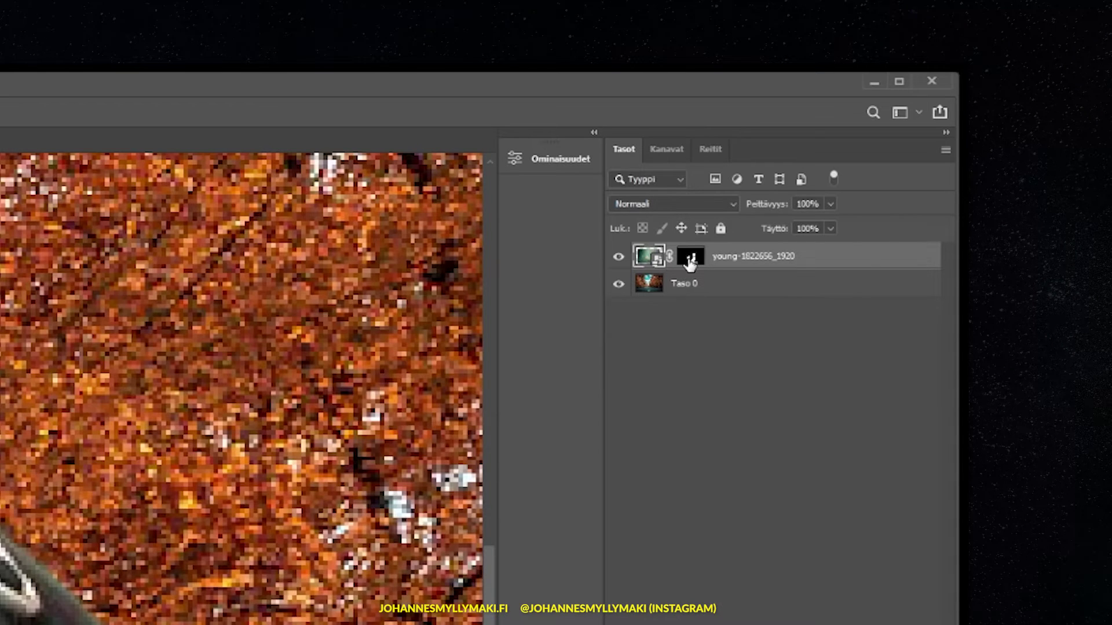
# Target the woman's layer mask and set the brush size to 20 px
pyautogui.click(691, 264)
pyautogui.click(651, 261)
pyautogui.click(694, 262)
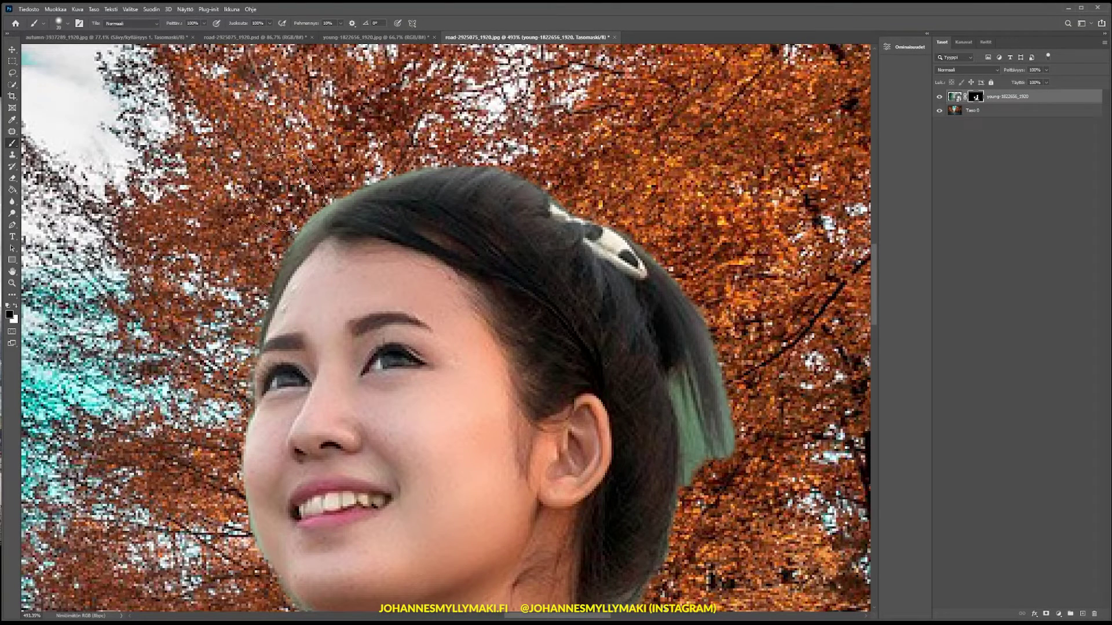
pyautogui.click(67, 22)
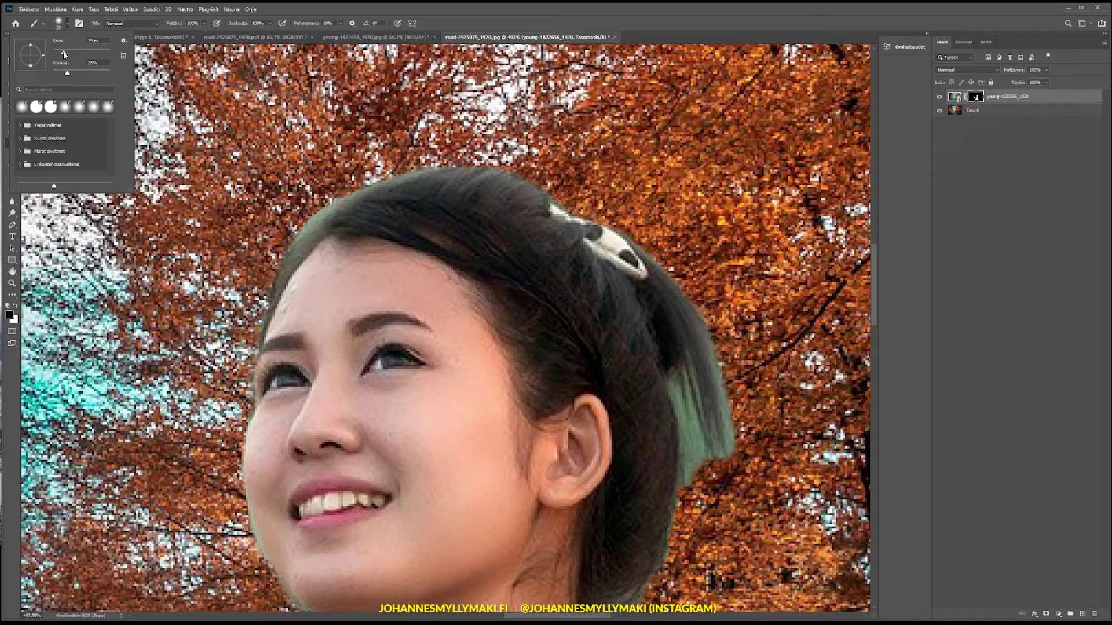
pyautogui.moveTo(57, 53); pyautogui.dragTo(61, 53)
pyautogui.press('Return')
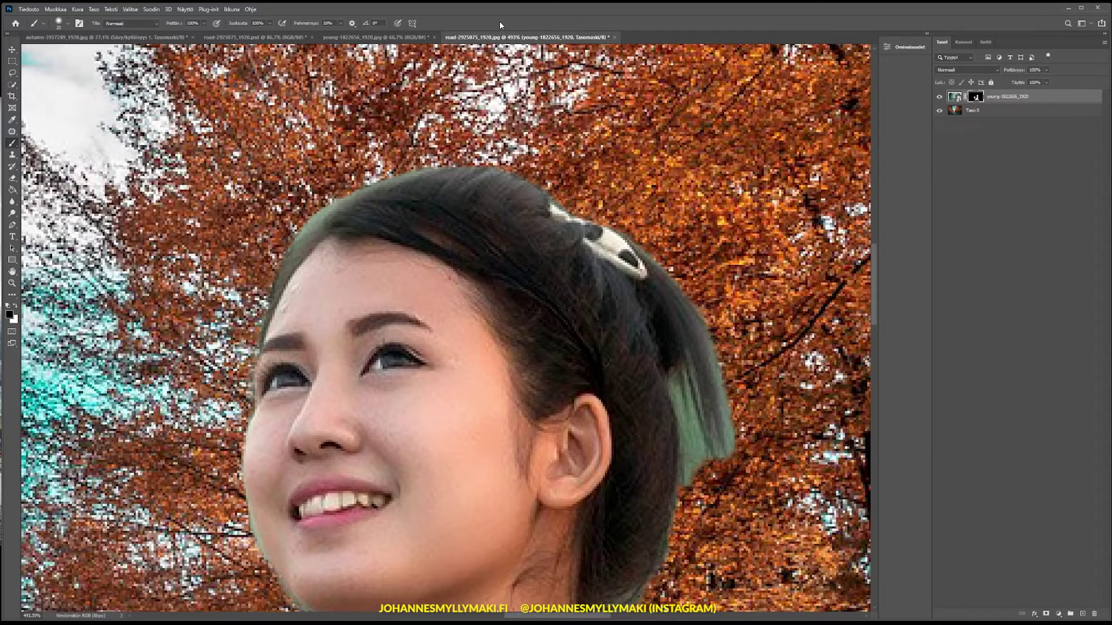
pyautogui.scroll(1, 390, 226)
pyautogui.scroll(-1, 266, 214)
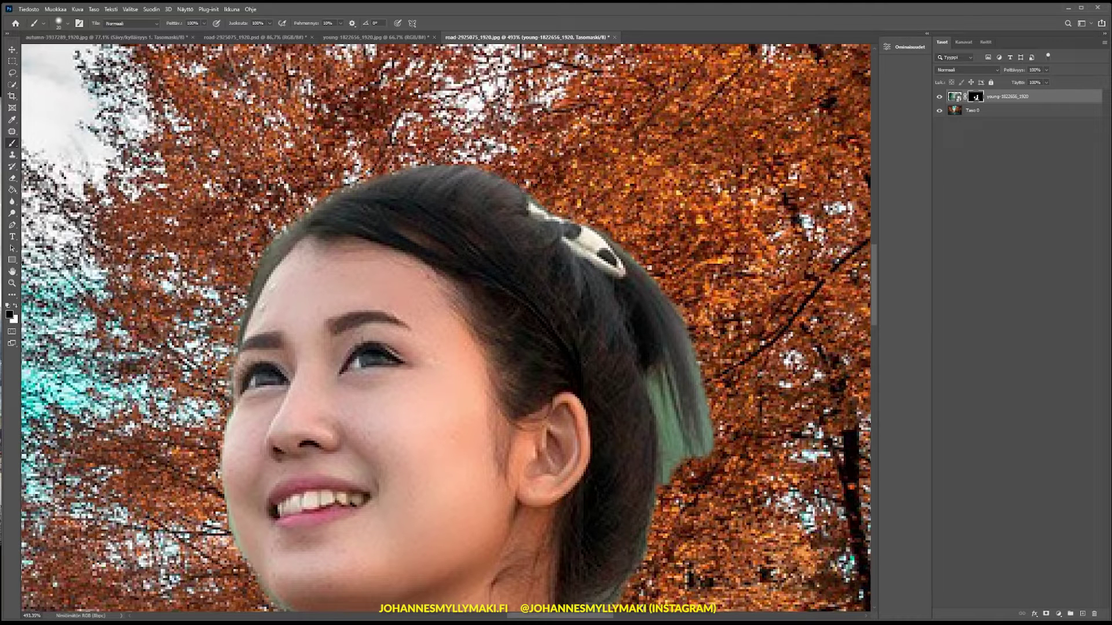
# Paint black along the hair, neck, chin and face edges to hide the teal fringe
pyautogui.moveTo(709, 425)
pyautogui.mouseDown()
pyautogui.moveTo(672, 487)
pyautogui.moveTo(682, 453)
pyautogui.moveTo(670, 297)
pyautogui.mouseUp()
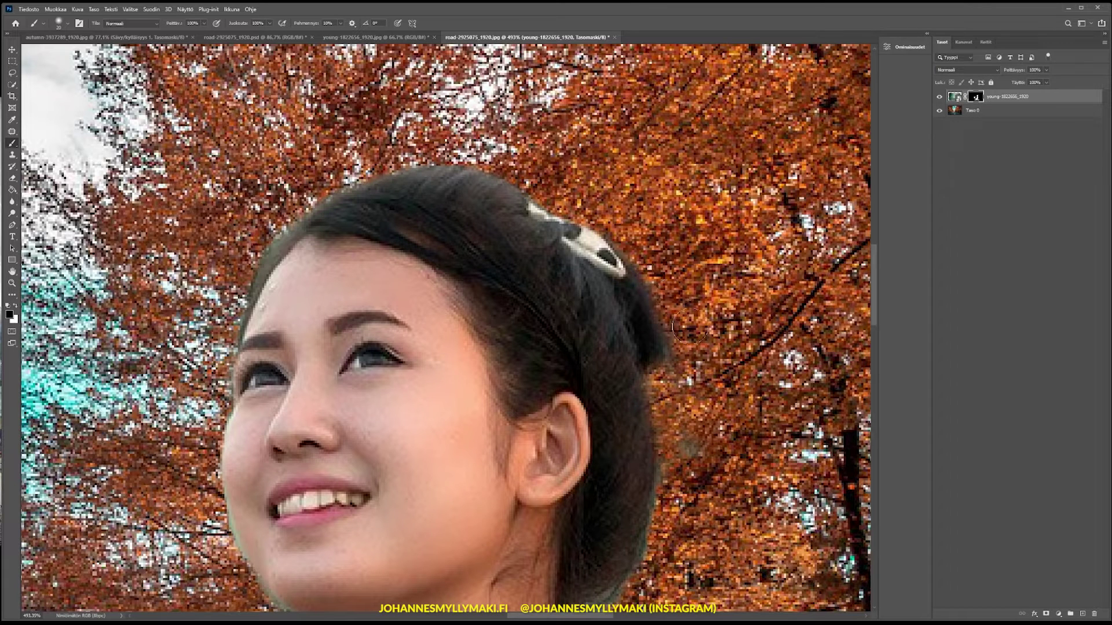
pyautogui.moveTo(689, 443); pyautogui.dragTo(689, 481)
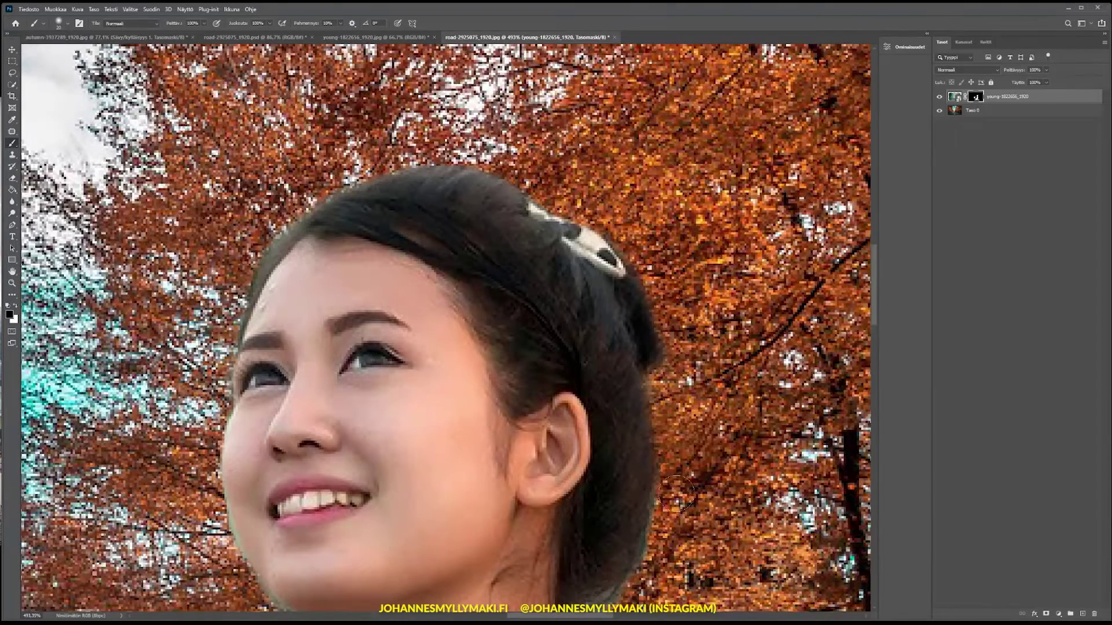
pyautogui.scroll(-4, 676, 492)
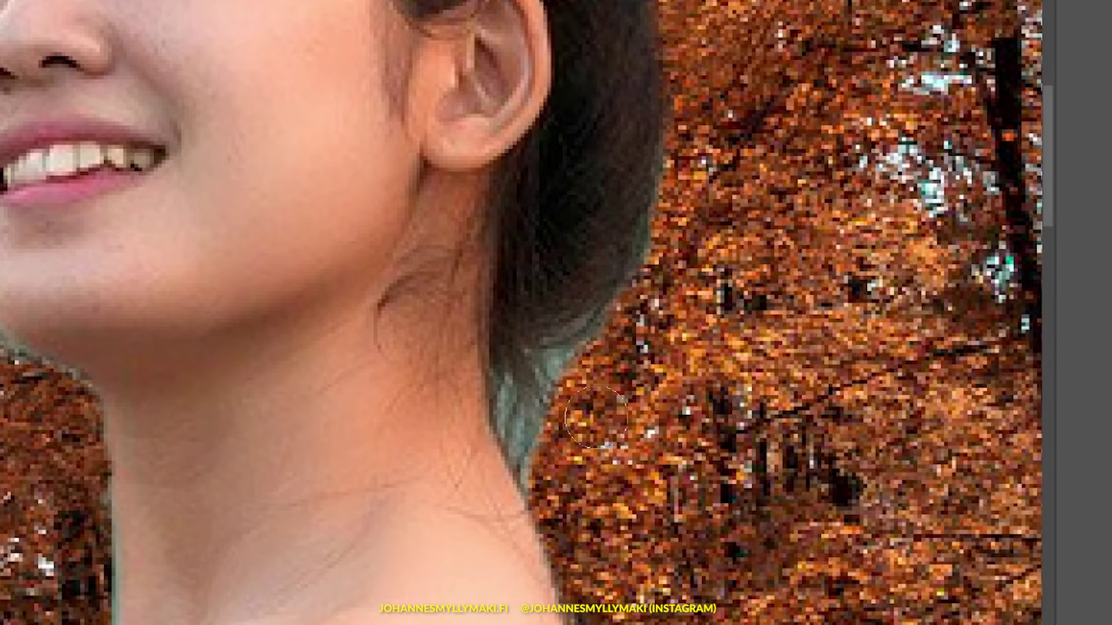
pyautogui.moveTo(597, 417)
pyautogui.mouseDown()
pyautogui.moveTo(539, 427)
pyautogui.moveTo(655, 298)
pyautogui.mouseUp()
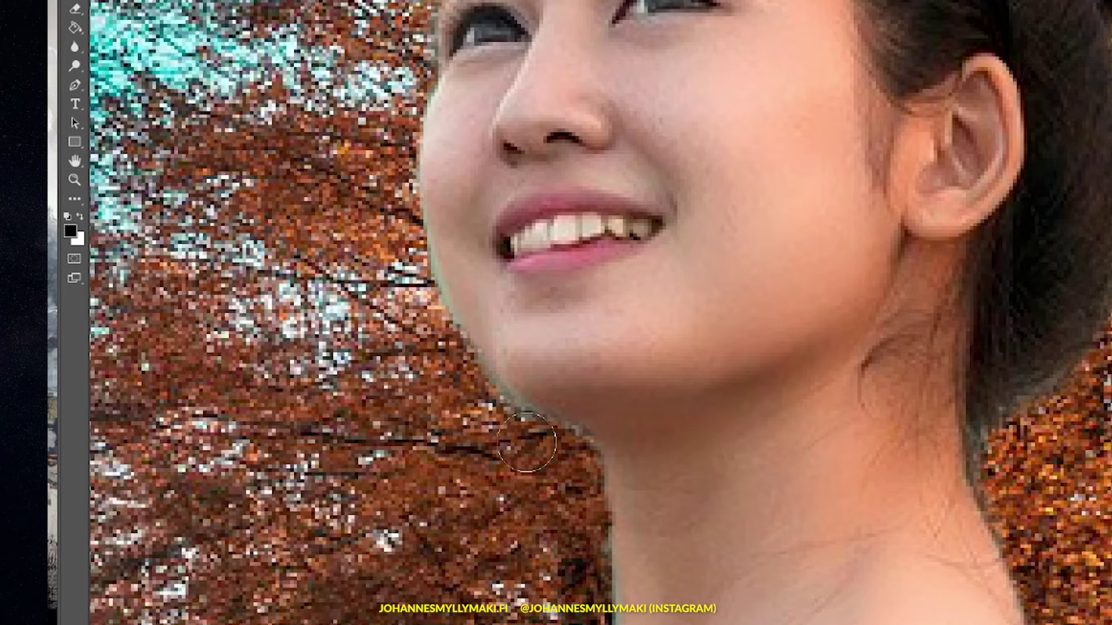
pyautogui.moveTo(526, 442); pyautogui.dragTo(409, 384)
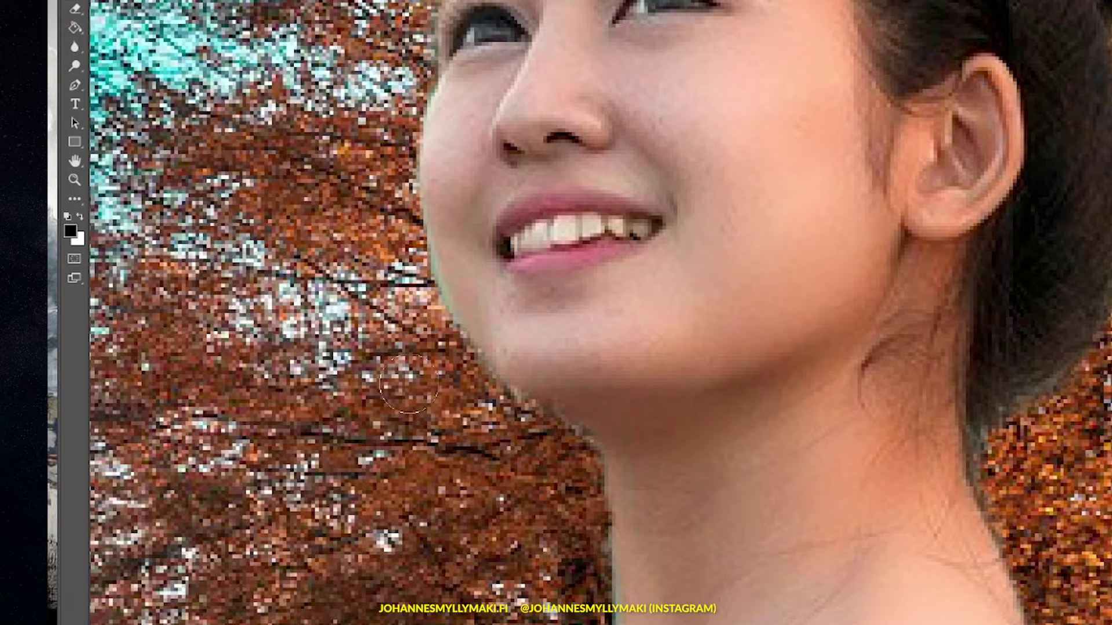
pyautogui.moveTo(408, 384)
pyautogui.mouseDown()
pyautogui.moveTo(417, 310)
pyautogui.moveTo(407, 293)
pyautogui.mouseUp()
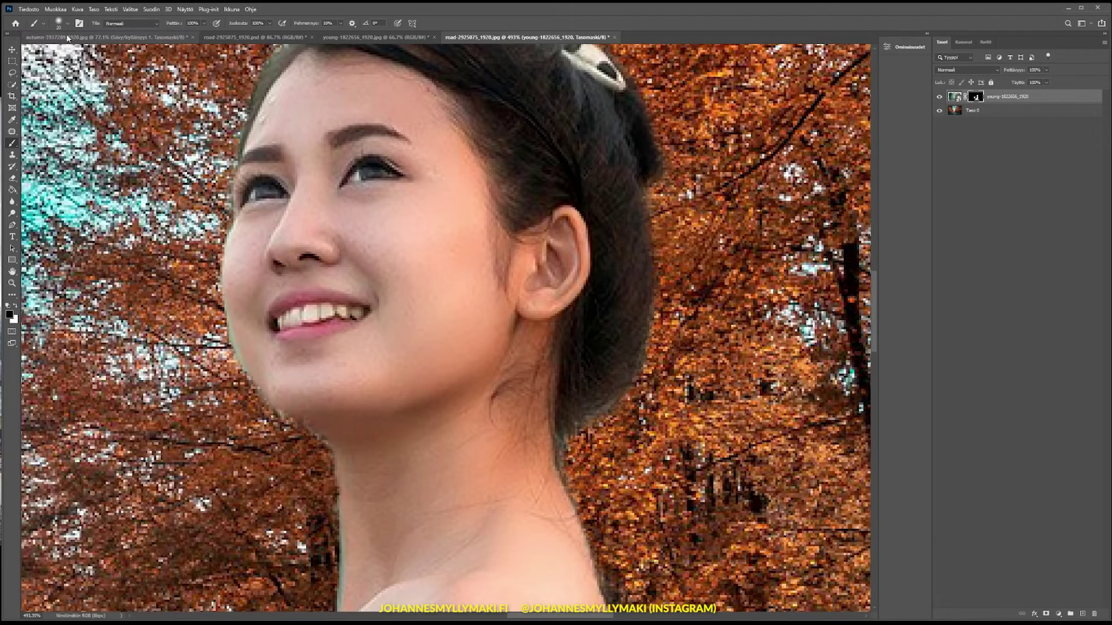
pyautogui.click(69, 24)
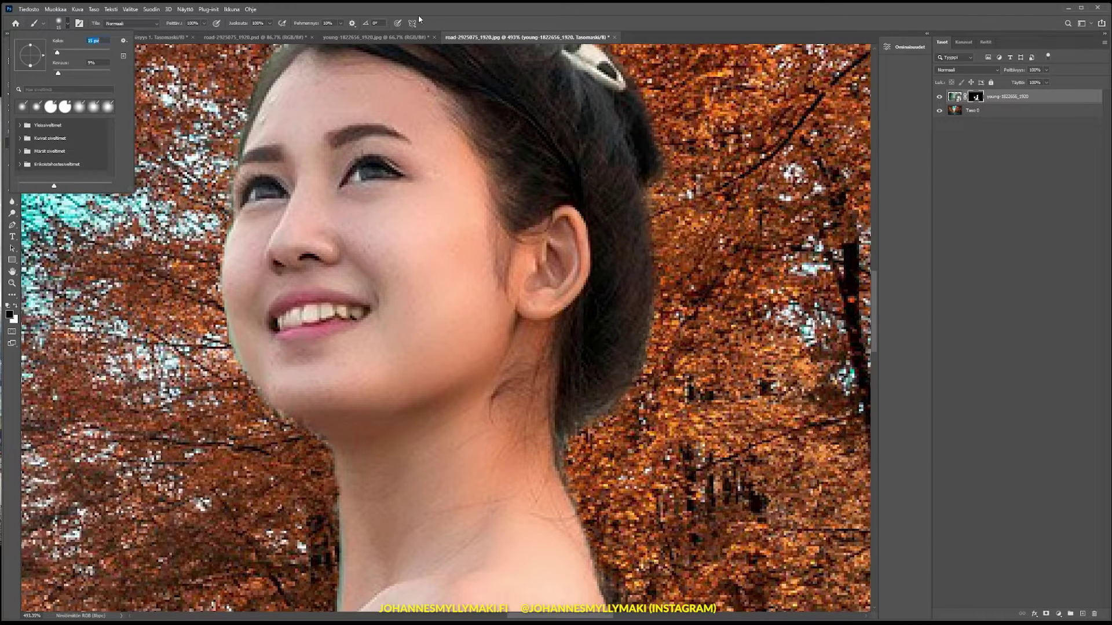
pyautogui.press('Return')
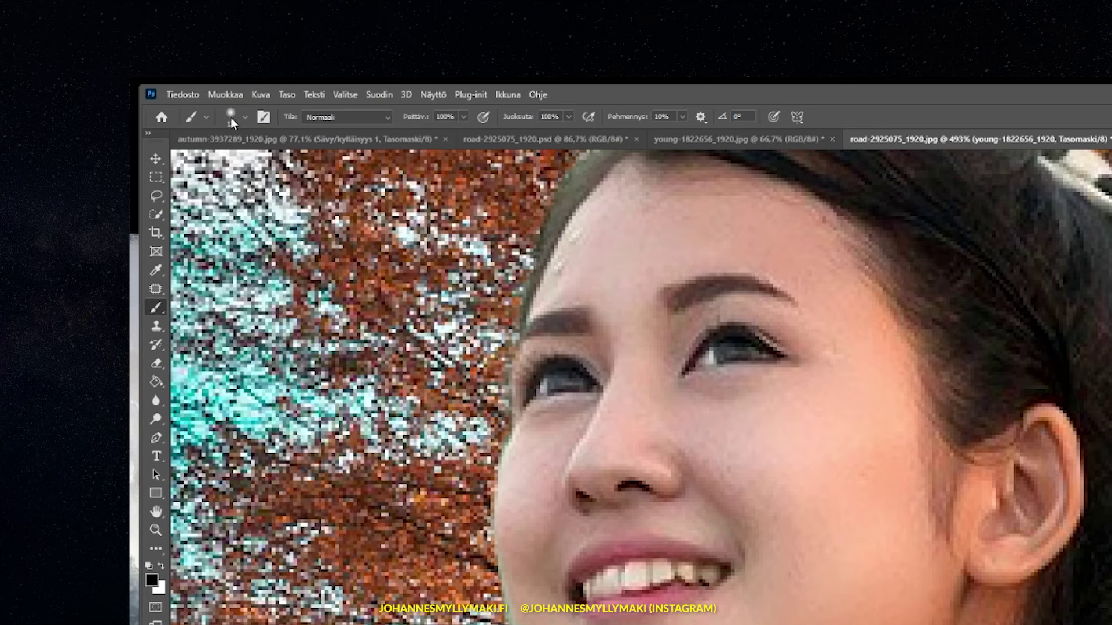
# Paint black along the neck edge on the mask to remove the cyan fringe, then swap colours
pyautogui.click(245, 118)
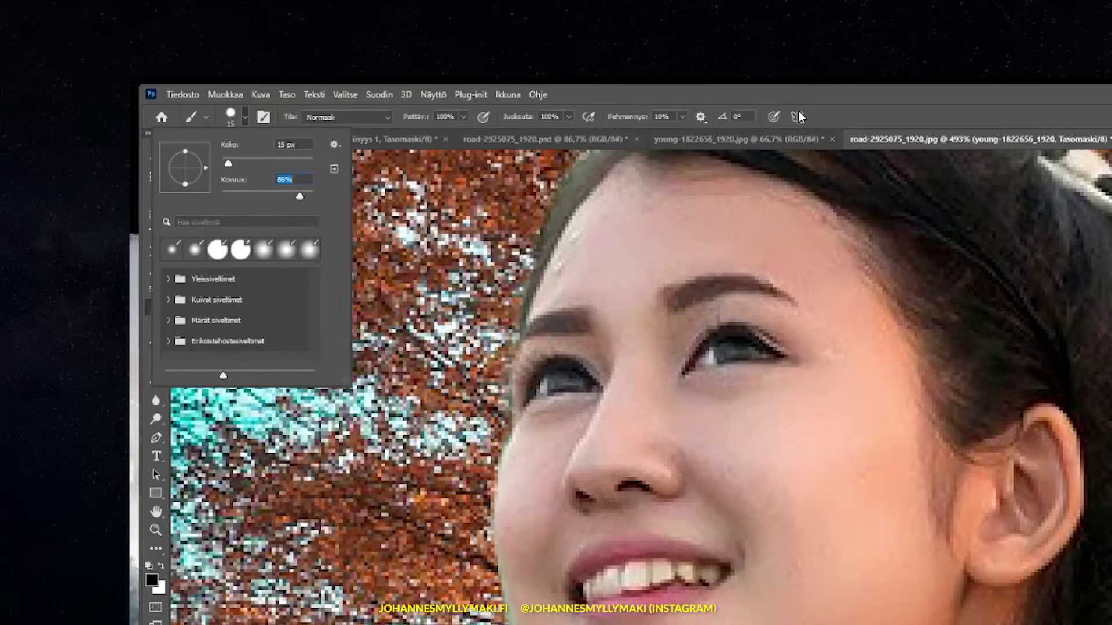
pyautogui.press('Return')
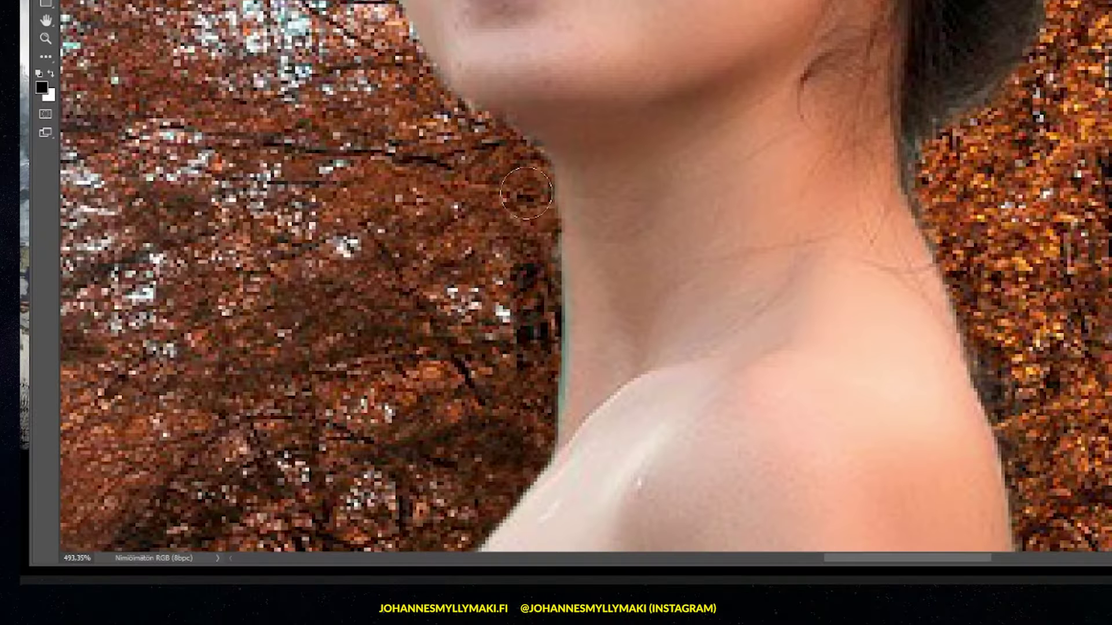
pyautogui.moveTo(536, 295)
pyautogui.mouseDown()
pyautogui.moveTo(535, 411)
pyautogui.moveTo(540, 266)
pyautogui.mouseUp()
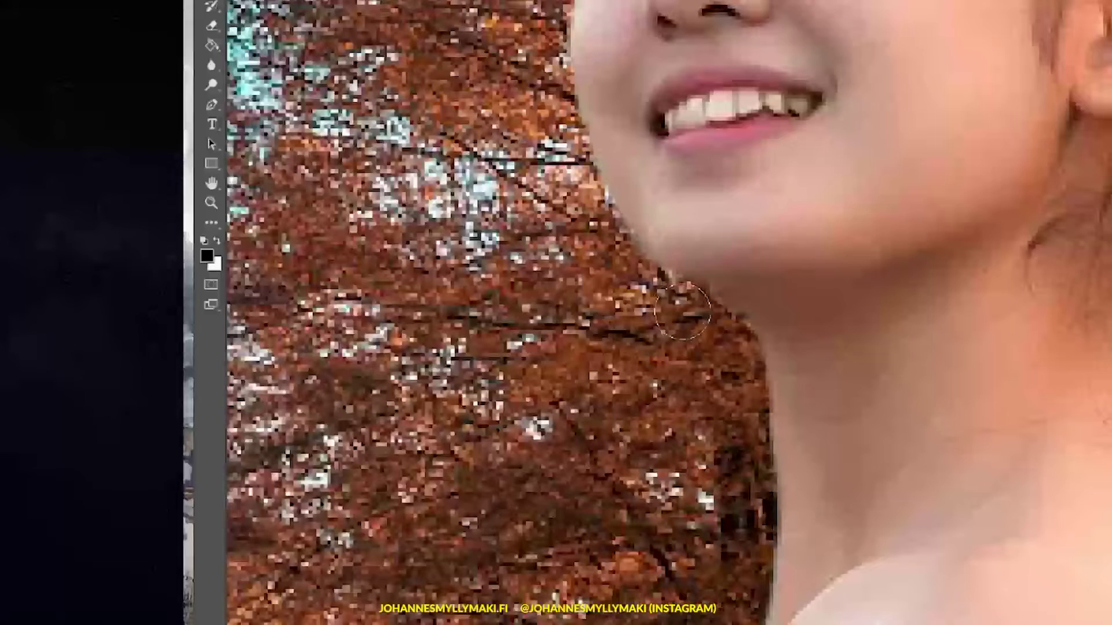
pyautogui.moveTo(277, 345); pyautogui.dragTo(399, 394)
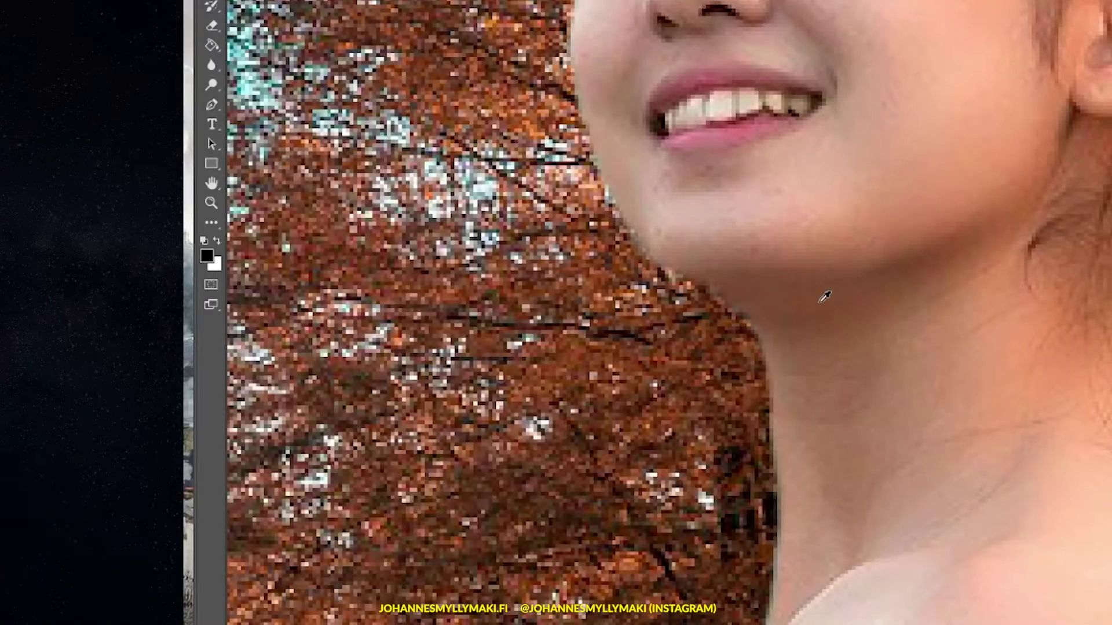
pyautogui.scroll(-1, 825, 297)
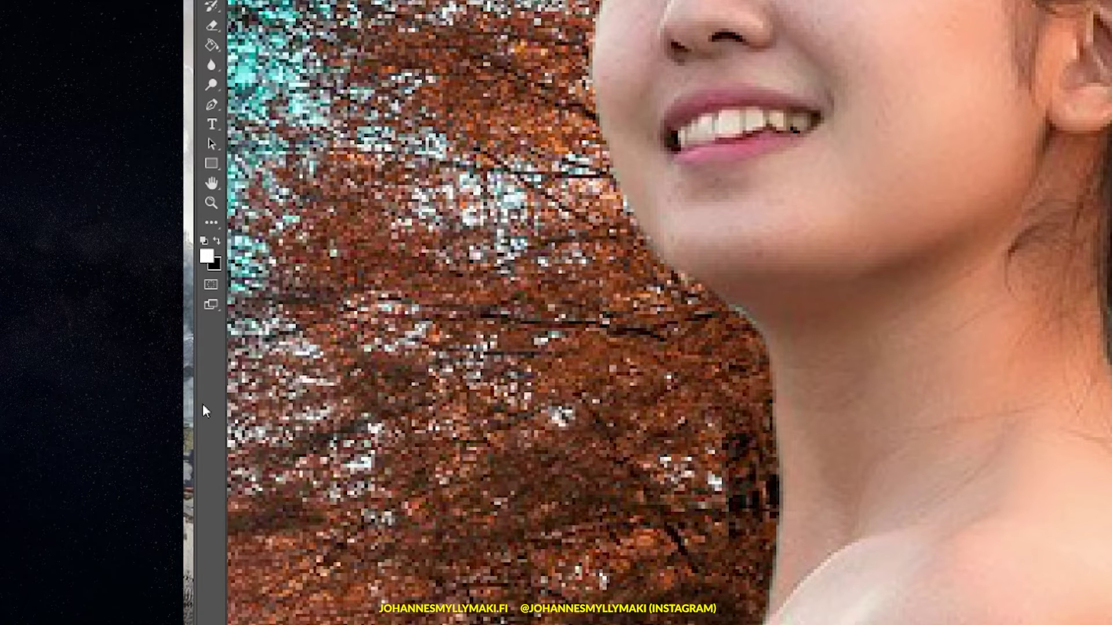
pyautogui.click(215, 244)
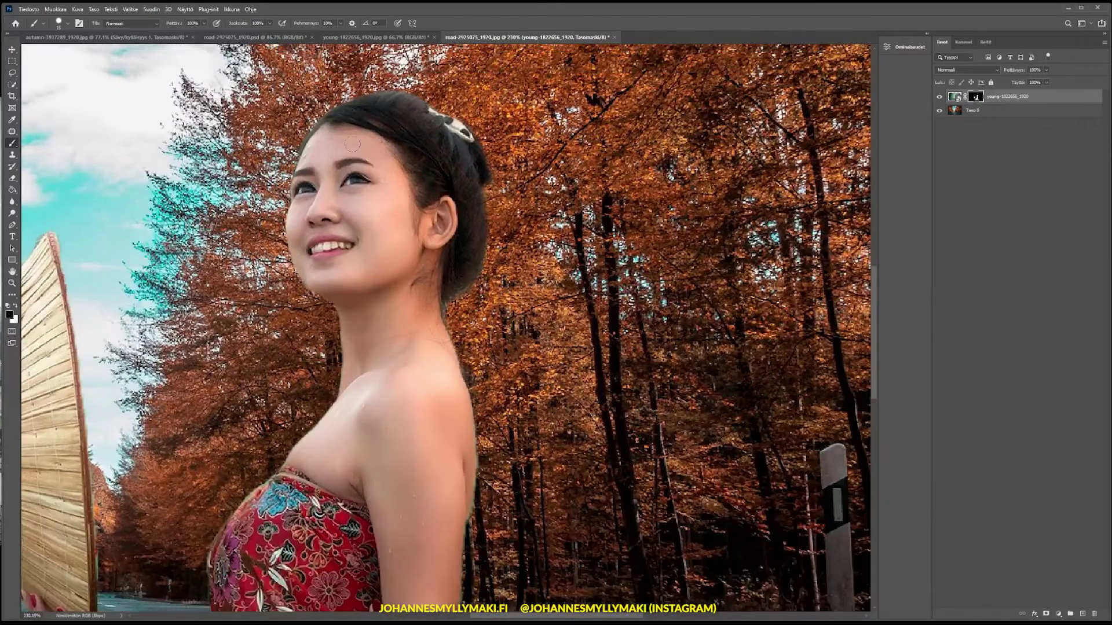
# Paint black on the young layer's mask to hide the green fringe along the arm edge
pyautogui.scroll(3, 353, 144)
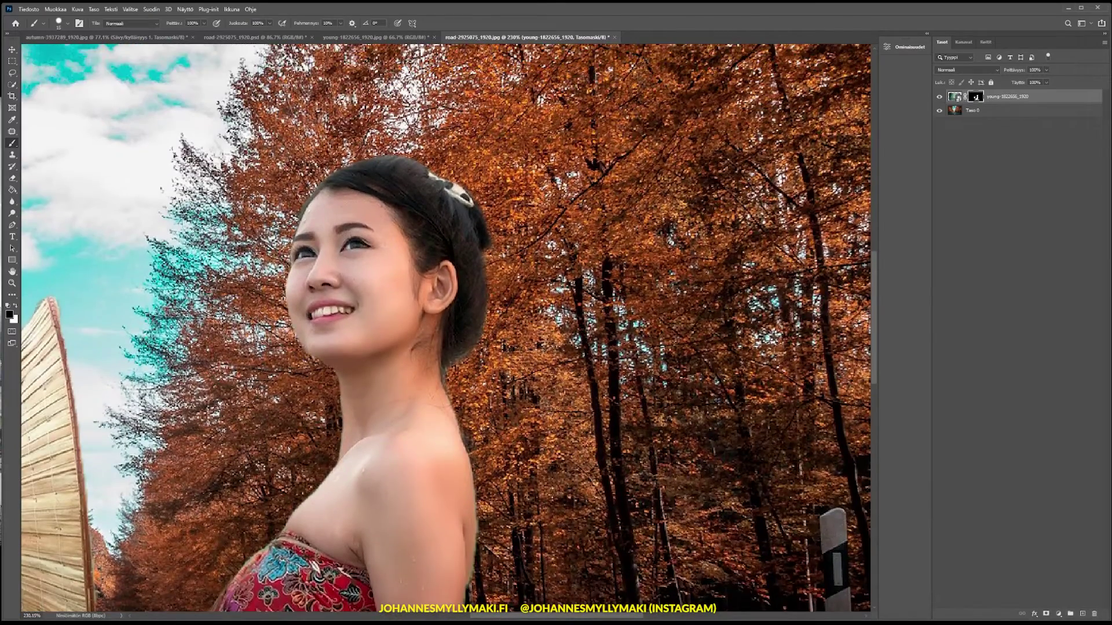
pyautogui.scroll(4, 355, 198)
pyautogui.scroll(3, 549, 530)
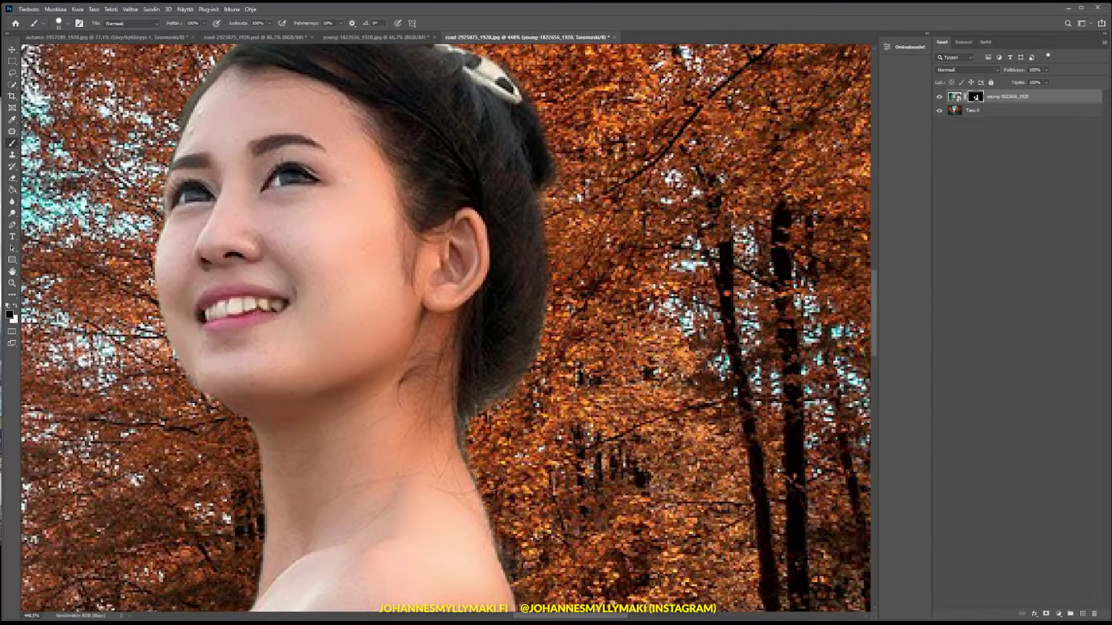
pyautogui.scroll(-3, 474, 441)
pyautogui.scroll(-2, 509, 446)
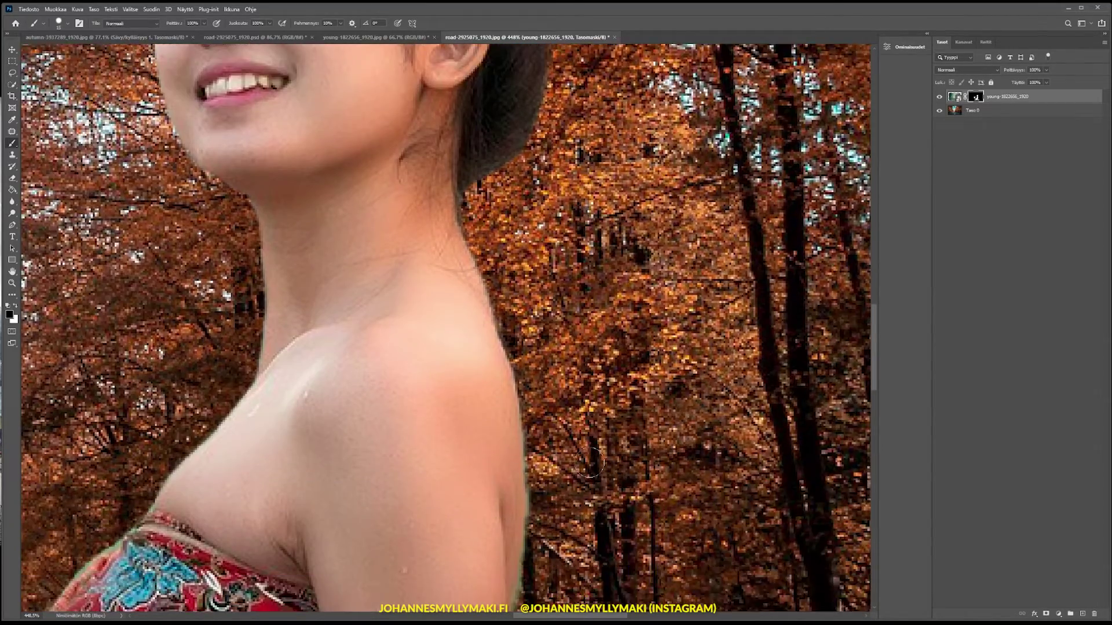
pyautogui.scroll(-2, 556, 455)
pyautogui.scroll(-2, 608, 461)
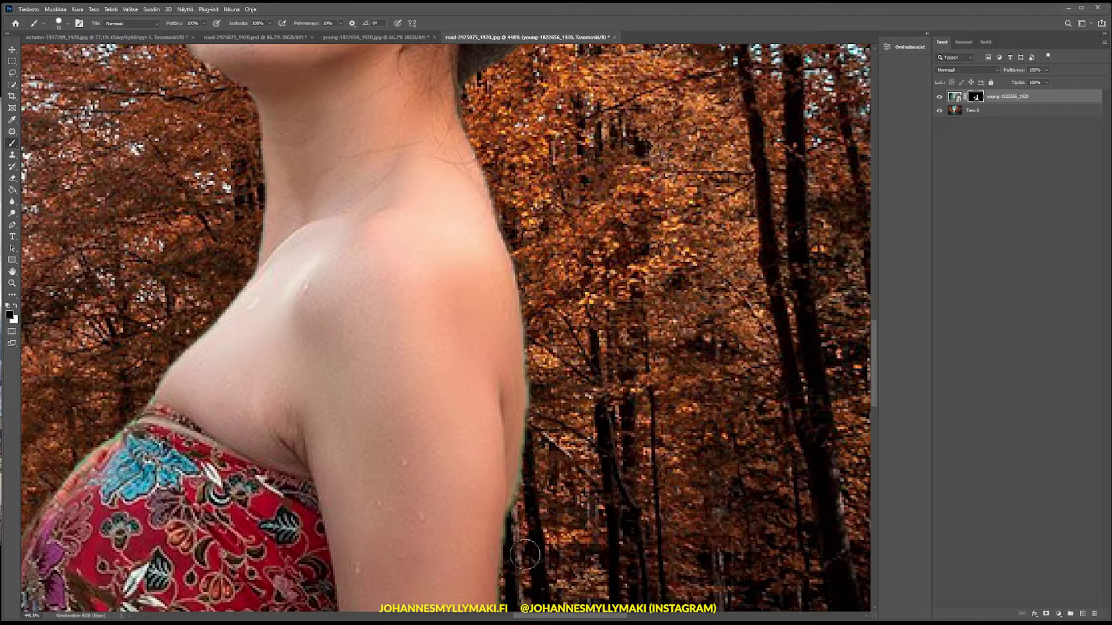
pyautogui.moveTo(515, 570); pyautogui.dragTo(528, 498)
pyautogui.moveTo(534, 456); pyautogui.dragTo(539, 372)
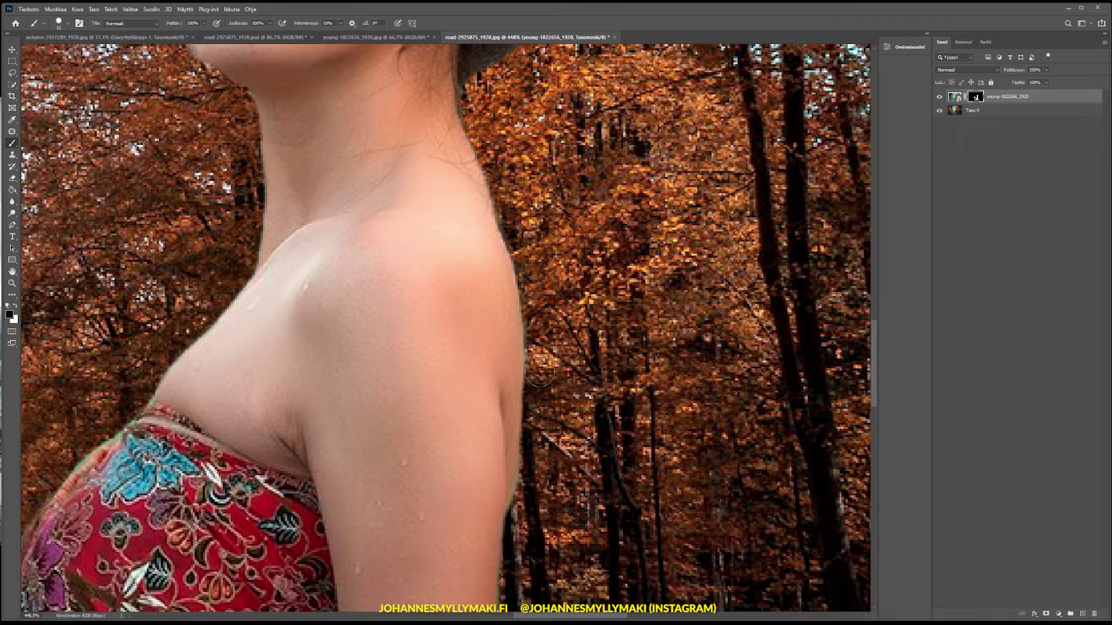
pyautogui.scroll(-4, 537, 322)
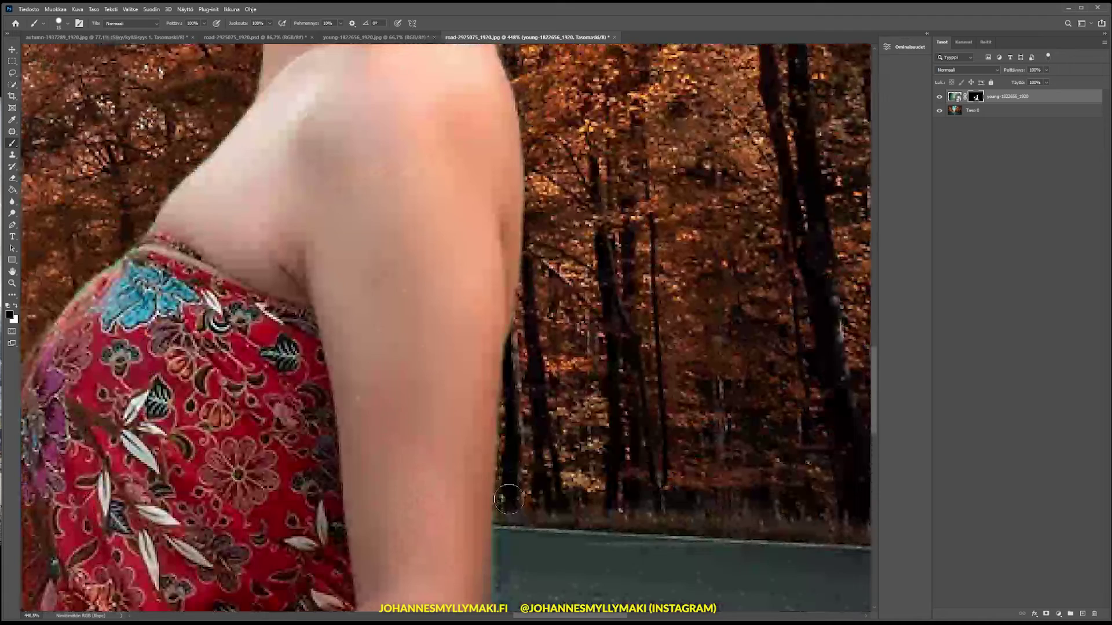
pyautogui.moveTo(510, 511); pyautogui.dragTo(525, 355)
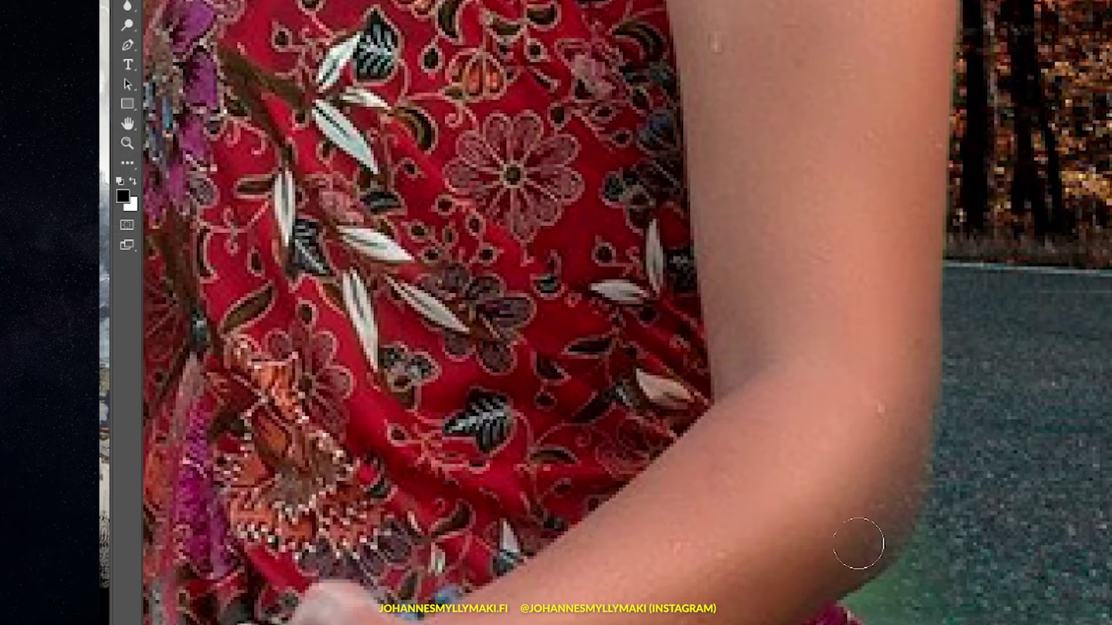
pyautogui.scroll(-2, 447, 450)
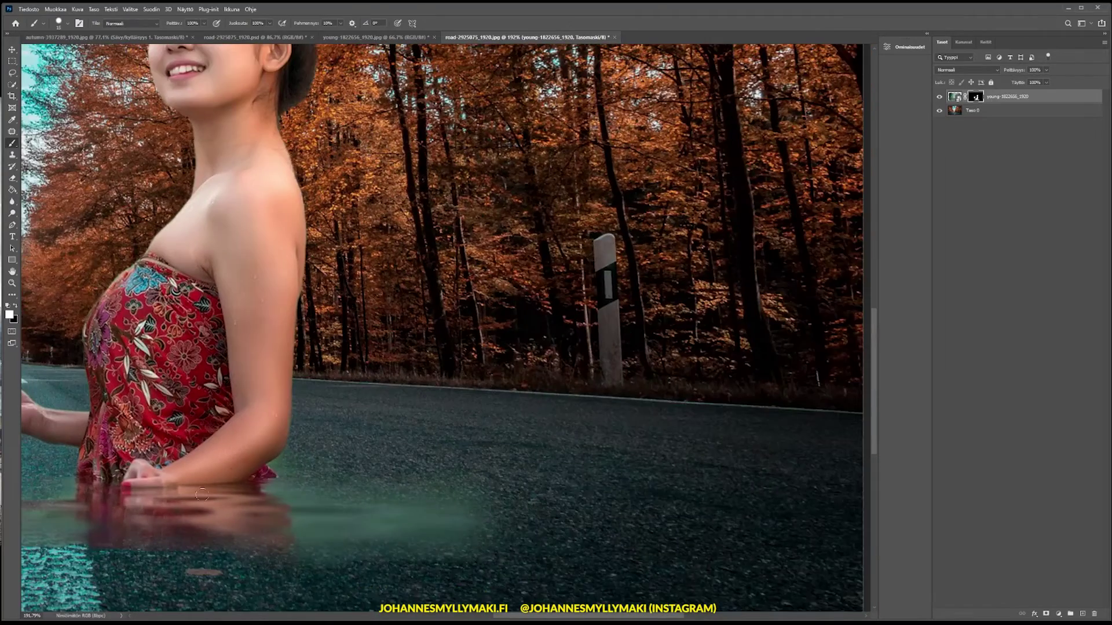
# Paint out the remaining green fringe along the dress edge up to the neckline, then fit the view
pyautogui.scroll(-2, 290, 362)
pyautogui.scroll(3, 290, 361)
pyautogui.scroll(2, 289, 362)
pyautogui.scroll(3, 405, 342)
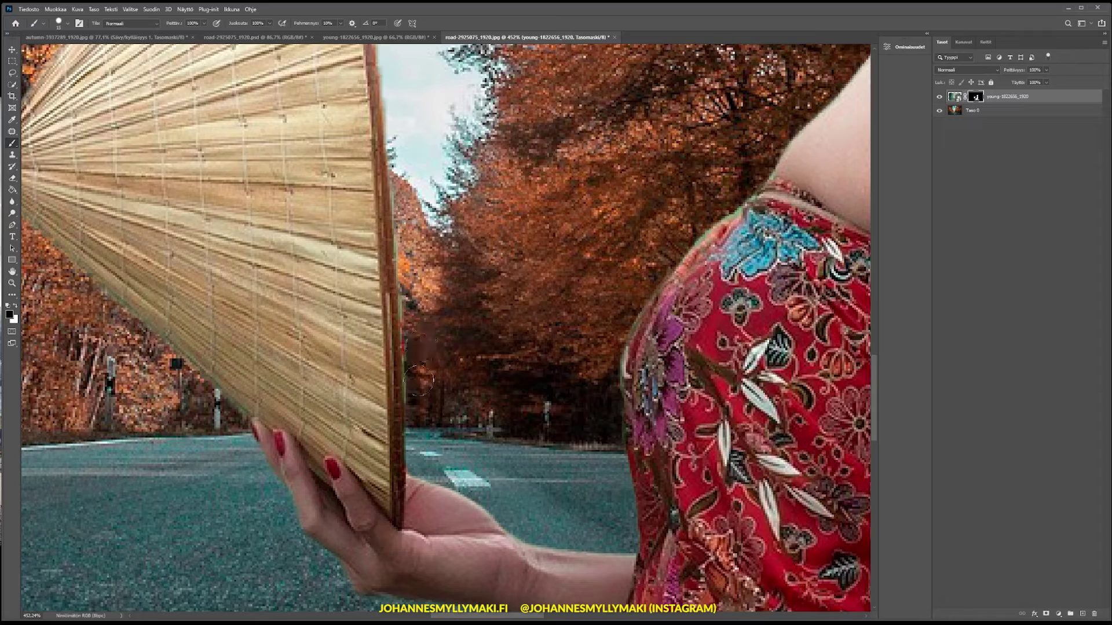
pyautogui.scroll(2, 406, 319)
pyautogui.scroll(2, 397, 292)
pyautogui.hotkey('ctrl', '0')
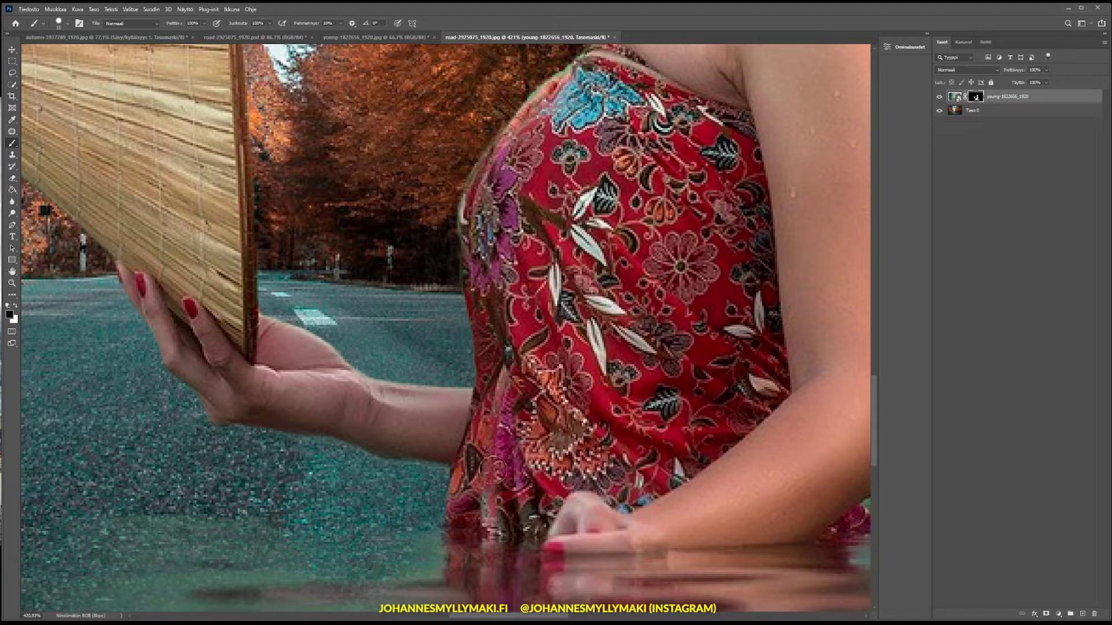
pyautogui.moveTo(501, 620); pyautogui.dragTo(517, 617)
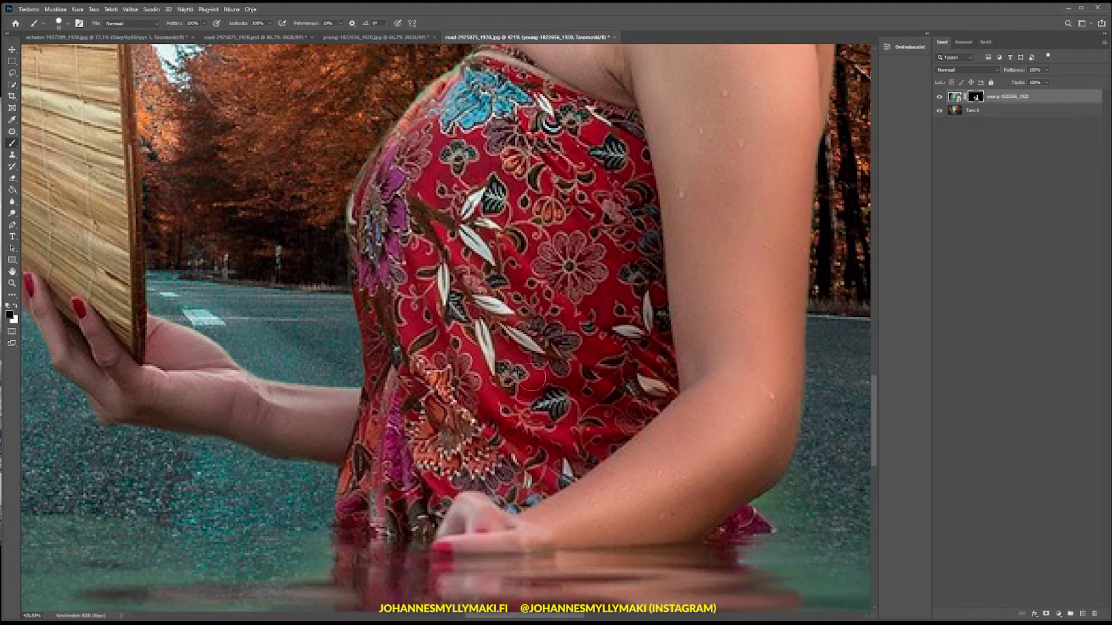
pyautogui.scroll(2, 527, 271)
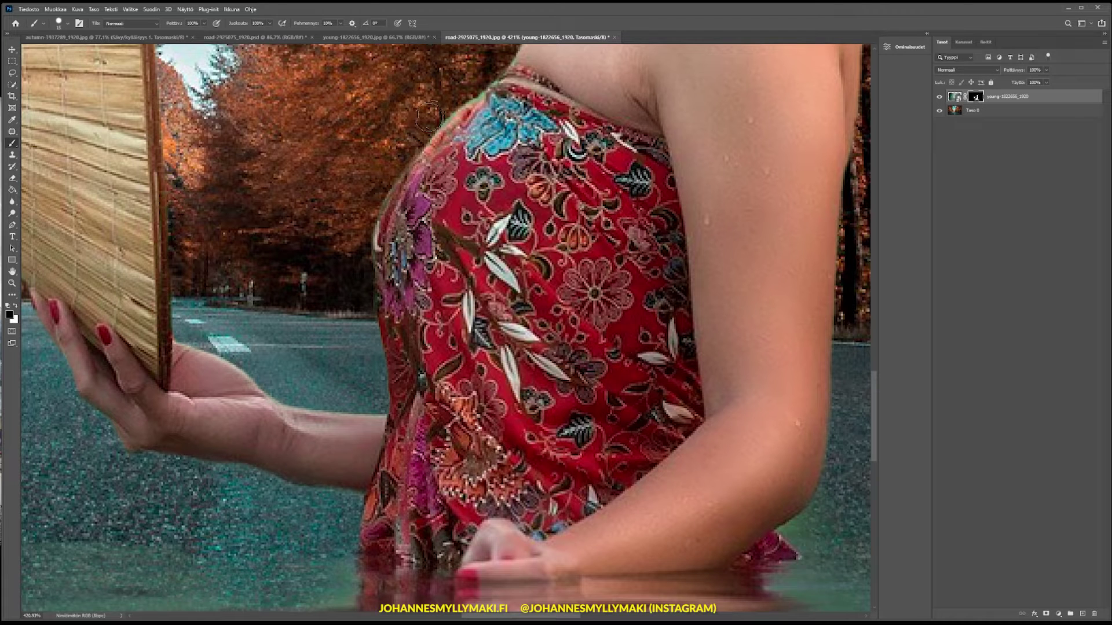
pyautogui.moveTo(448, 99); pyautogui.dragTo(451, 99)
pyautogui.moveTo(451, 100); pyautogui.dragTo(485, 77)
pyautogui.hotkey('ctrl', '0')
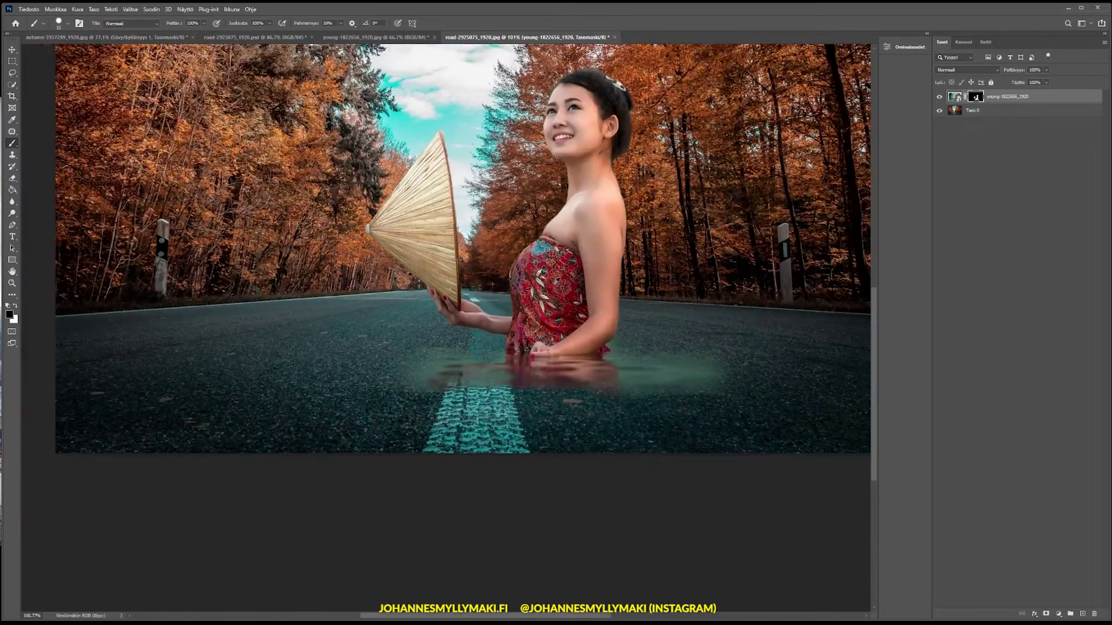
pyautogui.scroll(2, 557, 280)
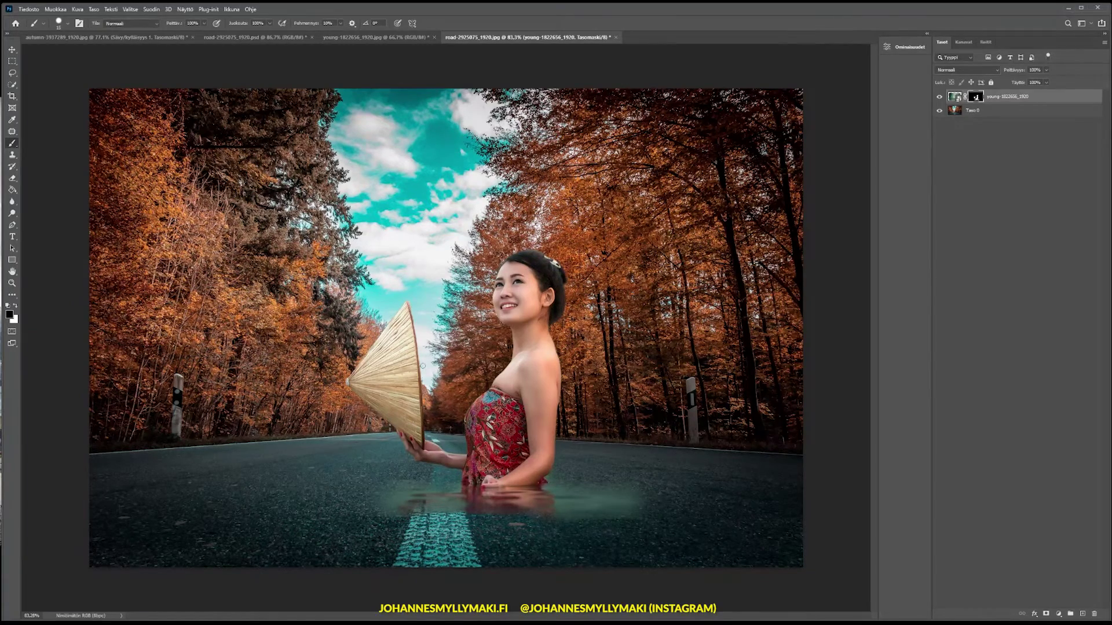
pyautogui.scroll(3, 553, 369)
pyautogui.scroll(5, 553, 368)
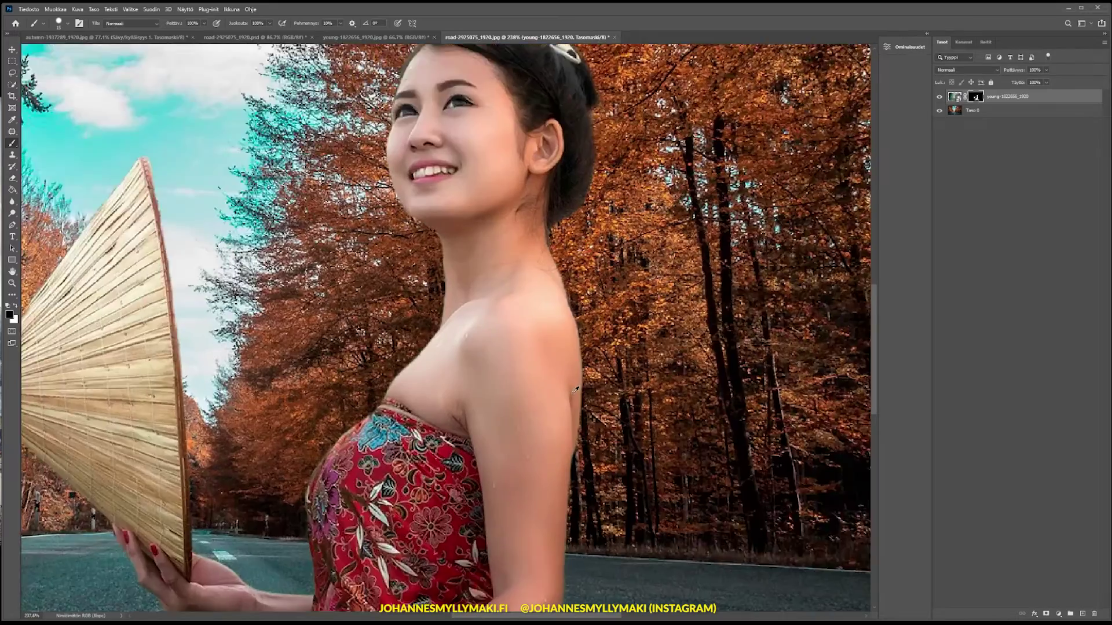
pyautogui.scroll(5, 553, 369)
pyautogui.scroll(1, 372, 278)
pyautogui.scroll(3, 405, 266)
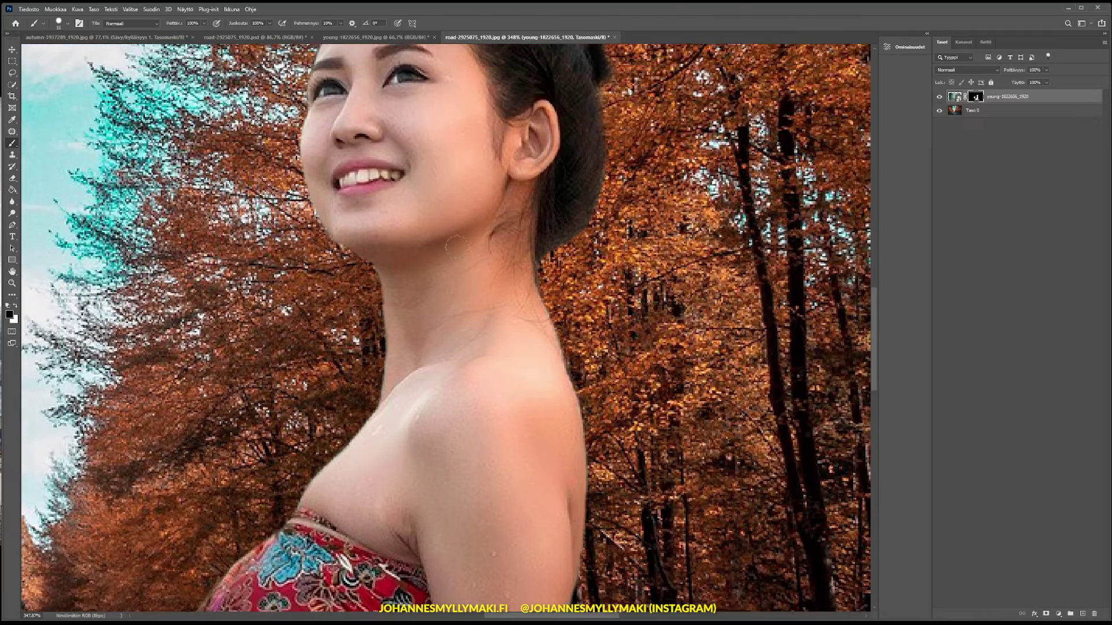
pyautogui.scroll(3, 434, 255)
pyautogui.scroll(3, 458, 247)
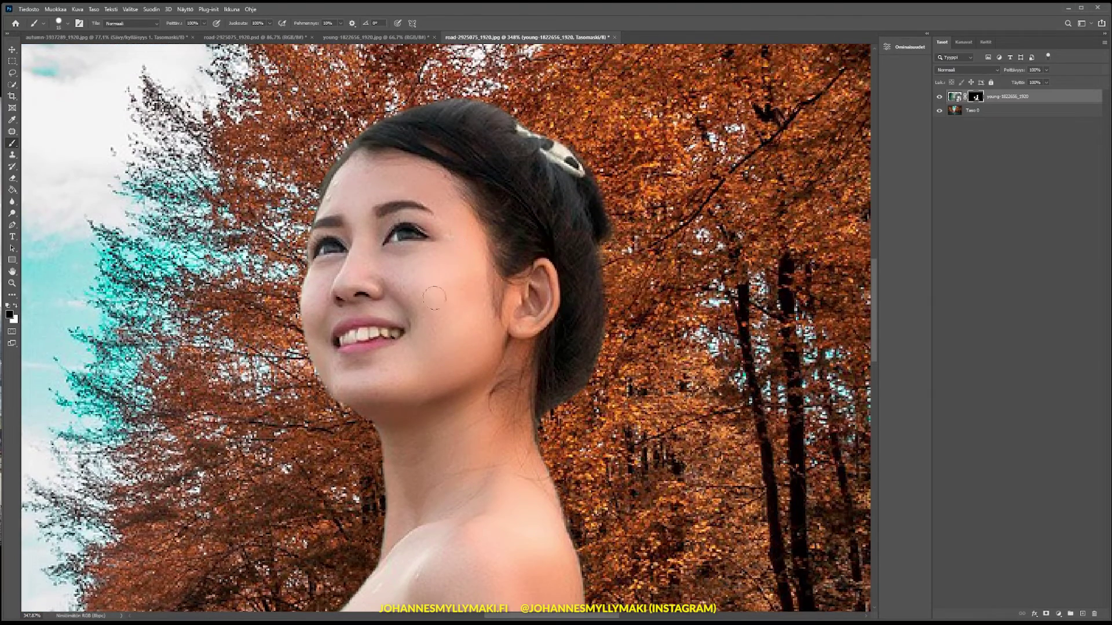
pyautogui.scroll(-1, 447, 295)
pyautogui.hotkey('ctrl', '0')
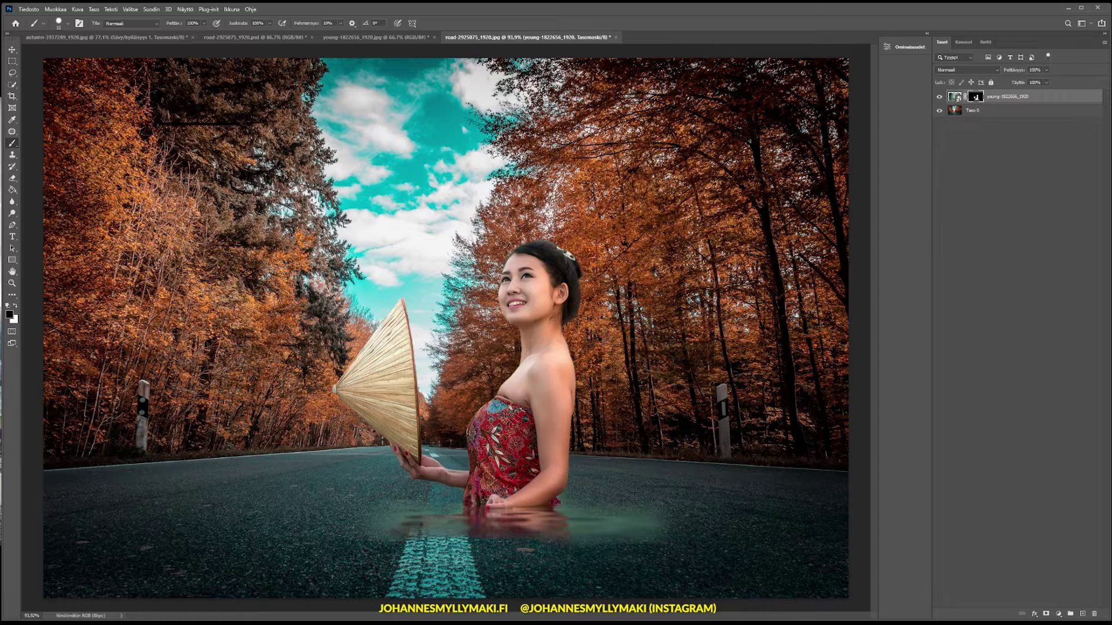
pyautogui.scroll(-1, 526, 374)
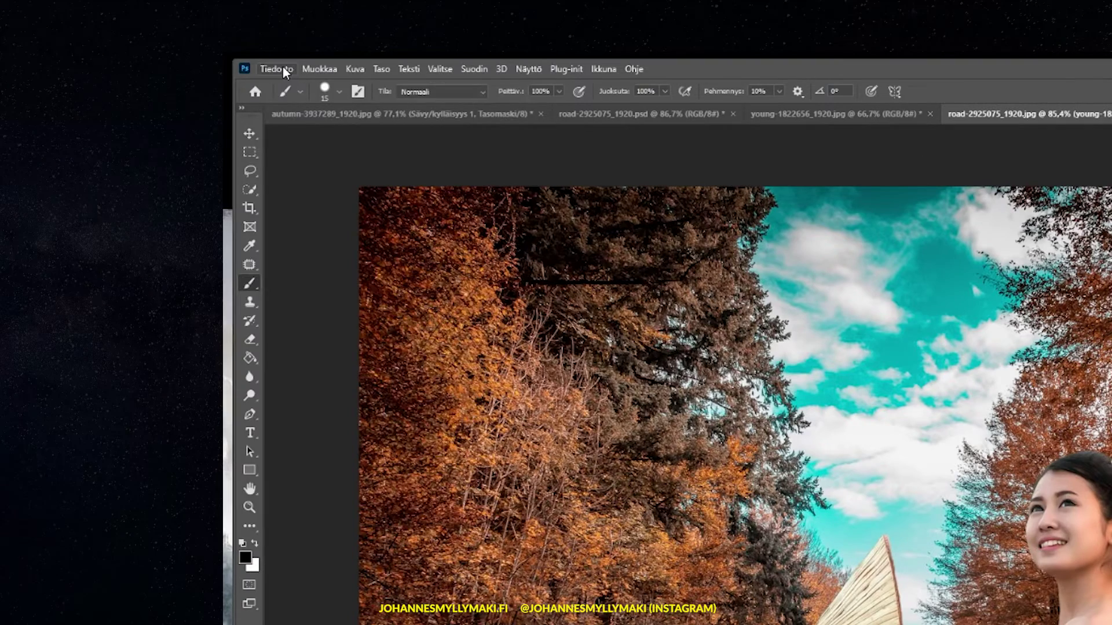
# Save As to the computer in Photoshop format, named 'photoshop perusteet osa 2'
pyautogui.click(31, 9)
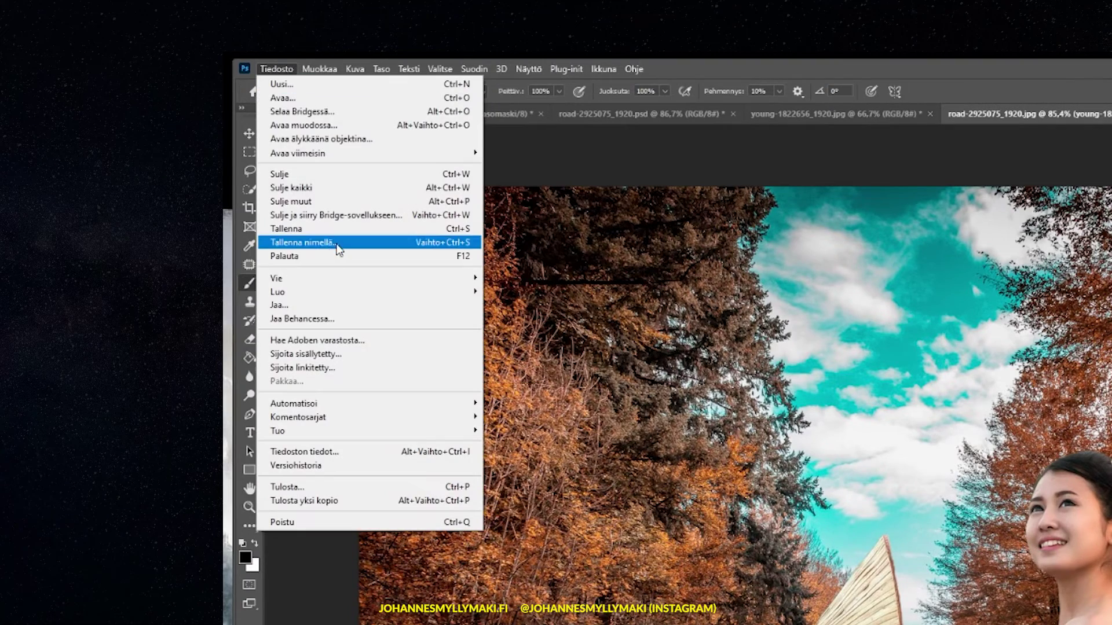
pyautogui.click(338, 243)
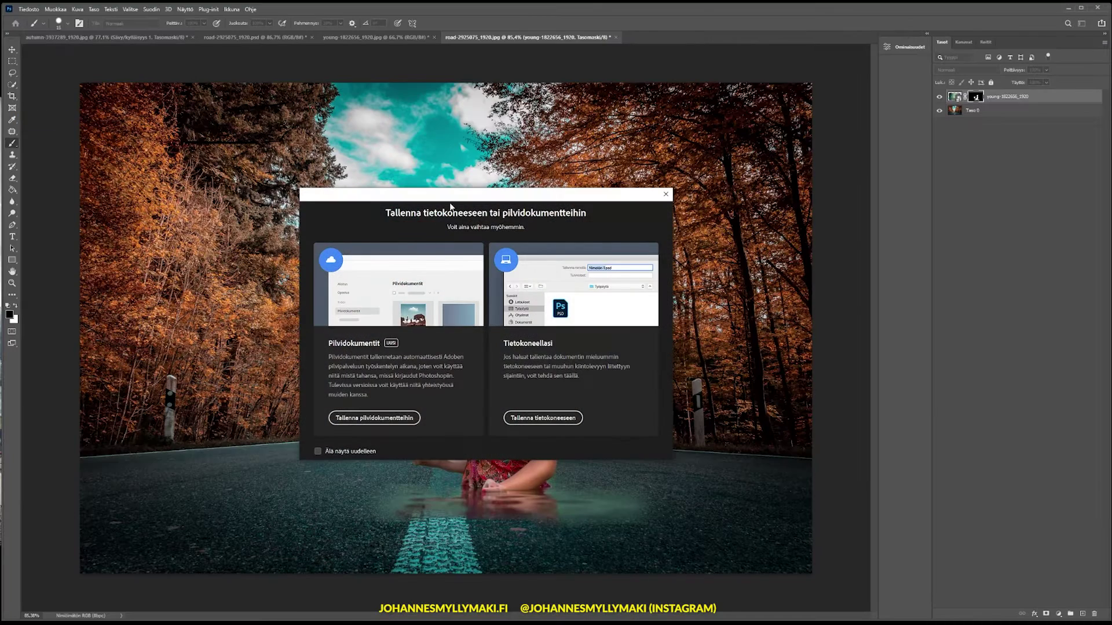
pyautogui.click(536, 400)
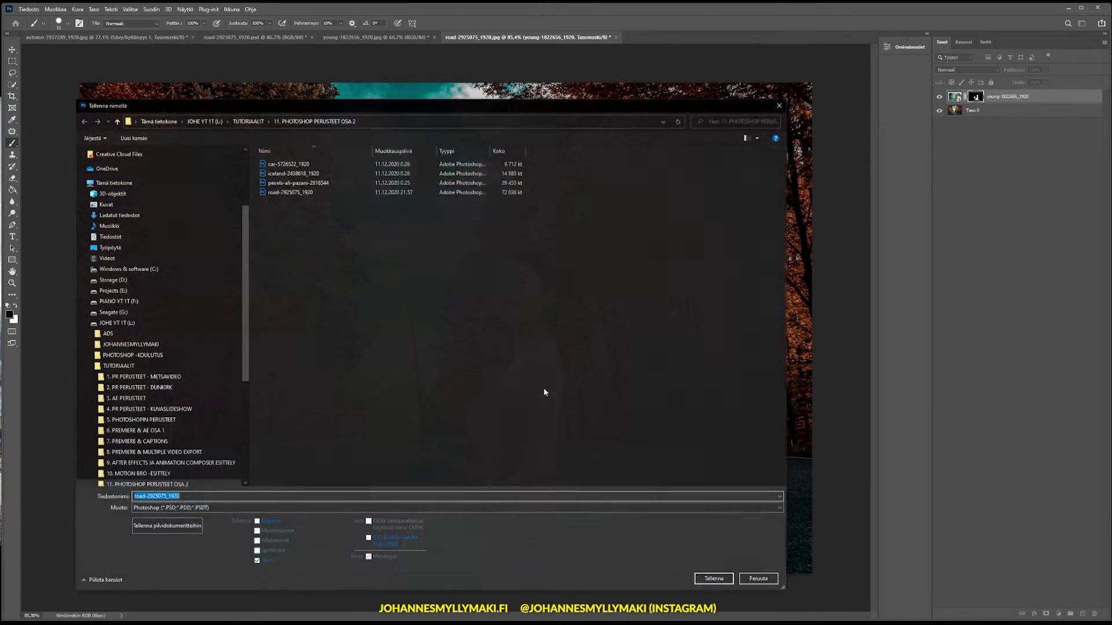
pyautogui.moveTo(139, 474)
pyautogui.write('pt')
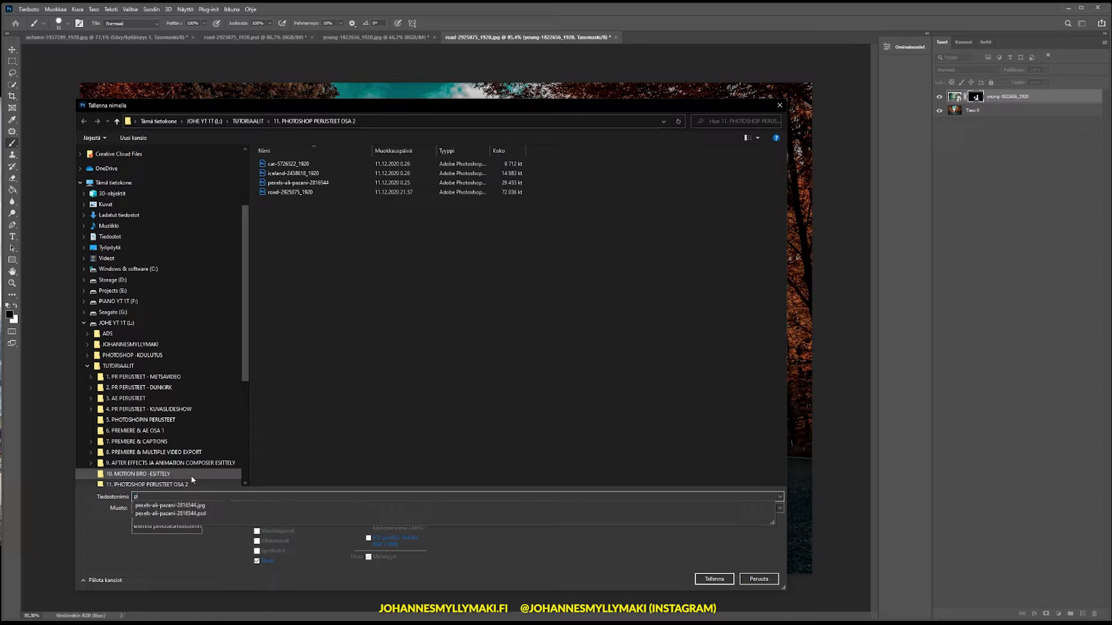
pyautogui.press('BackSpace')
pyautogui.press('BackSpace')
pyautogui.write('hotoshop perusteet osa 2')
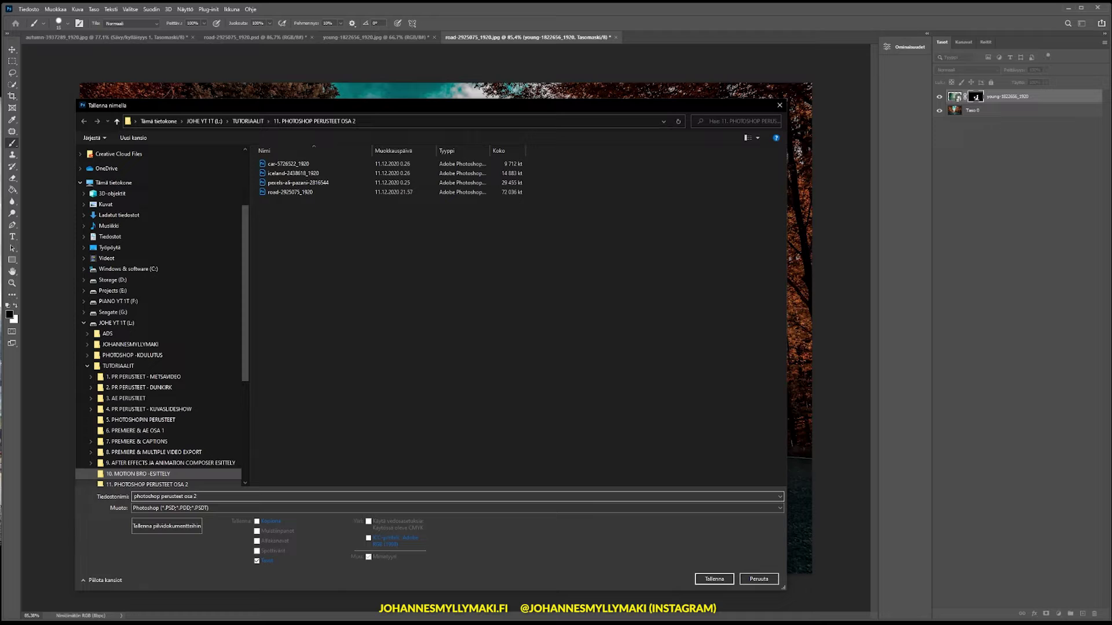
pyautogui.click(712, 579)
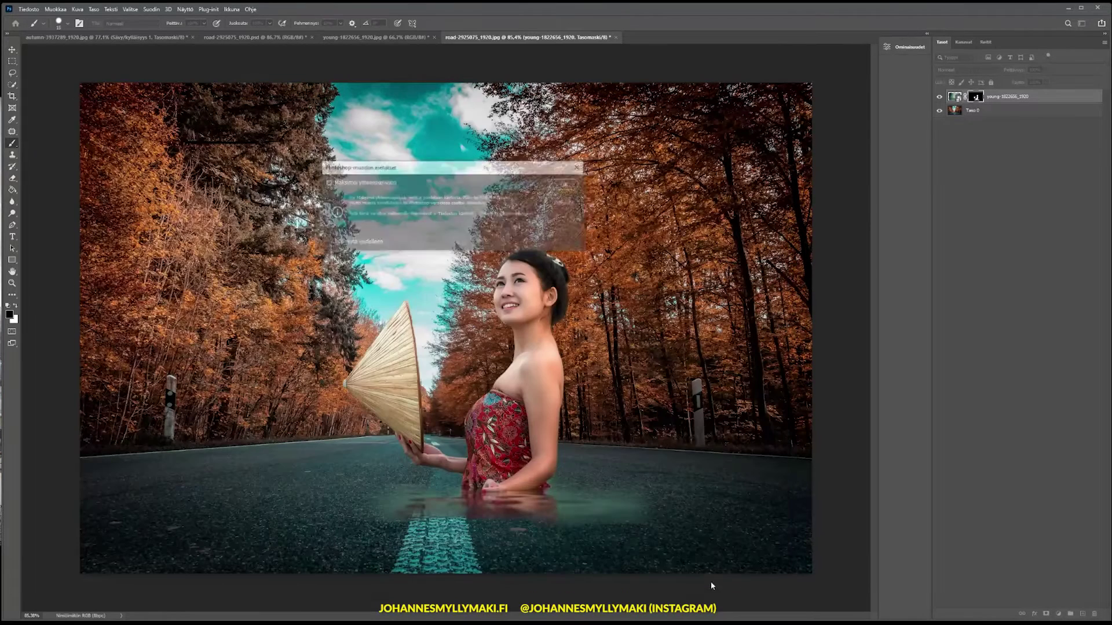
# Accept the PSD format options, target the young layer's image, and view young-1822656_1920.jpg
pyautogui.click(565, 185)
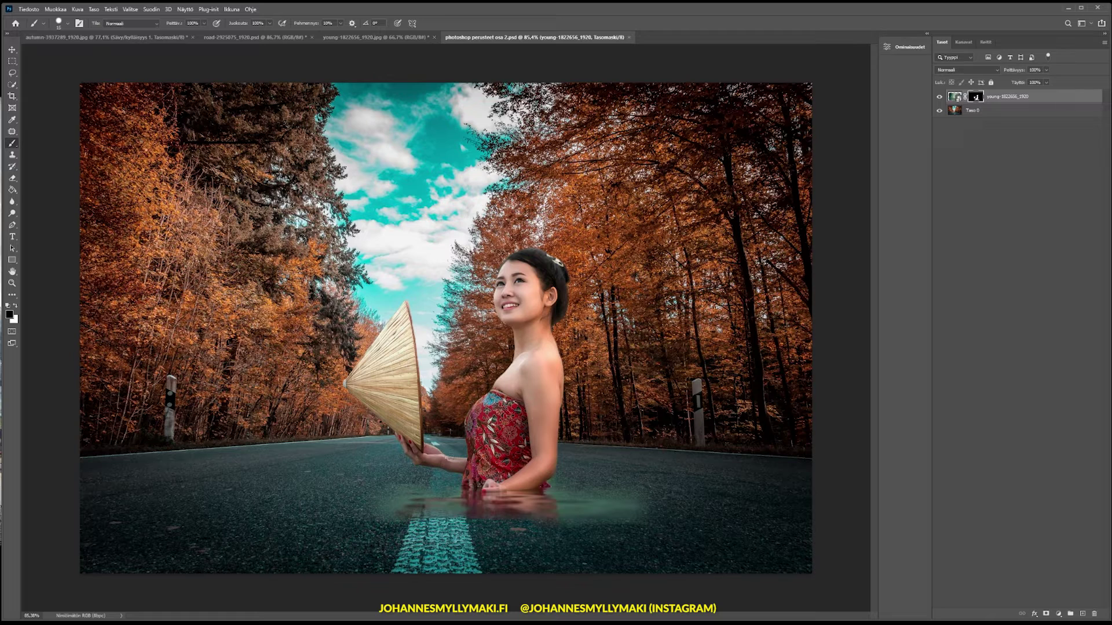
pyautogui.click(995, 116)
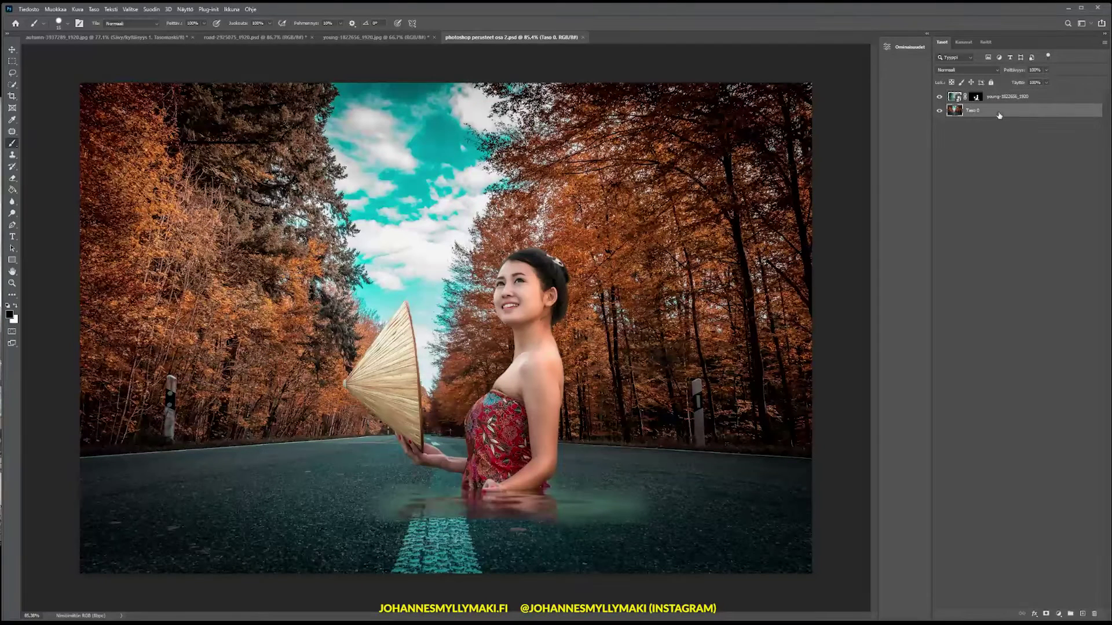
pyautogui.click(1031, 97)
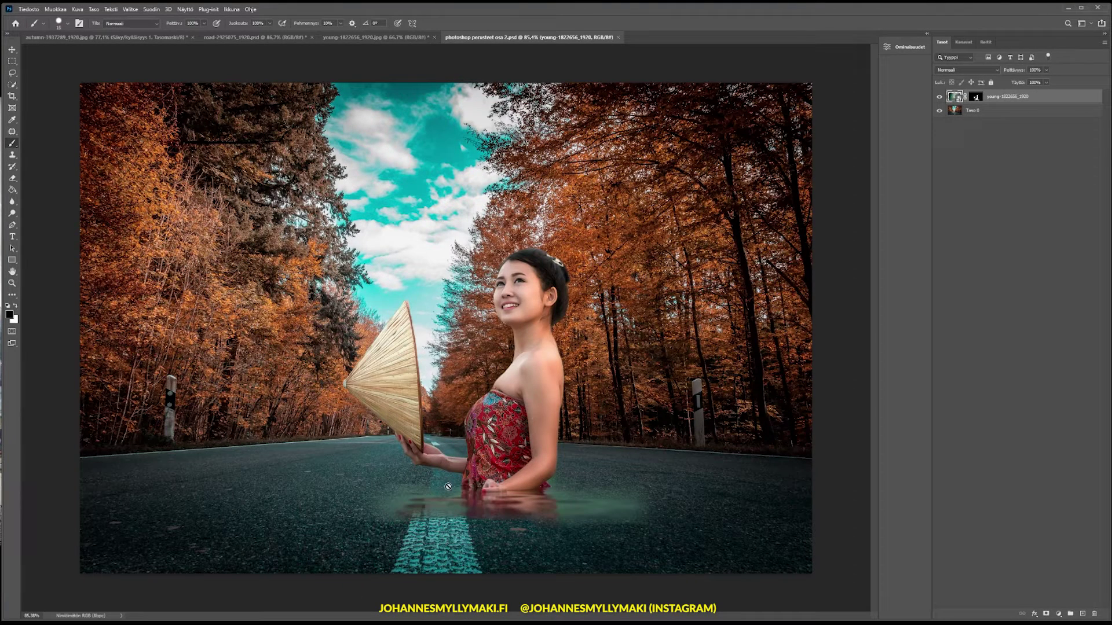
pyautogui.click(386, 37)
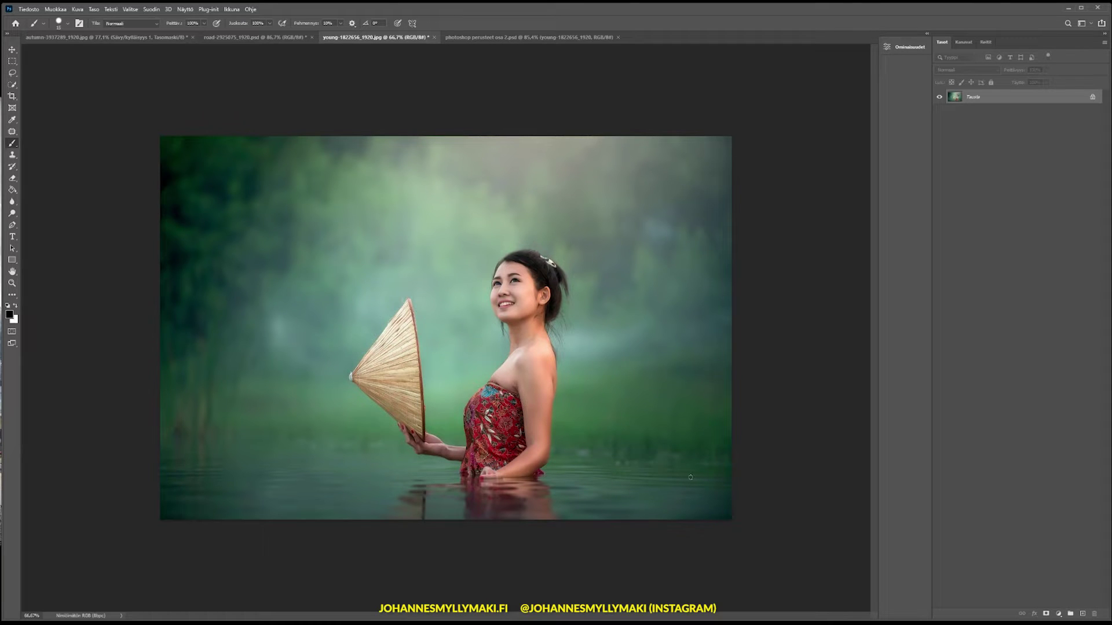
# Compare the composite with young-1822656_1920.jpg, ending on photoshop perusteet osa 2.psd
pyautogui.click(515, 38)
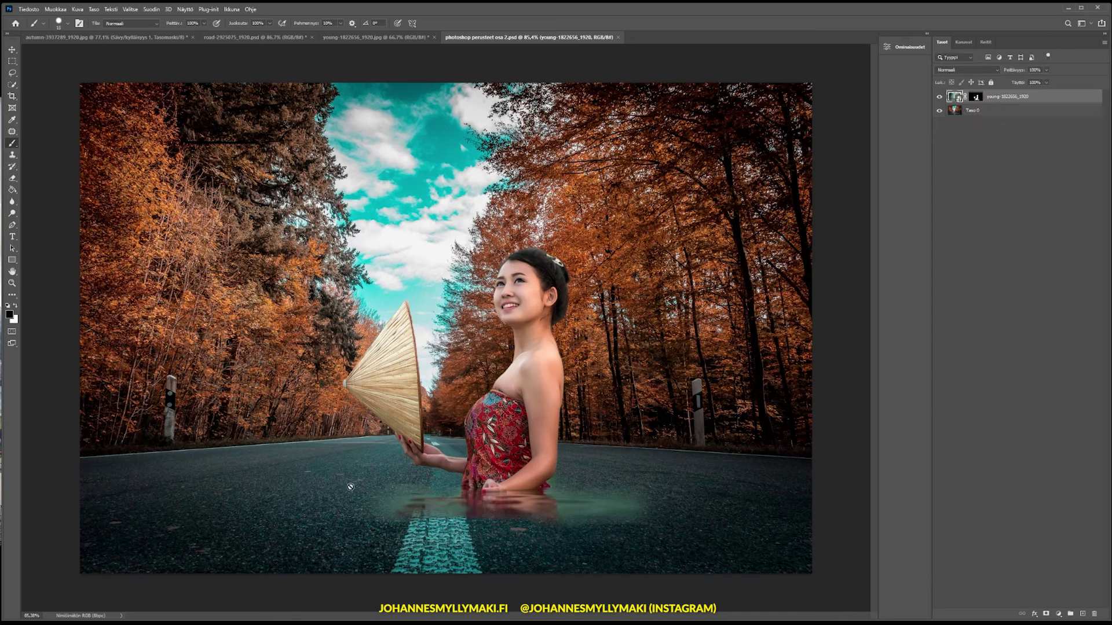
pyautogui.click(387, 40)
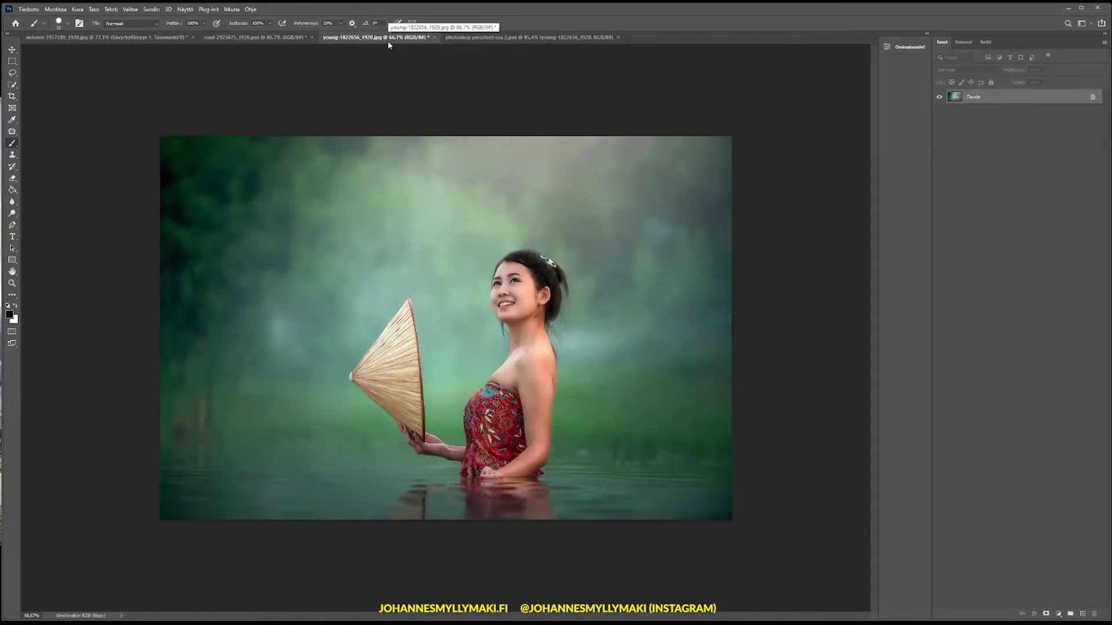
pyautogui.click(506, 38)
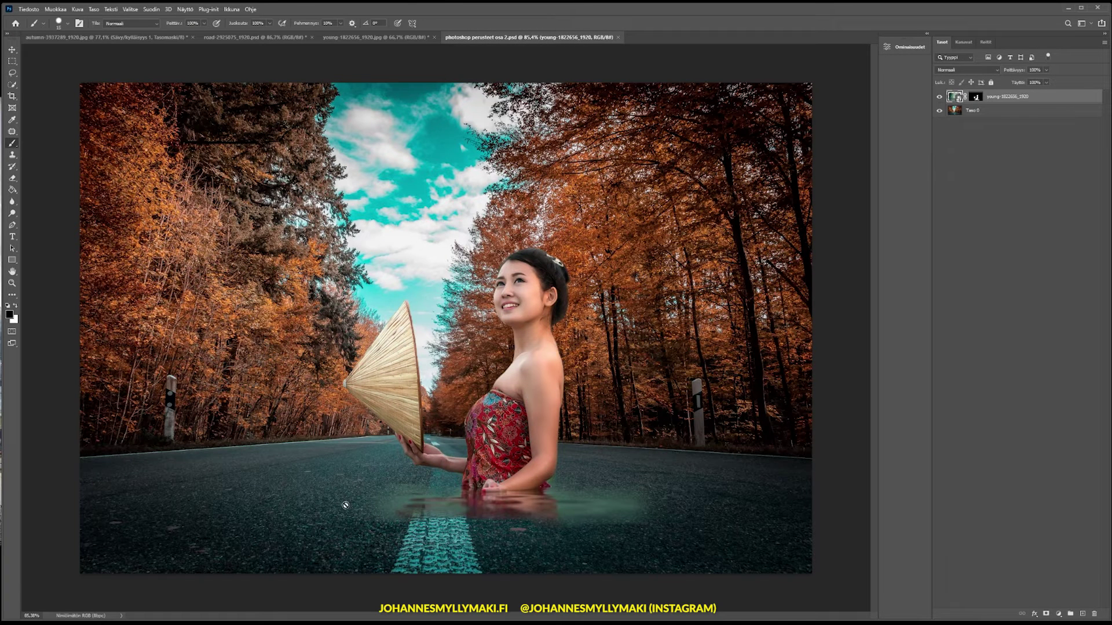
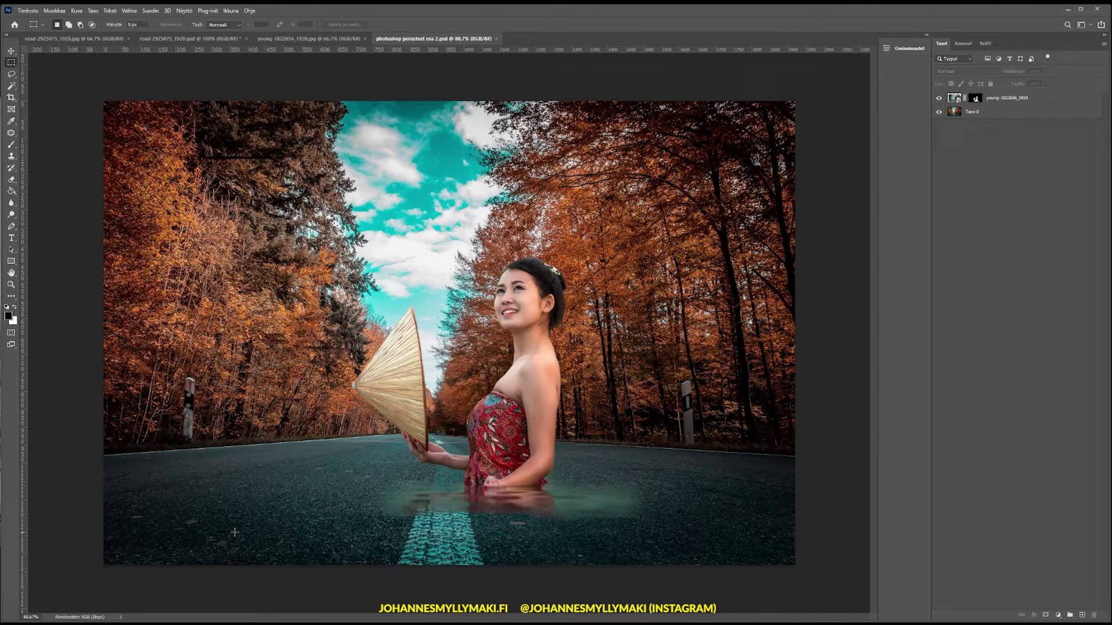
# Check the other road composite for reference, then return to the woman-in-the-road composite
pyautogui.click(206, 39)
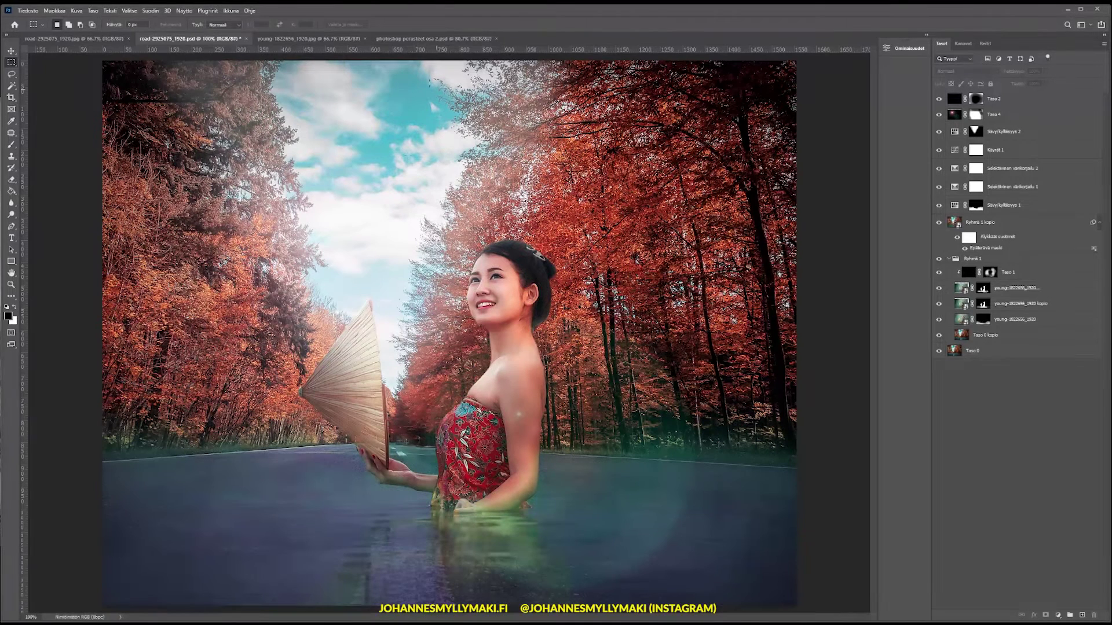
pyautogui.click(450, 39)
pyautogui.keyDown('alt'); pyautogui.scroll(5, 499, 443); pyautogui.keyUp('alt')
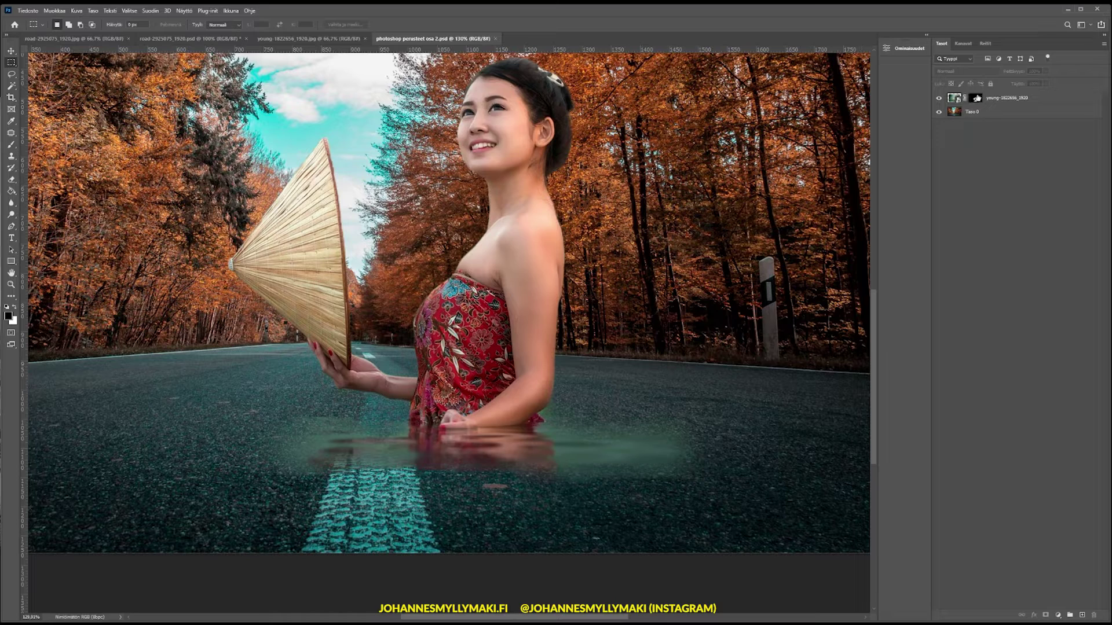
# Target the woman layer's mask and set up a soft 117 px brush at 52% opacity
pyautogui.click(976, 98)
pyautogui.click(11, 145)
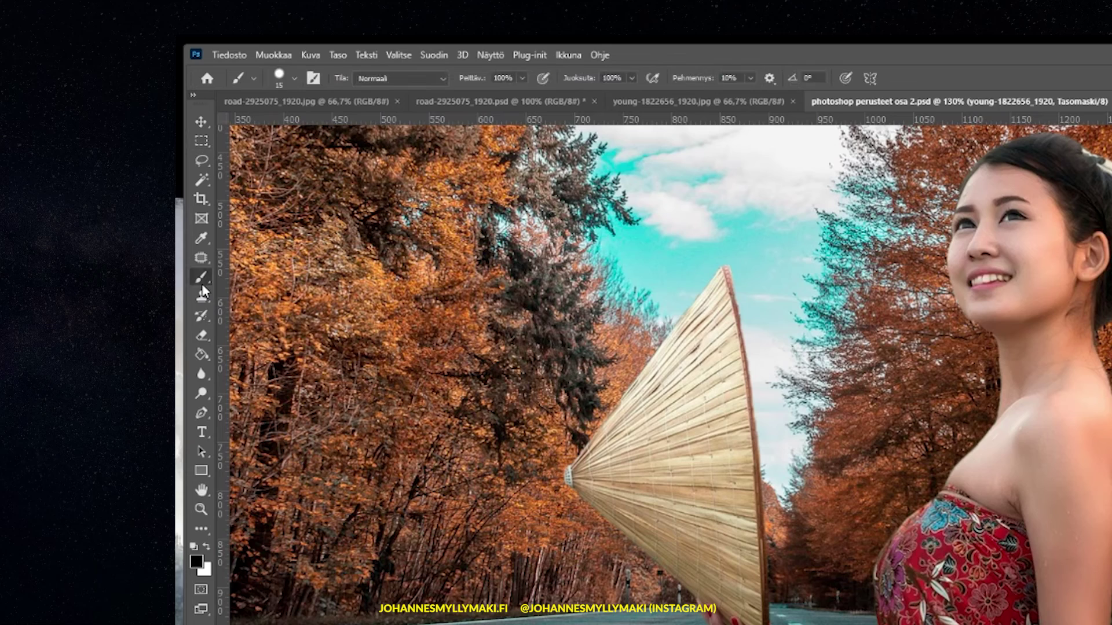
pyautogui.click(295, 77)
pyautogui.moveTo(306, 122); pyautogui.dragTo(322, 128)
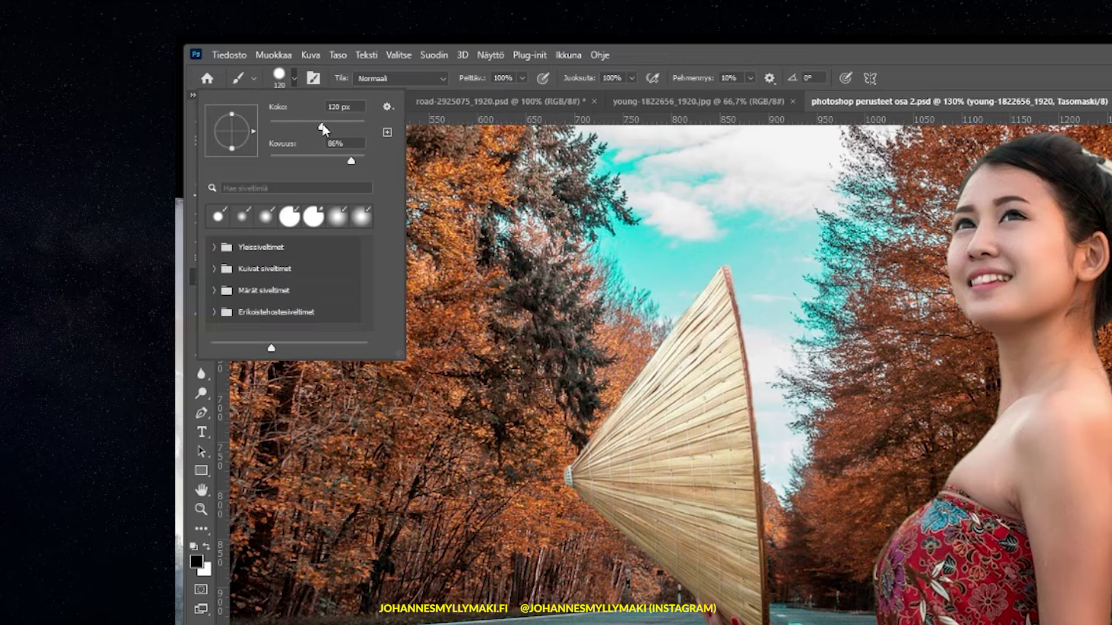
pyautogui.click(523, 77)
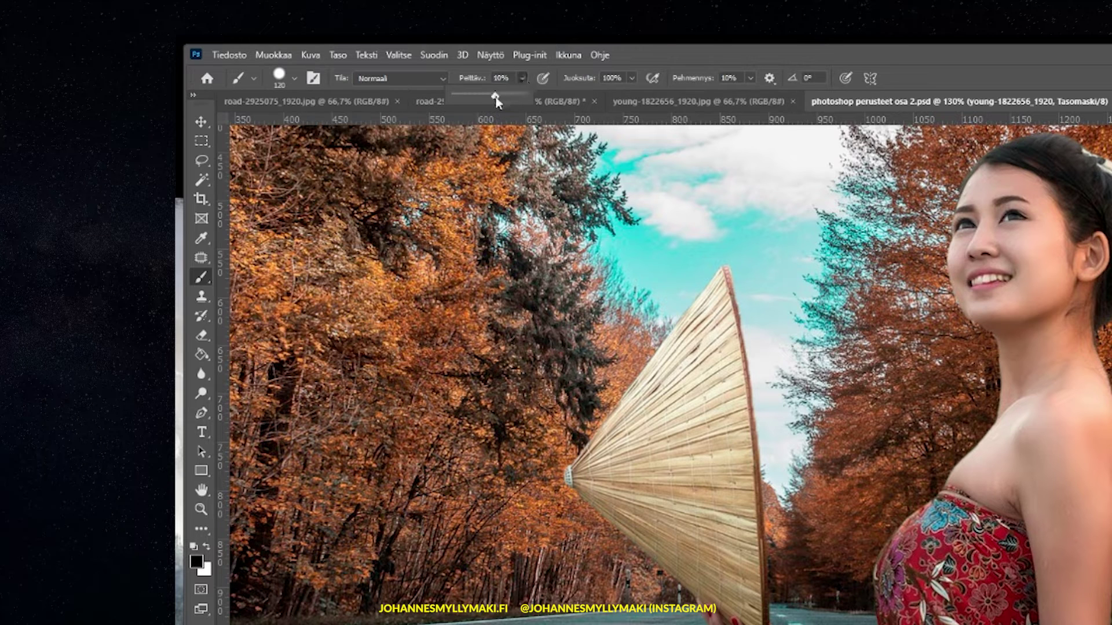
pyautogui.moveTo(488, 98); pyautogui.dragTo(490, 98)
pyautogui.click(293, 79)
pyautogui.moveTo(351, 161); pyautogui.dragTo(285, 161)
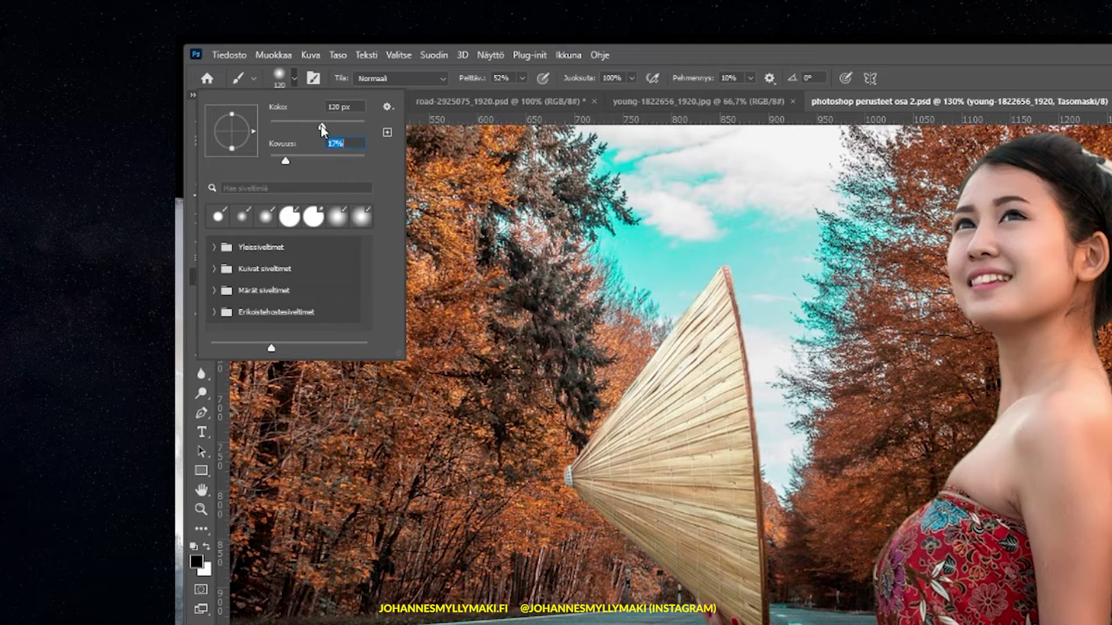
pyautogui.moveTo(318, 127); pyautogui.dragTo(322, 126)
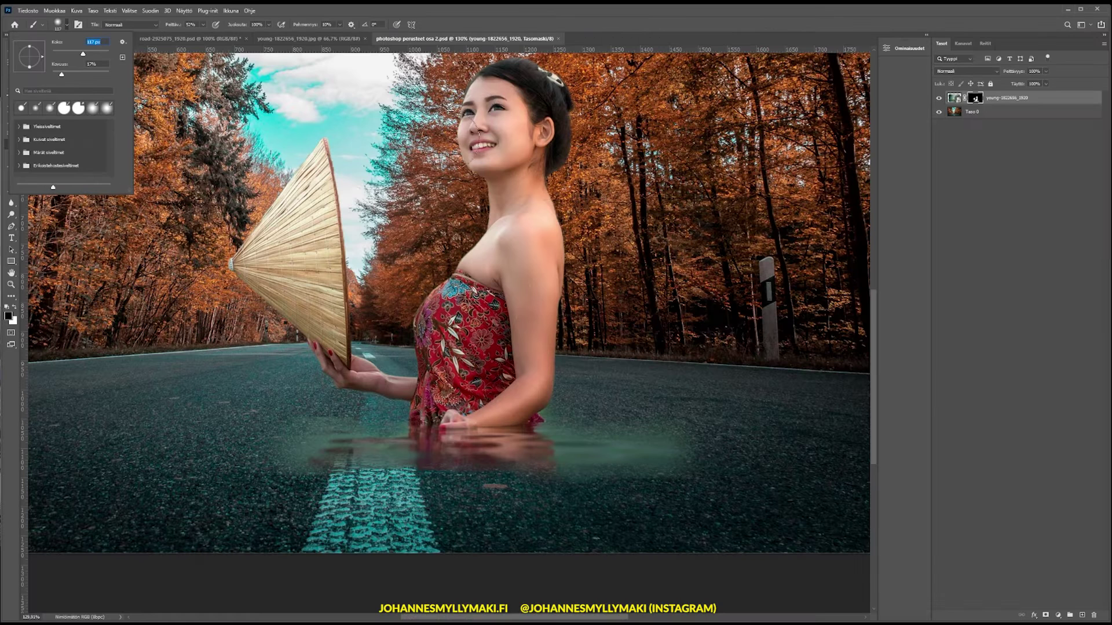
pyautogui.press('Return')
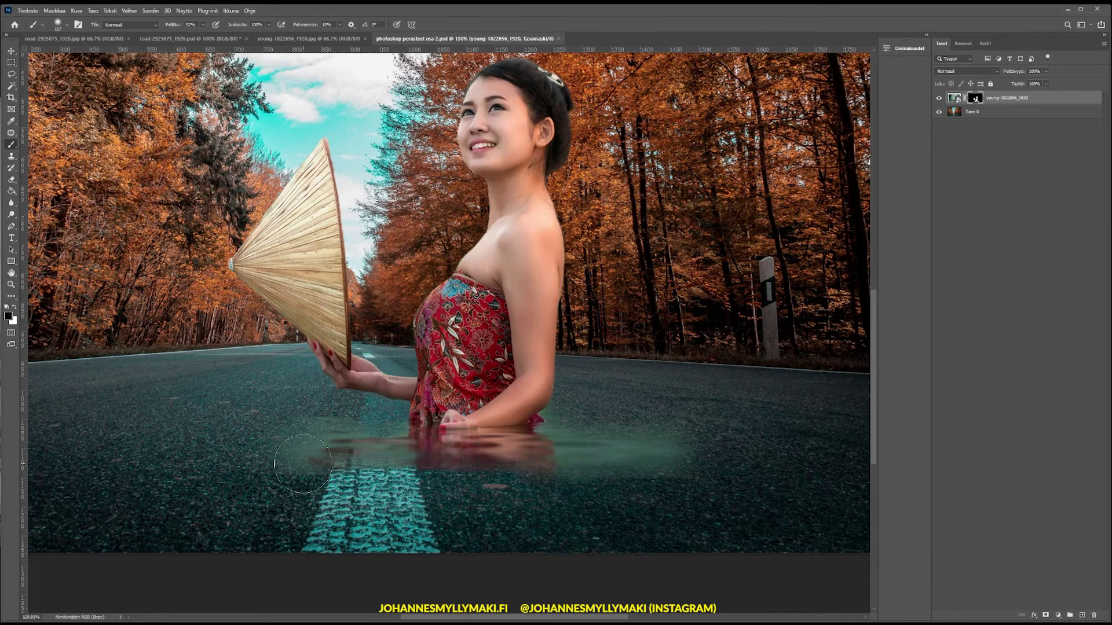
# Paint black over the reddish smear and the water below the woman at lower opacity
pyautogui.moveTo(318, 451); pyautogui.dragTo(342, 451)
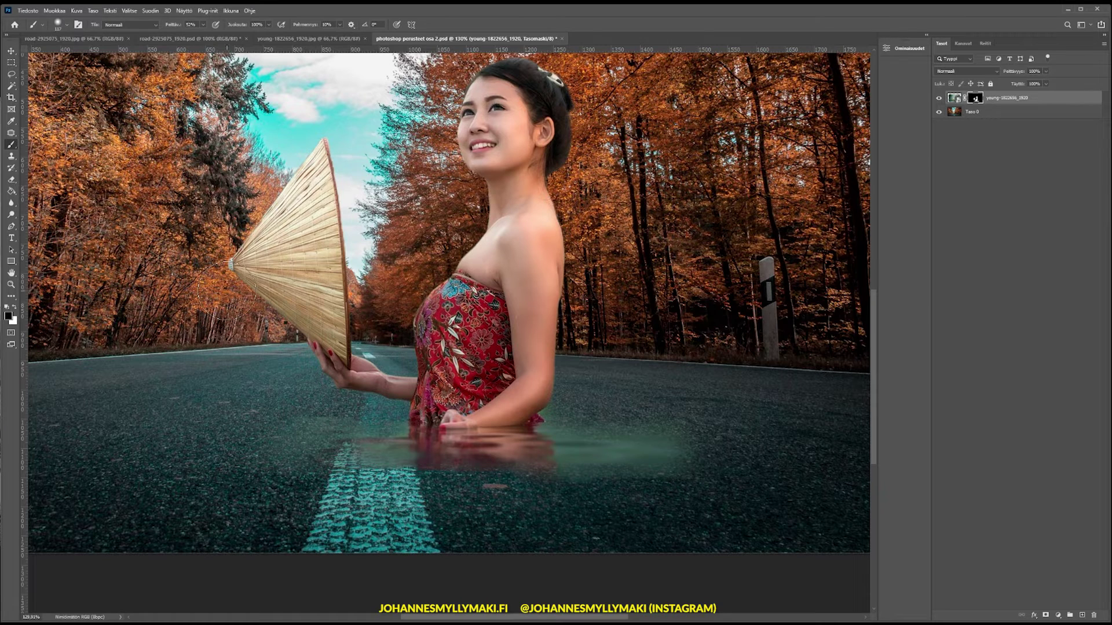
pyautogui.moveTo(203, 24); pyautogui.dragTo(198, 32)
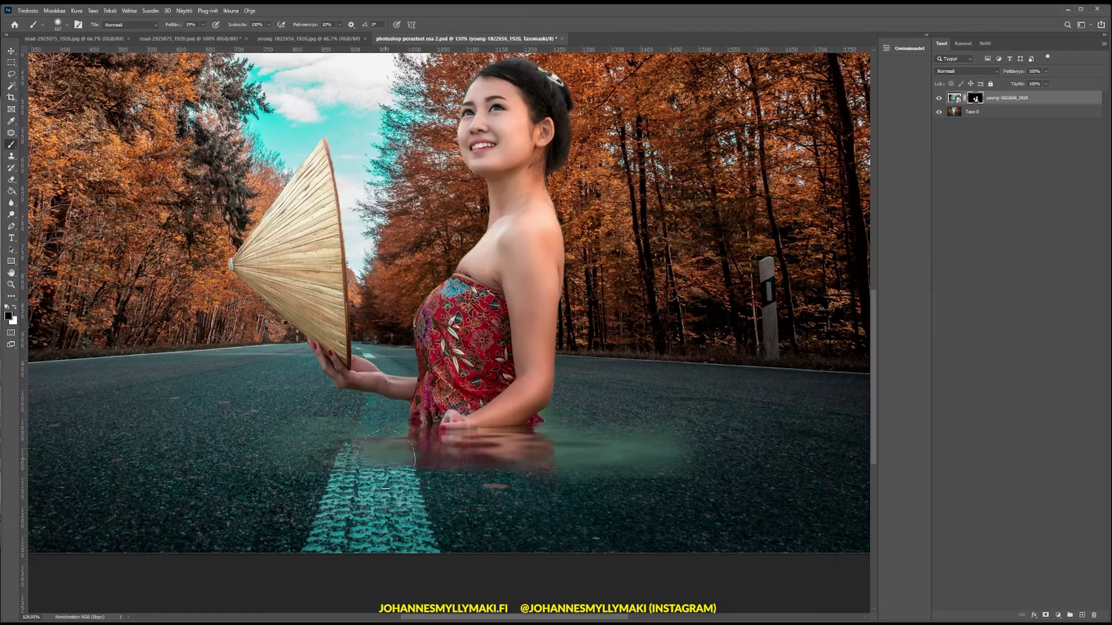
pyautogui.moveTo(385, 459); pyautogui.dragTo(655, 463)
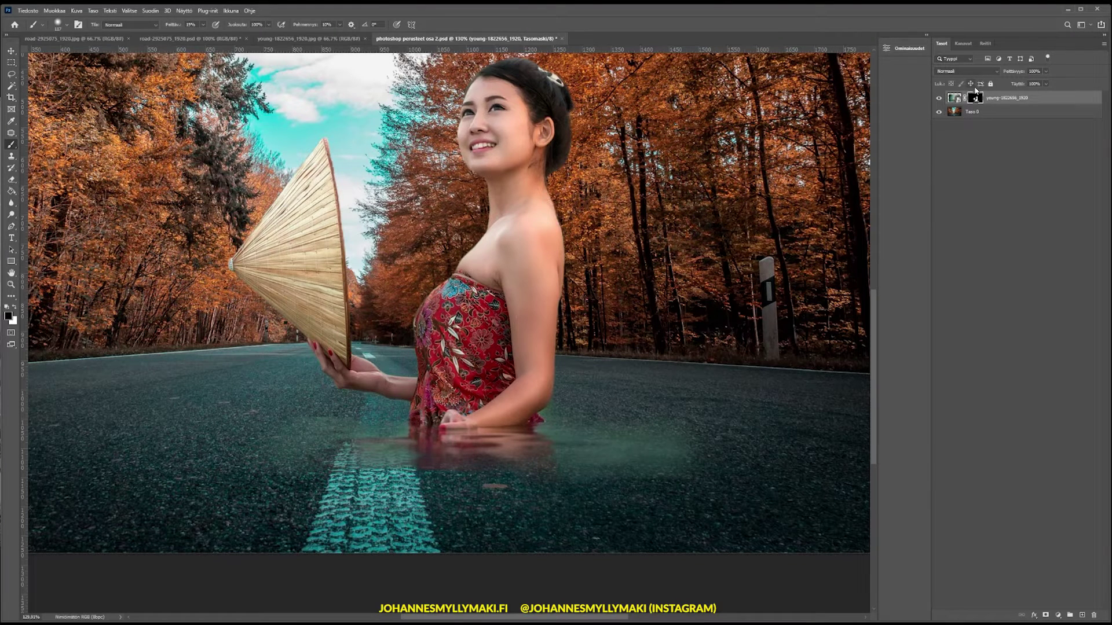
# Paint white on the mask to restore faint reflection patches on the road under the woman
pyautogui.click(13, 307)
pyautogui.moveTo(324, 473)
pyautogui.mouseDown()
pyautogui.moveTo(271, 433)
pyautogui.moveTo(371, 490)
pyautogui.moveTo(655, 471)
pyautogui.moveTo(623, 429)
pyautogui.moveTo(736, 464)
pyautogui.moveTo(633, 479)
pyautogui.mouseUp()
pyautogui.moveTo(233, 466); pyautogui.dragTo(340, 428)
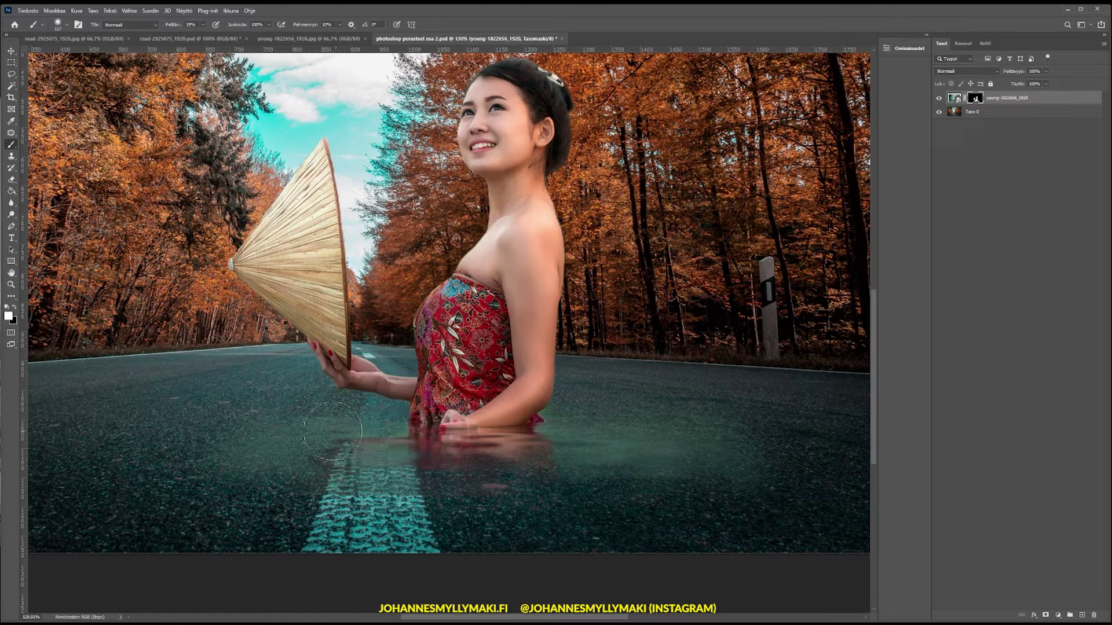
pyautogui.moveTo(264, 439); pyautogui.dragTo(314, 460)
pyautogui.moveTo(398, 474); pyautogui.dragTo(637, 478)
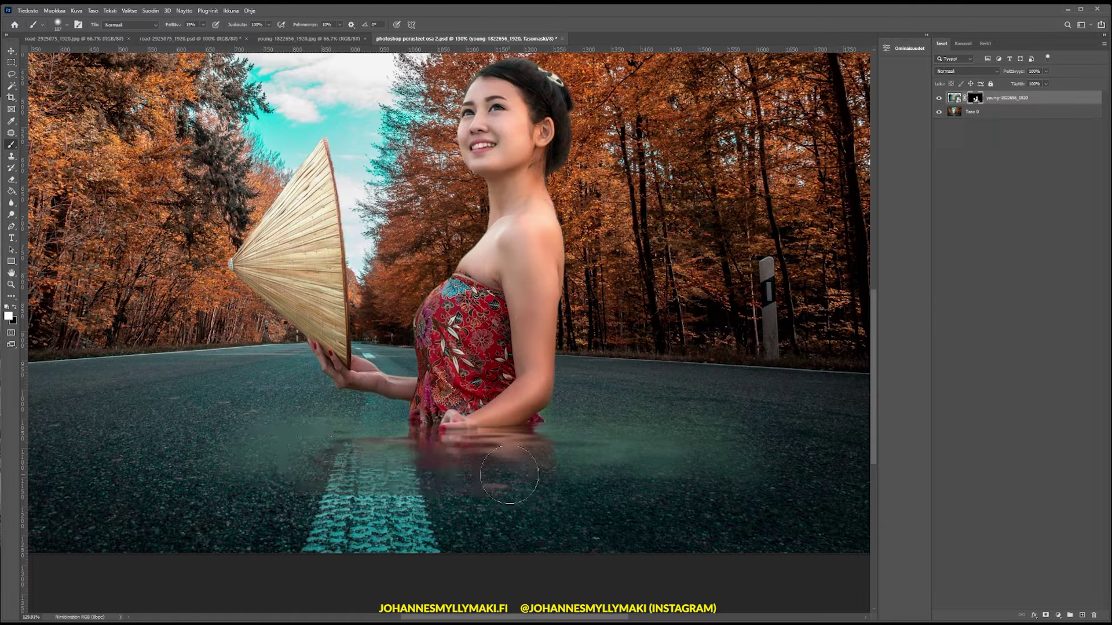
# Paint black to soften the reflection and the green glow right of the woman
pyautogui.click(15, 308)
pyautogui.moveTo(382, 439); pyautogui.dragTo(552, 451)
pyautogui.moveTo(553, 450); pyautogui.dragTo(517, 431)
pyautogui.press('x')
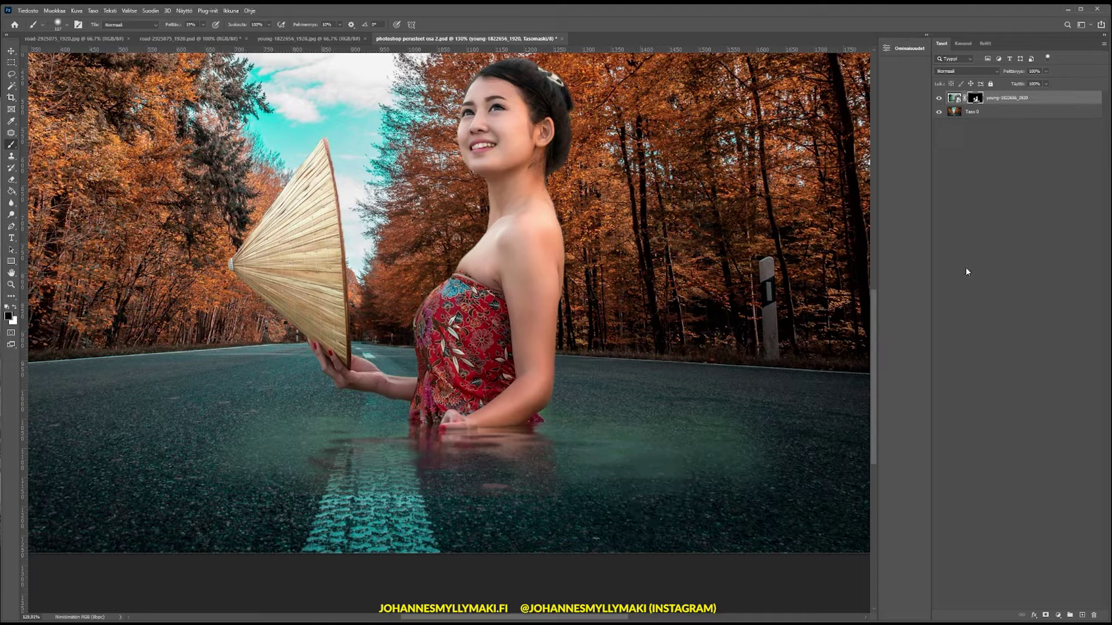
pyautogui.click(1021, 125)
pyautogui.click(1030, 99)
pyautogui.click(1036, 164)
# Duplicate the young-1822656_1920 woman layer and start a free transform on the copy
pyautogui.click(1037, 102)
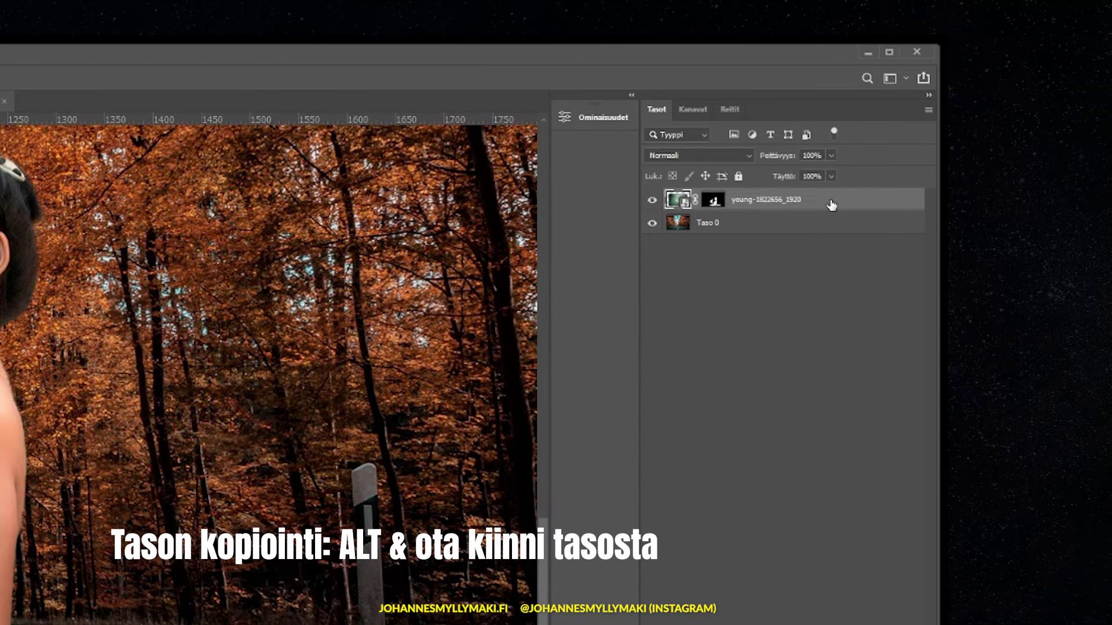
pyautogui.moveTo(831, 205); pyautogui.dragTo(832, 218)
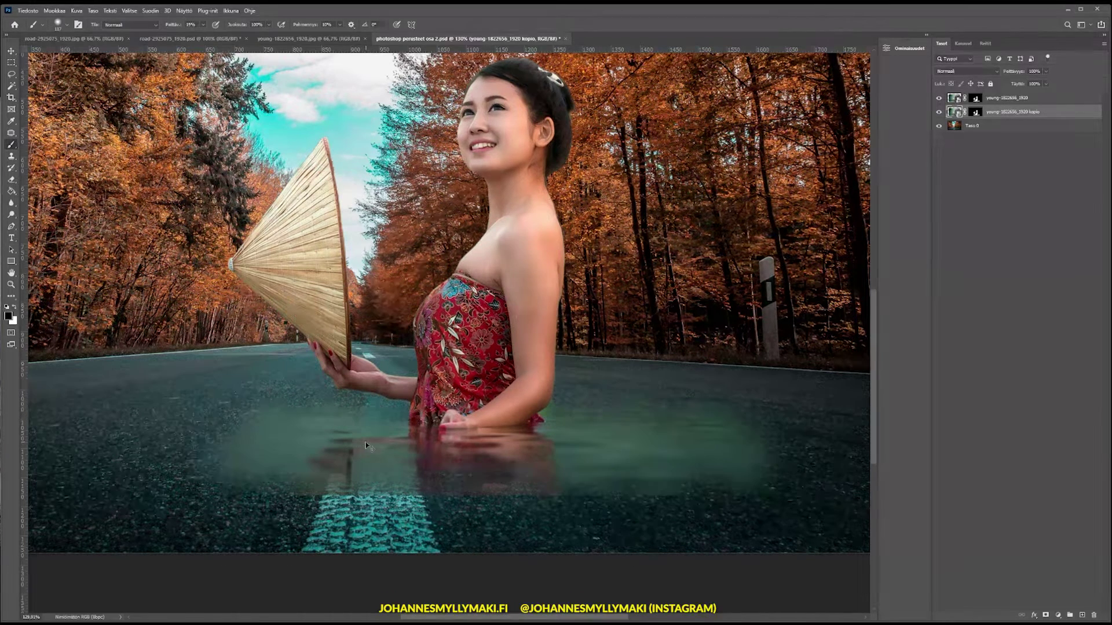
pyautogui.hotkey('ctrl', 't')
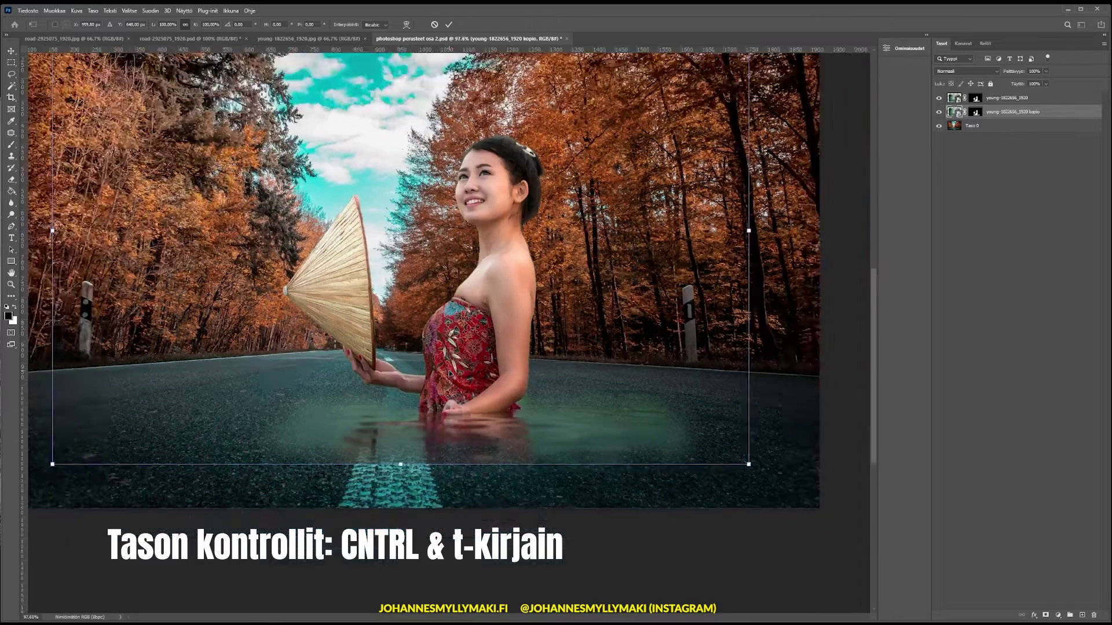
pyautogui.scroll(-2, 449, 373)
pyautogui.scroll(-1, 458, 382)
pyautogui.scroll(1, 464, 388)
pyautogui.scroll(-1, 469, 391)
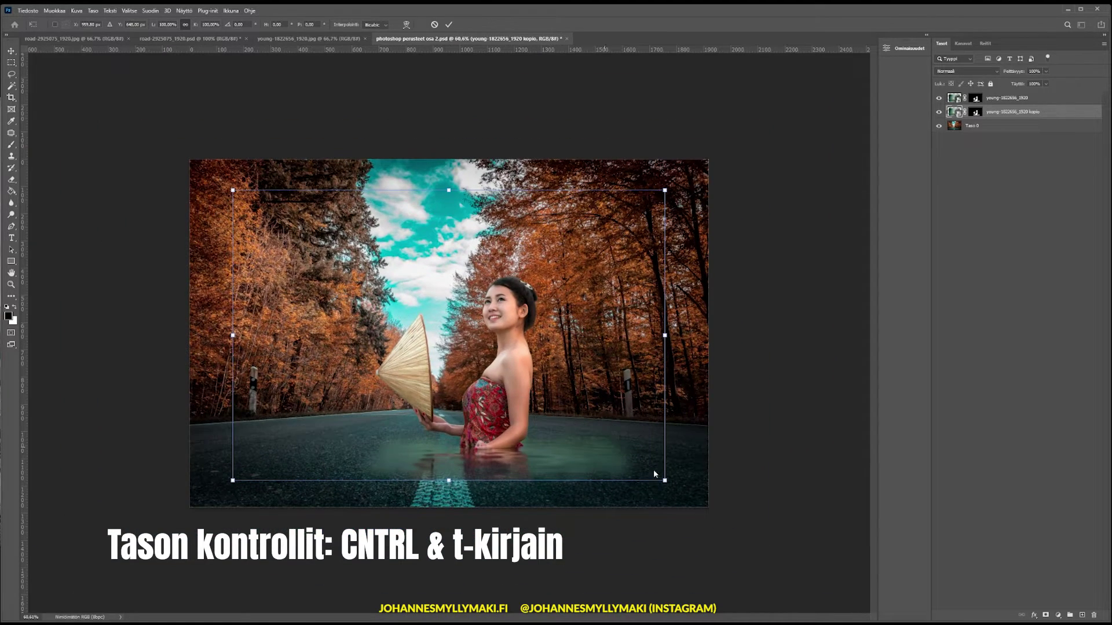
# Scale the copy up to about 139%, trim its height slightly, and apply the transform
pyautogui.moveTo(665, 481); pyautogui.dragTo(708, 509)
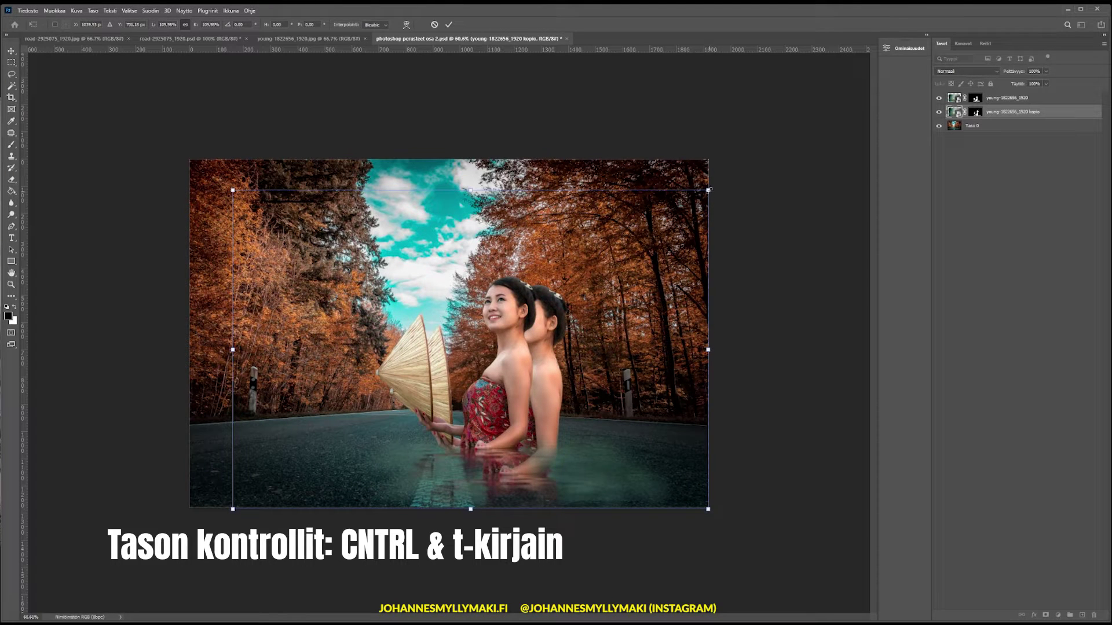
pyautogui.moveTo(709, 189); pyautogui.dragTo(747, 165)
pyautogui.moveTo(233, 157)
pyautogui.mouseDown()
pyautogui.moveTo(92, 152)
pyautogui.moveTo(131, 163)
pyautogui.mouseUp()
pyautogui.moveTo(454, 509); pyautogui.dragTo(445, 507)
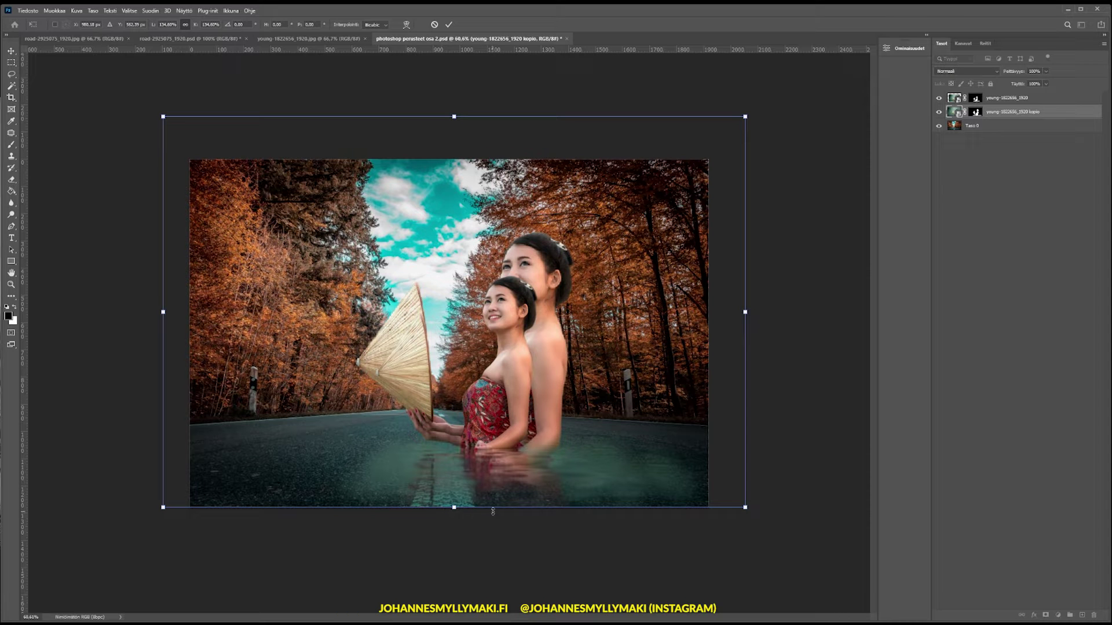
pyautogui.scroll(1, 510, 527)
pyautogui.scroll(1, 510, 527)
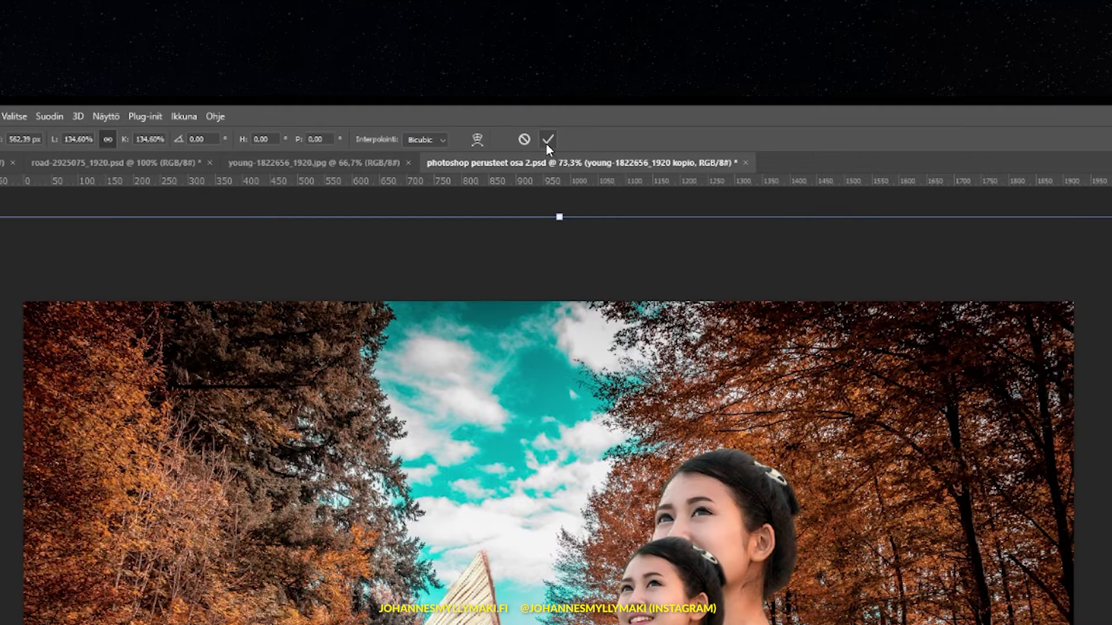
pyautogui.click(548, 142)
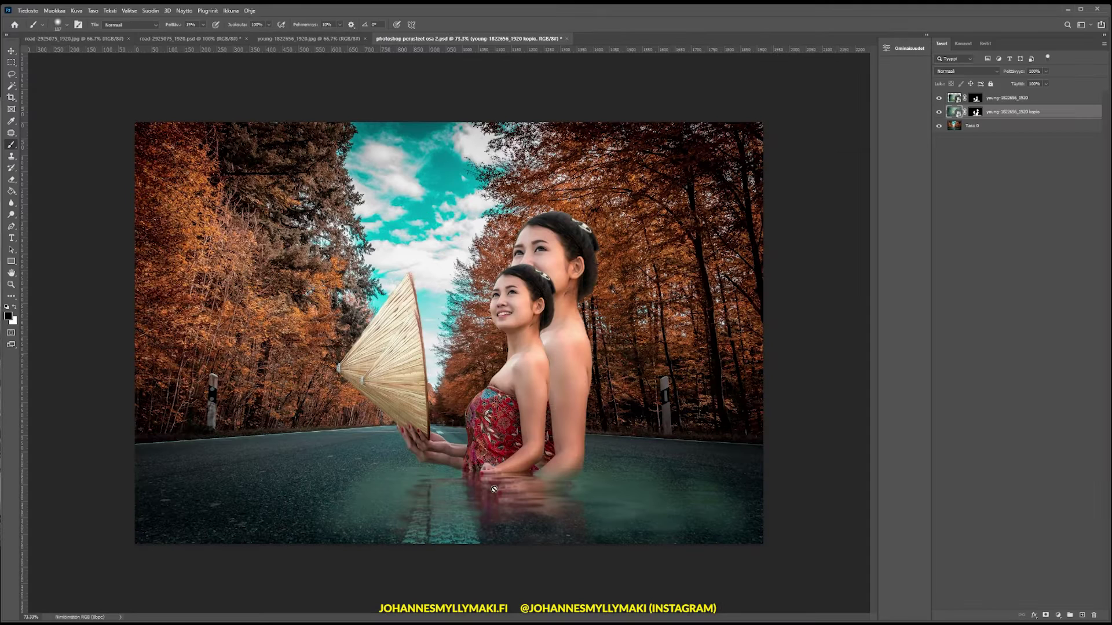
# On the copy's mask, paint black at higher opacity over the rear figure's body, shoulder and arm
pyautogui.click(976, 112)
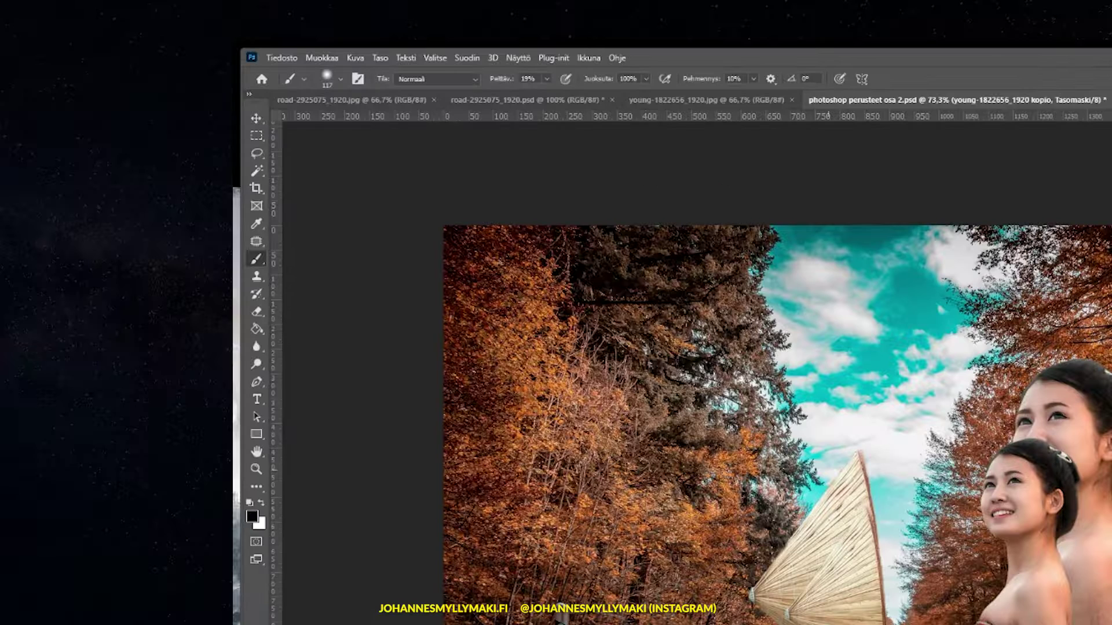
pyautogui.click(547, 79)
pyautogui.moveTo(547, 94); pyautogui.dragTo(563, 95)
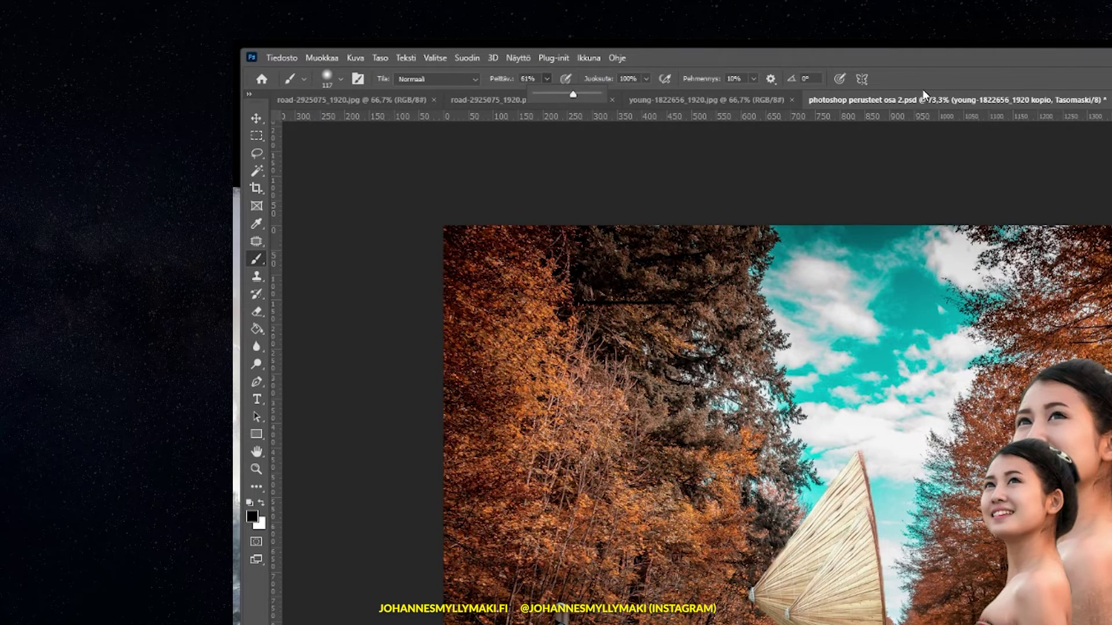
pyautogui.moveTo(571, 423)
pyautogui.mouseDown()
pyautogui.moveTo(553, 336)
pyautogui.moveTo(528, 315)
pyautogui.moveTo(579, 261)
pyautogui.moveTo(538, 223)
pyautogui.moveTo(521, 234)
pyautogui.mouseUp()
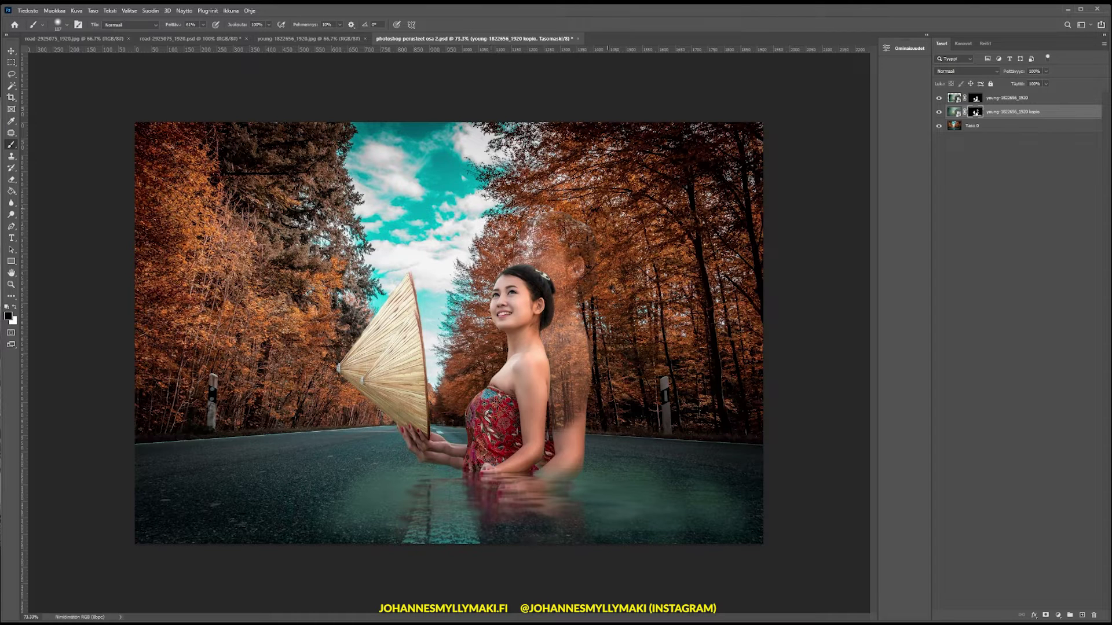
pyautogui.moveTo(576, 266)
pyautogui.mouseDown()
pyautogui.moveTo(556, 313)
pyautogui.moveTo(579, 342)
pyautogui.moveTo(545, 370)
pyautogui.moveTo(598, 395)
pyautogui.mouseUp()
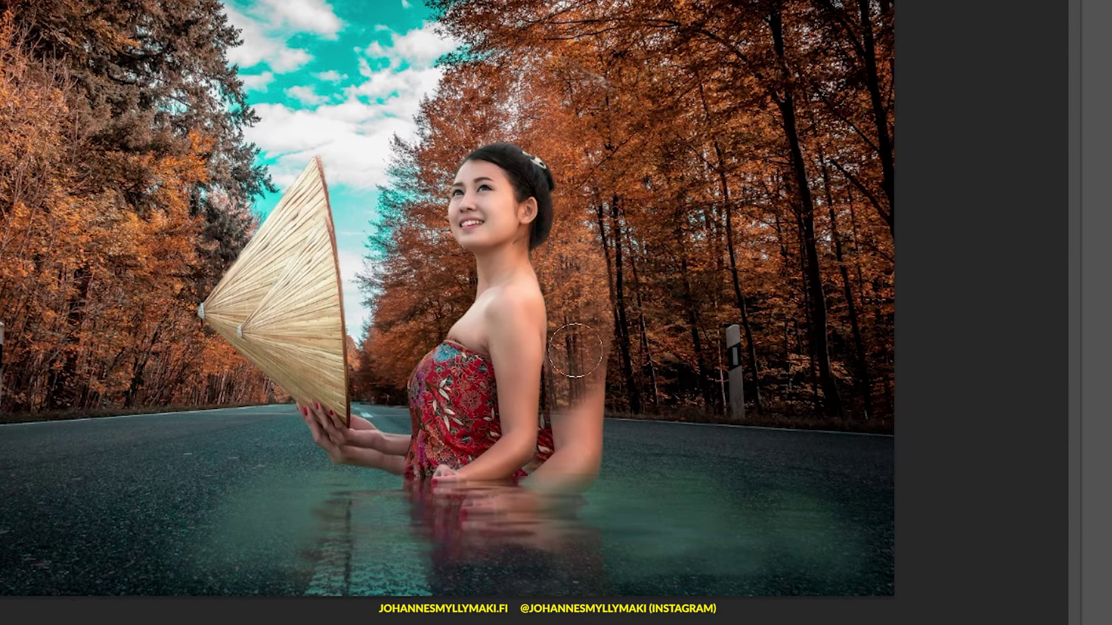
pyautogui.moveTo(625, 355); pyautogui.dragTo(585, 255)
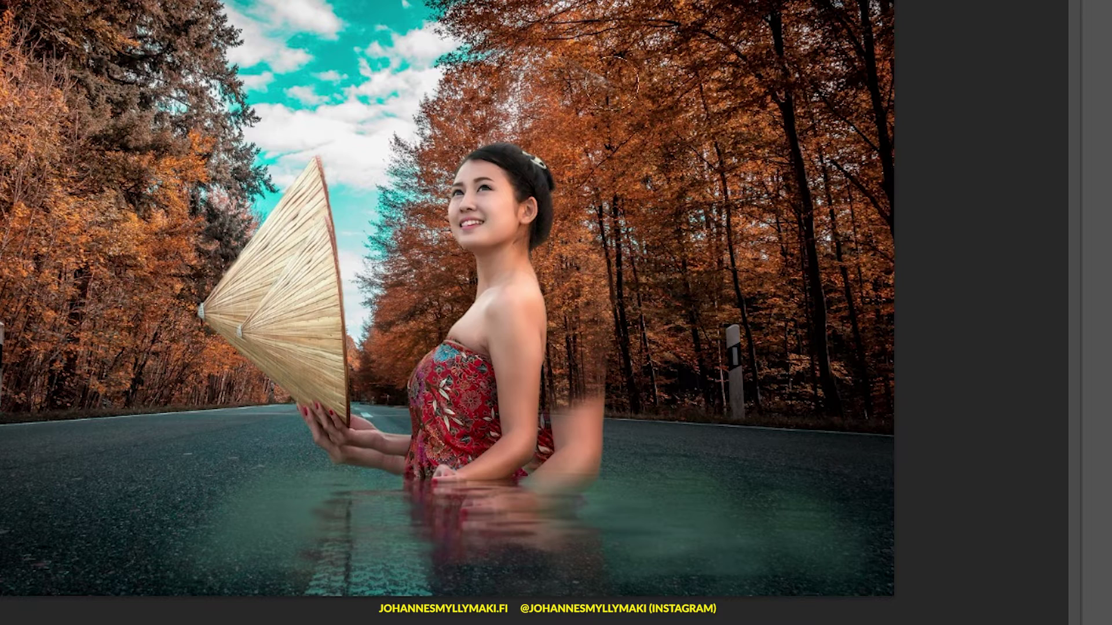
pyautogui.moveTo(579, 371); pyautogui.dragTo(573, 481)
pyautogui.moveTo(602, 423)
pyautogui.mouseDown()
pyautogui.moveTo(562, 405)
pyautogui.moveTo(596, 405)
pyautogui.moveTo(579, 458)
pyautogui.moveTo(596, 481)
pyautogui.moveTo(551, 516)
pyautogui.mouseUp()
pyautogui.moveTo(550, 469)
pyautogui.mouseDown()
pyautogui.moveTo(476, 508)
pyautogui.moveTo(568, 528)
pyautogui.moveTo(501, 539)
pyautogui.moveTo(500, 513)
pyautogui.moveTo(469, 521)
pyautogui.moveTo(564, 555)
pyautogui.moveTo(571, 532)
pyautogui.moveTo(600, 558)
pyautogui.moveTo(580, 508)
pyautogui.mouseUp()
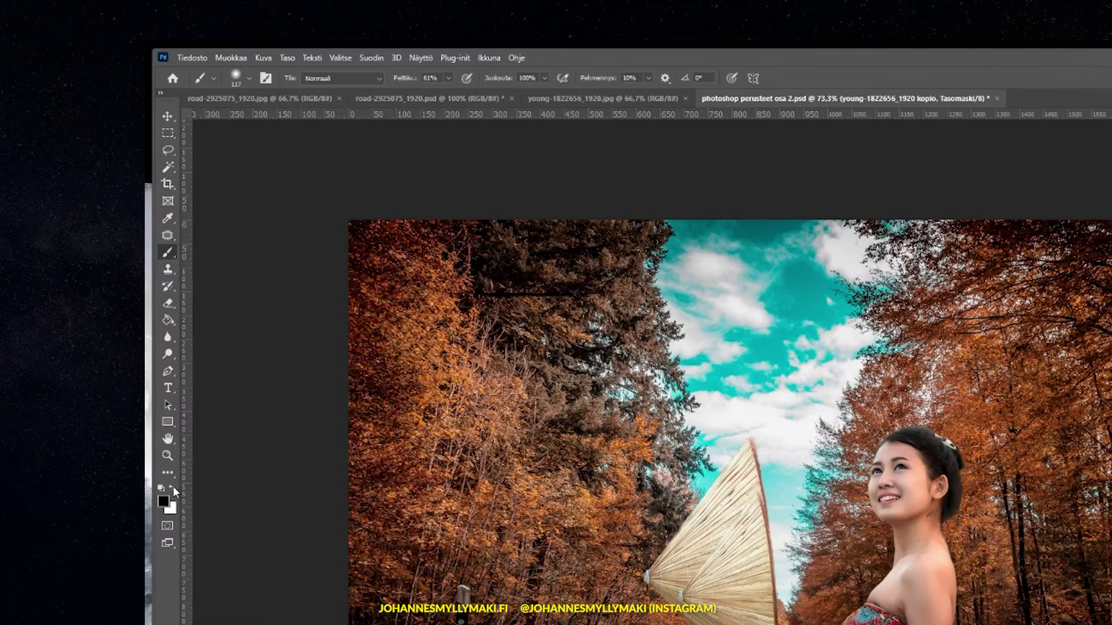
pyautogui.click(173, 488)
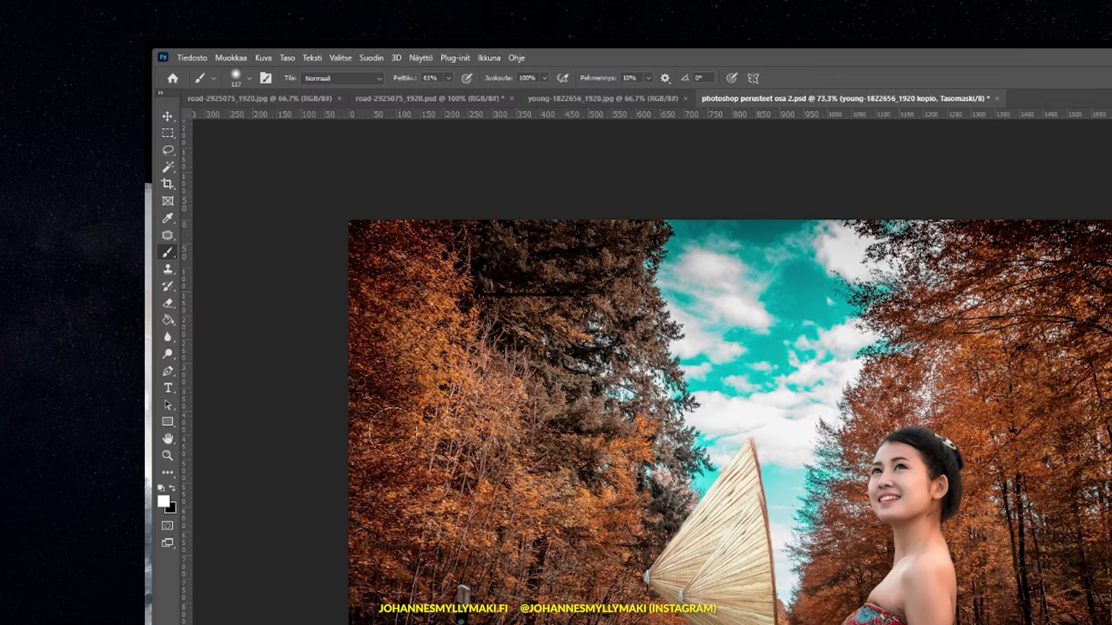
# With a 275 px brush, smooth the water on the road's lower-left and right sides
pyautogui.click(250, 78)
pyautogui.moveTo(293, 124); pyautogui.dragTo(295, 123)
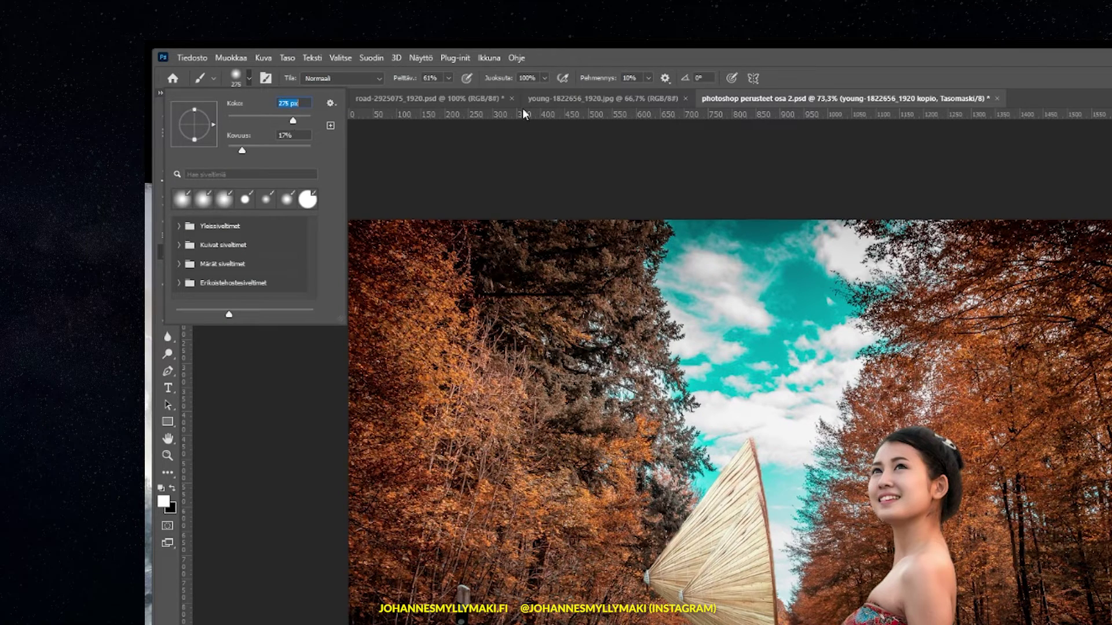
pyautogui.press('Return')
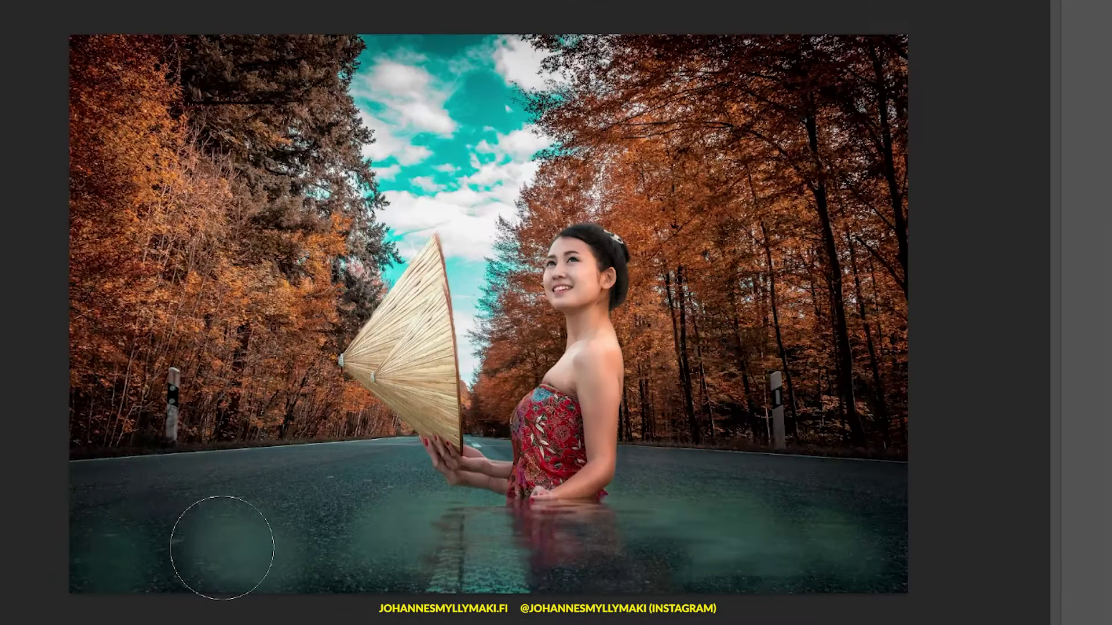
pyautogui.moveTo(222, 547)
pyautogui.mouseDown()
pyautogui.moveTo(127, 526)
pyautogui.moveTo(129, 509)
pyautogui.moveTo(365, 509)
pyautogui.mouseUp()
pyautogui.moveTo(695, 509)
pyautogui.mouseDown()
pyautogui.moveTo(809, 509)
pyautogui.moveTo(888, 531)
pyautogui.moveTo(785, 574)
pyautogui.mouseUp()
pyautogui.hotkey('ctrl', 'z')
pyautogui.hotkey('ctrl', 'z')
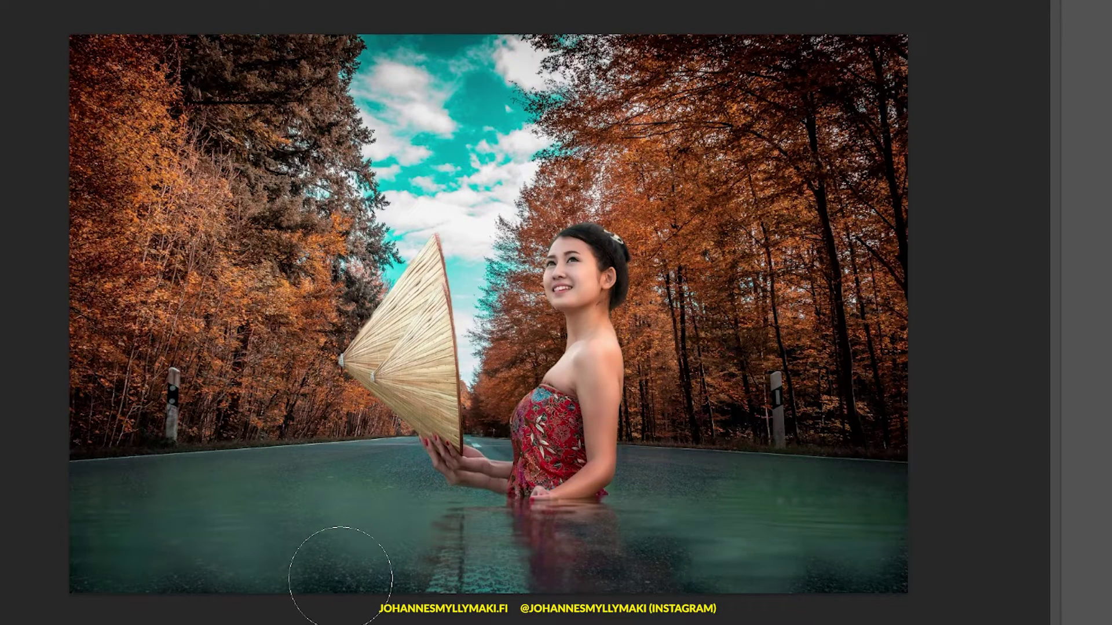
pyautogui.moveTo(330, 585); pyautogui.dragTo(95, 571)
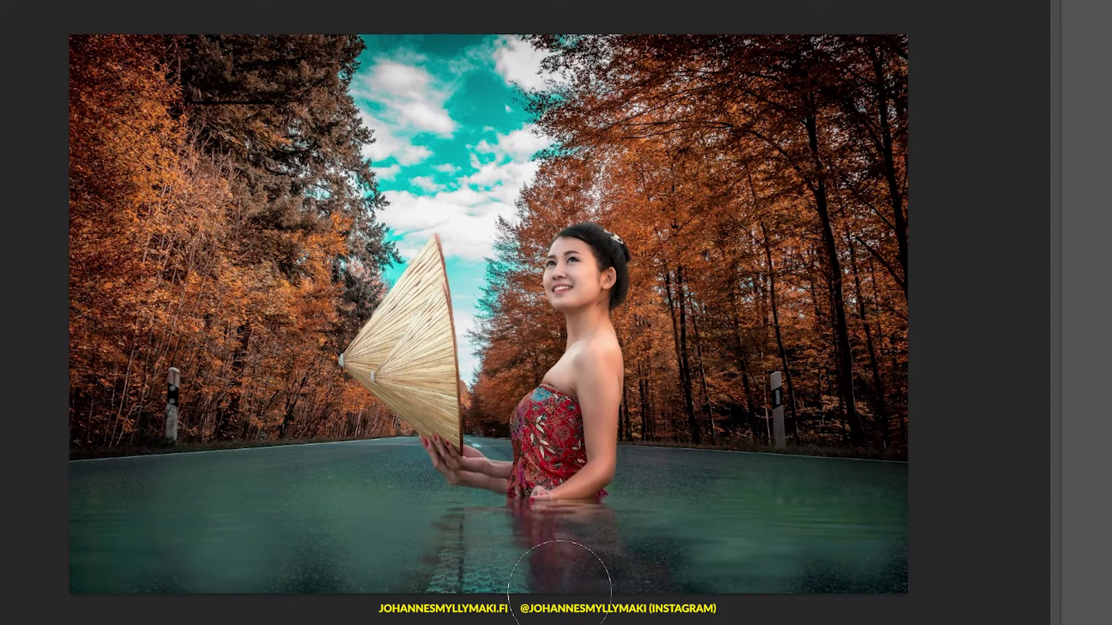
pyautogui.moveTo(355, 586)
pyautogui.mouseDown()
pyautogui.moveTo(303, 575)
pyautogui.moveTo(342, 496)
pyautogui.moveTo(119, 504)
pyautogui.moveTo(278, 558)
pyautogui.mouseUp()
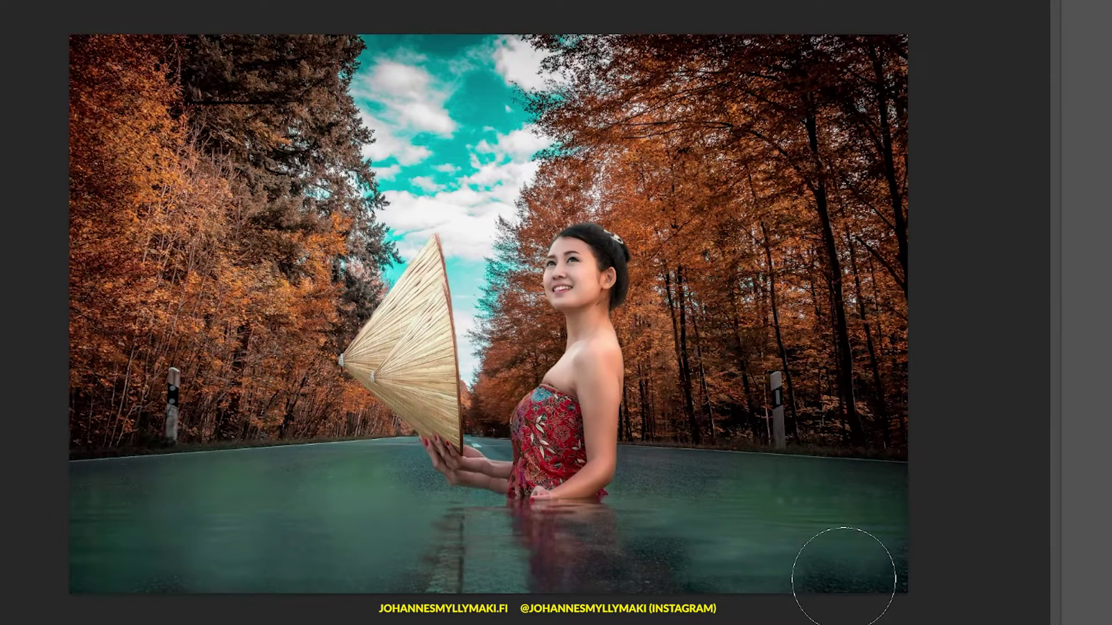
pyautogui.moveTo(882, 576)
pyautogui.mouseDown()
pyautogui.moveTo(695, 489)
pyautogui.moveTo(799, 504)
pyautogui.mouseUp()
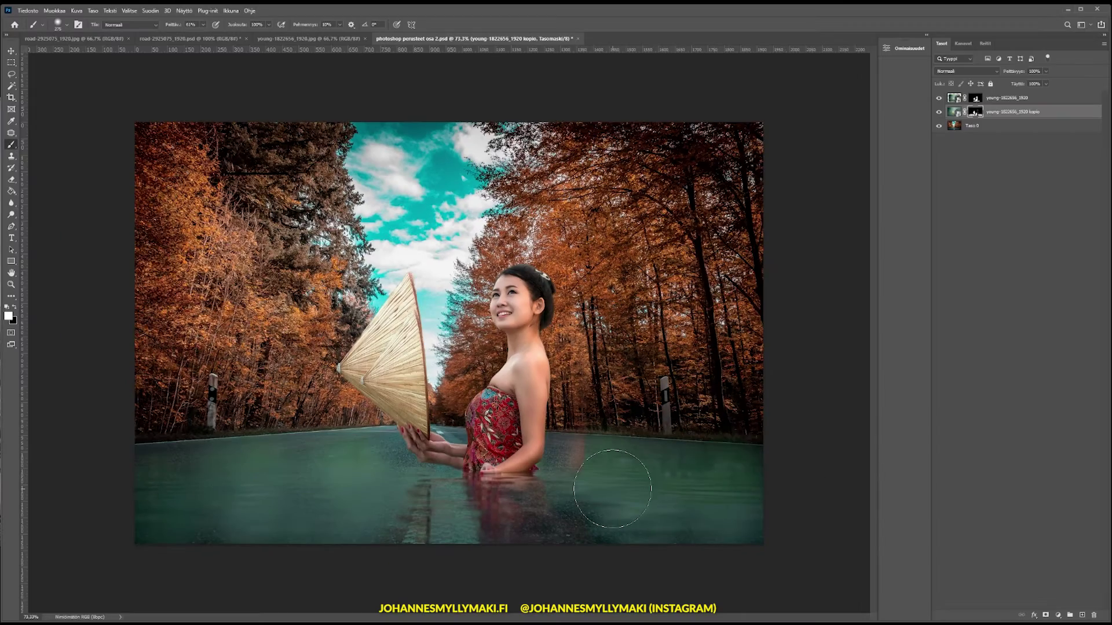
# Paint out the lighter strip beside the arm, then paint white water back across the road
pyautogui.scroll(1, 724, 477)
pyautogui.scroll(1, 712, 478)
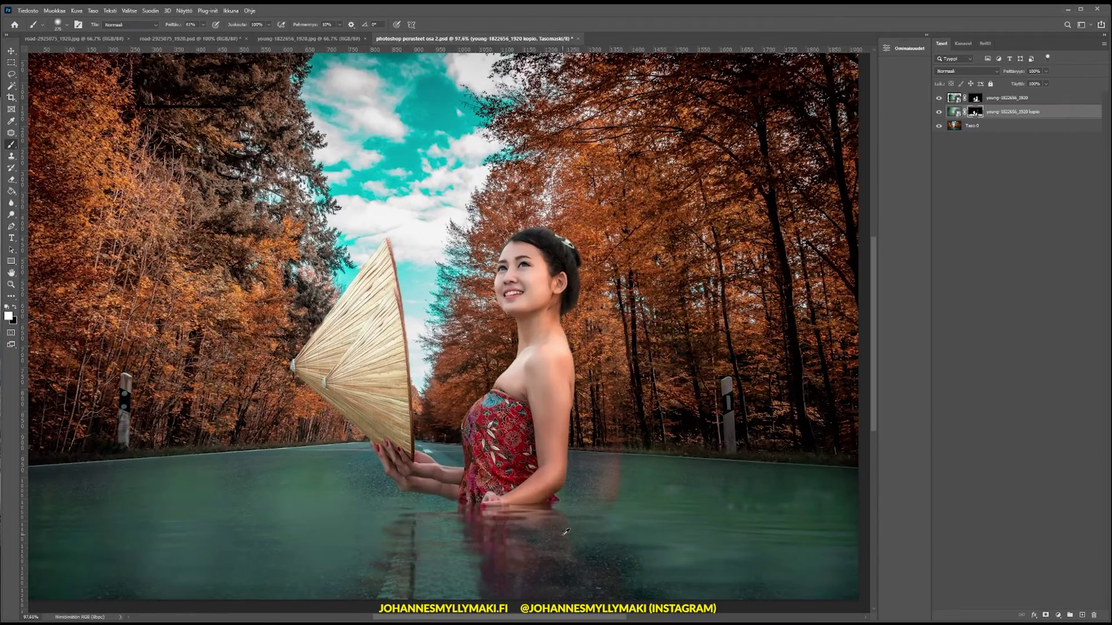
pyautogui.scroll(1, 695, 480)
pyautogui.scroll(1, 747, 499)
pyautogui.scroll(2, 747, 499)
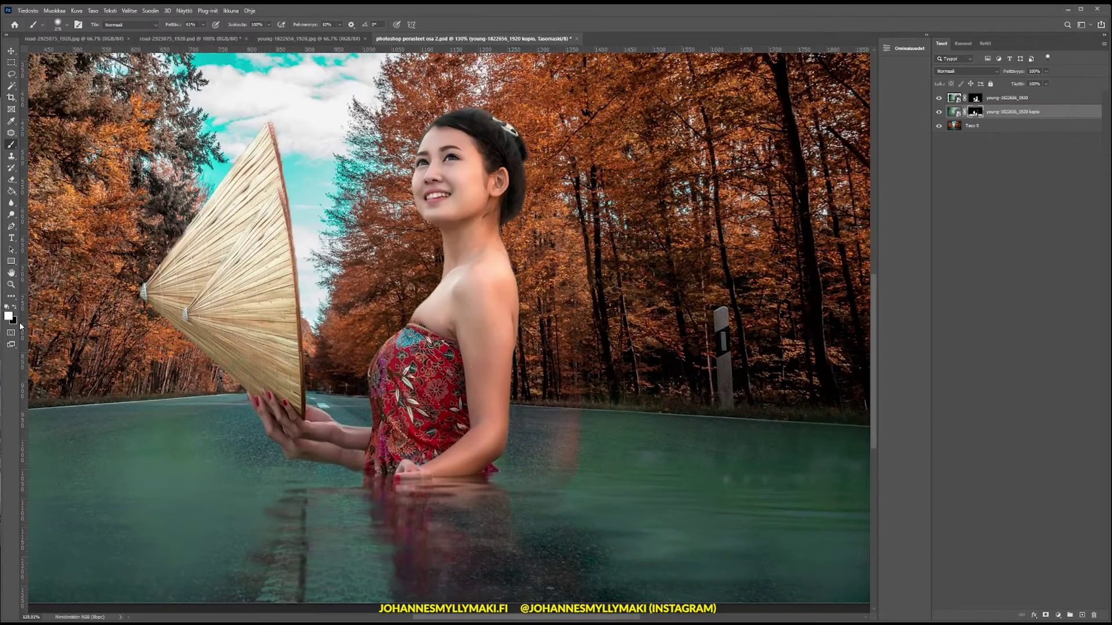
pyautogui.moveTo(559, 422); pyautogui.dragTo(558, 442)
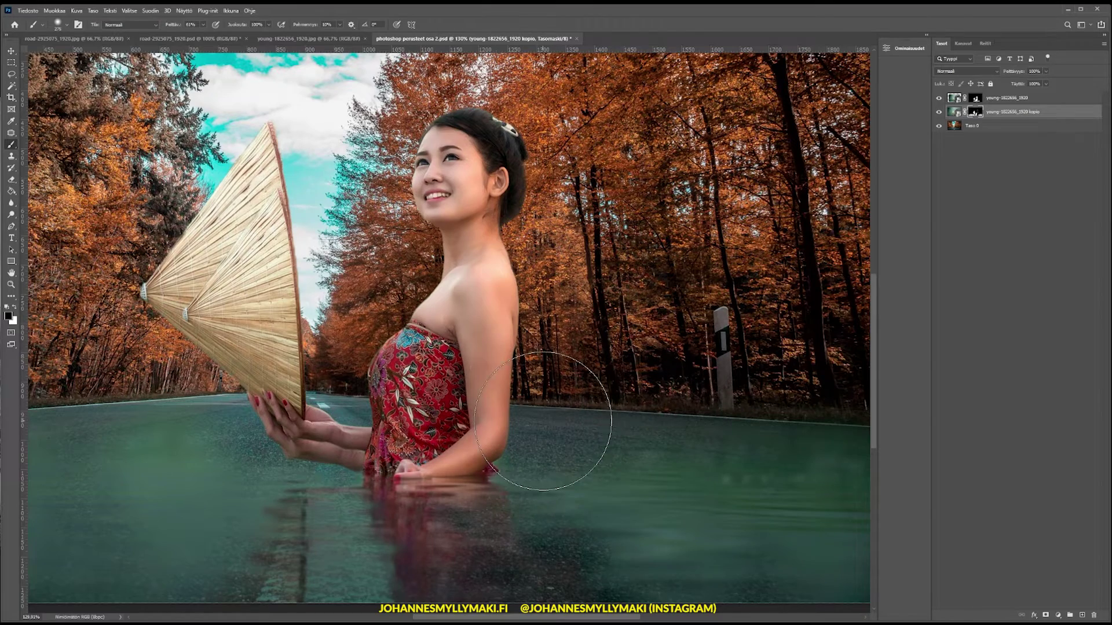
pyautogui.moveTo(607, 449); pyautogui.dragTo(631, 485)
pyautogui.scroll(-1, 608, 459)
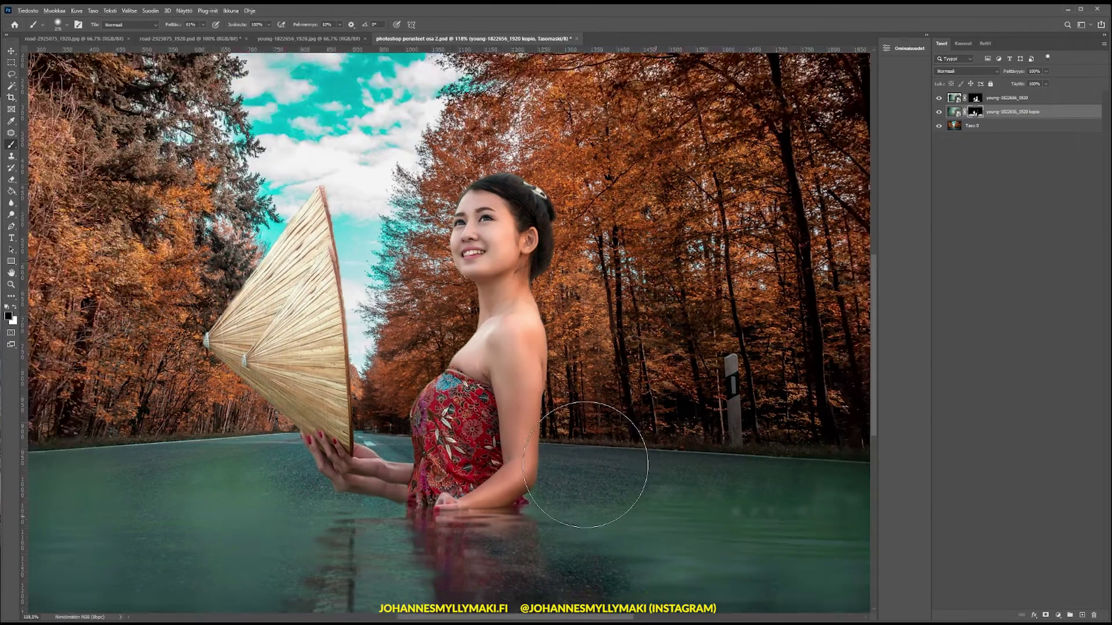
pyautogui.scroll(-2, 588, 461)
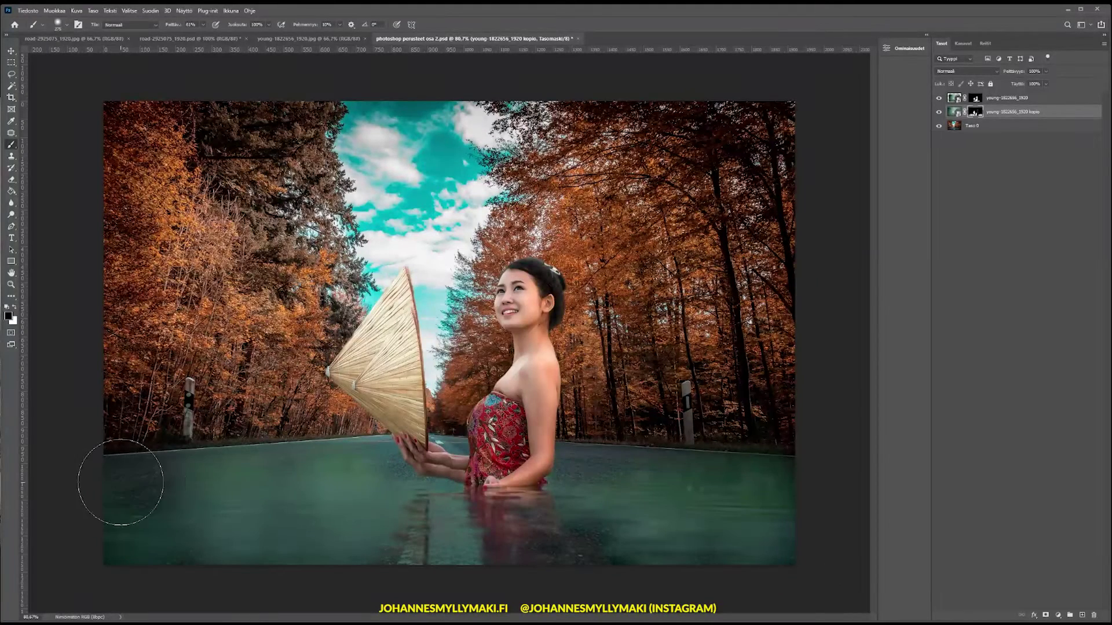
pyautogui.click(14, 307)
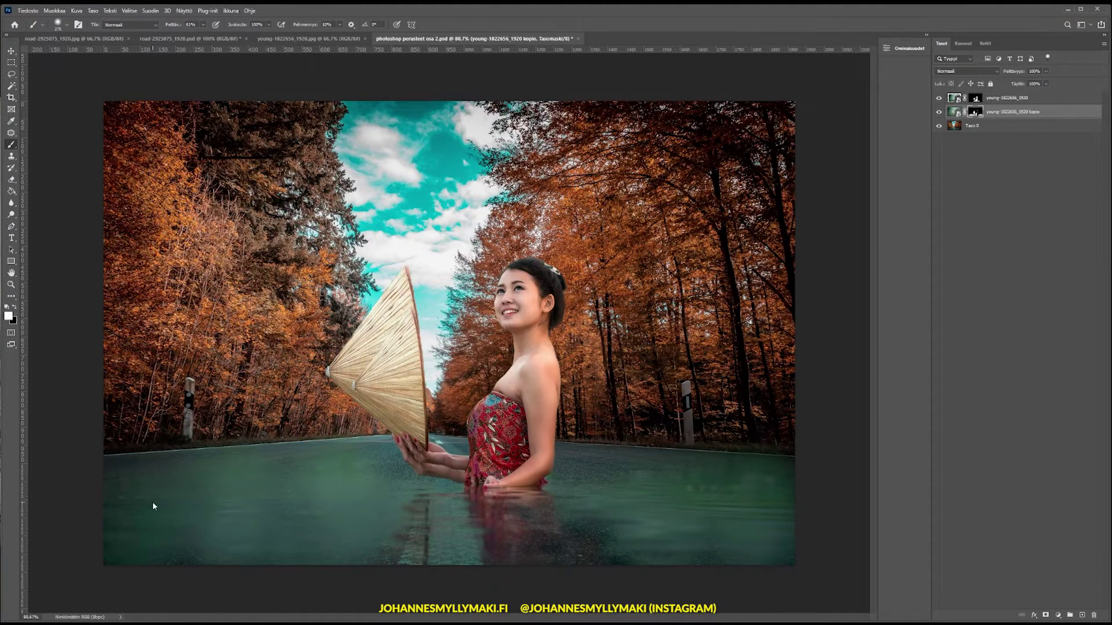
pyautogui.moveTo(262, 475); pyautogui.dragTo(325, 482)
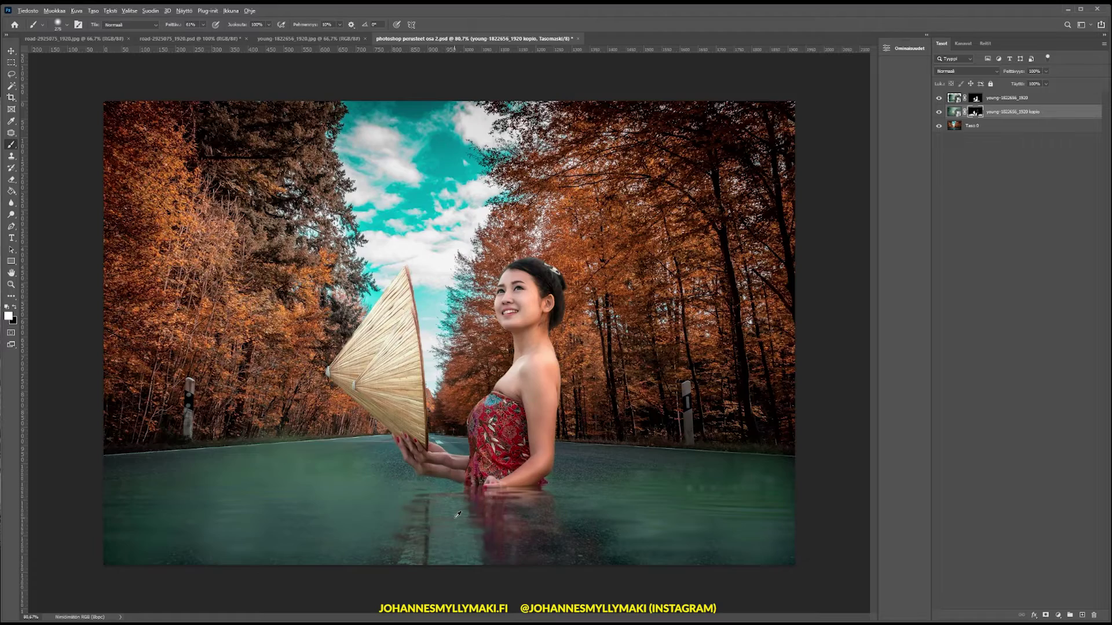
# Paint black on the mask to hide the duplicate hat and tidy the hand, neck and hair edges
pyautogui.scroll(3, 452, 498)
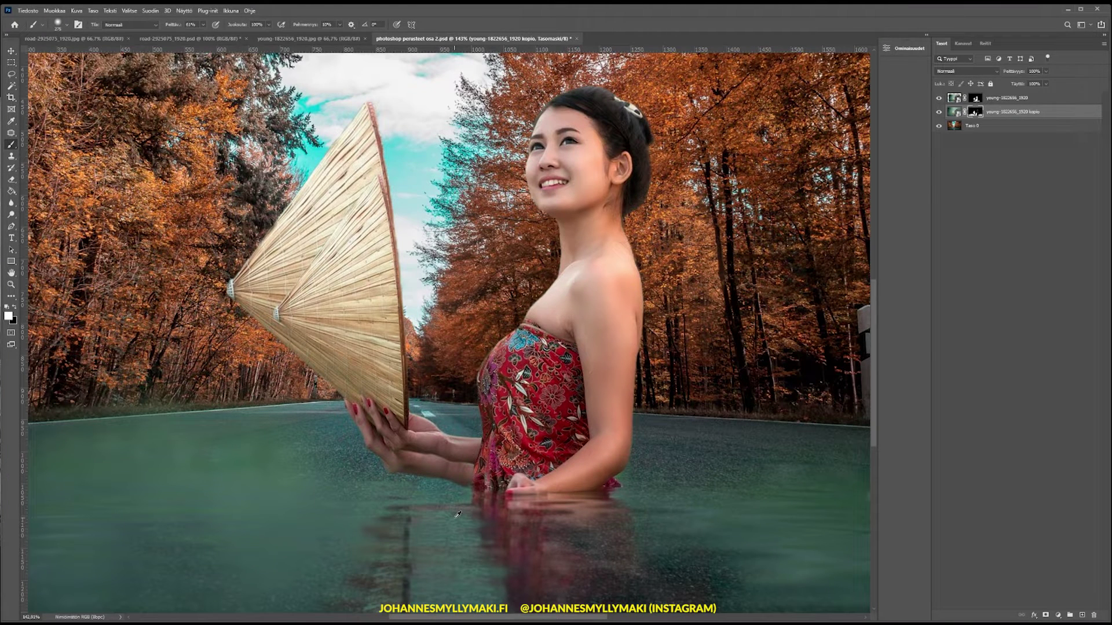
pyautogui.scroll(3, 457, 514)
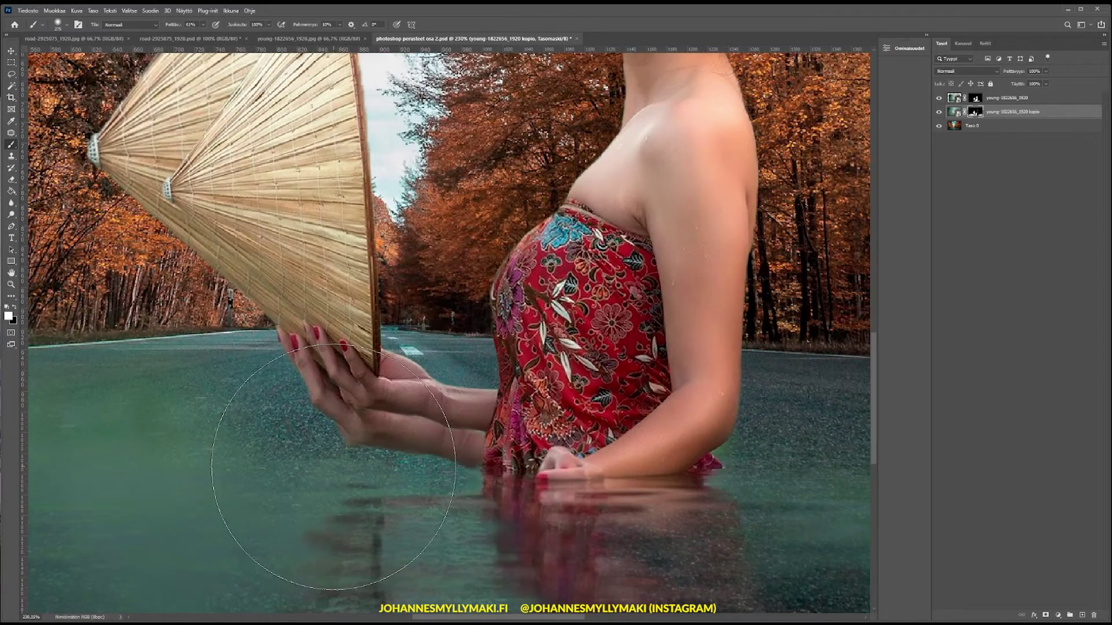
pyautogui.scroll(-3, 257, 145)
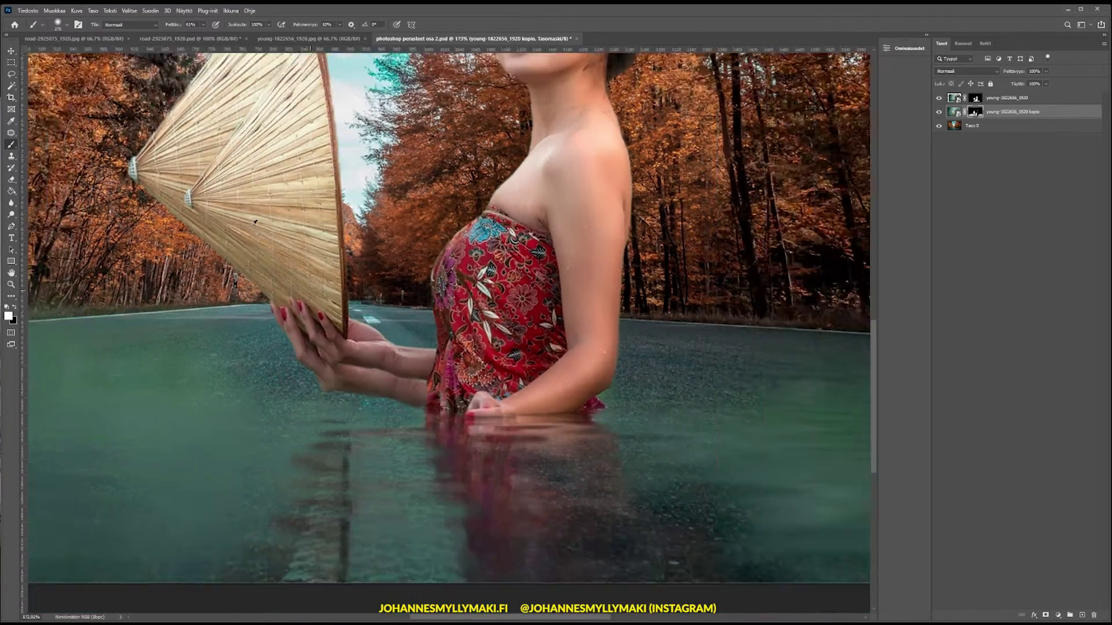
pyautogui.scroll(1, 203, 180)
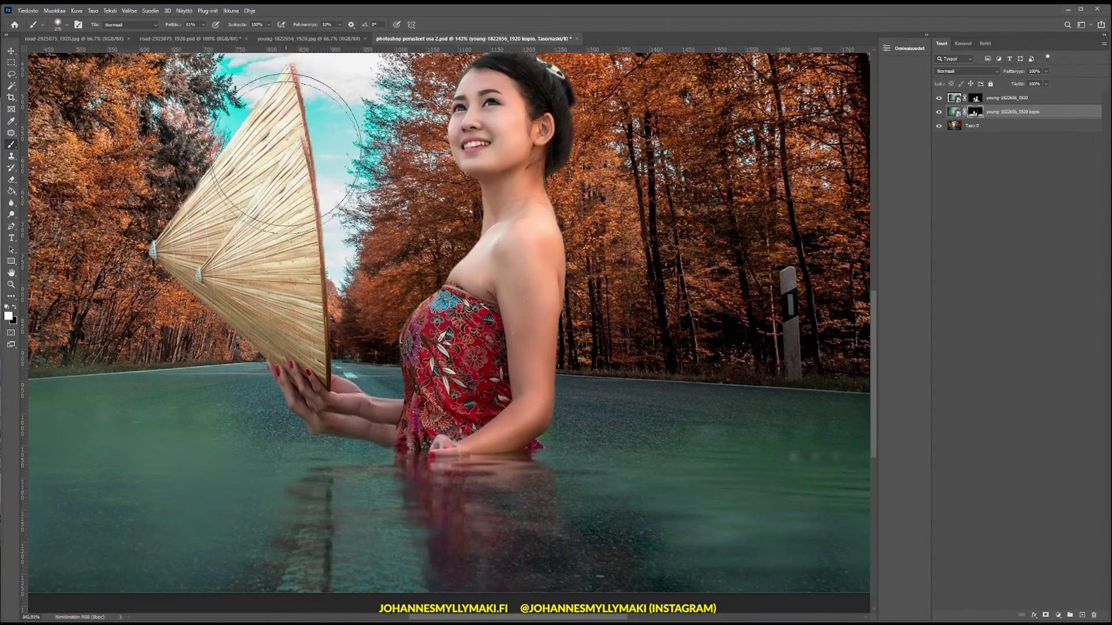
pyautogui.press('x')
pyautogui.moveTo(197, 255)
pyautogui.mouseDown()
pyautogui.moveTo(272, 157)
pyautogui.moveTo(298, 99)
pyautogui.mouseUp()
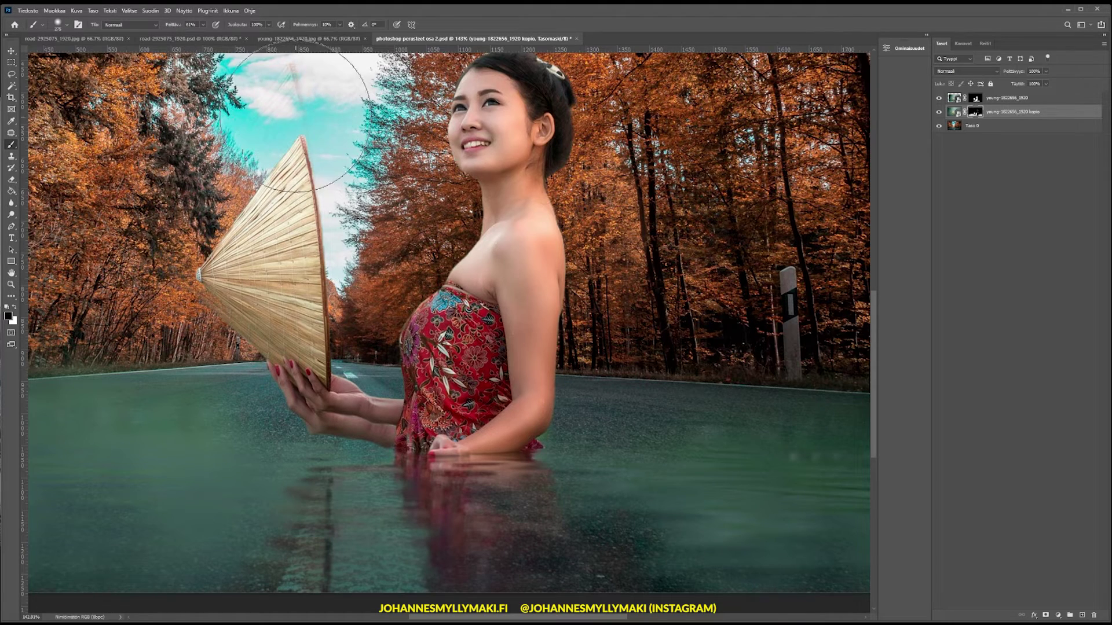
pyautogui.moveTo(198, 244)
pyautogui.mouseDown()
pyautogui.moveTo(323, 338)
pyautogui.moveTo(324, 368)
pyautogui.mouseUp()
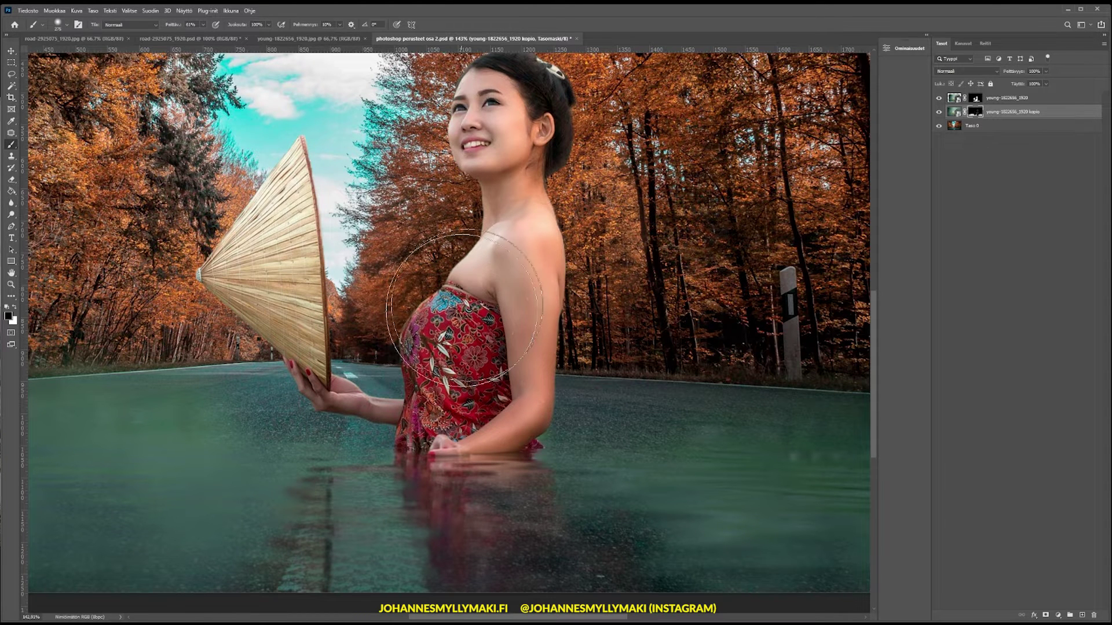
pyautogui.moveTo(464, 345)
pyautogui.mouseDown()
pyautogui.moveTo(508, 133)
pyautogui.moveTo(451, 382)
pyautogui.mouseUp()
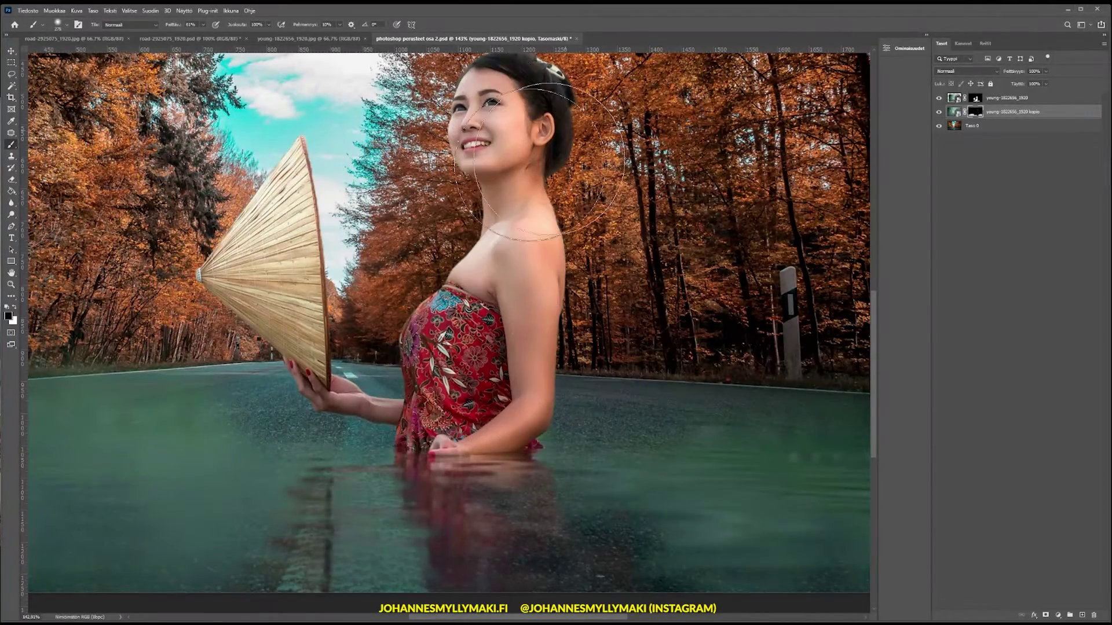
pyautogui.hotkey('ctrl', '0')
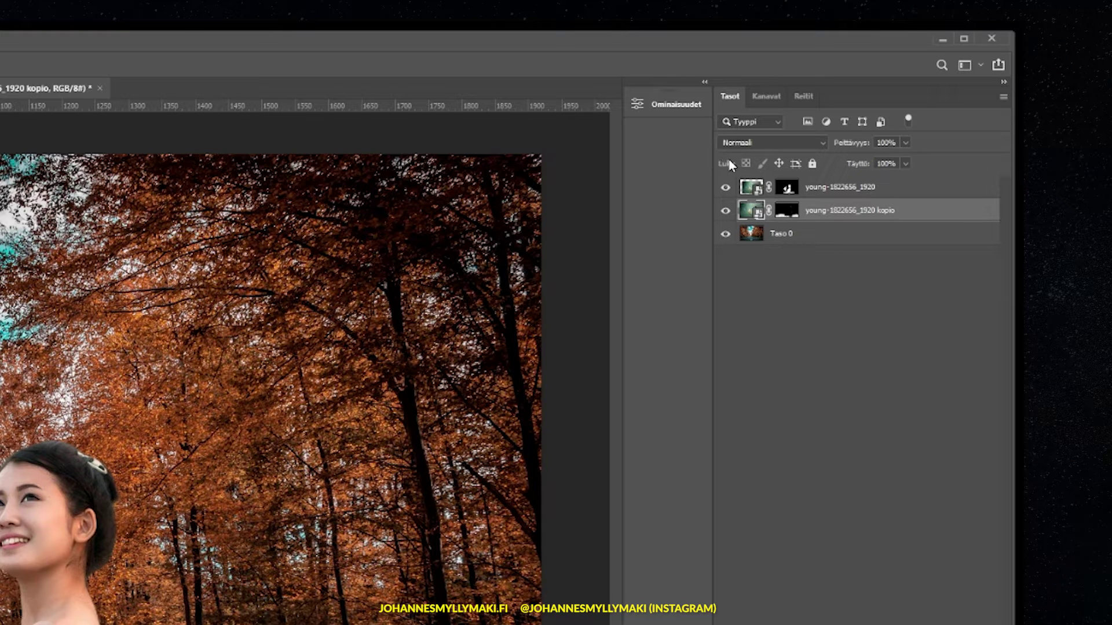
pyautogui.click(776, 143)
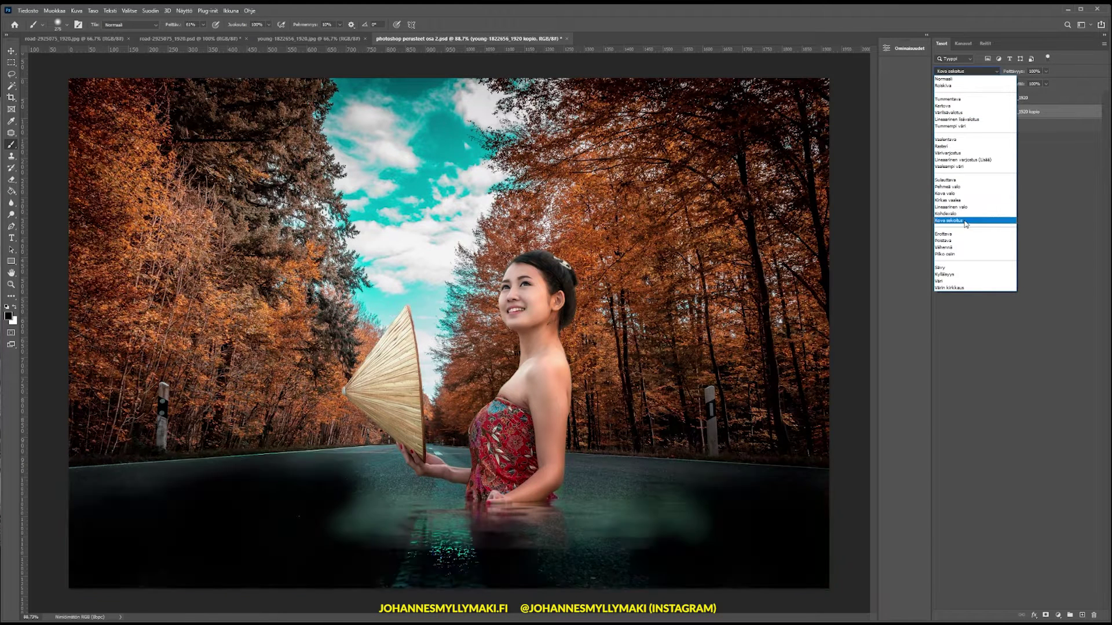
pyautogui.click(976, 79)
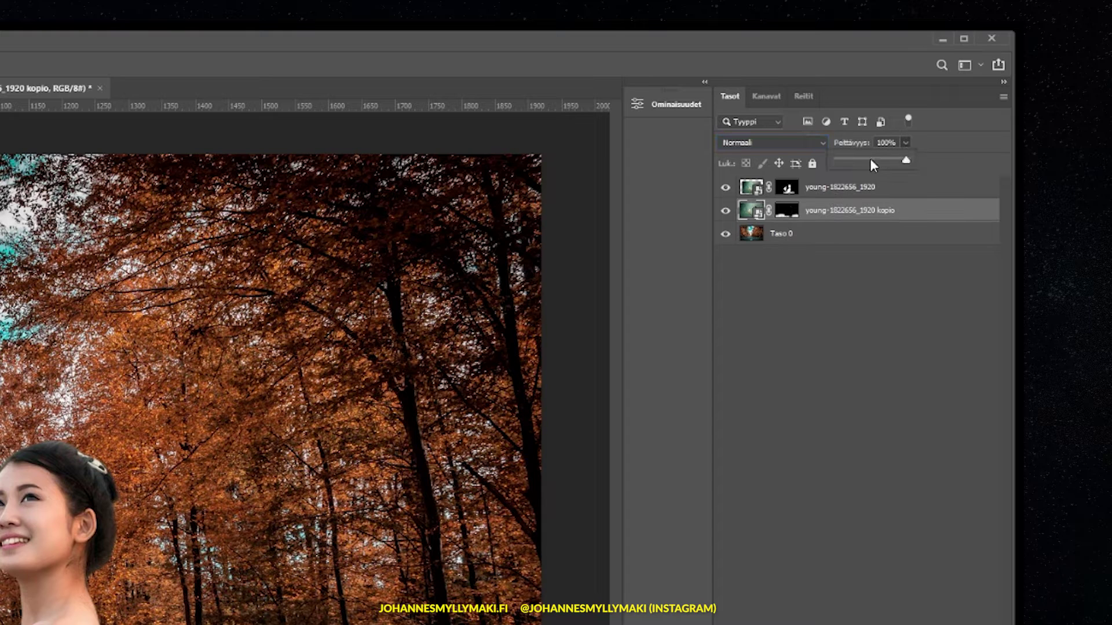
pyautogui.moveTo(852, 160); pyautogui.dragTo(838, 160)
pyautogui.moveTo(842, 162); pyautogui.dragTo(856, 161)
pyautogui.moveTo(1025, 82); pyautogui.dragTo(1045, 84)
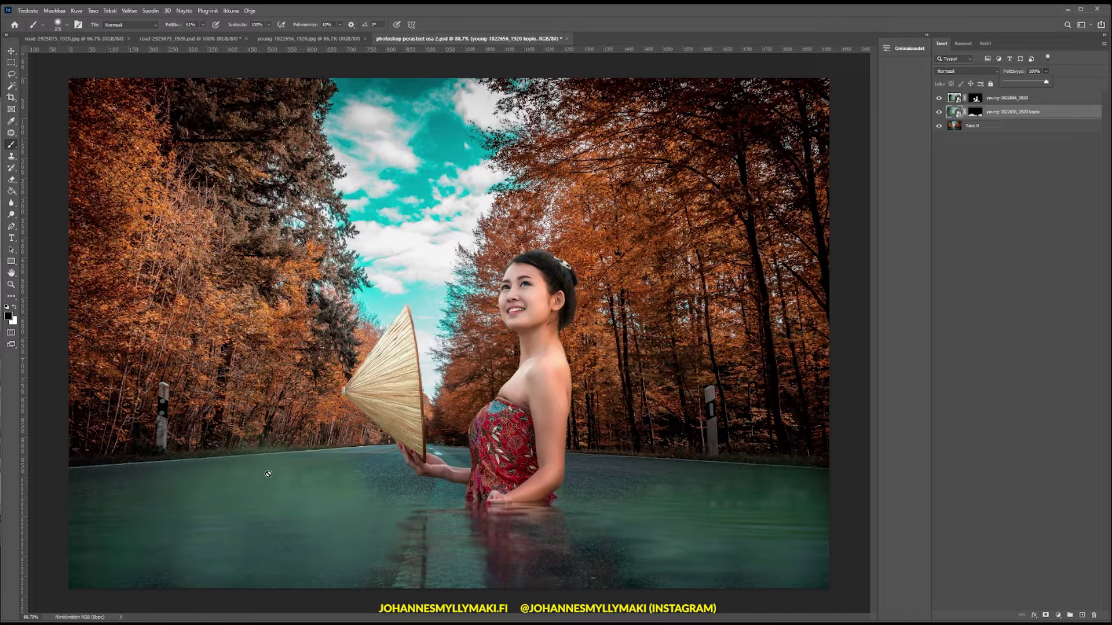
pyautogui.moveTo(1038, 83); pyautogui.dragTo(1039, 85)
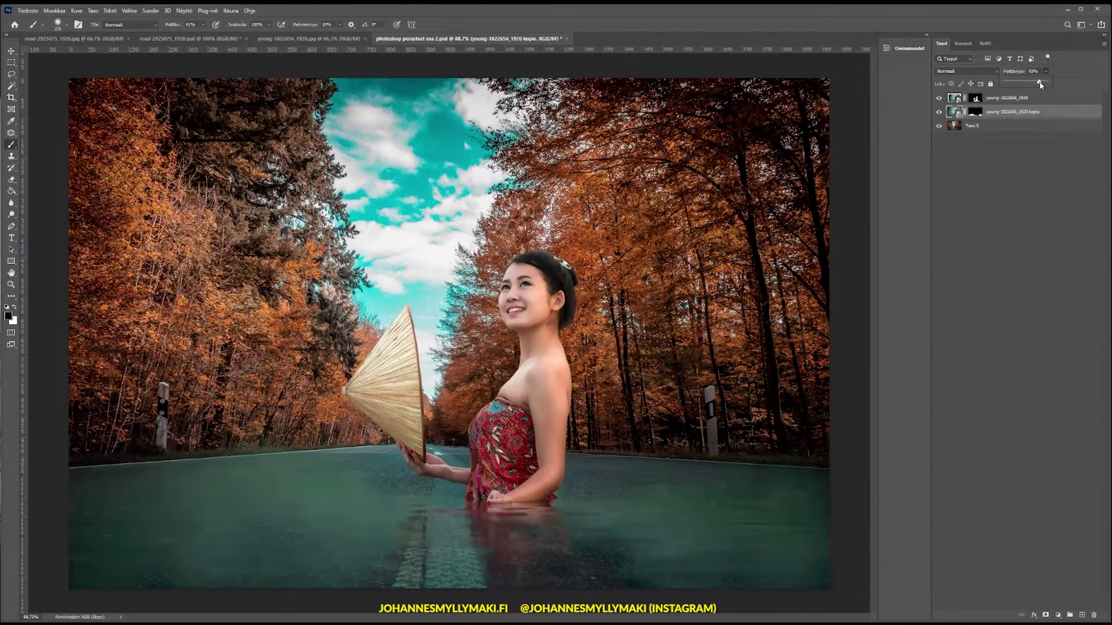
pyautogui.moveTo(1043, 86); pyautogui.dragTo(1041, 86)
pyautogui.moveTo(1041, 84); pyautogui.dragTo(1051, 80)
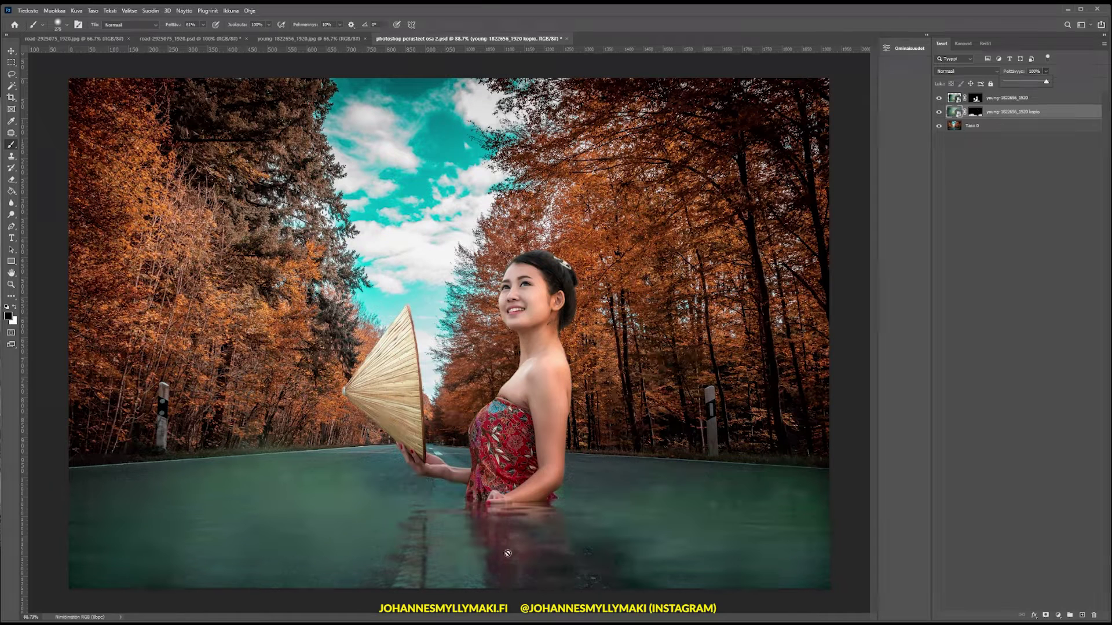
pyautogui.click(1017, 172)
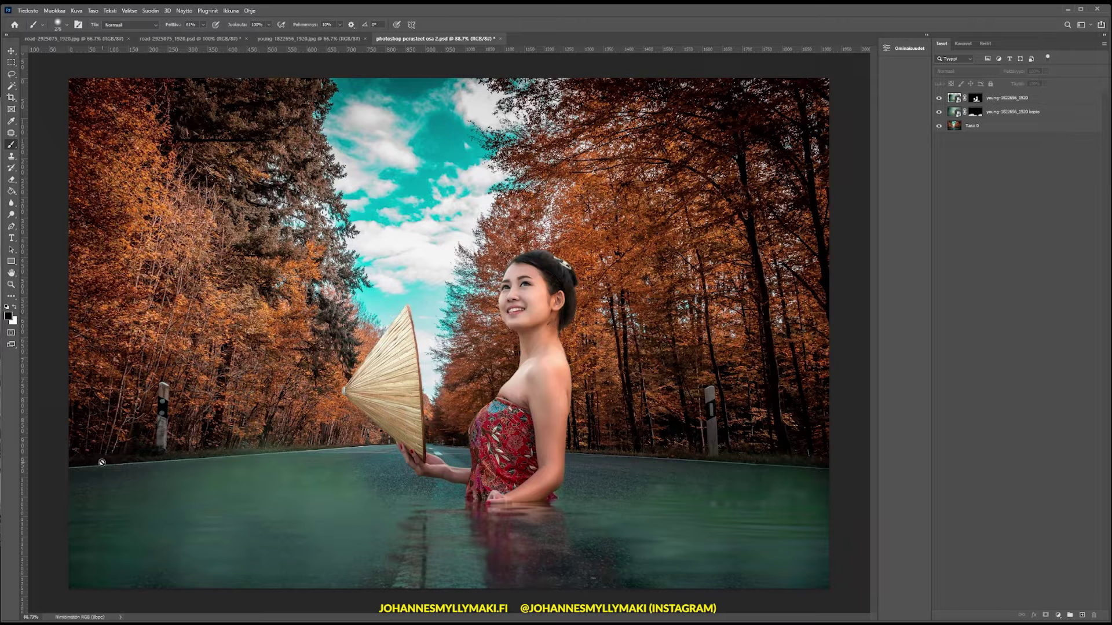
# Add a Selective Color adjustment above the water copy layer with Reds magenta at -46
pyautogui.click(1011, 113)
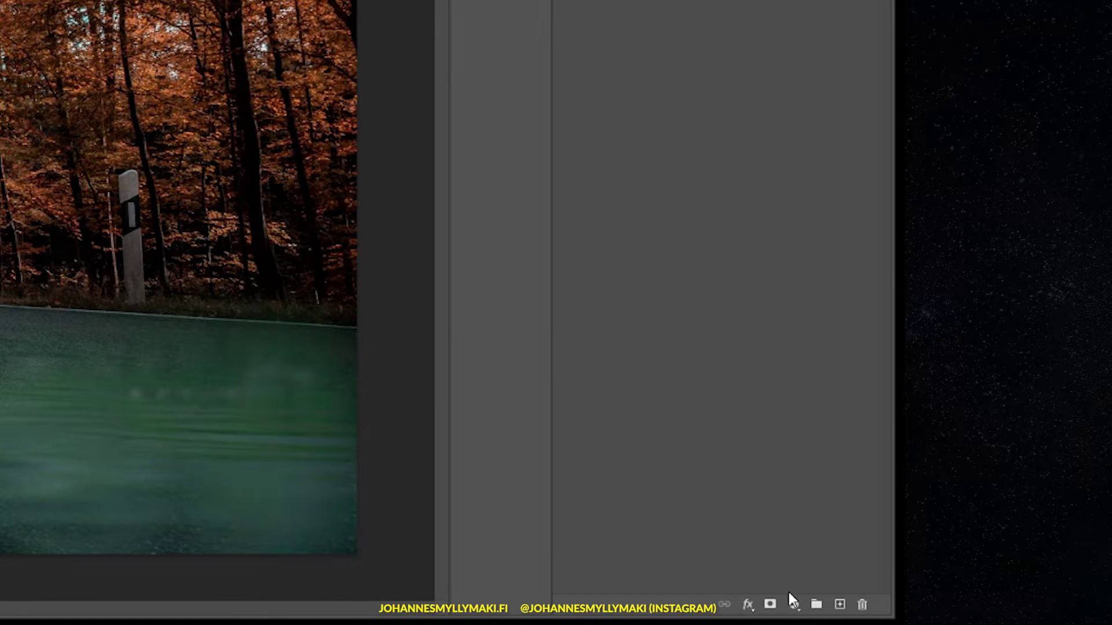
pyautogui.click(793, 603)
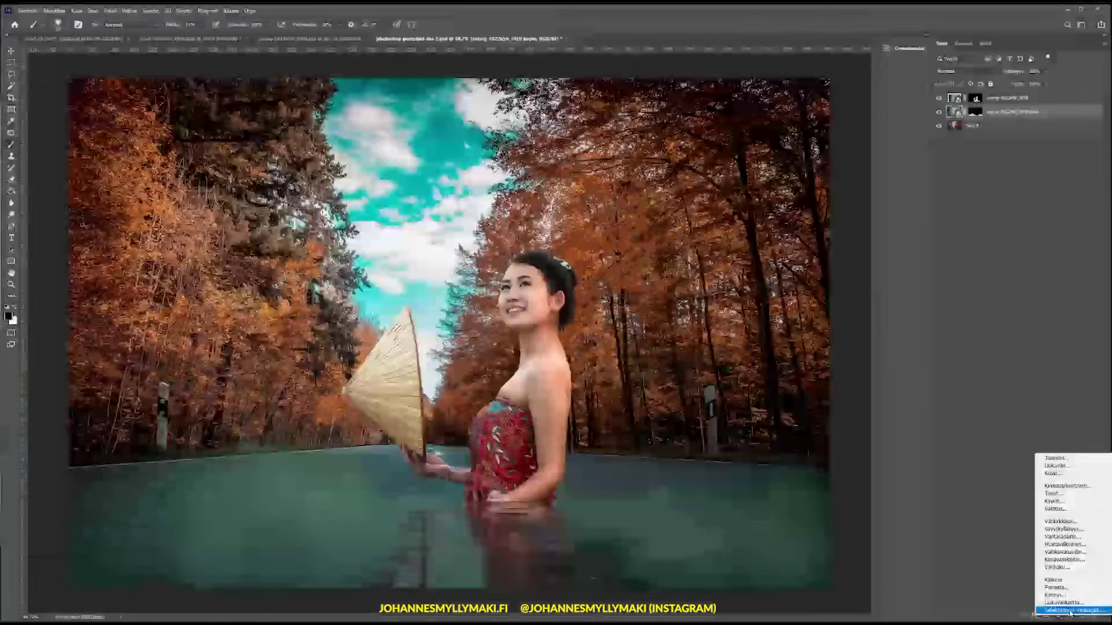
pyautogui.click(818, 597)
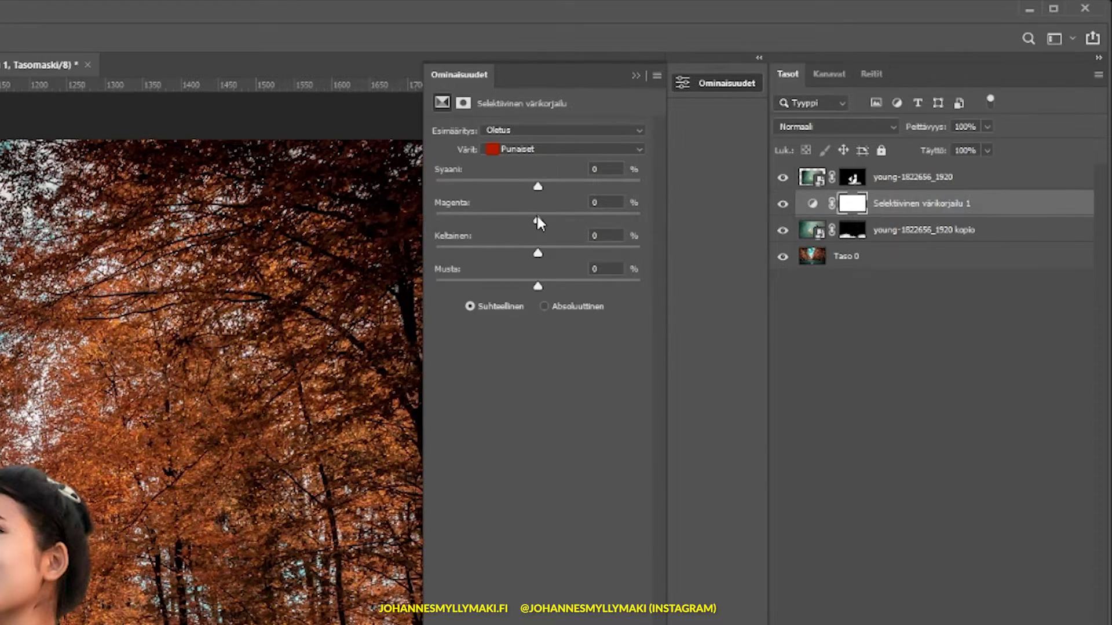
pyautogui.moveTo(537, 221); pyautogui.dragTo(476, 231)
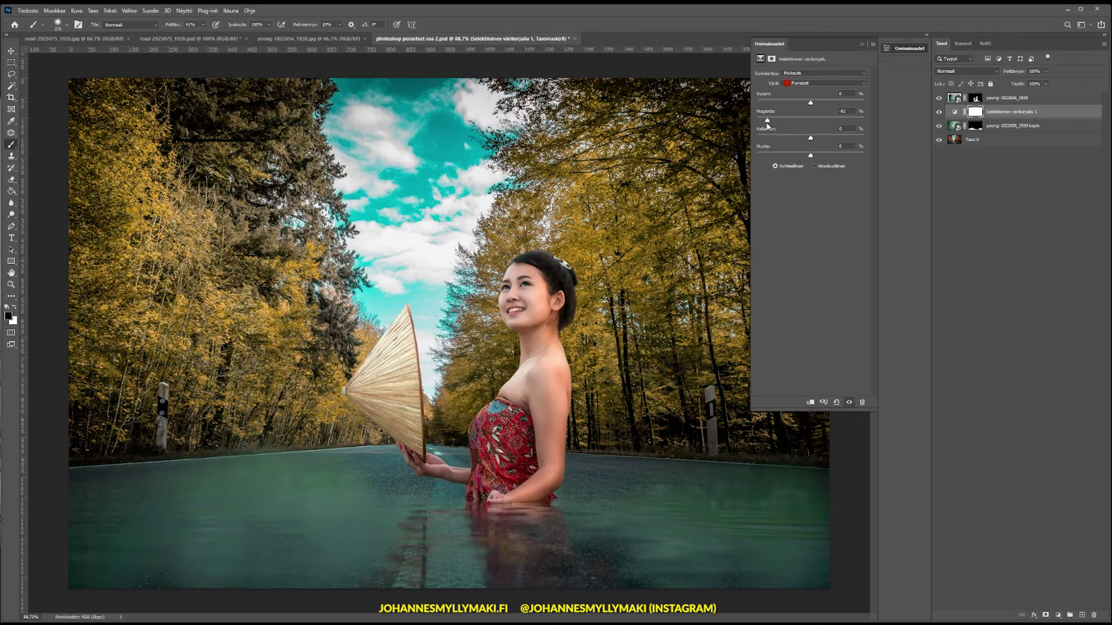
pyautogui.moveTo(767, 125)
pyautogui.mouseDown()
pyautogui.moveTo(826, 127)
pyautogui.moveTo(787, 123)
pyautogui.mouseUp()
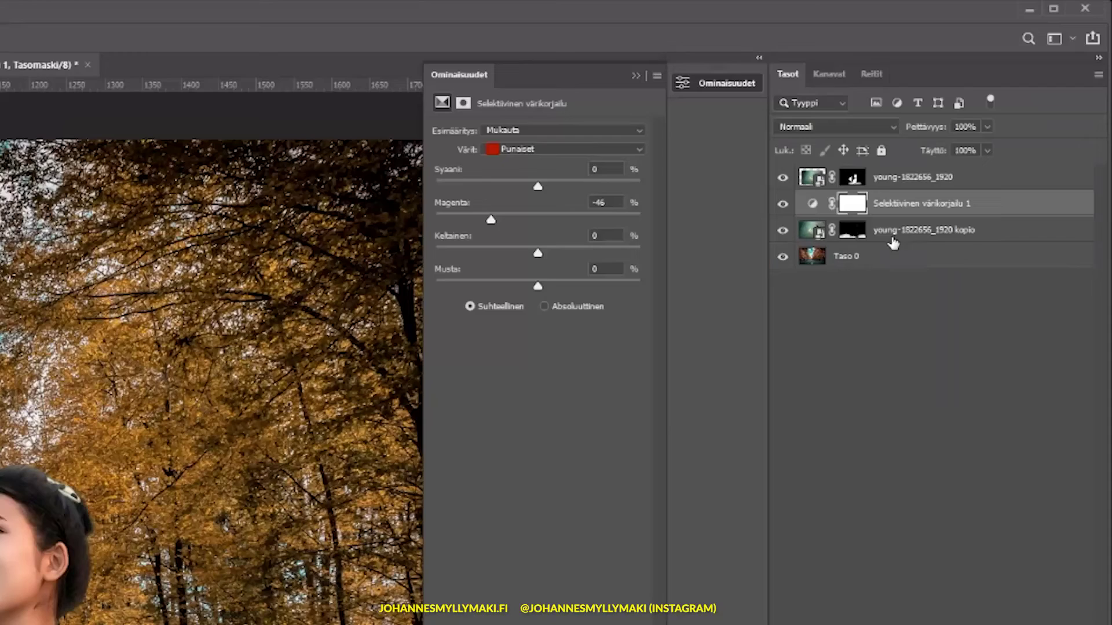
pyautogui.click(912, 234)
pyautogui.click(909, 210)
pyautogui.click(918, 232)
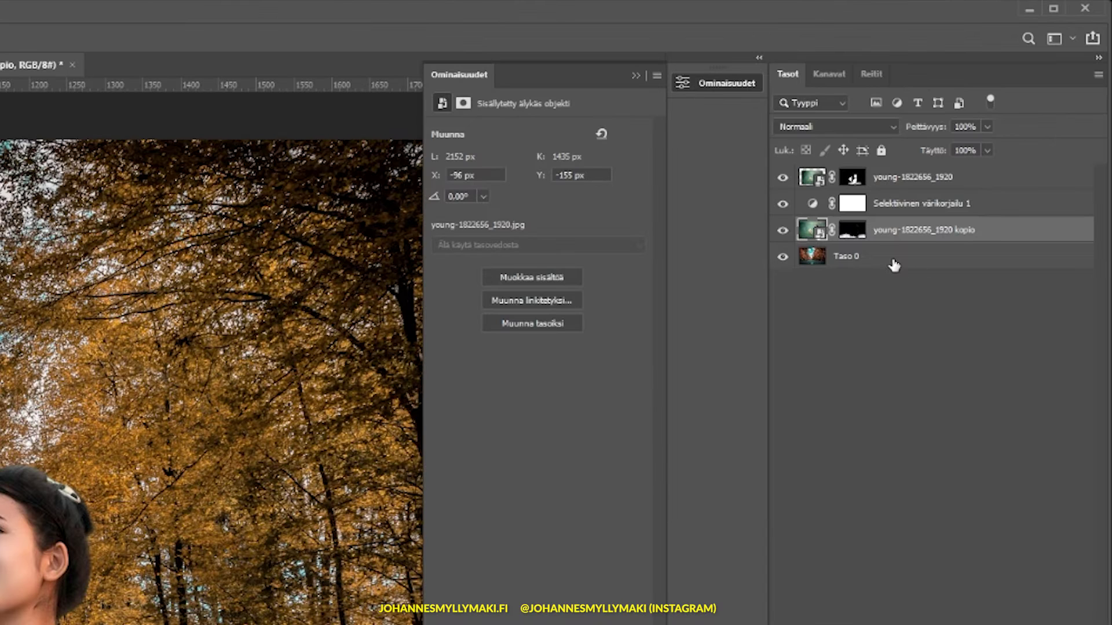
# Clip the Selektiivinen värikorjailu 1 adjustment to the young-1822656_1920 kopio layer beneath it
pyautogui.click(994, 140)
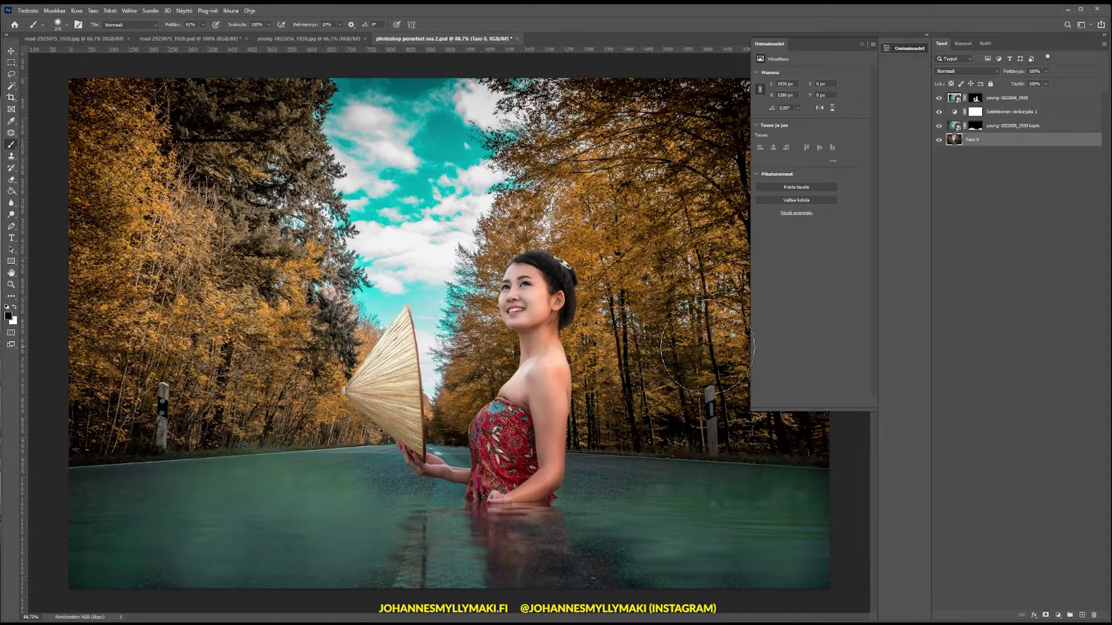
pyautogui.click(998, 113)
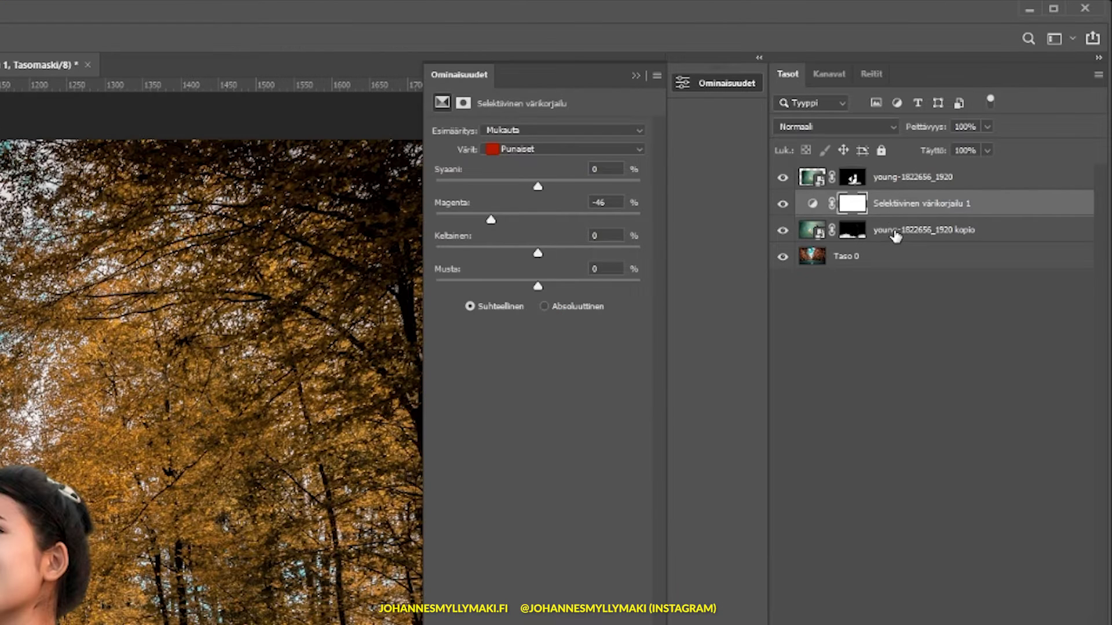
pyautogui.click(998, 127)
pyautogui.click(900, 258)
pyautogui.click(897, 230)
pyautogui.click(899, 208)
pyautogui.click(902, 234)
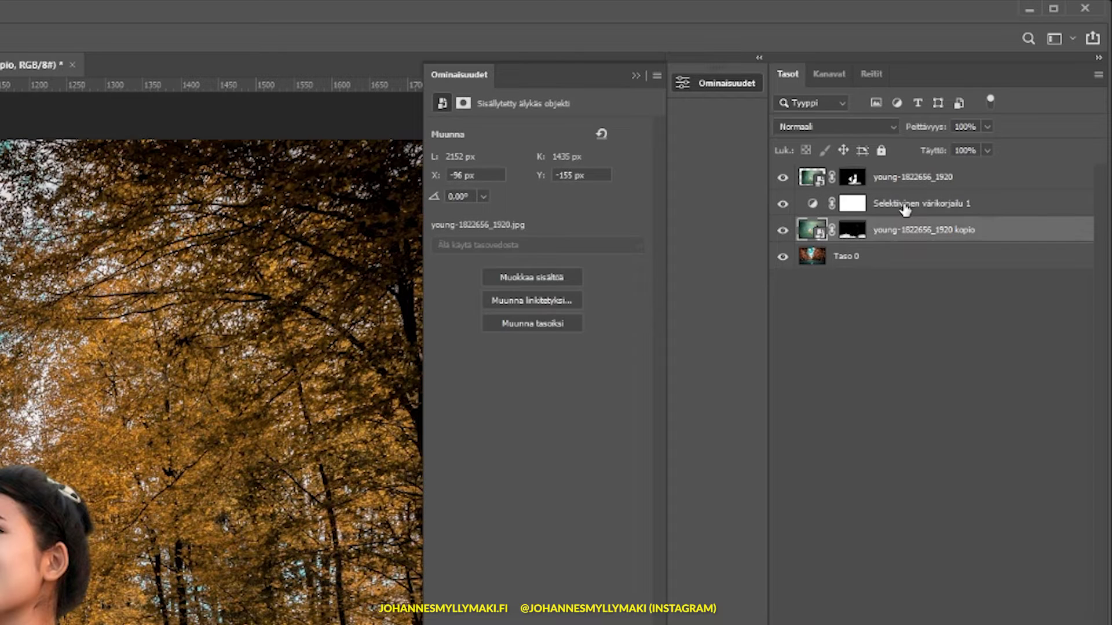
pyautogui.click(905, 209)
pyautogui.rightClick(905, 208)
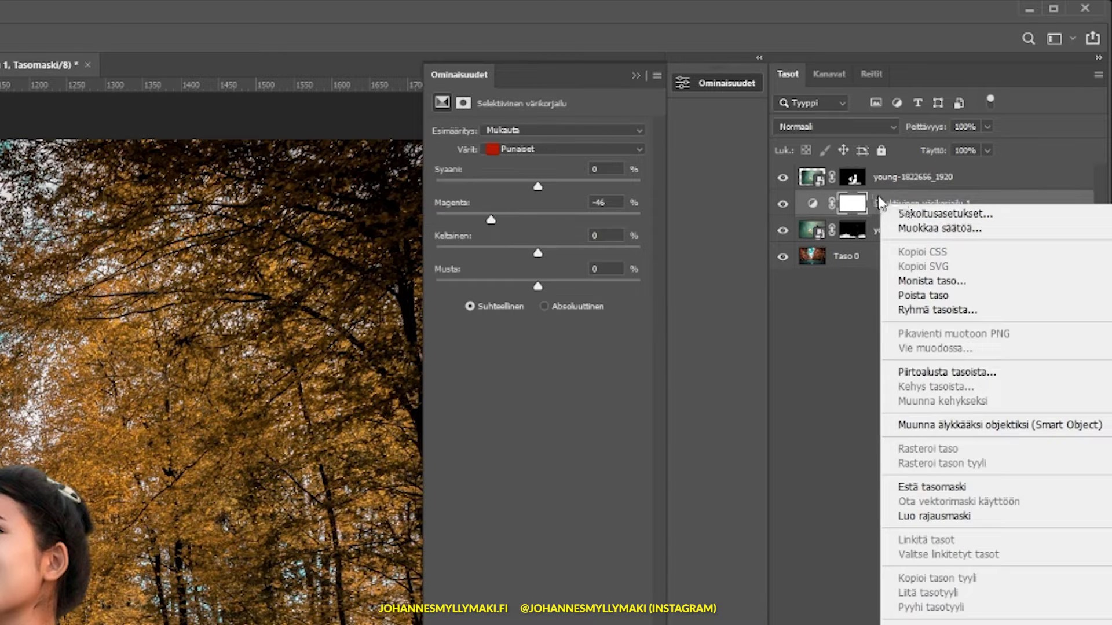
pyautogui.press('Escape')
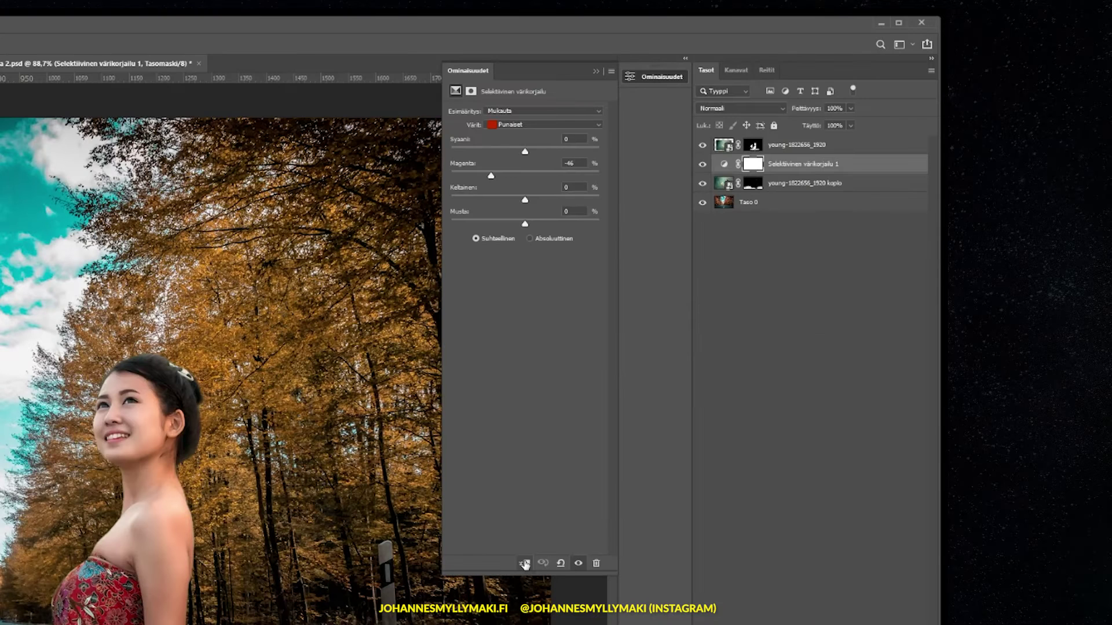
pyautogui.click(525, 564)
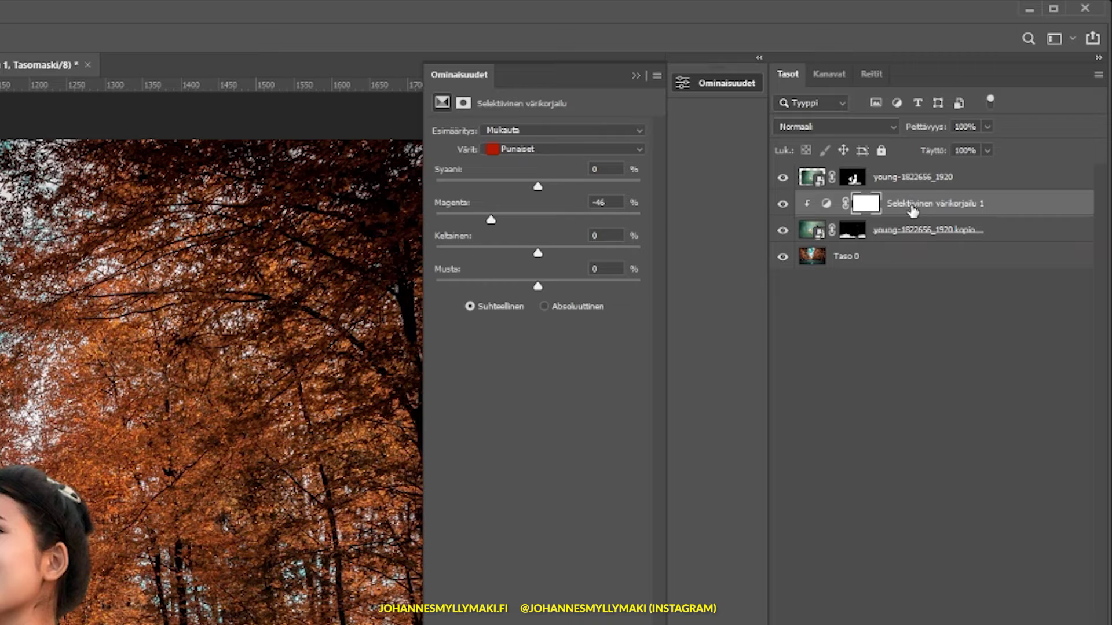
pyautogui.click(915, 232)
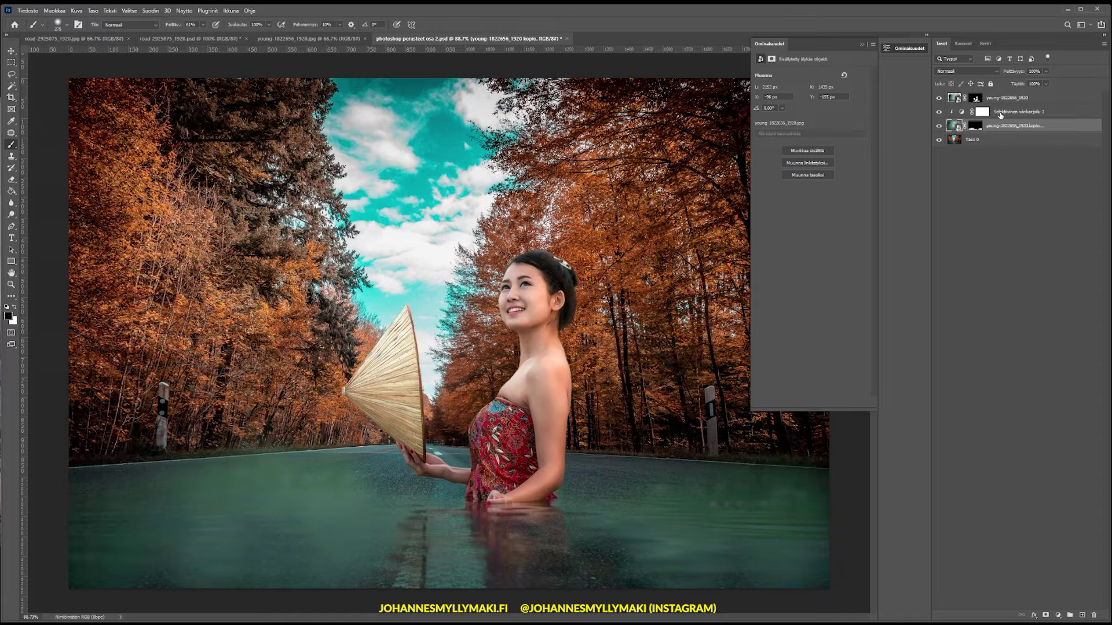
# Set Reds magenta to +29, then raise magenta and lower yellow in the Greens
pyautogui.click(1004, 112)
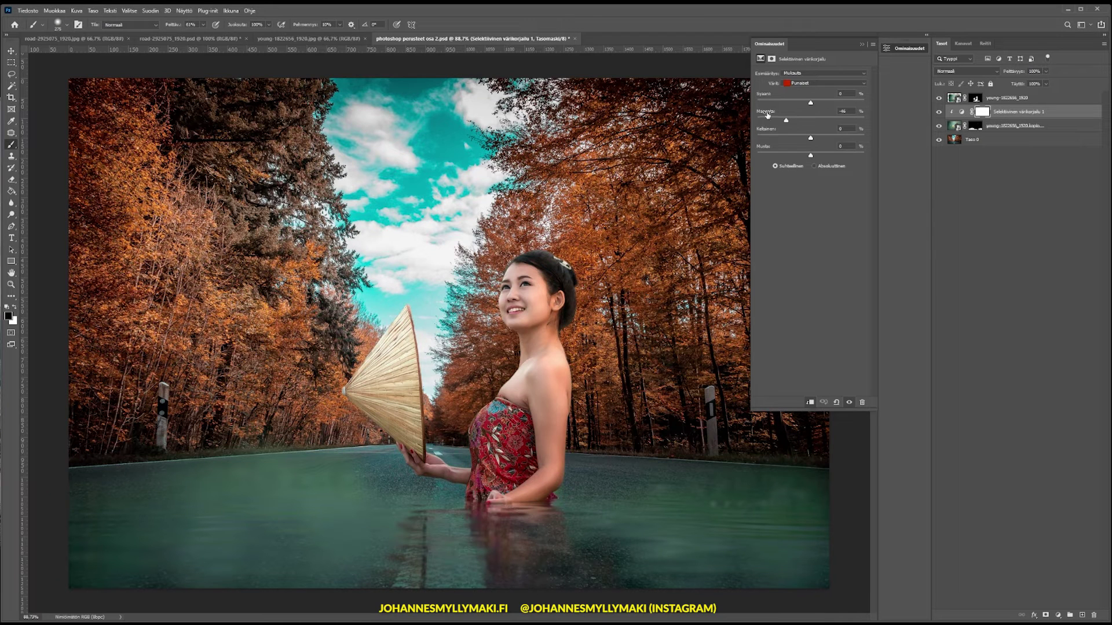
pyautogui.moveTo(821, 121); pyautogui.dragTo(811, 138)
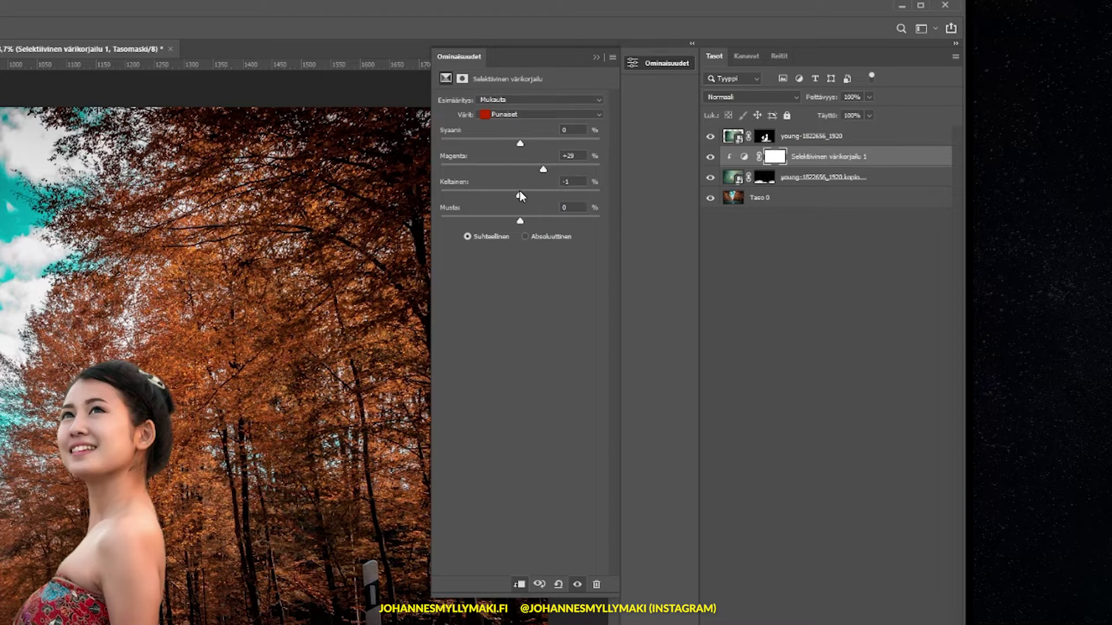
pyautogui.click(509, 114)
pyautogui.click(495, 140)
pyautogui.moveTo(520, 171); pyautogui.dragTo(533, 170)
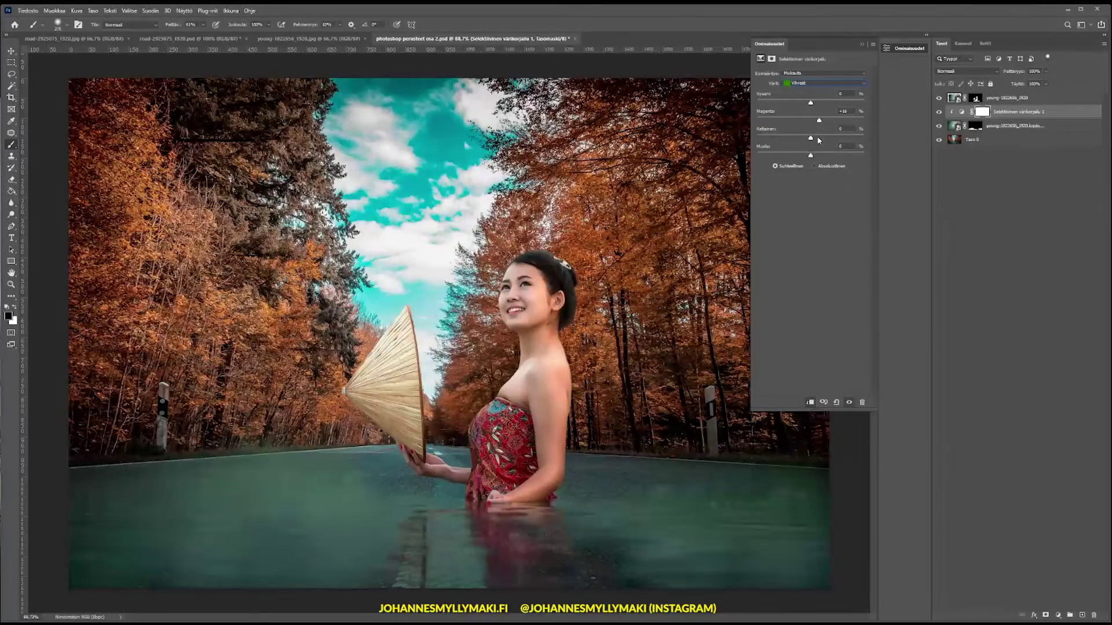
pyautogui.moveTo(805, 141)
pyautogui.mouseDown()
pyautogui.moveTo(767, 139)
pyautogui.moveTo(861, 153)
pyautogui.mouseUp()
pyautogui.moveTo(777, 150); pyautogui.dragTo(782, 151)
# Lighten the Blacks range by lowering its black value
pyautogui.click(804, 83)
pyautogui.click(799, 149)
pyautogui.moveTo(811, 156); pyautogui.dragTo(805, 155)
pyautogui.click(793, 155)
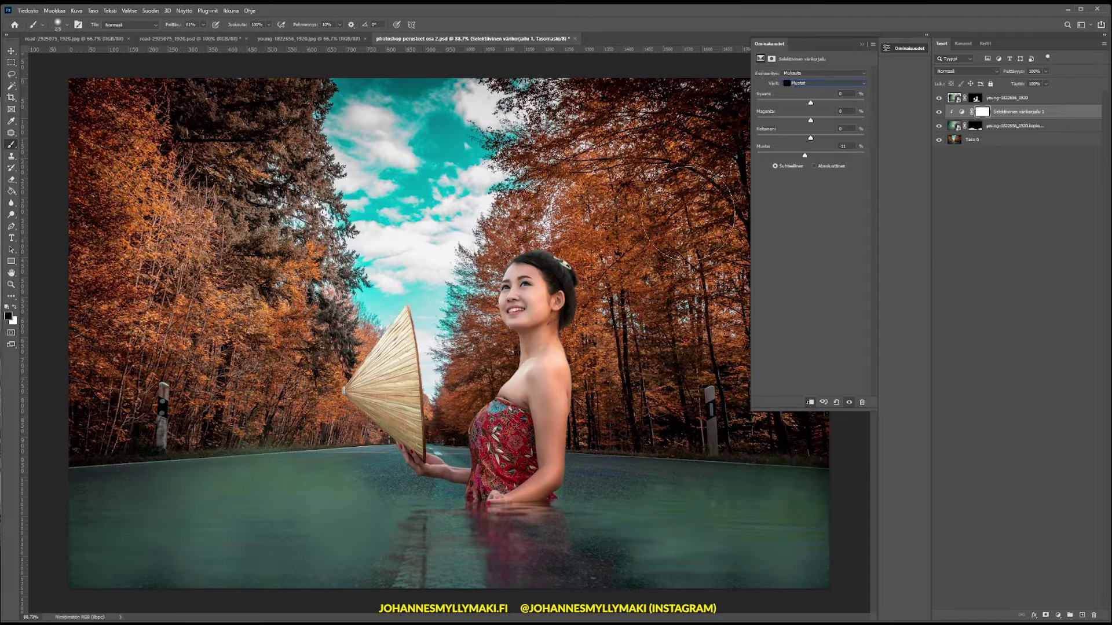
pyautogui.click(958, 141)
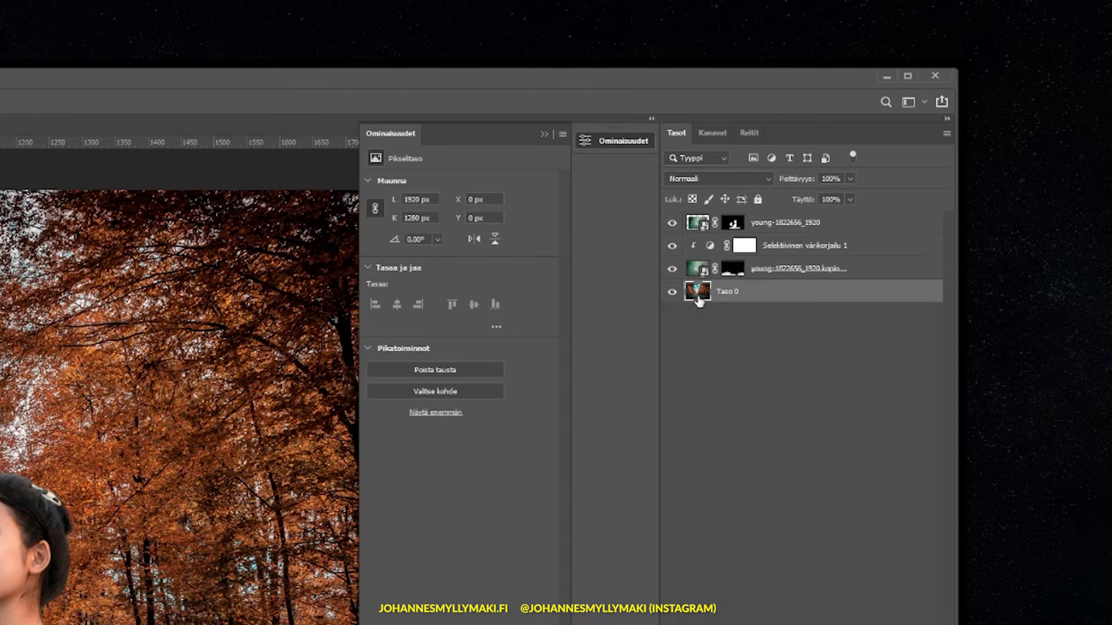
# Lower the selective colour's initial range black to -44 and the Neutrals' black to -18
pyautogui.click(791, 249)
pyautogui.moveTo(449, 318)
pyautogui.mouseDown()
pyautogui.moveTo(421, 319)
pyautogui.moveTo(818, 160)
pyautogui.moveTo(789, 141)
pyautogui.moveTo(825, 140)
pyautogui.moveTo(801, 142)
pyautogui.moveTo(798, 120)
pyautogui.moveTo(812, 125)
pyautogui.moveTo(804, 102)
pyautogui.moveTo(817, 110)
pyautogui.mouseUp()
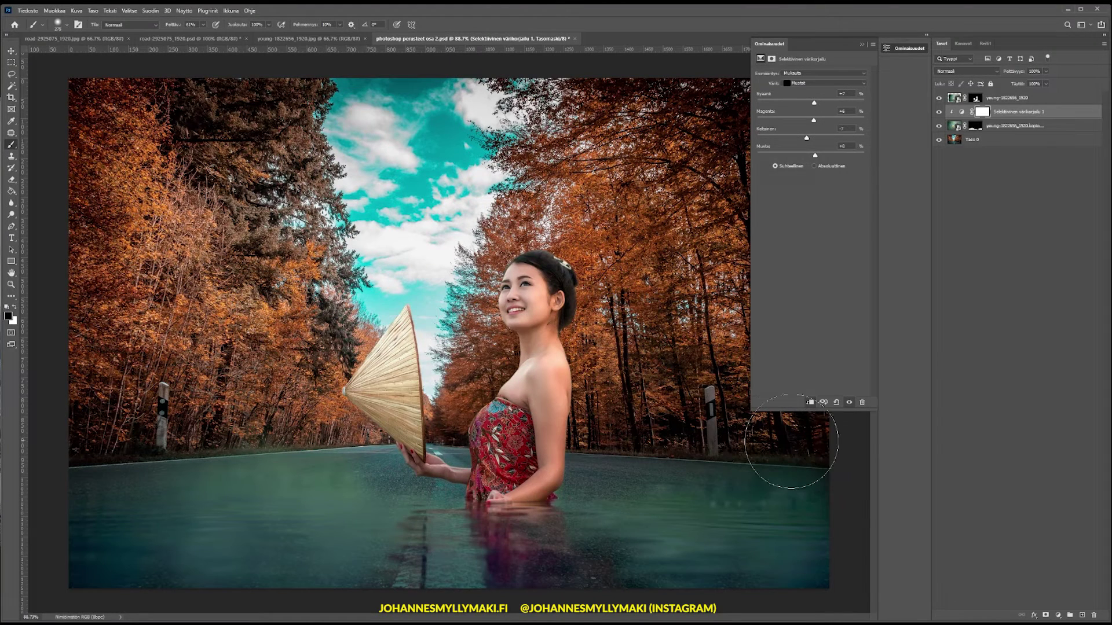
pyautogui.click(805, 82)
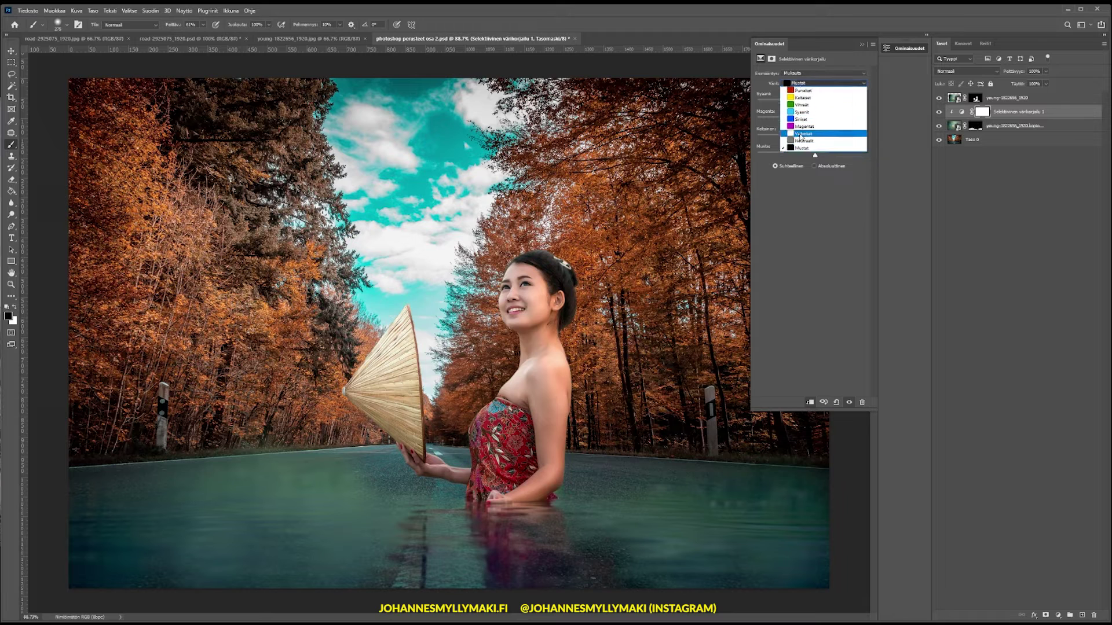
pyautogui.click(803, 143)
pyautogui.moveTo(810, 154)
pyautogui.mouseDown()
pyautogui.moveTo(796, 138)
pyautogui.moveTo(807, 142)
pyautogui.moveTo(804, 107)
pyautogui.moveTo(817, 110)
pyautogui.mouseUp()
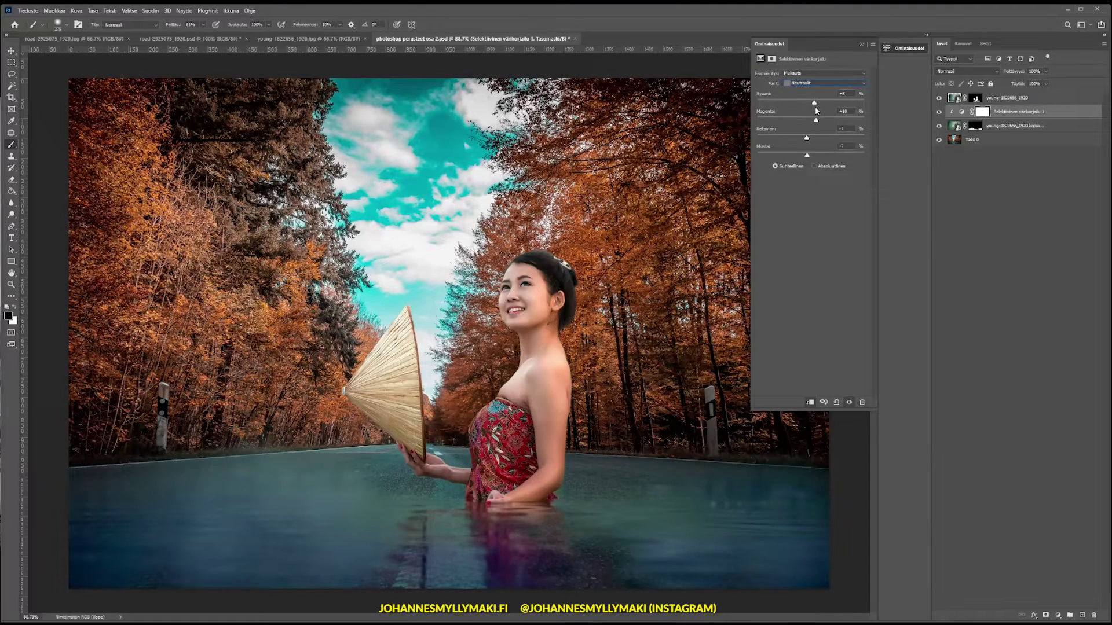
# Review Whites and Reds, then cut magenta, add cyan and lighten black in the Cyans
pyautogui.click(813, 84)
pyautogui.click(805, 134)
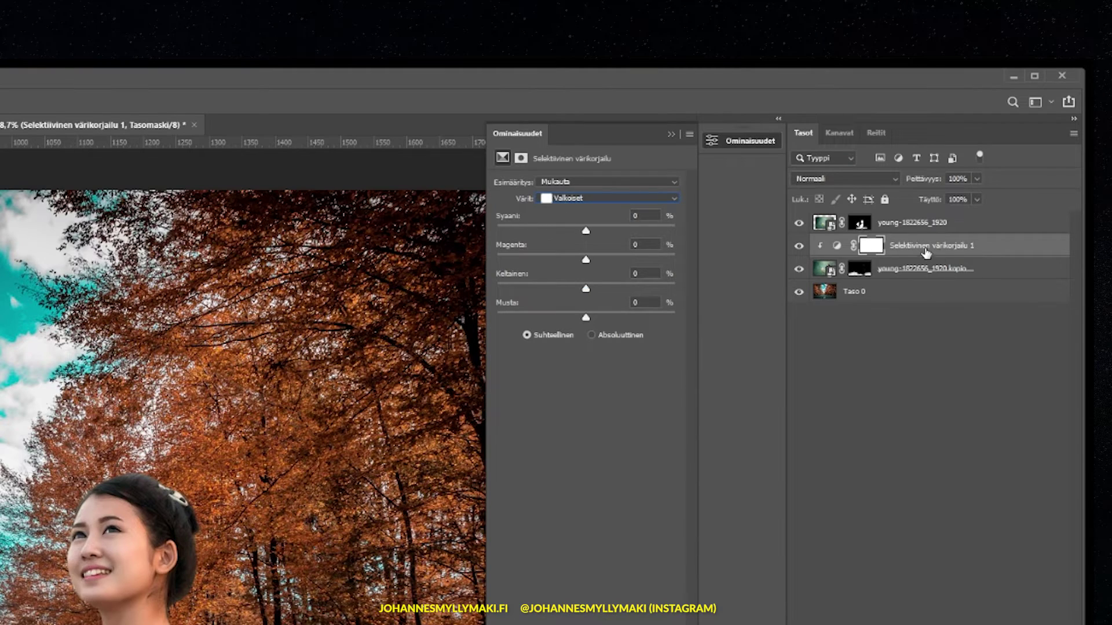
pyautogui.click(598, 201)
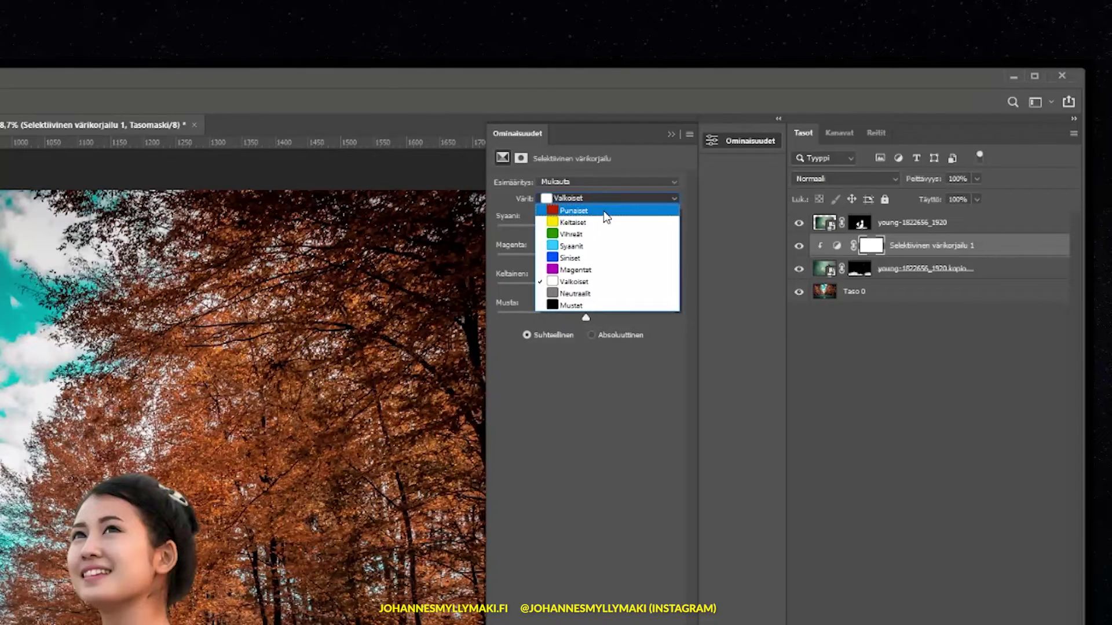
pyautogui.click(604, 212)
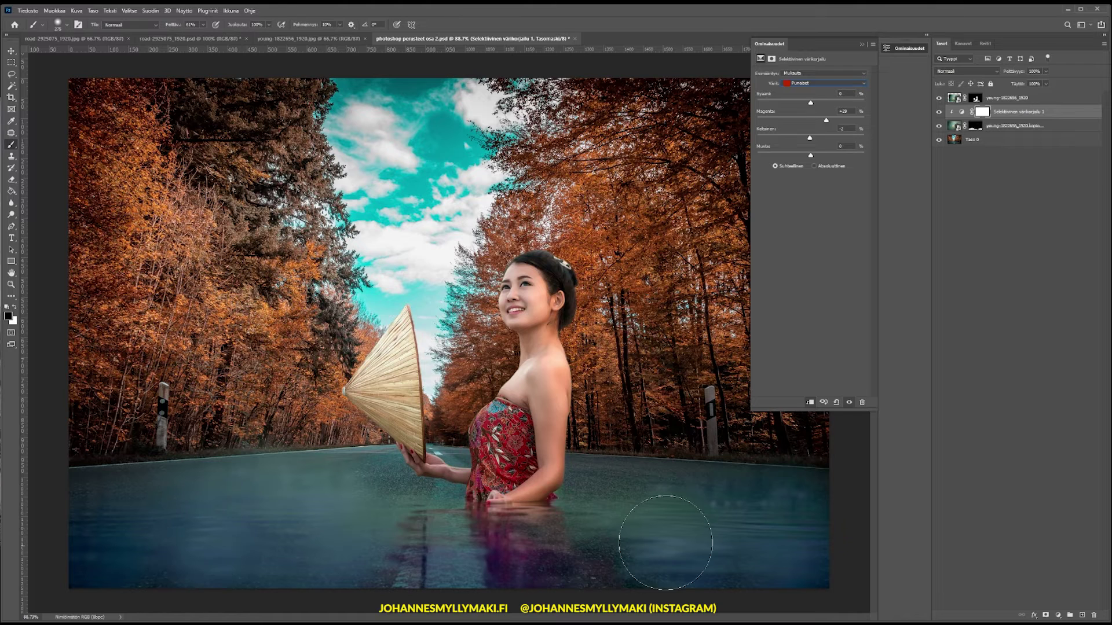
pyautogui.click(806, 85)
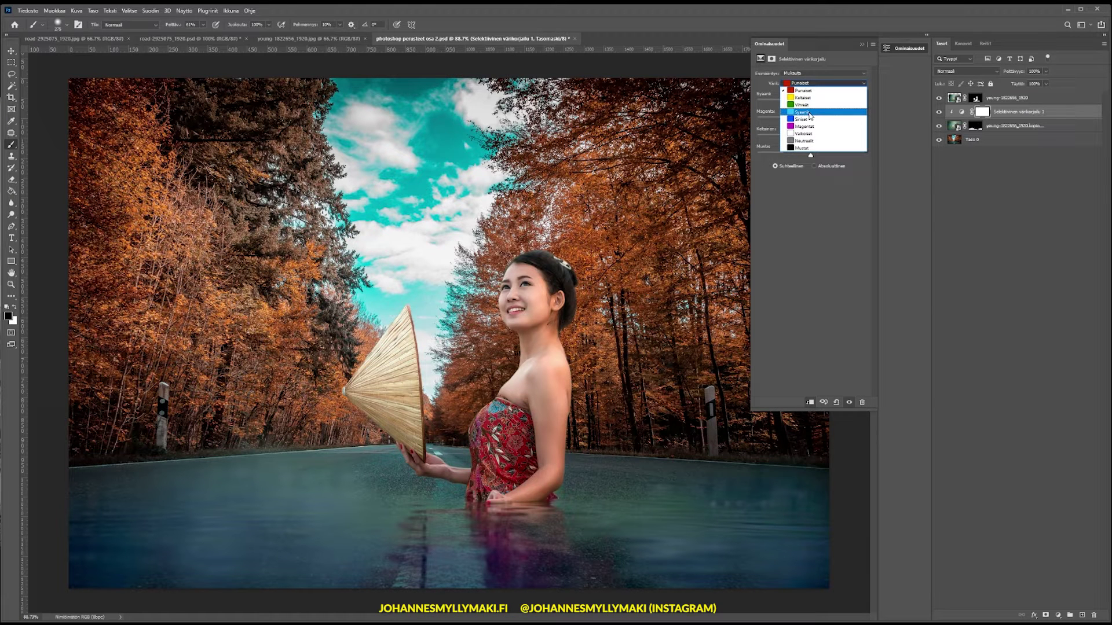
pyautogui.click(809, 113)
pyautogui.moveTo(811, 121); pyautogui.dragTo(789, 120)
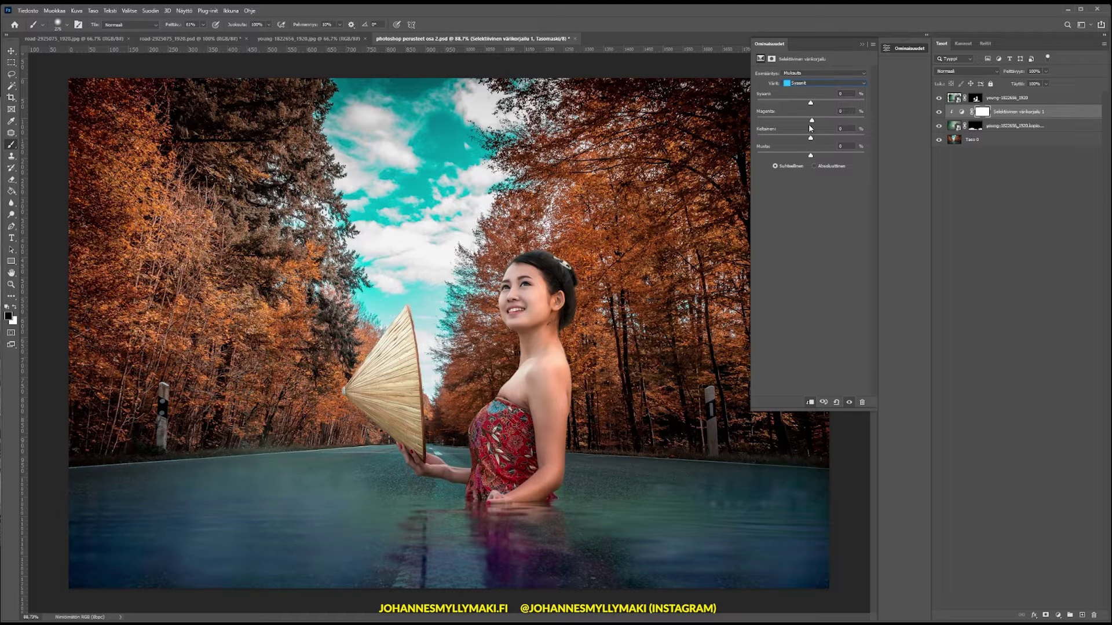
pyautogui.moveTo(810, 120)
pyautogui.mouseDown()
pyautogui.moveTo(801, 120)
pyautogui.moveTo(809, 103)
pyautogui.mouseUp()
pyautogui.moveTo(814, 104); pyautogui.dragTo(812, 138)
pyautogui.moveTo(810, 154)
pyautogui.mouseDown()
pyautogui.moveTo(792, 121)
pyautogui.moveTo(817, 120)
pyautogui.mouseUp()
# Shift yellow, cyan and black in the Blues, then raise magenta and remove cyan in Magentas
pyautogui.click(808, 84)
pyautogui.click(801, 126)
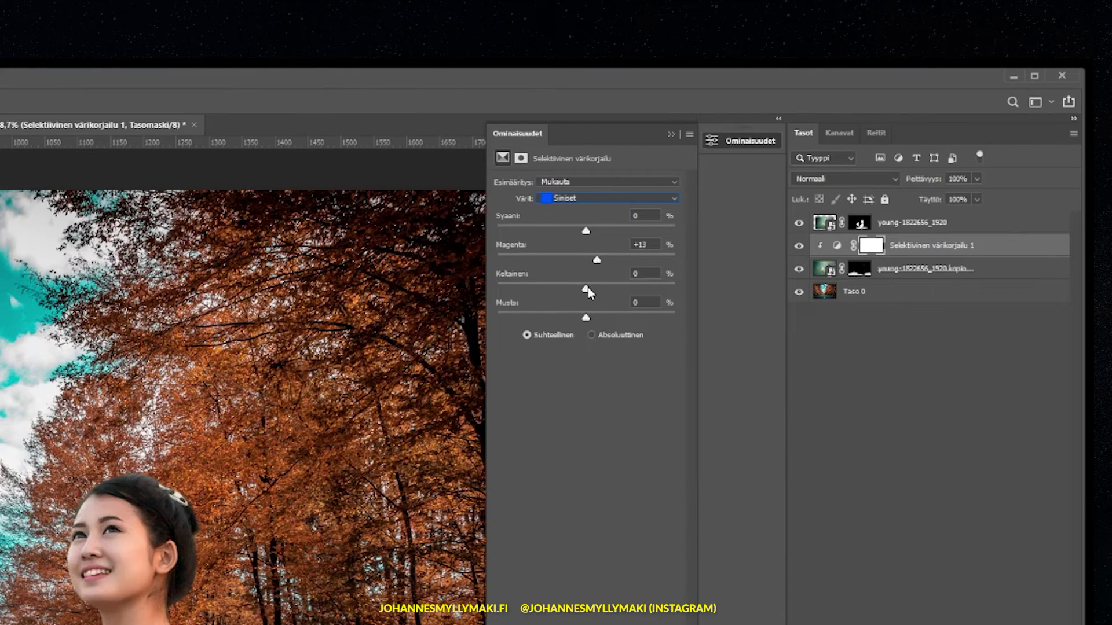
pyautogui.moveTo(588, 288)
pyautogui.mouseDown()
pyautogui.moveTo(585, 318)
pyautogui.moveTo(596, 318)
pyautogui.mouseUp()
pyautogui.moveTo(585, 230)
pyautogui.mouseDown()
pyautogui.moveTo(542, 230)
pyautogui.moveTo(617, 233)
pyautogui.moveTo(558, 231)
pyautogui.moveTo(579, 231)
pyautogui.mouseUp()
pyautogui.click(582, 198)
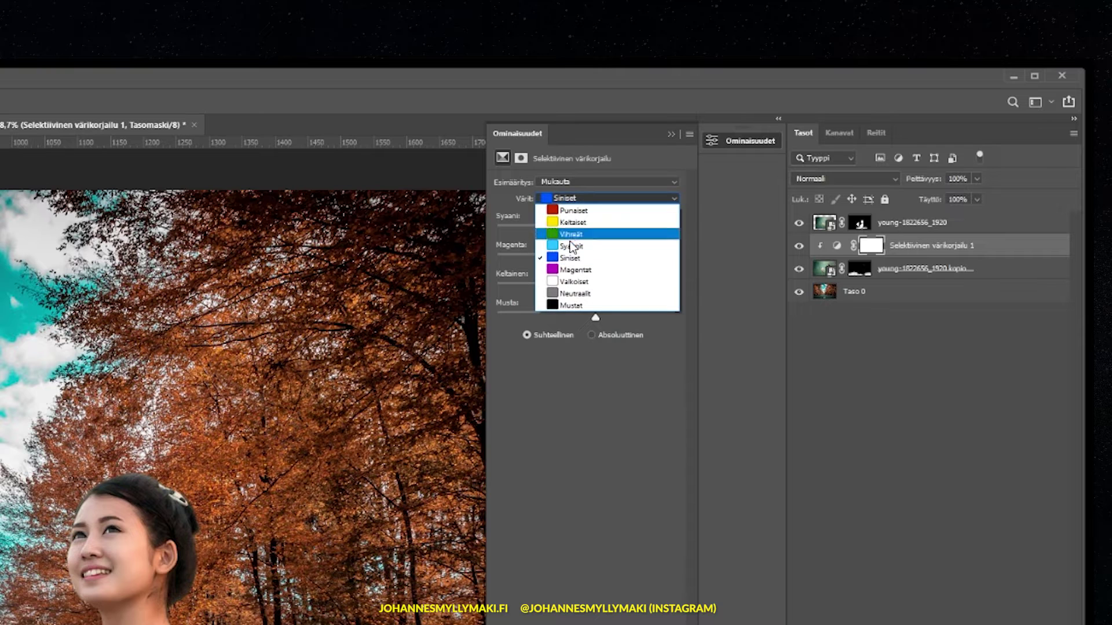
pyautogui.click(573, 270)
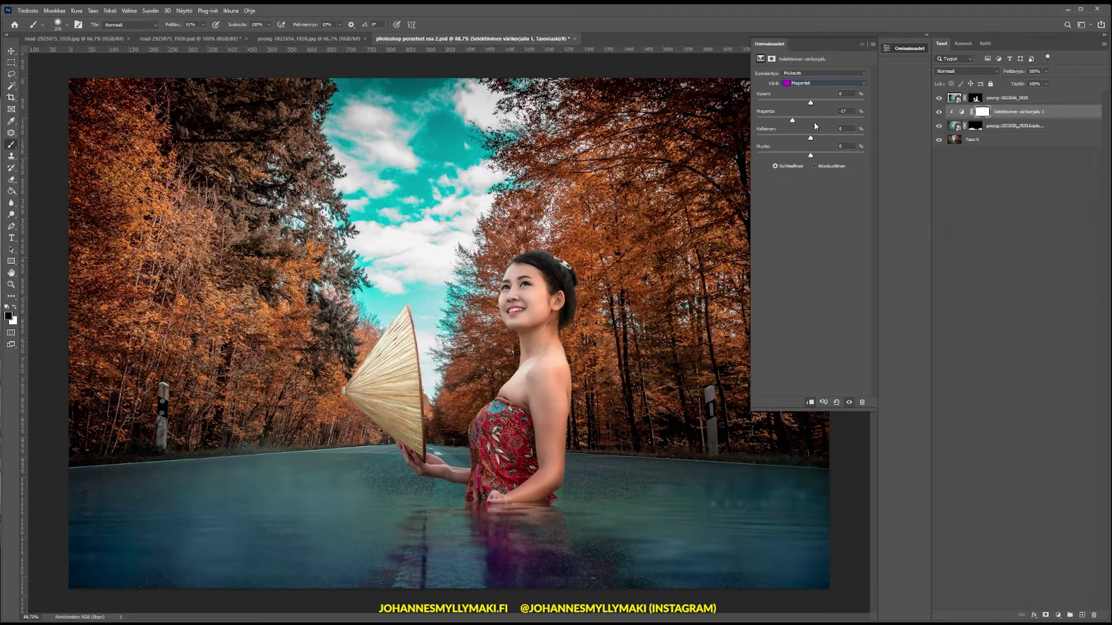
pyautogui.click(816, 120)
pyautogui.moveTo(811, 103)
pyautogui.mouseDown()
pyautogui.moveTo(774, 104)
pyautogui.moveTo(813, 103)
pyautogui.moveTo(811, 139)
pyautogui.moveTo(788, 103)
pyautogui.mouseUp()
# Set Neutrals to black -27, yellow +1, and Blacks to cyan +8, magenta +8, yellow +10, black +33
pyautogui.click(822, 83)
pyautogui.click(806, 139)
pyautogui.moveTo(806, 160); pyautogui.dragTo(797, 160)
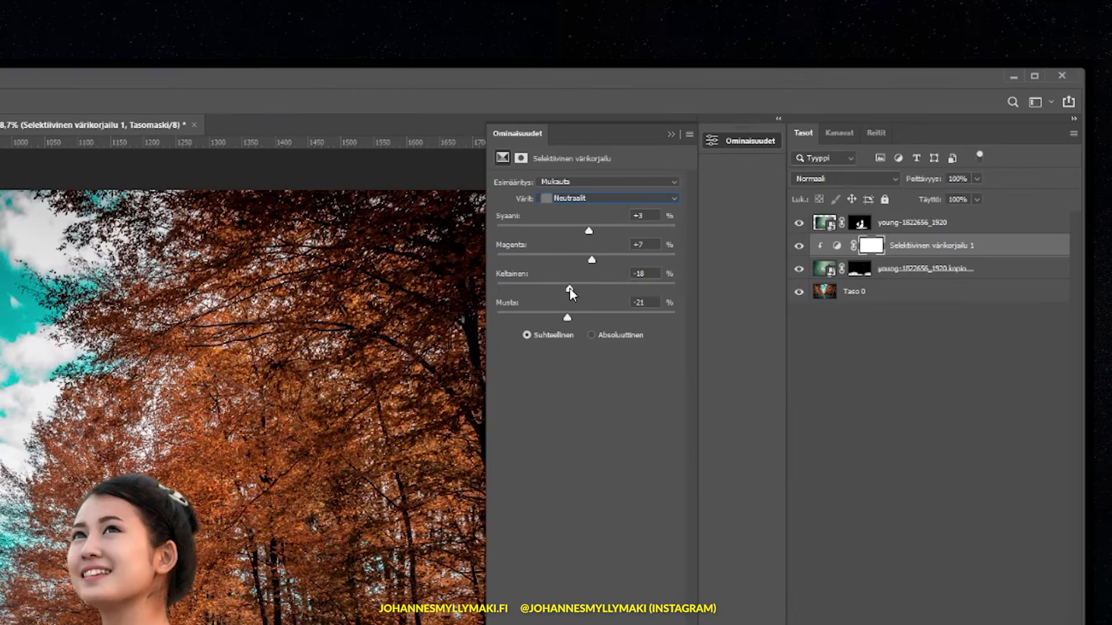
pyautogui.moveTo(807, 138); pyautogui.dragTo(810, 137)
pyautogui.click(608, 198)
pyautogui.click(588, 303)
pyautogui.moveTo(591, 259)
pyautogui.mouseDown()
pyautogui.moveTo(578, 261)
pyautogui.moveTo(593, 264)
pyautogui.mouseUp()
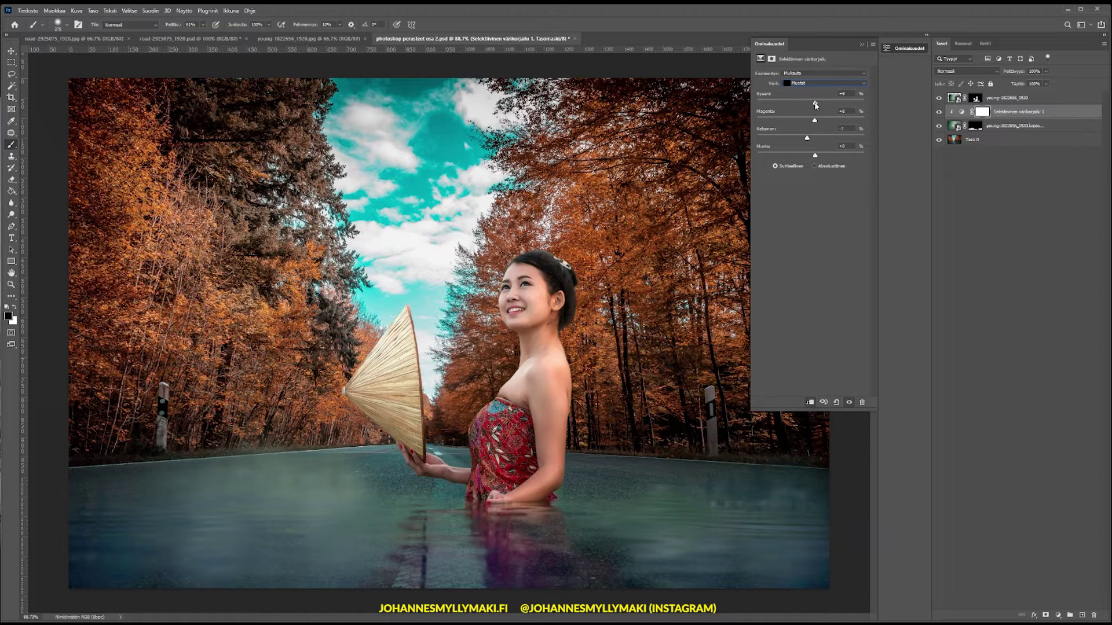
pyautogui.moveTo(808, 138); pyautogui.dragTo(816, 138)
pyautogui.moveTo(814, 155); pyautogui.dragTo(829, 157)
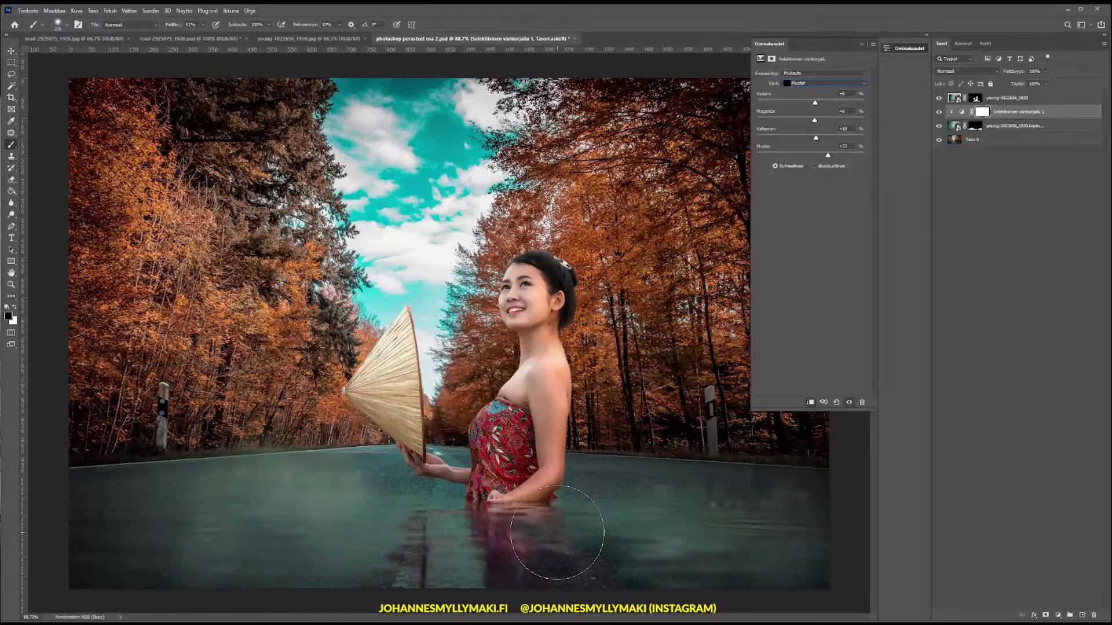
# Toggle the selective colour adjustment on and off to compare the teal water
pyautogui.click(1009, 98)
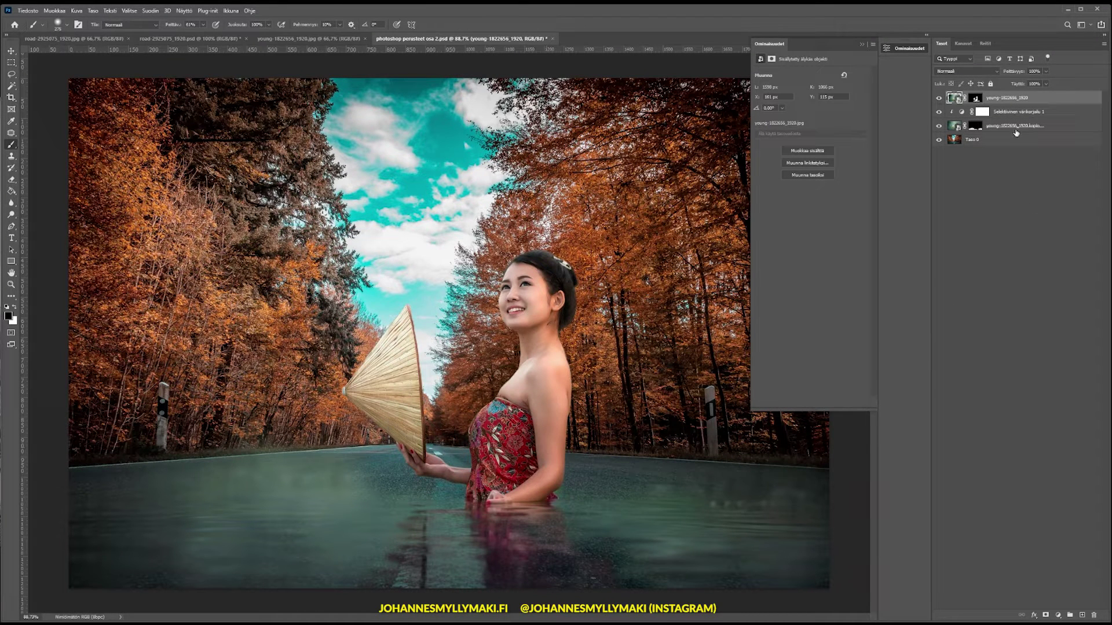
pyautogui.click(1014, 125)
pyautogui.click(799, 247)
pyautogui.click(799, 246)
pyautogui.click(939, 112)
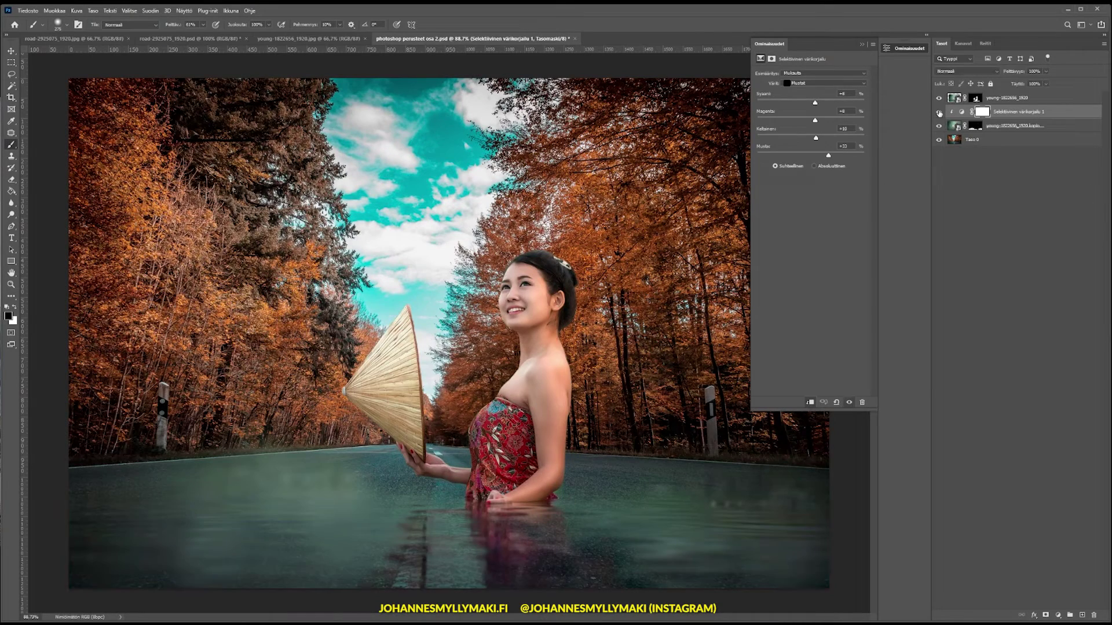
pyautogui.click(939, 112)
pyautogui.click(939, 112)
pyautogui.click(939, 113)
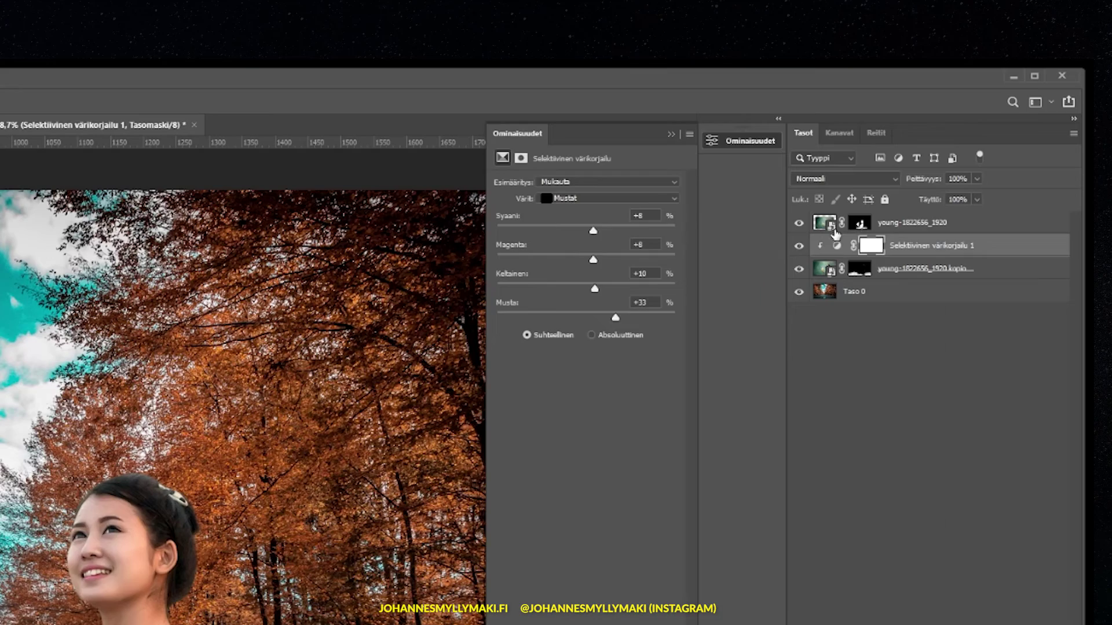
pyautogui.click(977, 99)
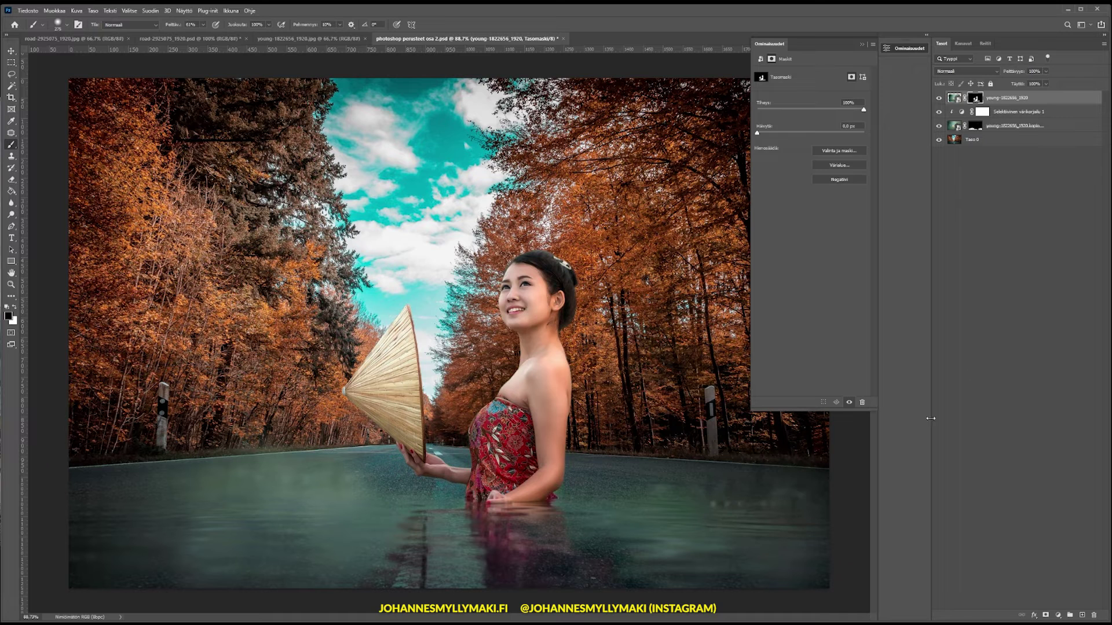
pyautogui.click(995, 206)
pyautogui.click(997, 104)
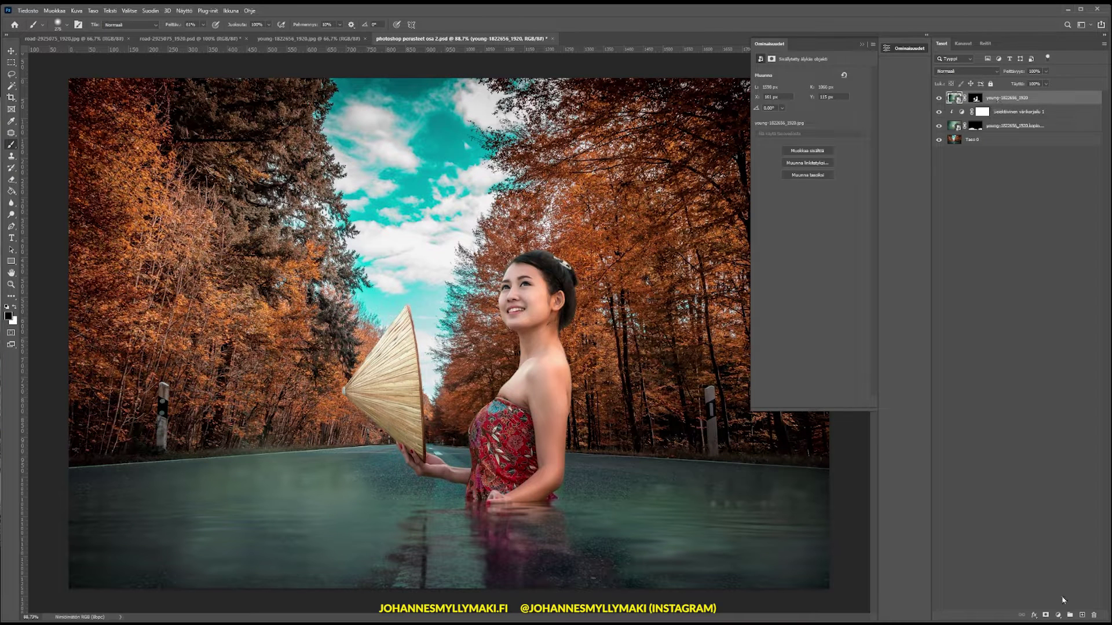
# Add a new Selective Color adjustment clipped to the woman's layer
pyautogui.click(1058, 615)
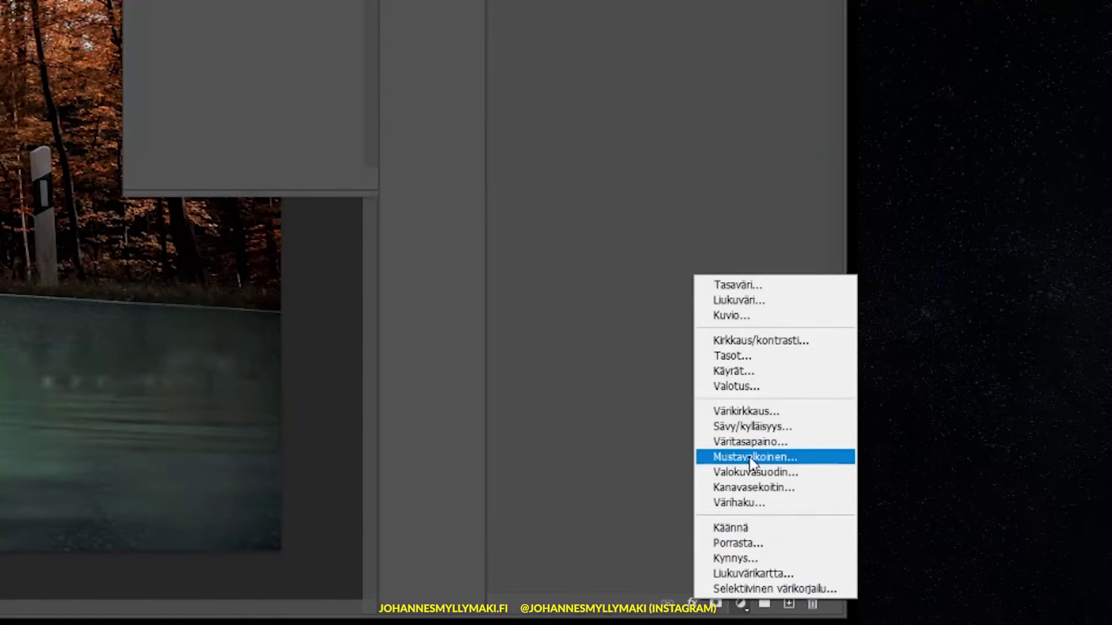
pyautogui.click(775, 588)
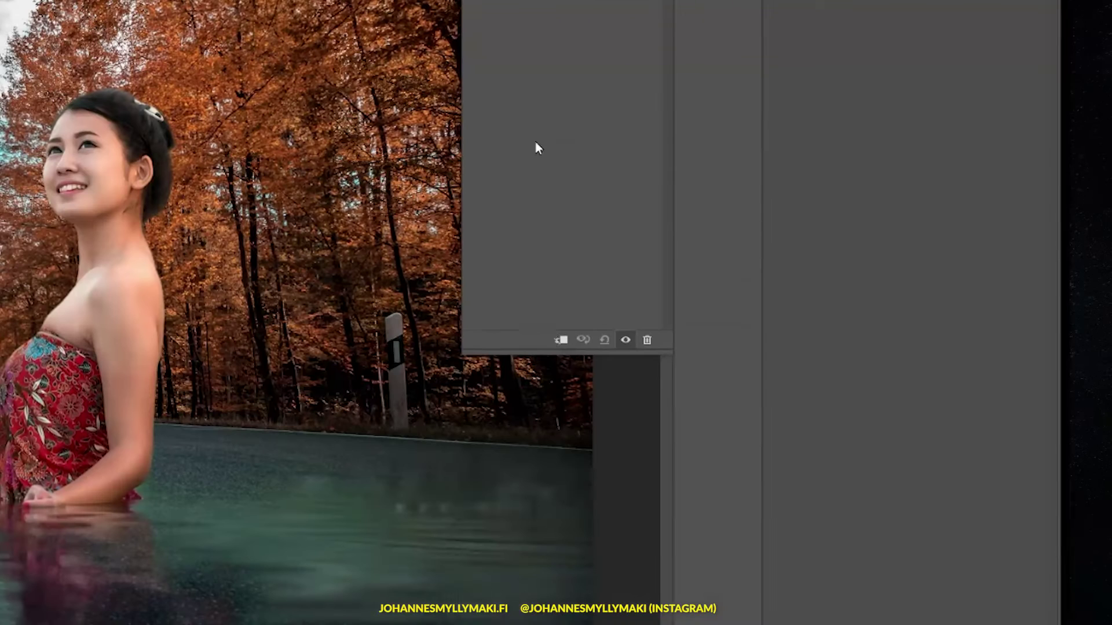
pyautogui.click(562, 341)
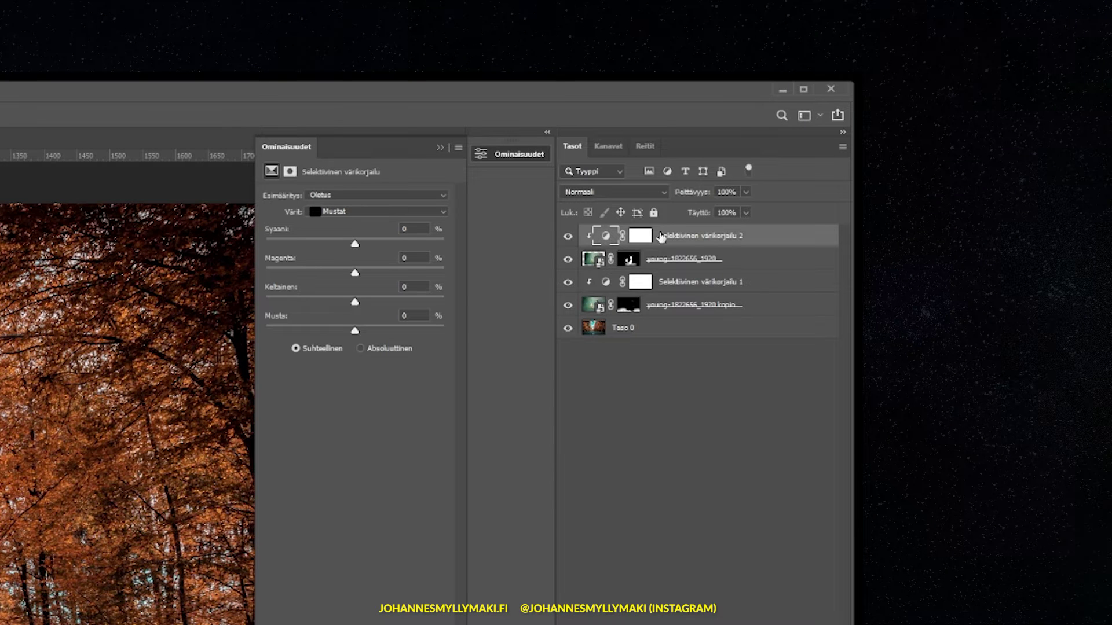
pyautogui.click(673, 261)
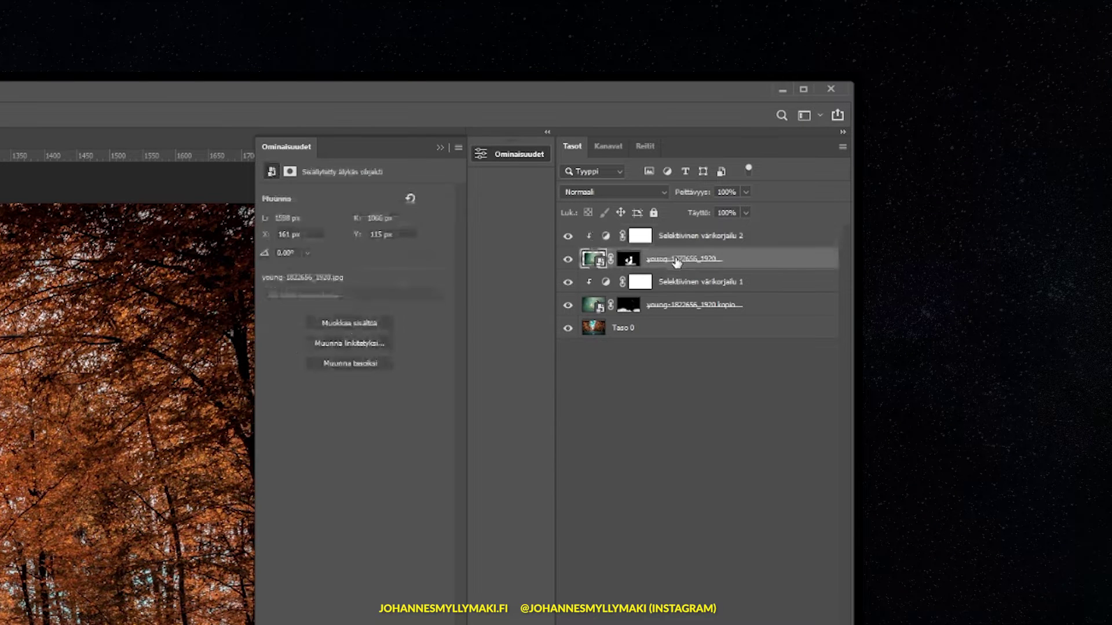
pyautogui.click(682, 237)
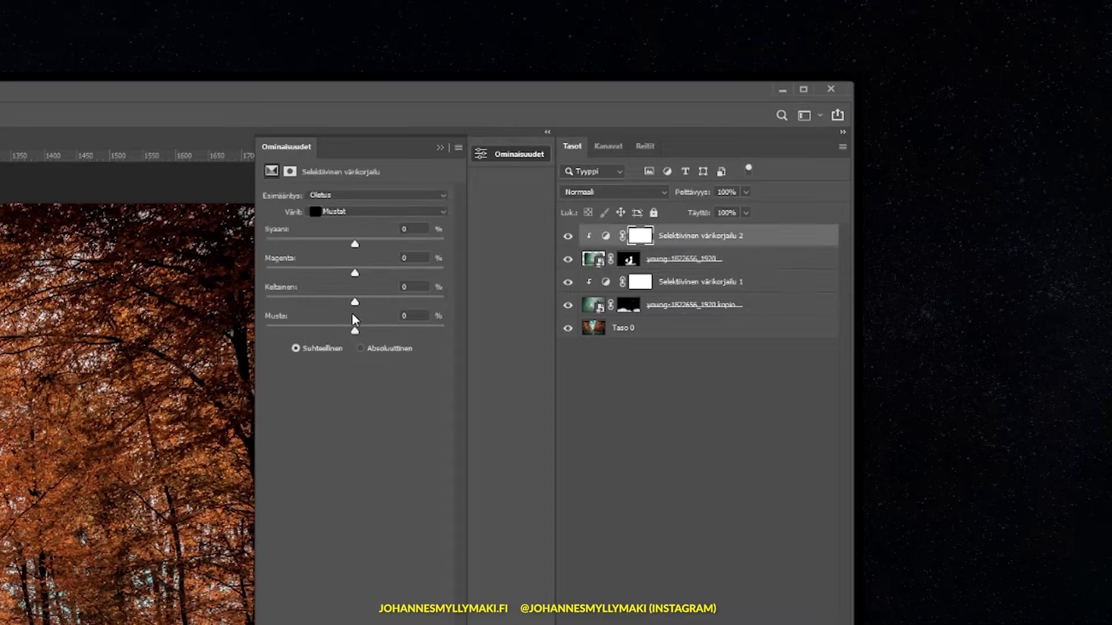
# Set the new adjustment's Blacks black value to -63 to grey her dark hair
pyautogui.moveTo(355, 331); pyautogui.dragTo(368, 331)
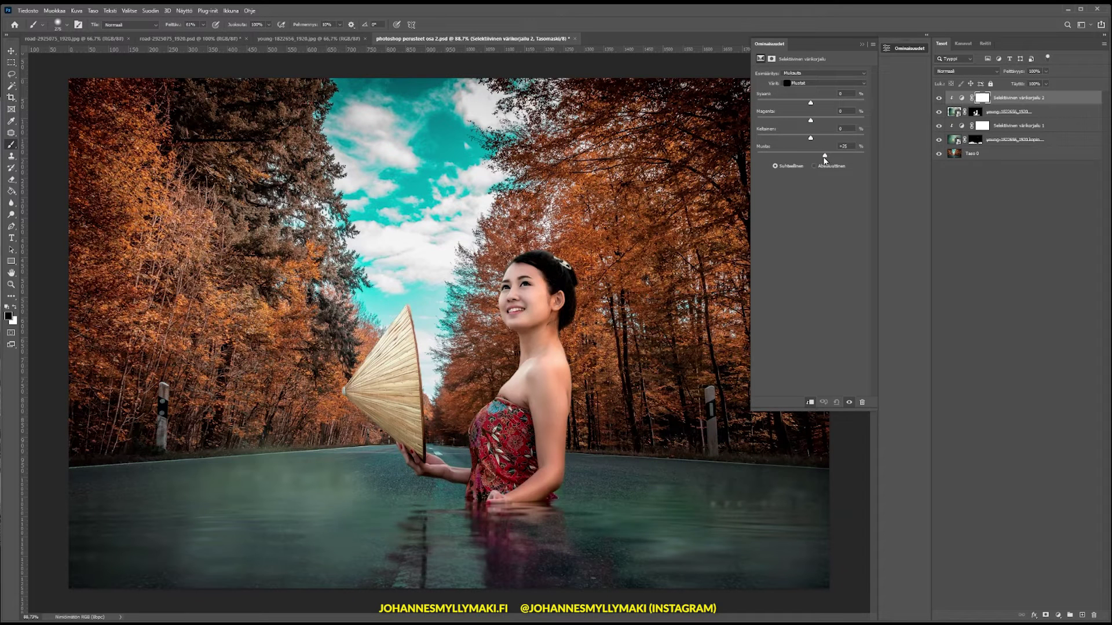
pyautogui.moveTo(825, 161)
pyautogui.mouseDown()
pyautogui.moveTo(807, 160)
pyautogui.moveTo(820, 161)
pyautogui.mouseUp()
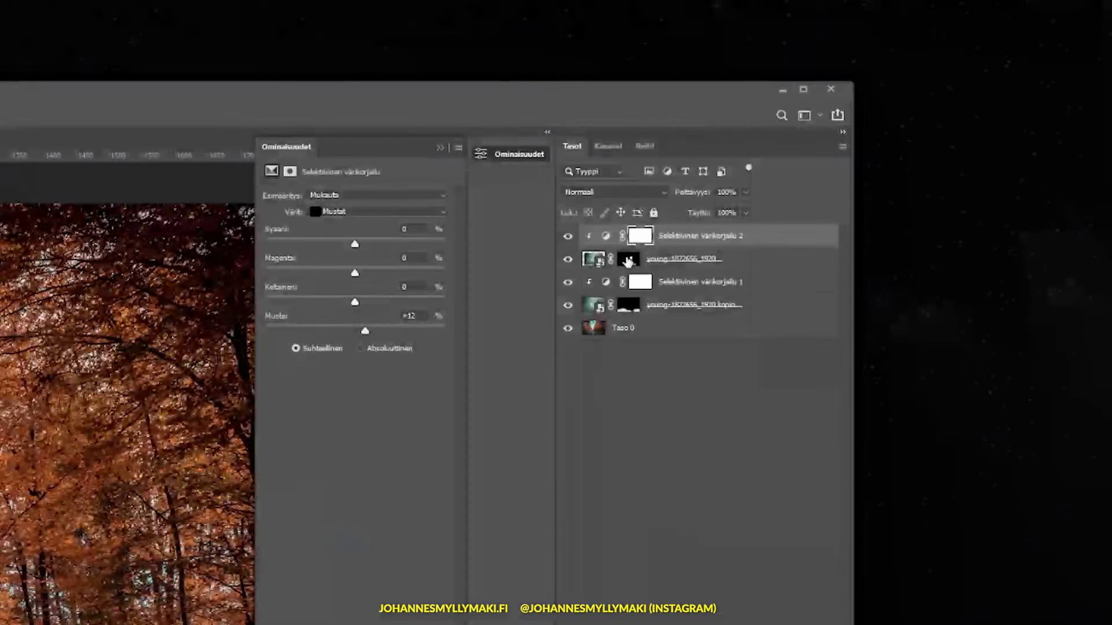
pyautogui.click(978, 113)
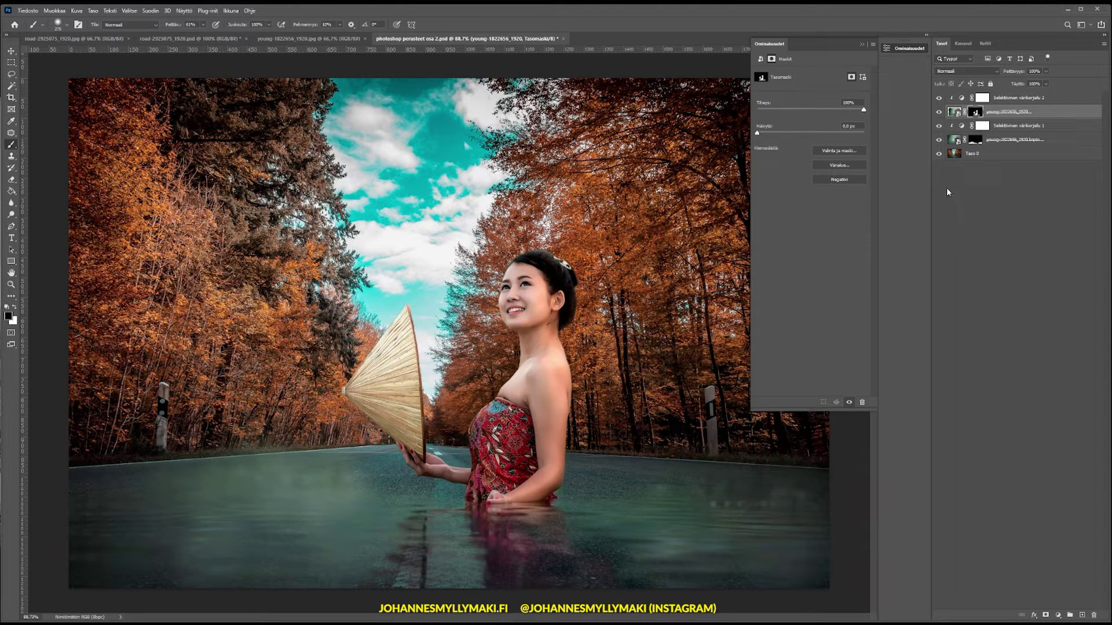
pyautogui.click(982, 99)
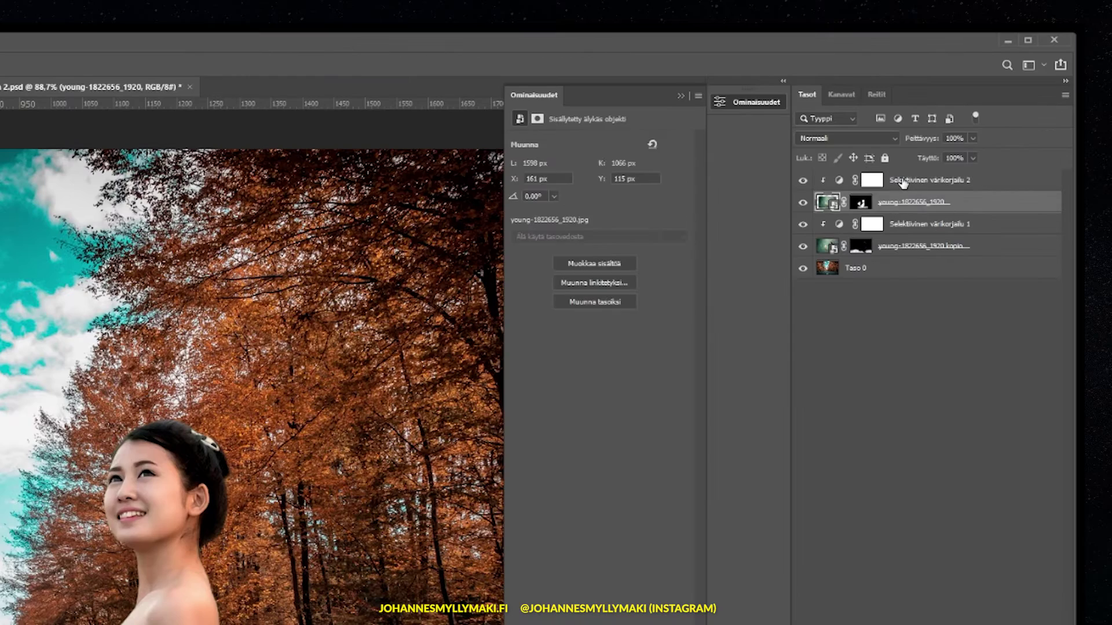
pyautogui.click(761, 58)
pyautogui.moveTo(812, 154); pyautogui.dragTo(842, 156)
pyautogui.moveTo(648, 274); pyautogui.dragTo(534, 270)
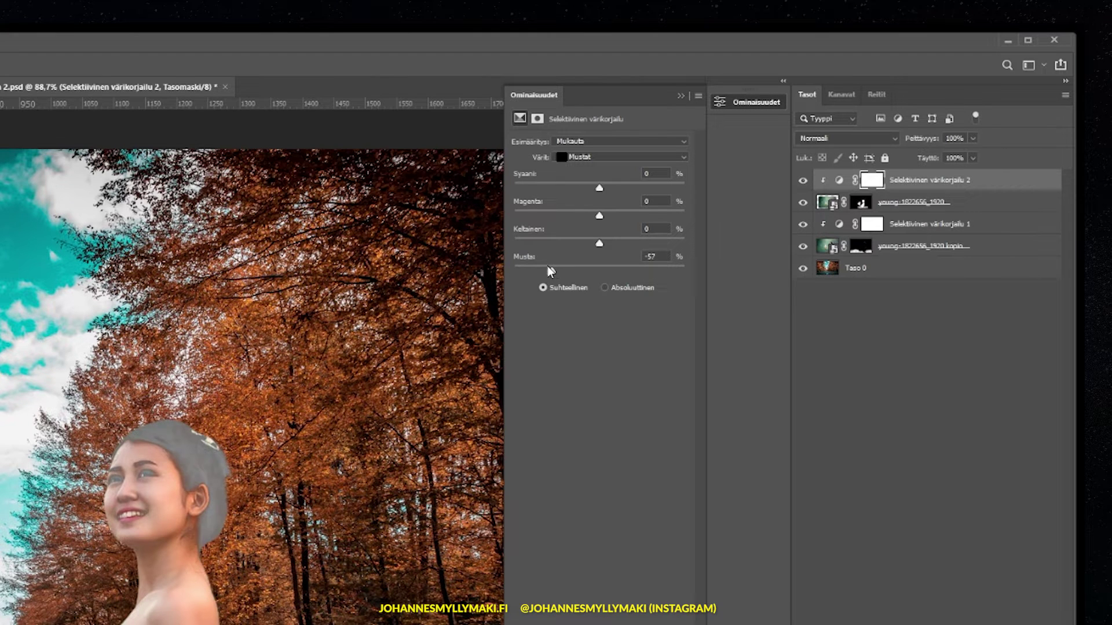
pyautogui.moveTo(534, 269); pyautogui.dragTo(561, 271)
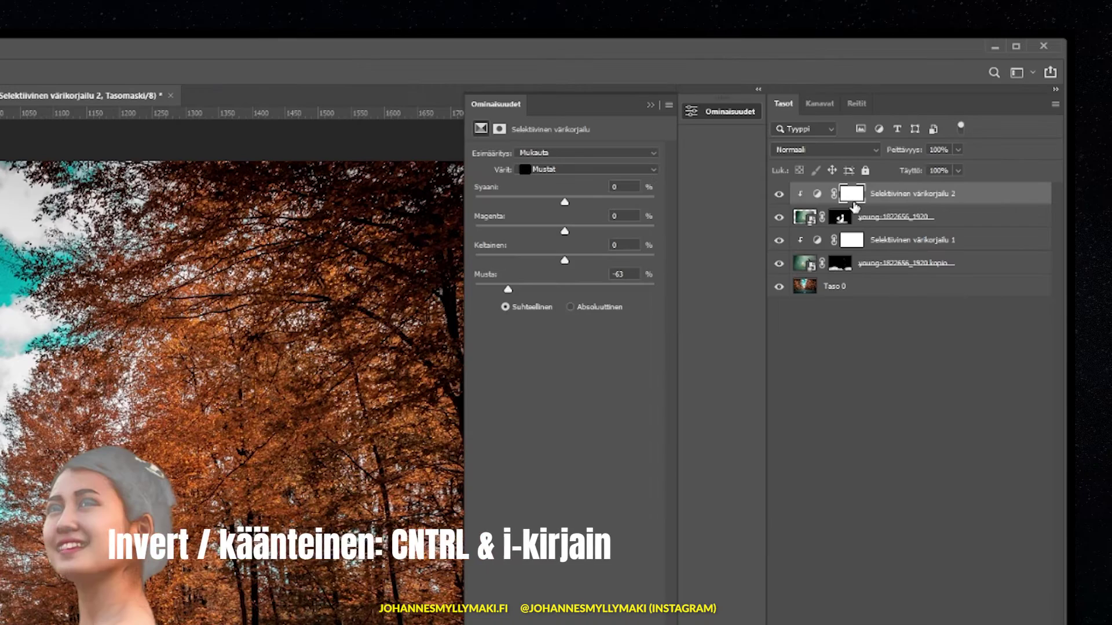
# Invert the adjustment's mask and paint white over the woman's reflection in the water
pyautogui.hotkey('ctrl', 'i')
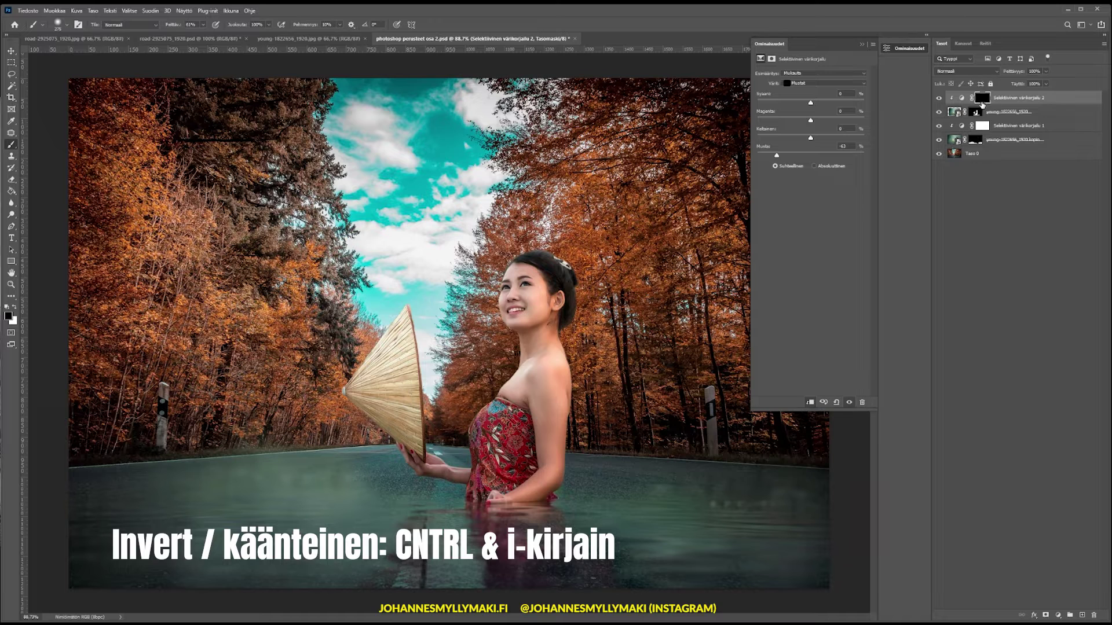
pyautogui.keyDown('ctrl'); pyautogui.click(976, 112); pyautogui.keyUp('ctrl')
pyautogui.click(984, 98)
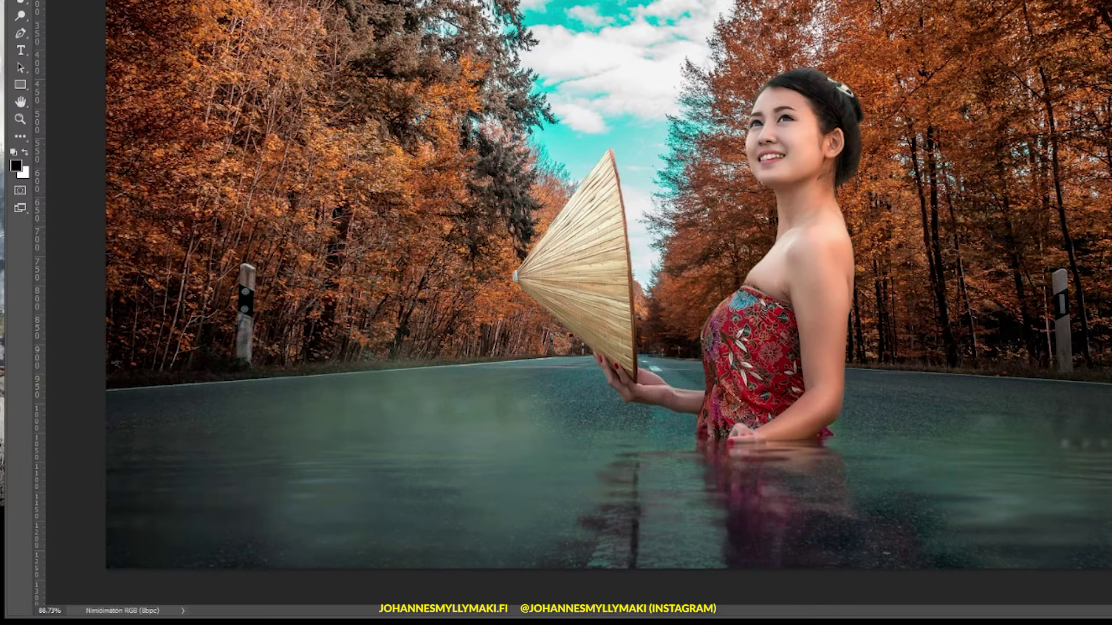
pyautogui.click(25, 152)
pyautogui.moveTo(637, 494)
pyautogui.mouseDown()
pyautogui.moveTo(864, 506)
pyautogui.moveTo(1068, 471)
pyautogui.moveTo(843, 521)
pyautogui.moveTo(640, 509)
pyautogui.moveTo(603, 478)
pyautogui.mouseUp()
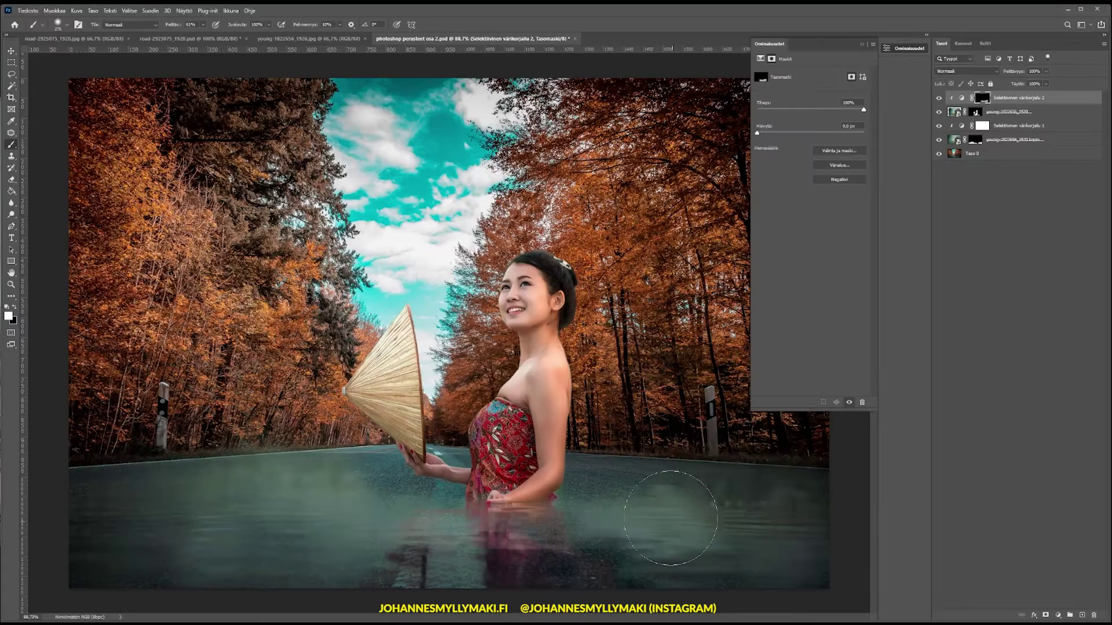
pyautogui.moveTo(671, 557)
pyautogui.mouseDown()
pyautogui.moveTo(703, 509)
pyautogui.moveTo(504, 555)
pyautogui.mouseUp()
pyautogui.click(1018, 197)
# Retune the reflection's Blacks: black to about +14, with yellow and magenta shifted
pyautogui.click(976, 185)
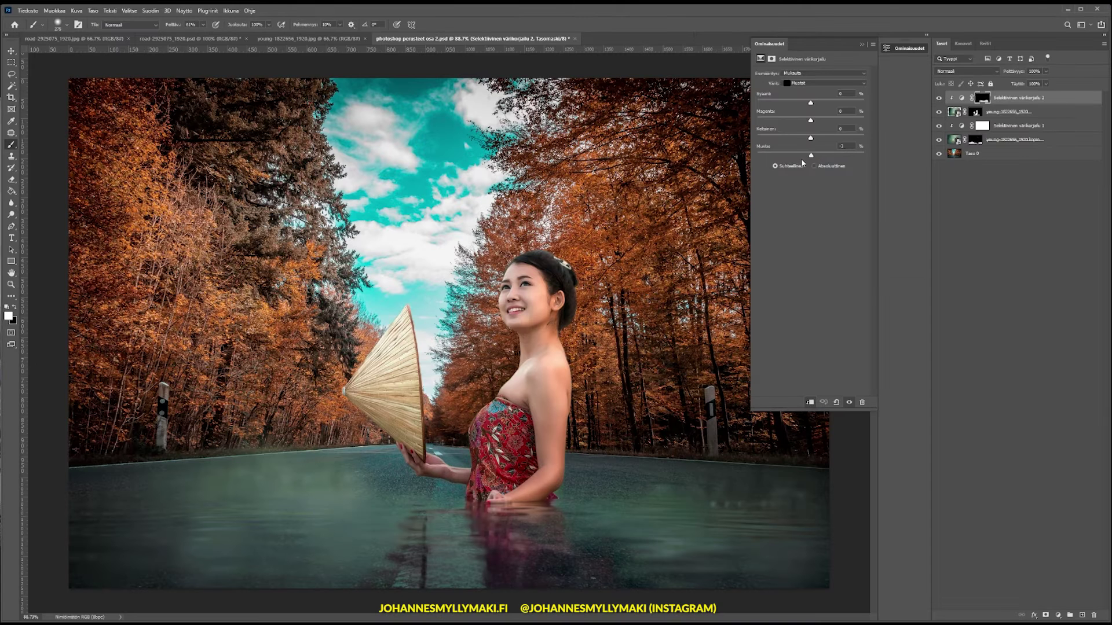
pyautogui.moveTo(817, 163); pyautogui.dragTo(811, 163)
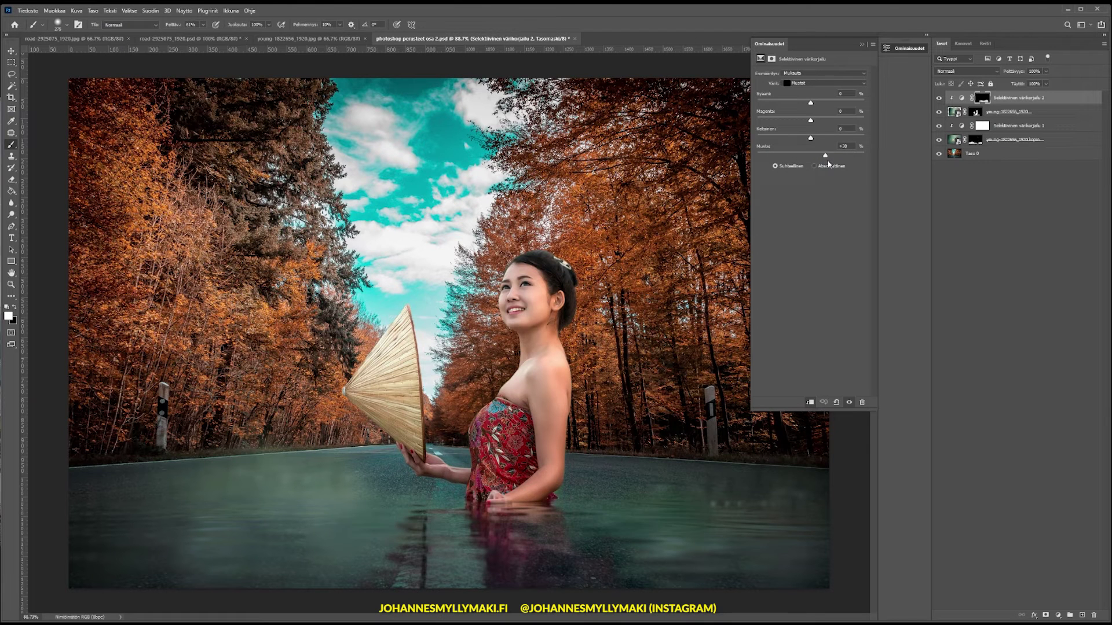
pyautogui.moveTo(815, 163); pyautogui.dragTo(823, 164)
pyautogui.moveTo(817, 139); pyautogui.dragTo(765, 139)
pyautogui.moveTo(810, 120); pyautogui.dragTo(817, 120)
# Set the Neutrals' magenta back to 0 and their black to +8
pyautogui.click(813, 85)
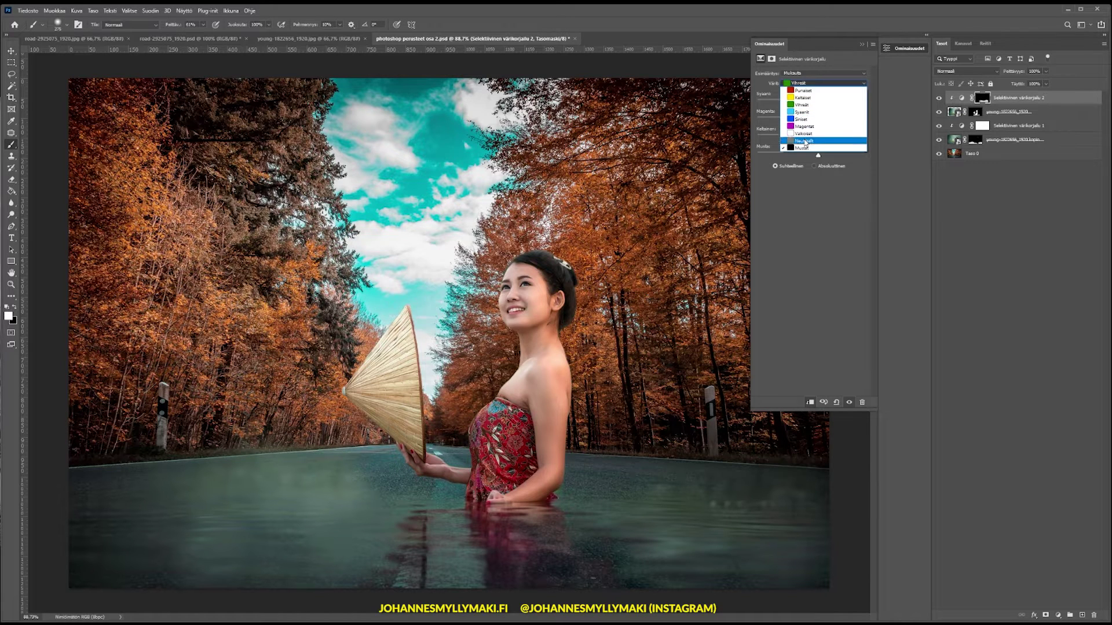
pyautogui.click(806, 139)
pyautogui.moveTo(806, 120); pyautogui.dragTo(811, 120)
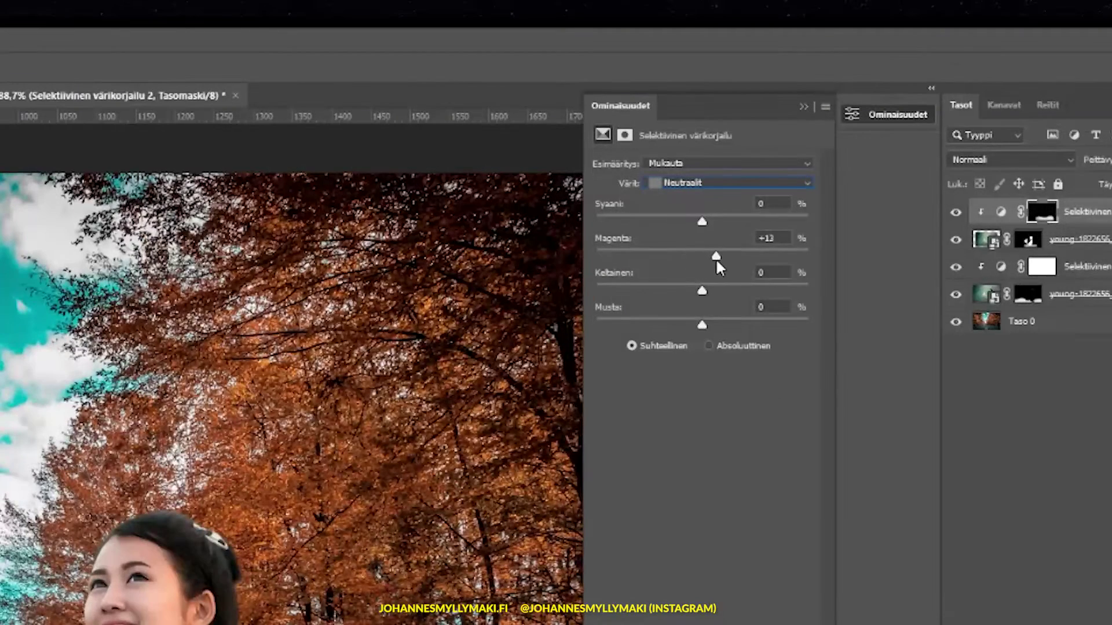
pyautogui.moveTo(703, 259); pyautogui.dragTo(699, 259)
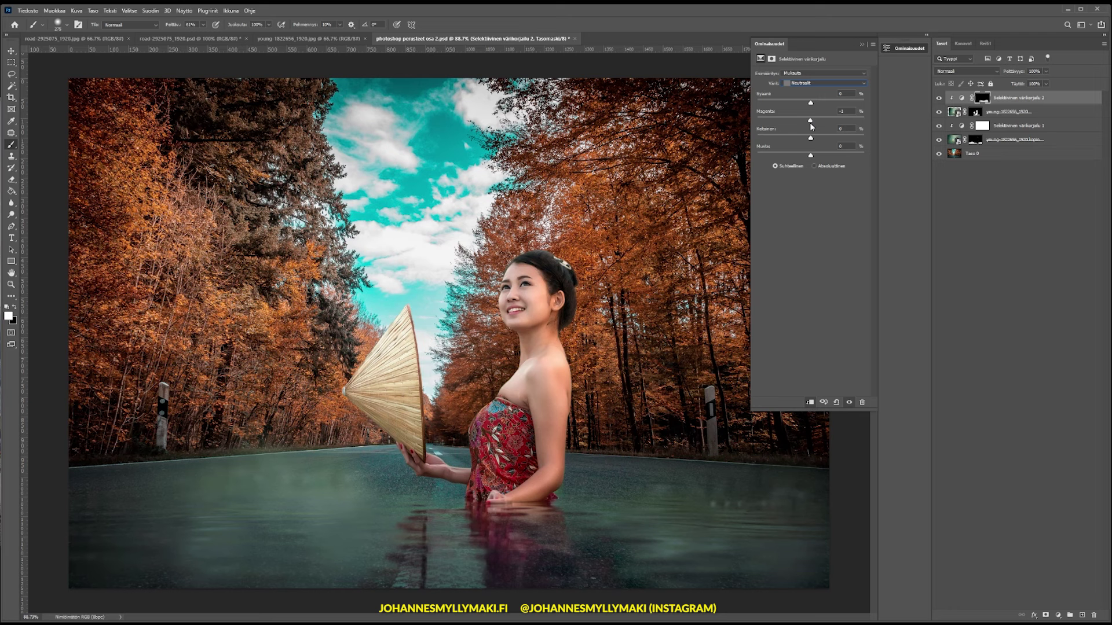
pyautogui.moveTo(823, 158); pyautogui.dragTo(816, 156)
# Toggle the reflection adjustment's visibility to compare the water before and after
pyautogui.click(982, 218)
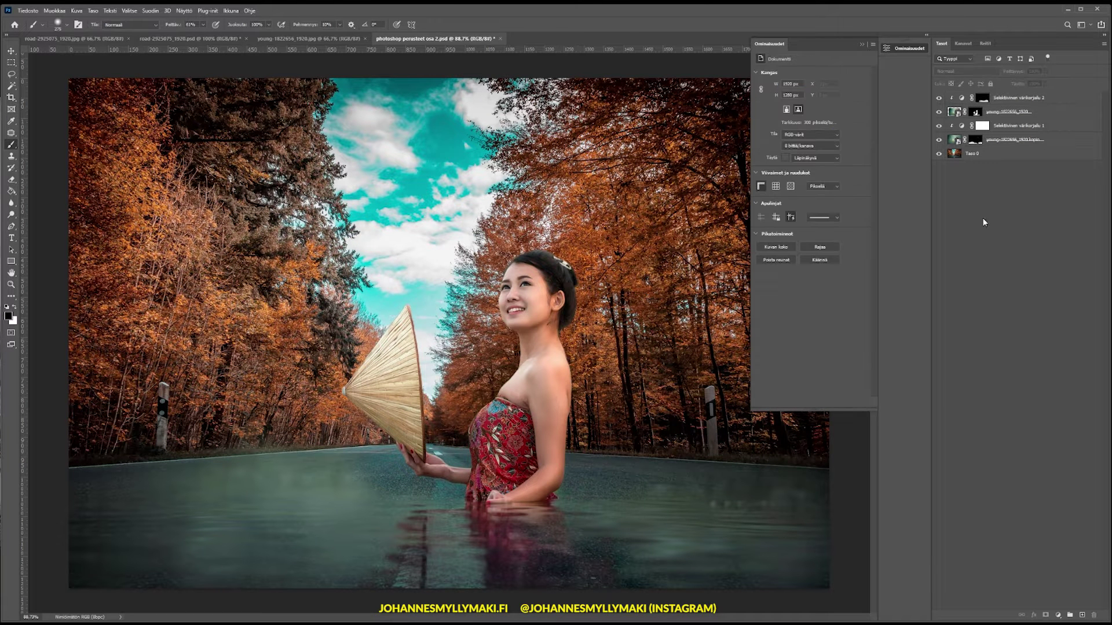
pyautogui.click(938, 99)
pyautogui.click(938, 99)
pyautogui.click(939, 100)
pyautogui.click(940, 99)
pyautogui.click(939, 98)
# Add a third Selective Color adjustment and intensify the colours of its Cyans range
pyautogui.click(1059, 616)
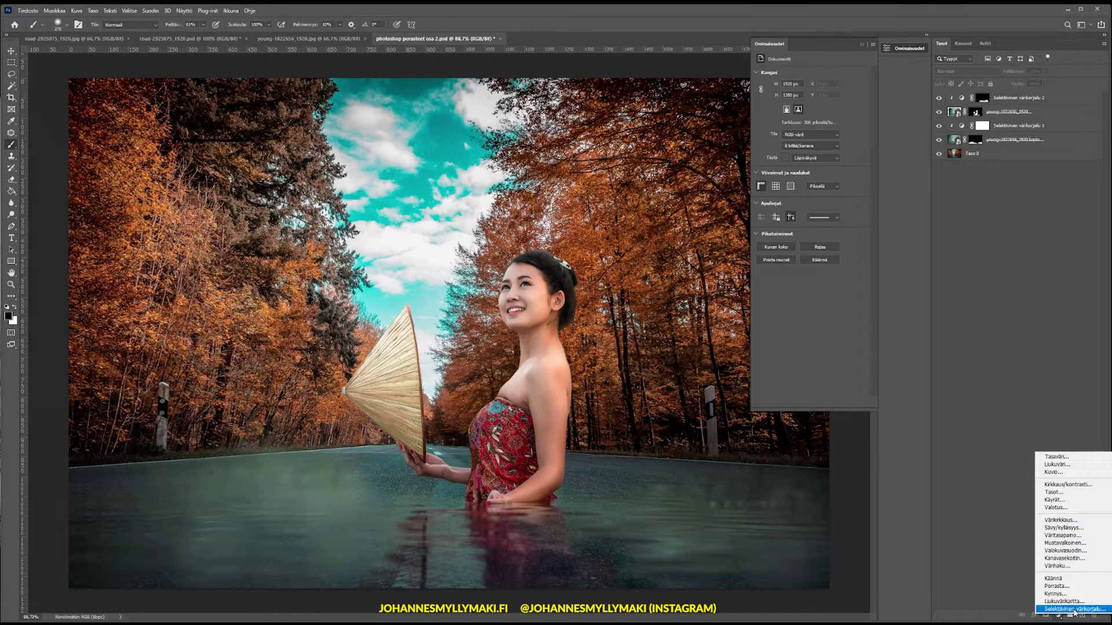
pyautogui.click(1074, 609)
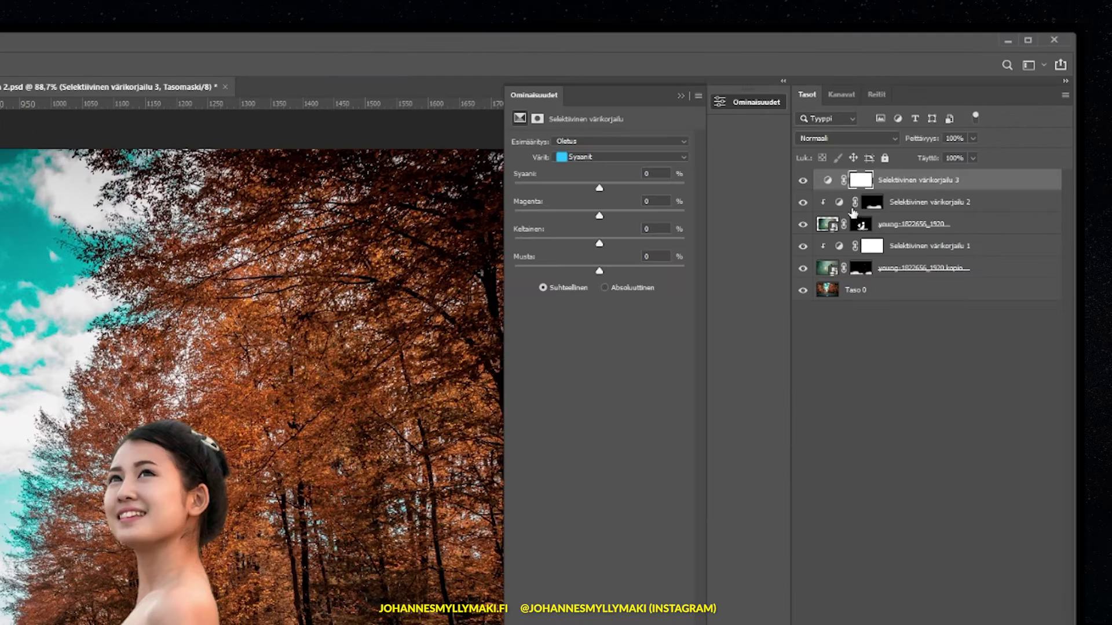
pyautogui.click(895, 202)
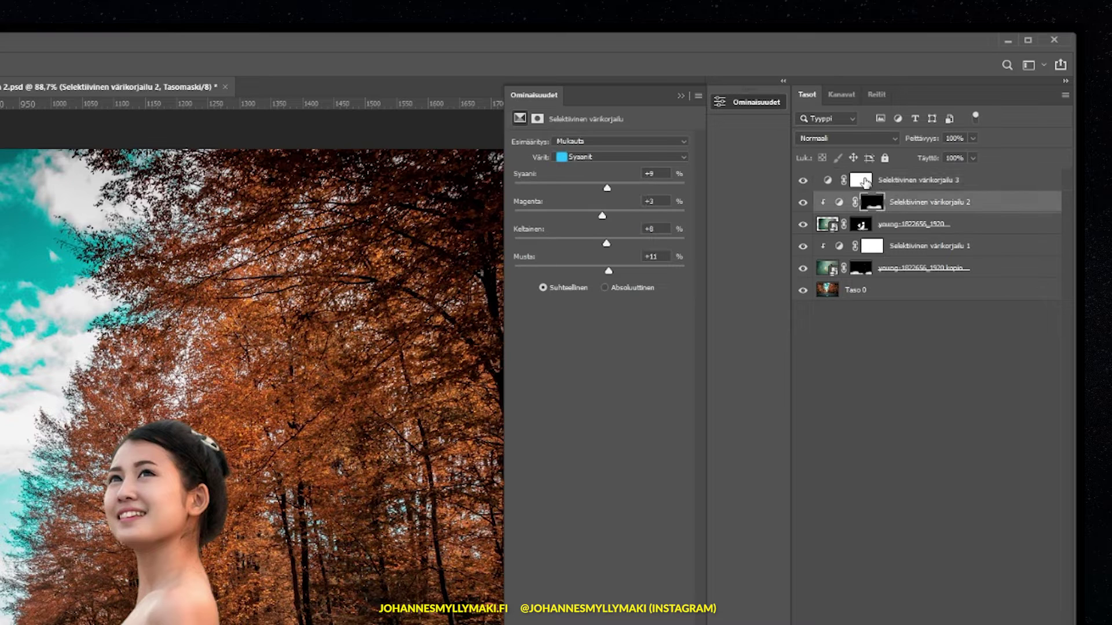
pyautogui.click(863, 183)
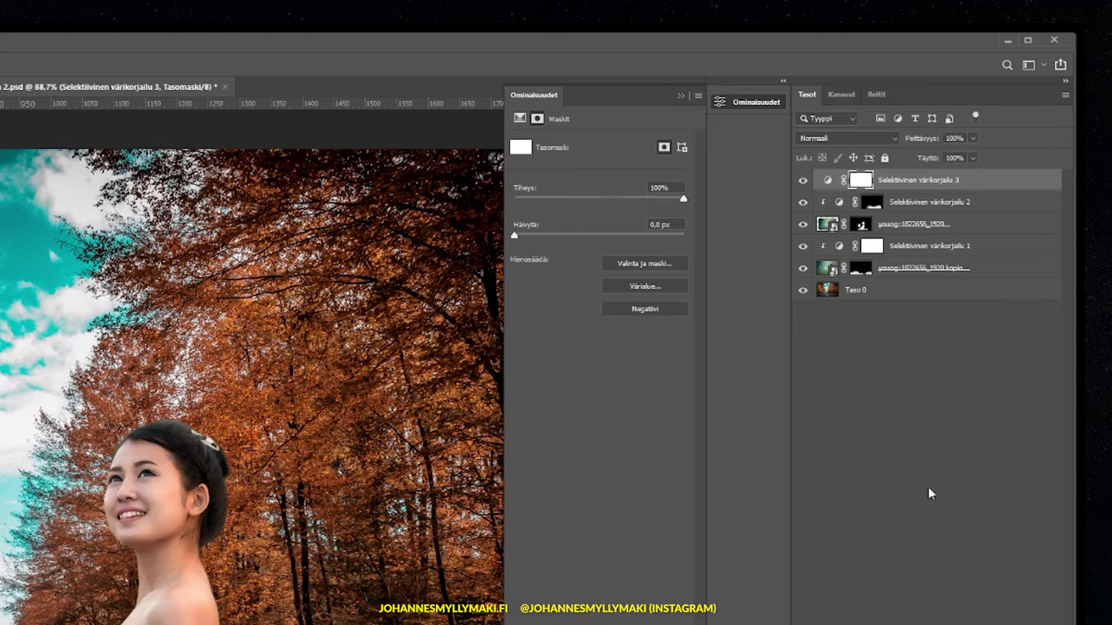
pyautogui.click(922, 184)
pyautogui.moveTo(600, 270); pyautogui.dragTo(601, 270)
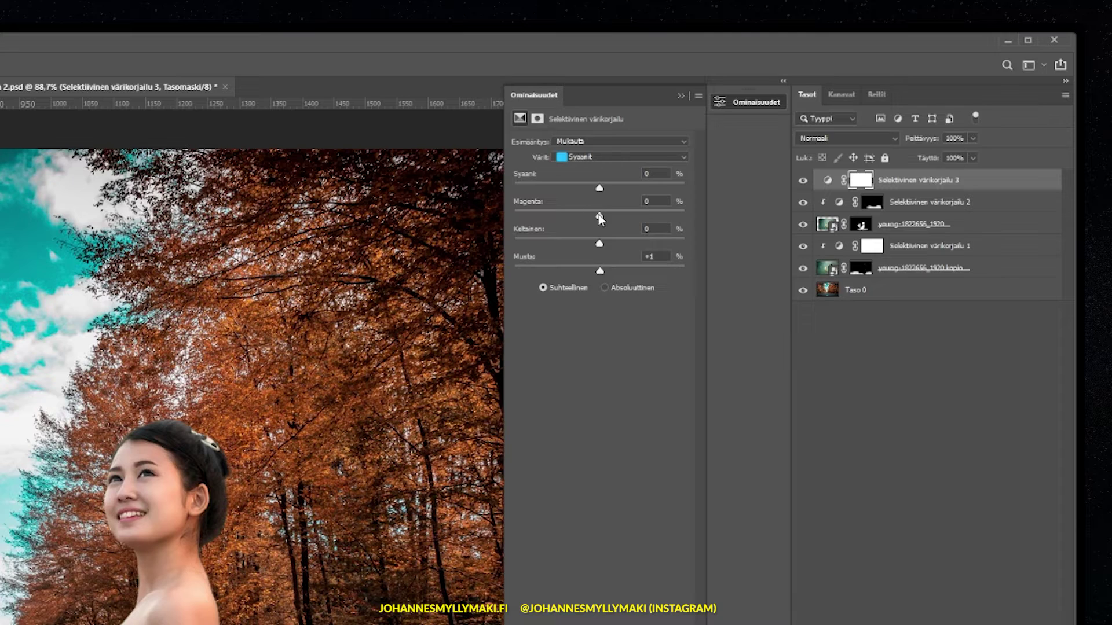
pyautogui.moveTo(600, 217); pyautogui.dragTo(539, 217)
pyautogui.moveTo(599, 187); pyautogui.dragTo(685, 187)
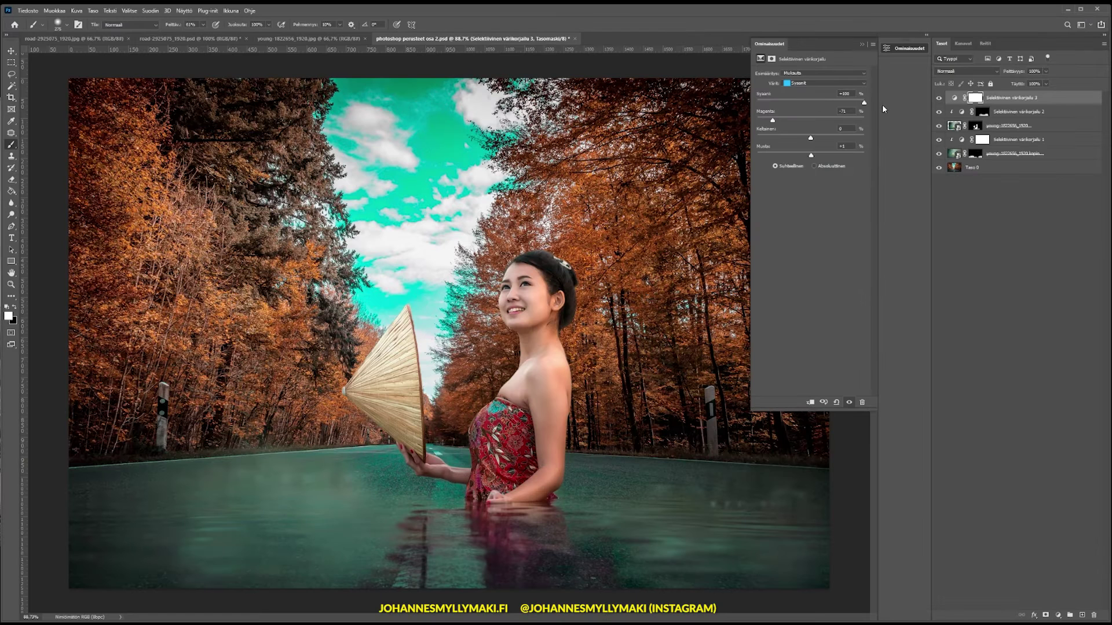
# Lift the Blacks' black, invert the mask and paint the effect onto the left water
pyautogui.click(810, 83)
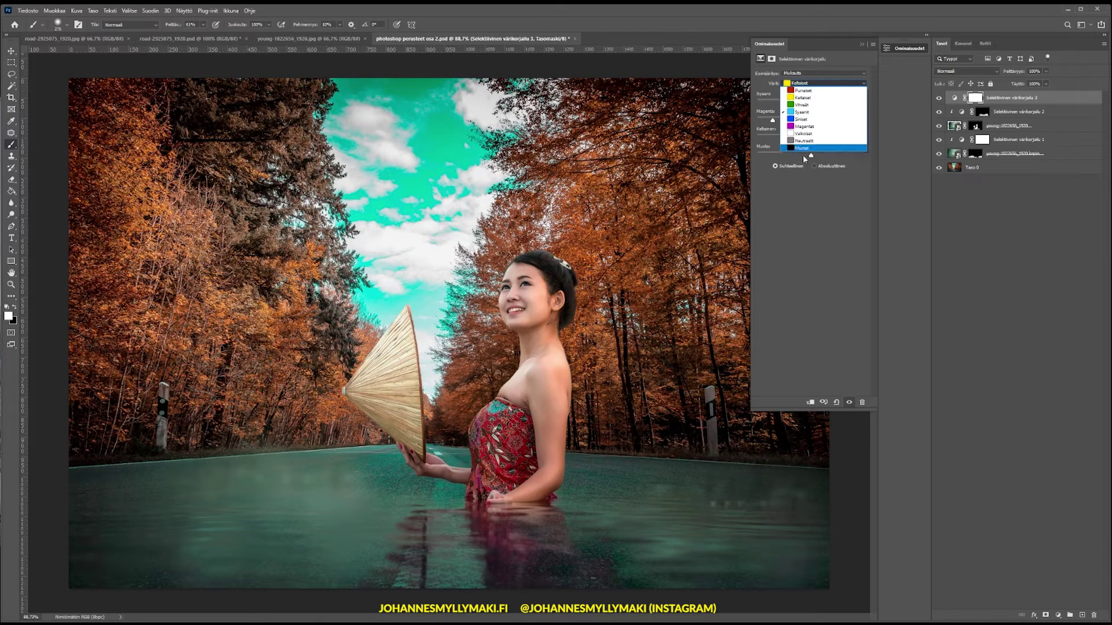
pyautogui.click(813, 149)
pyautogui.moveTo(795, 160); pyautogui.dragTo(788, 160)
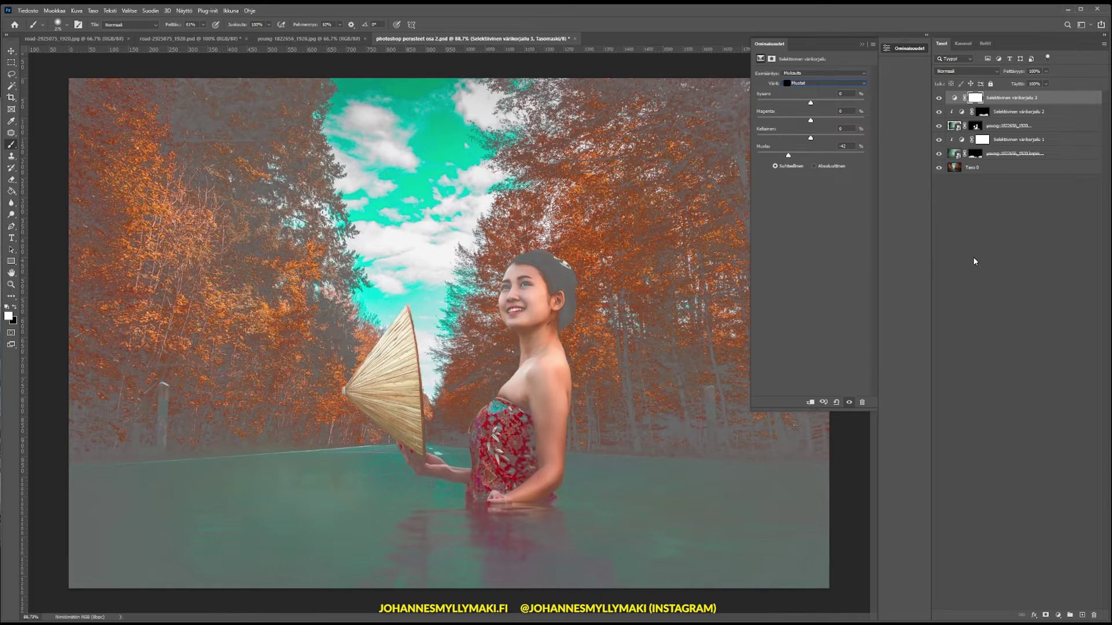
pyautogui.click(982, 234)
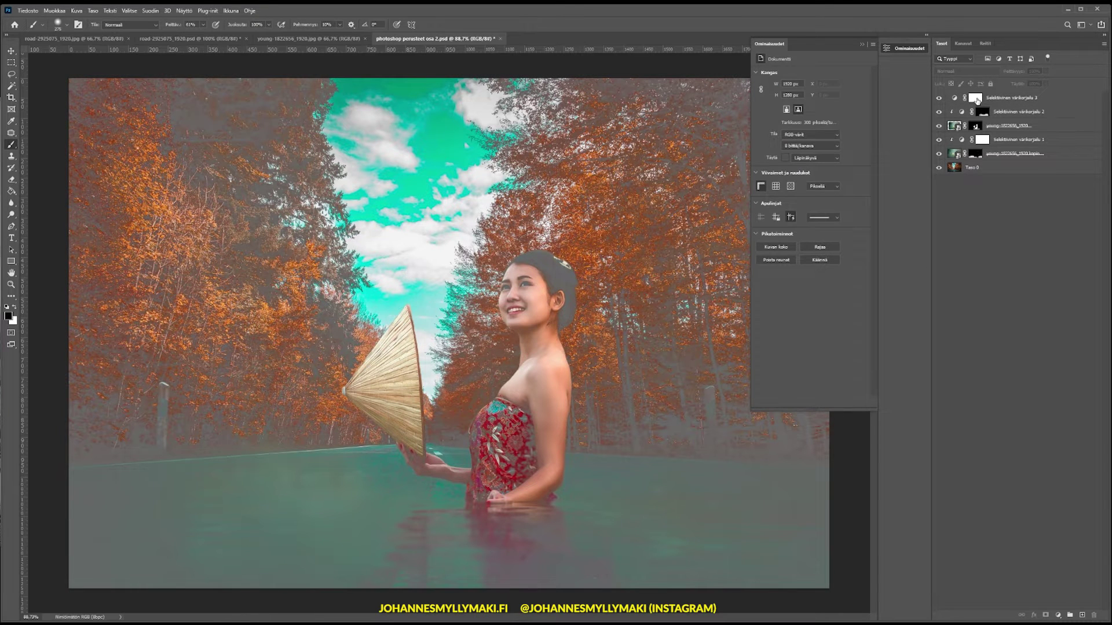
pyautogui.click(976, 98)
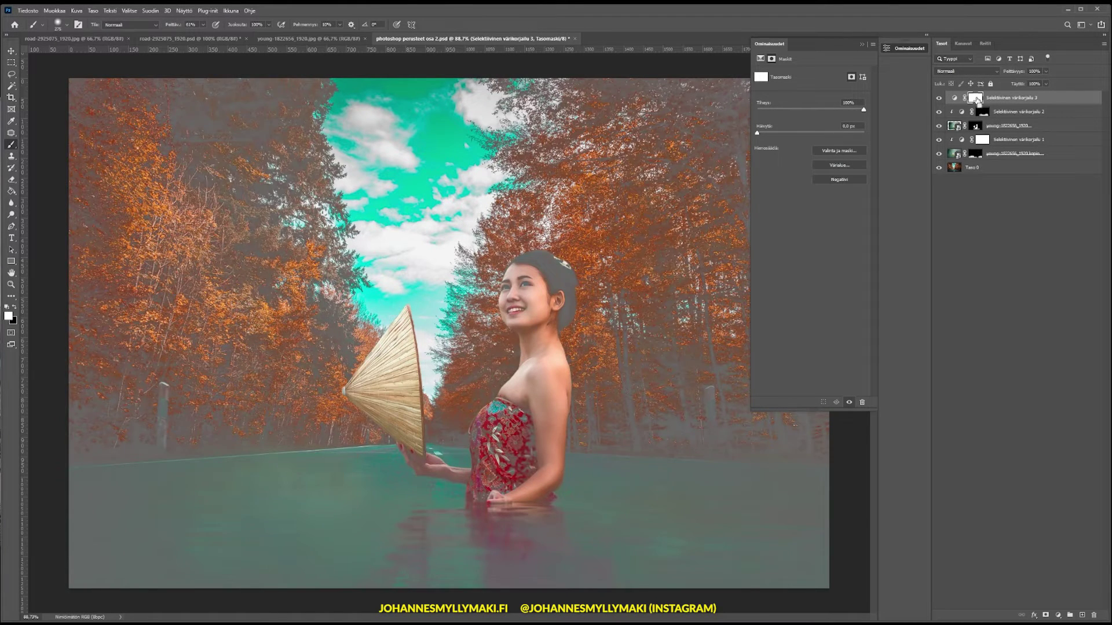
pyautogui.hotkey('ctrl', 'i')
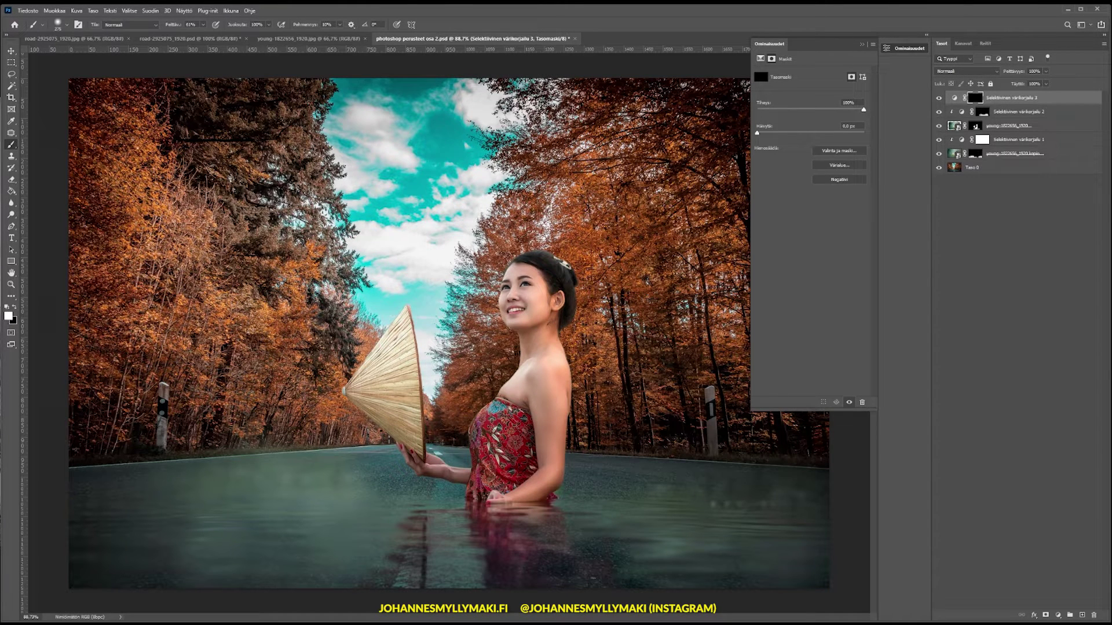
pyautogui.moveTo(223, 551)
pyautogui.mouseDown()
pyautogui.moveTo(186, 533)
pyautogui.moveTo(282, 502)
pyautogui.moveTo(116, 521)
pyautogui.moveTo(232, 573)
pyautogui.moveTo(457, 544)
pyautogui.moveTo(545, 553)
pyautogui.moveTo(769, 496)
pyautogui.moveTo(781, 551)
pyautogui.mouseUp()
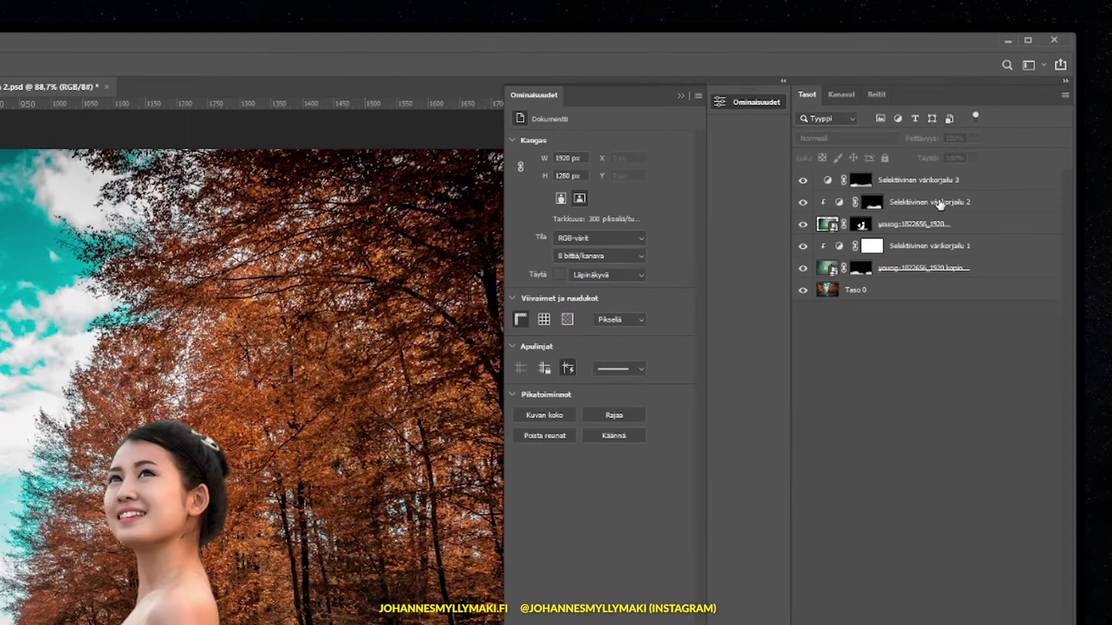
# Set the water's Blacks to cyan +27, magenta -70, yellow +29, black +58
pyautogui.click(1014, 99)
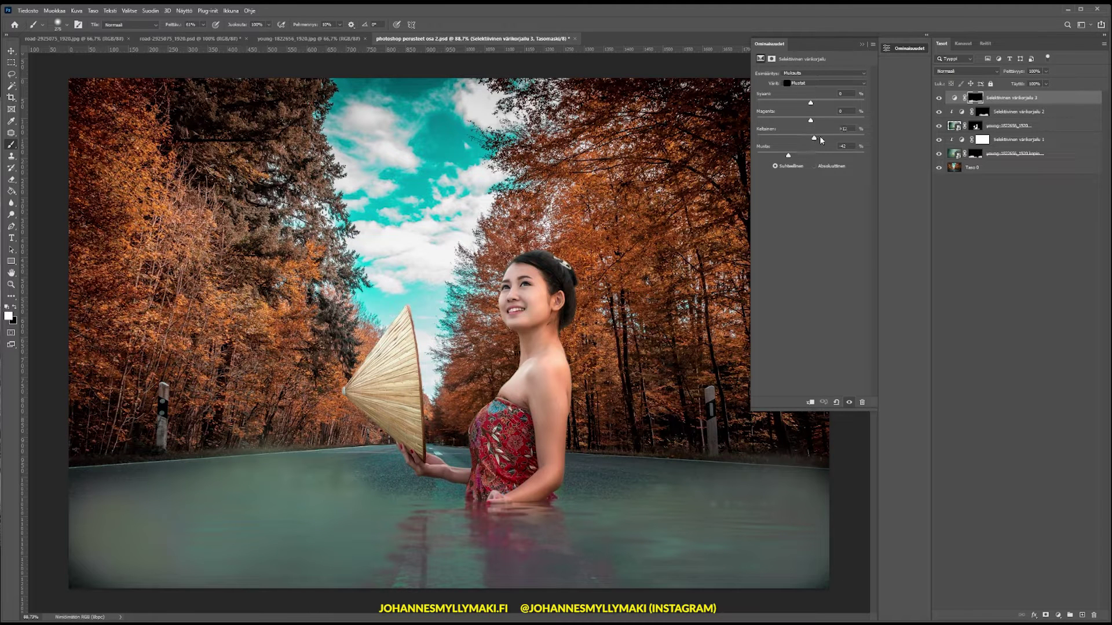
pyautogui.moveTo(848, 139); pyautogui.dragTo(764, 120)
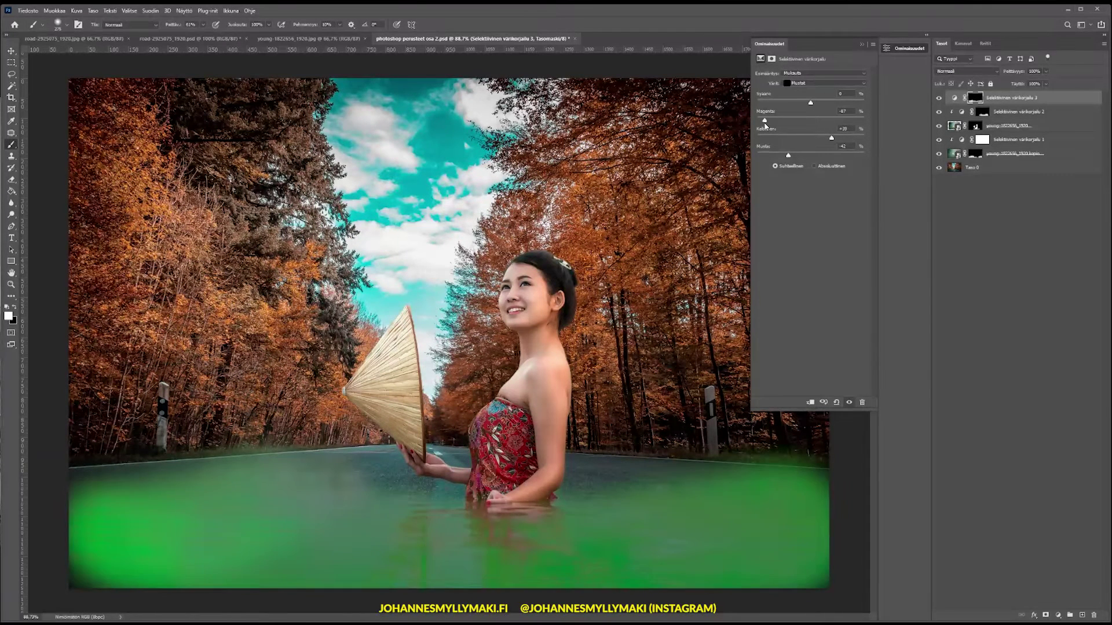
pyautogui.moveTo(788, 157); pyautogui.dragTo(824, 156)
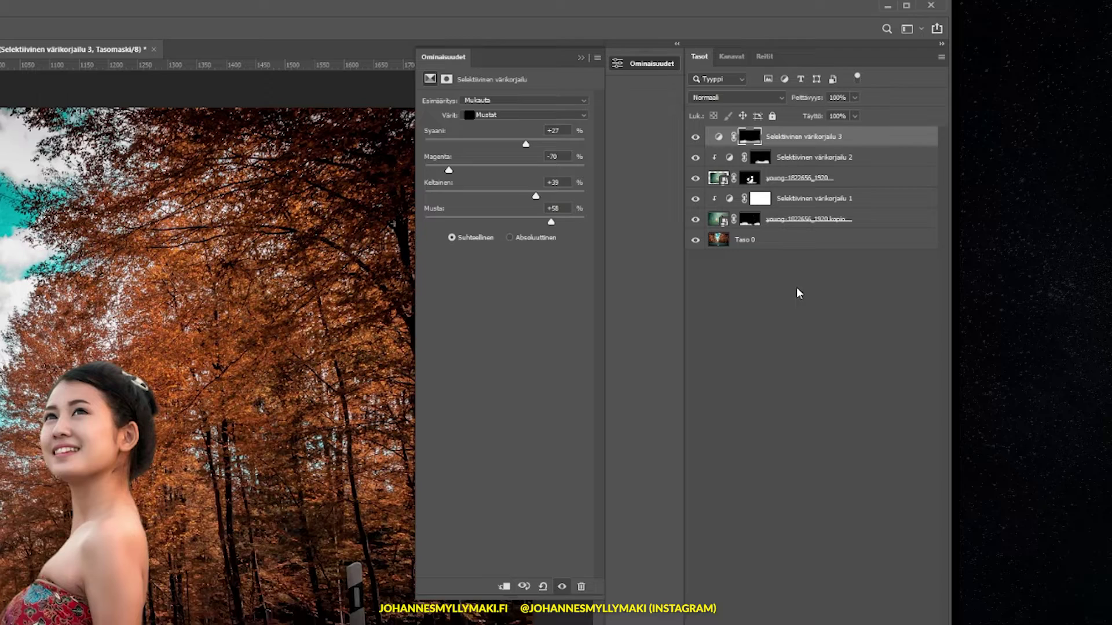
pyautogui.click(773, 221)
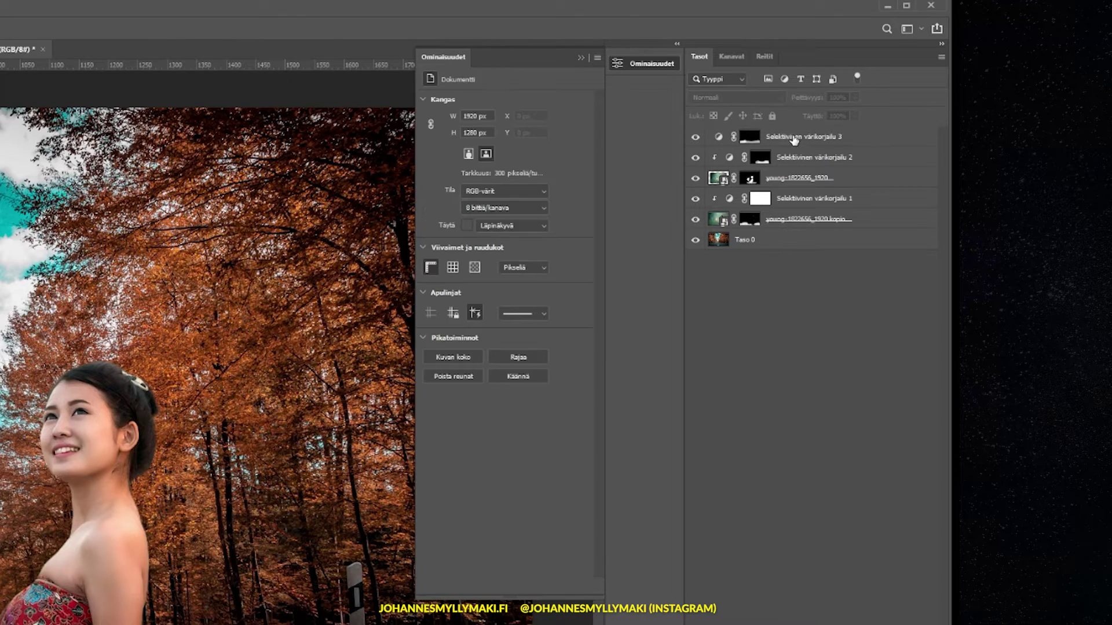
# Delete Selective Color layer 3 and inspect the first selective colour adjustment
pyautogui.click(792, 140)
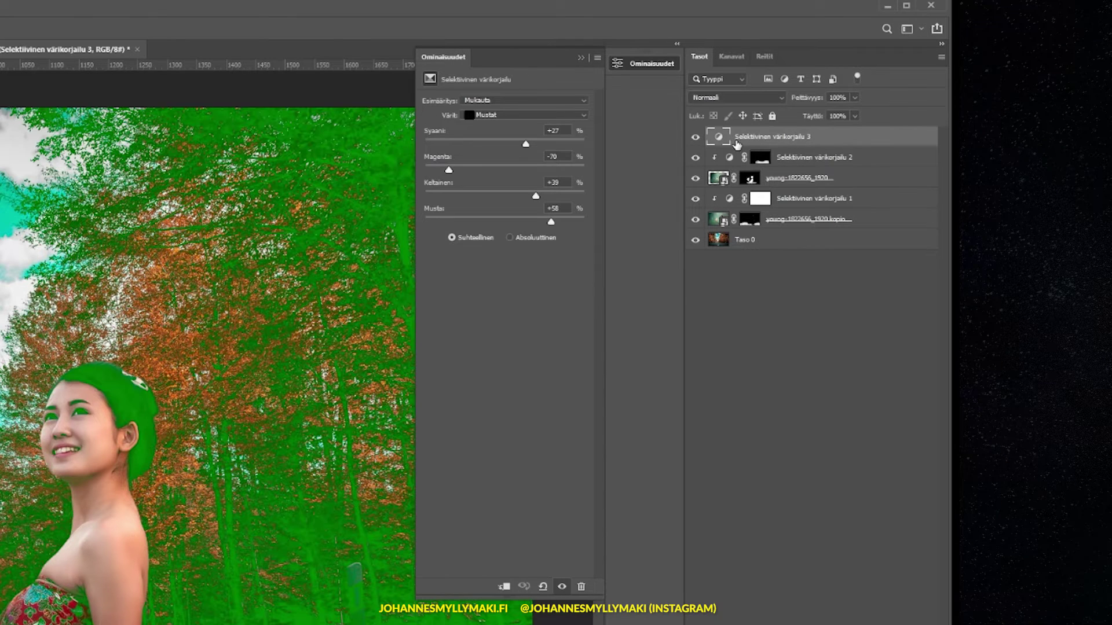
pyautogui.press('Delete')
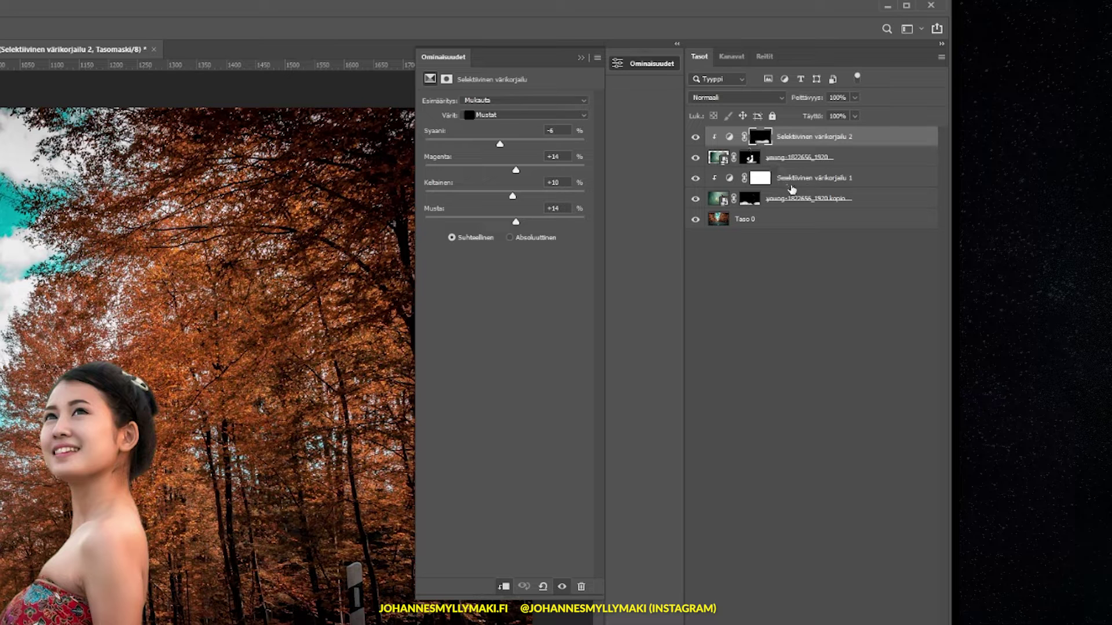
pyautogui.click(809, 178)
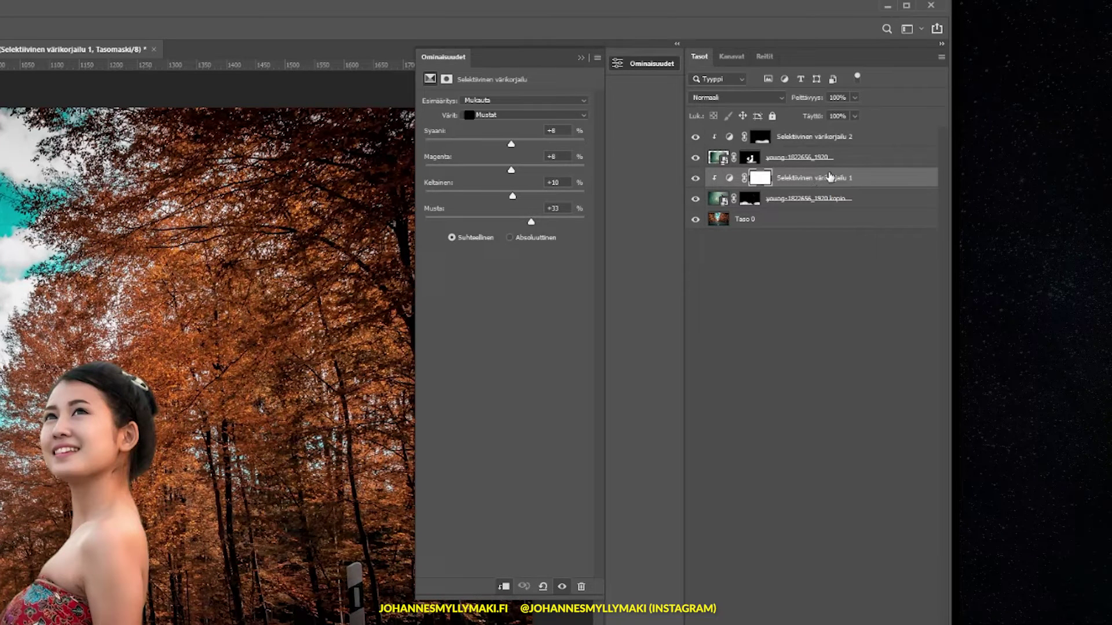
pyautogui.click(775, 203)
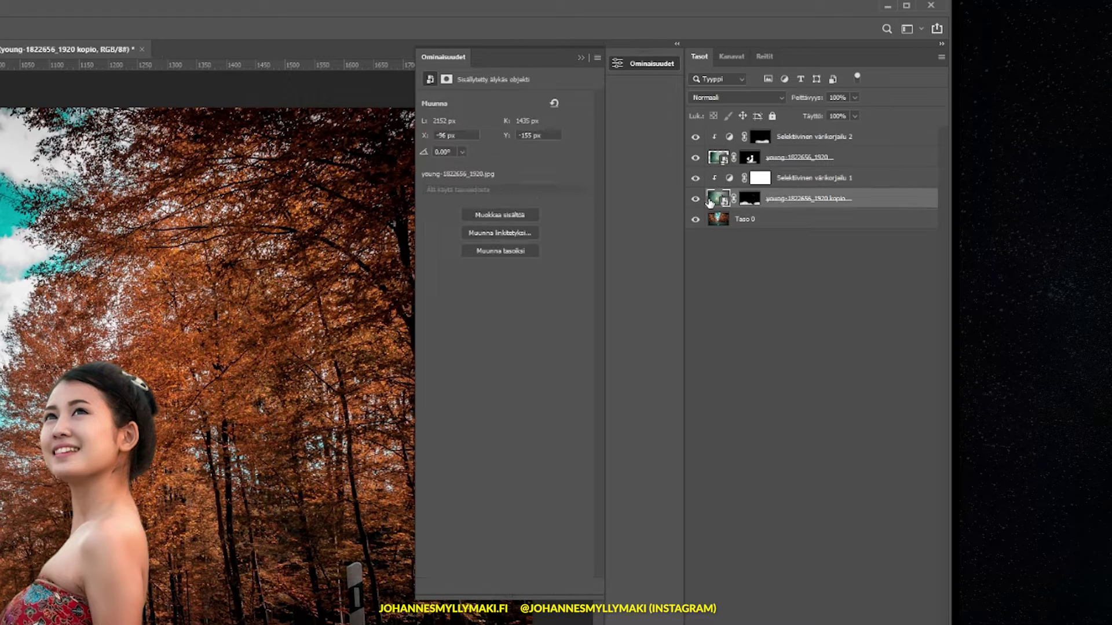
pyautogui.click(790, 181)
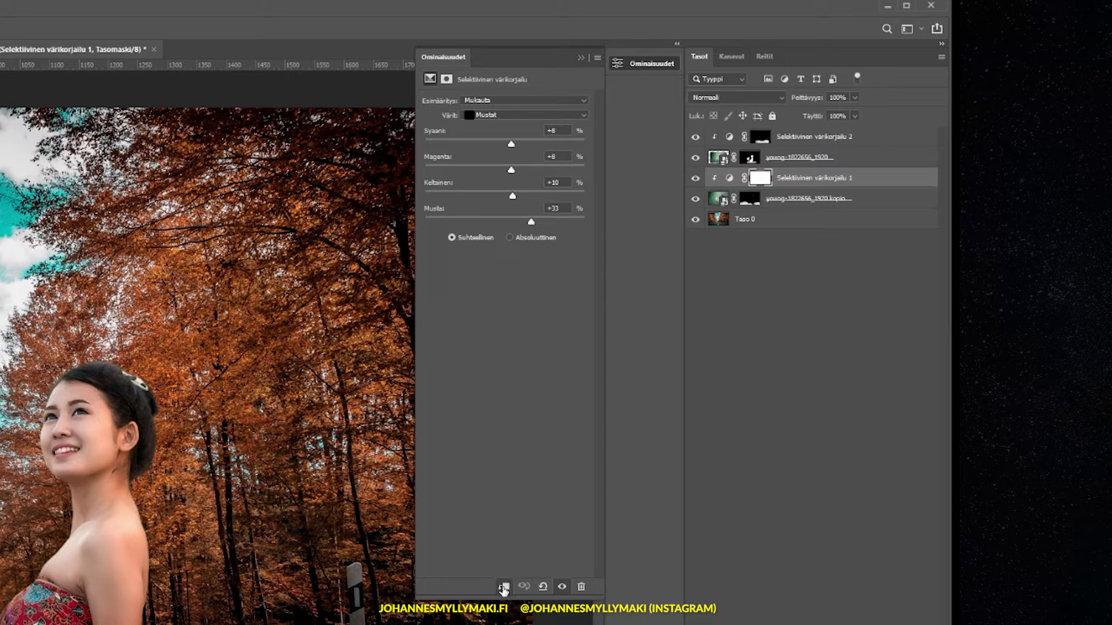
# Switch between the first adjustment and the woman copy layer to check their settings
pyautogui.click(799, 198)
pyautogui.click(782, 203)
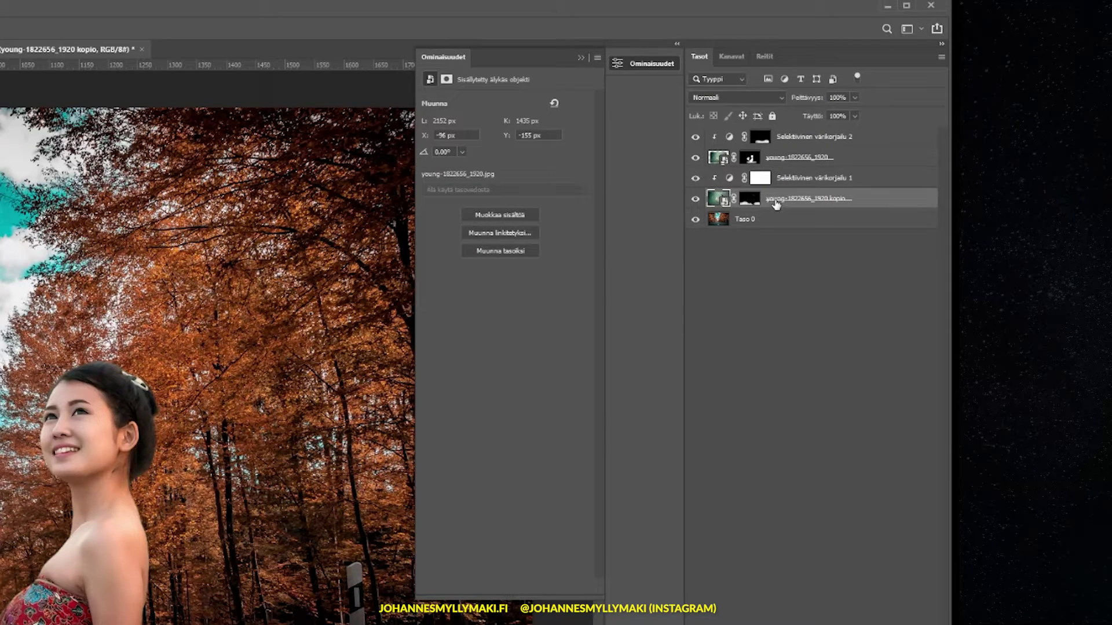
pyautogui.click(791, 183)
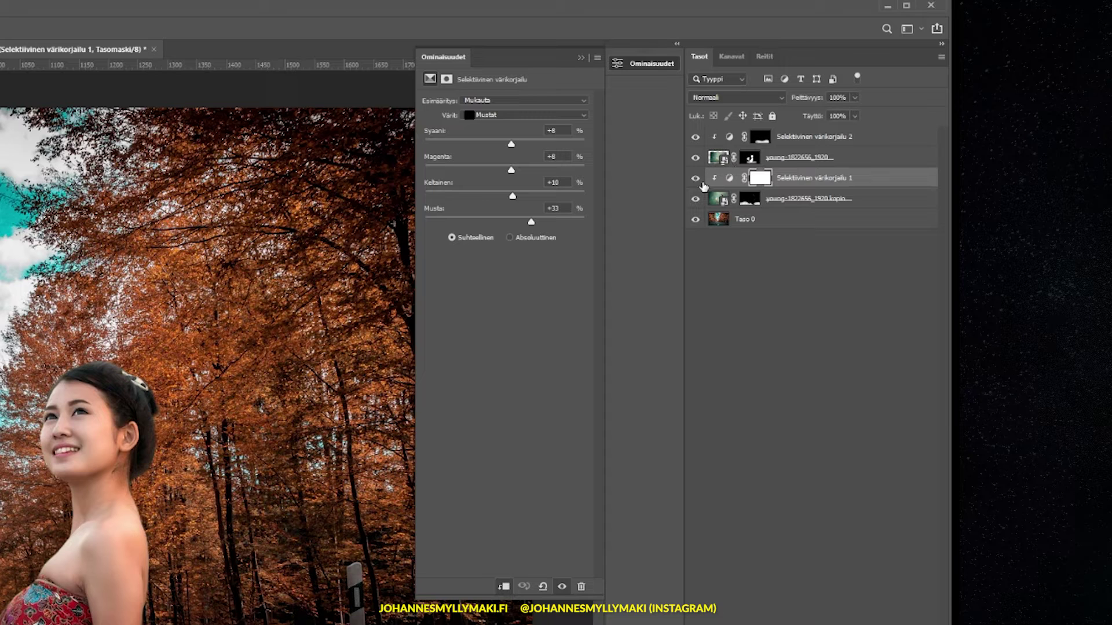
pyautogui.click(786, 204)
pyautogui.click(786, 179)
pyautogui.moveTo(754, 172); pyautogui.dragTo(786, 203)
pyautogui.click(793, 182)
pyautogui.click(786, 203)
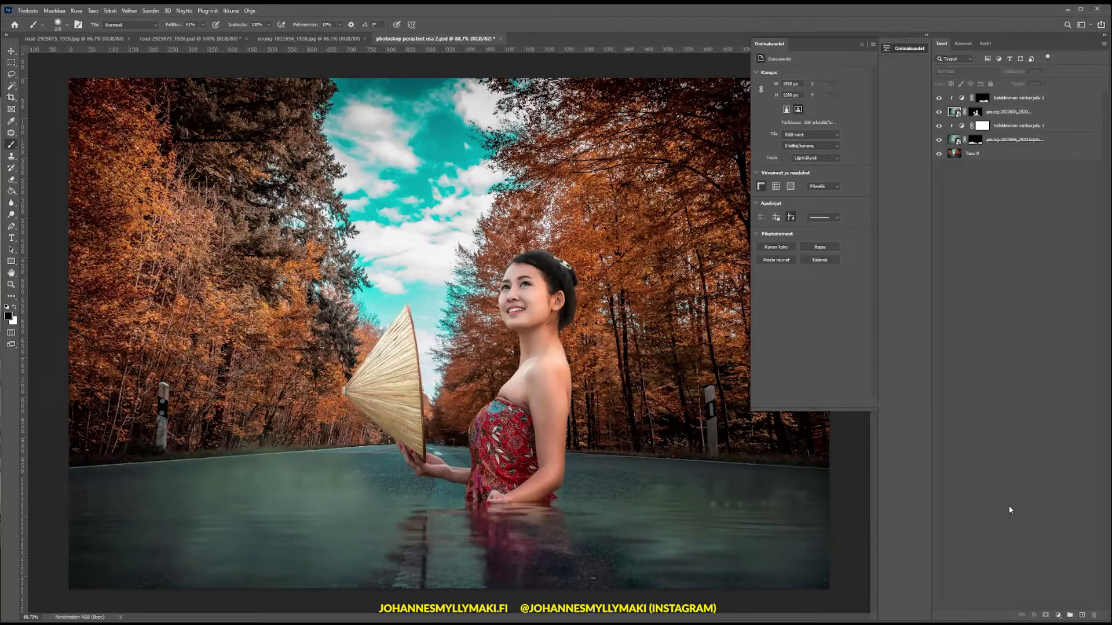
# Add a Selective Color clipped to the woman with Blacks' black at -54, greying her hair
pyautogui.click(1059, 616)
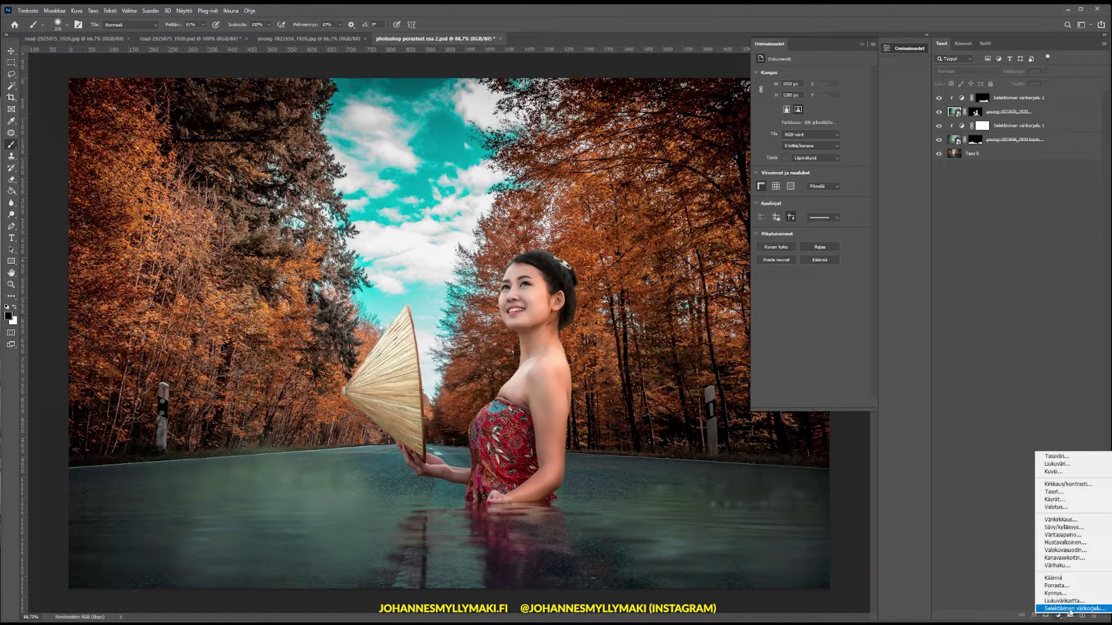
pyautogui.click(1072, 609)
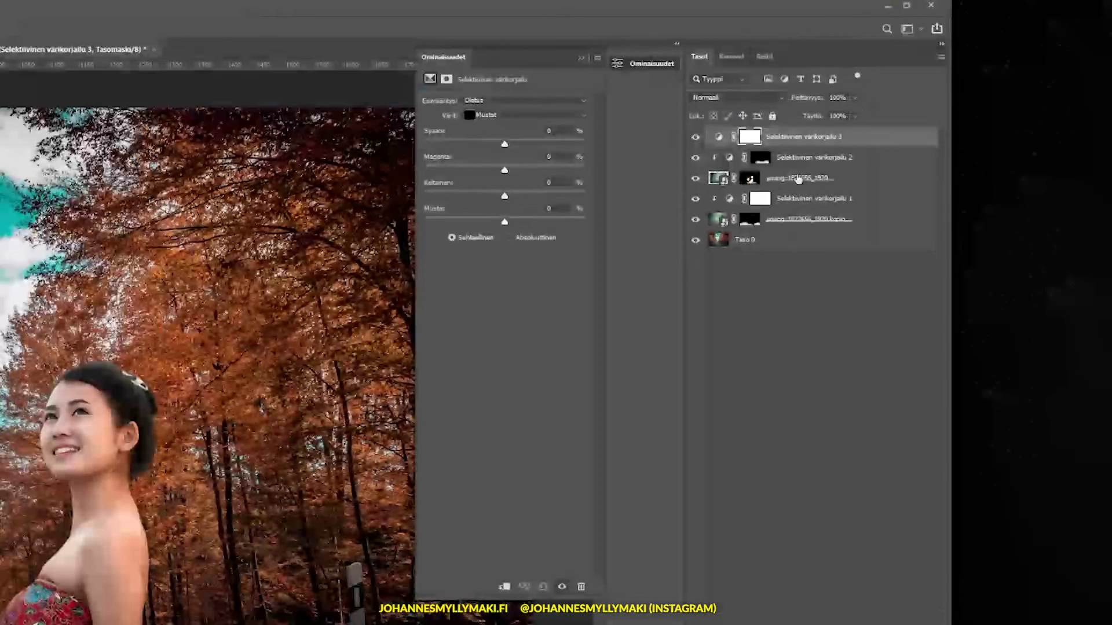
pyautogui.click(799, 161)
pyautogui.click(797, 138)
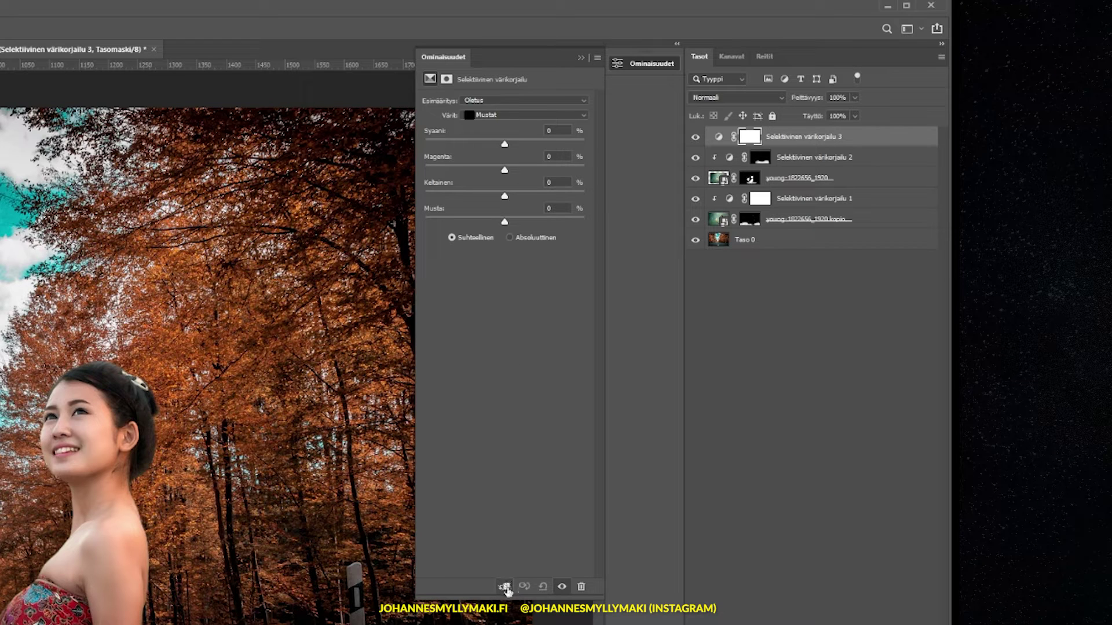
pyautogui.click(505, 587)
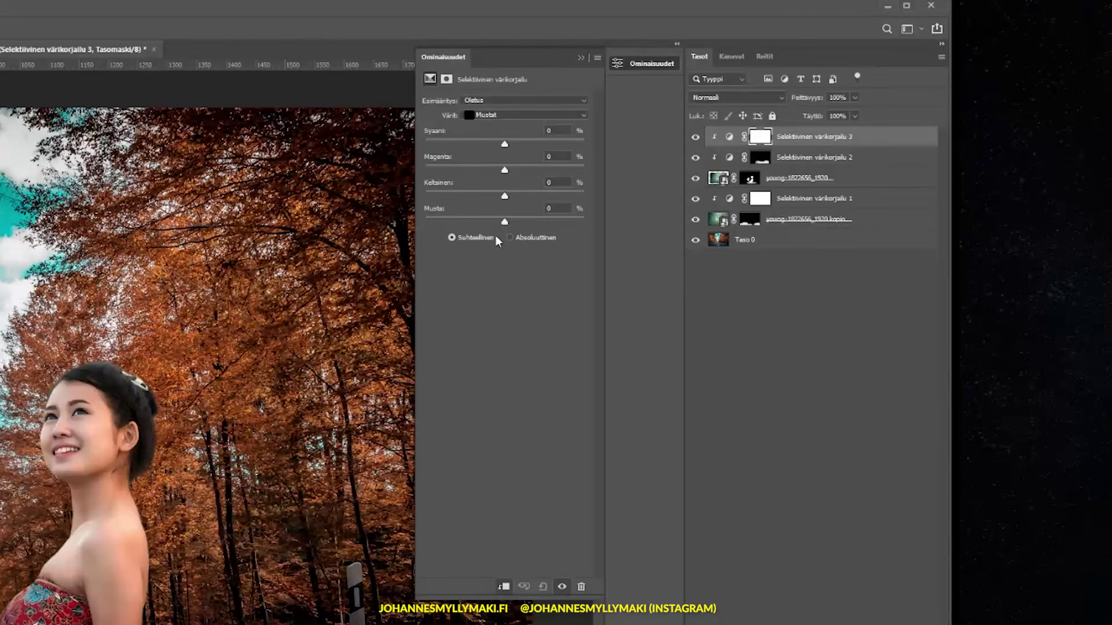
pyautogui.moveTo(505, 222); pyautogui.dragTo(458, 223)
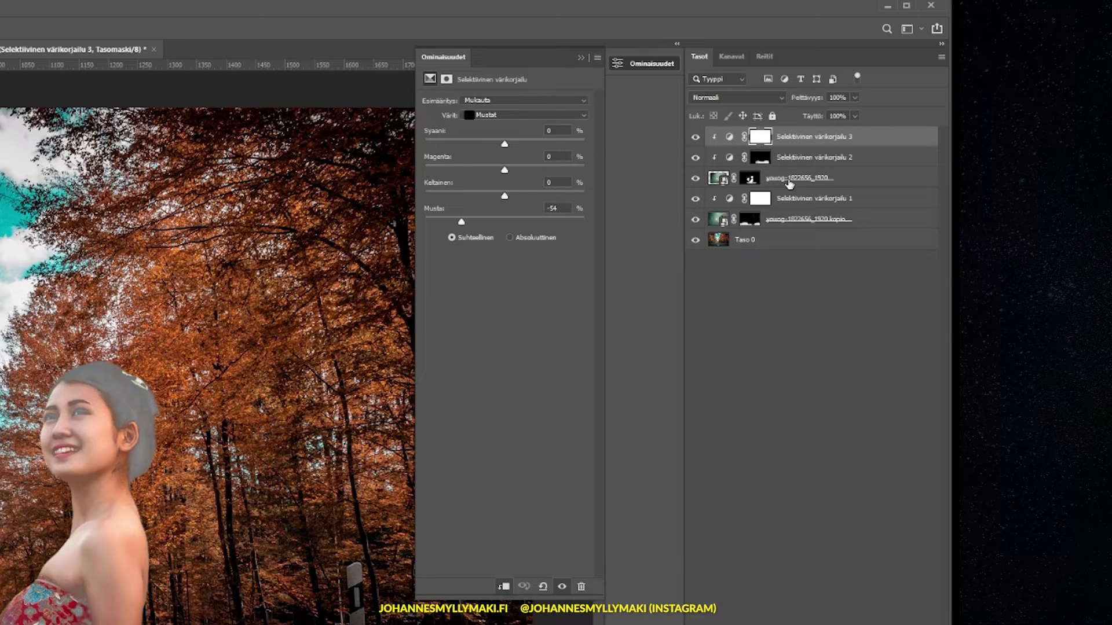
pyautogui.click(791, 184)
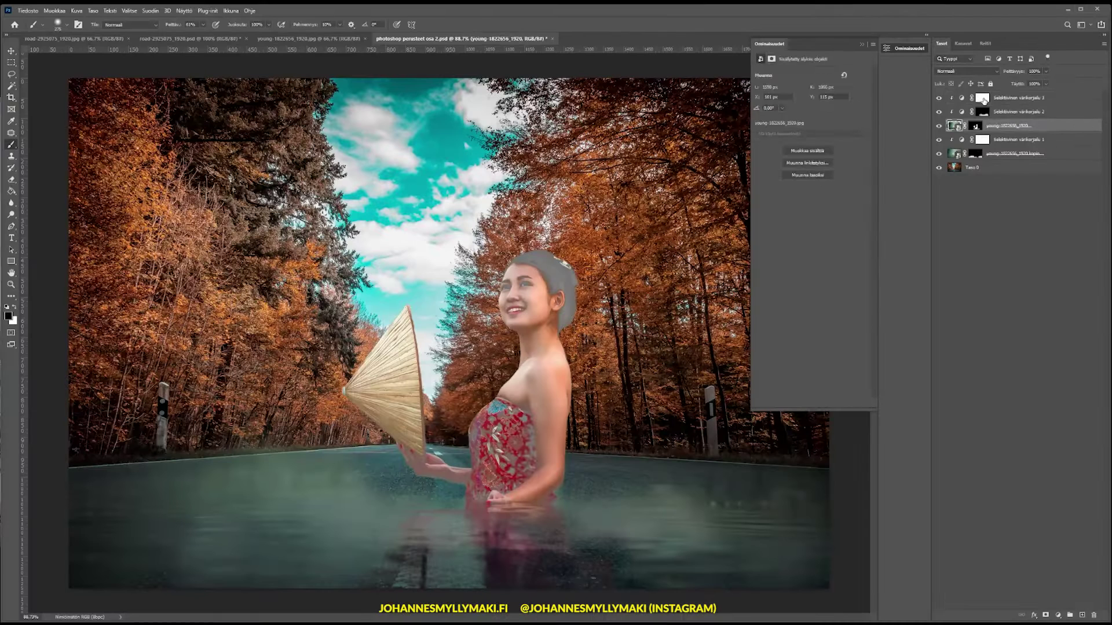
pyautogui.click(983, 98)
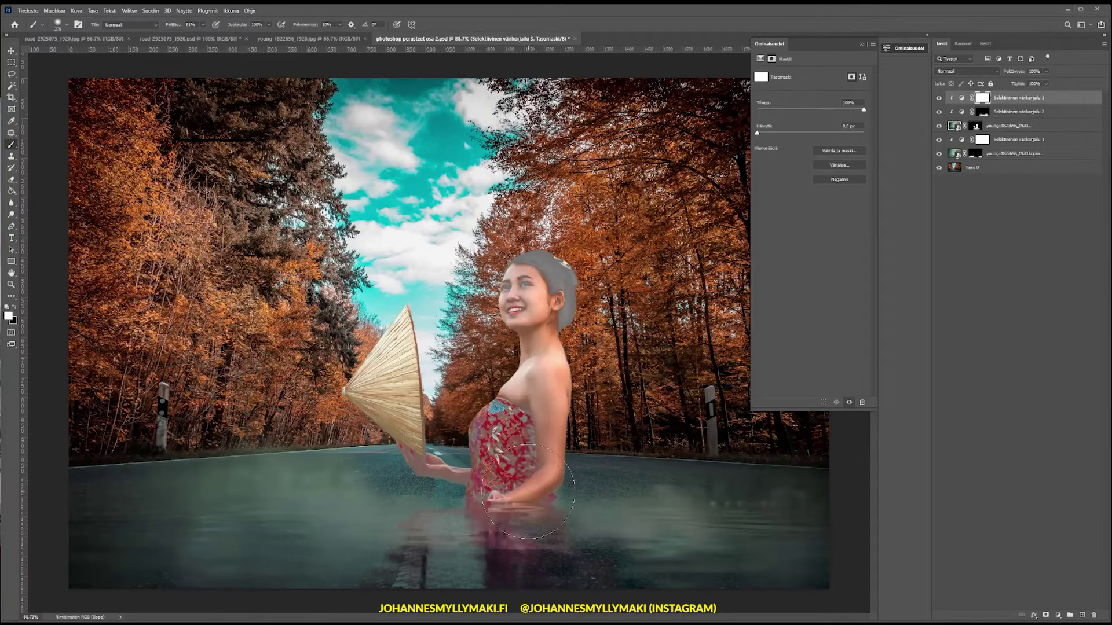
# Paint black on layer 3's mask over the reflection to hold back the grey effect
pyautogui.click(15, 308)
pyautogui.moveTo(326, 504)
pyautogui.mouseDown()
pyautogui.moveTo(572, 545)
pyautogui.moveTo(662, 503)
pyautogui.moveTo(189, 469)
pyautogui.moveTo(461, 554)
pyautogui.moveTo(637, 558)
pyautogui.mouseUp()
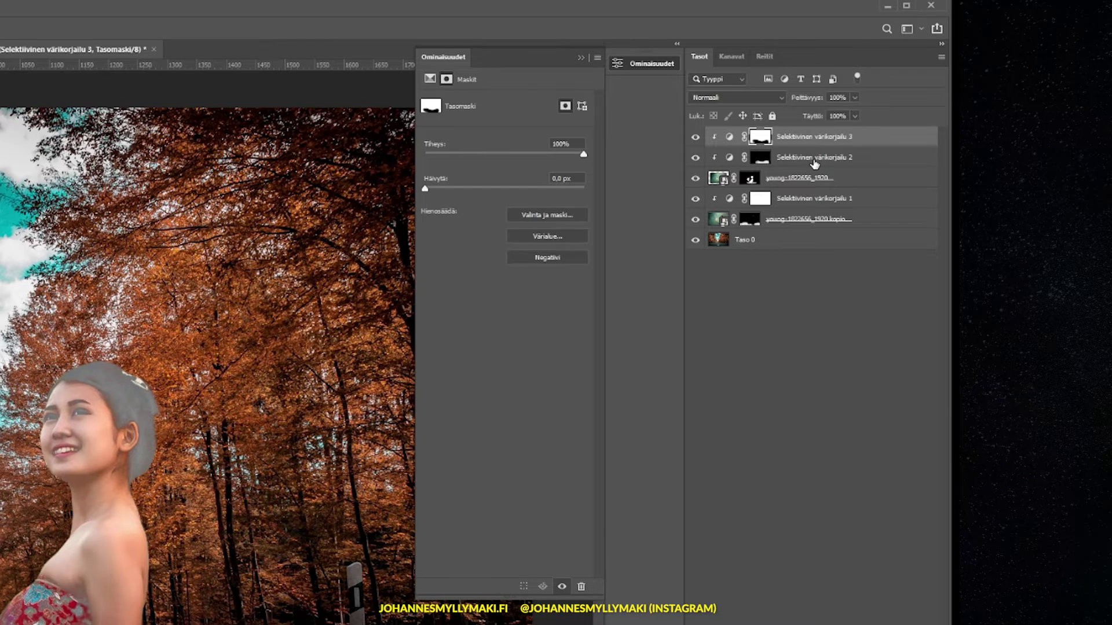
pyautogui.click(1015, 102)
# Bring the Blacks' black back to restore the hair, then lower black, yellow and cyan in Neutrals
pyautogui.moveTo(461, 222); pyautogui.dragTo(504, 223)
pyautogui.click(524, 114)
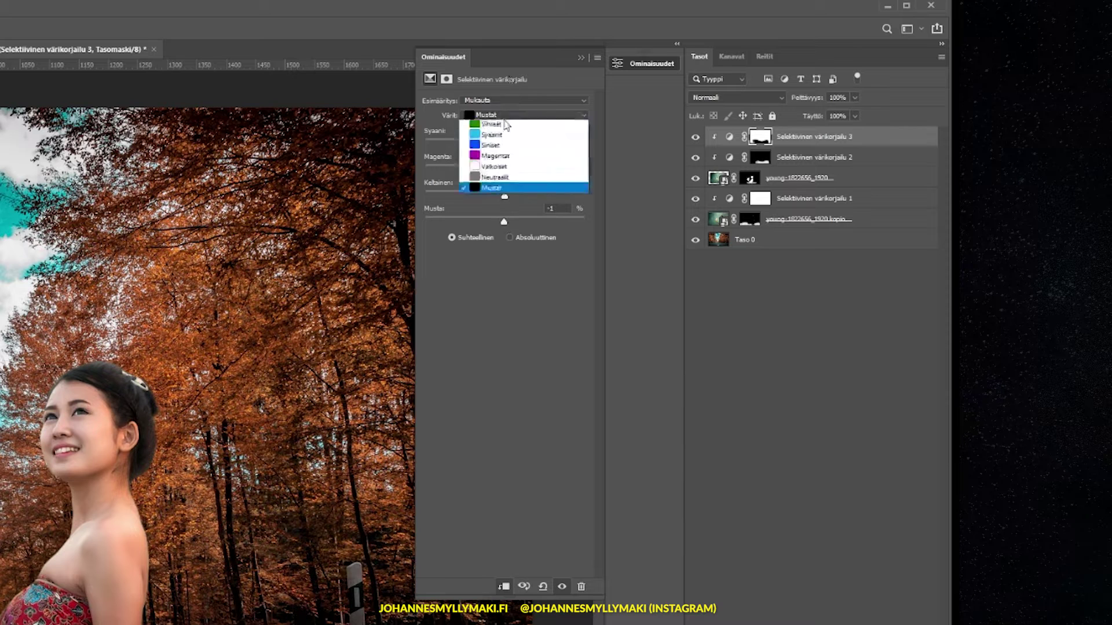
pyautogui.click(487, 211)
pyautogui.click(493, 117)
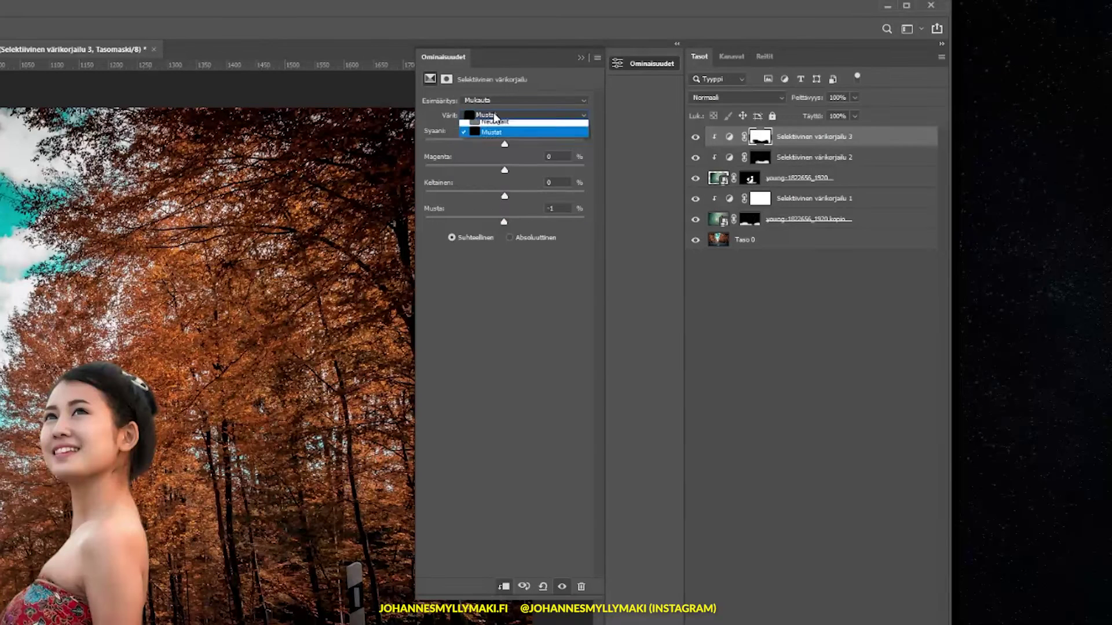
pyautogui.click(500, 201)
pyautogui.moveTo(505, 222); pyautogui.dragTo(520, 226)
pyautogui.moveTo(820, 159)
pyautogui.mouseDown()
pyautogui.moveTo(799, 141)
pyautogui.moveTo(814, 143)
pyautogui.moveTo(814, 124)
pyautogui.mouseUp()
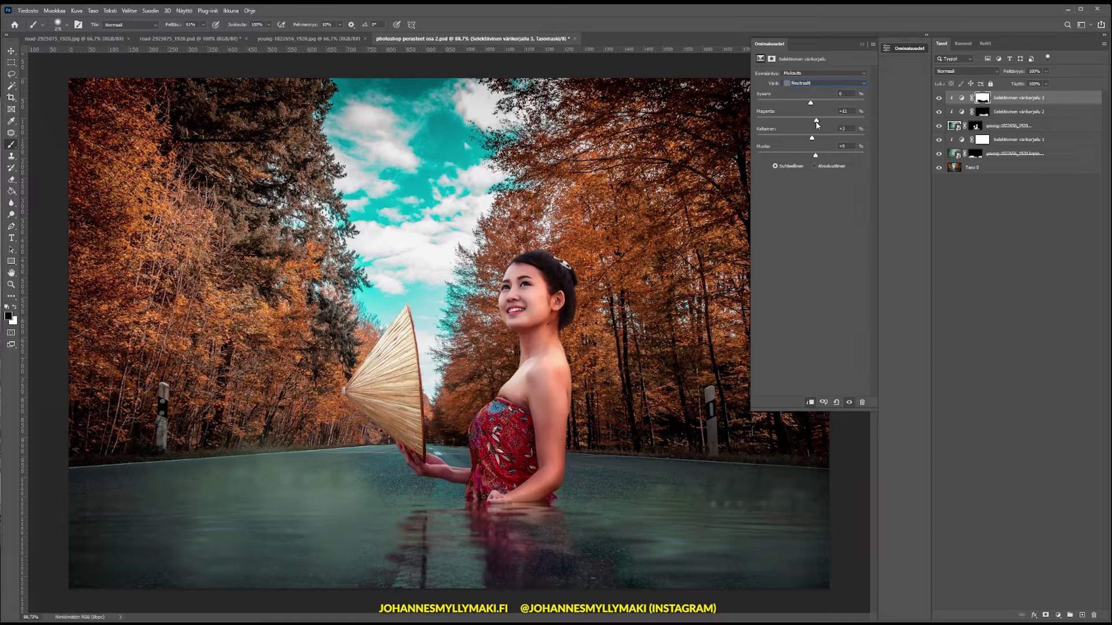
pyautogui.moveTo(811, 104); pyautogui.dragTo(823, 108)
pyautogui.moveTo(815, 105); pyautogui.dragTo(817, 105)
# Adjust the Whites range, changing yellow and reducing cyan and black
pyautogui.click(817, 86)
pyautogui.click(805, 136)
pyautogui.moveTo(811, 139); pyautogui.dragTo(817, 140)
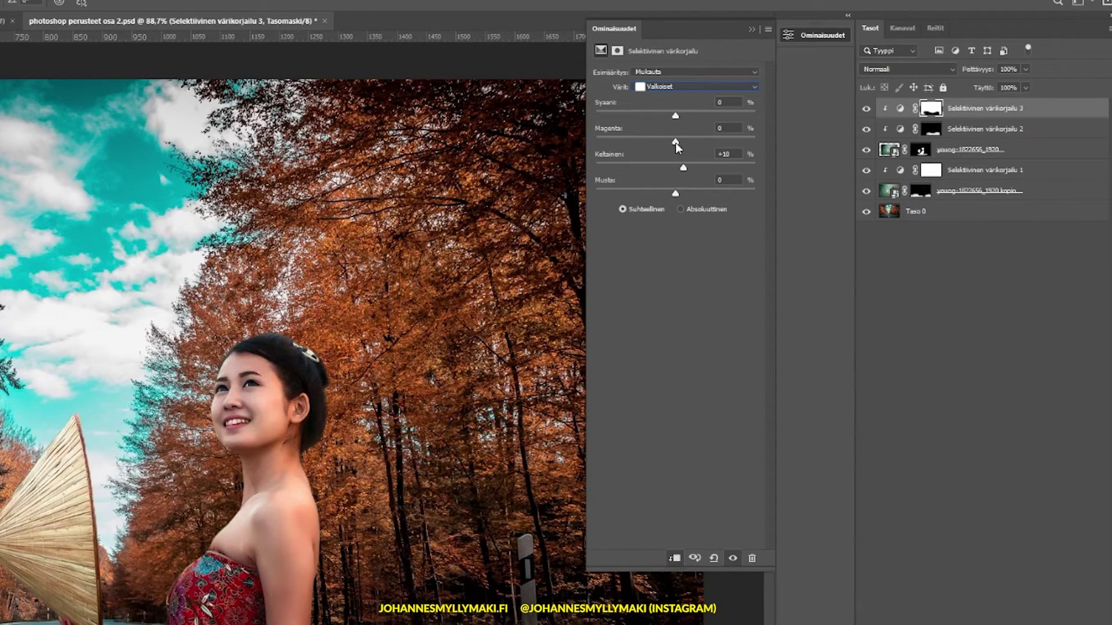
pyautogui.moveTo(676, 116); pyautogui.dragTo(673, 116)
pyautogui.moveTo(675, 194)
pyautogui.mouseDown()
pyautogui.moveTo(658, 194)
pyautogui.moveTo(685, 194)
pyautogui.mouseUp()
# Add yellow and magenta to the Magentas range
pyautogui.click(668, 92)
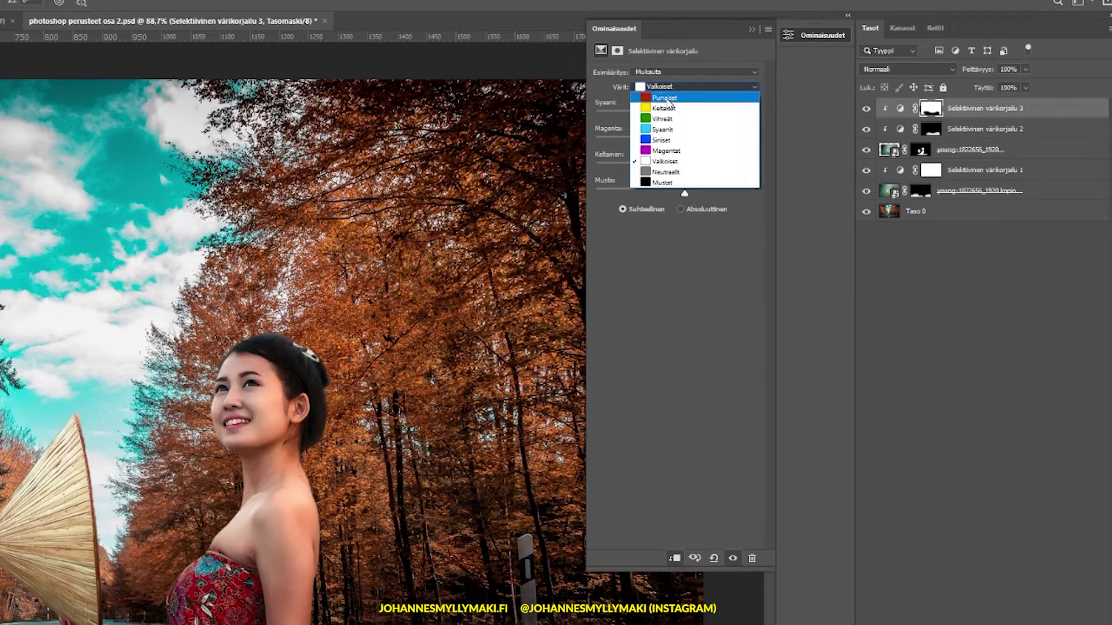
pyautogui.click(658, 145)
pyautogui.moveTo(675, 167); pyautogui.dragTo(681, 167)
pyautogui.moveTo(815, 140); pyautogui.dragTo(813, 139)
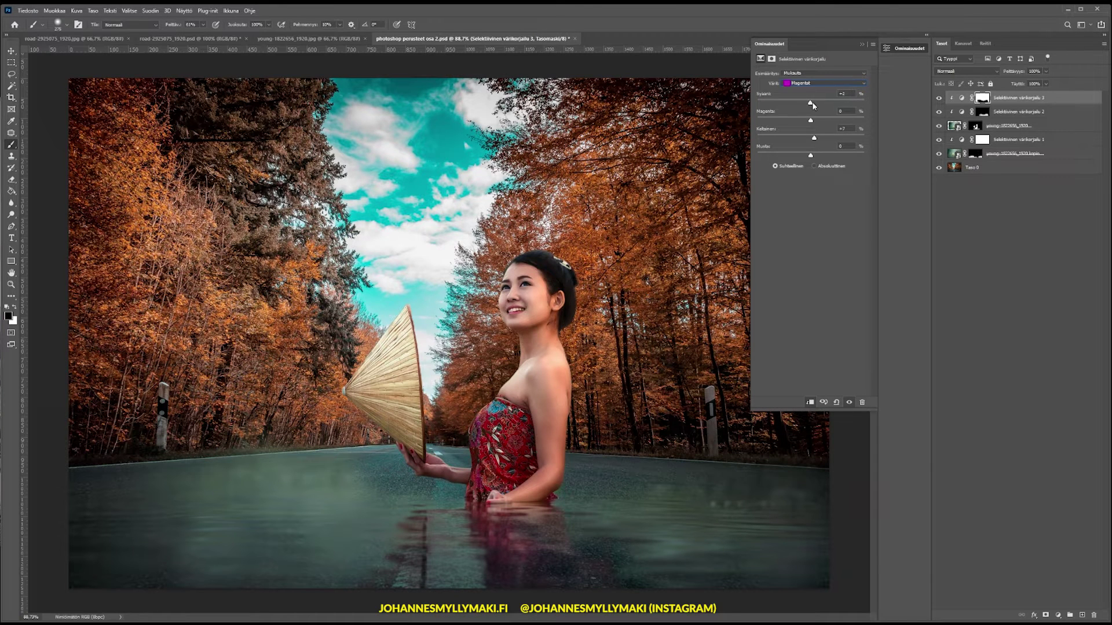
pyautogui.moveTo(810, 121)
pyautogui.mouseDown()
pyautogui.moveTo(820, 121)
pyautogui.moveTo(809, 123)
pyautogui.mouseUp()
# Set Reds to cyan -12, magenta -4, yellow +8, black +8, then hide the adjustment to compare
pyautogui.click(808, 83)
pyautogui.click(804, 90)
pyautogui.moveTo(809, 123)
pyautogui.mouseDown()
pyautogui.moveTo(823, 124)
pyautogui.moveTo(802, 108)
pyautogui.mouseUp()
pyautogui.moveTo(793, 112); pyautogui.dragTo(807, 114)
pyautogui.moveTo(810, 155)
pyautogui.mouseDown()
pyautogui.moveTo(789, 156)
pyautogui.moveTo(817, 158)
pyautogui.moveTo(800, 142)
pyautogui.moveTo(814, 139)
pyautogui.moveTo(803, 126)
pyautogui.mouseUp()
pyautogui.moveTo(810, 125); pyautogui.dragTo(808, 126)
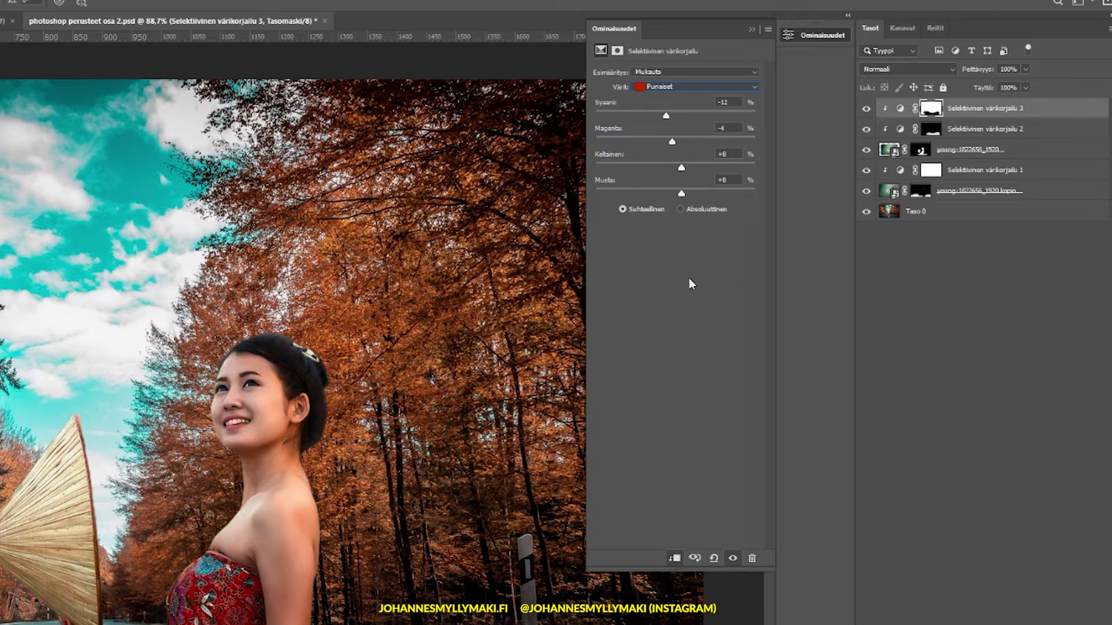
pyautogui.click(869, 107)
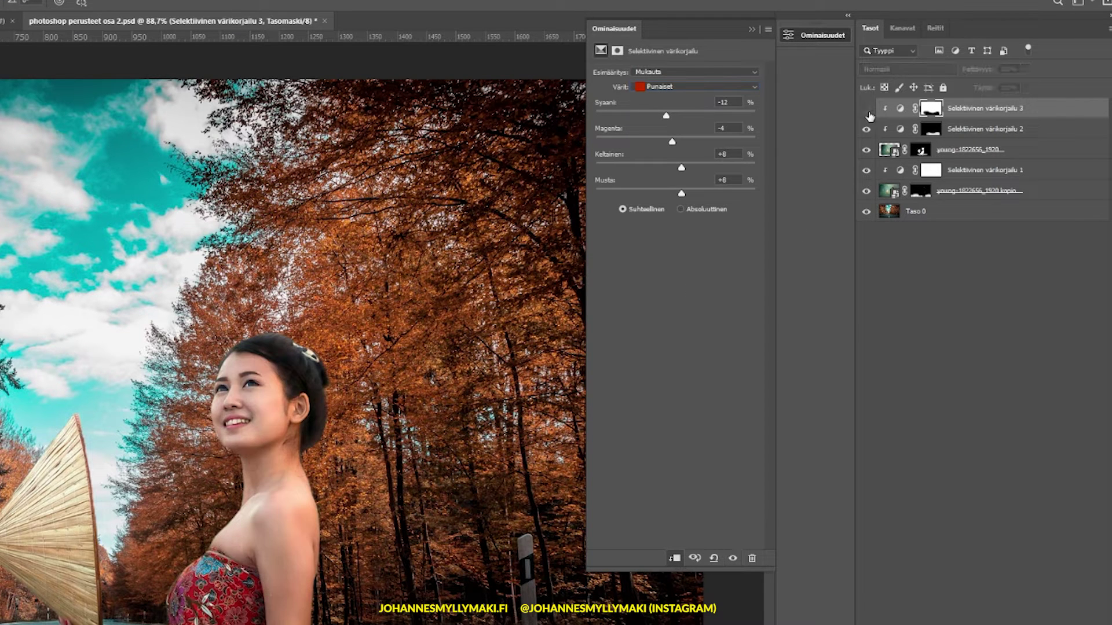
pyautogui.click(867, 109)
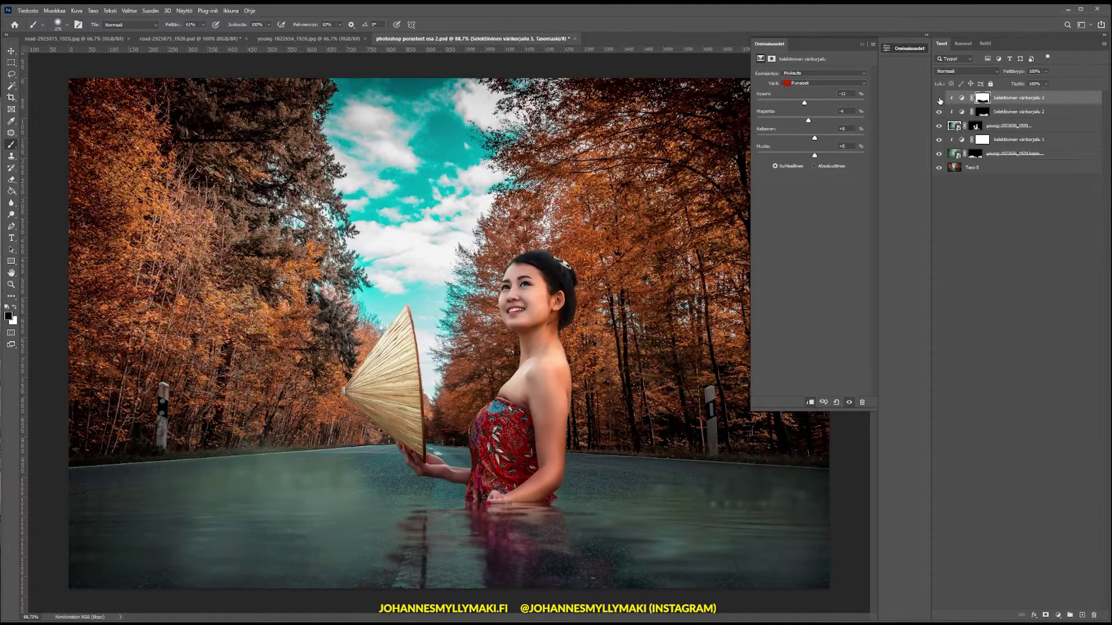
pyautogui.click(939, 99)
pyautogui.click(939, 98)
pyautogui.click(939, 99)
pyautogui.click(938, 99)
pyautogui.click(939, 98)
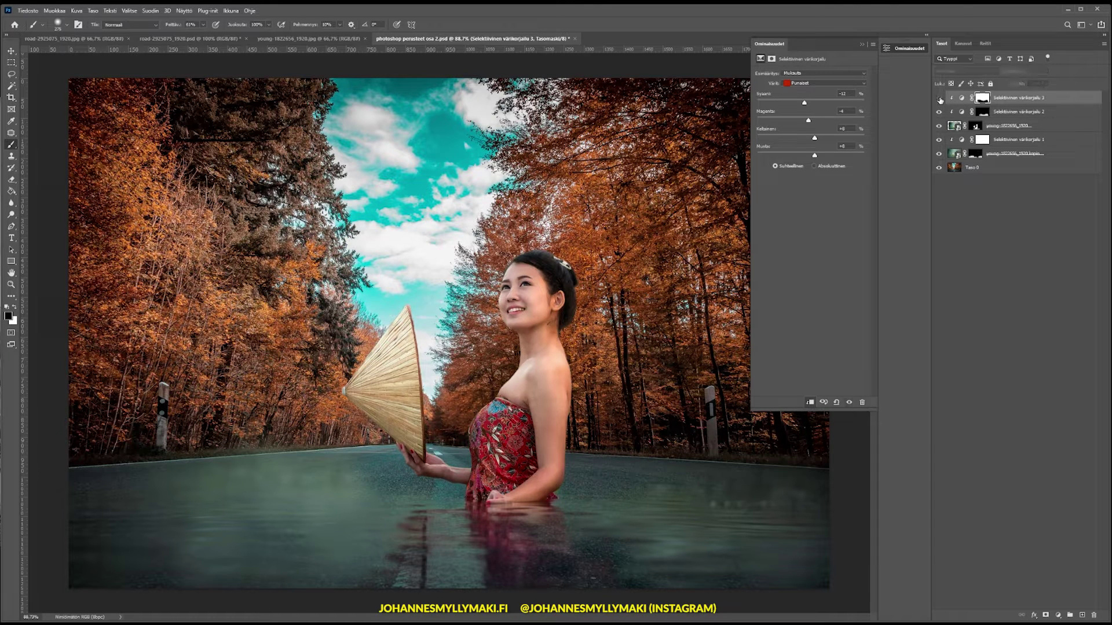
pyautogui.click(939, 98)
pyautogui.click(939, 99)
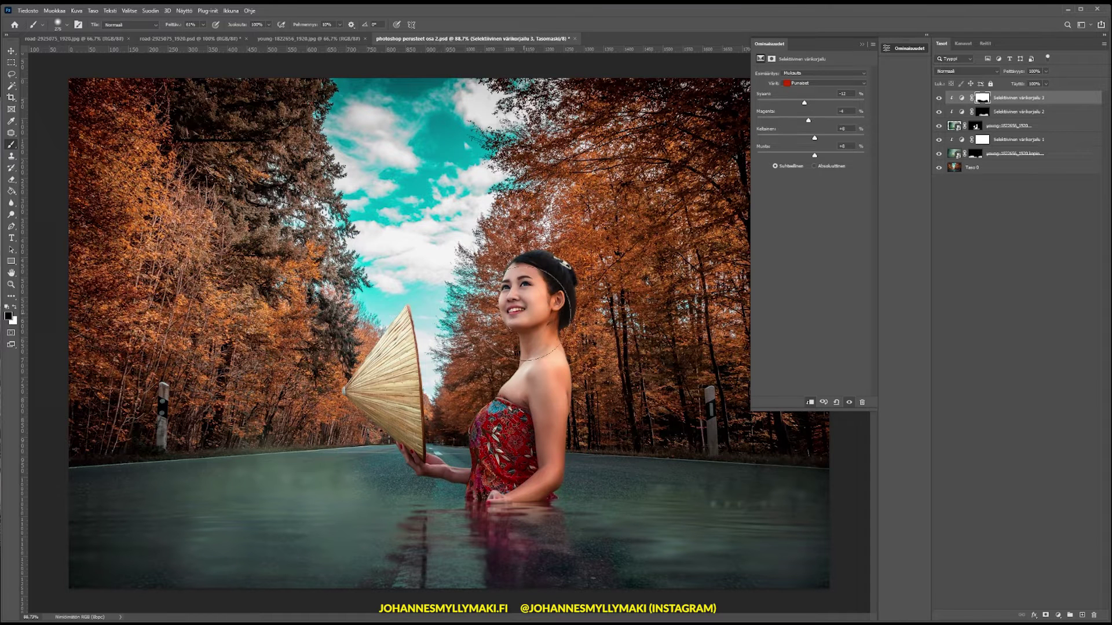
pyautogui.click(939, 99)
pyautogui.click(939, 98)
pyautogui.click(938, 99)
pyautogui.click(938, 99)
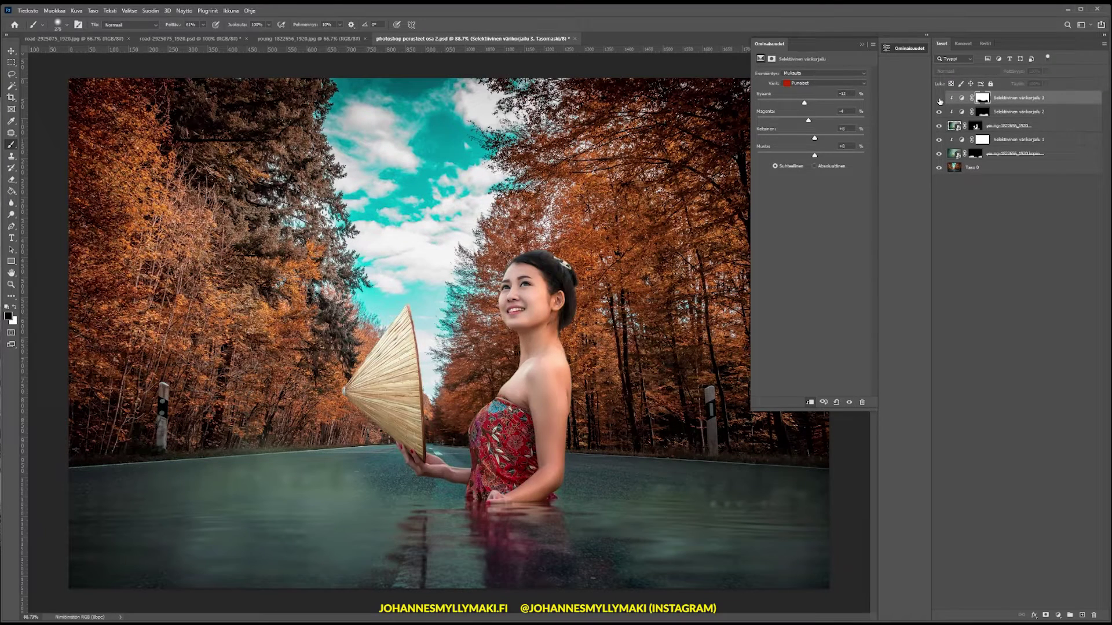
pyautogui.click(939, 98)
pyautogui.click(1014, 232)
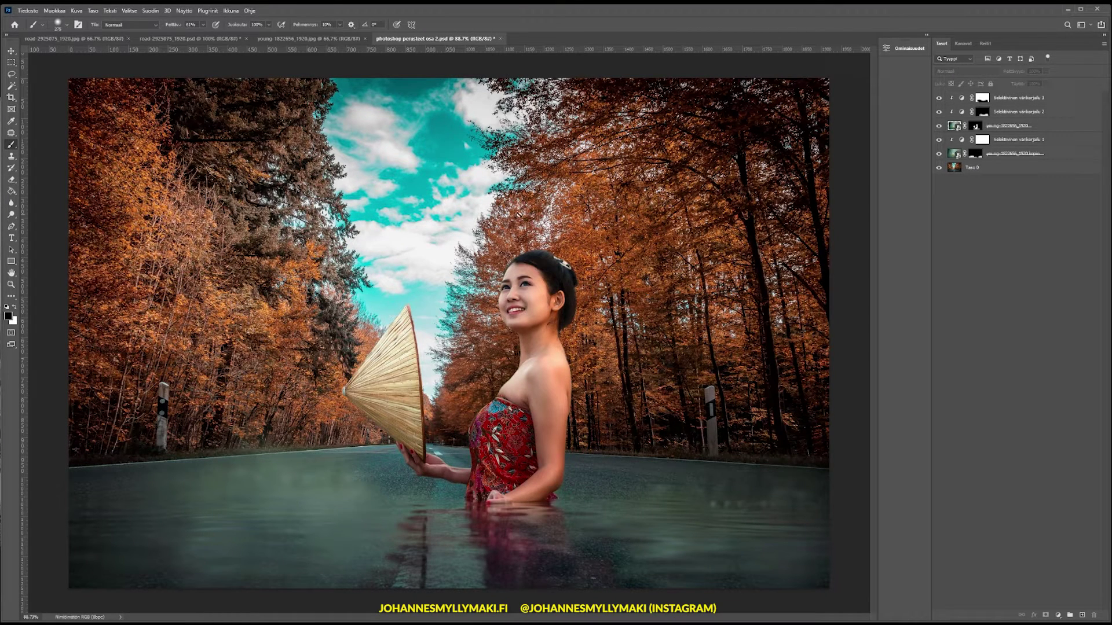
# Switch to road-2925075_1920.psd and toggle Taso 1 to compare its glow and shoulder rim light
pyautogui.click(95, 39)
pyautogui.click(186, 39)
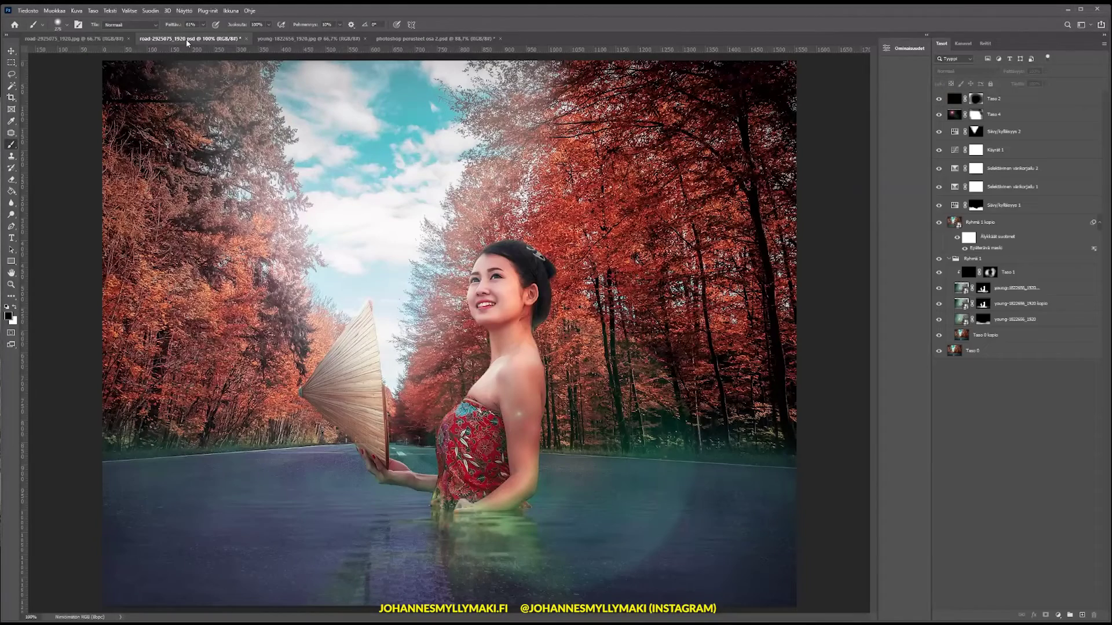
pyautogui.click(940, 273)
pyautogui.click(939, 273)
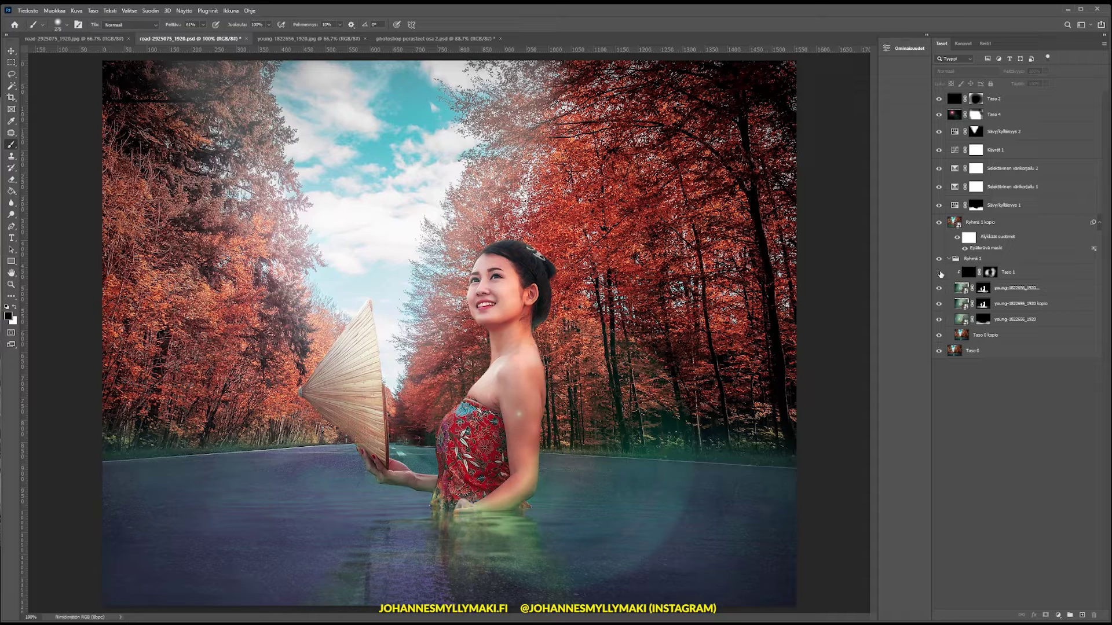
pyautogui.click(940, 272)
pyautogui.click(939, 272)
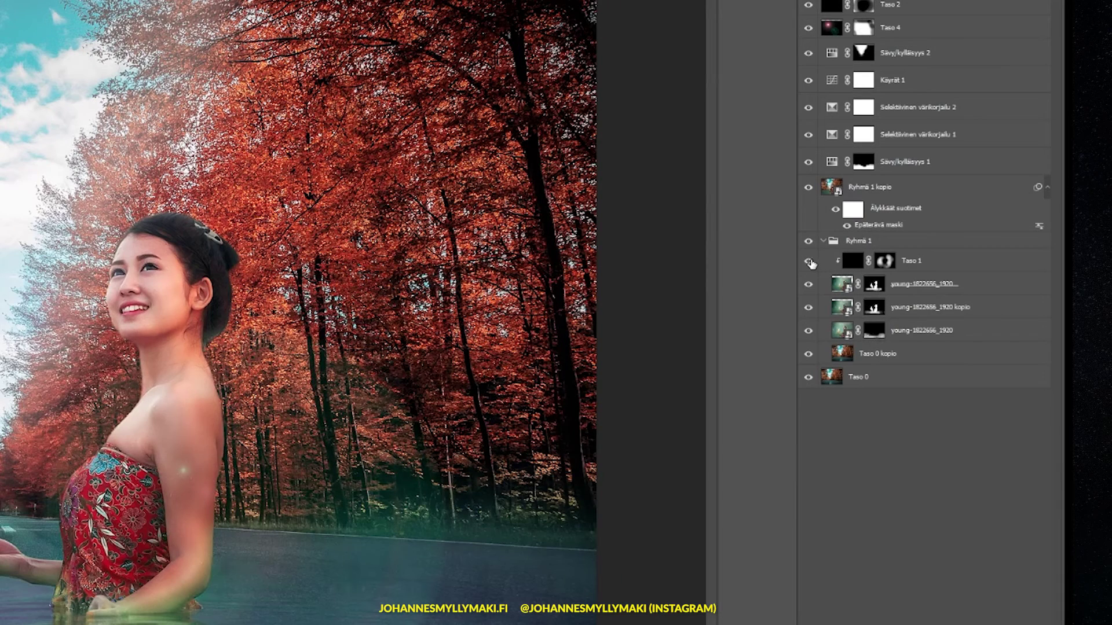
pyautogui.click(809, 261)
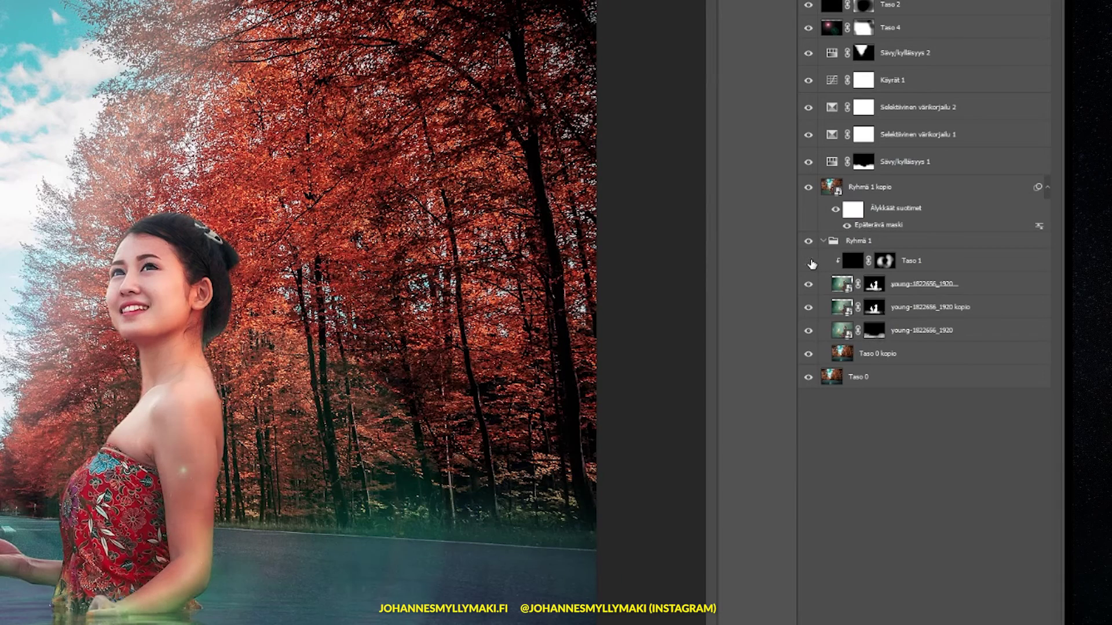
pyautogui.click(809, 262)
pyautogui.click(810, 262)
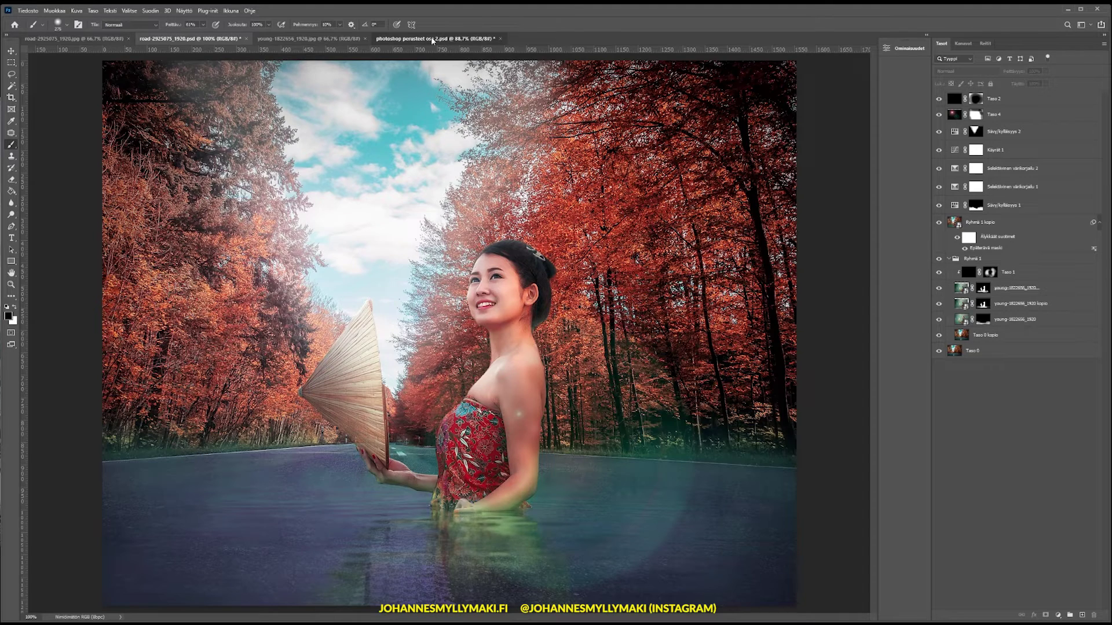
# Return to photoshop perusteet osa 2.psd and add a new empty layer on top
pyautogui.click(426, 37)
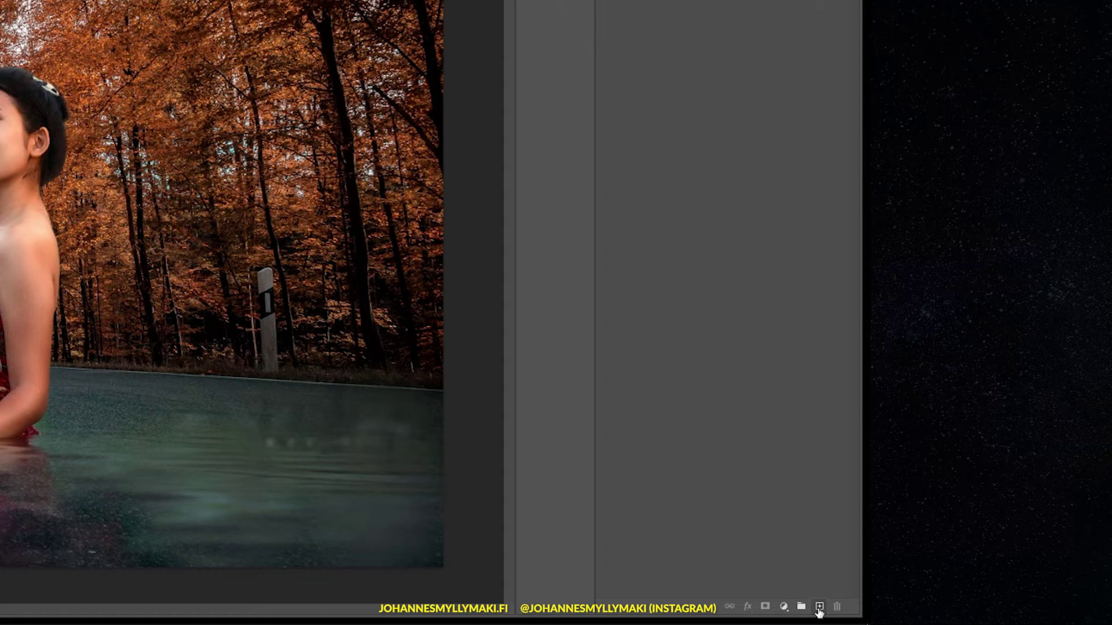
pyautogui.click(819, 608)
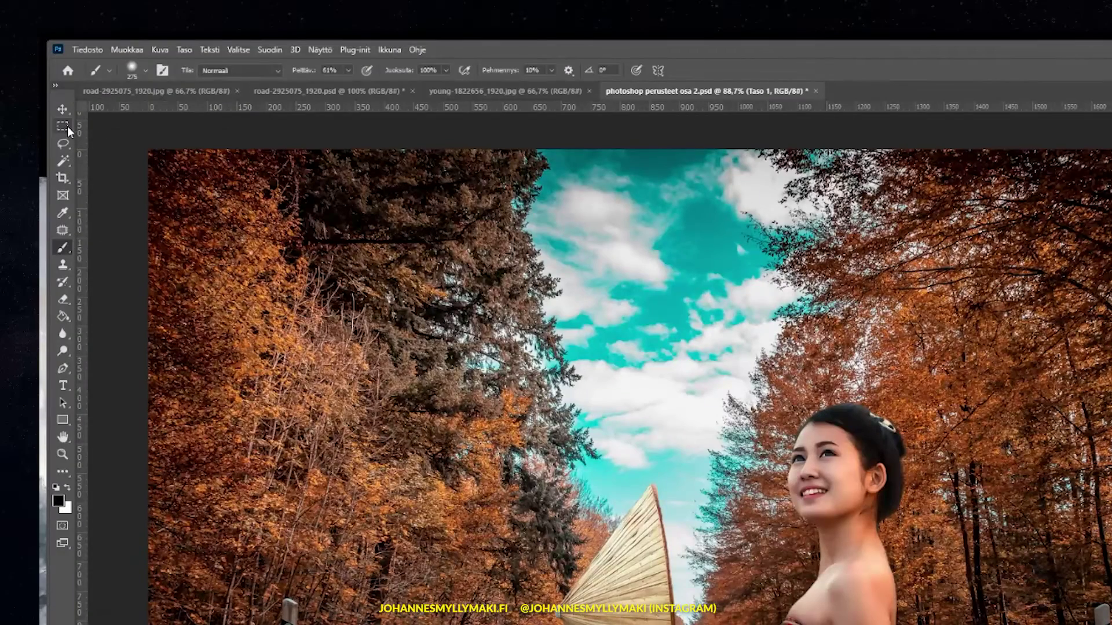
# Select the whole canvas and fill Taso 1 with solid black using the Color contents option
pyautogui.click(65, 127)
pyautogui.moveTo(137, 137); pyautogui.dragTo(868, 608)
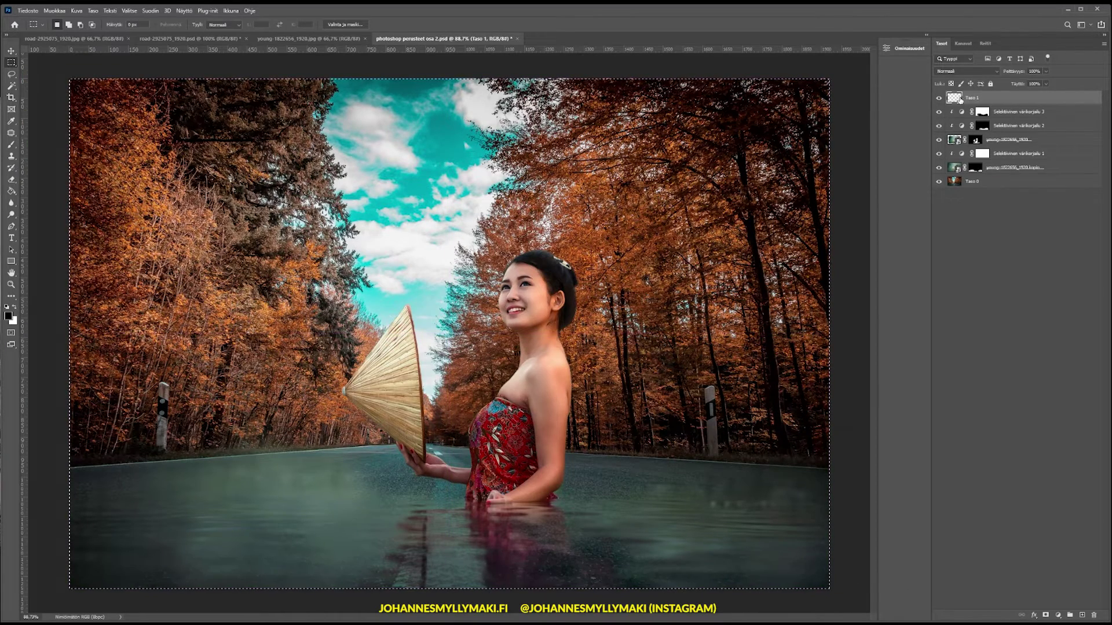
pyautogui.rightClick(559, 200)
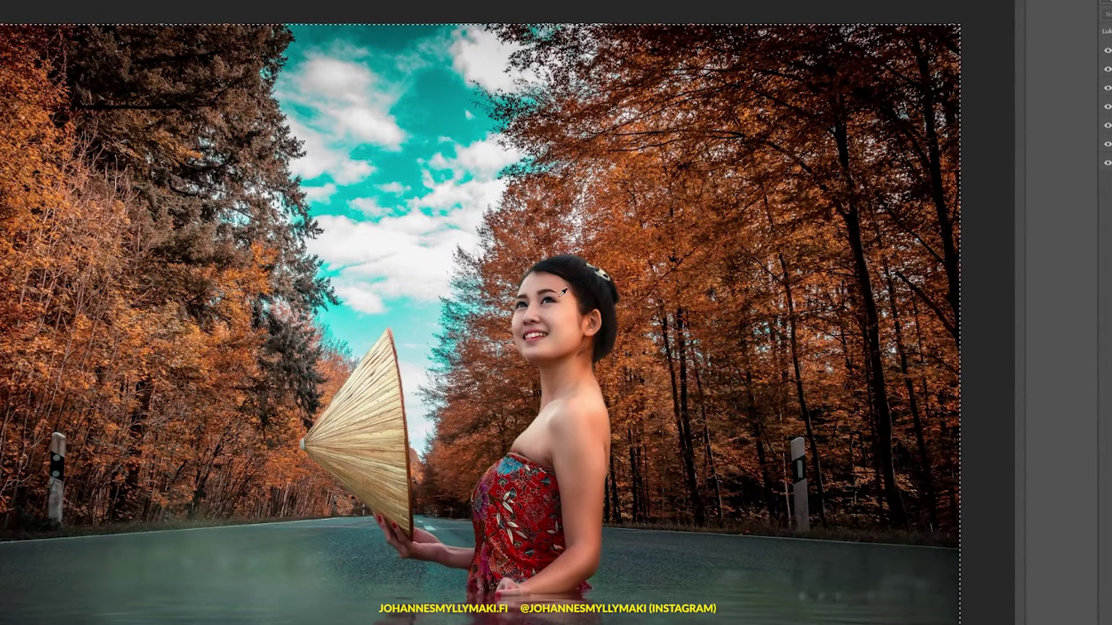
pyautogui.hotkey('shift', 'F5')
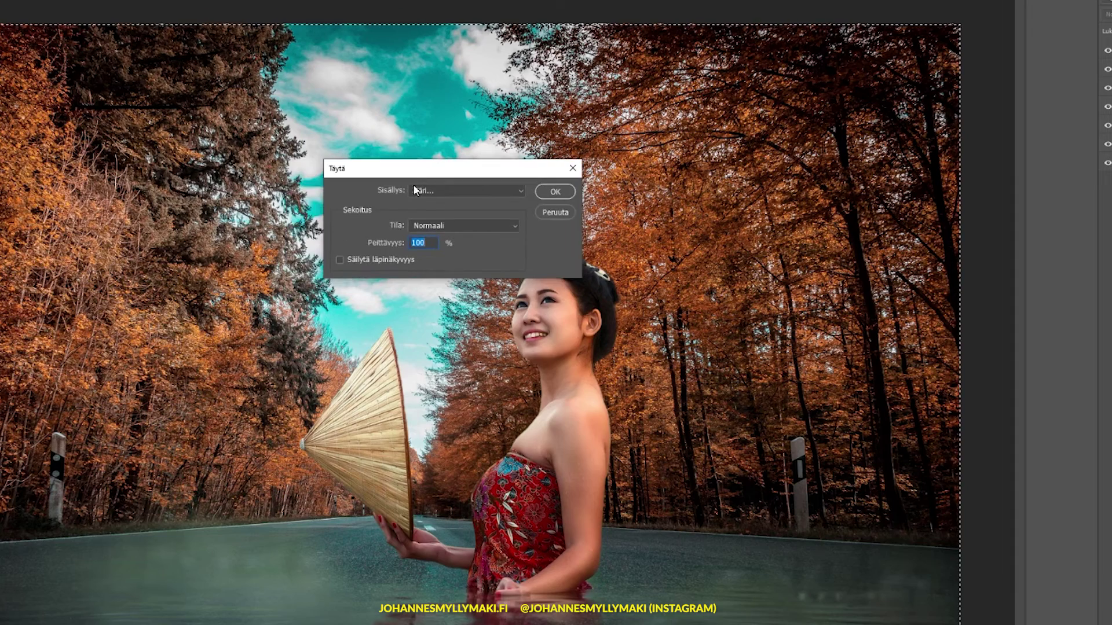
pyautogui.click(447, 193)
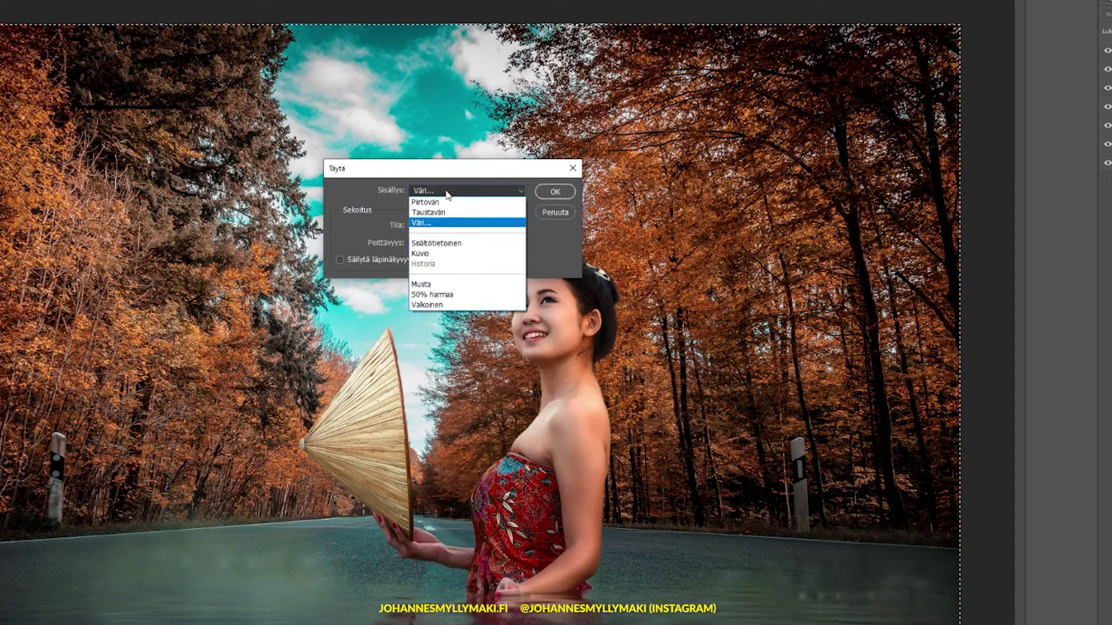
pyautogui.click(437, 223)
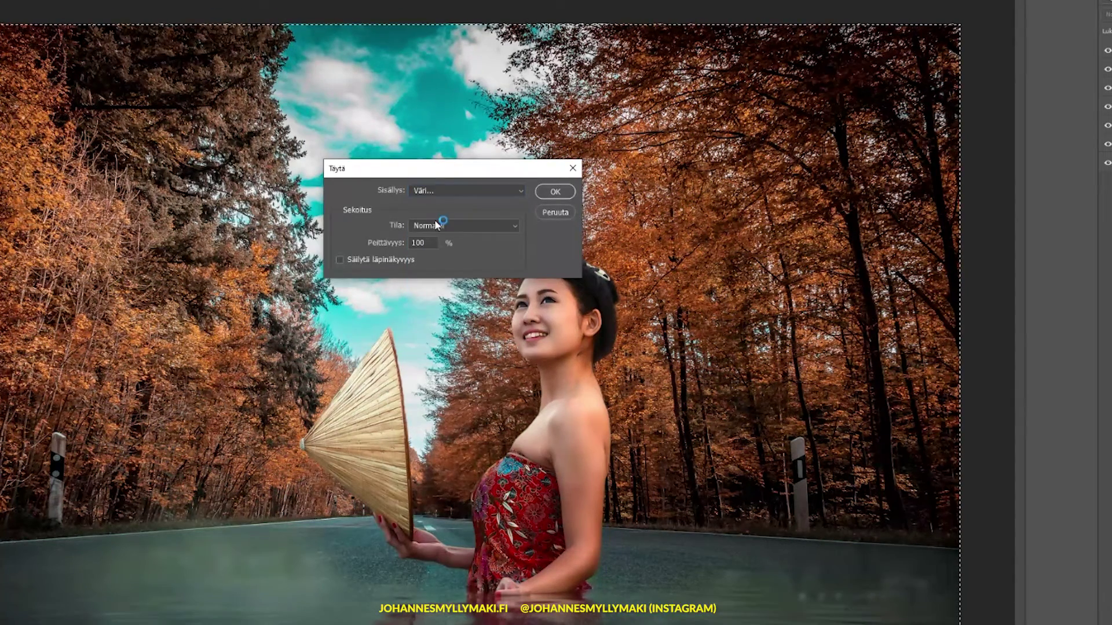
pyautogui.moveTo(579, 270); pyautogui.dragTo(635, 254)
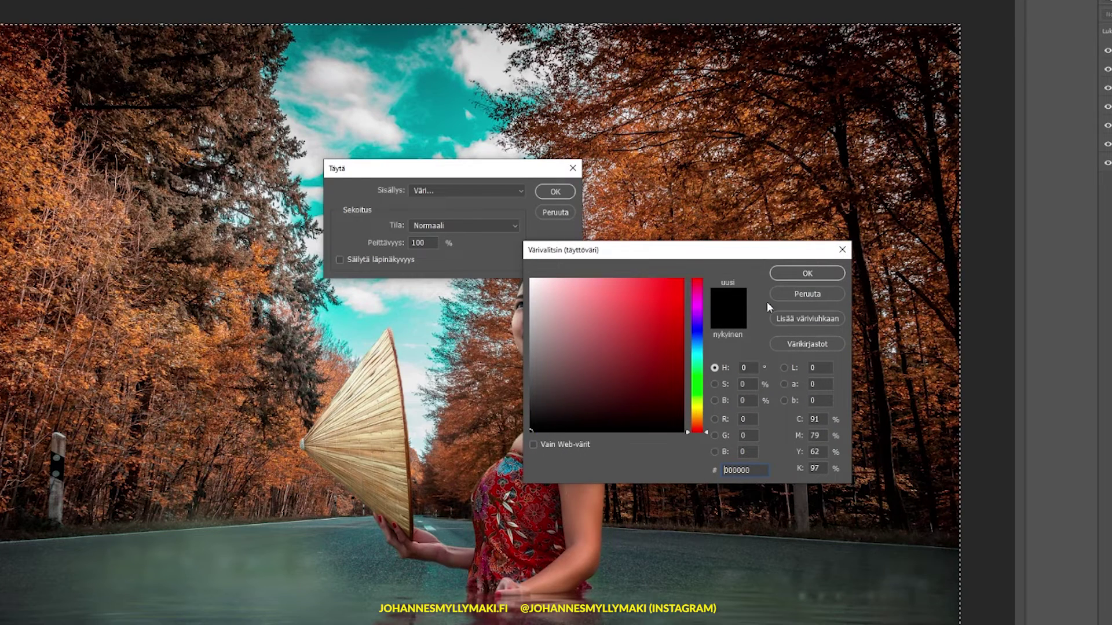
pyautogui.click(818, 270)
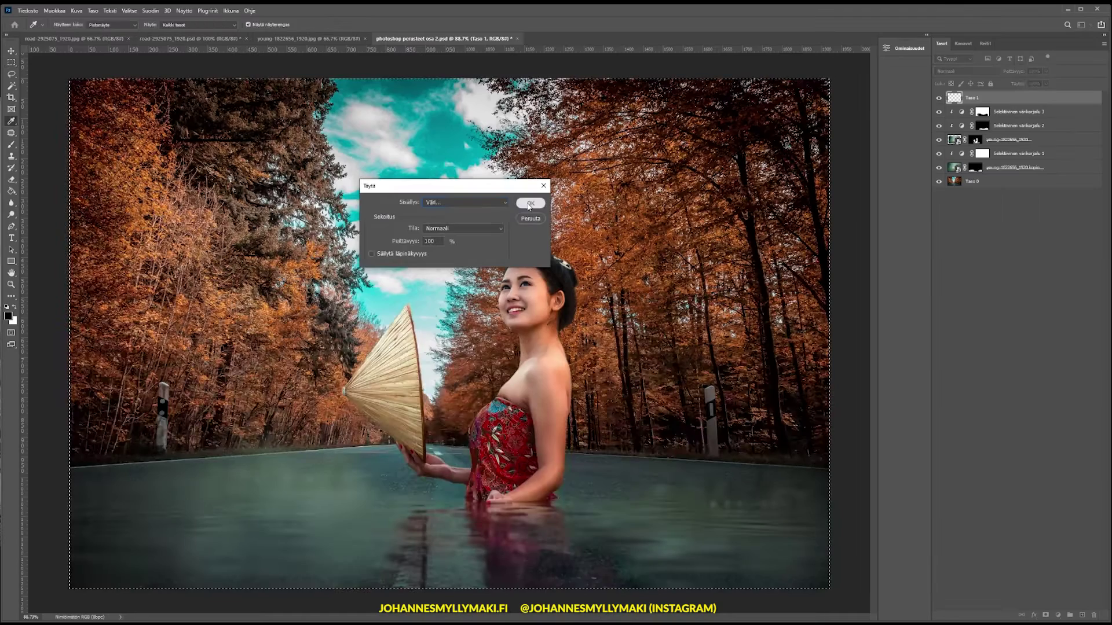
pyautogui.click(529, 205)
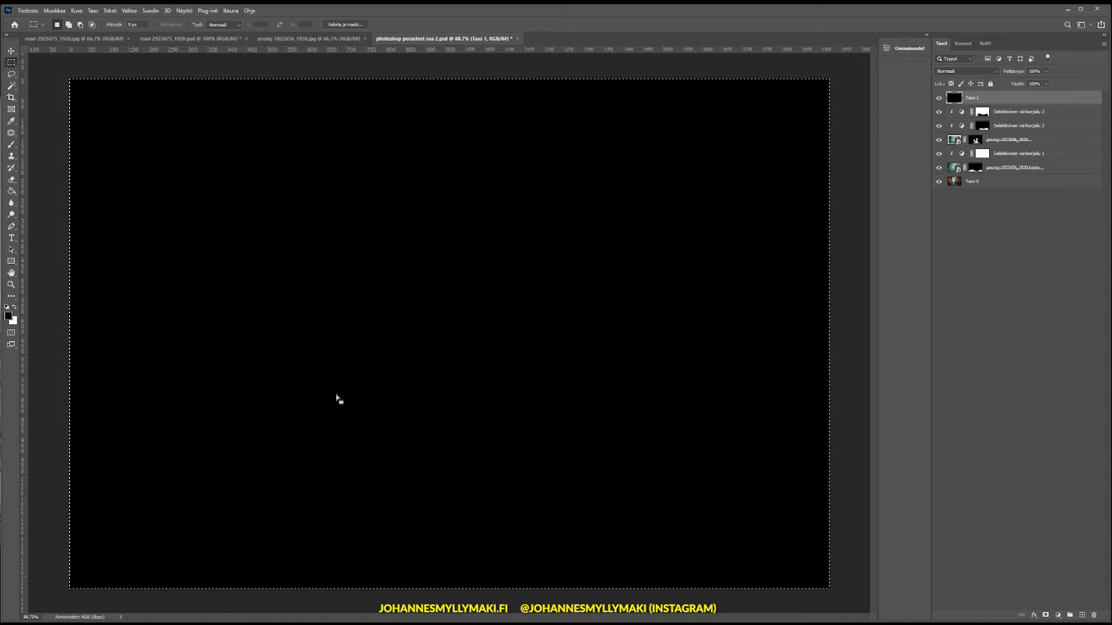
# Deselect, add a layer mask to the black Taso 1, and invert it to all black
pyautogui.hotkey('ctrl', 'd')
pyautogui.click(1004, 237)
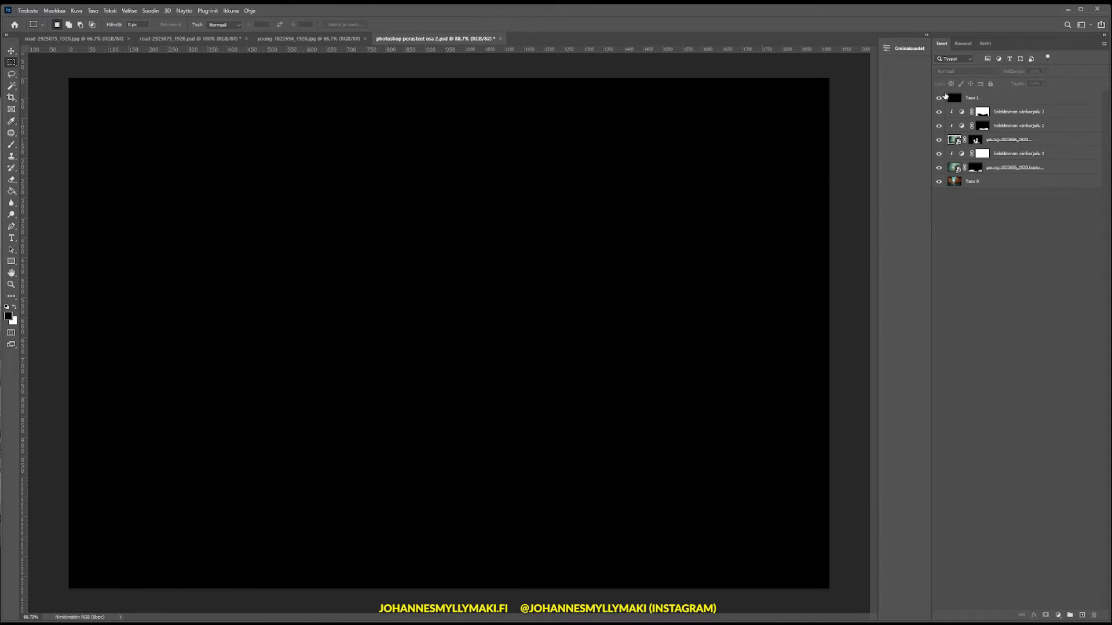
pyautogui.click(954, 100)
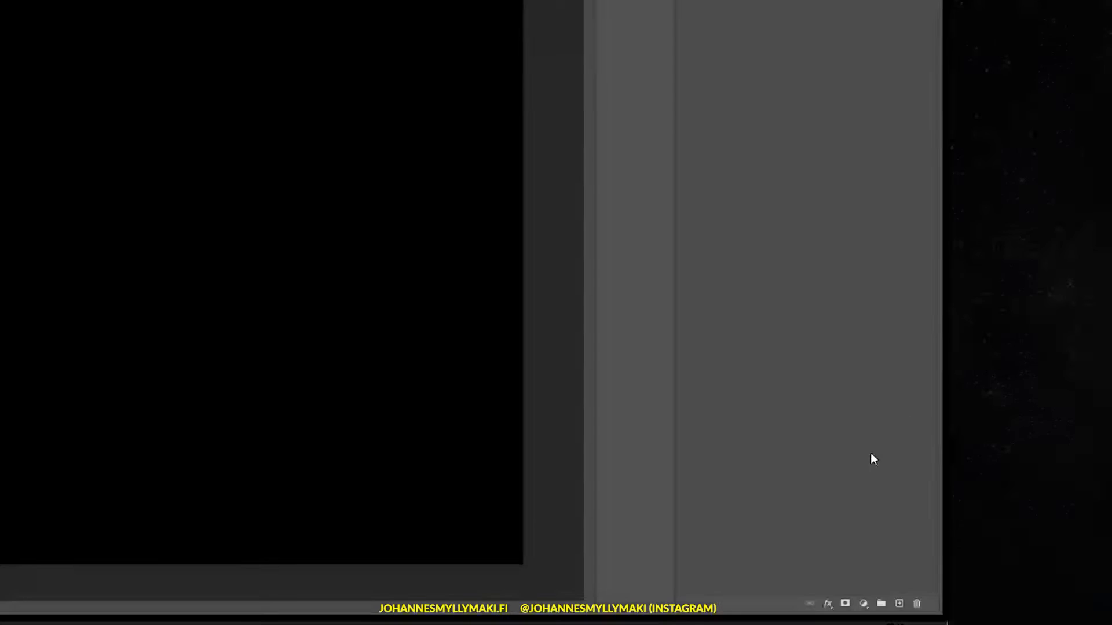
pyautogui.click(846, 605)
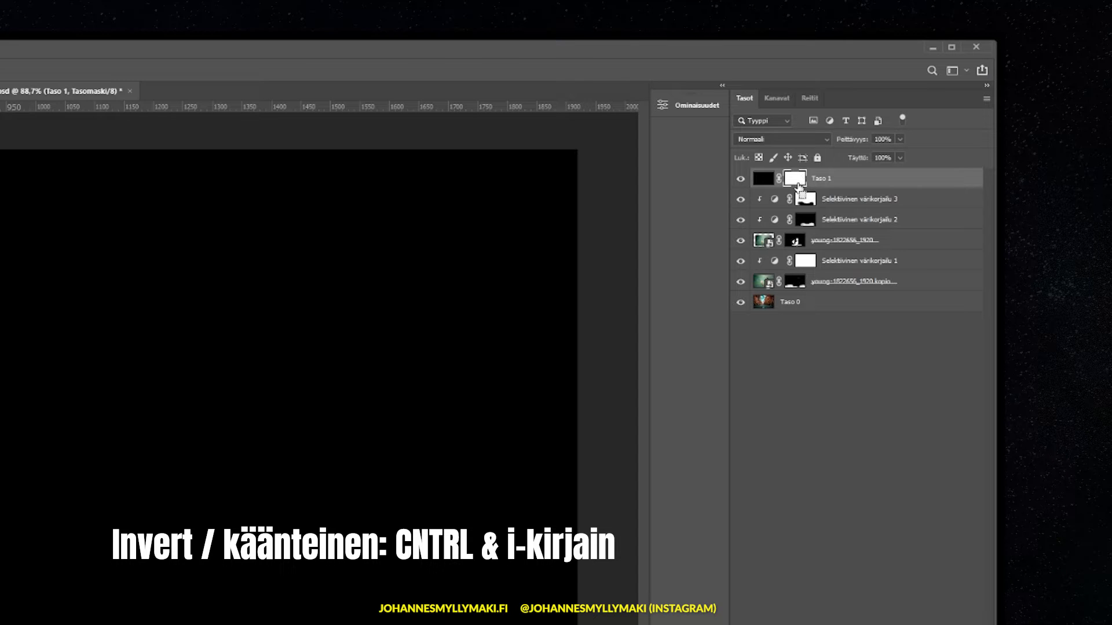
pyautogui.hotkey('ctrl', 'i')
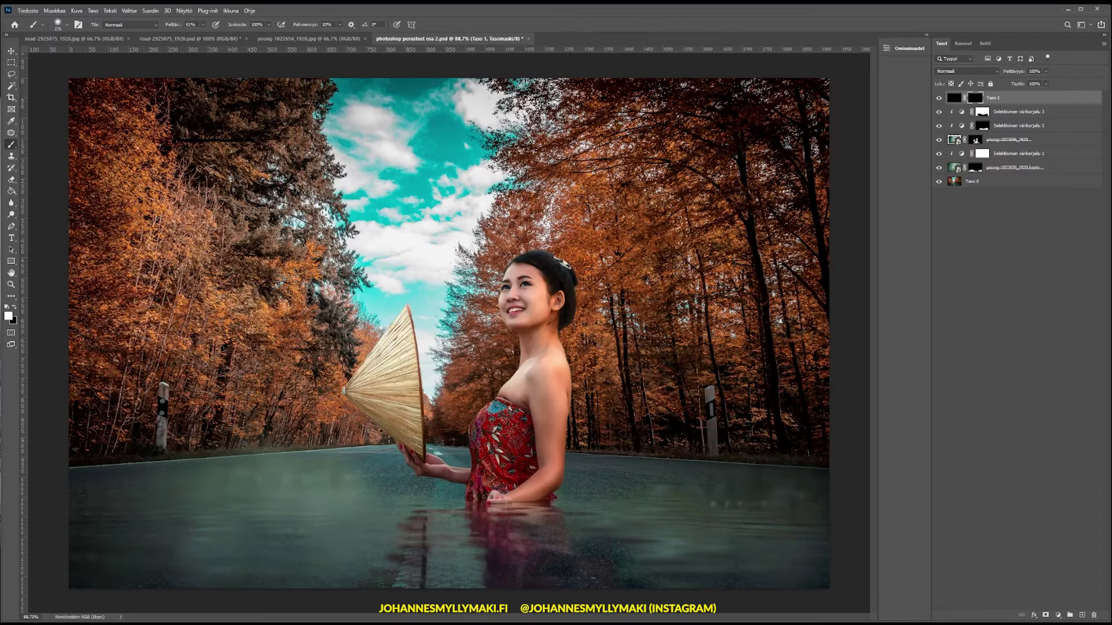
# Paint white on the Taso 1 mask over the sky and the left, centre and right trees
pyautogui.moveTo(412, 444)
pyautogui.mouseDown()
pyautogui.moveTo(508, 518)
pyautogui.moveTo(579, 405)
pyautogui.moveTo(533, 261)
pyautogui.moveTo(461, 474)
pyautogui.moveTo(385, 372)
pyautogui.moveTo(373, 322)
pyautogui.moveTo(472, 489)
pyautogui.moveTo(512, 264)
pyautogui.moveTo(565, 410)
pyautogui.mouseUp()
pyautogui.hotkey('ctrl', '2')
pyautogui.press('x')
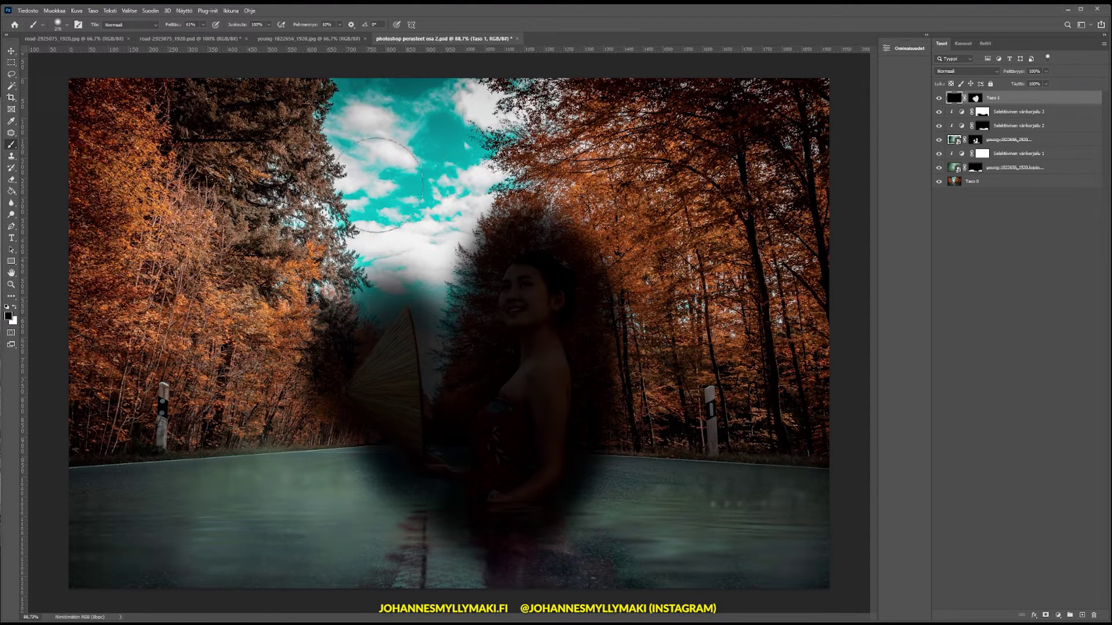
pyautogui.click(977, 102)
pyautogui.press('x')
pyautogui.moveTo(392, 385)
pyautogui.mouseDown()
pyautogui.moveTo(83, 184)
pyautogui.moveTo(665, 161)
pyautogui.moveTo(640, 174)
pyautogui.moveTo(645, 186)
pyautogui.moveTo(837, 494)
pyautogui.moveTo(652, 541)
pyautogui.moveTo(104, 141)
pyautogui.moveTo(289, 104)
pyautogui.moveTo(806, 359)
pyautogui.moveTo(347, 540)
pyautogui.moveTo(414, 348)
pyautogui.moveTo(411, 240)
pyautogui.mouseUp()
pyautogui.moveTo(685, 273); pyautogui.dragTo(574, 221)
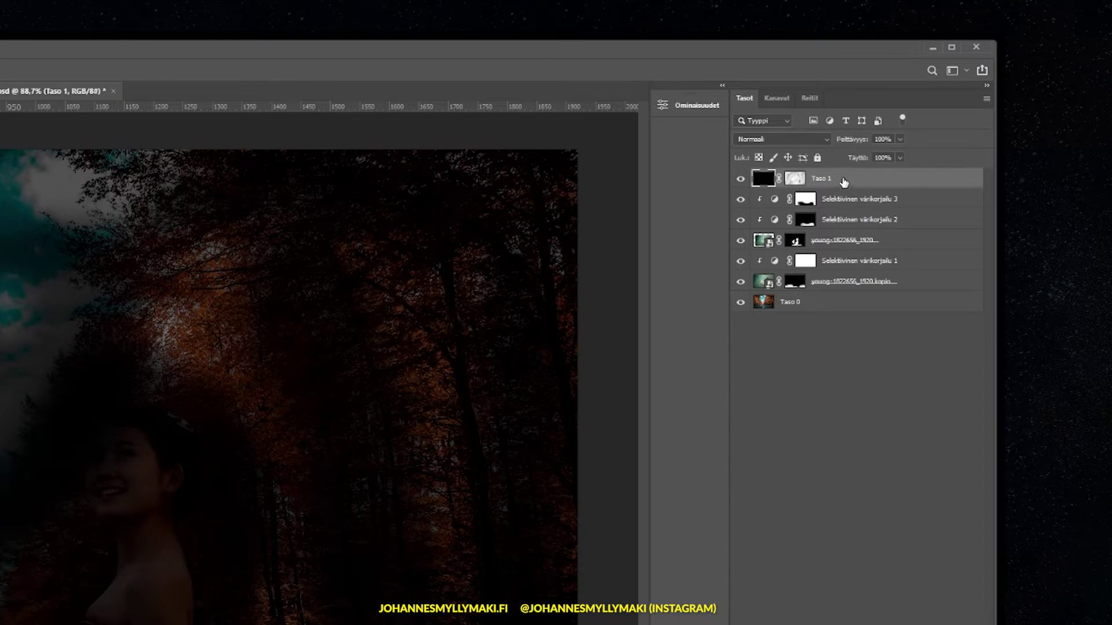
# Clip Taso 1 to the layer below and paint the woman's shoulder and face brighter
pyautogui.rightClick(862, 184)
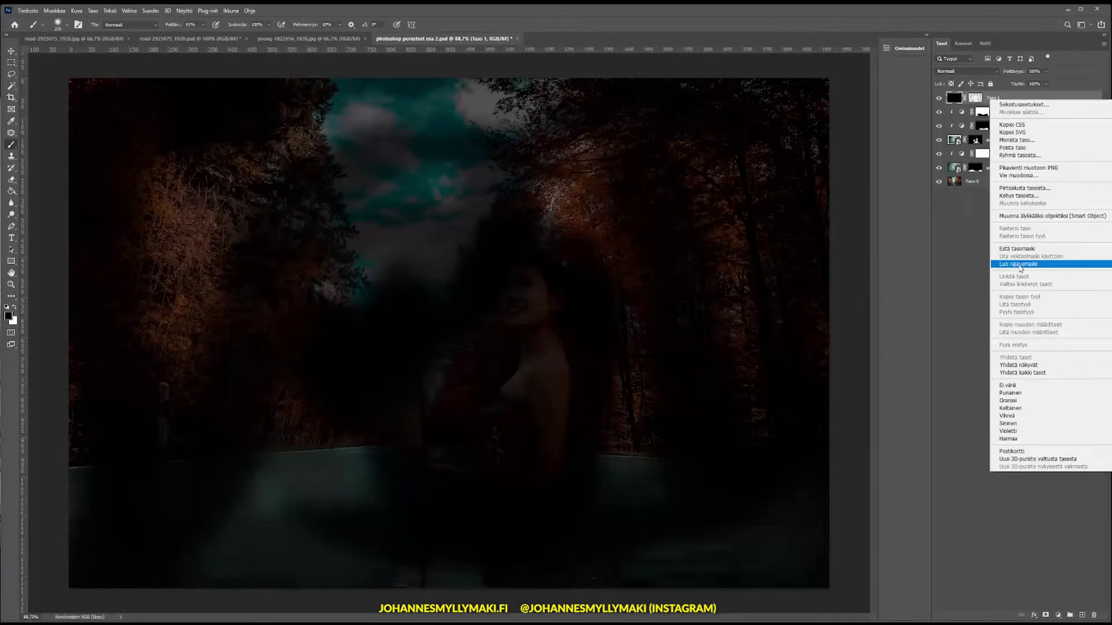
pyautogui.click(1019, 264)
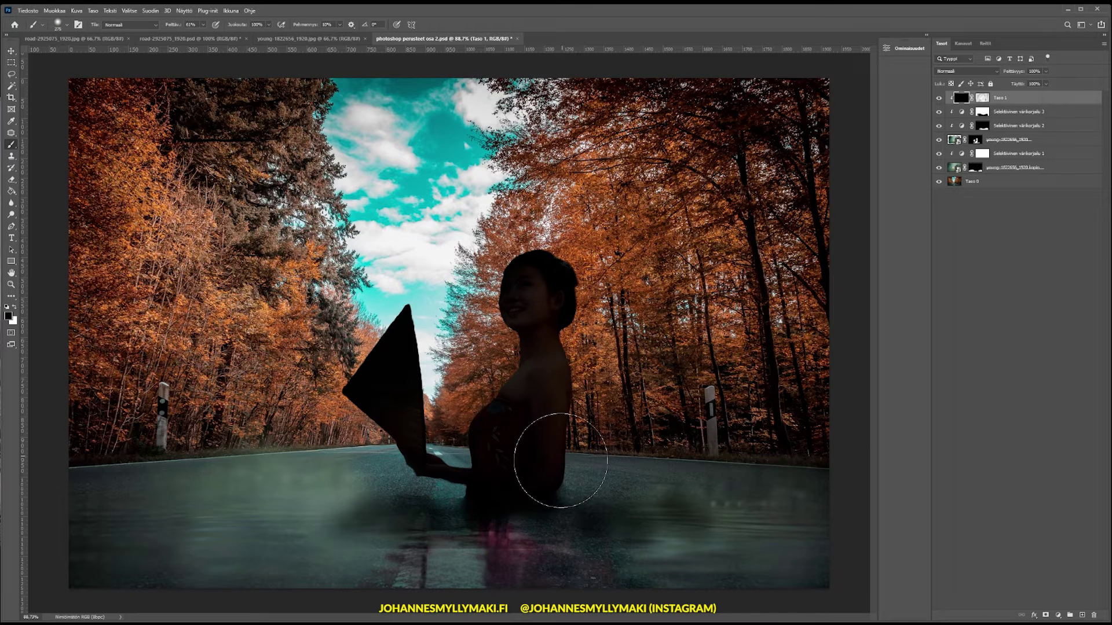
pyautogui.moveTo(507, 359)
pyautogui.mouseDown()
pyautogui.moveTo(417, 446)
pyautogui.moveTo(514, 322)
pyautogui.moveTo(445, 486)
pyautogui.moveTo(415, 276)
pyautogui.mouseUp()
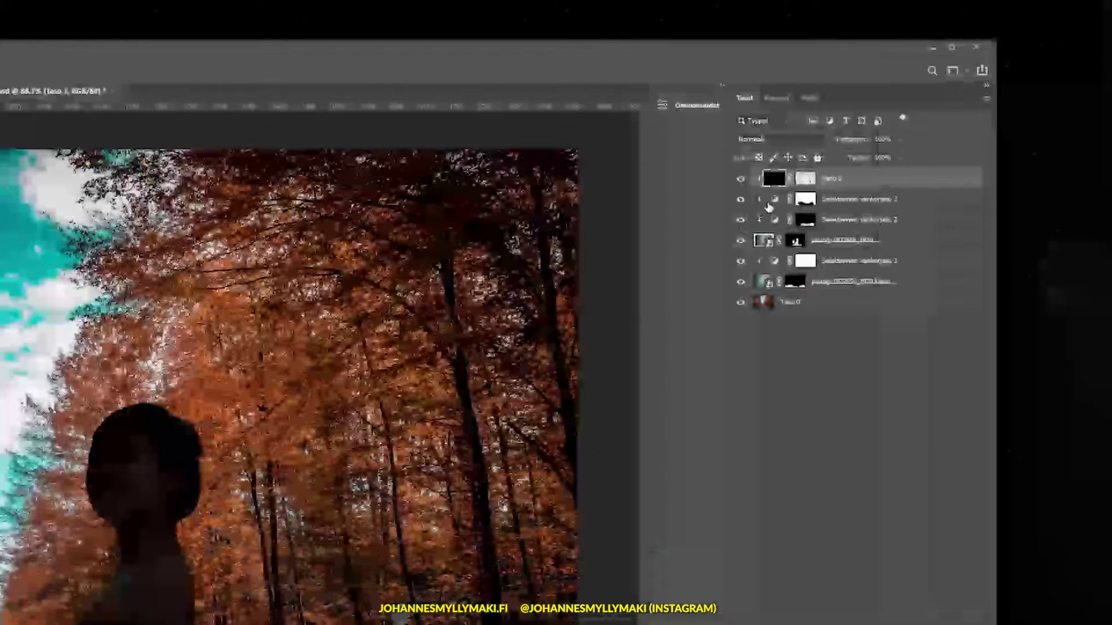
# Paint the Taso 1 mask off the woman's body, hat, back, hair and water reflection
pyautogui.click(956, 141)
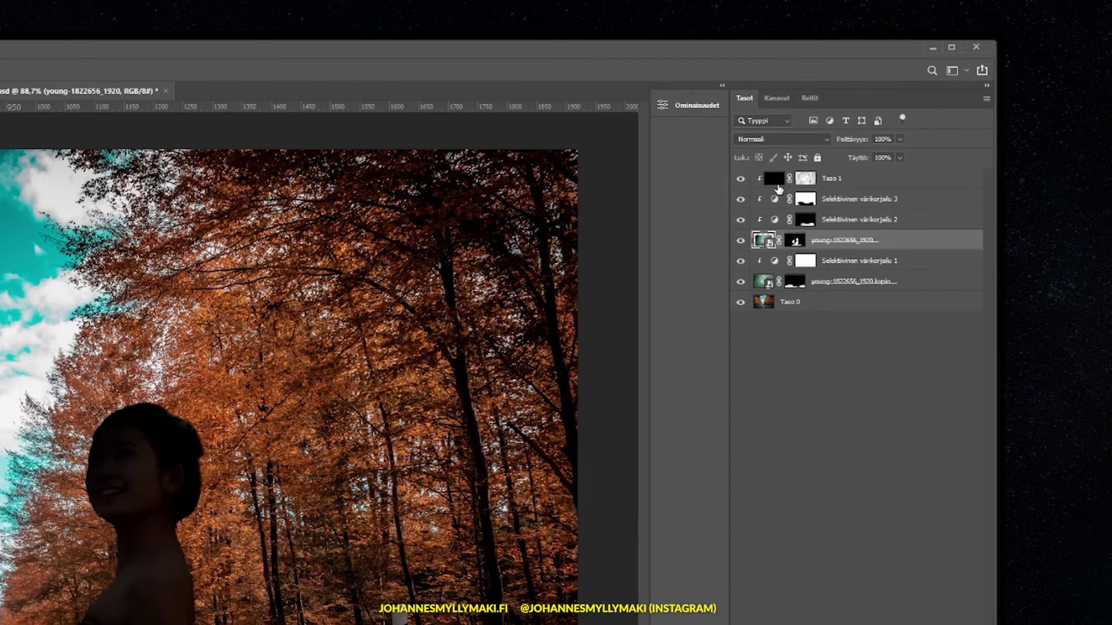
pyautogui.click(776, 183)
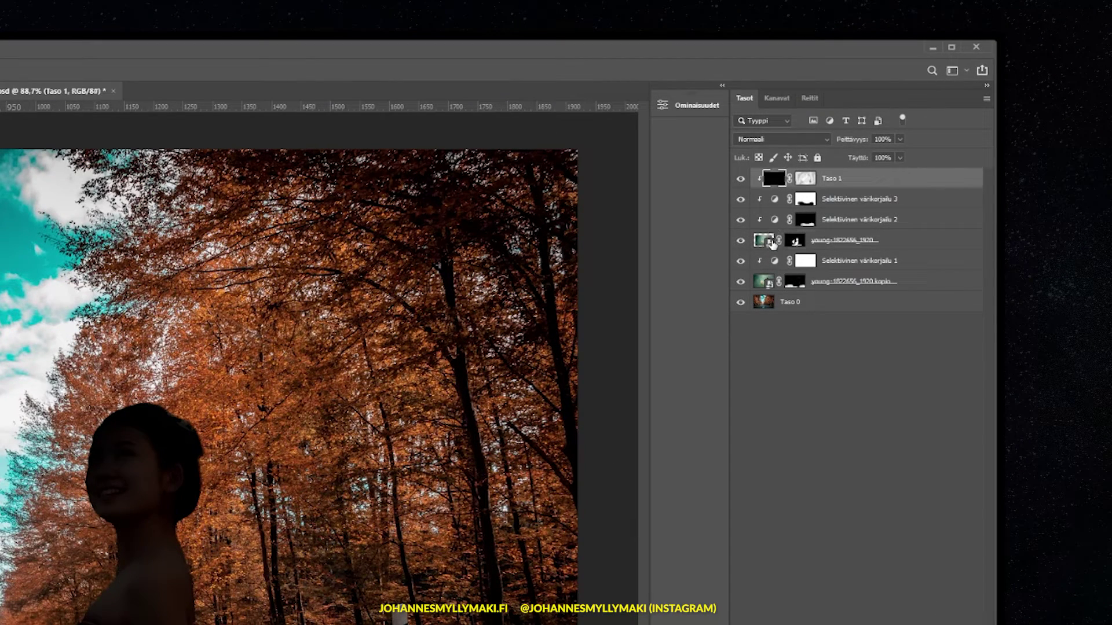
pyautogui.click(770, 244)
pyautogui.click(983, 98)
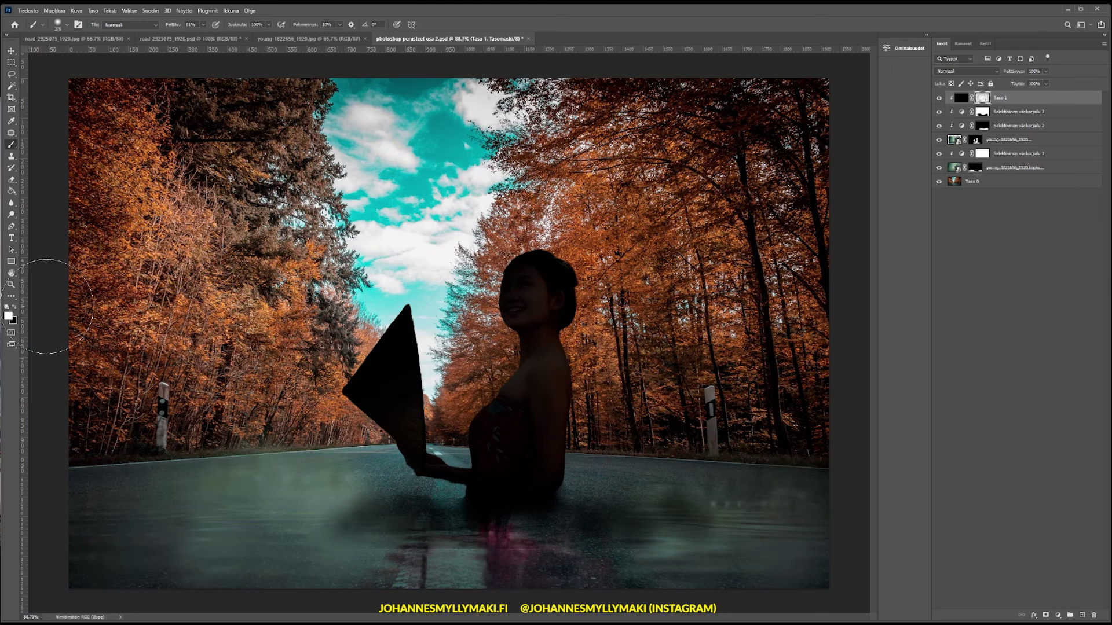
pyautogui.moveTo(451, 438)
pyautogui.mouseDown()
pyautogui.moveTo(558, 521)
pyautogui.moveTo(371, 527)
pyautogui.moveTo(382, 377)
pyautogui.moveTo(473, 300)
pyautogui.moveTo(538, 290)
pyautogui.moveTo(550, 324)
pyautogui.moveTo(490, 430)
pyautogui.mouseUp()
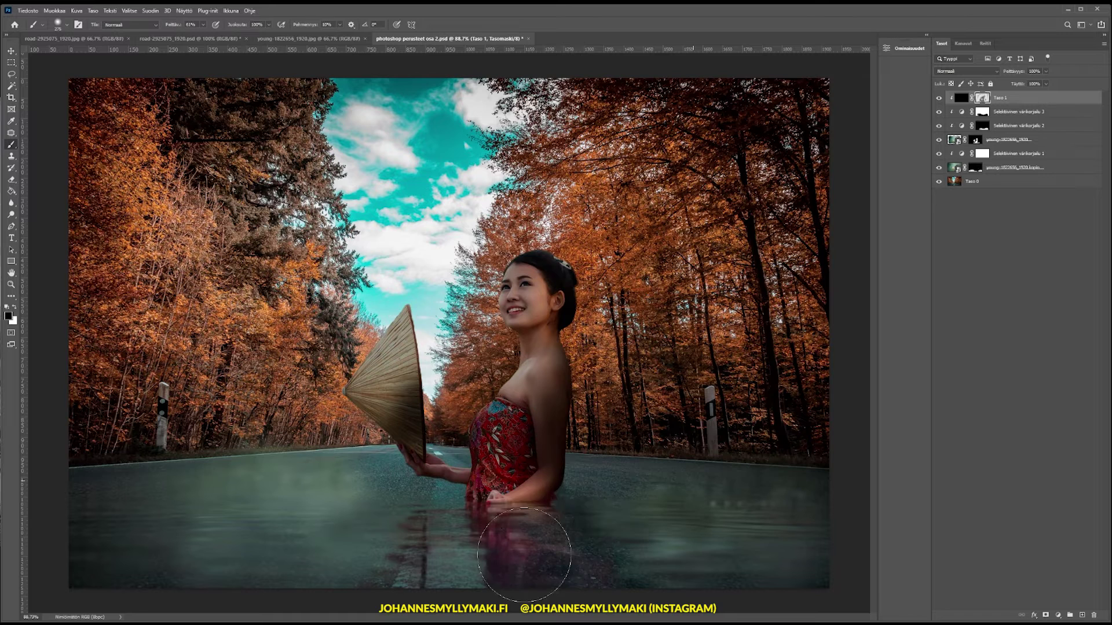
pyautogui.moveTo(530, 552); pyautogui.dragTo(376, 517)
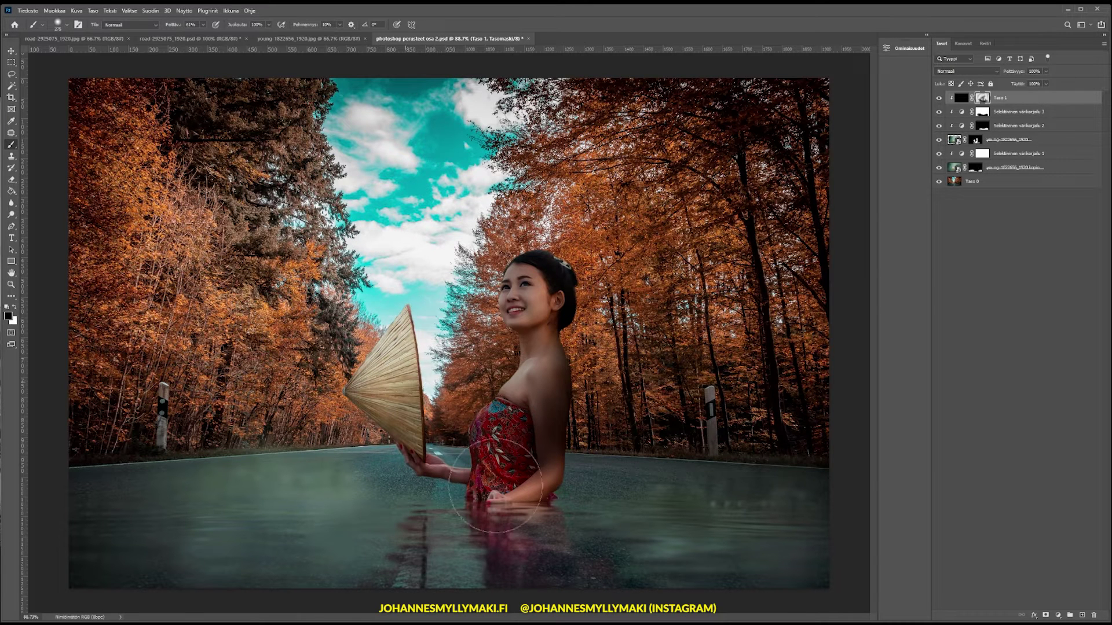
pyautogui.moveTo(429, 391); pyautogui.dragTo(540, 376)
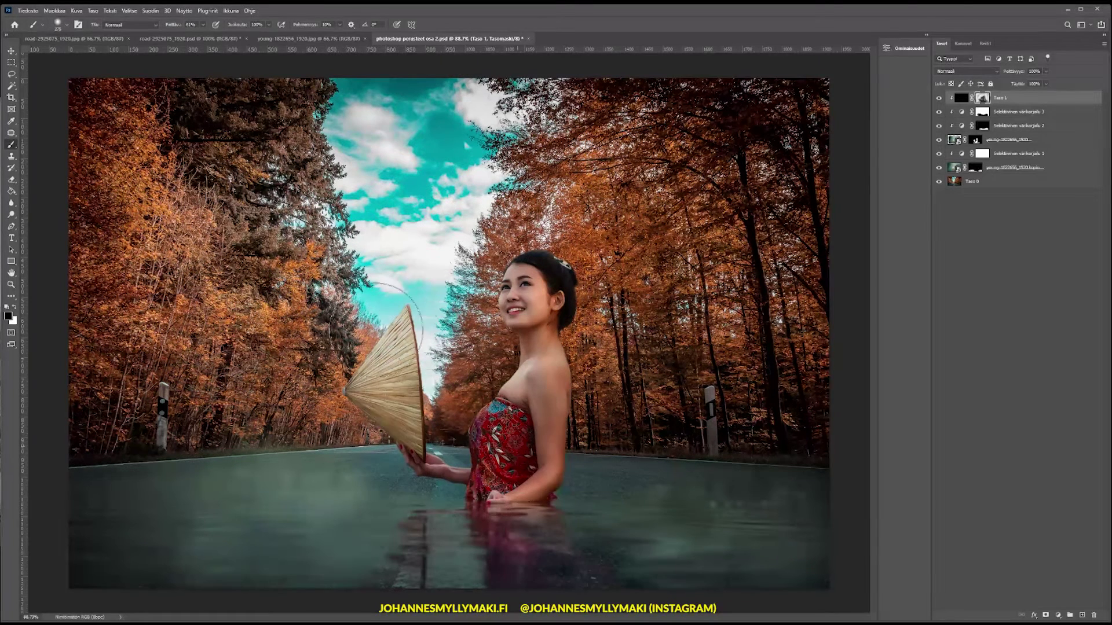
pyautogui.moveTo(550, 359); pyautogui.dragTo(406, 399)
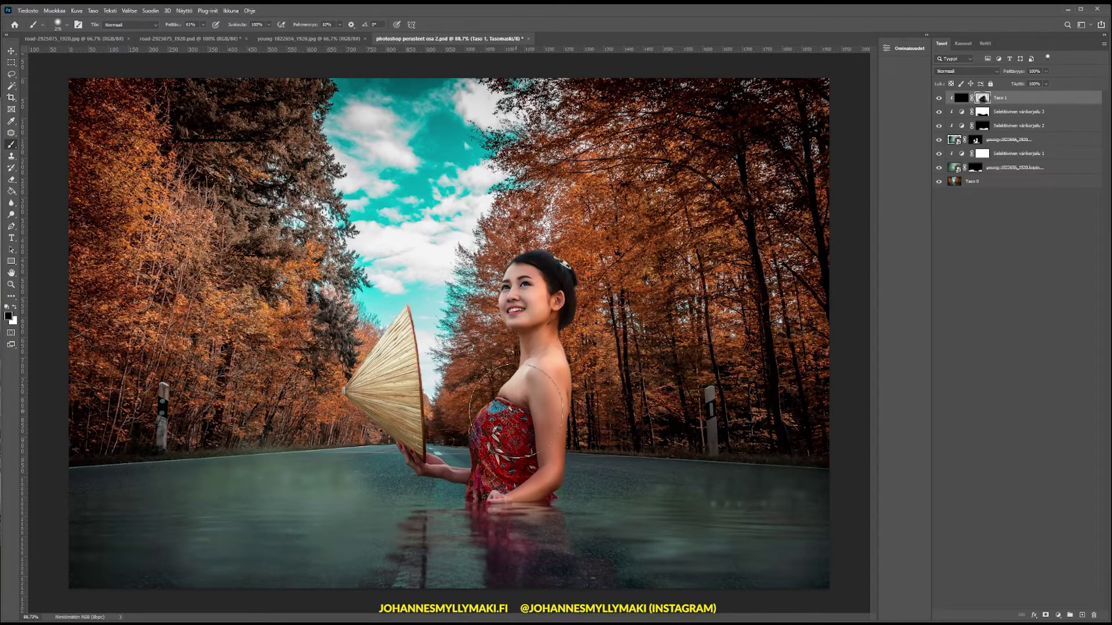
# Paint the Taso 1 mask in white over the trees beside her head and hair
pyautogui.scroll(1, 528, 417)
pyautogui.scroll(1, 528, 417)
pyautogui.scroll(1, 528, 417)
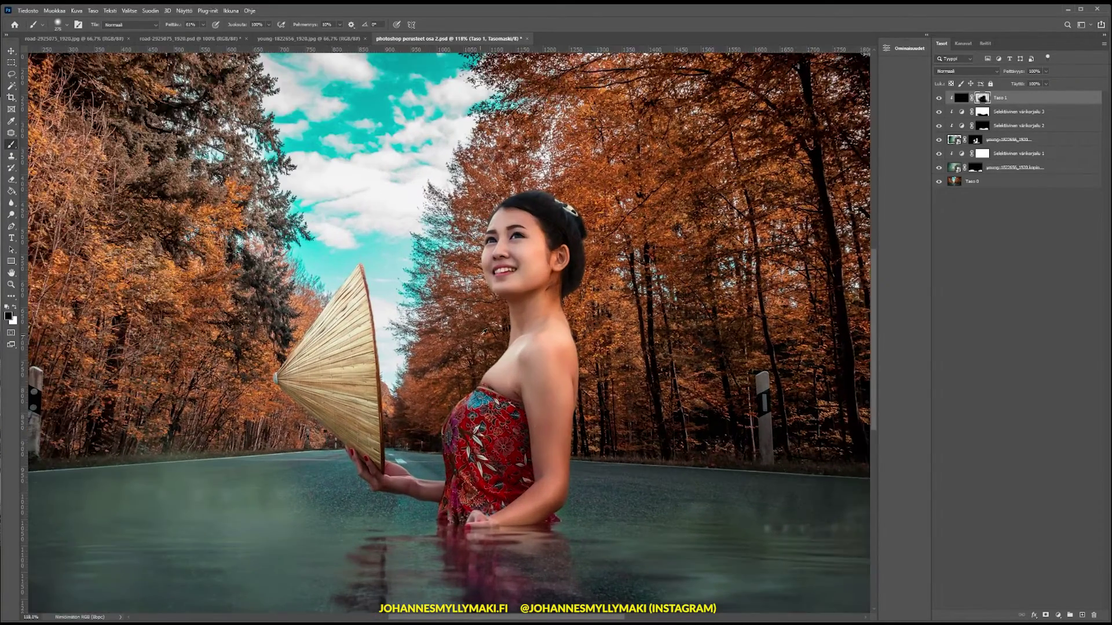
pyautogui.scroll(1, 527, 417)
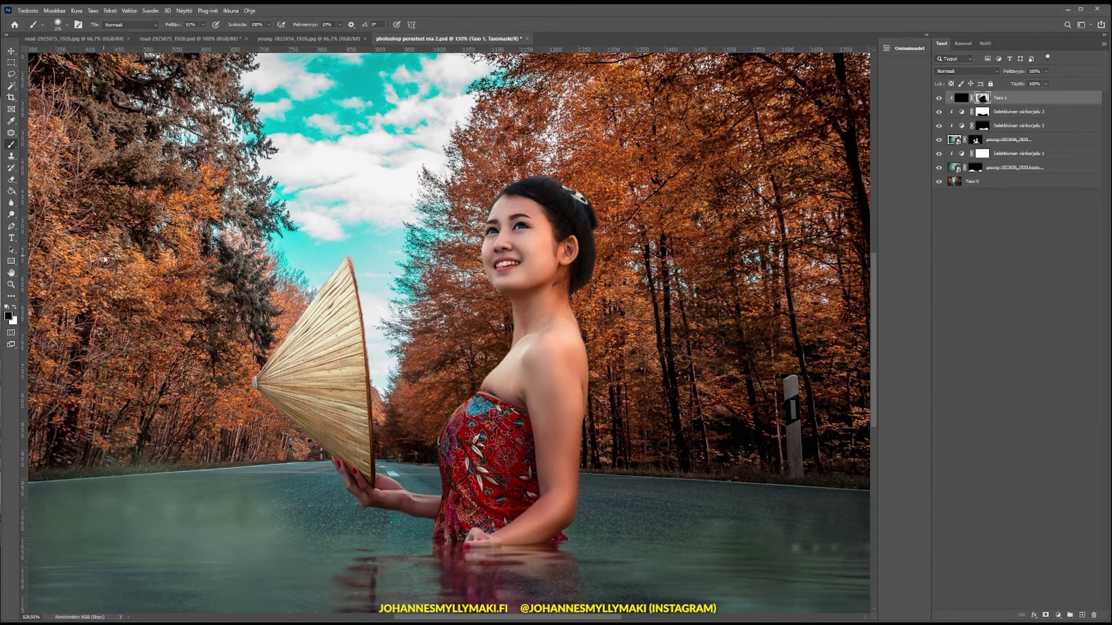
pyautogui.click(15, 308)
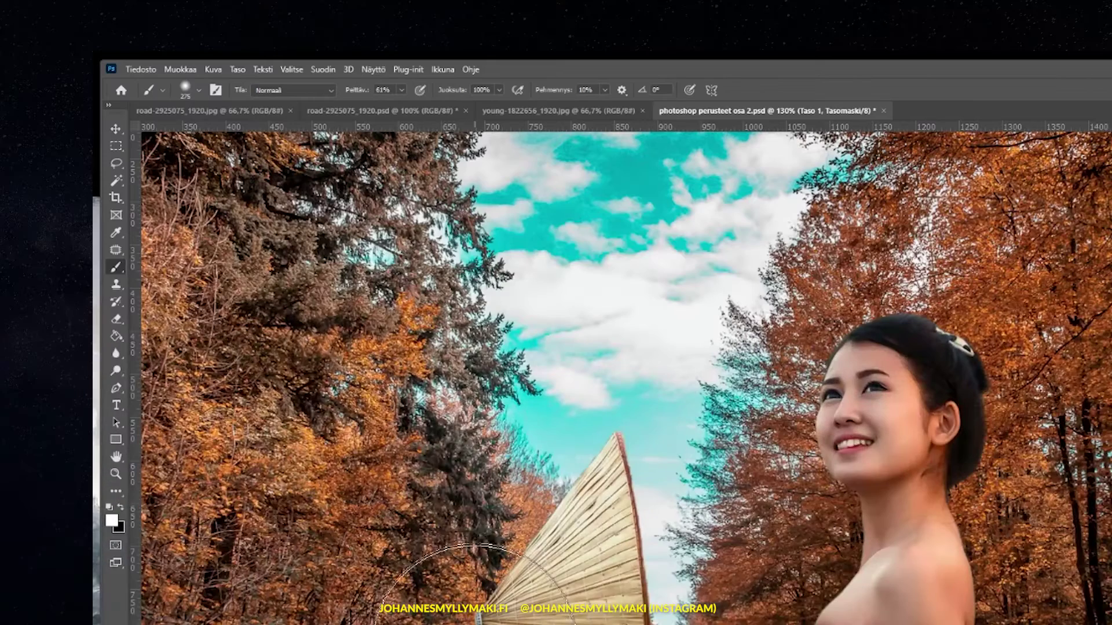
pyautogui.click(197, 92)
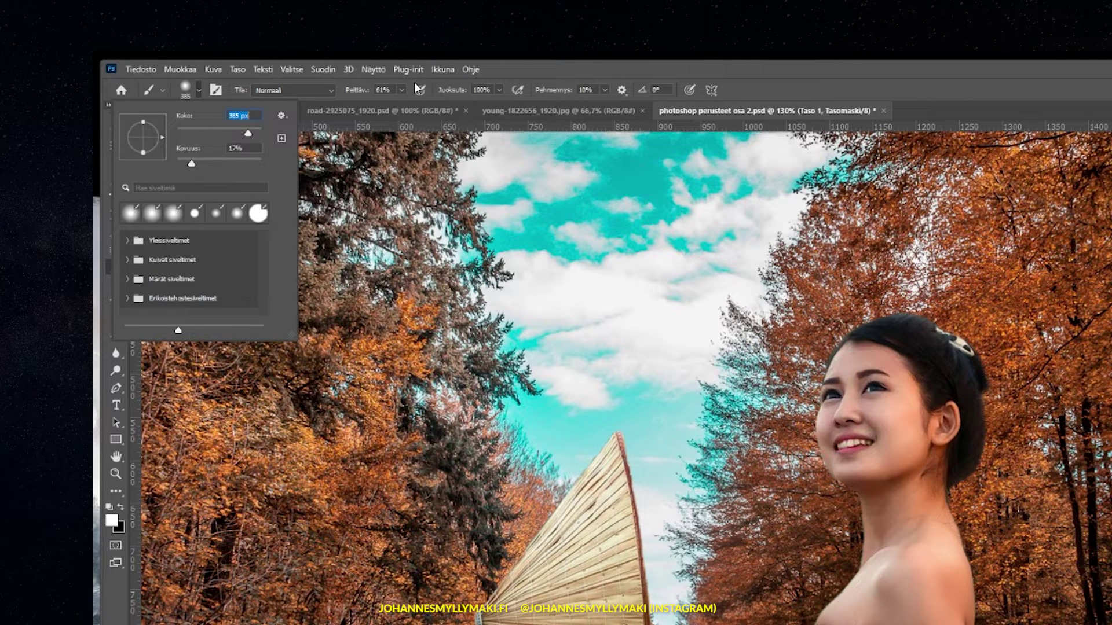
pyautogui.click(402, 90)
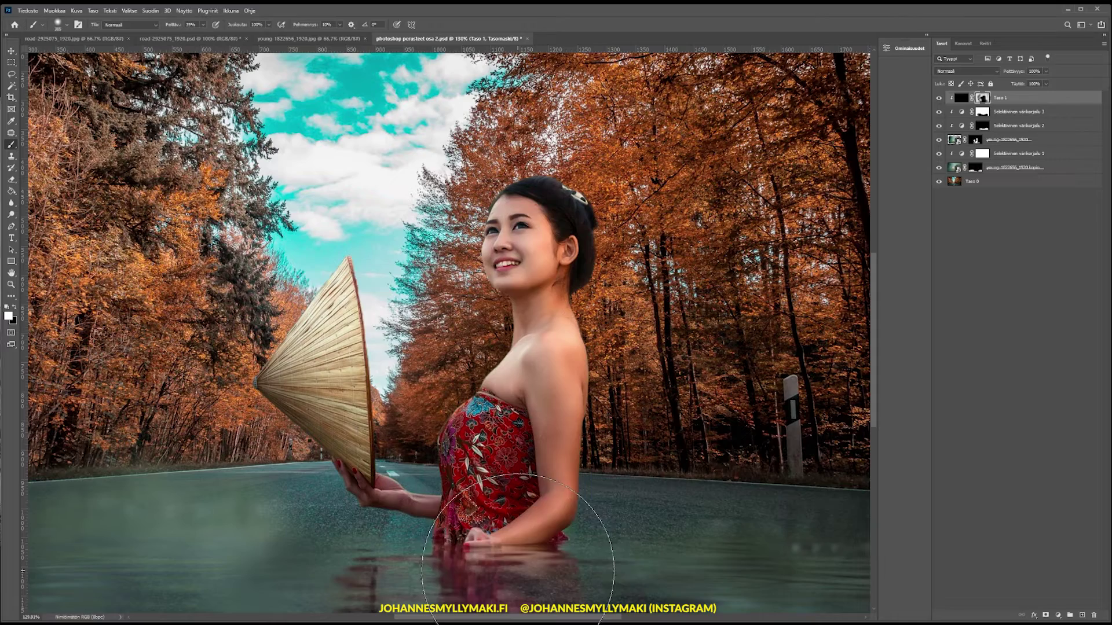
pyautogui.moveTo(653, 461); pyautogui.dragTo(657, 262)
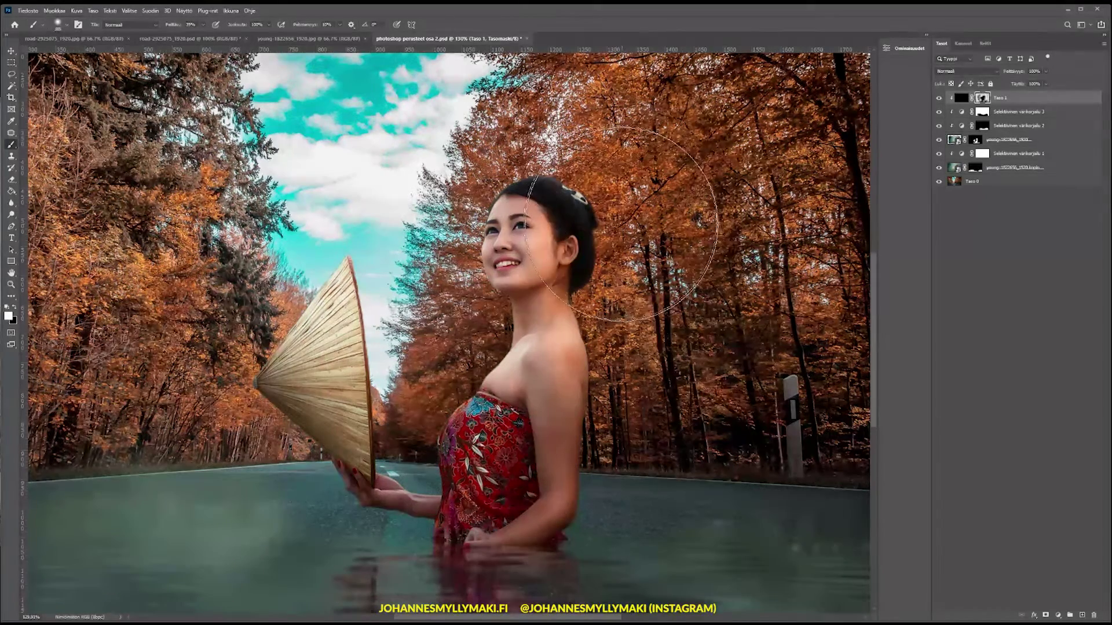
pyautogui.moveTo(657, 261); pyautogui.dragTo(670, 319)
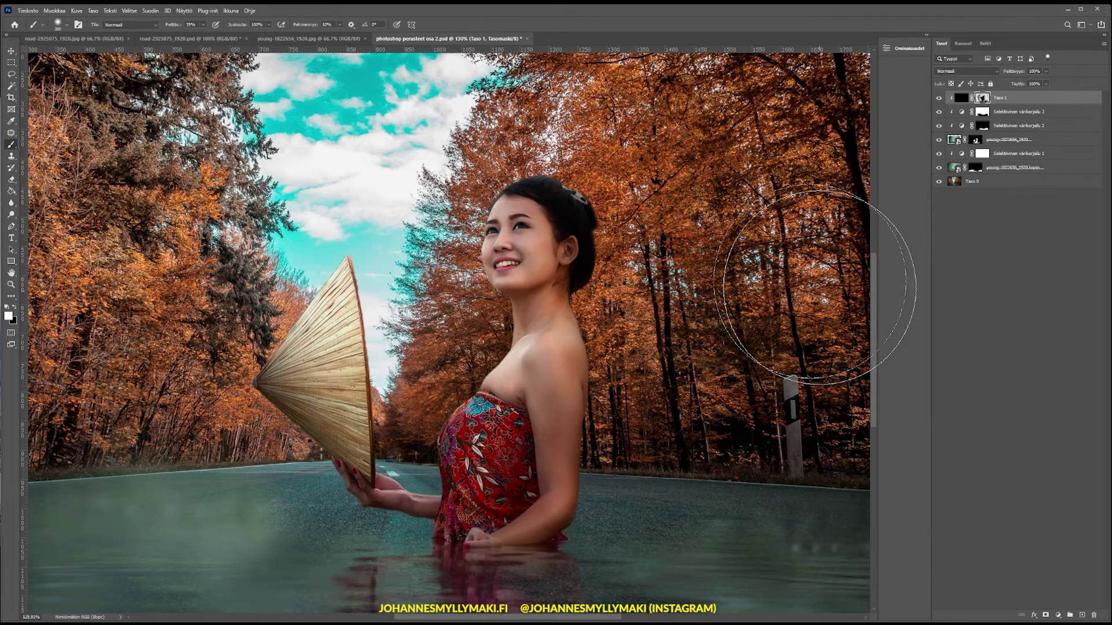
# Set the brush to 291 px and paint white over the trees right of the woman
pyautogui.press('x')
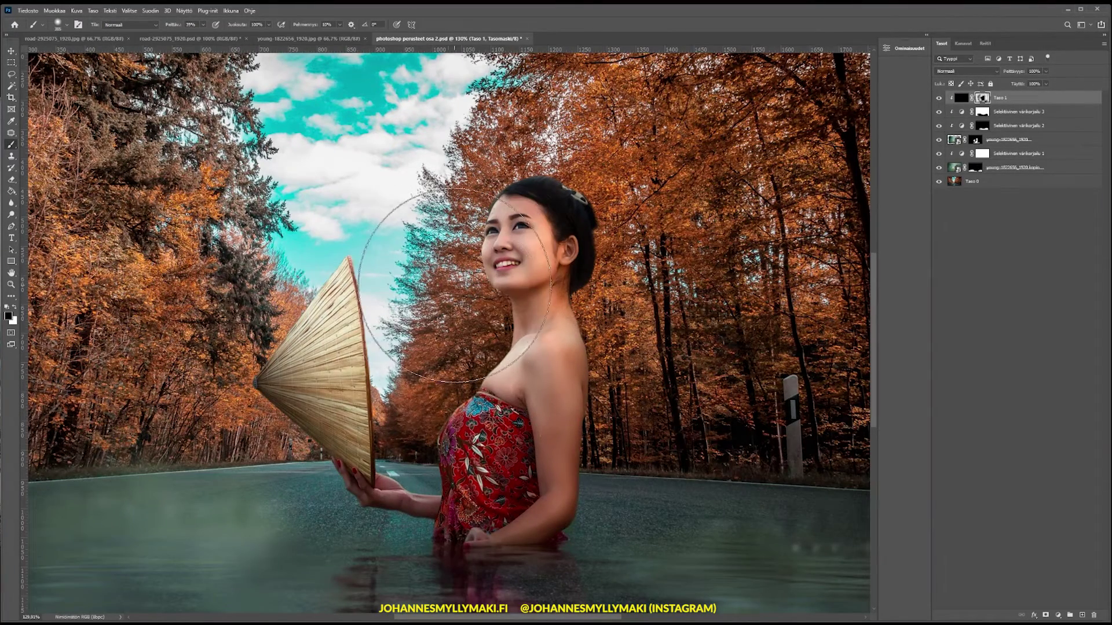
pyautogui.click(68, 25)
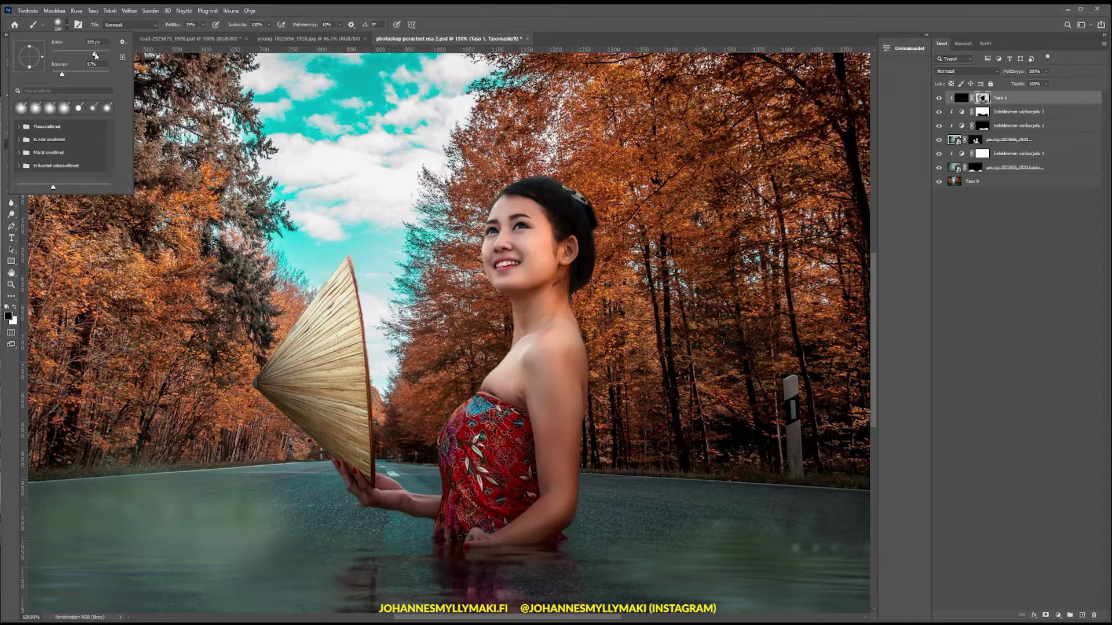
pyautogui.click(595, 32)
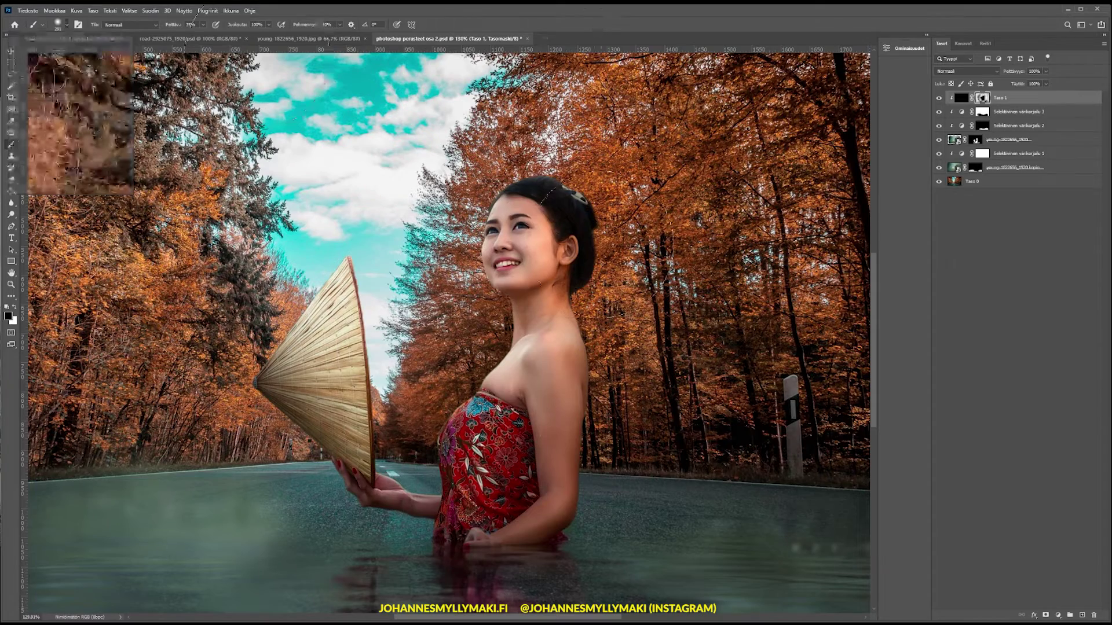
pyautogui.click(15, 309)
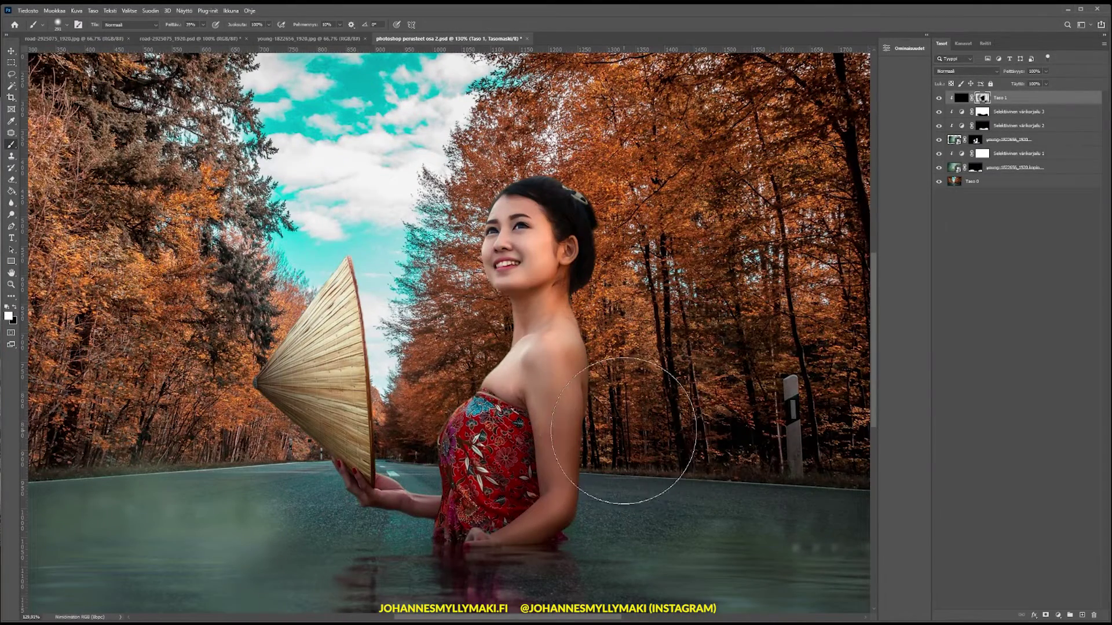
pyautogui.moveTo(660, 432); pyautogui.dragTo(644, 206)
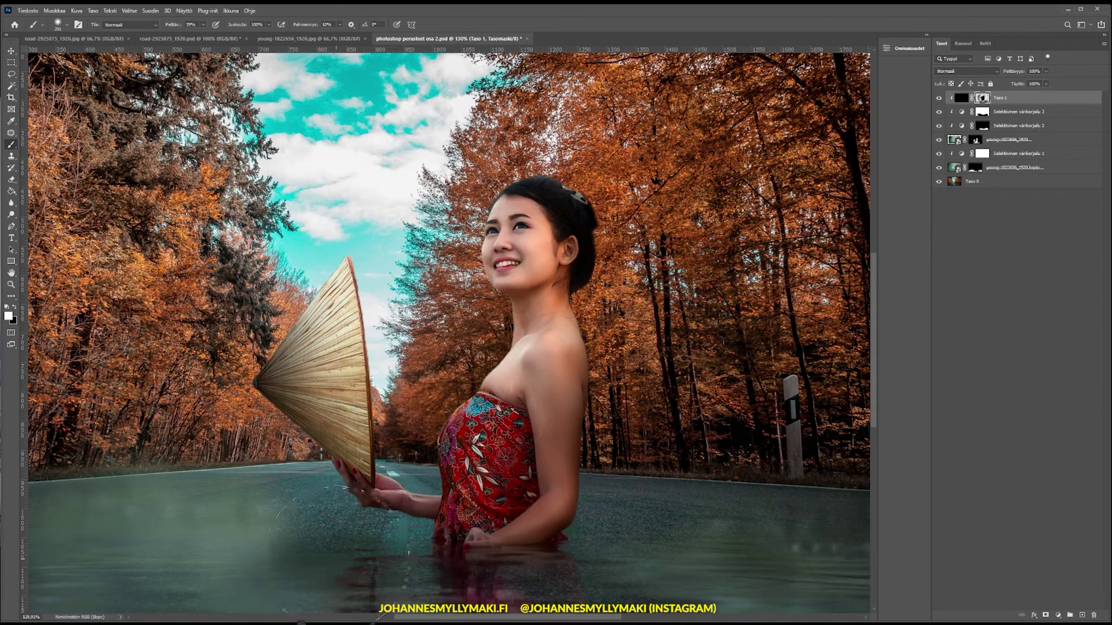
# At 24% brush opacity, paint over the water reflection to fade its purple tones
pyautogui.scroll(-5, 463, 487)
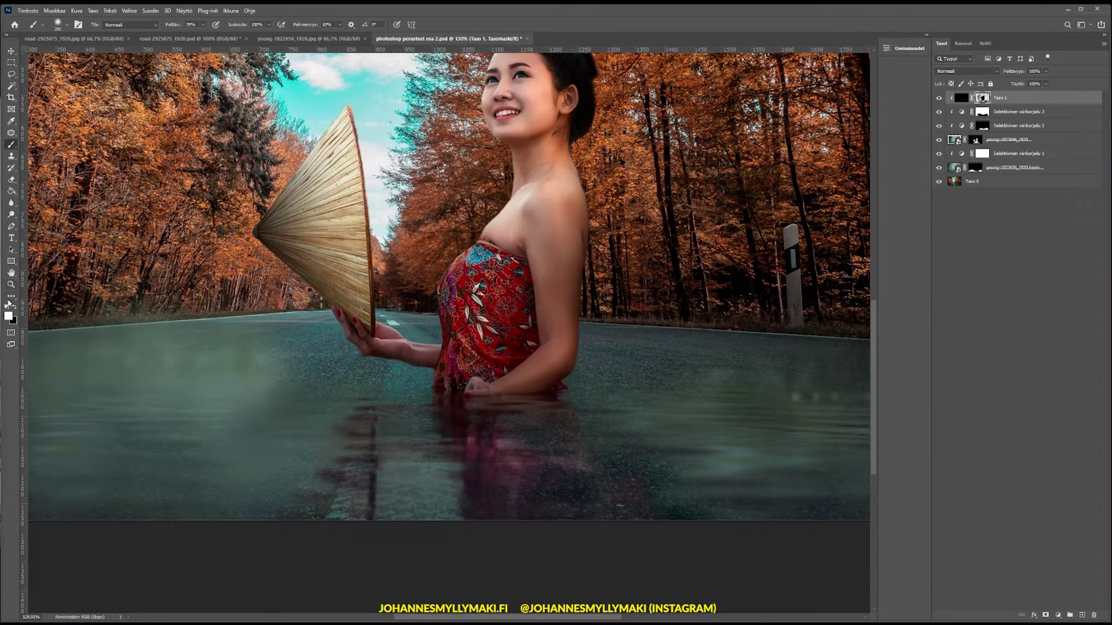
pyautogui.click(14, 306)
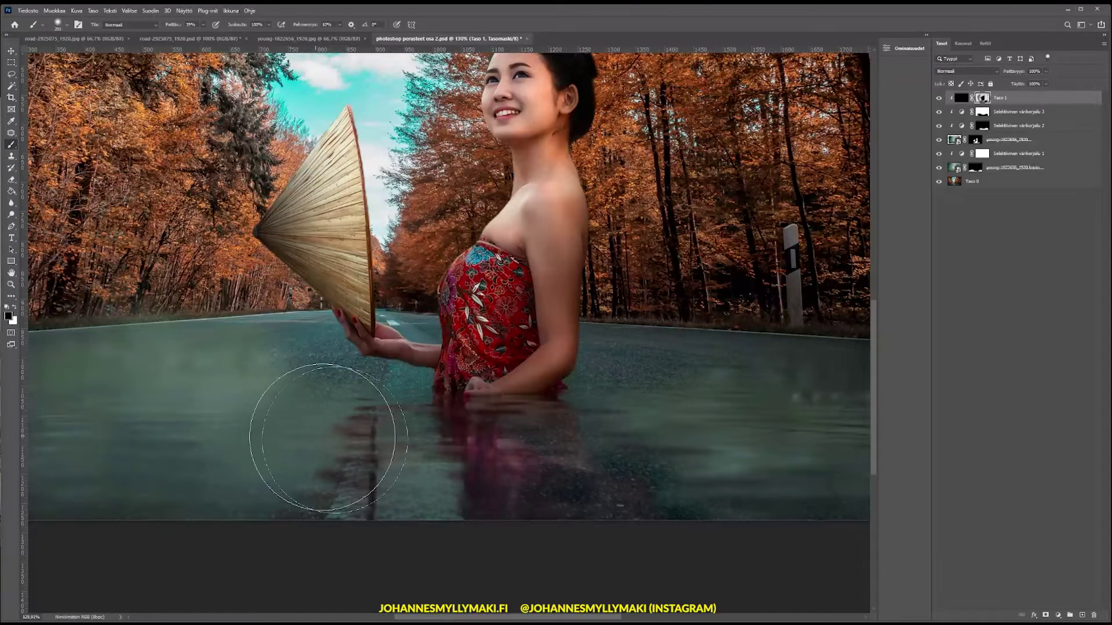
pyautogui.click(16, 309)
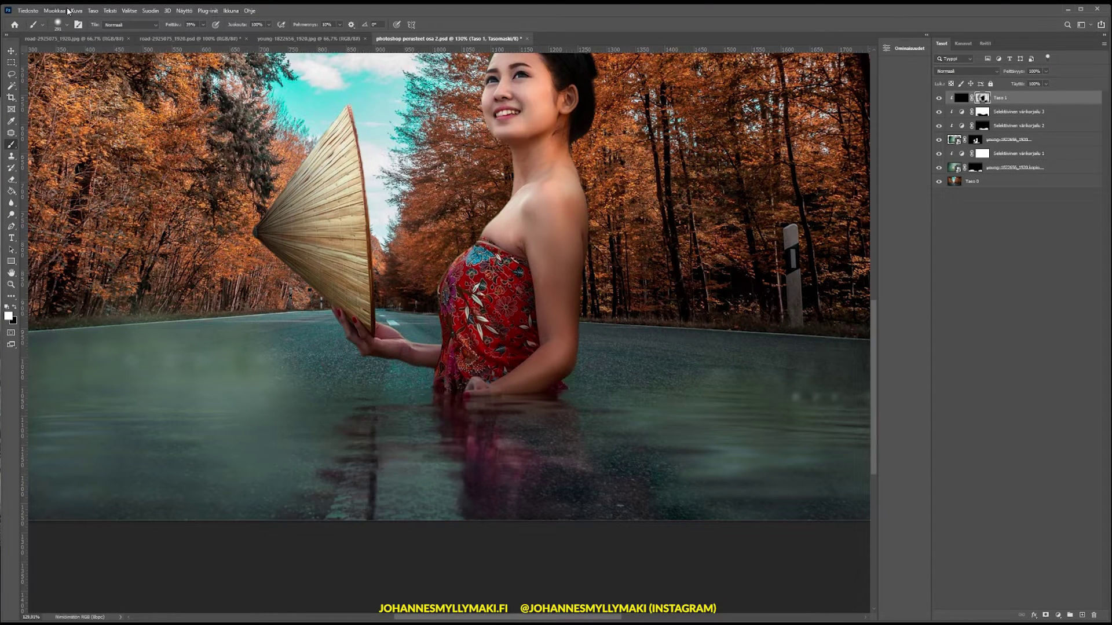
pyautogui.press('7')
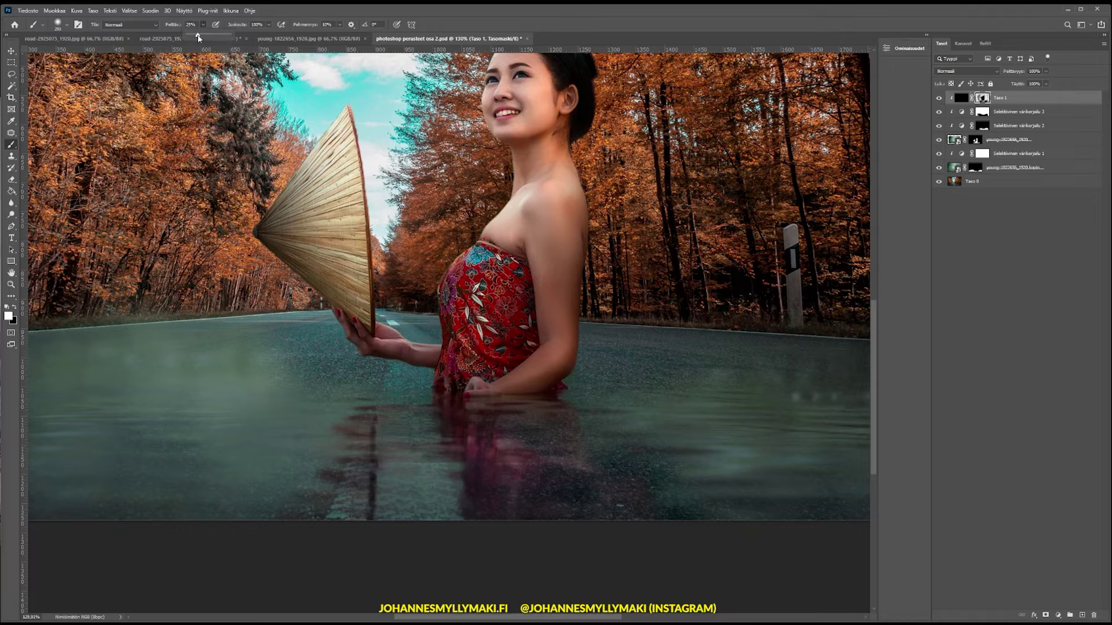
pyautogui.moveTo(197, 38); pyautogui.dragTo(199, 38)
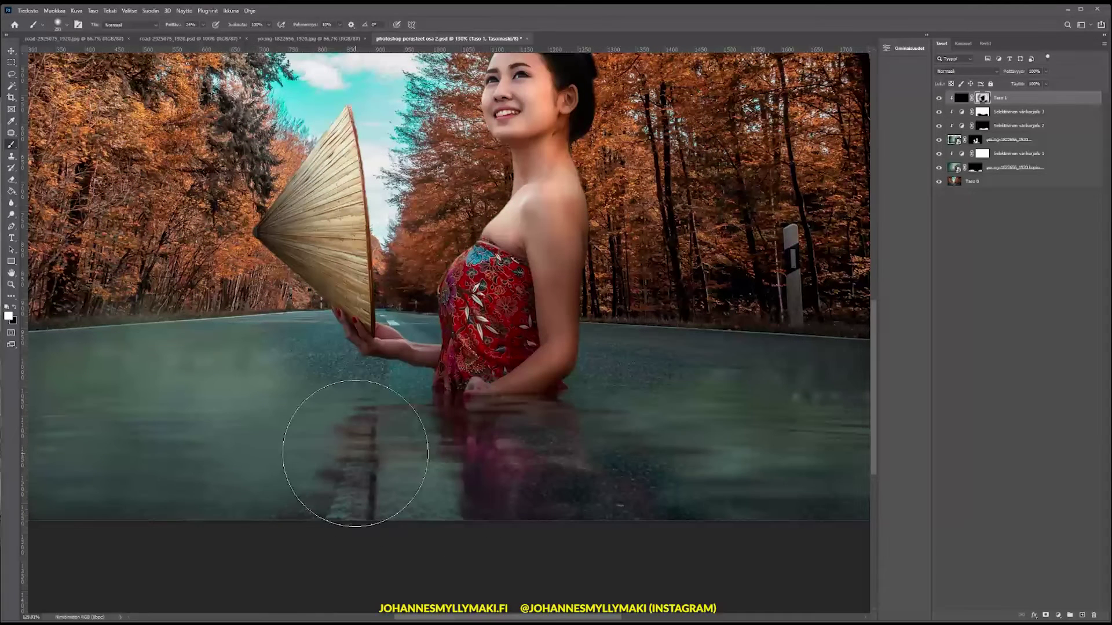
pyautogui.moveTo(500, 466)
pyautogui.mouseDown()
pyautogui.moveTo(513, 452)
pyautogui.moveTo(613, 452)
pyautogui.moveTo(426, 460)
pyautogui.mouseUp()
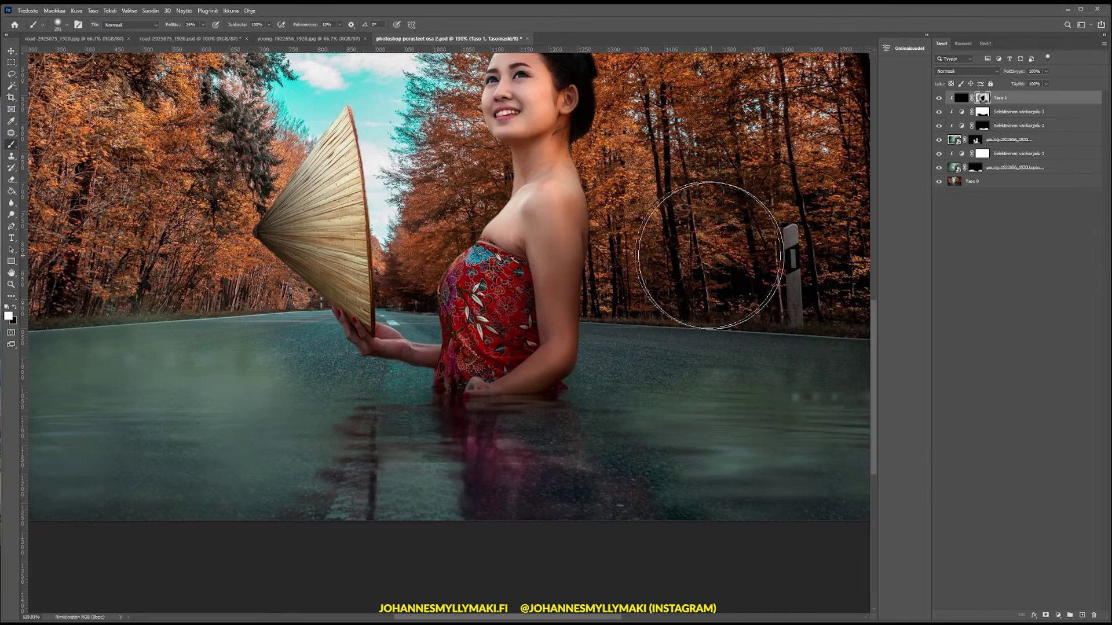
pyautogui.hotkey('ctrl', '-')
pyautogui.hotkey('ctrl', '-')
pyautogui.scroll(1, 679, 236)
pyautogui.scroll(1, 679, 236)
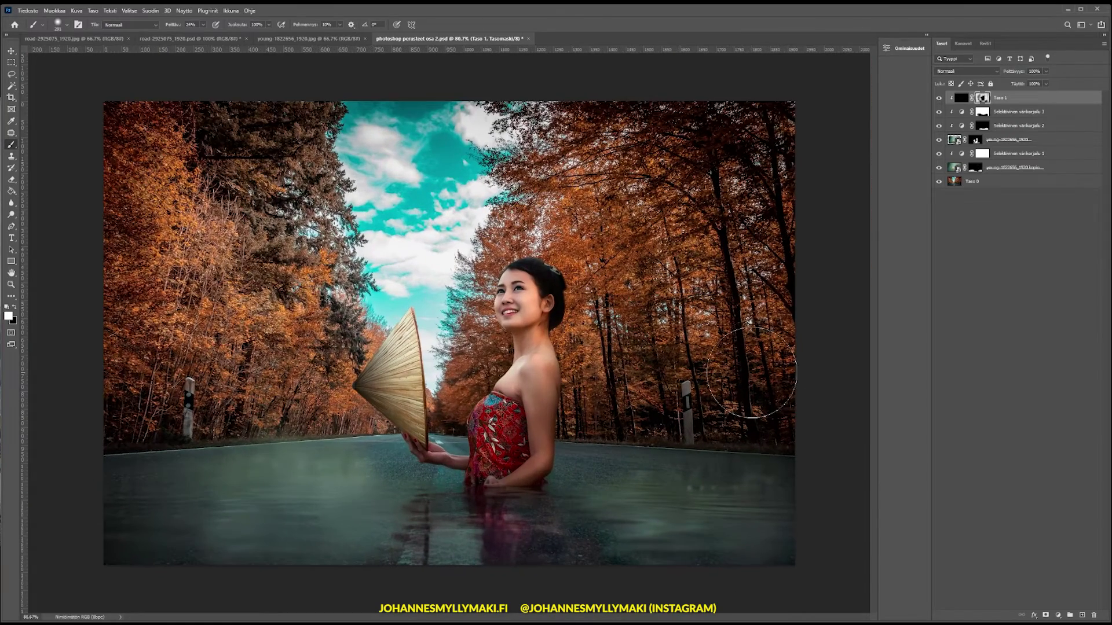
pyautogui.press('x')
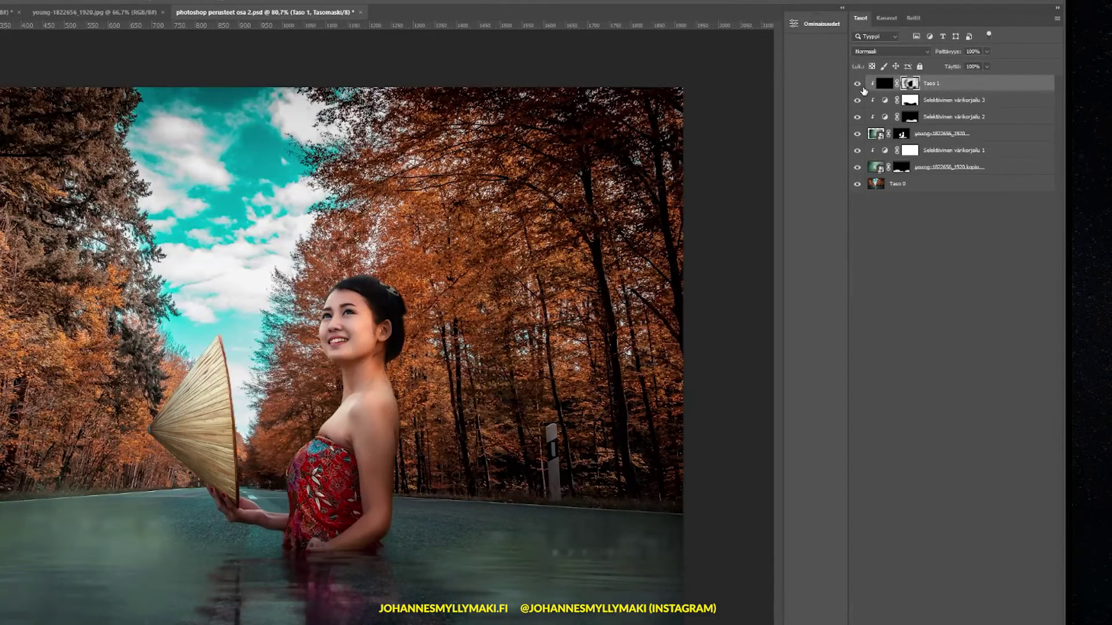
# Toggle Taso 1 visibility repeatedly to compare the colouring with and without it
pyautogui.click(858, 84)
pyautogui.click(858, 84)
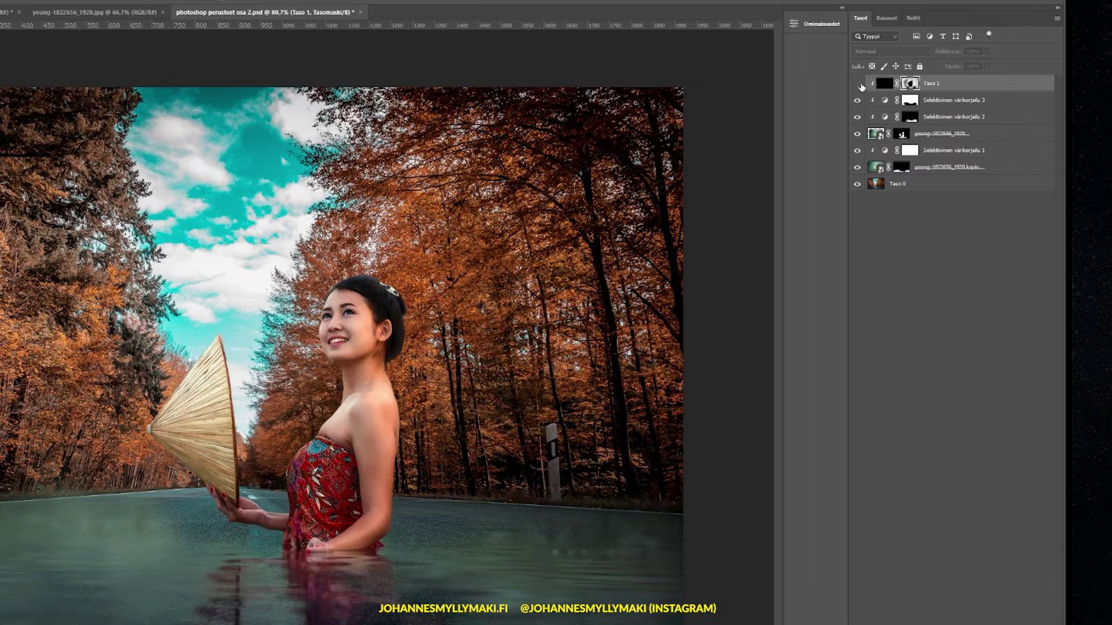
pyautogui.click(858, 84)
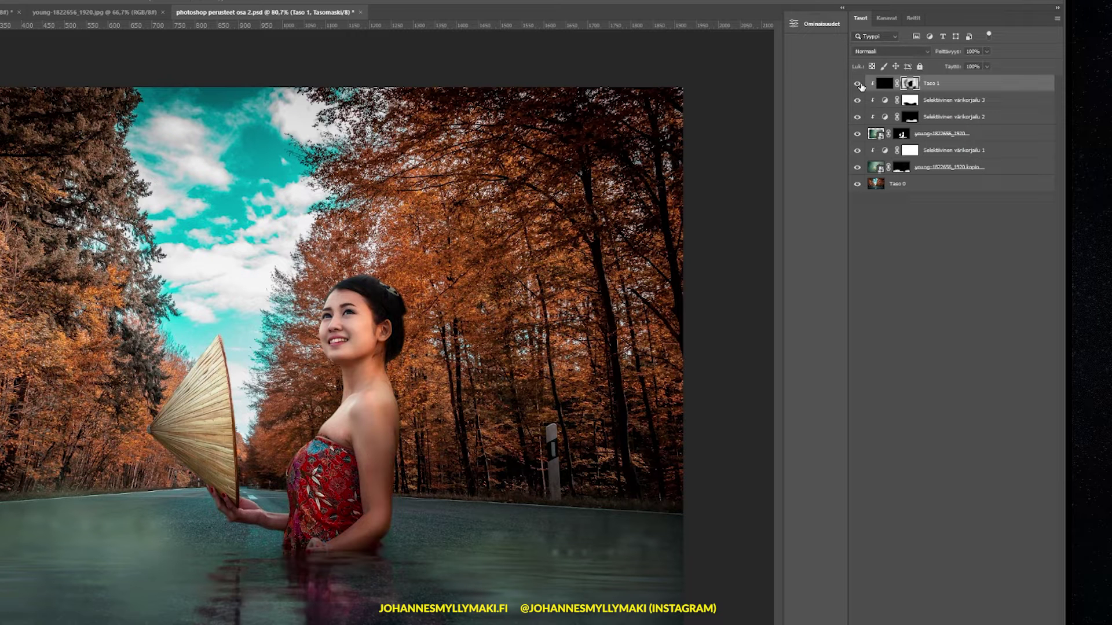
pyautogui.rightClick(859, 85)
pyautogui.click(856, 143)
pyautogui.click(860, 86)
pyautogui.click(858, 84)
pyautogui.click(858, 84)
pyautogui.click(858, 84)
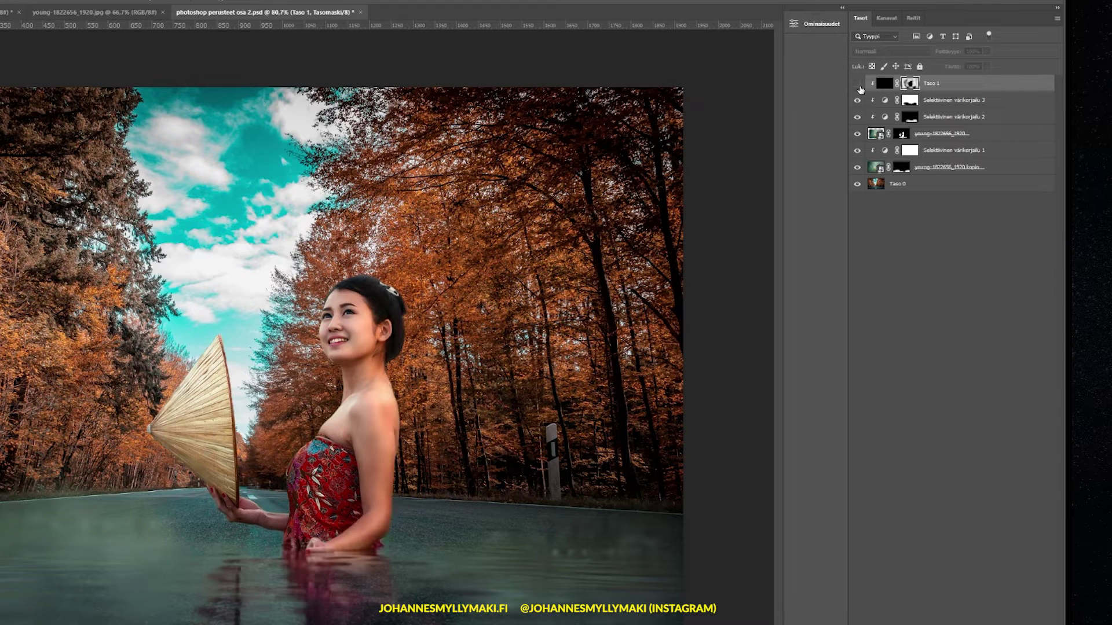
pyautogui.click(858, 84)
pyautogui.click(858, 84)
# Compare the reflection with Taso 1 on and off, keep it visible, and target the layer thumbnail
pyautogui.click(939, 98)
pyautogui.click(939, 98)
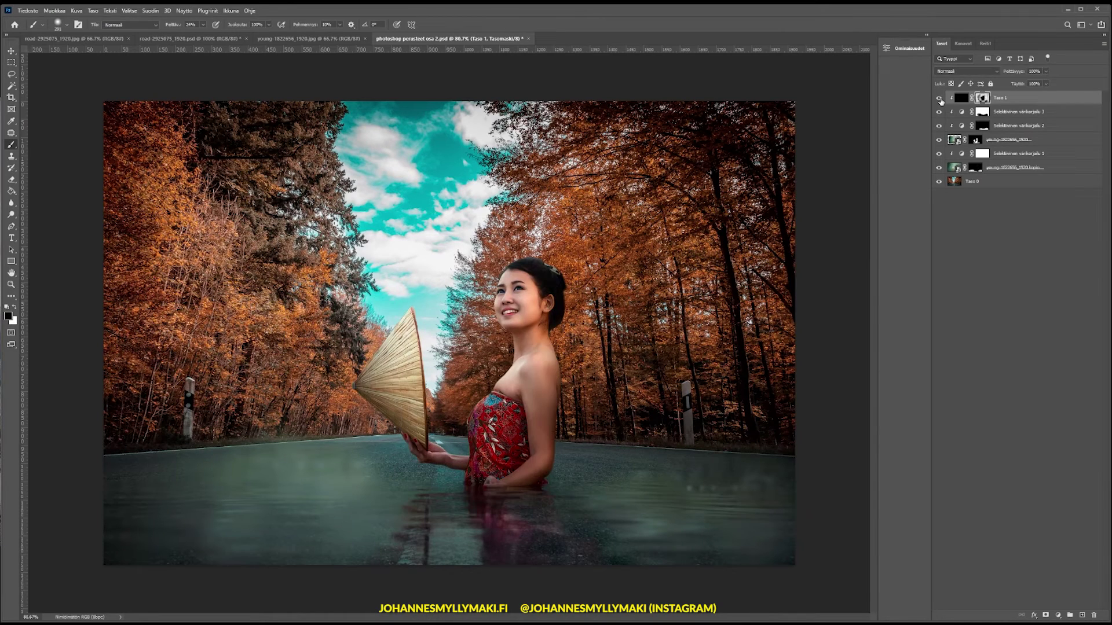
pyautogui.click(939, 98)
pyautogui.click(939, 99)
pyautogui.click(940, 98)
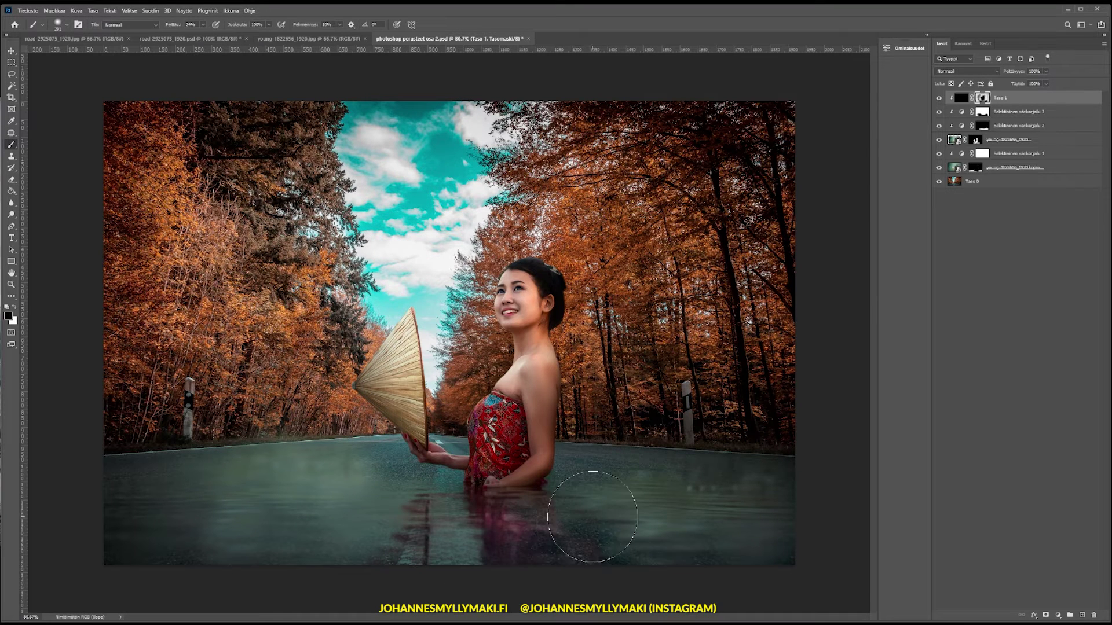
pyautogui.click(940, 98)
pyautogui.click(939, 99)
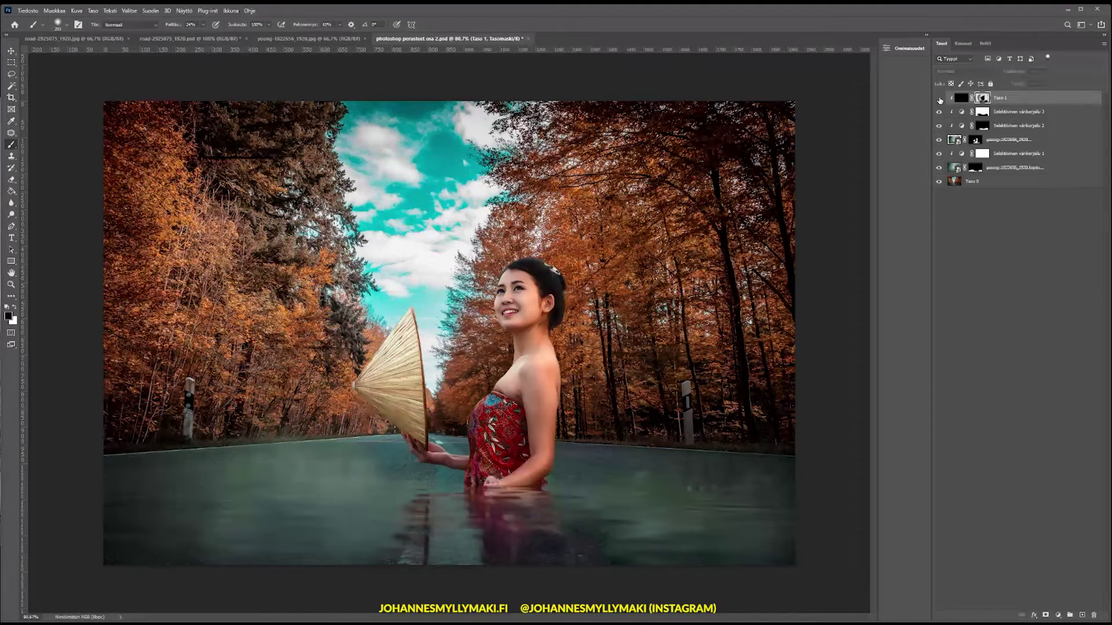
pyautogui.click(939, 98)
pyautogui.click(939, 99)
pyautogui.click(939, 98)
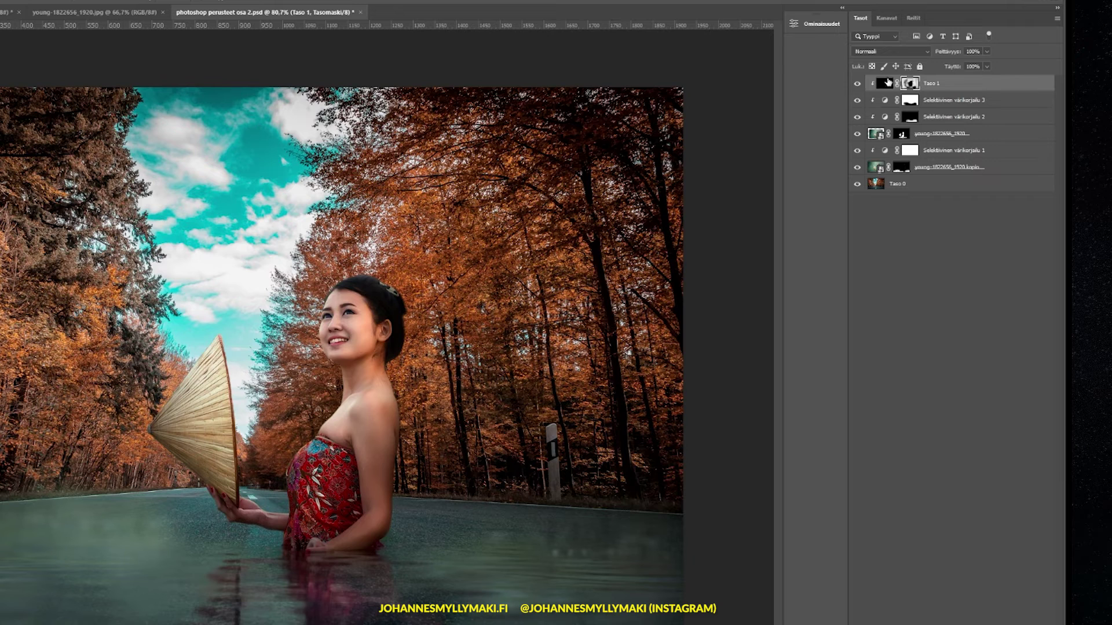
pyautogui.keyDown('ctrl'); pyautogui.click(904, 83); pyautogui.keyUp('ctrl')
pyautogui.click(952, 88)
pyautogui.click(987, 51)
pyautogui.moveTo(988, 63); pyautogui.dragTo(954, 59)
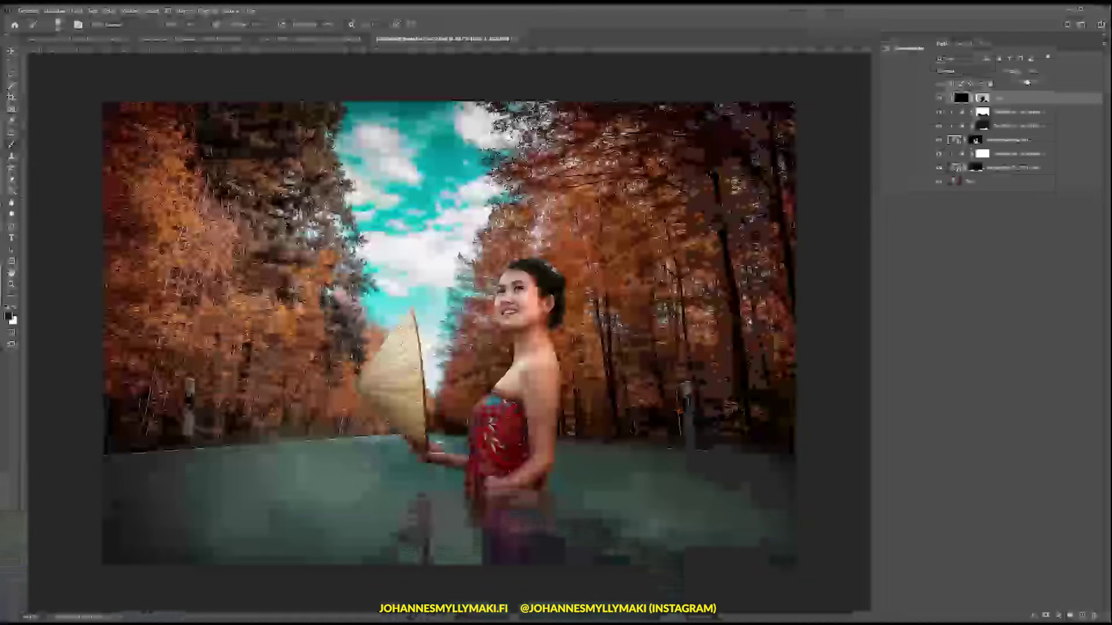
pyautogui.moveTo(1027, 83); pyautogui.dragTo(1035, 85)
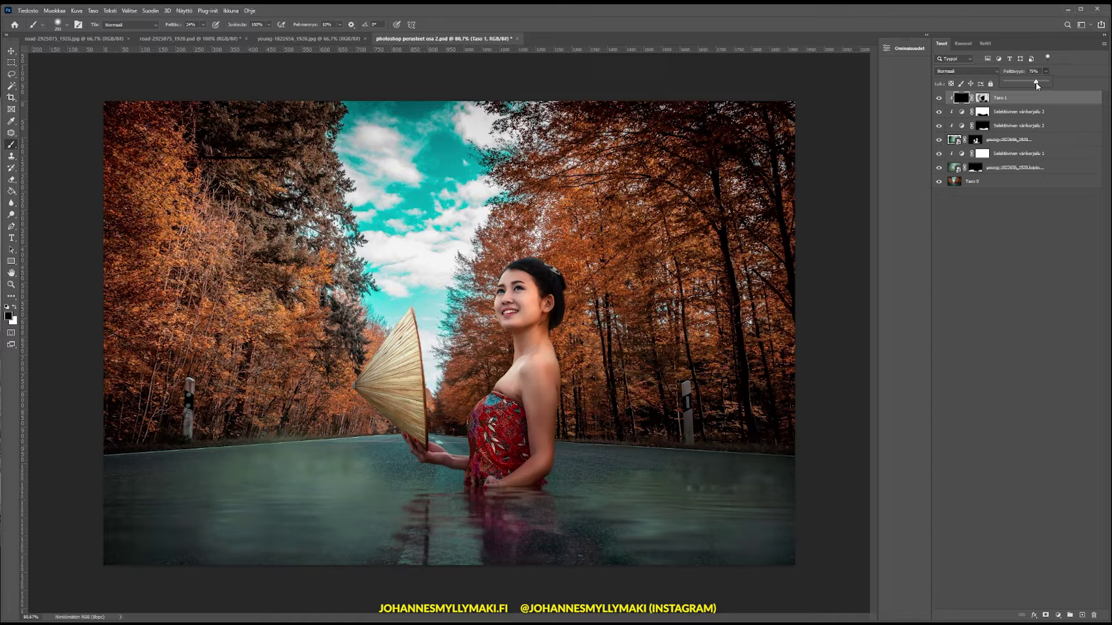
pyautogui.click(1025, 255)
pyautogui.click(1022, 279)
pyautogui.click(938, 98)
pyautogui.click(939, 98)
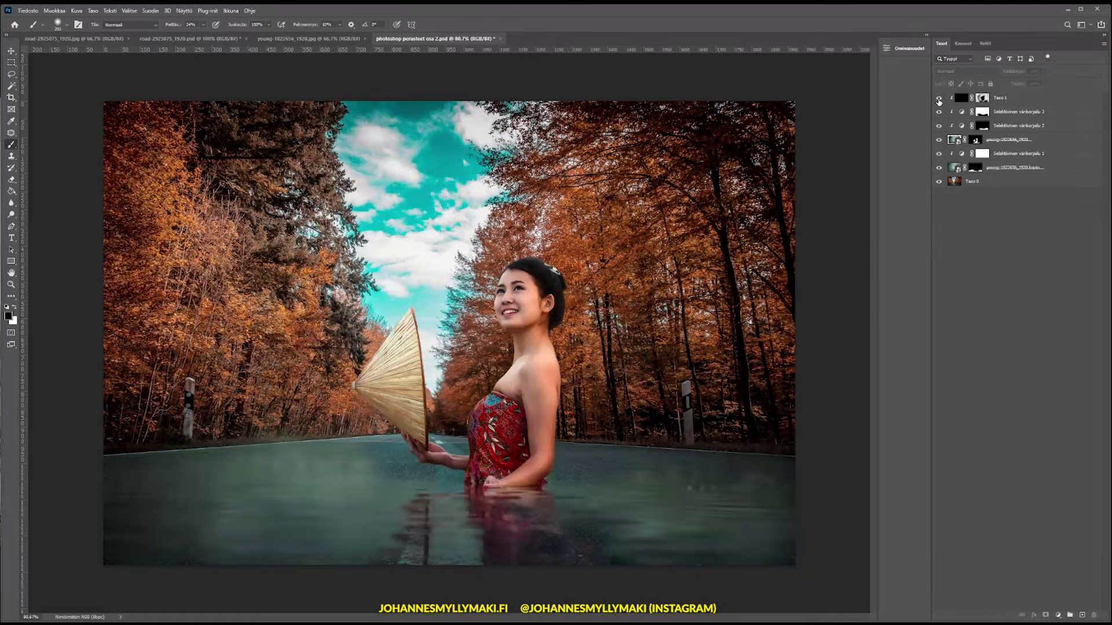
pyautogui.click(938, 99)
pyautogui.click(939, 98)
pyautogui.click(939, 99)
pyautogui.click(939, 99)
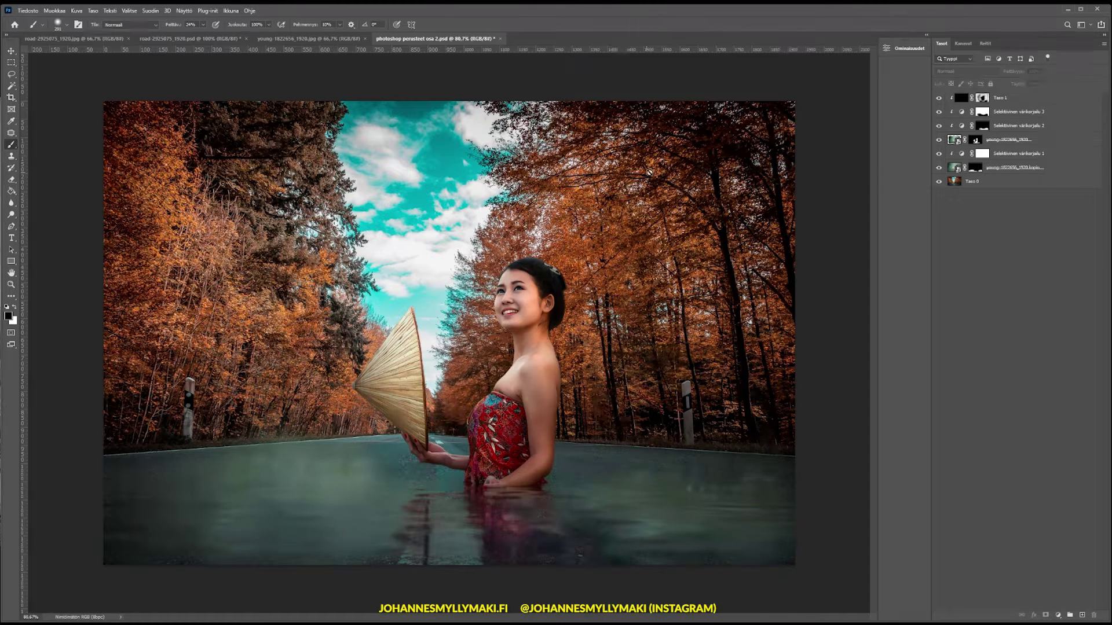
pyautogui.click(191, 38)
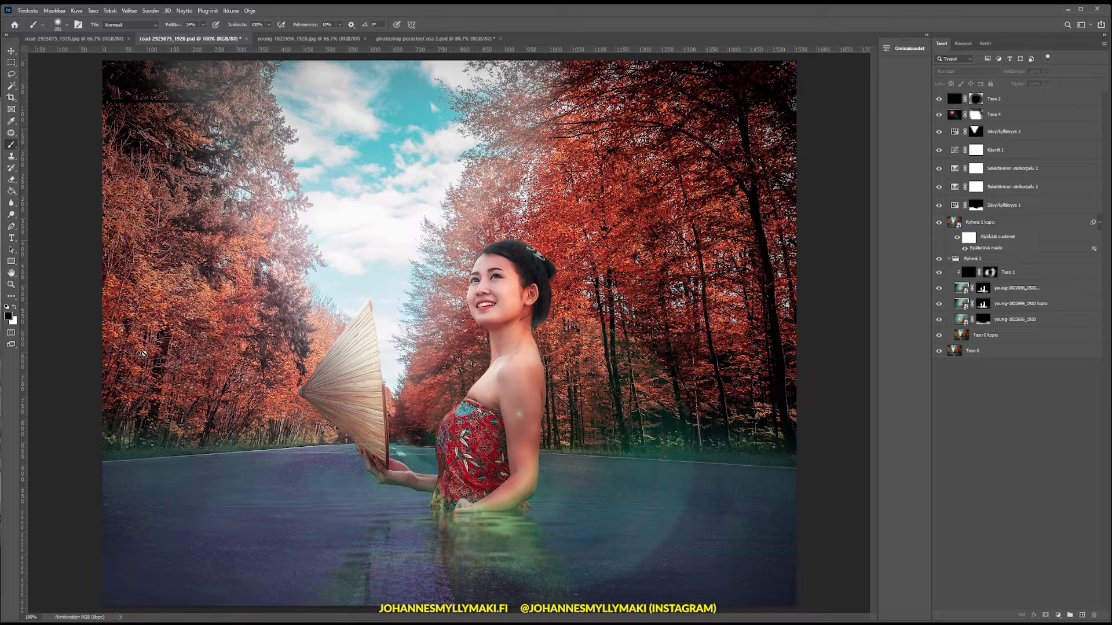
pyautogui.click(441, 39)
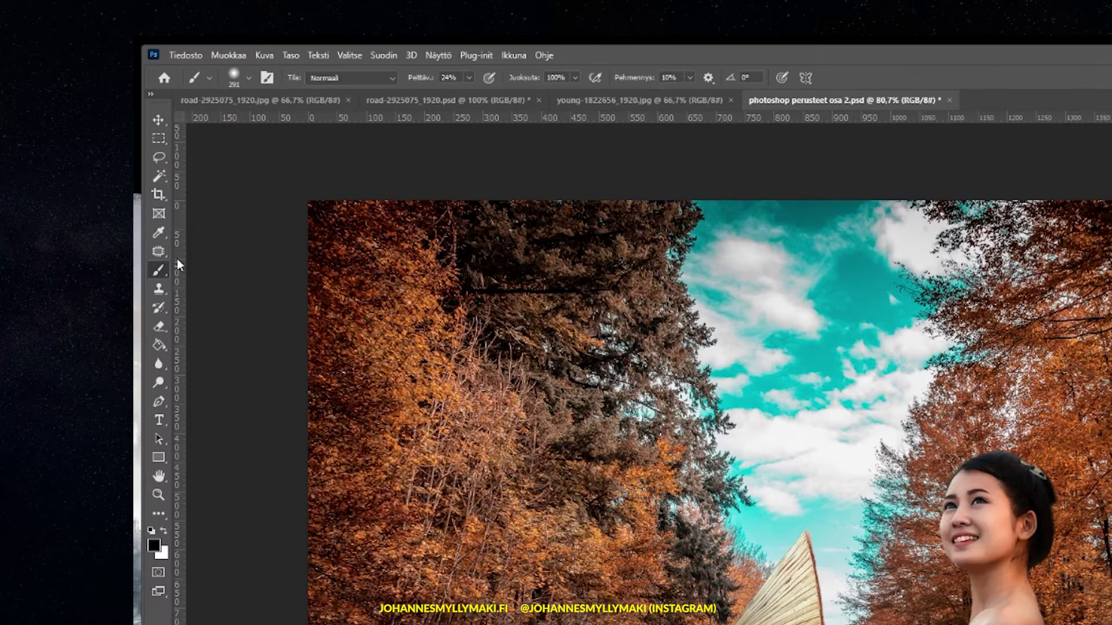
# Crop the left, right and top edges inward to a near-square frame centred on the woman
pyautogui.click(159, 196)
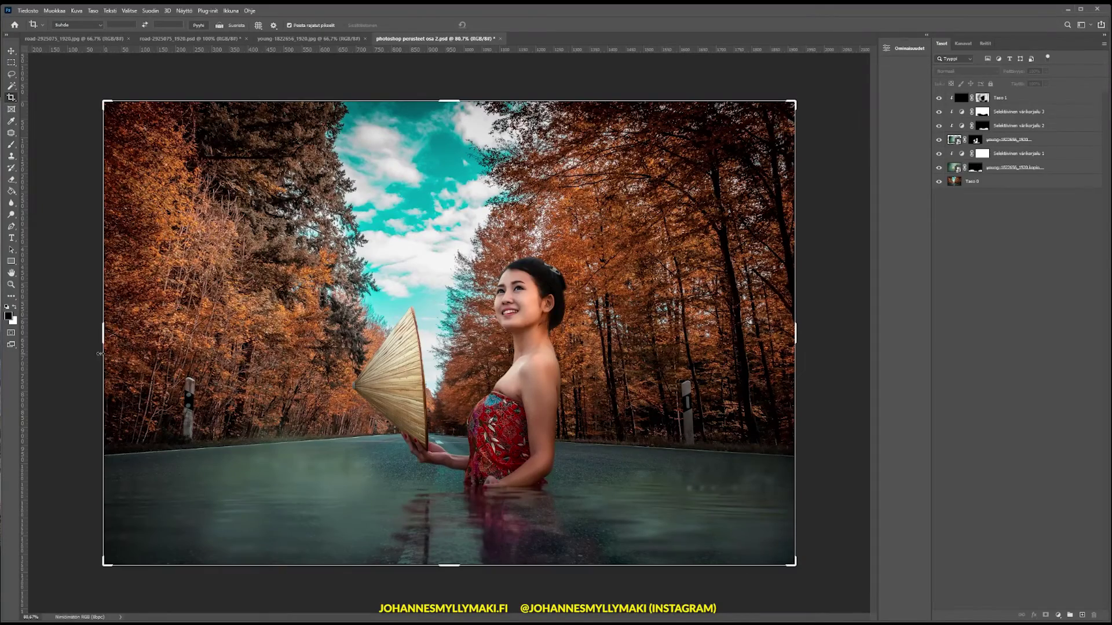
pyautogui.moveTo(102, 331); pyautogui.dragTo(157, 334)
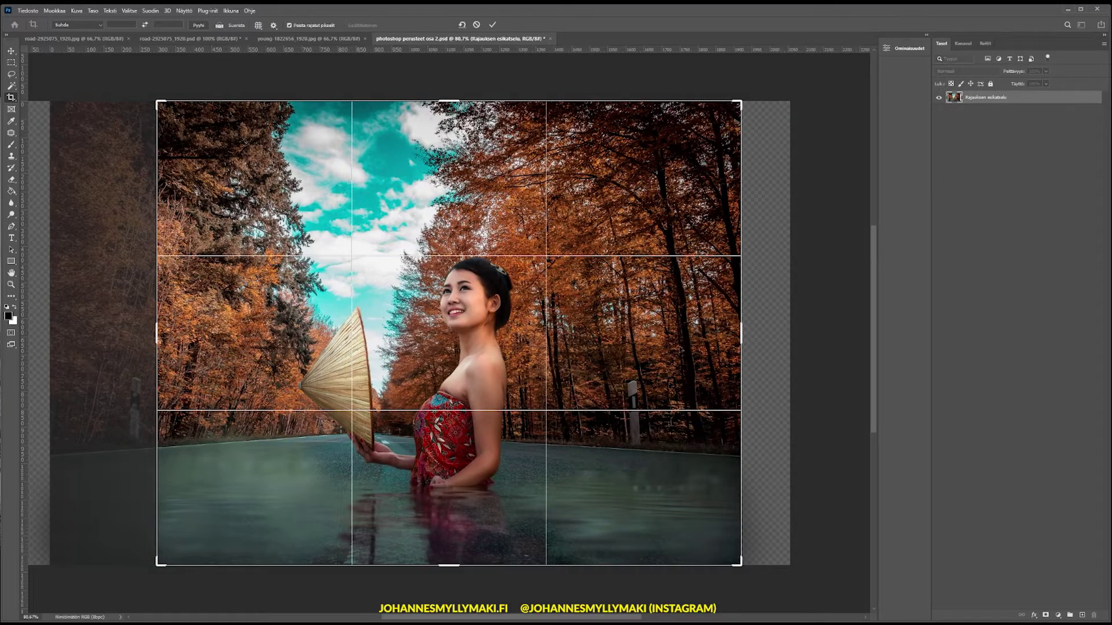
pyautogui.moveTo(744, 332); pyautogui.dragTo(713, 336)
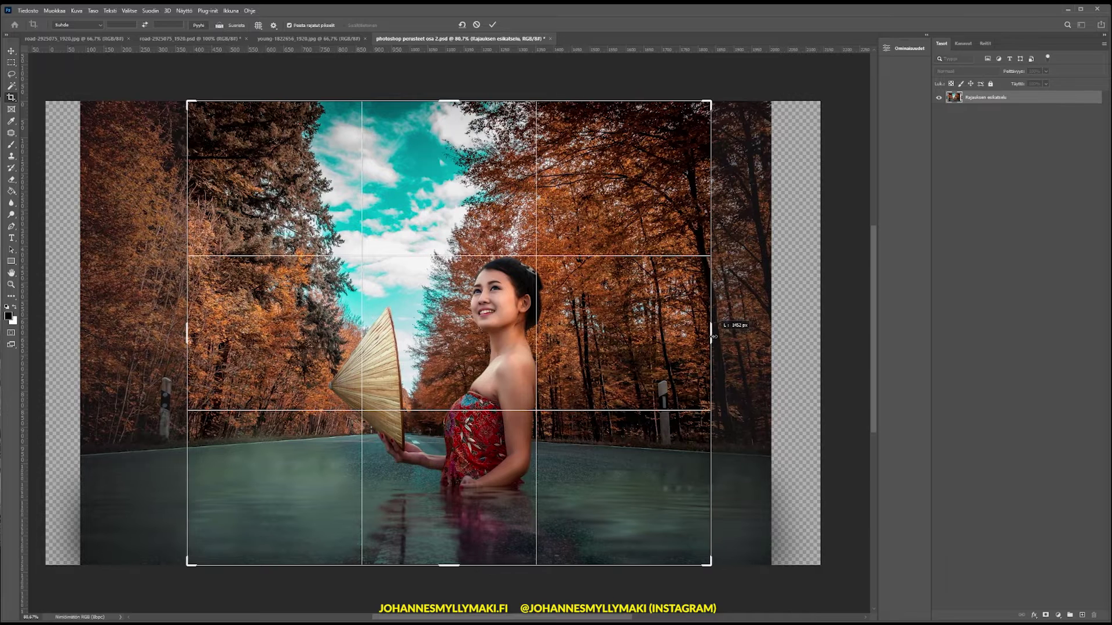
pyautogui.moveTo(713, 337); pyautogui.dragTo(719, 340)
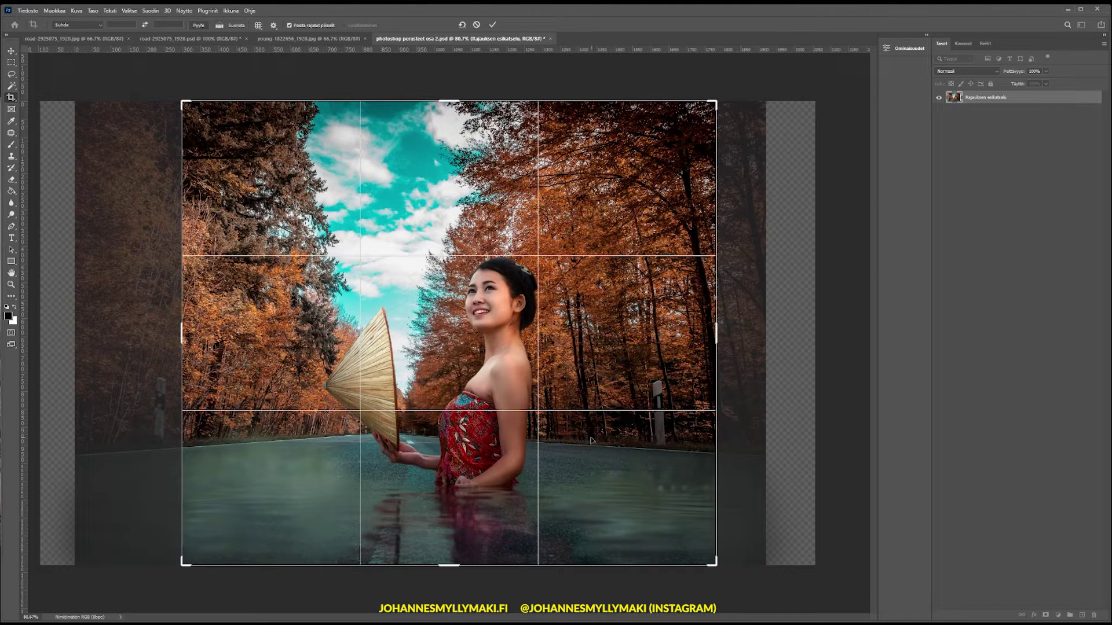
pyautogui.moveTo(455, 96)
pyautogui.mouseDown()
pyautogui.moveTo(455, 119)
pyautogui.moveTo(454, 105)
pyautogui.mouseUp()
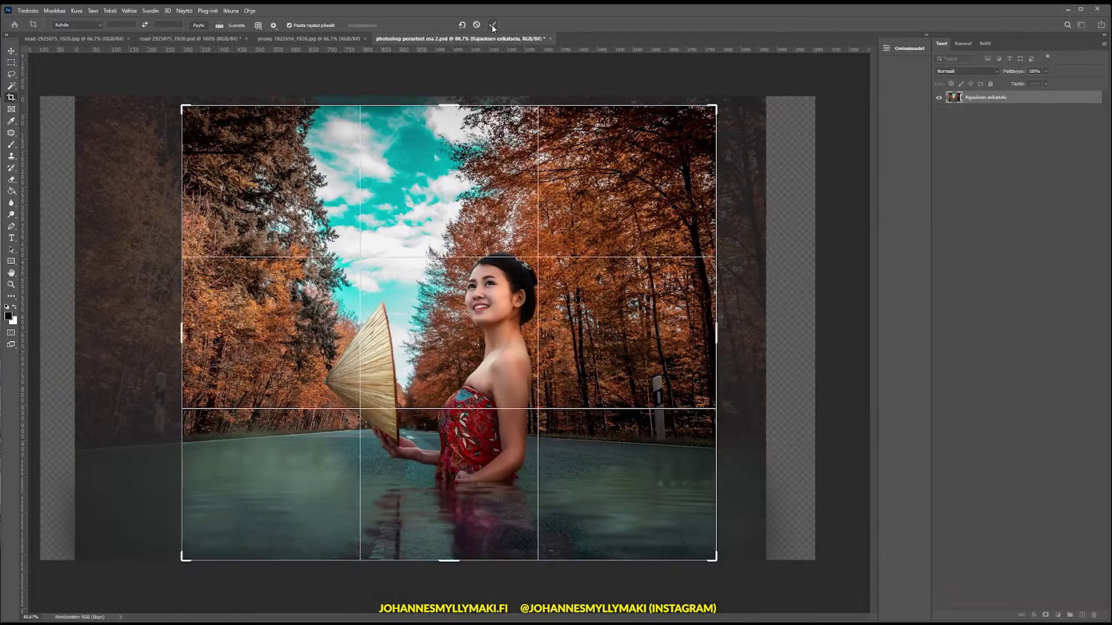
pyautogui.click(496, 25)
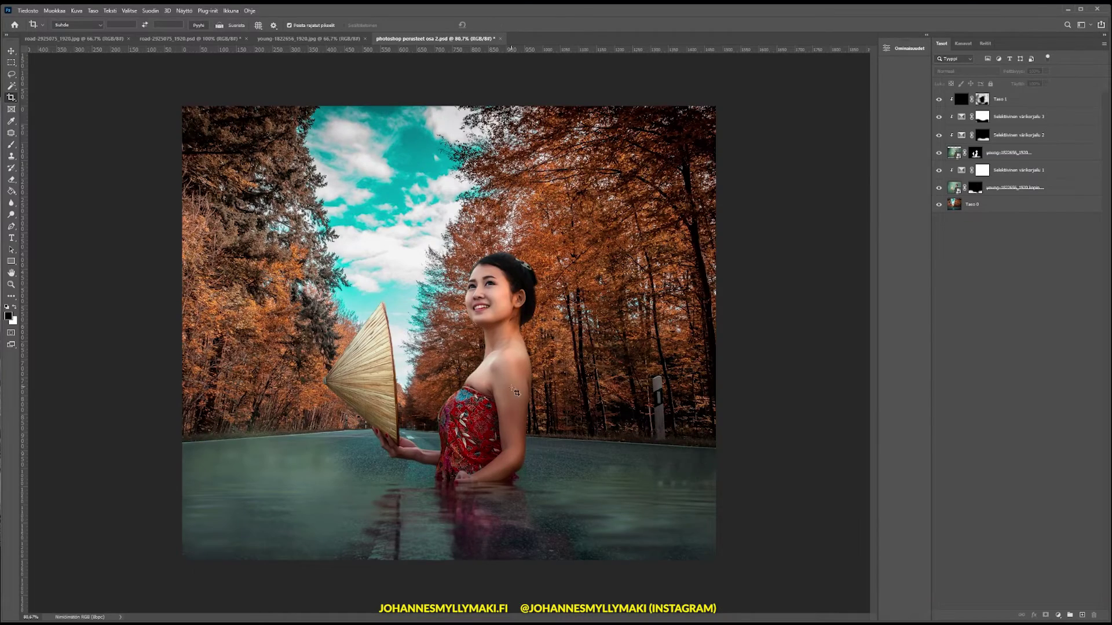
# Zoom in closely on the right roadside post
pyautogui.hotkey('ctrl', '+')
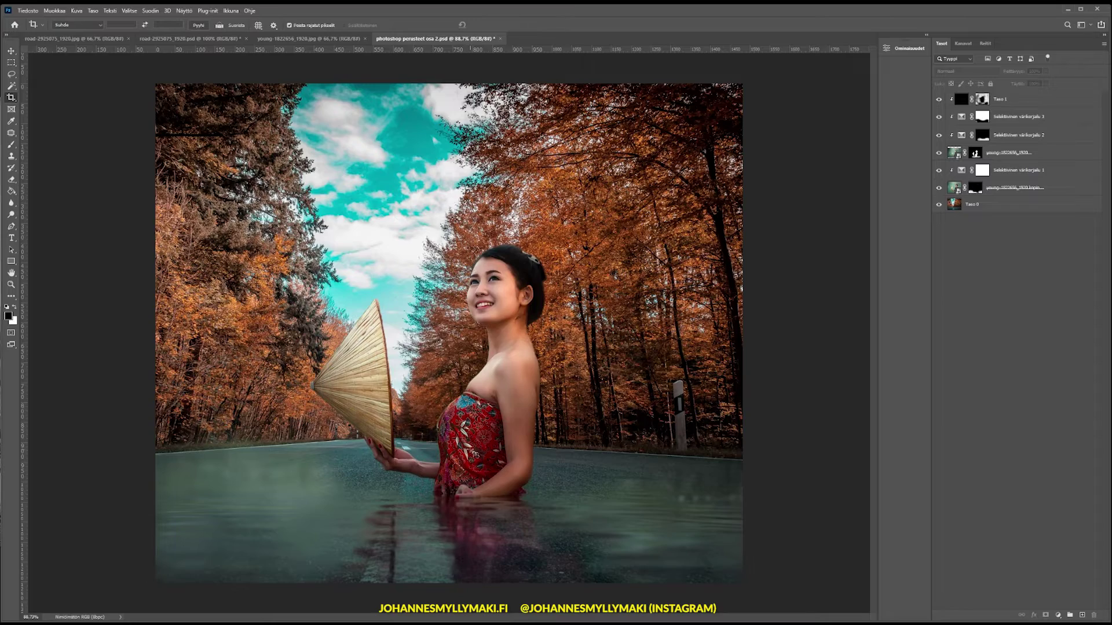
pyautogui.hotkey('ctrl', '+')
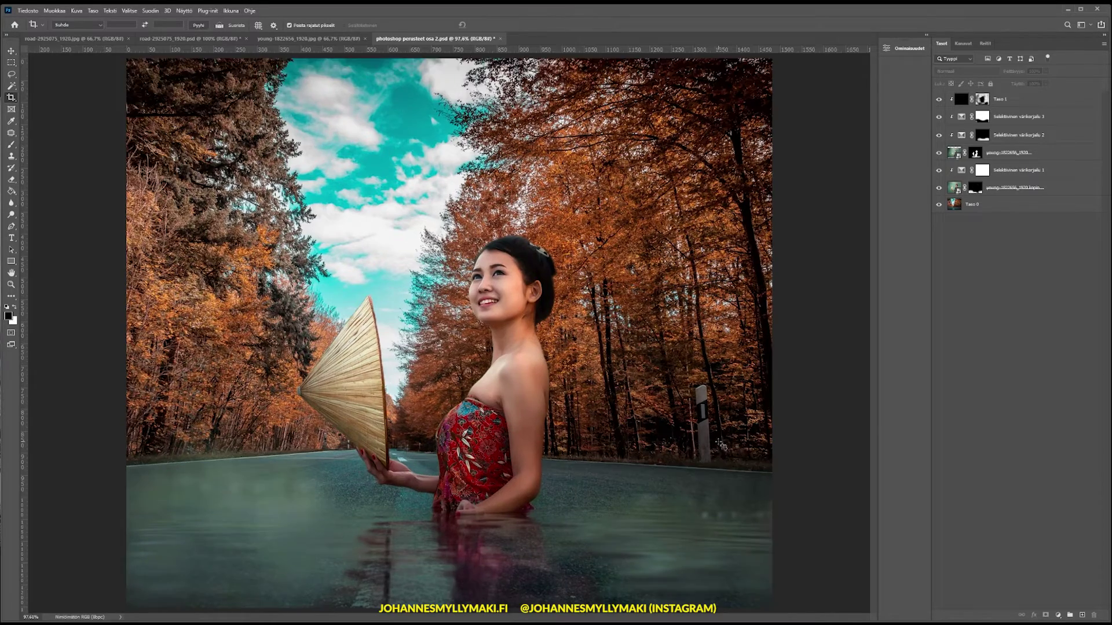
pyautogui.scroll(2, 721, 445)
pyautogui.scroll(1, 724, 446)
pyautogui.scroll(2, 732, 448)
pyautogui.scroll(1, 738, 452)
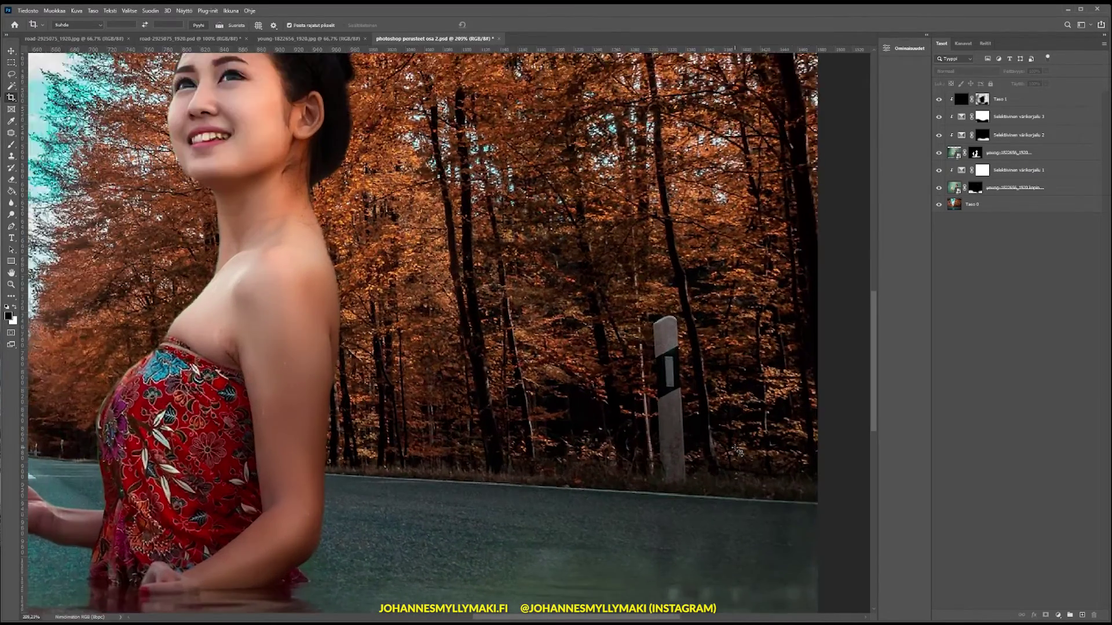
pyautogui.scroll(2, 735, 449)
pyautogui.scroll(1, 735, 449)
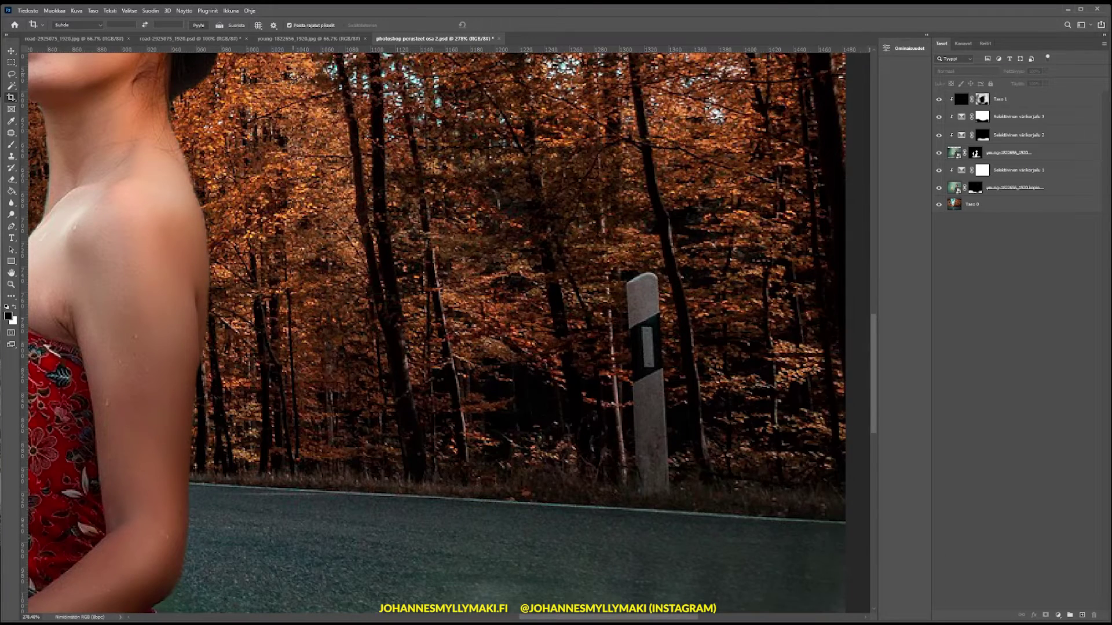
# Compare against the reference composite, then make Taso 0 the active layer, left visible
pyautogui.click(229, 39)
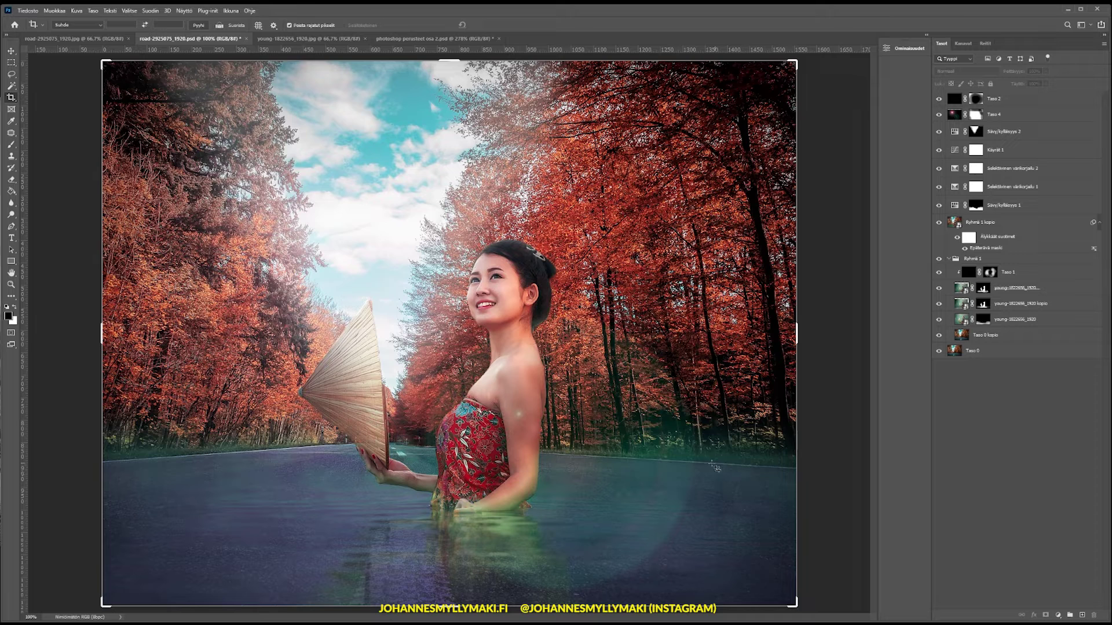
pyautogui.click(425, 39)
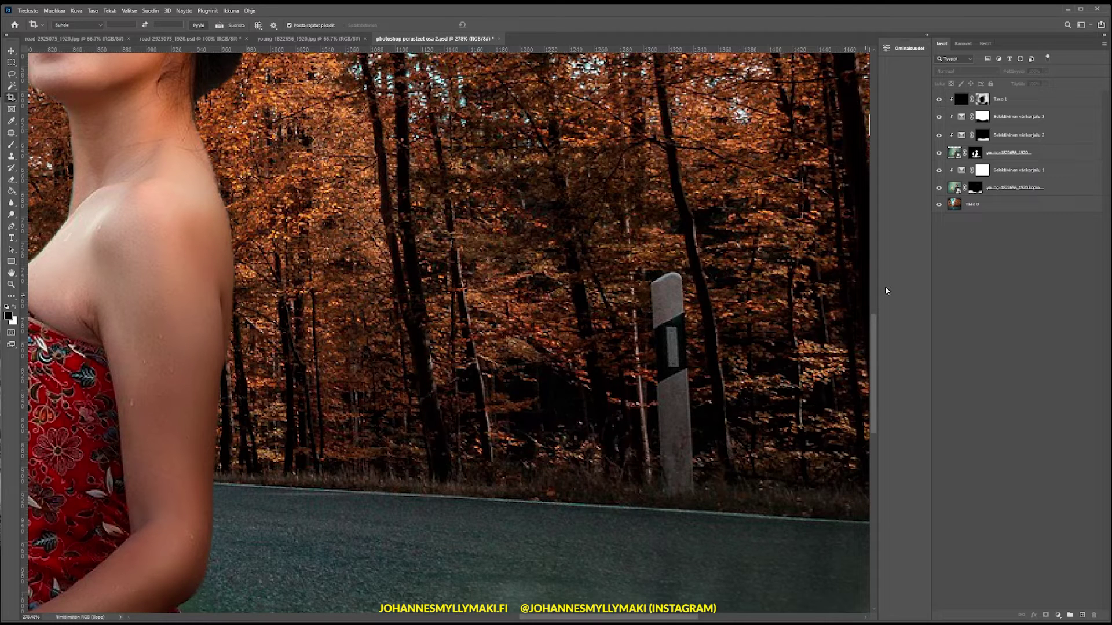
pyautogui.click(997, 206)
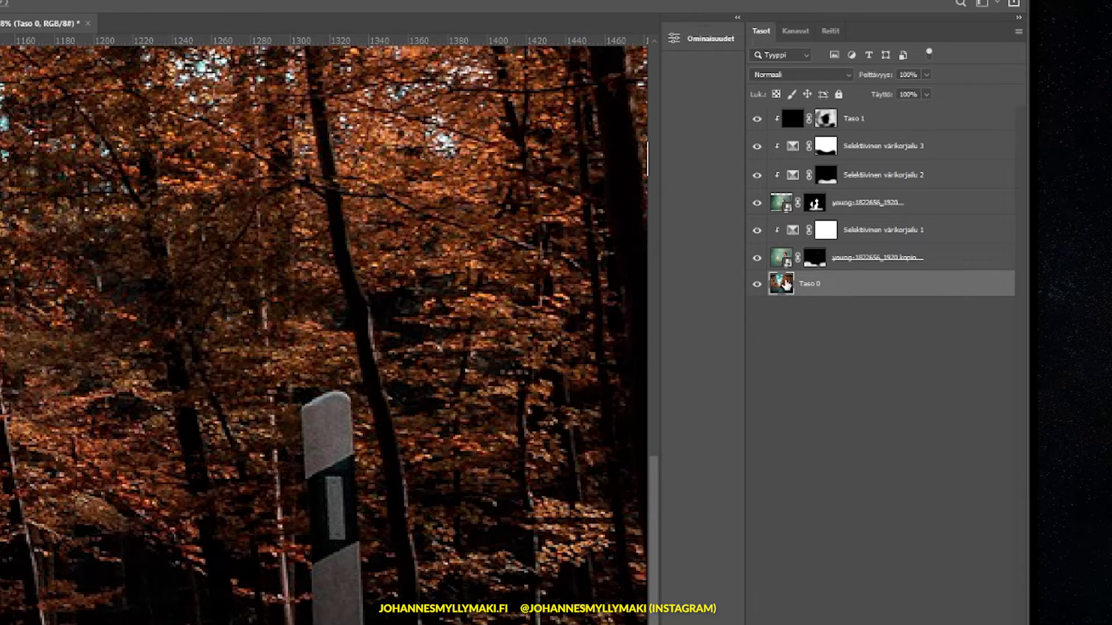
pyautogui.click(757, 284)
pyautogui.click(757, 284)
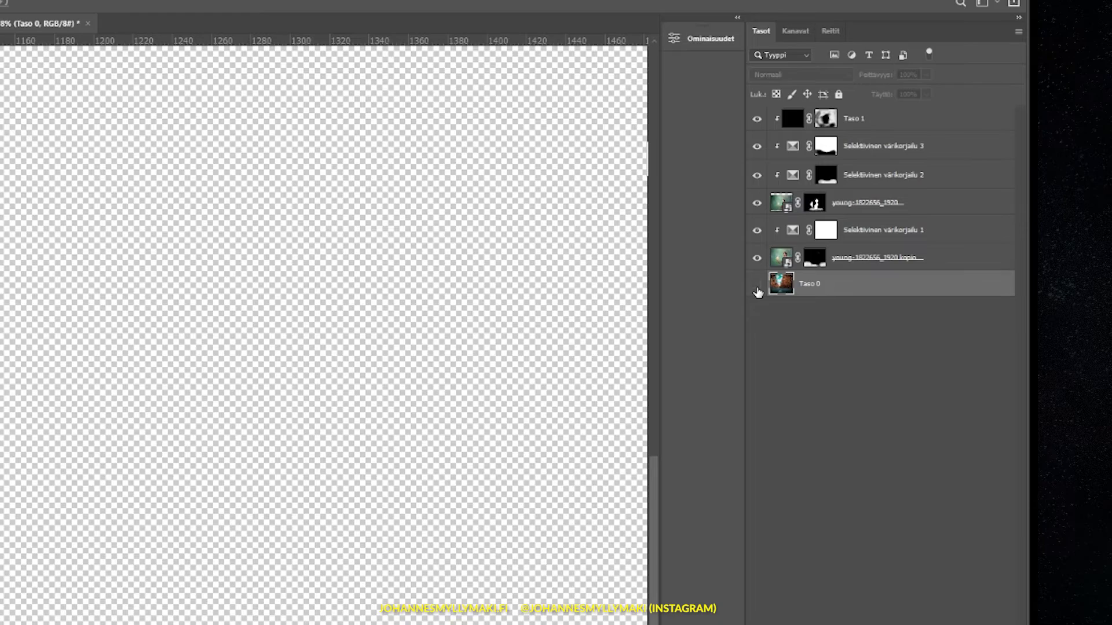
pyautogui.click(757, 287)
pyautogui.click(757, 288)
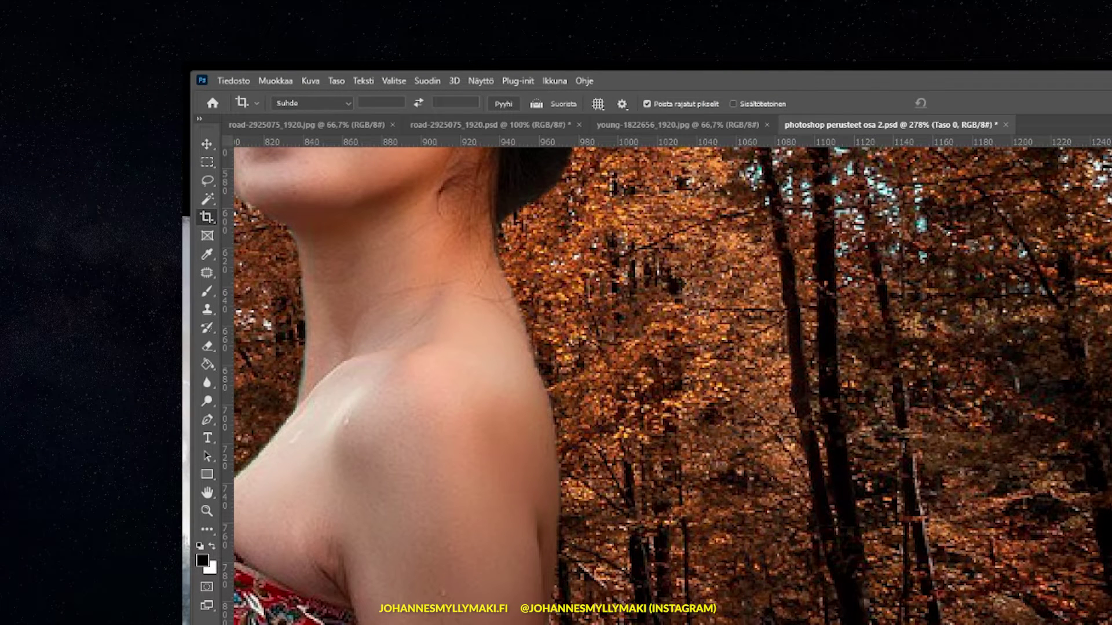
# Choose the Patch Tool from the healing brush group in the toolbar
pyautogui.click(207, 273)
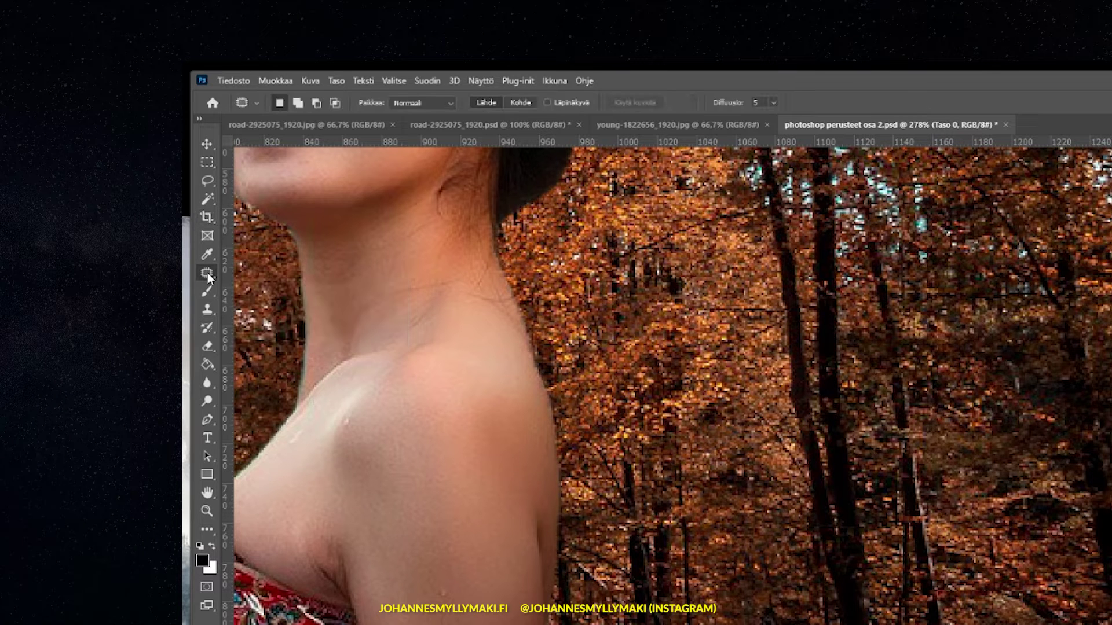
pyautogui.rightClick(209, 277)
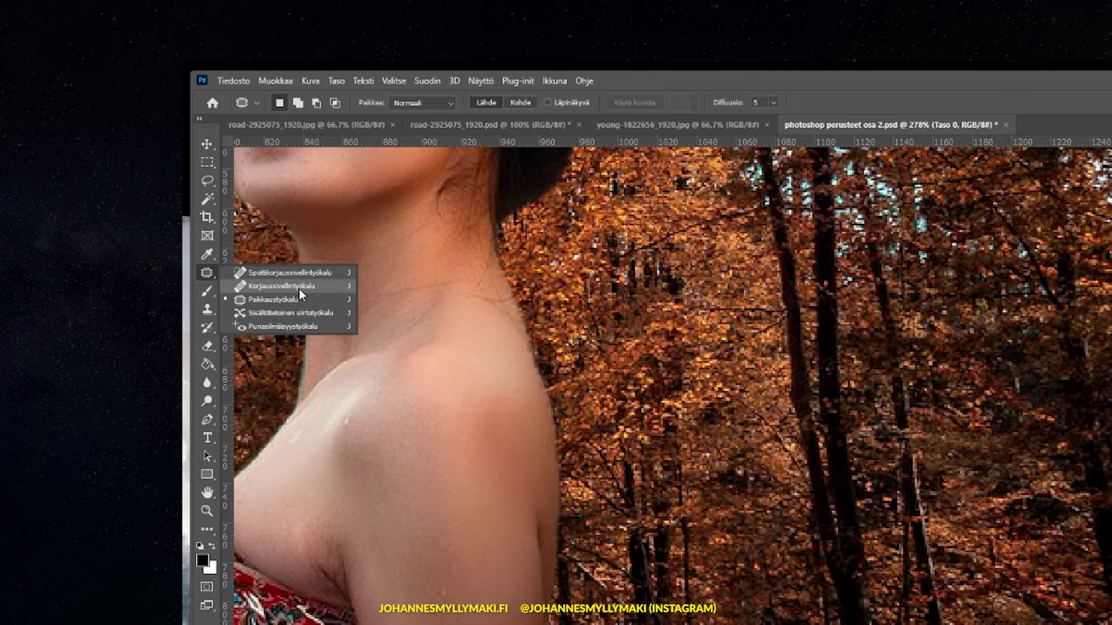
pyautogui.click(210, 278)
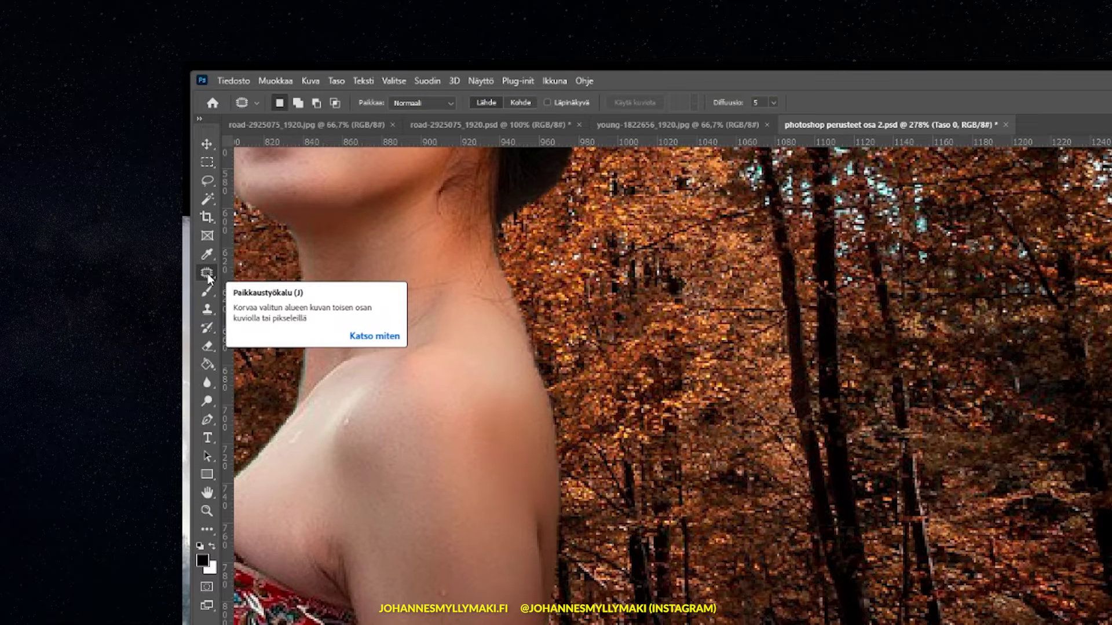
pyautogui.rightClick(210, 278)
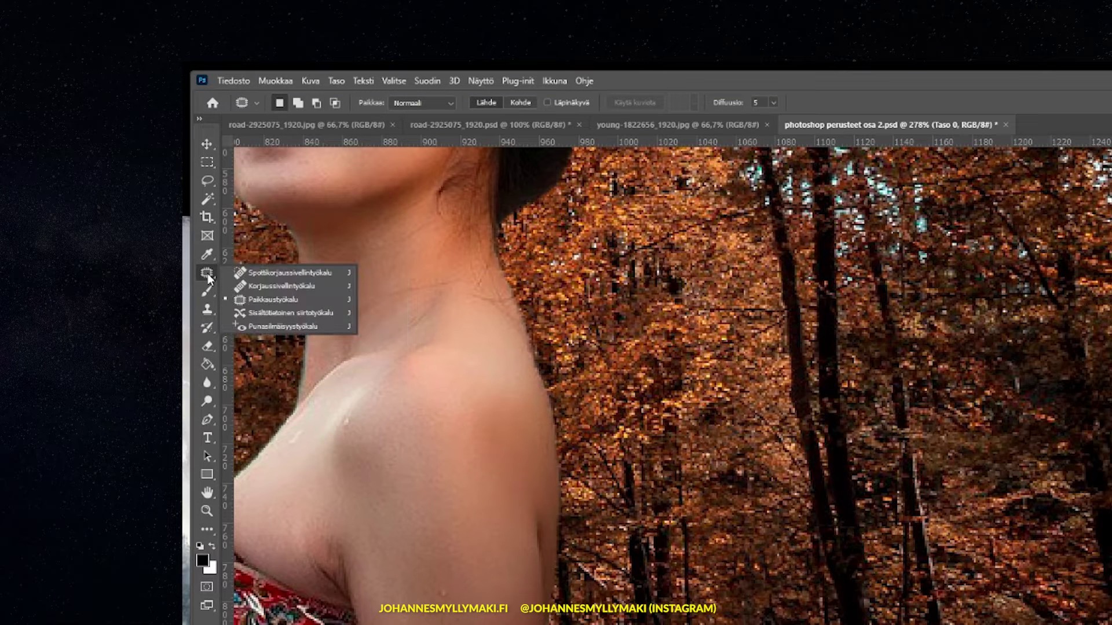
pyautogui.click(273, 301)
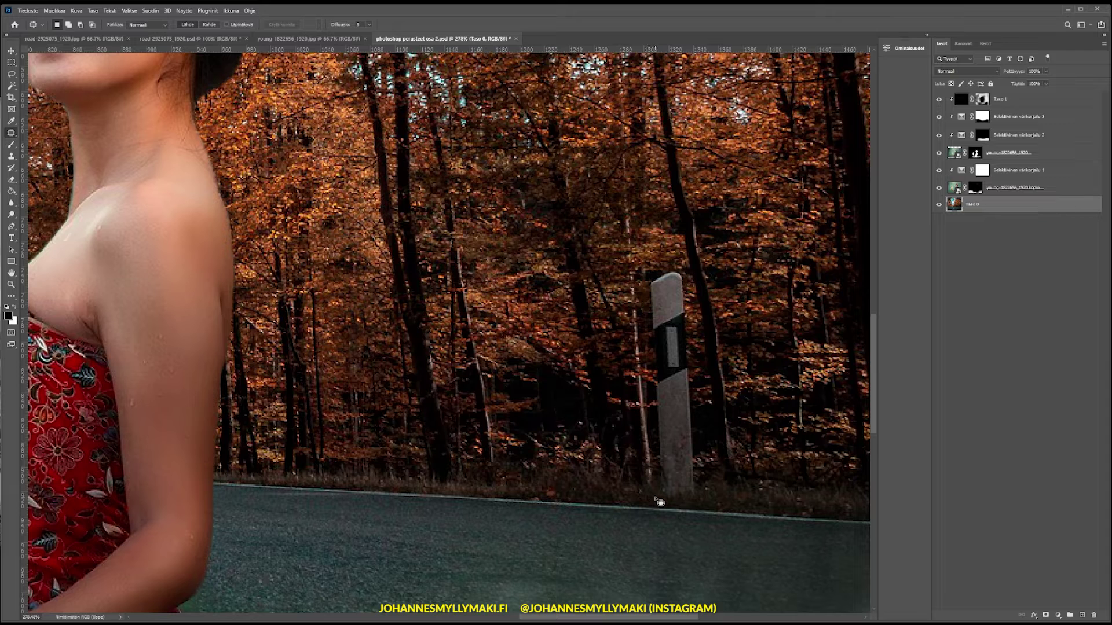
# Outline the right roadside post and patch it with autumn forest from its left
pyautogui.moveTo(658, 497)
pyautogui.mouseDown()
pyautogui.moveTo(698, 484)
pyautogui.moveTo(642, 449)
pyautogui.moveTo(620, 166)
pyautogui.moveTo(602, 153)
pyautogui.moveTo(576, 157)
pyautogui.moveTo(549, 199)
pyautogui.moveTo(565, 469)
pyautogui.moveTo(587, 528)
pyautogui.mouseUp()
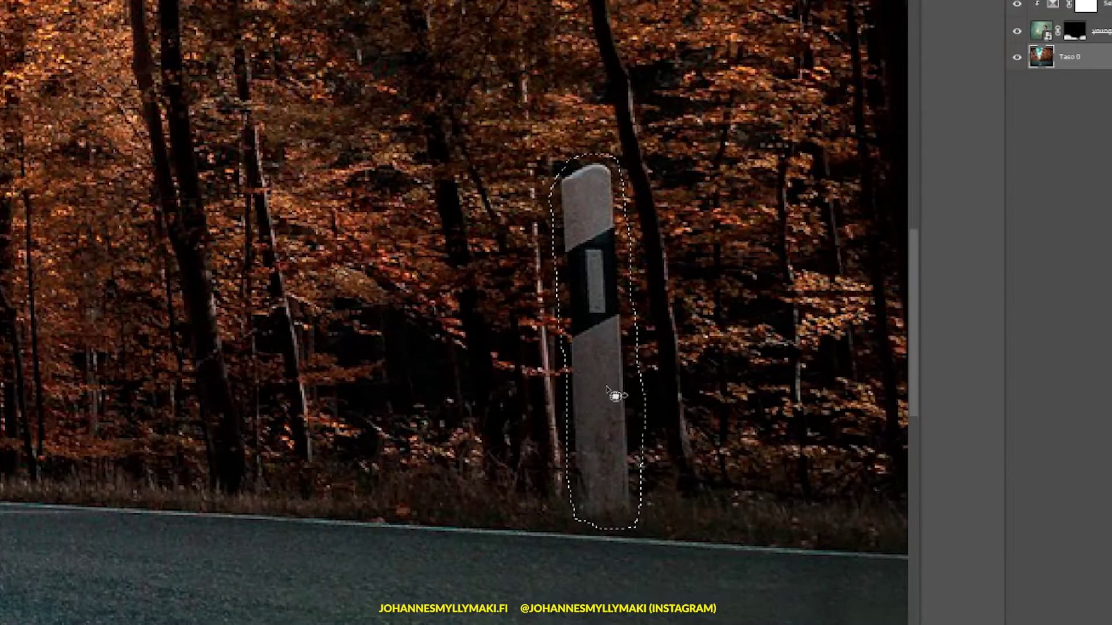
pyautogui.moveTo(595, 391); pyautogui.dragTo(739, 394)
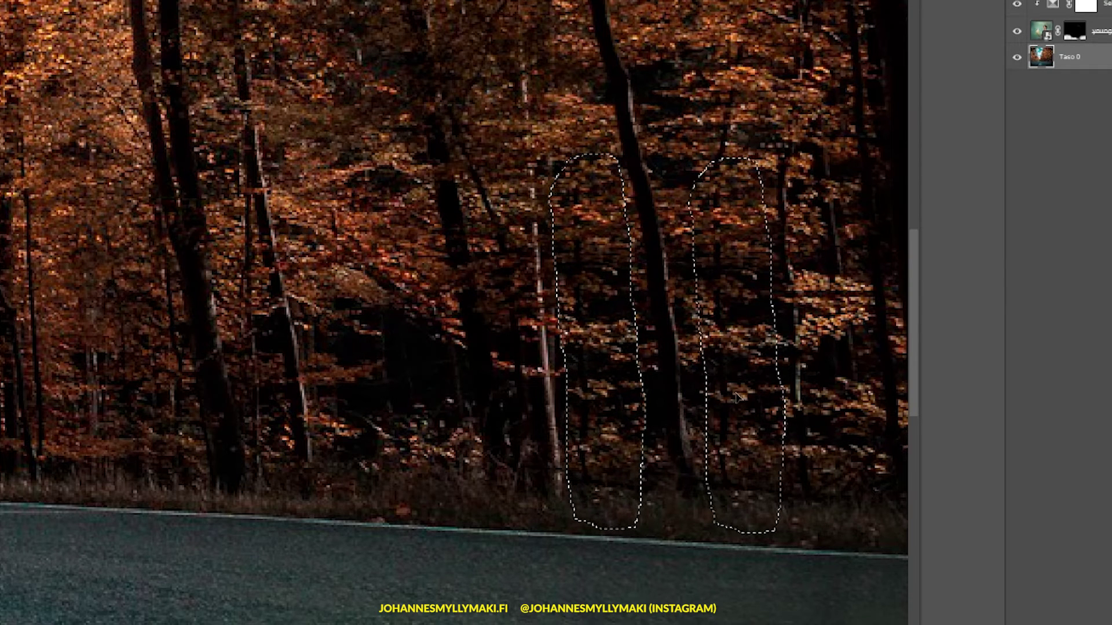
pyautogui.moveTo(739, 394); pyautogui.dragTo(390, 382)
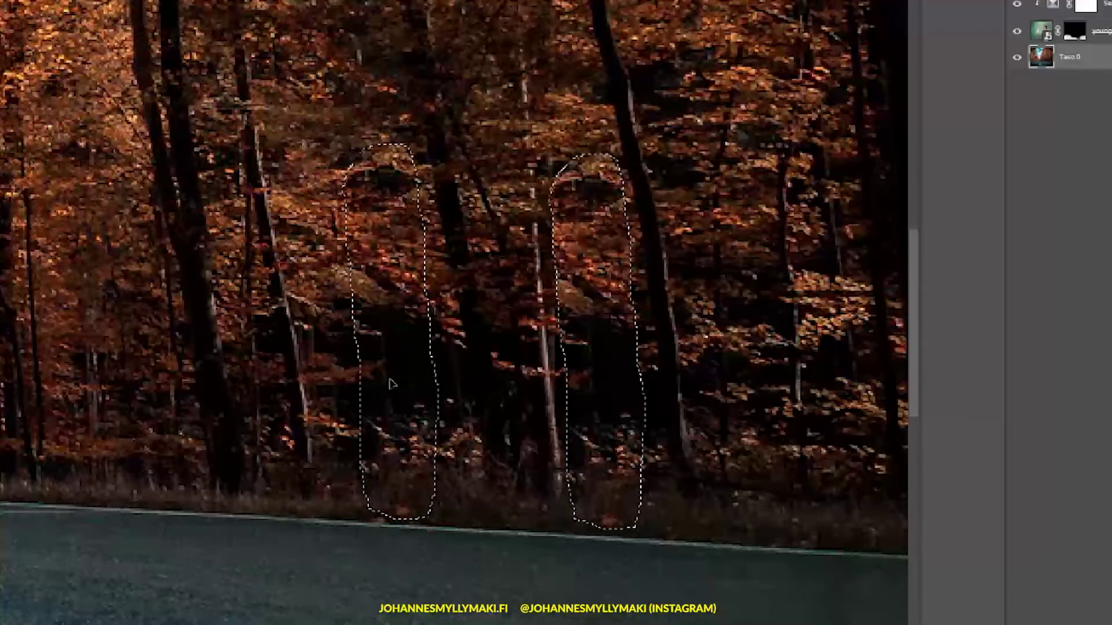
pyautogui.moveTo(389, 383); pyautogui.dragTo(390, 382)
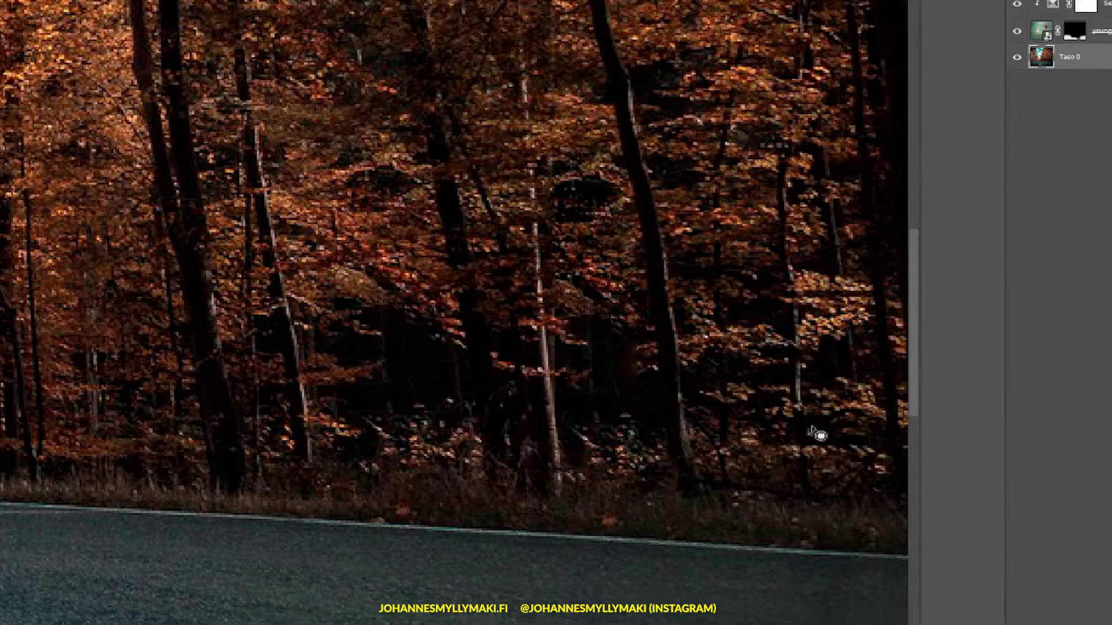
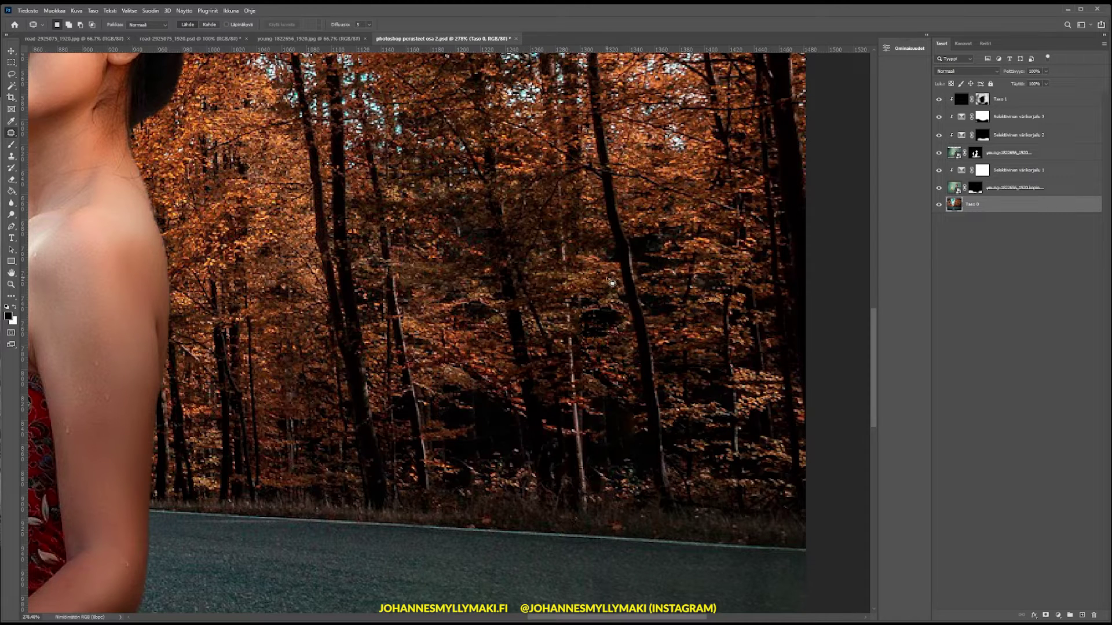
# Fit the image in view, deselect all layers and bring up the adjustment-layer type list
pyautogui.keyDown('alt'); pyautogui.scroll(-3, 359, 447); pyautogui.keyUp('alt')
pyautogui.keyDown('alt'); pyautogui.scroll(-2, 339, 413); pyautogui.keyUp('alt')
pyautogui.keyDown('alt'); pyautogui.scroll(-1, 339, 413); pyautogui.keyUp('alt')
pyautogui.keyDown('alt'); pyautogui.scroll(1, 339, 413); pyautogui.keyUp('alt')
pyautogui.keyDown('alt'); pyautogui.scroll(1, 339, 413); pyautogui.keyUp('alt')
pyautogui.keyDown('alt'); pyautogui.scroll(-1, 338, 413); pyautogui.keyUp('alt')
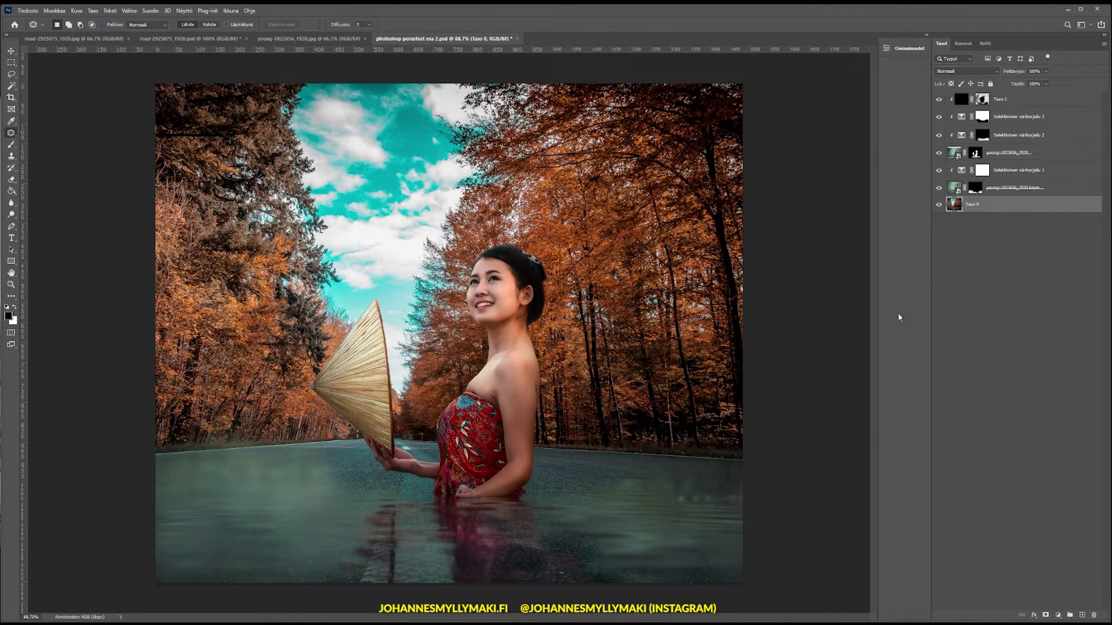
pyautogui.click(973, 280)
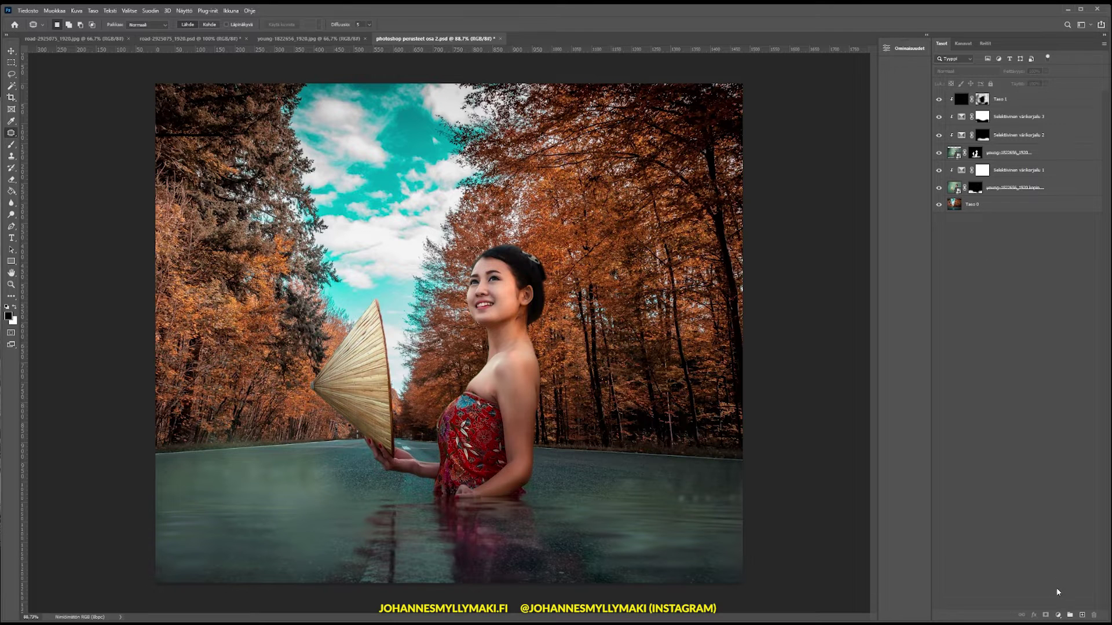
pyautogui.click(1058, 617)
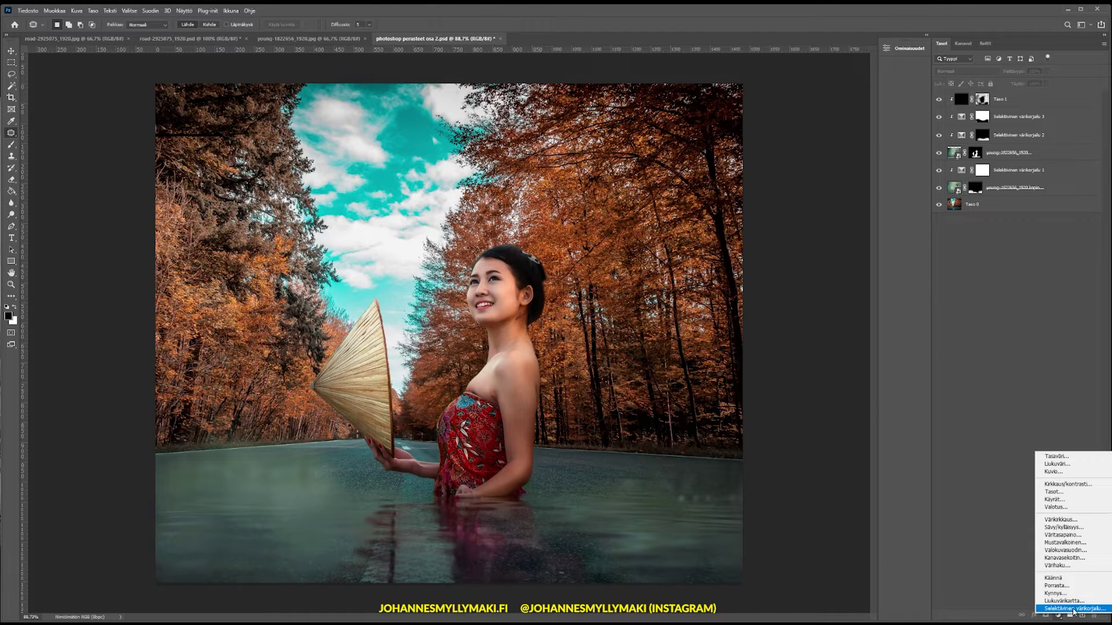
# Add a Selective Color layer on top and deepen its Blacks, adding magenta and reducing cyan
pyautogui.click(1074, 609)
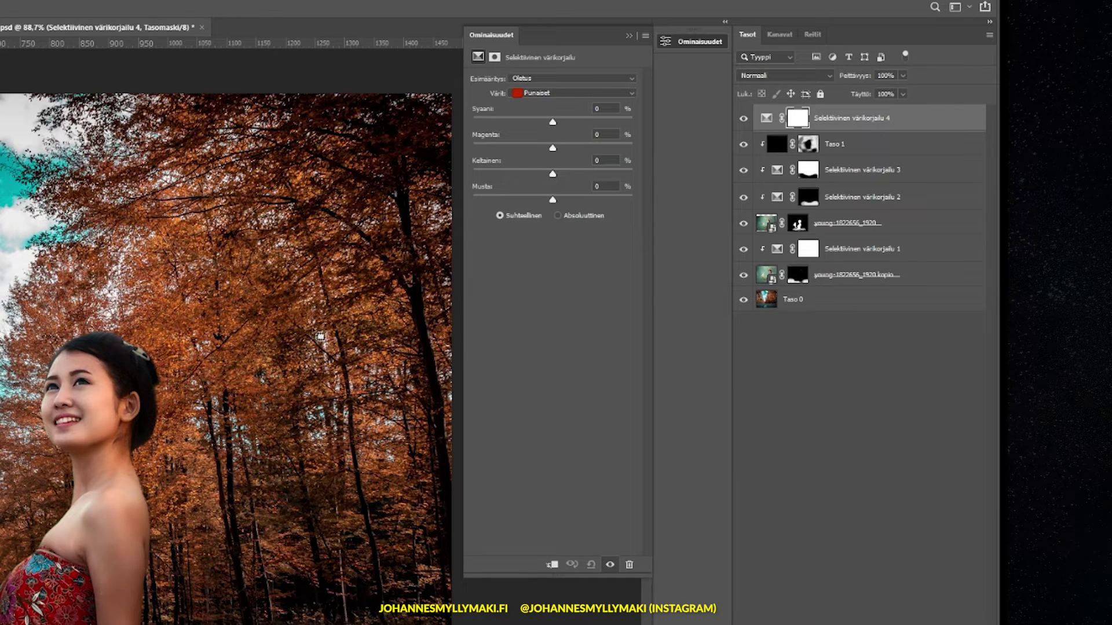
pyautogui.click(874, 144)
pyautogui.click(877, 119)
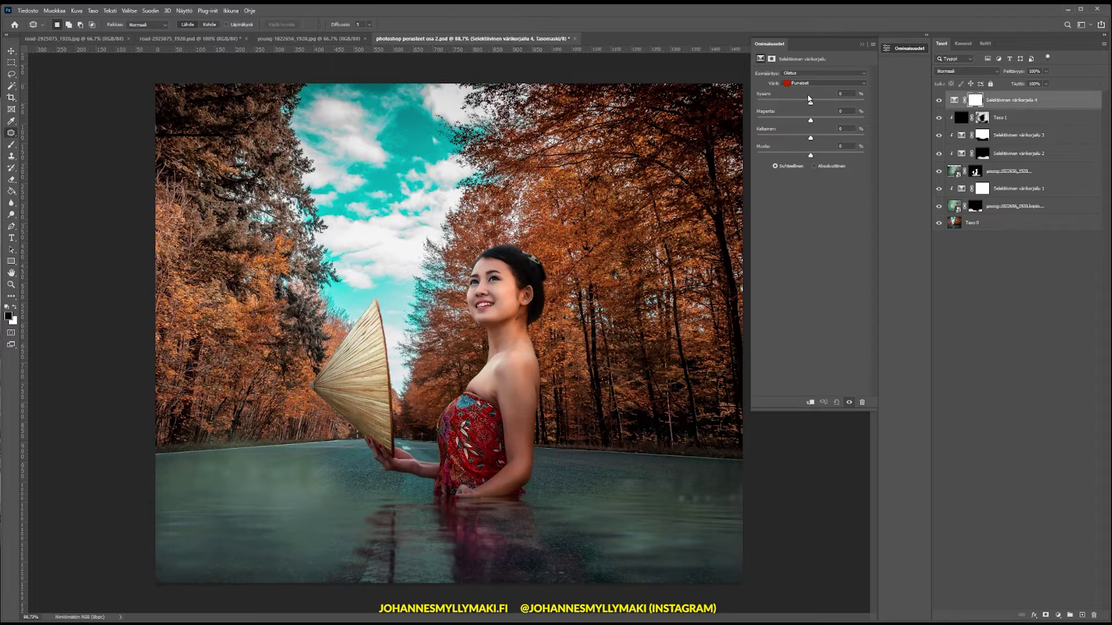
pyautogui.click(822, 83)
pyautogui.click(809, 151)
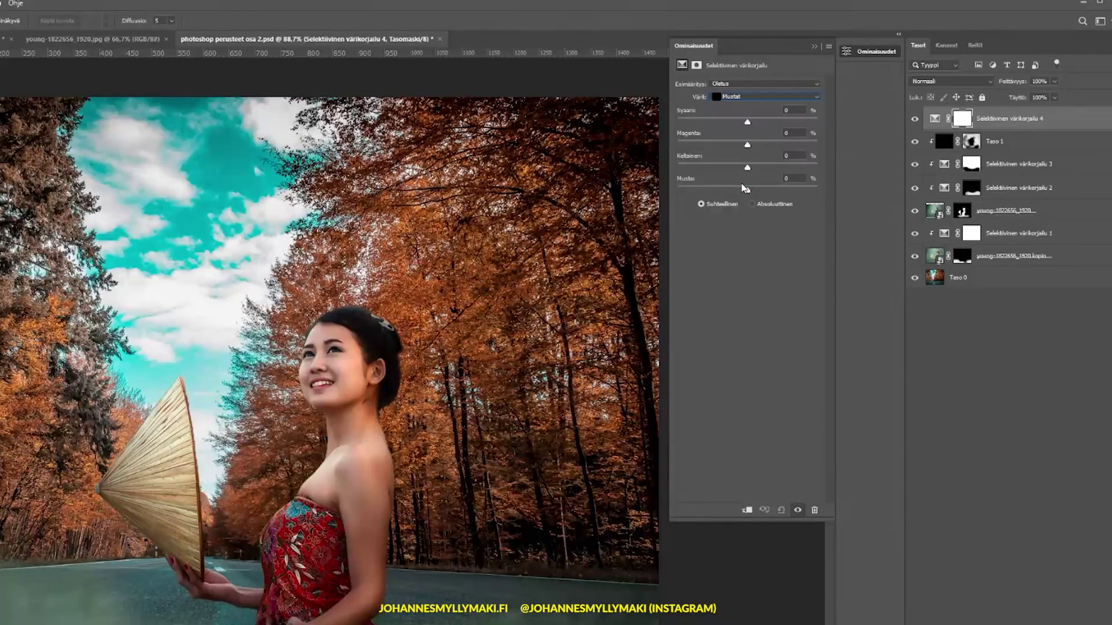
pyautogui.moveTo(748, 192)
pyautogui.mouseDown()
pyautogui.moveTo(743, 168)
pyautogui.moveTo(754, 173)
pyautogui.mouseUp()
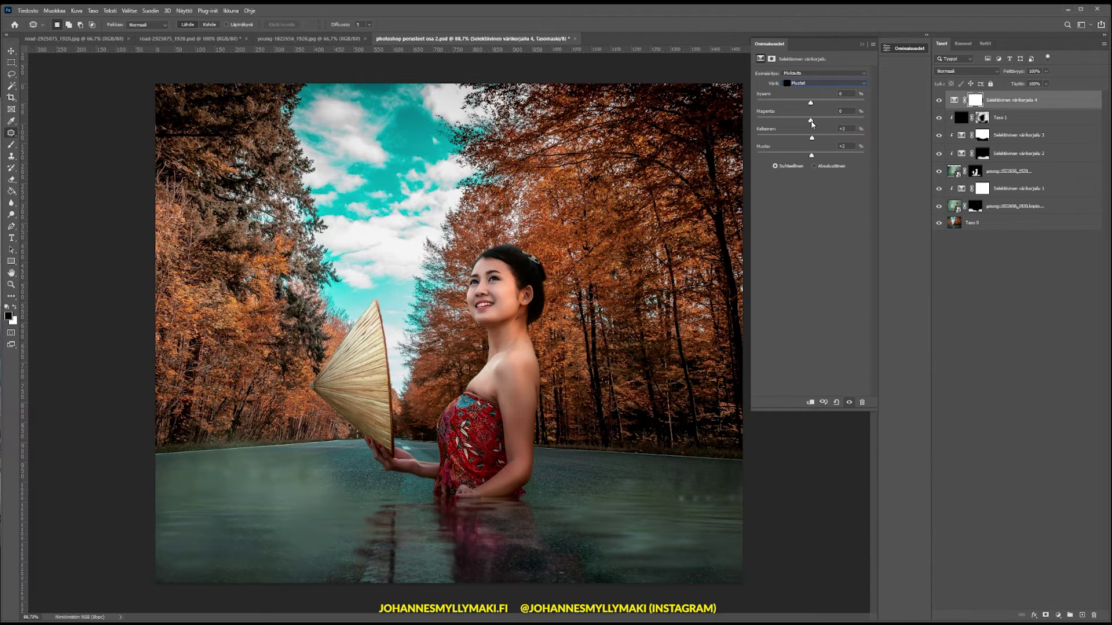
pyautogui.moveTo(813, 124); pyautogui.dragTo(813, 125)
pyautogui.moveTo(810, 104); pyautogui.dragTo(815, 105)
# Set the Neutrals range to Magenta +3, Yellow -2, Black -5
pyautogui.click(810, 82)
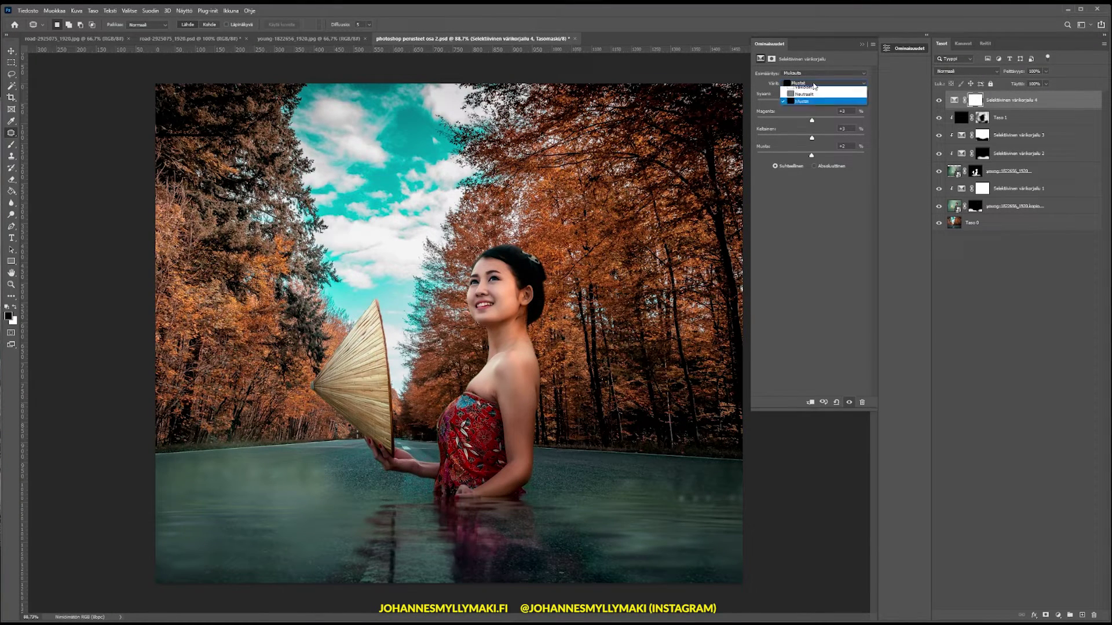
pyautogui.click(804, 141)
pyautogui.moveTo(811, 155); pyautogui.dragTo(810, 156)
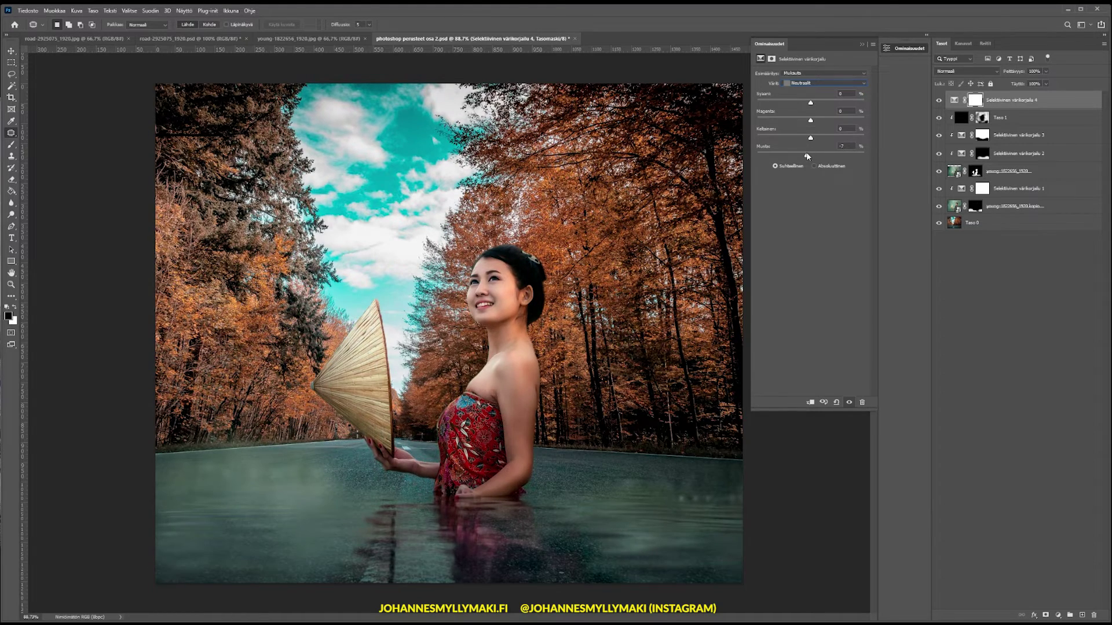
pyautogui.moveTo(809, 156); pyautogui.dragTo(812, 156)
pyautogui.moveTo(808, 139); pyautogui.dragTo(812, 122)
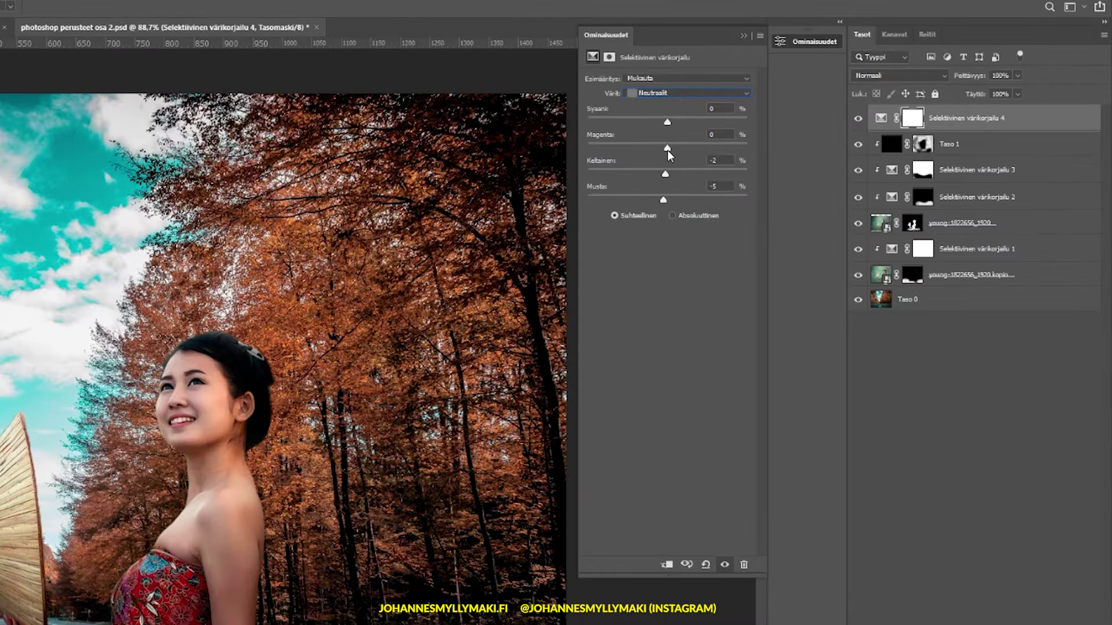
pyautogui.moveTo(670, 151); pyautogui.dragTo(669, 129)
# Add yellow to the Whites, and add magenta and remove black in the Blues
pyautogui.click(686, 93)
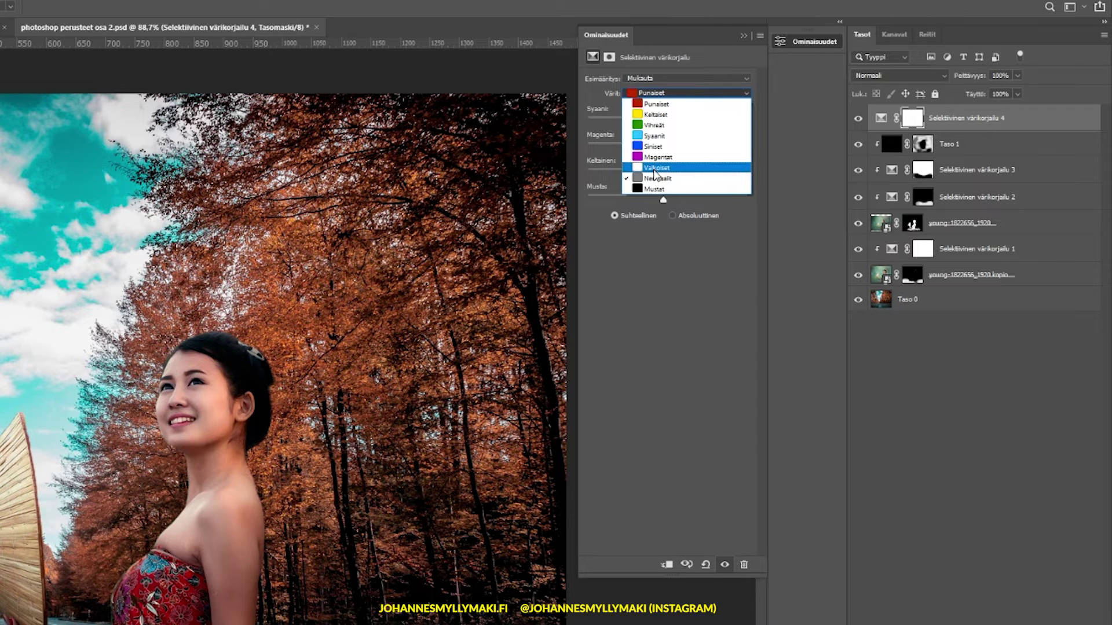
pyautogui.click(666, 168)
pyautogui.moveTo(666, 169); pyautogui.dragTo(679, 173)
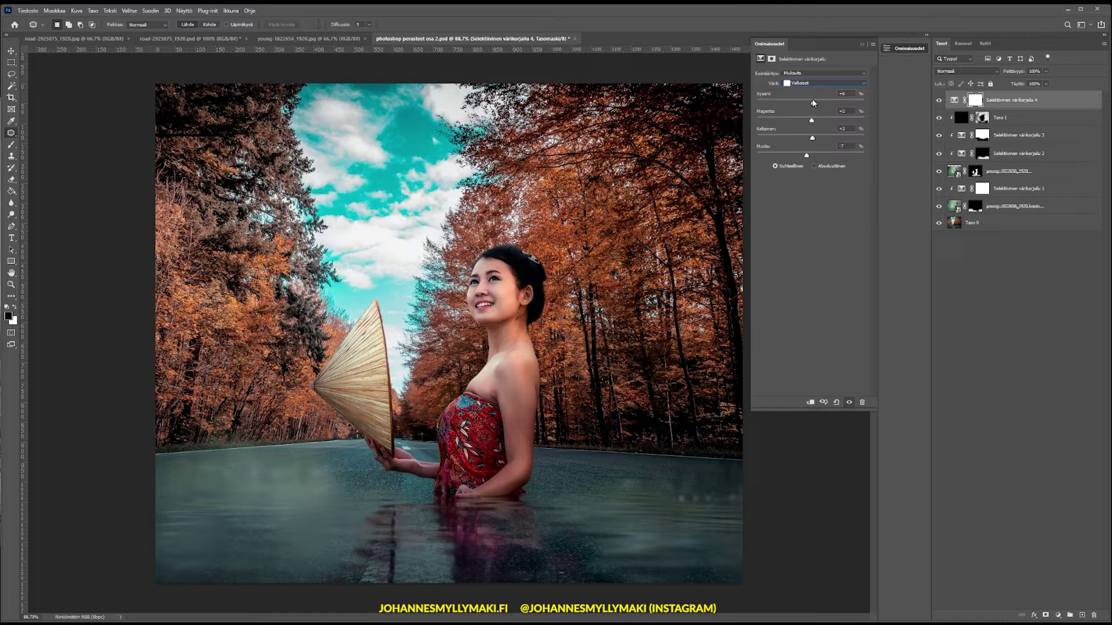
pyautogui.click(810, 84)
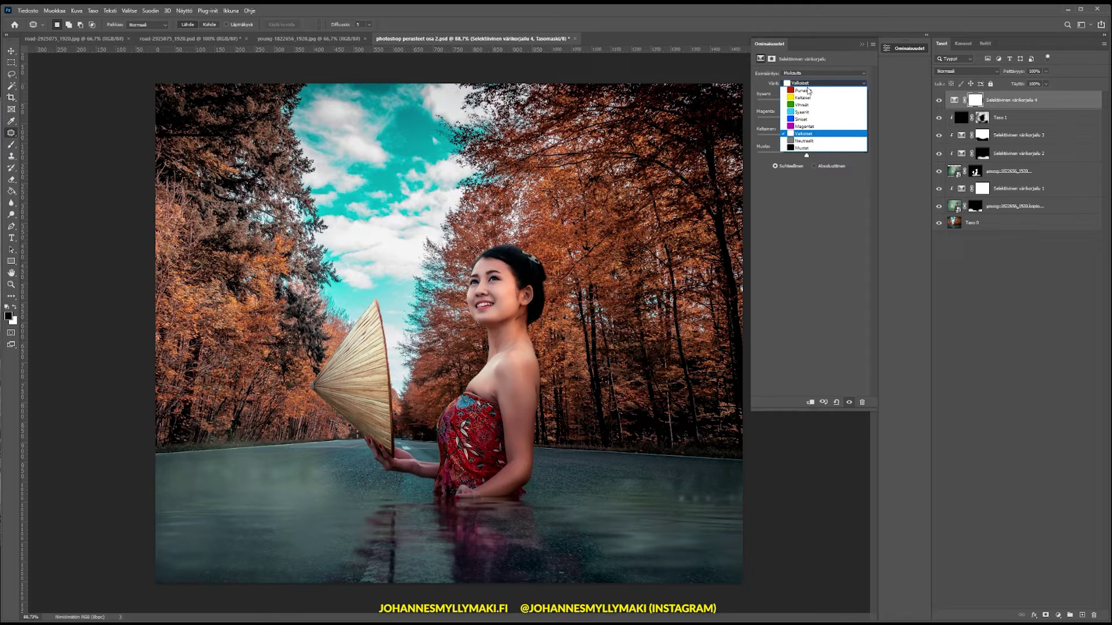
pyautogui.click(807, 120)
pyautogui.moveTo(802, 122)
pyautogui.mouseDown()
pyautogui.moveTo(838, 123)
pyautogui.moveTo(810, 117)
pyautogui.mouseUp()
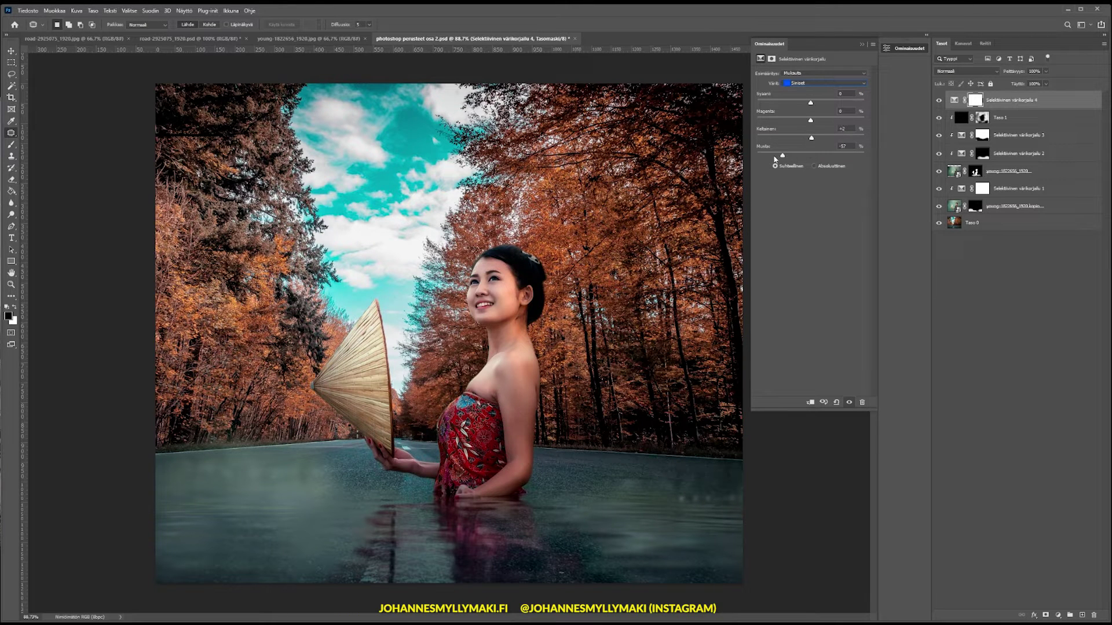
pyautogui.moveTo(849, 154); pyautogui.dragTo(762, 158)
pyautogui.moveTo(811, 103); pyautogui.dragTo(810, 107)
# Set the Cyans range to Cyan 0, Magenta +11, Yellow +2, Black -2
pyautogui.click(814, 80)
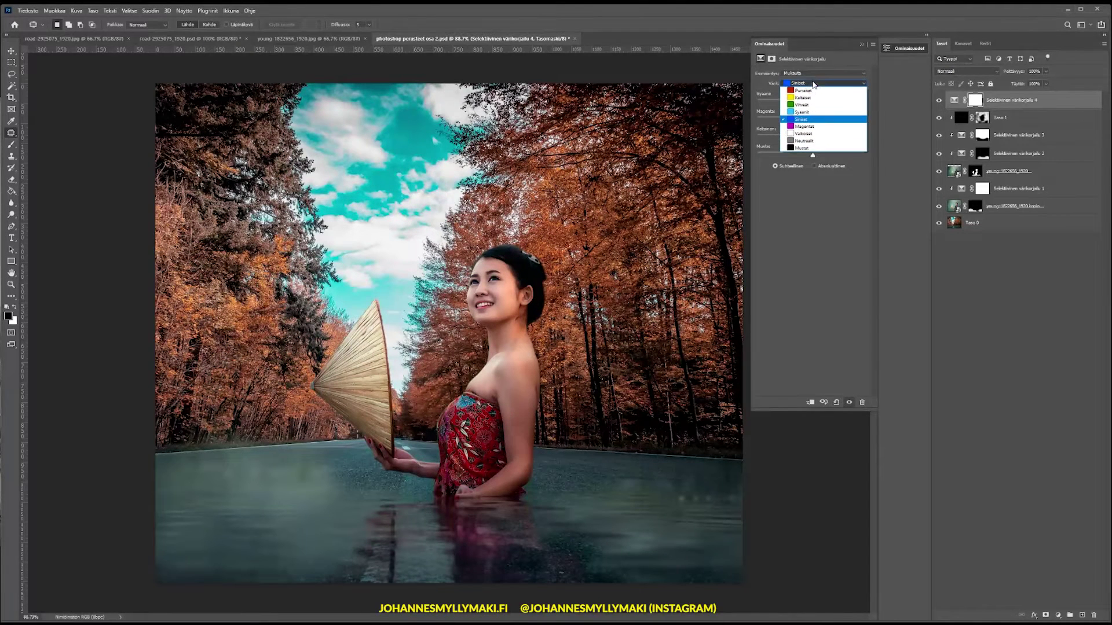
pyautogui.click(810, 119)
pyautogui.moveTo(810, 121)
pyautogui.mouseDown()
pyautogui.moveTo(828, 121)
pyautogui.moveTo(814, 121)
pyautogui.moveTo(822, 104)
pyautogui.mouseUp()
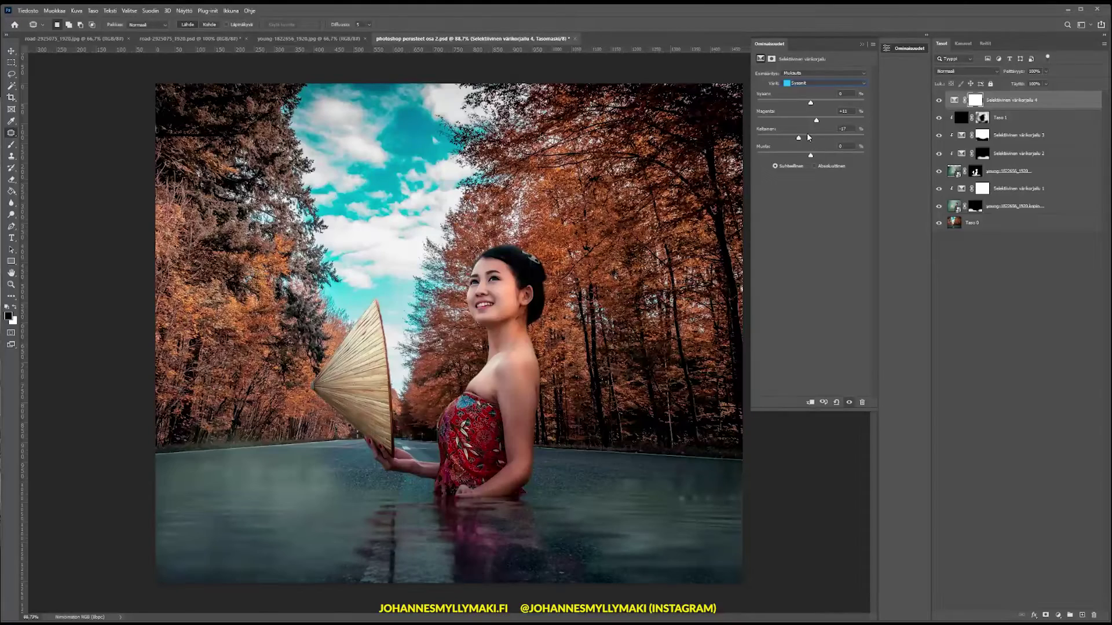
pyautogui.moveTo(822, 139); pyautogui.dragTo(782, 155)
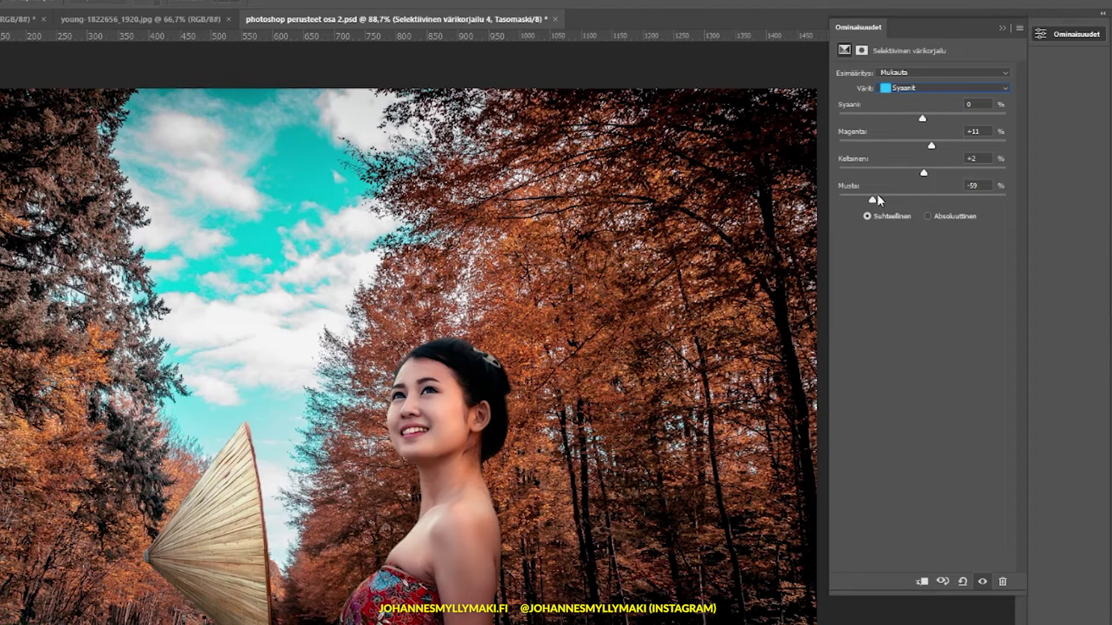
pyautogui.moveTo(878, 197)
pyautogui.mouseDown()
pyautogui.moveTo(909, 195)
pyautogui.moveTo(864, 200)
pyautogui.moveTo(917, 204)
pyautogui.mouseUp()
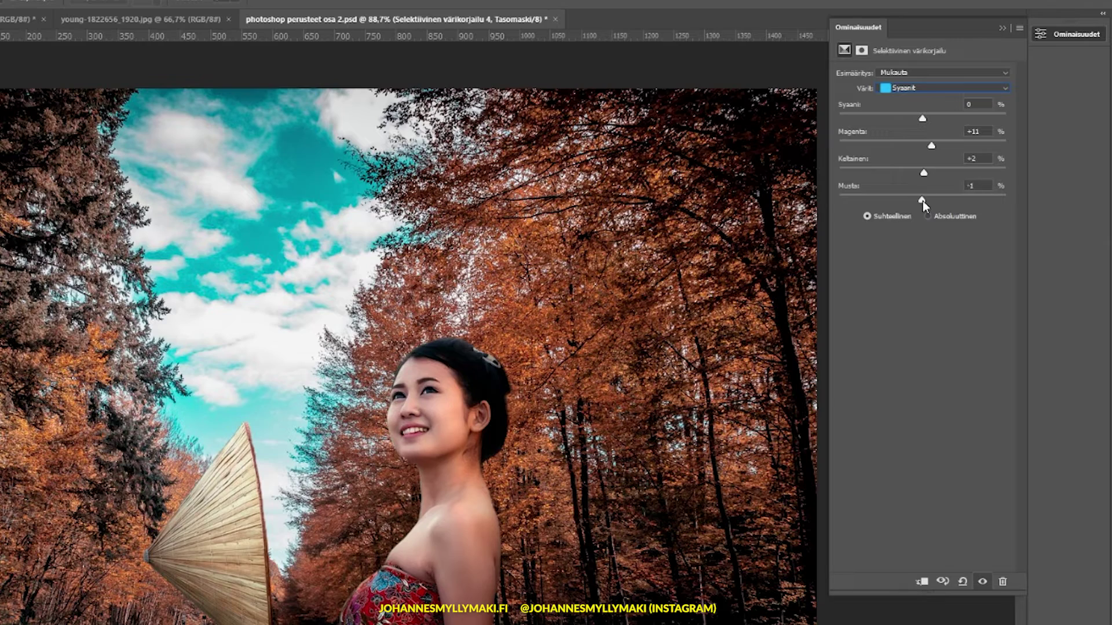
pyautogui.moveTo(923, 200); pyautogui.dragTo(920, 201)
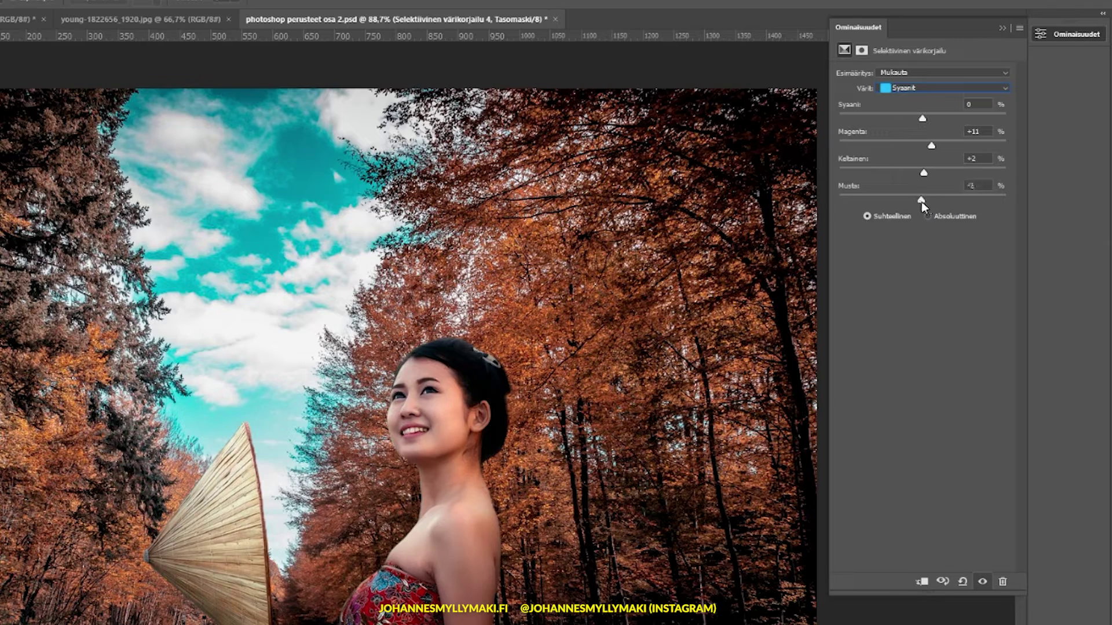
pyautogui.click(899, 88)
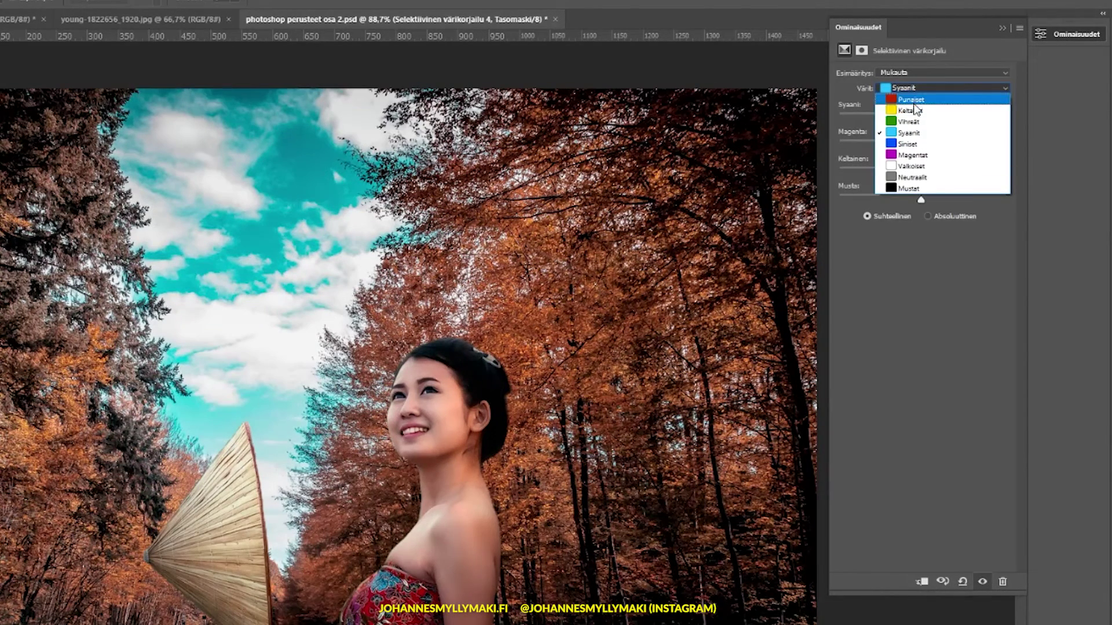
# Remove magenta and add cyan in the Greens, then reduce magenta and cyan in the Yellows
pyautogui.click(909, 121)
pyautogui.moveTo(923, 148)
pyautogui.mouseDown()
pyautogui.moveTo(882, 155)
pyautogui.moveTo(926, 153)
pyautogui.moveTo(917, 173)
pyautogui.moveTo(745, 155)
pyautogui.mouseUp()
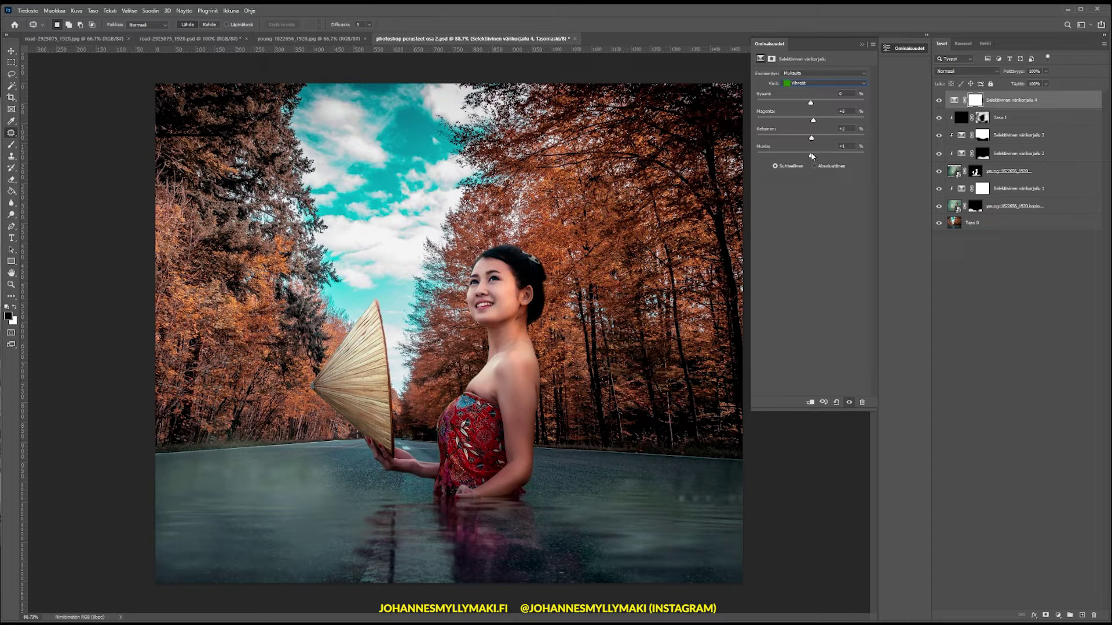
pyautogui.moveTo(811, 105); pyautogui.dragTo(820, 105)
pyautogui.click(805, 83)
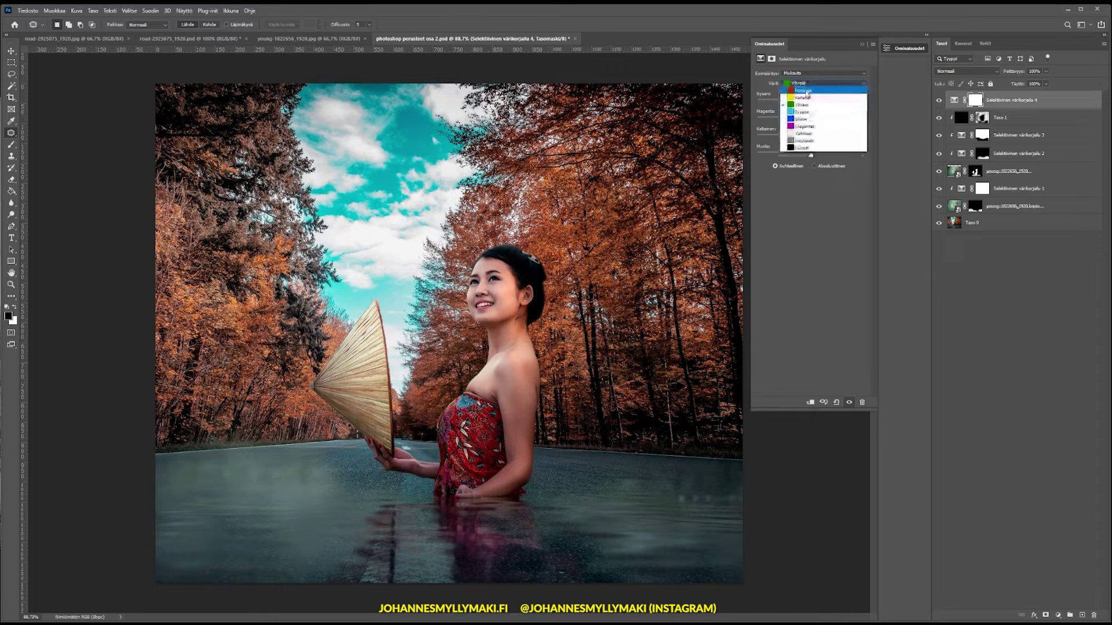
pyautogui.click(810, 98)
pyautogui.moveTo(810, 120)
pyautogui.mouseDown()
pyautogui.moveTo(786, 121)
pyautogui.moveTo(816, 122)
pyautogui.mouseUp()
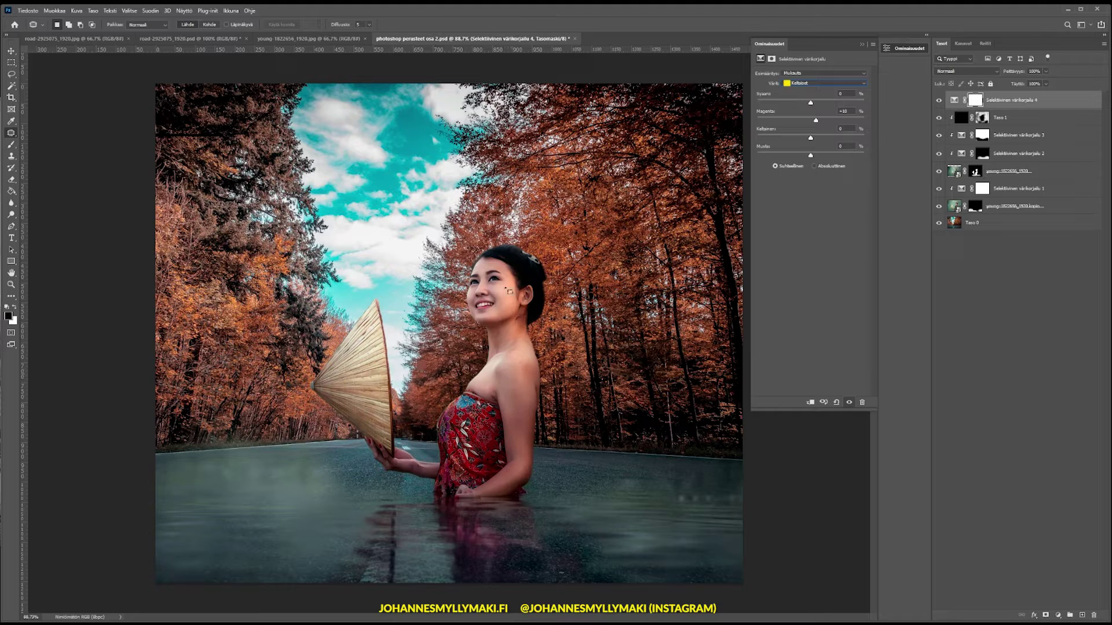
pyautogui.moveTo(812, 139); pyautogui.dragTo(825, 138)
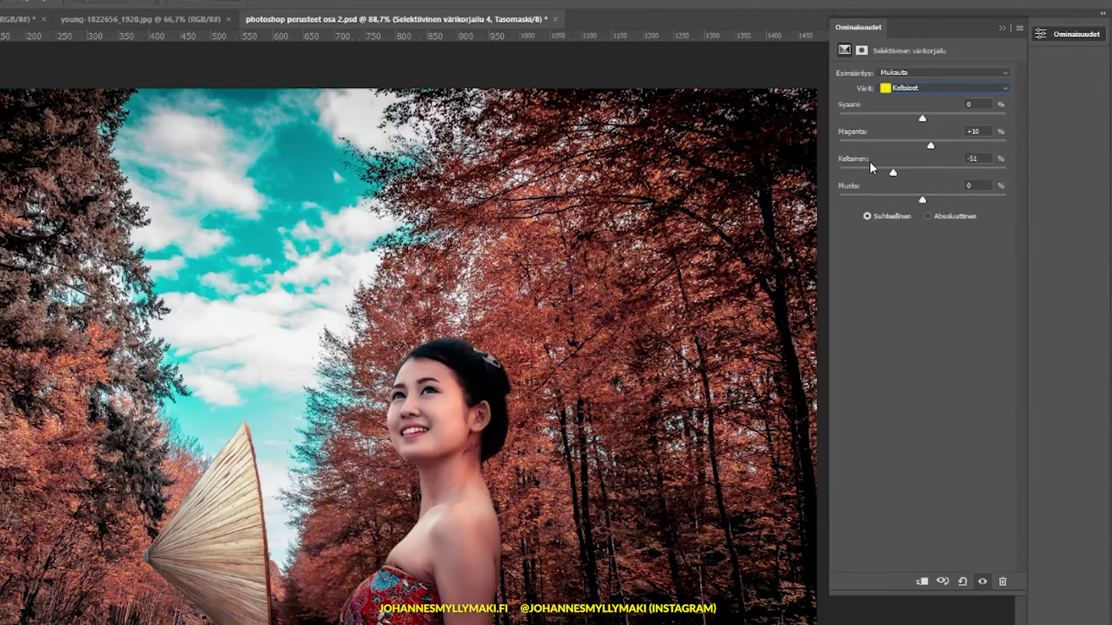
pyautogui.moveTo(947, 163)
pyautogui.mouseDown()
pyautogui.moveTo(923, 172)
pyautogui.moveTo(915, 205)
pyautogui.mouseUp()
pyautogui.moveTo(922, 122); pyautogui.dragTo(880, 126)
pyautogui.moveTo(913, 119); pyautogui.dragTo(920, 123)
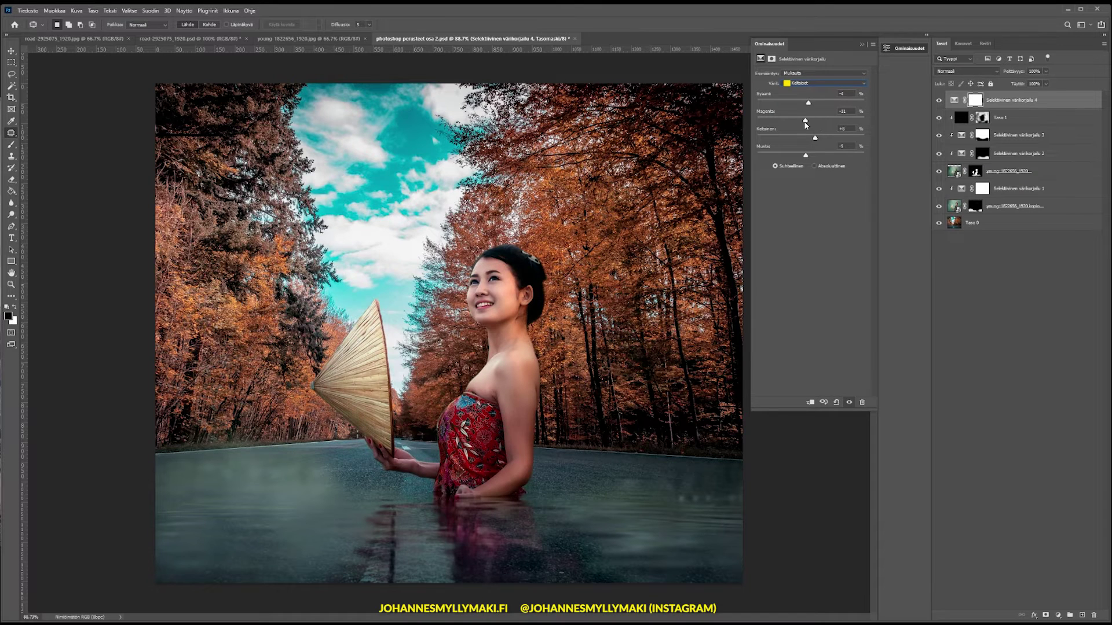
# Set the Reds to Cyan -17, Magenta +1, Yellow +3, Black +11
pyautogui.click(814, 83)
pyautogui.click(804, 92)
pyautogui.moveTo(807, 108)
pyautogui.mouseDown()
pyautogui.moveTo(774, 110)
pyautogui.moveTo(815, 120)
pyautogui.mouseUp()
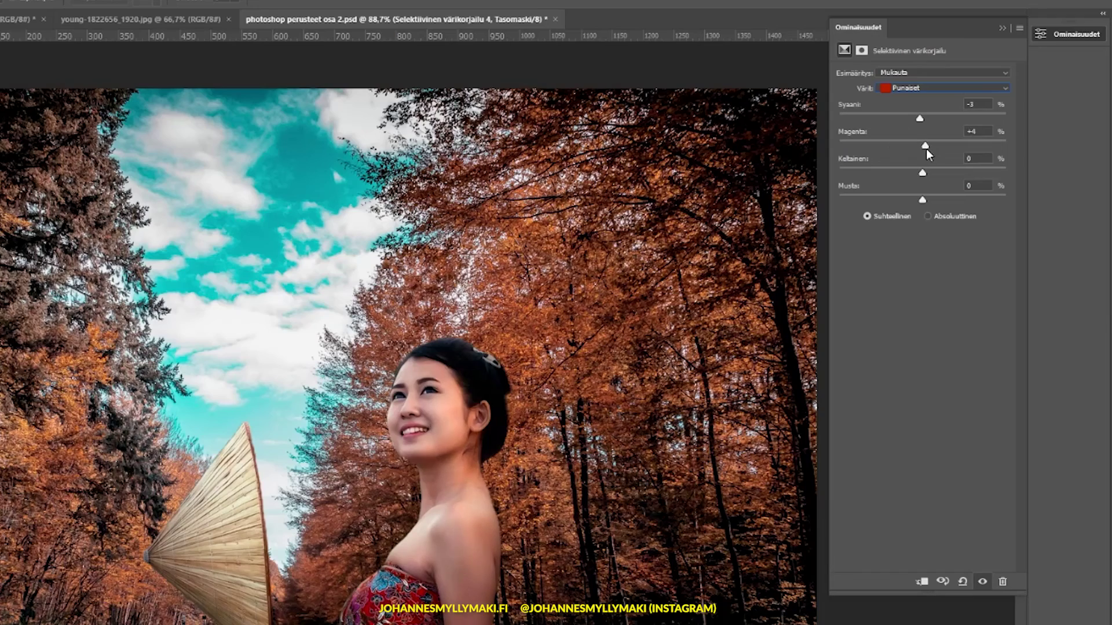
pyautogui.moveTo(930, 152)
pyautogui.mouseDown()
pyautogui.moveTo(896, 174)
pyautogui.moveTo(925, 172)
pyautogui.moveTo(907, 200)
pyautogui.moveTo(931, 200)
pyautogui.mouseUp()
pyautogui.moveTo(913, 118); pyautogui.dragTo(917, 119)
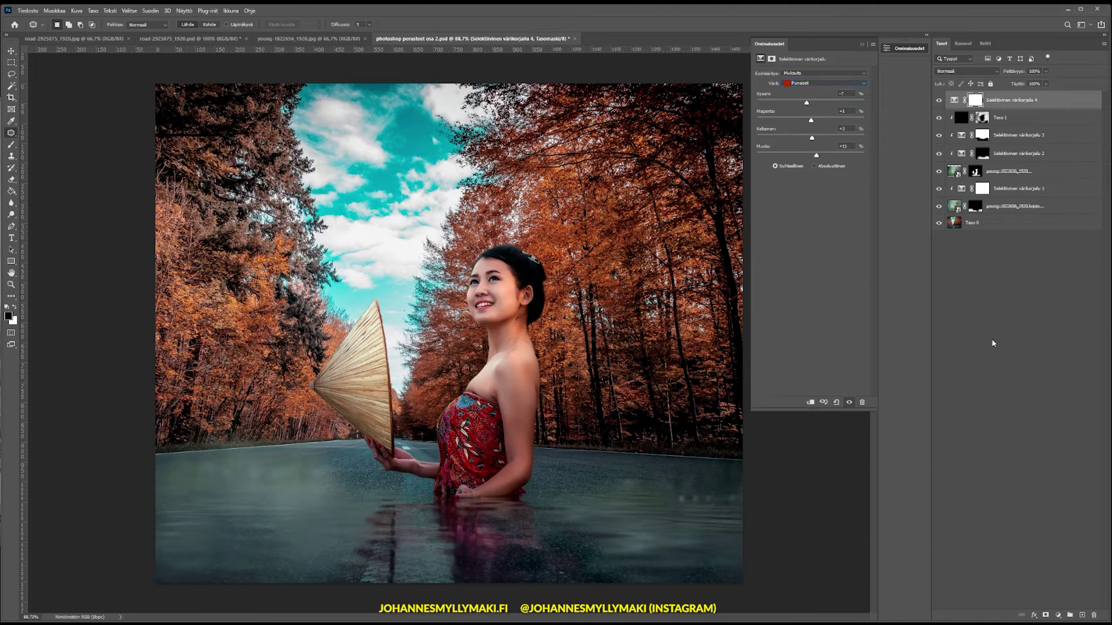
# Toggle Selektiivinen värikorjailu 4 on and off to compare, leave it on, and open the adjustment list
pyautogui.click(993, 344)
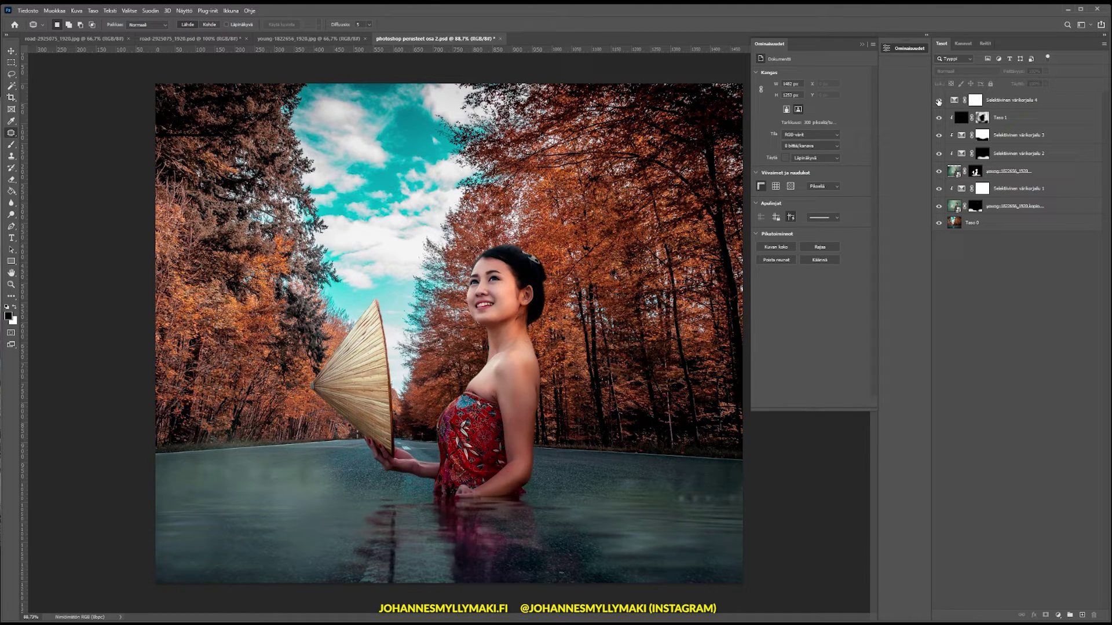
pyautogui.click(939, 102)
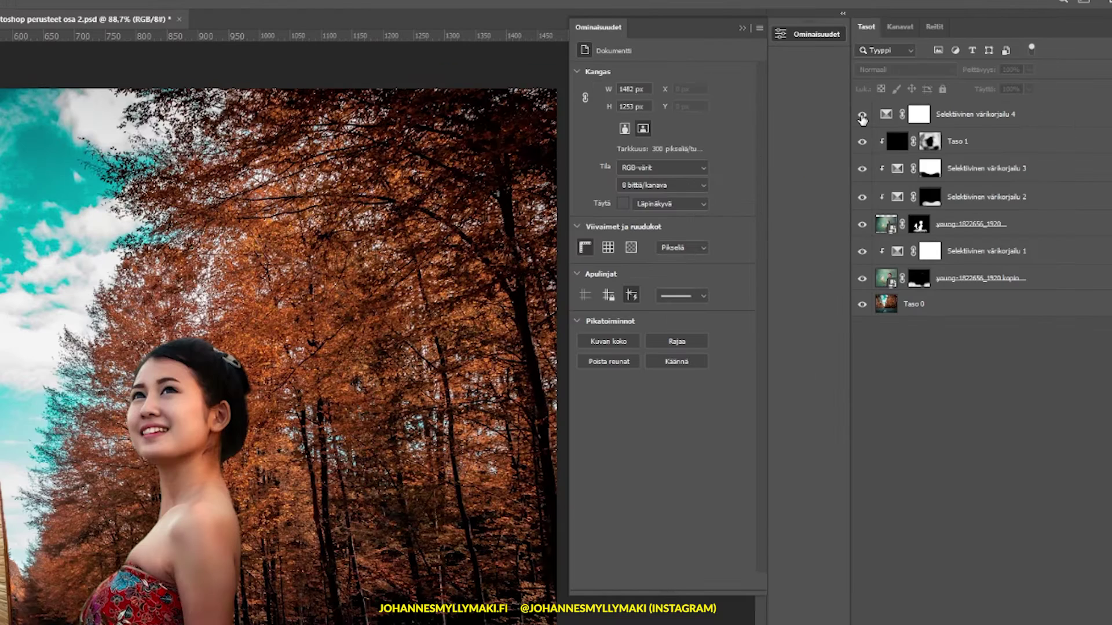
pyautogui.click(939, 102)
pyautogui.click(938, 102)
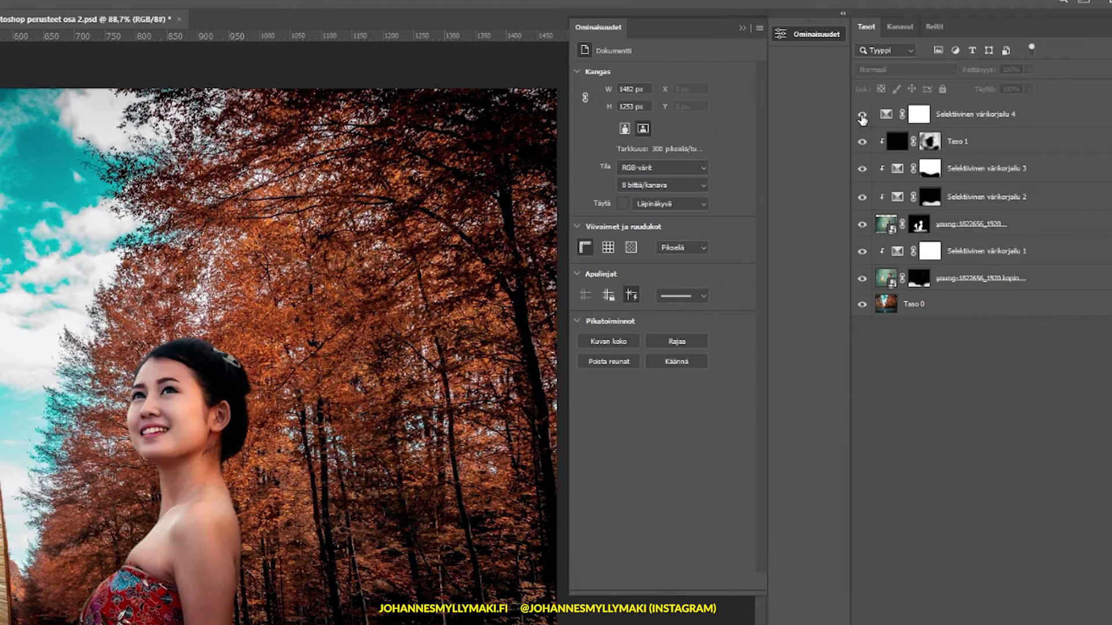
pyautogui.click(863, 116)
pyautogui.click(862, 116)
pyautogui.click(919, 115)
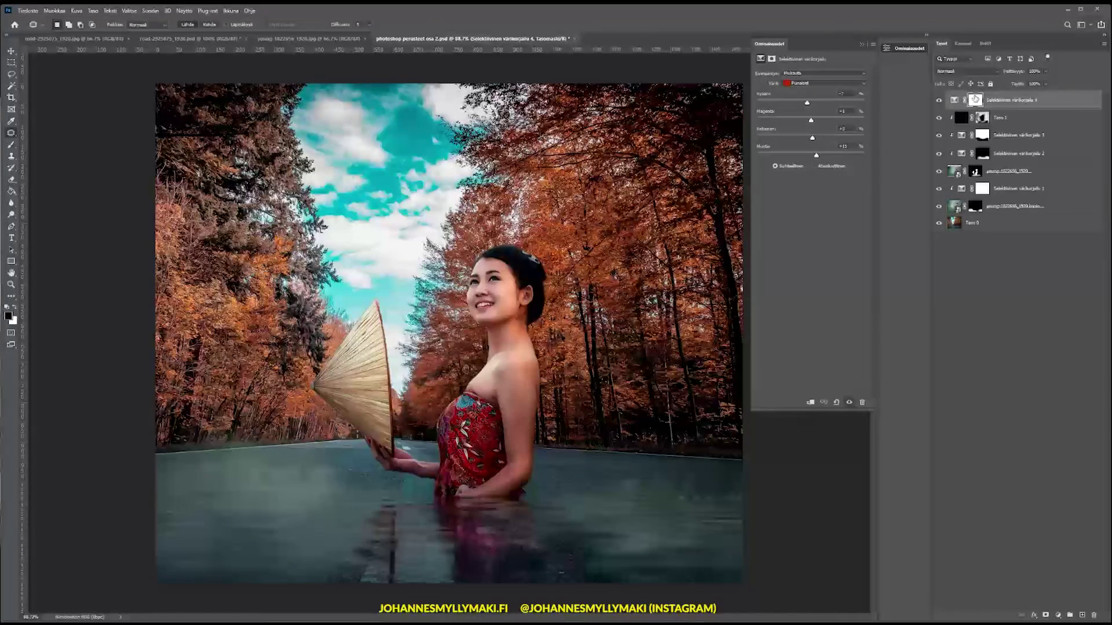
pyautogui.click(938, 101)
pyautogui.click(939, 101)
pyautogui.click(938, 101)
pyautogui.click(939, 100)
pyautogui.click(940, 102)
pyautogui.click(939, 101)
pyautogui.click(939, 102)
pyautogui.click(939, 102)
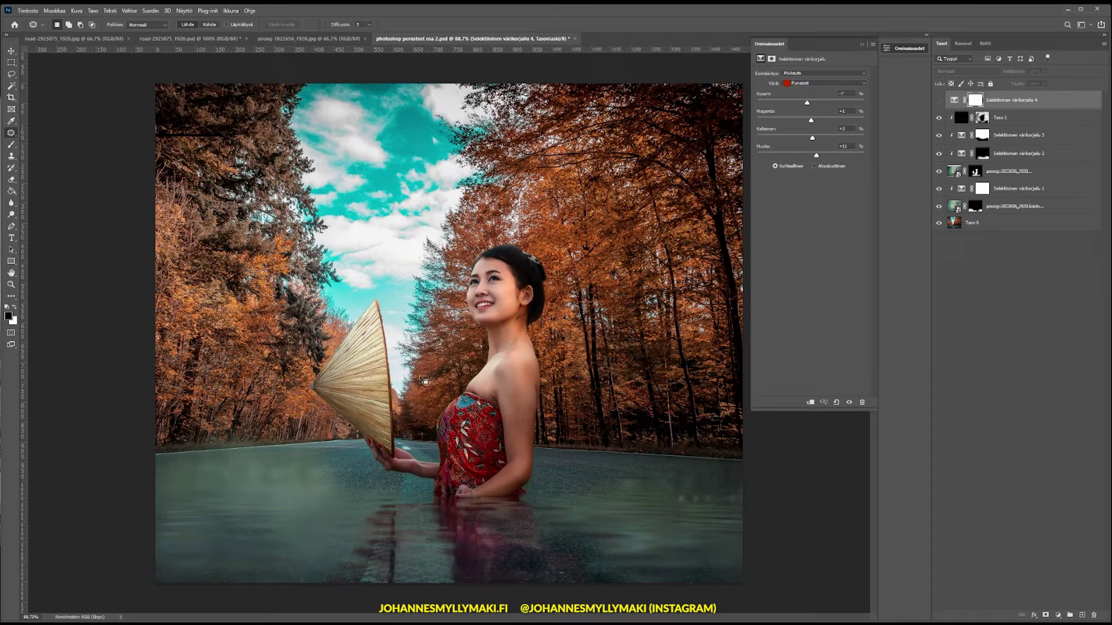
pyautogui.click(939, 100)
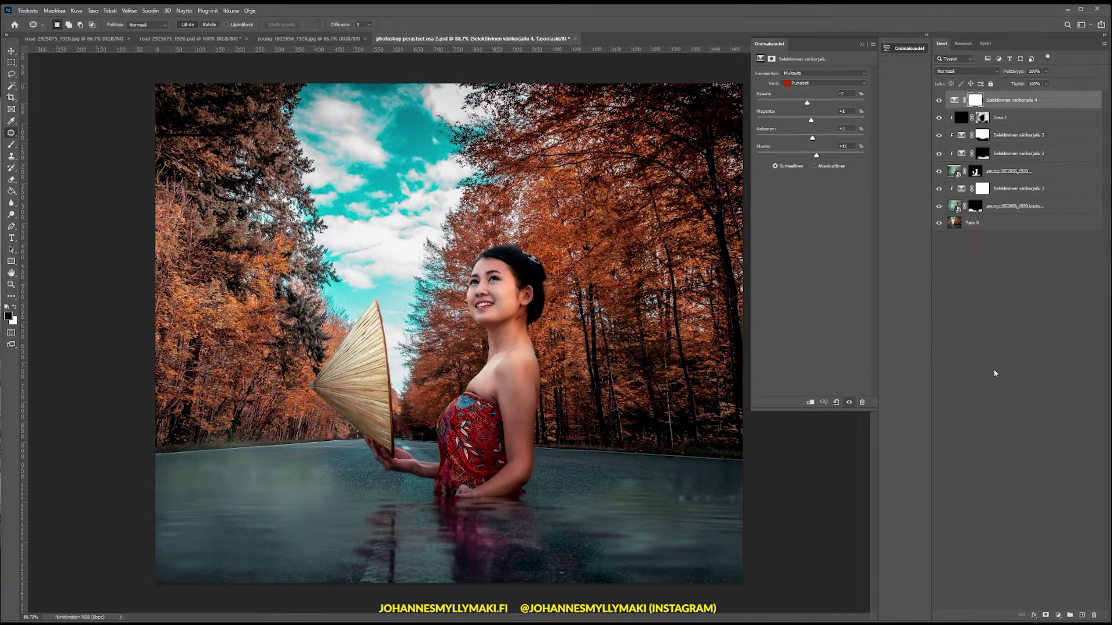
pyautogui.click(812, 603)
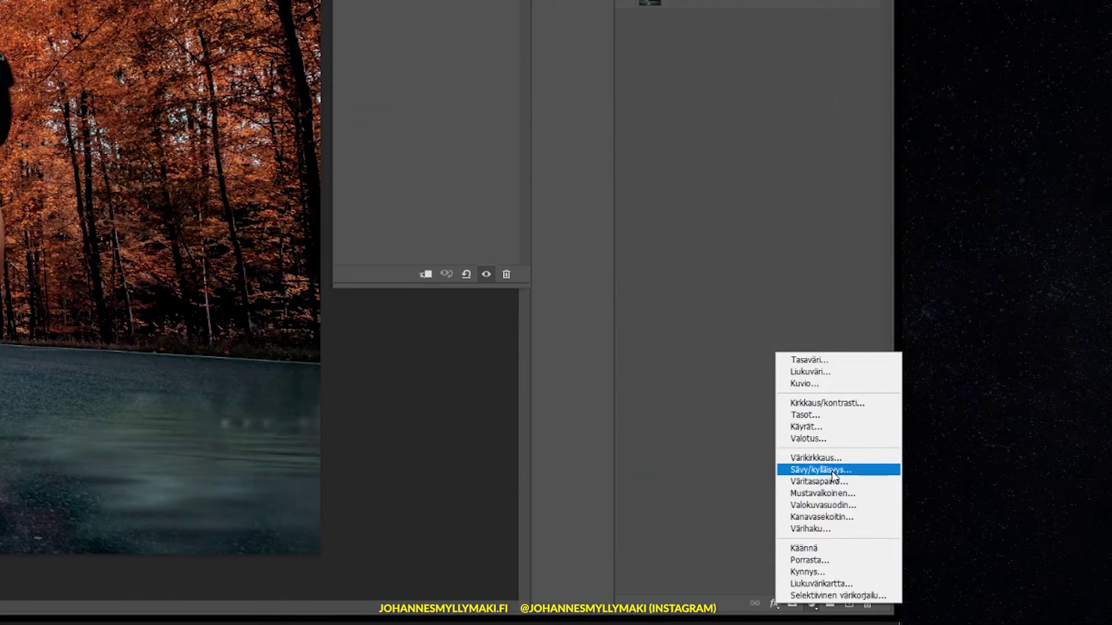
# Add a Hue/Saturation layer with Saturation -10, testing Hue and leaving Lightness near zero
pyautogui.click(832, 471)
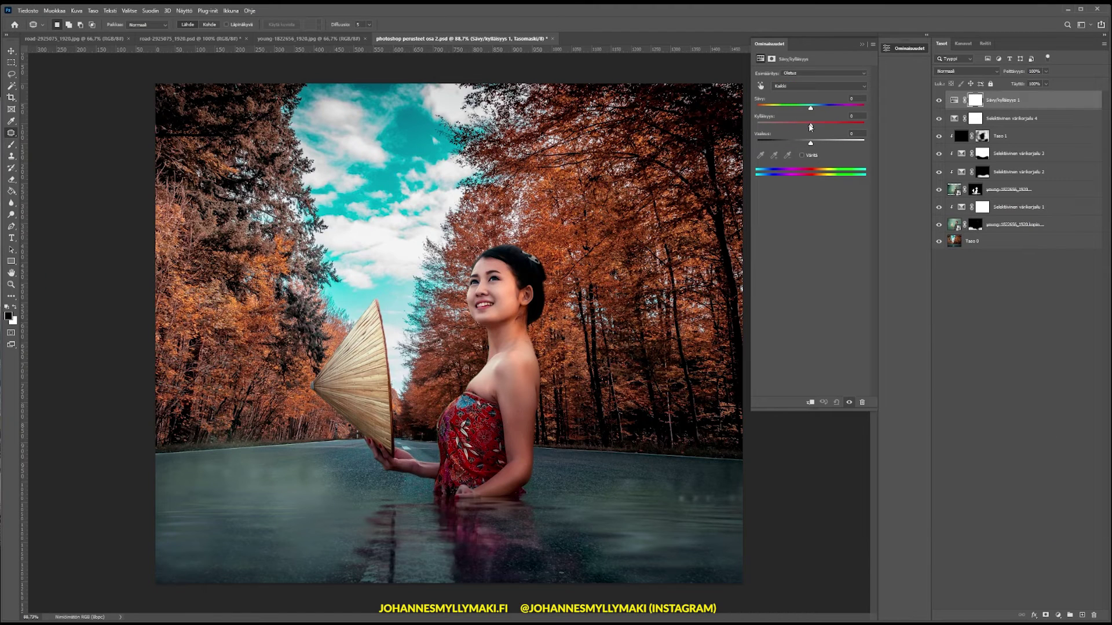
pyautogui.moveTo(810, 127); pyautogui.dragTo(805, 128)
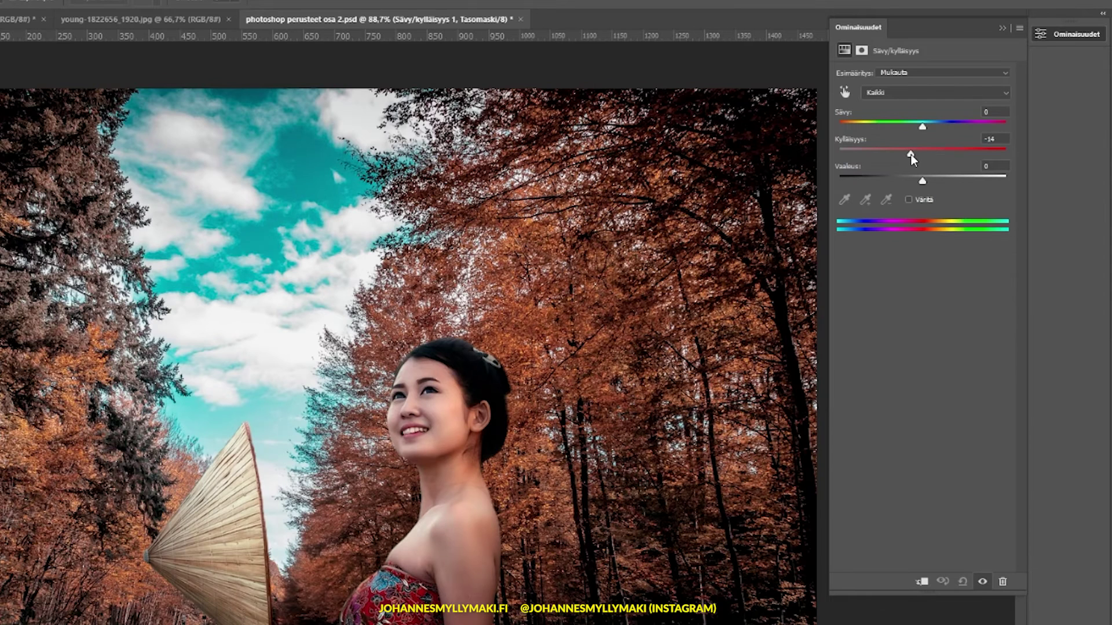
pyautogui.moveTo(803, 127); pyautogui.dragTo(806, 126)
pyautogui.moveTo(917, 155); pyautogui.dragTo(849, 155)
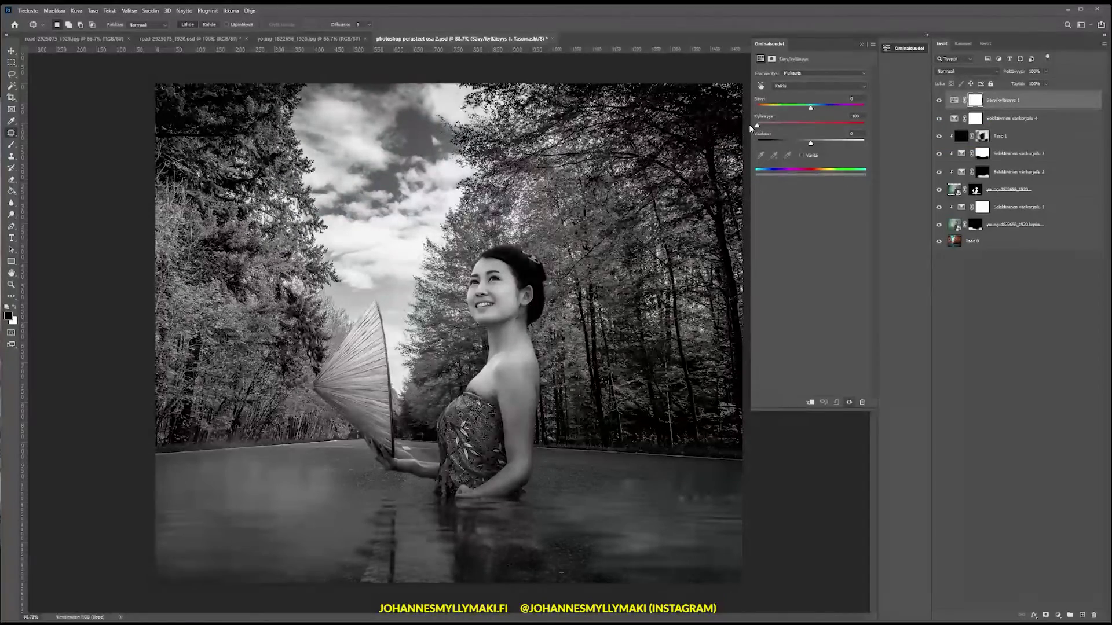
pyautogui.moveTo(761, 125)
pyautogui.mouseDown()
pyautogui.moveTo(820, 126)
pyautogui.moveTo(813, 134)
pyautogui.mouseUp()
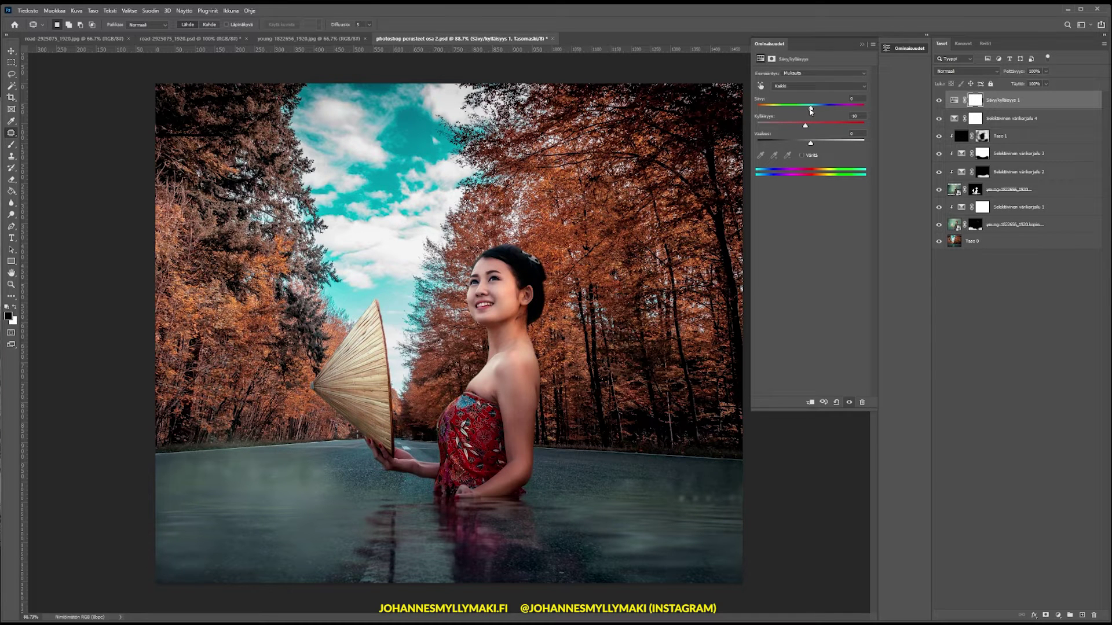
pyautogui.moveTo(809, 109); pyautogui.dragTo(814, 110)
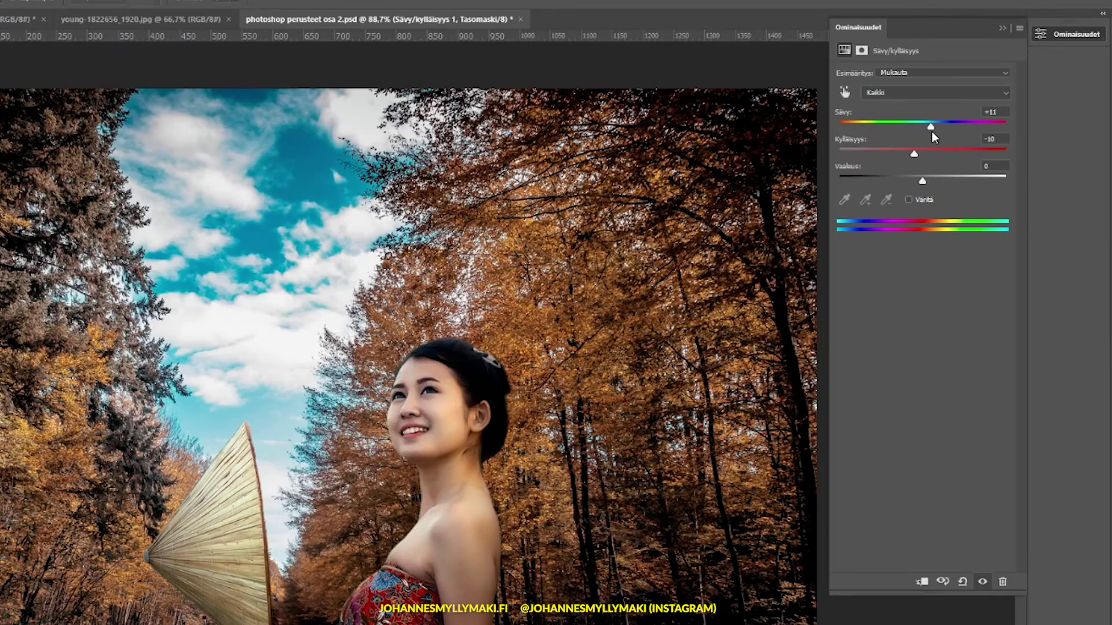
pyautogui.moveTo(931, 132)
pyautogui.mouseDown()
pyautogui.moveTo(894, 134)
pyautogui.moveTo(923, 130)
pyautogui.mouseUp()
pyautogui.moveTo(920, 183)
pyautogui.mouseDown()
pyautogui.moveTo(909, 184)
pyautogui.moveTo(924, 186)
pyautogui.mouseUp()
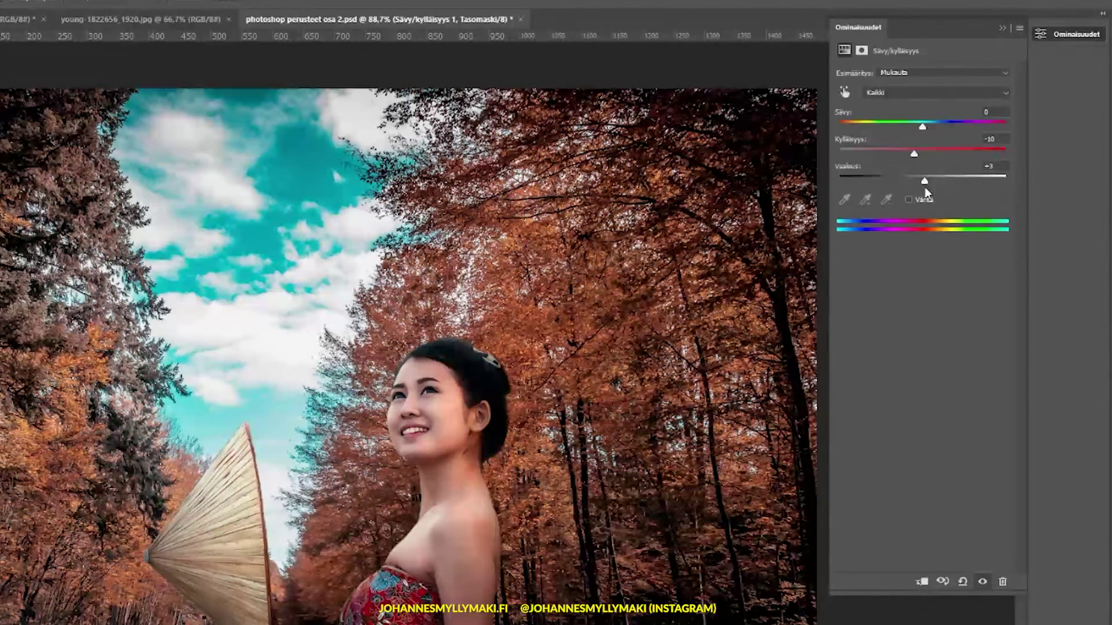
pyautogui.moveTo(813, 151); pyautogui.dragTo(811, 151)
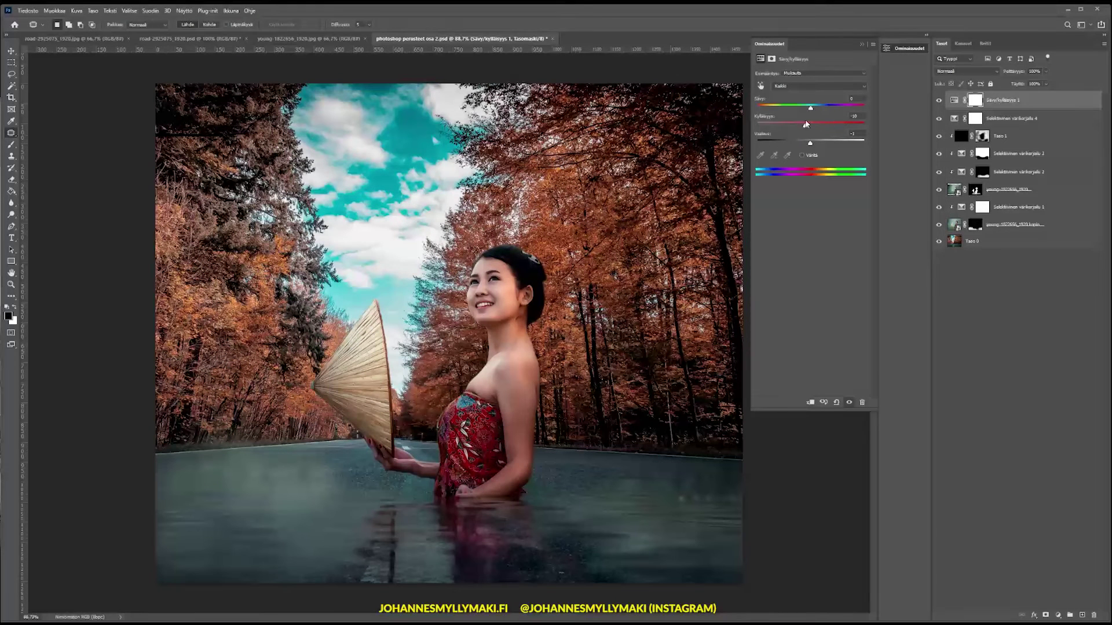
# Add a Curves layer with a gentle S-curve, its upper point raised from 170 to 175
pyautogui.click(862, 48)
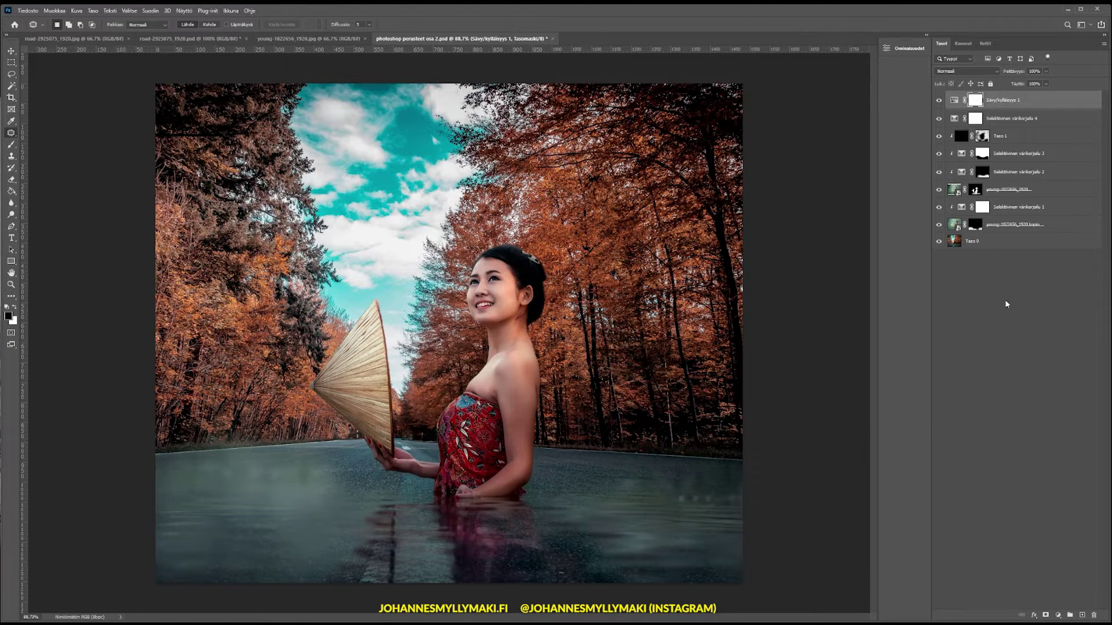
pyautogui.click(1003, 282)
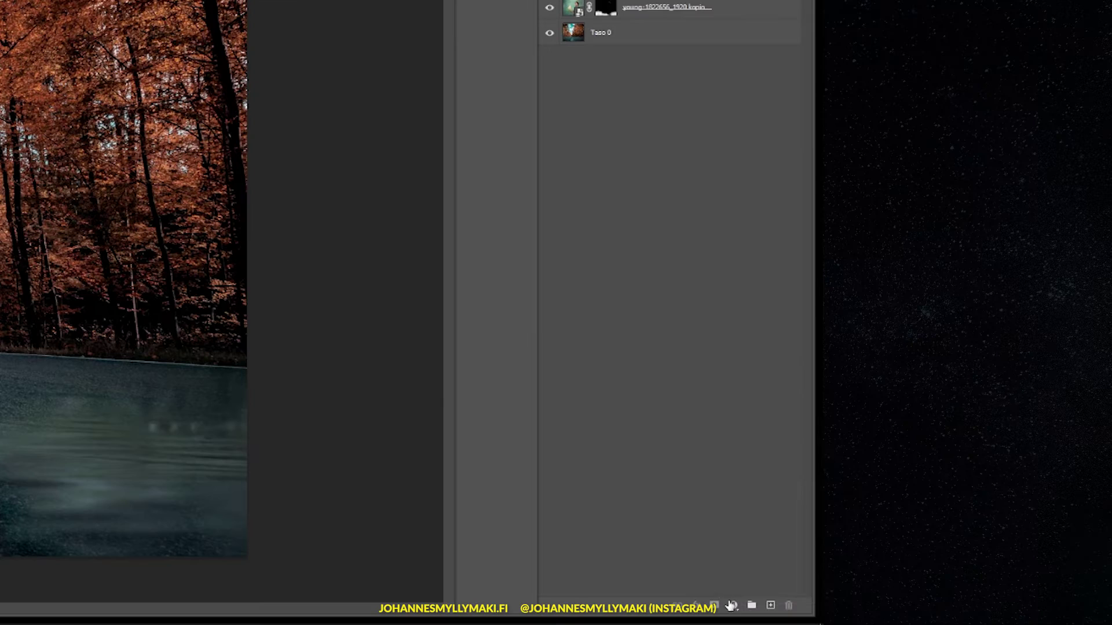
pyautogui.click(1058, 615)
pyautogui.click(730, 427)
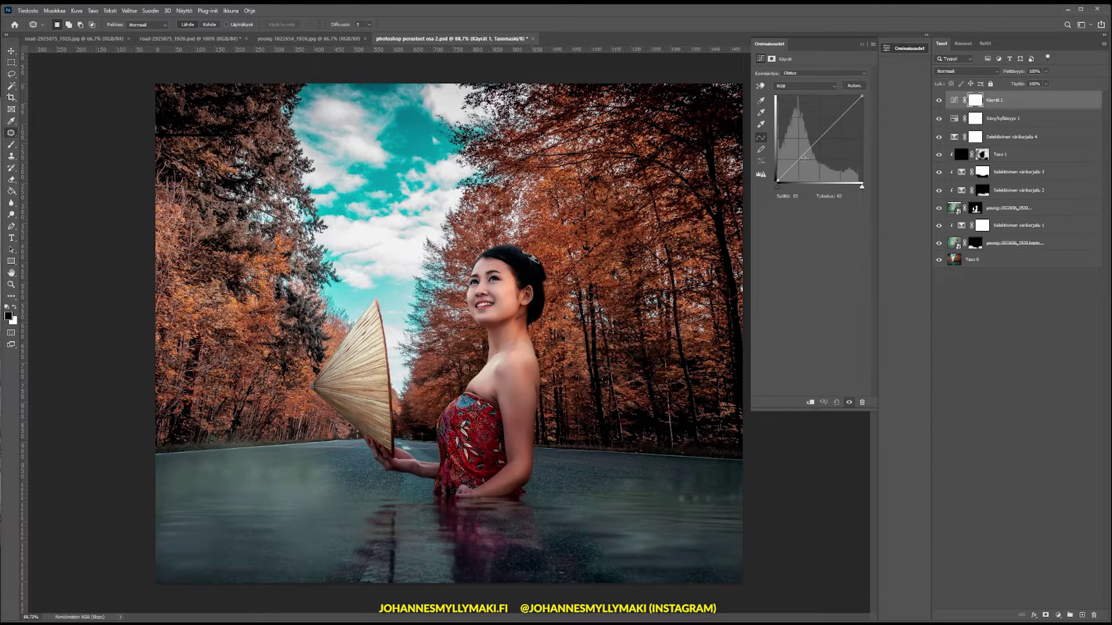
pyautogui.moveTo(805, 157); pyautogui.dragTo(804, 158)
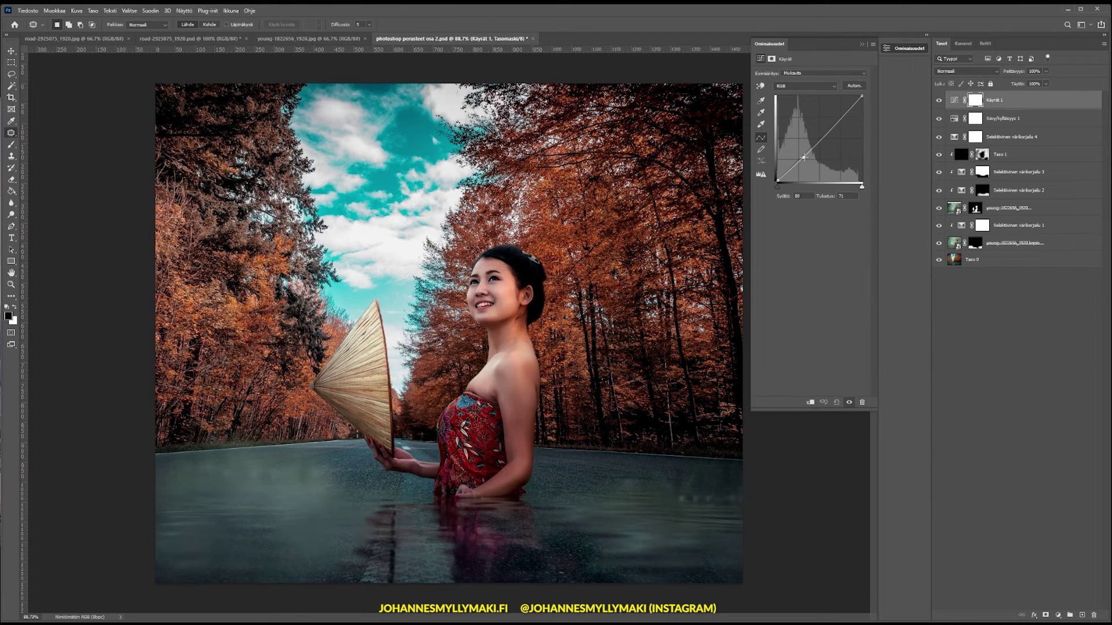
pyautogui.moveTo(833, 129); pyautogui.dragTo(805, 159)
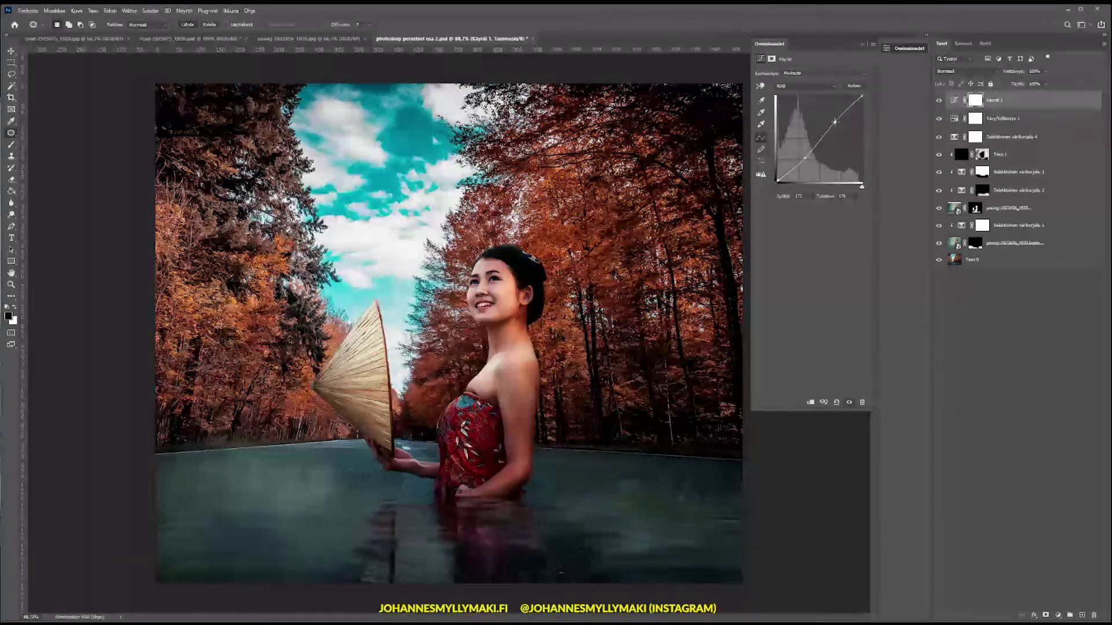
pyautogui.moveTo(684, 189); pyautogui.dragTo(686, 186)
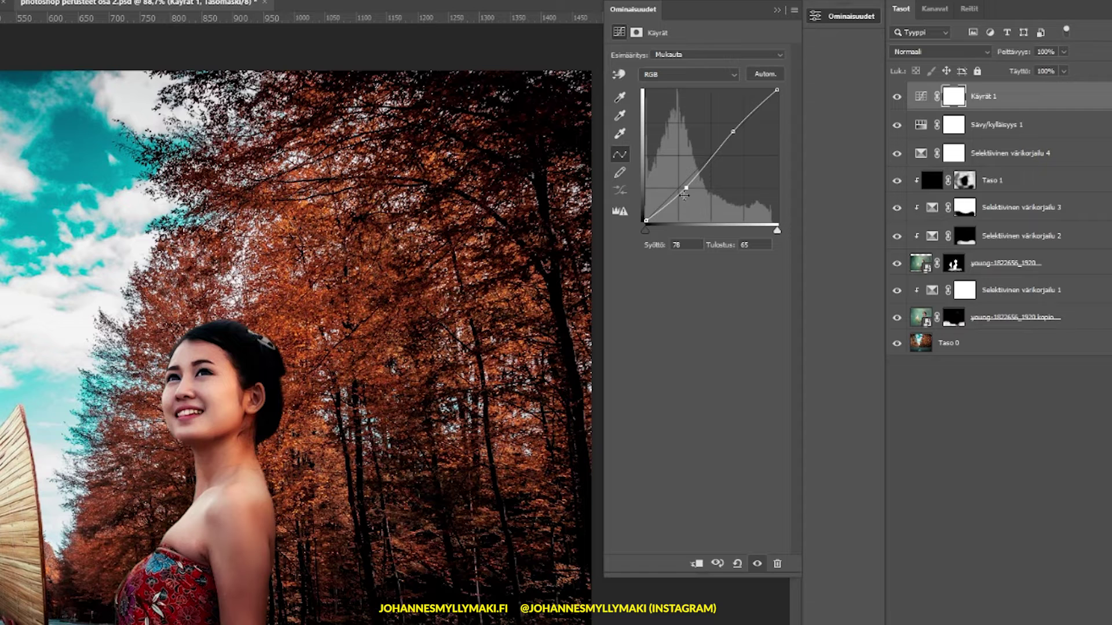
pyautogui.moveTo(686, 189); pyautogui.dragTo(685, 190)
pyautogui.moveTo(731, 132); pyautogui.dragTo(733, 133)
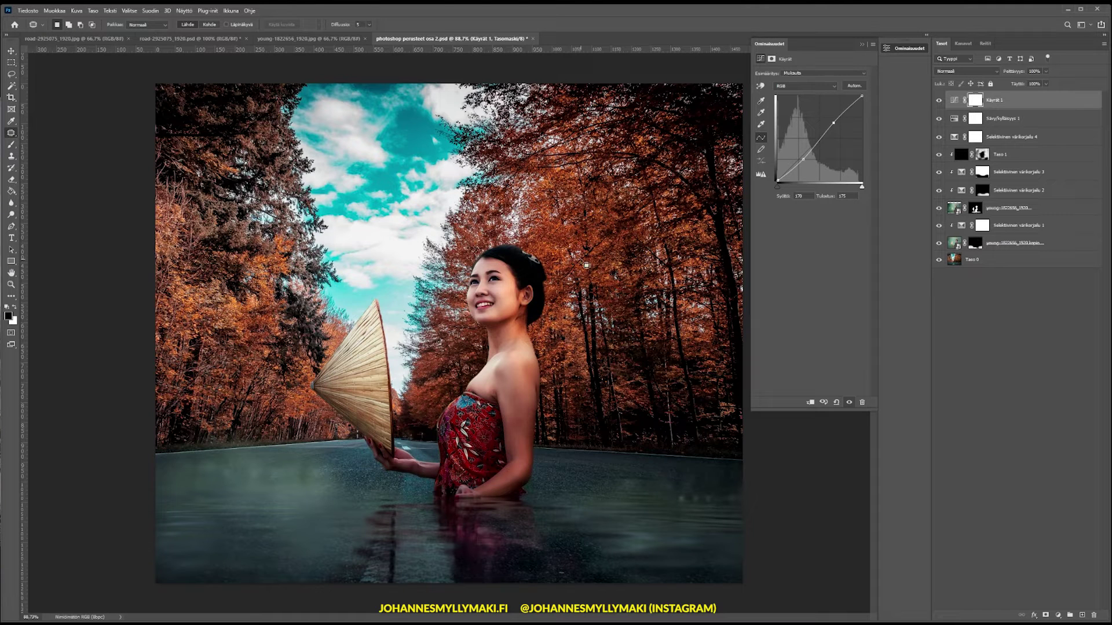
pyautogui.click(220, 39)
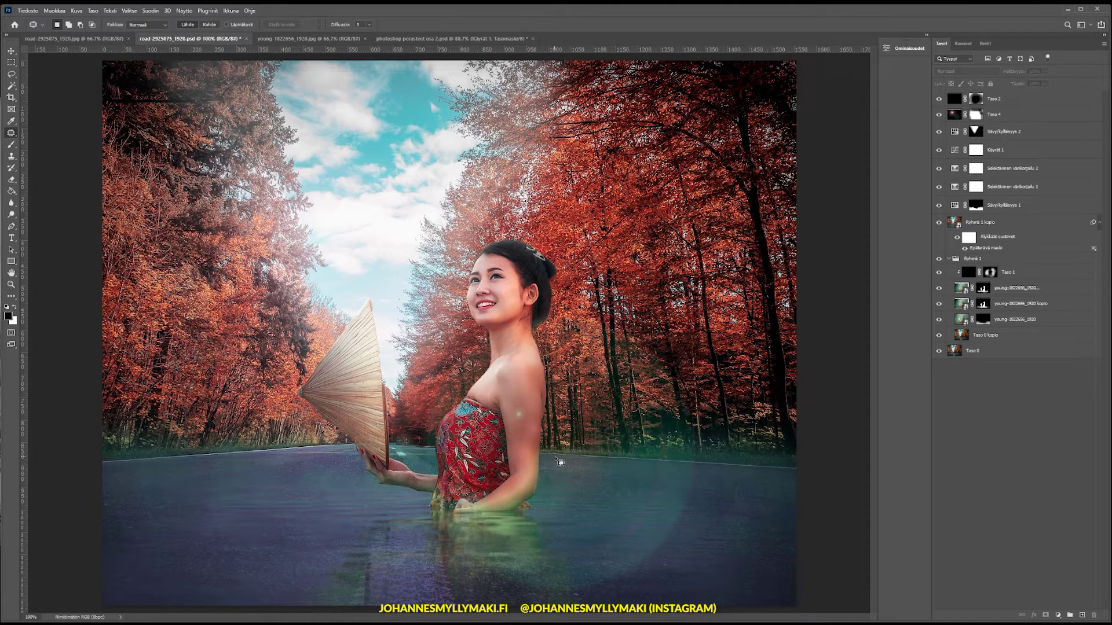
pyautogui.click(458, 39)
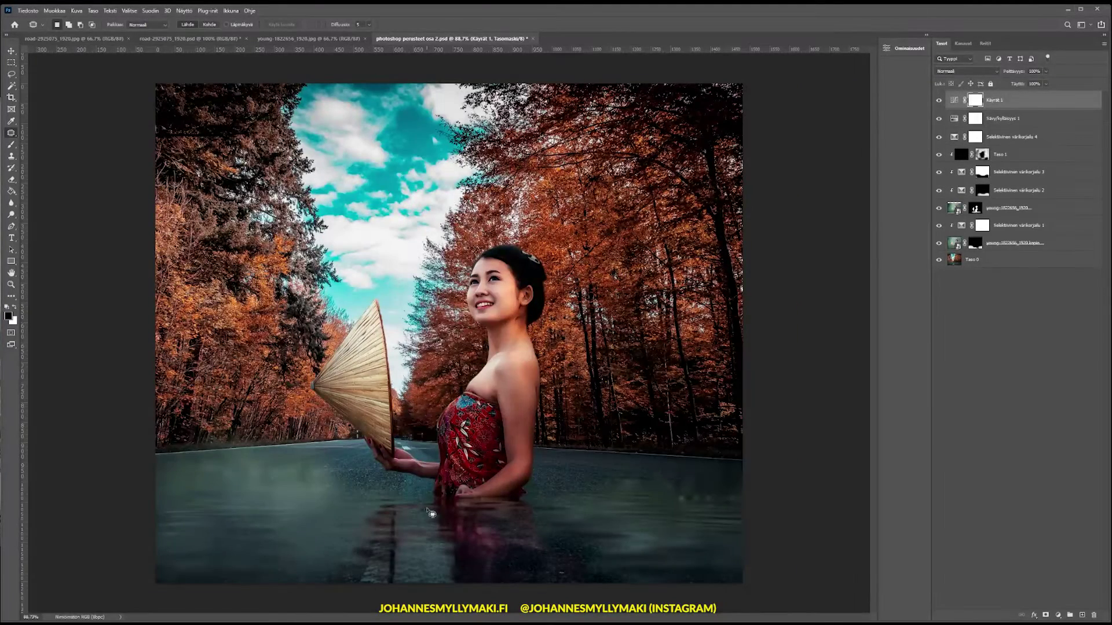
pyautogui.click(191, 39)
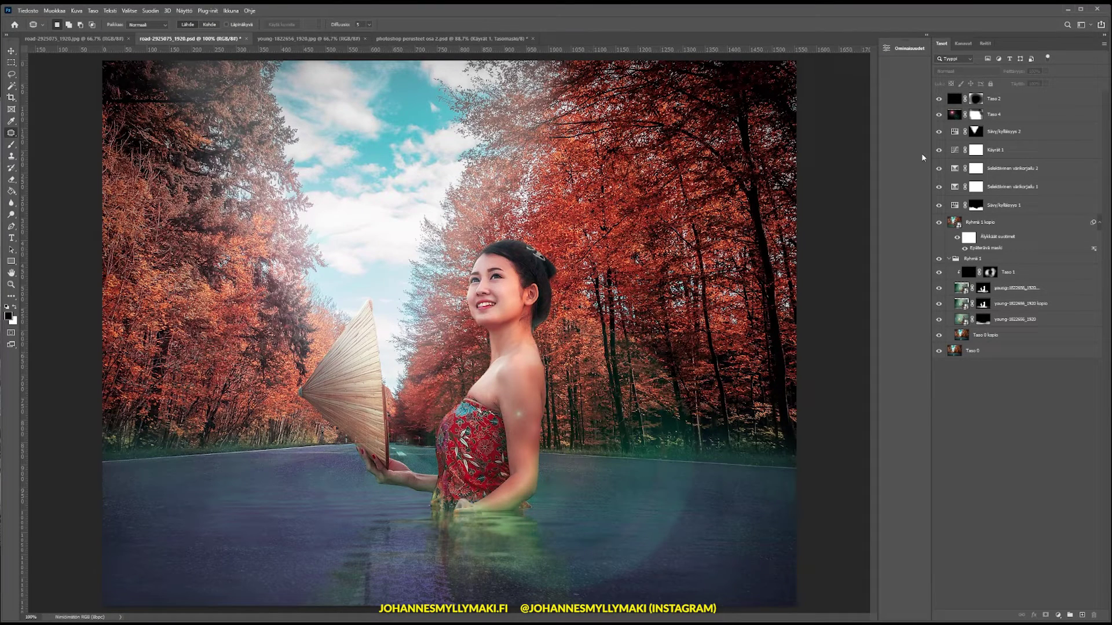
pyautogui.click(938, 133)
pyautogui.click(939, 133)
pyautogui.click(938, 132)
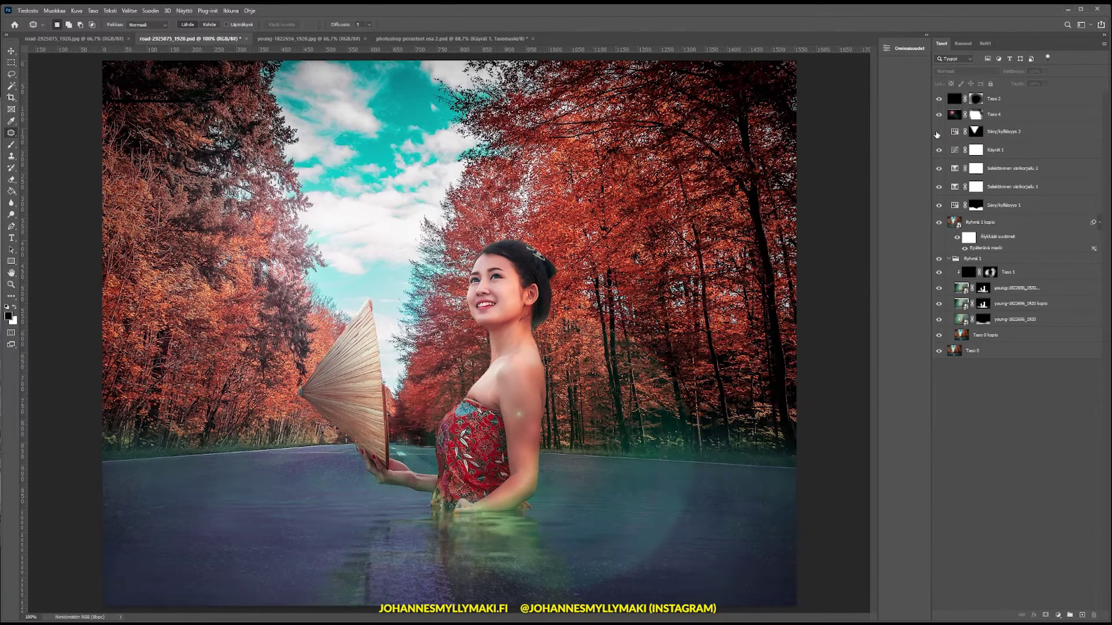
pyautogui.click(939, 133)
pyautogui.click(939, 133)
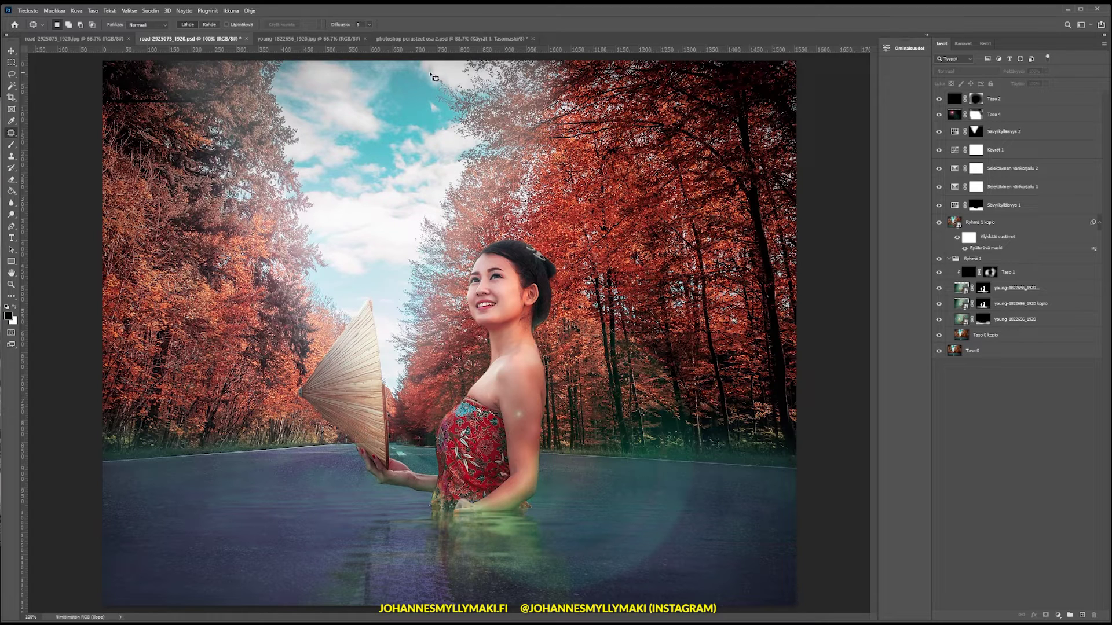
pyautogui.click(938, 115)
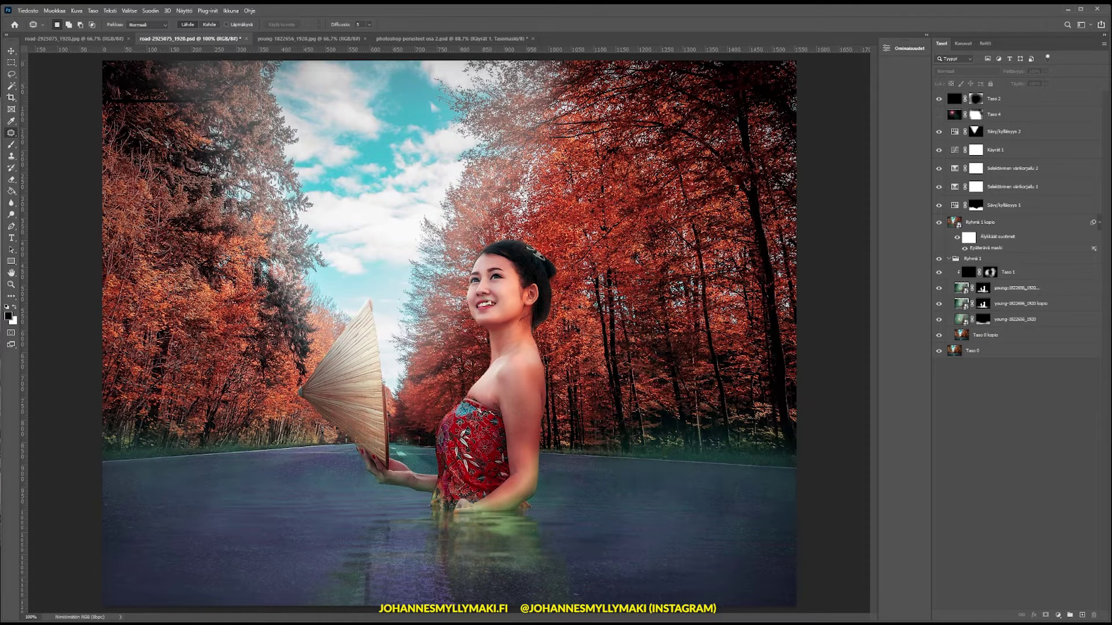
pyautogui.click(938, 116)
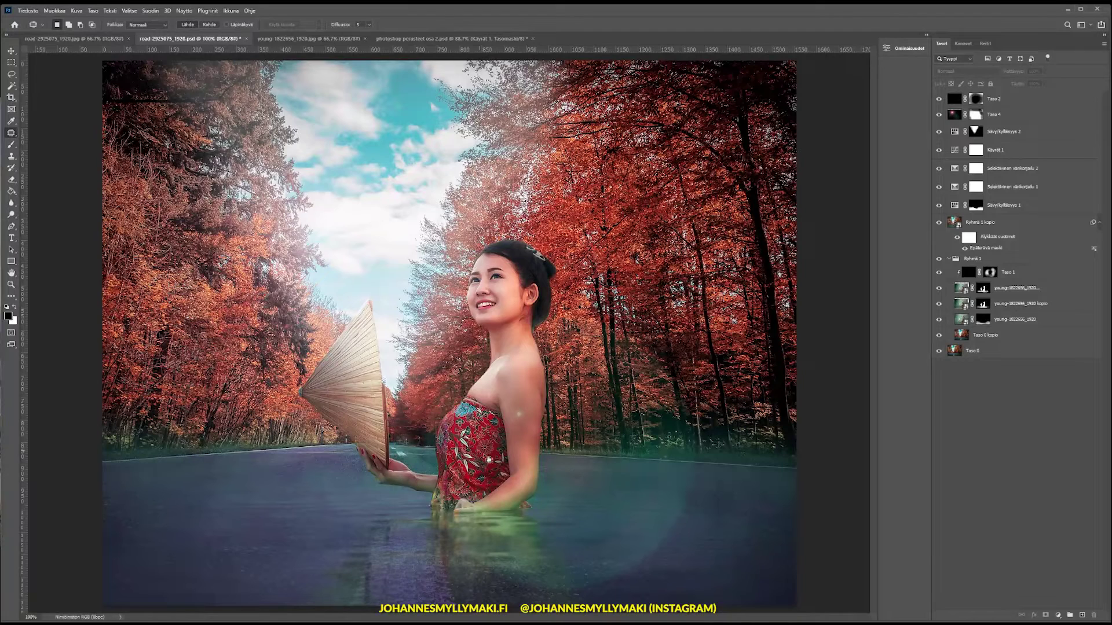
pyautogui.click(938, 115)
pyautogui.click(939, 115)
pyautogui.click(938, 116)
pyautogui.click(939, 115)
pyautogui.click(939, 101)
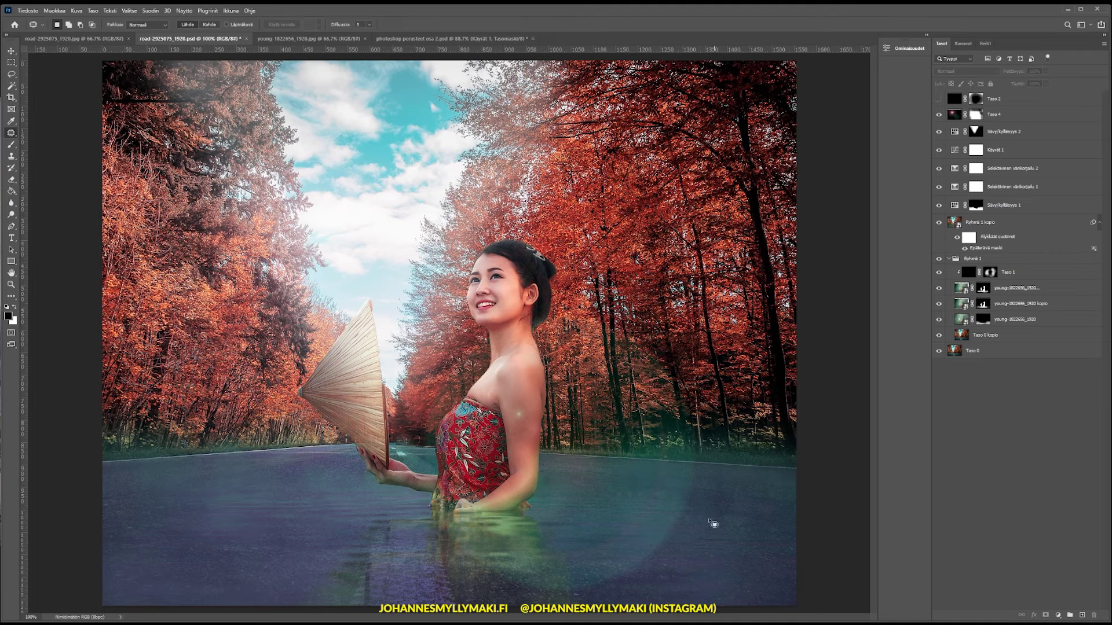
pyautogui.click(939, 99)
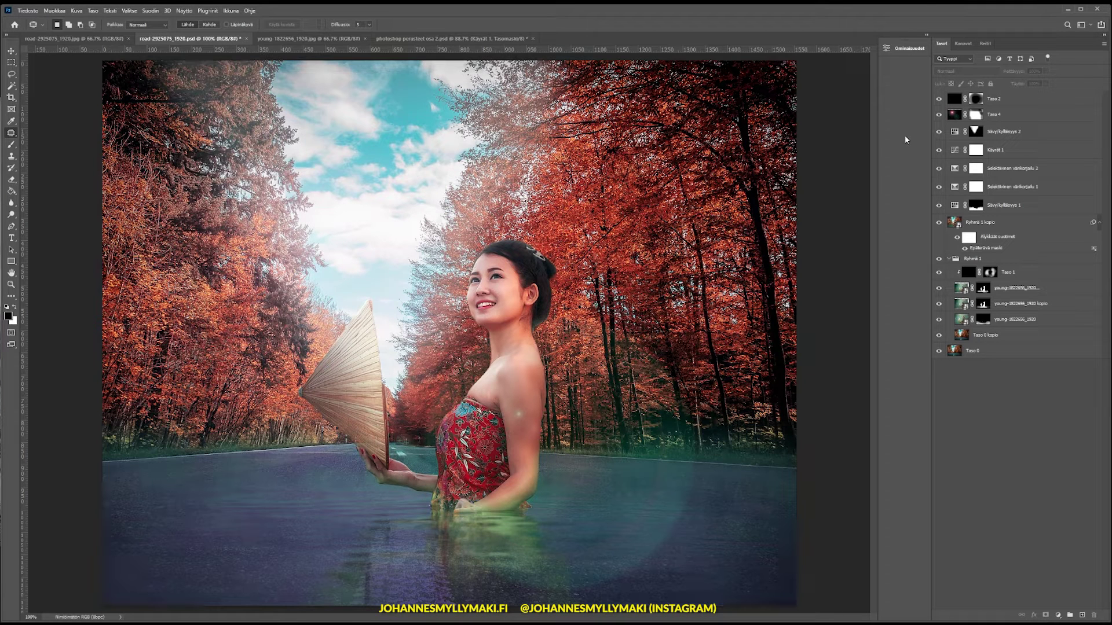
pyautogui.click(939, 99)
pyautogui.click(417, 38)
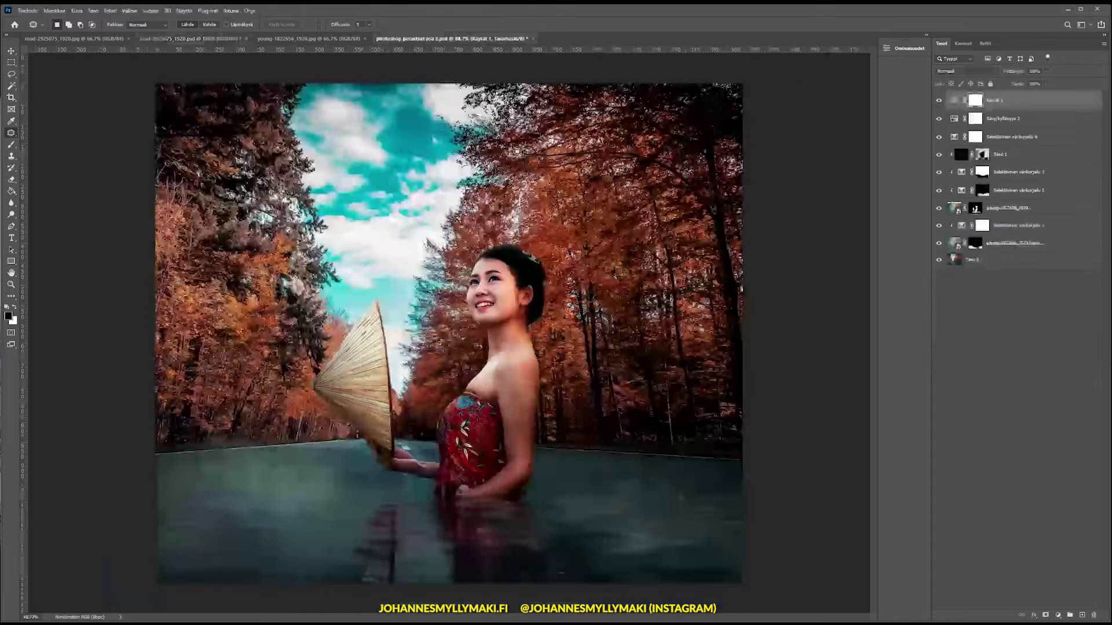
pyautogui.click(981, 337)
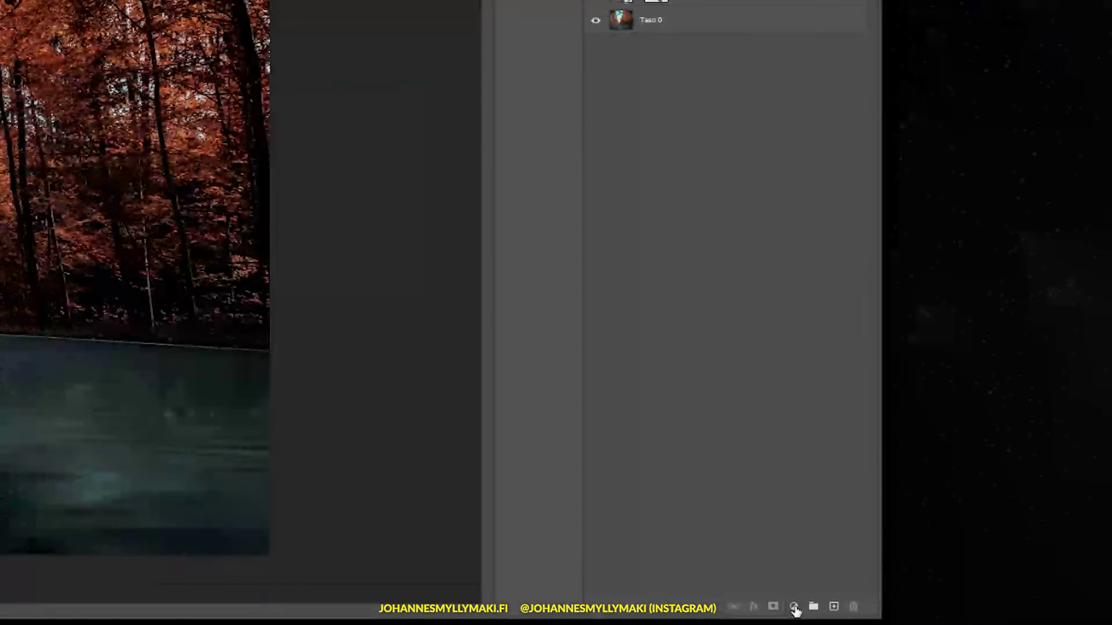
# Add a second Hue/Saturation layer at Lightness +15 and Hue +10, and select its mask
pyautogui.click(1058, 615)
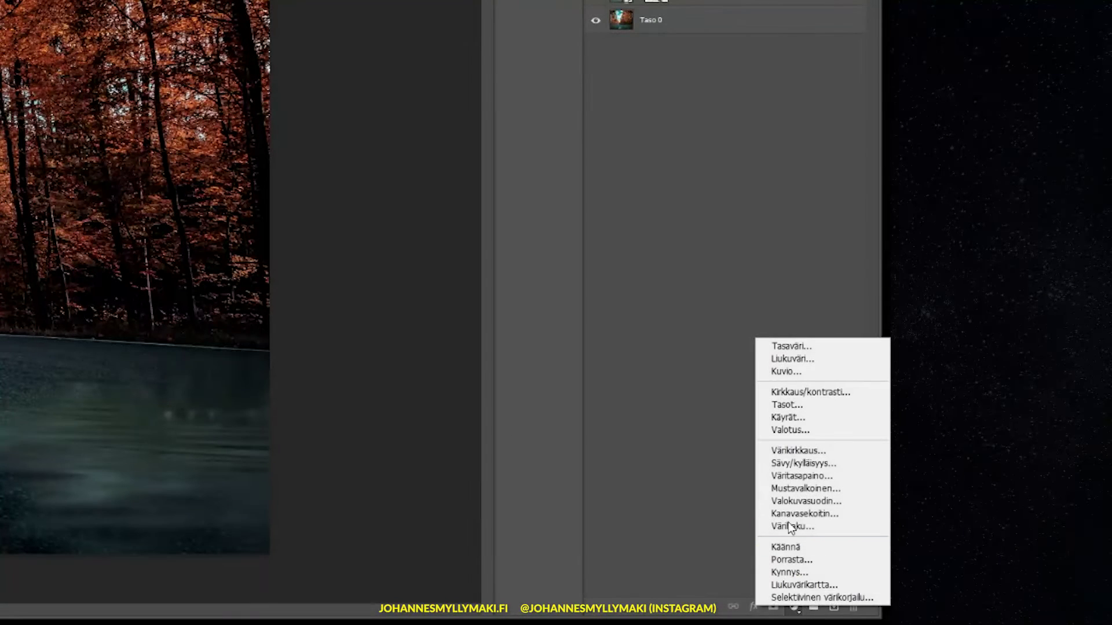
pyautogui.click(801, 463)
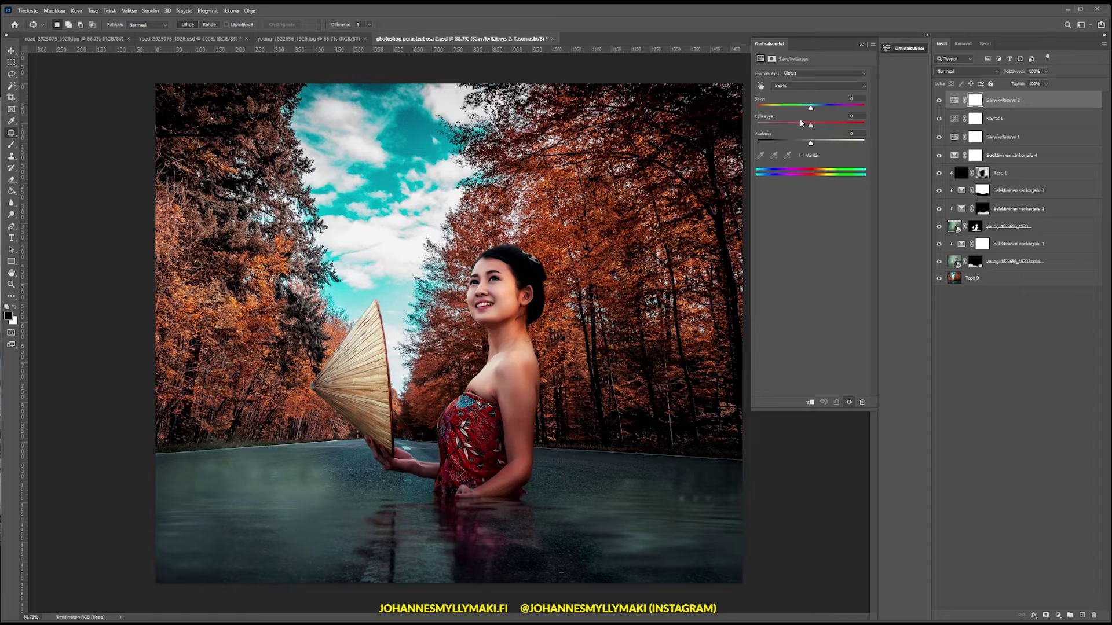
pyautogui.moveTo(810, 146); pyautogui.dragTo(816, 154)
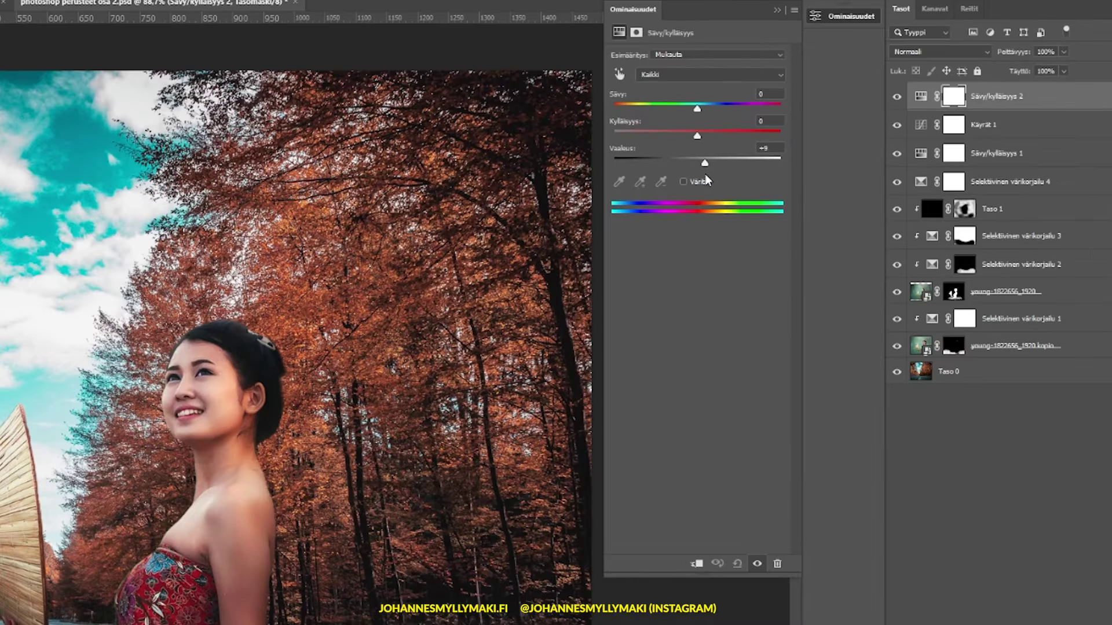
pyautogui.moveTo(707, 181); pyautogui.dragTo(713, 182)
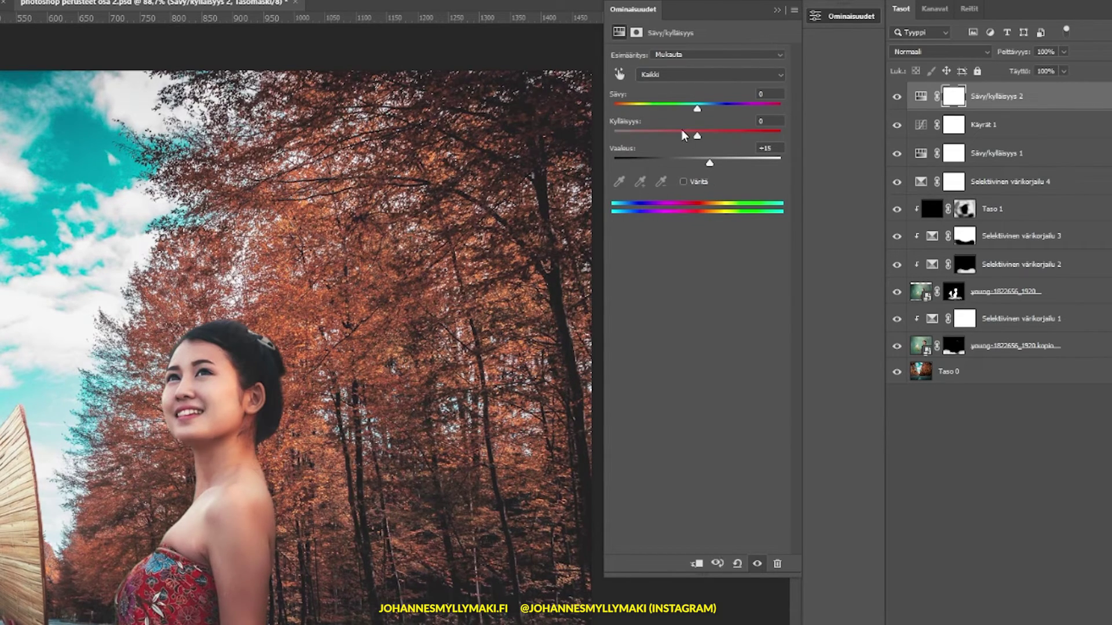
pyautogui.moveTo(699, 114); pyautogui.dragTo(706, 110)
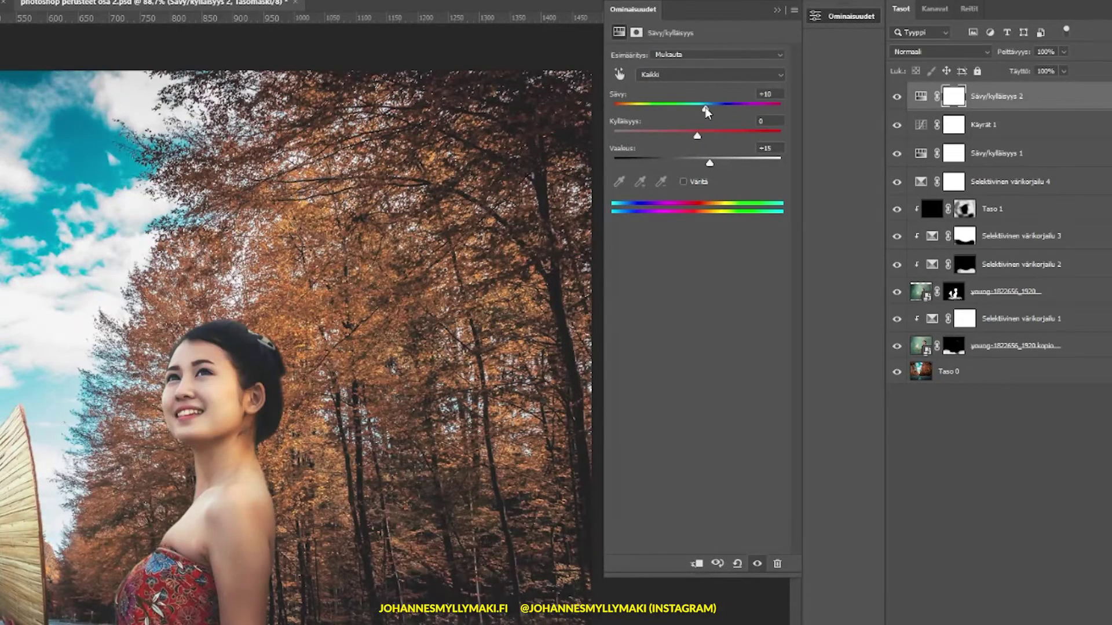
pyautogui.click(955, 97)
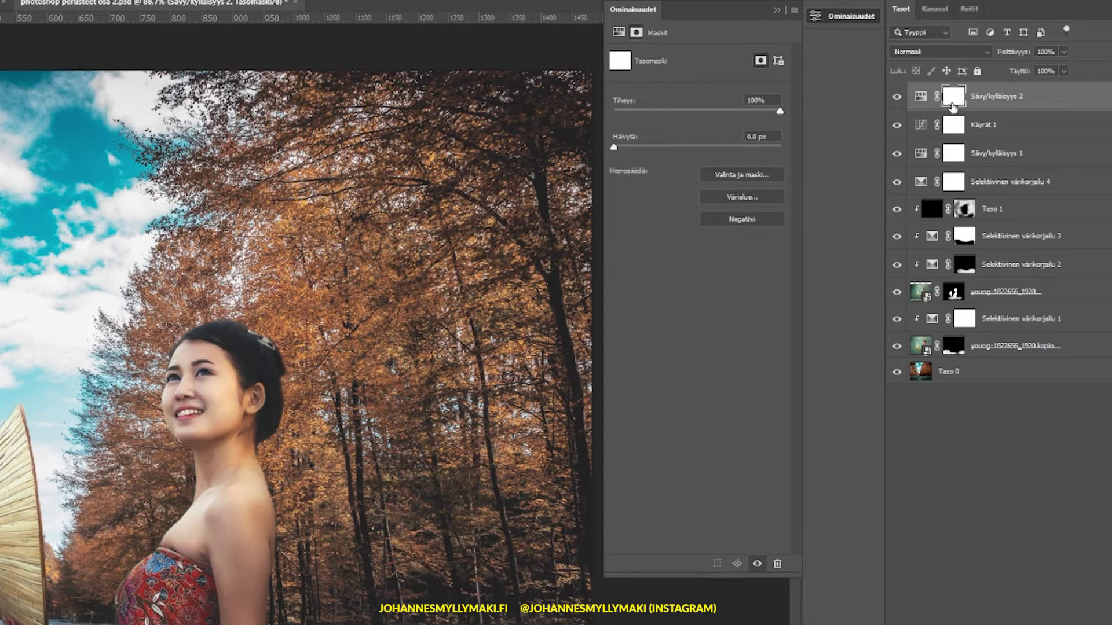
# Invert the Sävy/kylläisyys 2 mask to black with Ctrl+I
pyautogui.hotkey('ctrl', 'i')
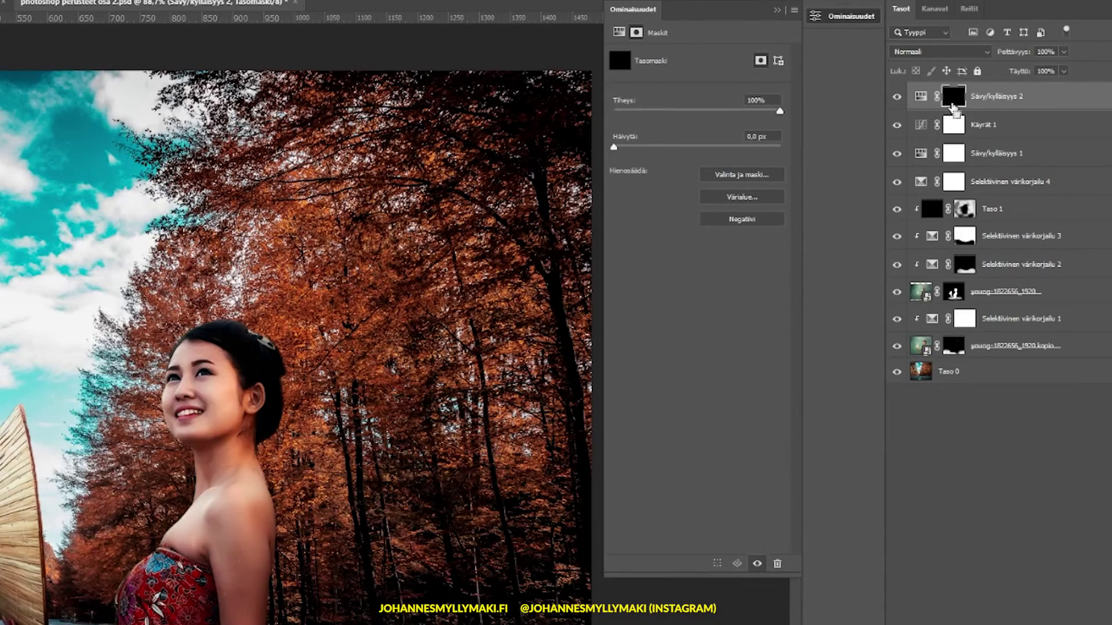
pyautogui.click(953, 128)
pyautogui.click(953, 96)
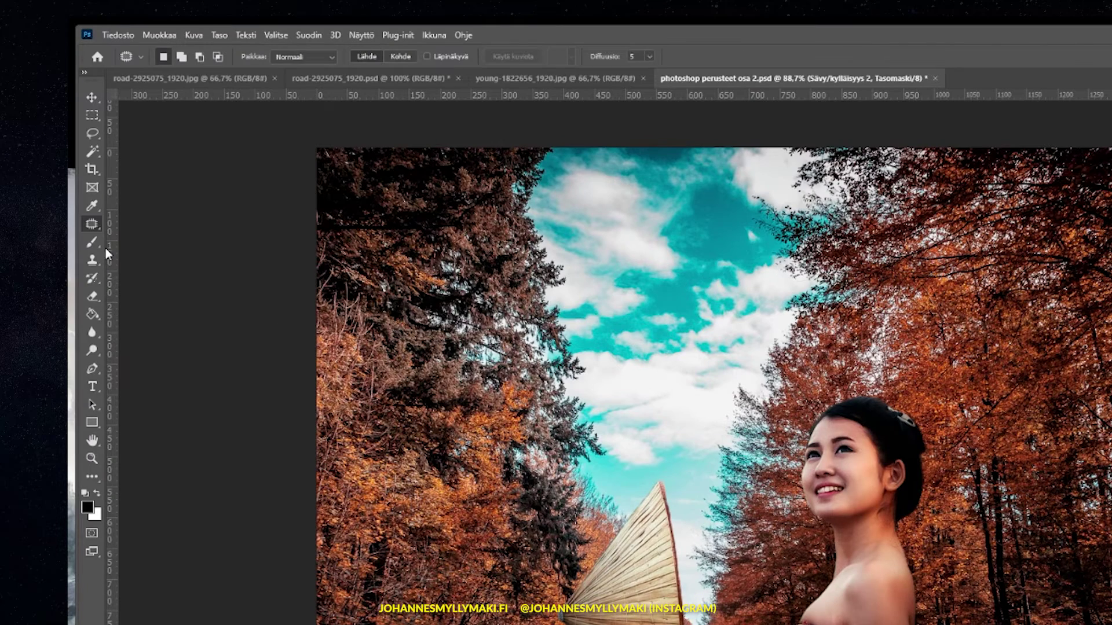
# Set up a soft brush: 259 px size, 13% hardness, 26% opacity
pyautogui.click(92, 242)
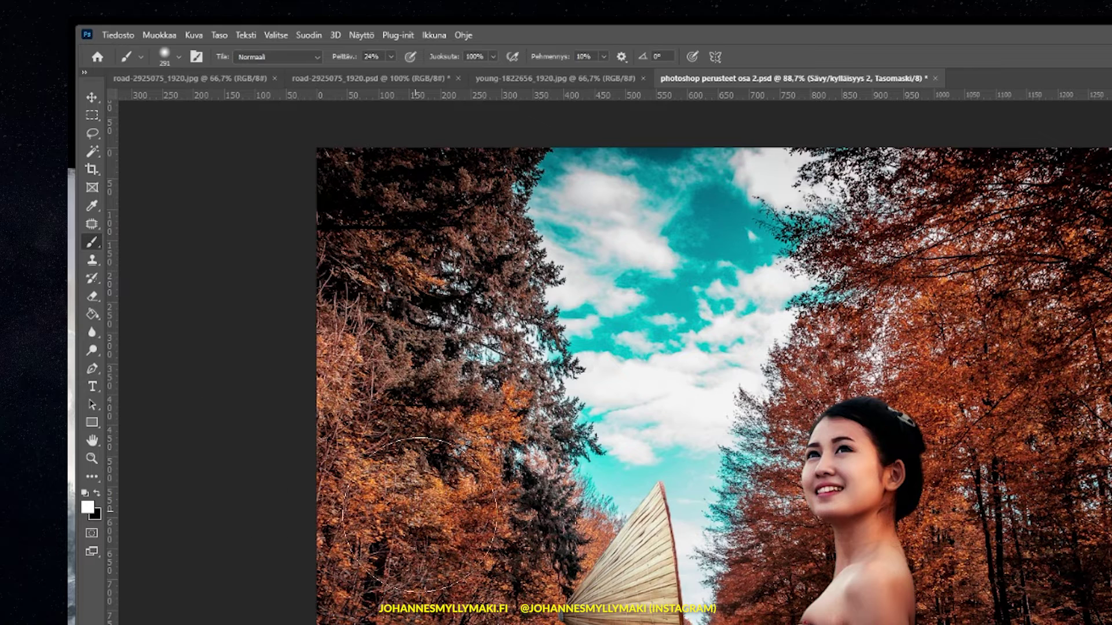
pyautogui.click(182, 56)
pyautogui.moveTo(225, 101); pyautogui.dragTo(224, 102)
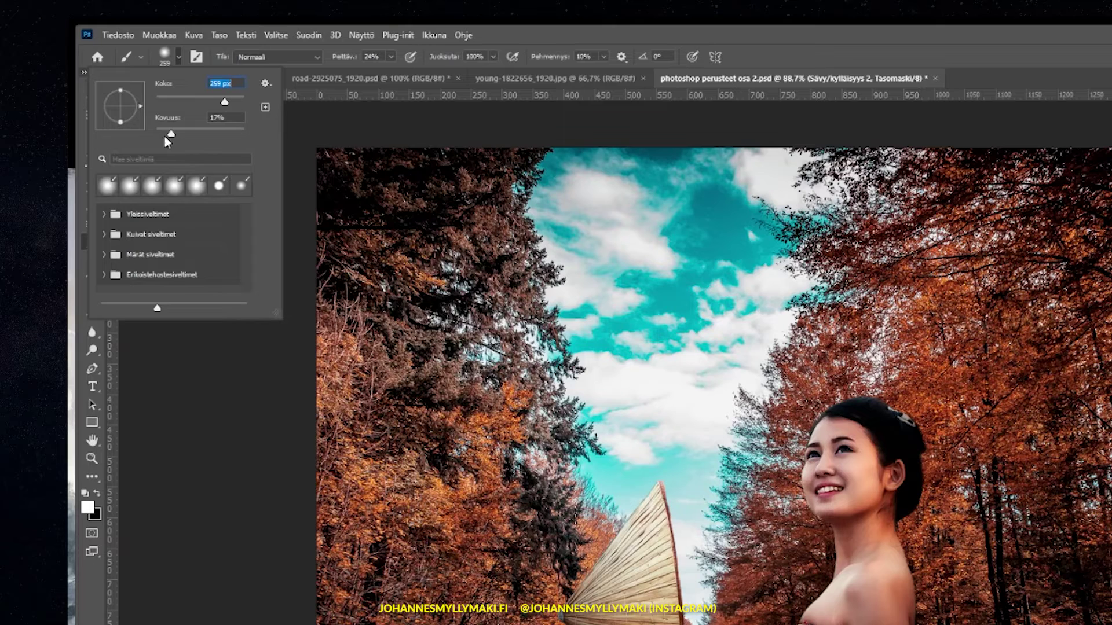
pyautogui.moveTo(172, 136); pyautogui.dragTo(168, 136)
pyautogui.click(391, 56)
pyautogui.click(393, 72)
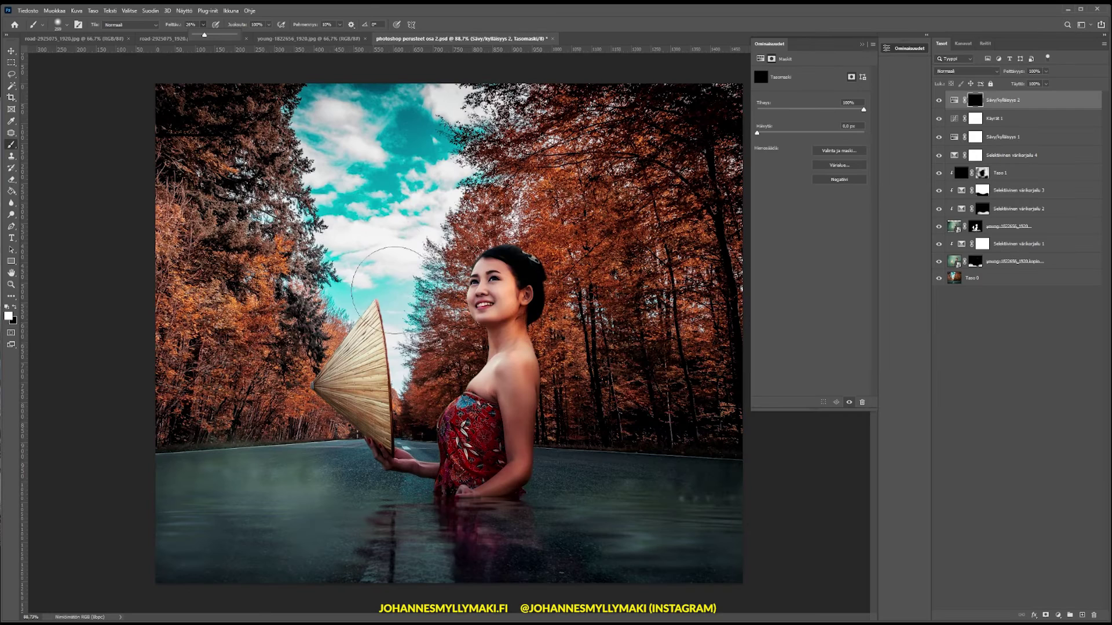
# Paint white on the mask over the sky and upper treetops
pyautogui.moveTo(377, 266); pyautogui.dragTo(405, 243)
pyautogui.moveTo(469, 159); pyautogui.dragTo(325, 182)
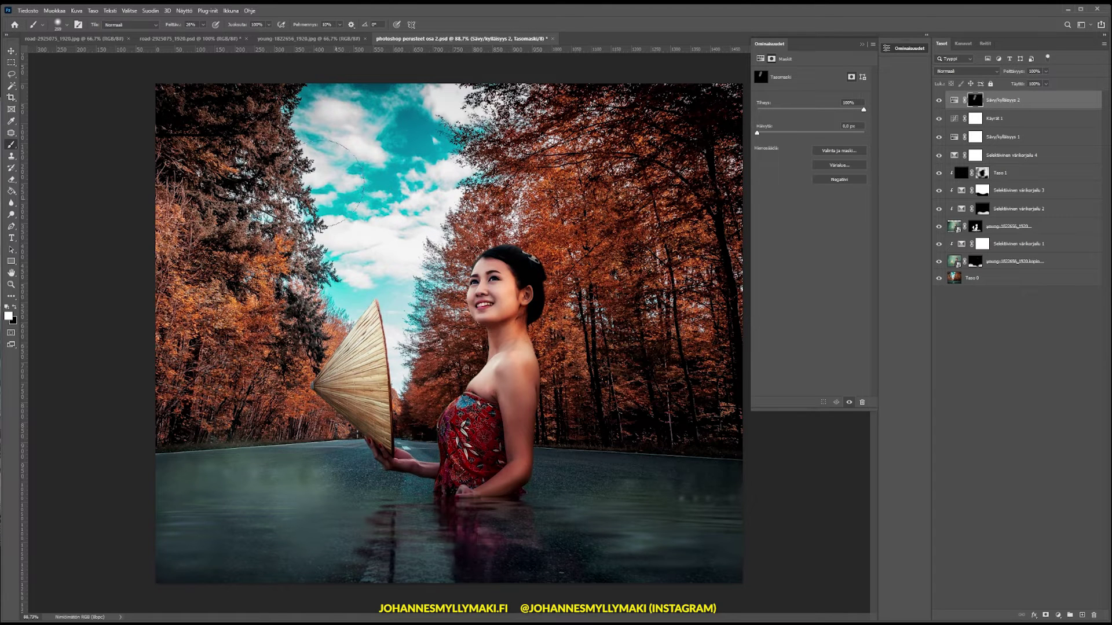
pyautogui.click(204, 25)
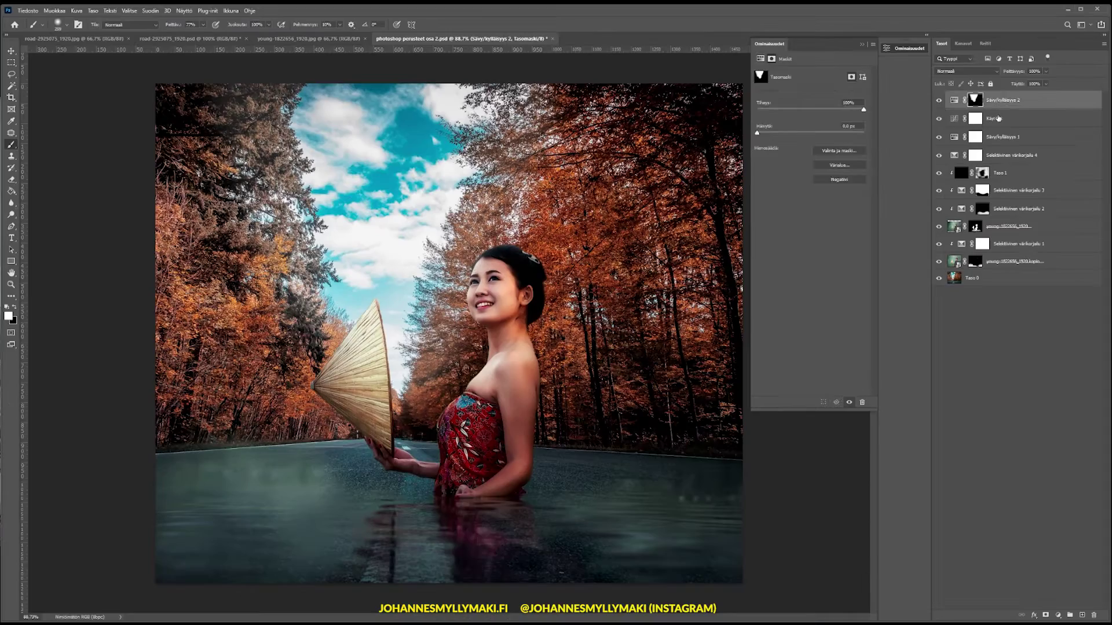
pyautogui.click(998, 118)
# Set the sky adjustment to Hue +9, Saturation -2, Lightness +17, layer opacity about 89%
pyautogui.click(954, 100)
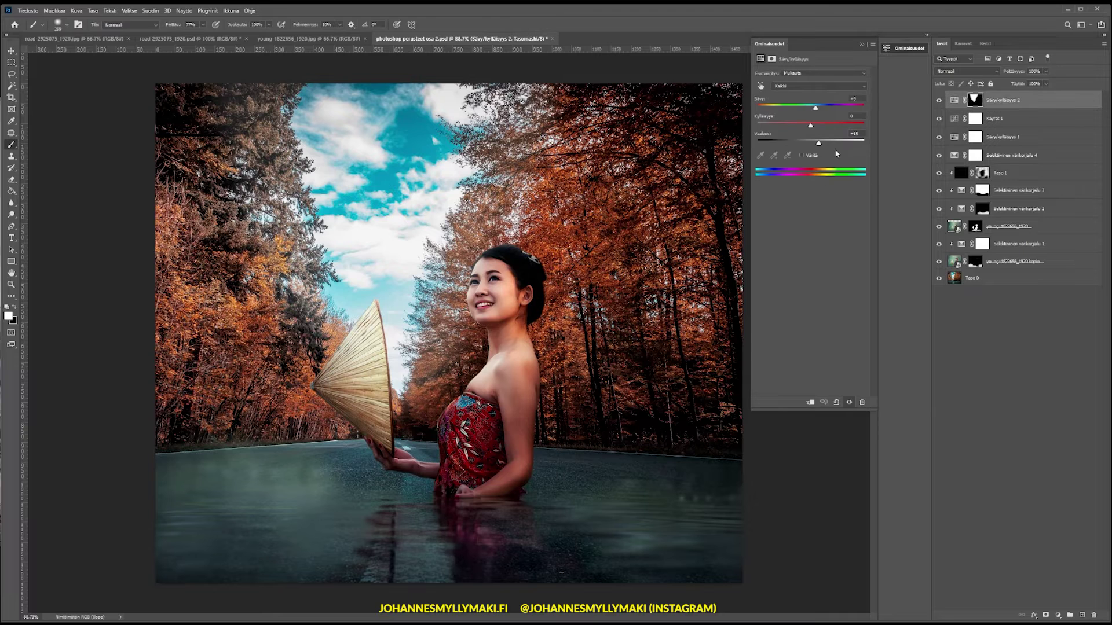
pyautogui.moveTo(818, 143); pyautogui.dragTo(822, 146)
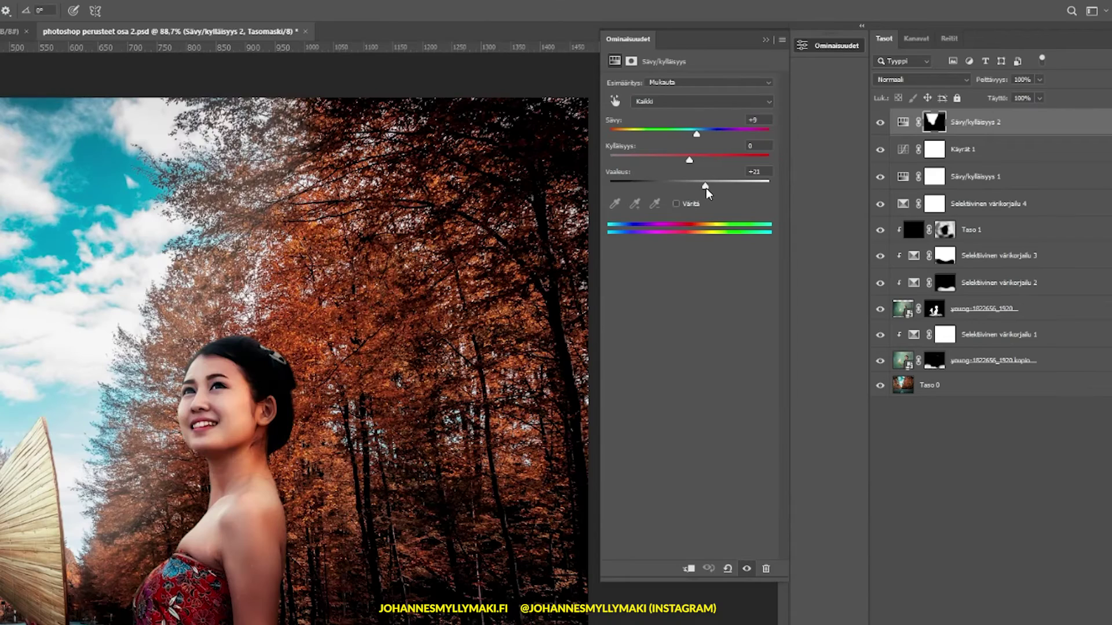
pyautogui.moveTo(689, 160)
pyautogui.mouseDown()
pyautogui.moveTo(732, 140)
pyautogui.moveTo(656, 142)
pyautogui.moveTo(695, 137)
pyautogui.mouseUp()
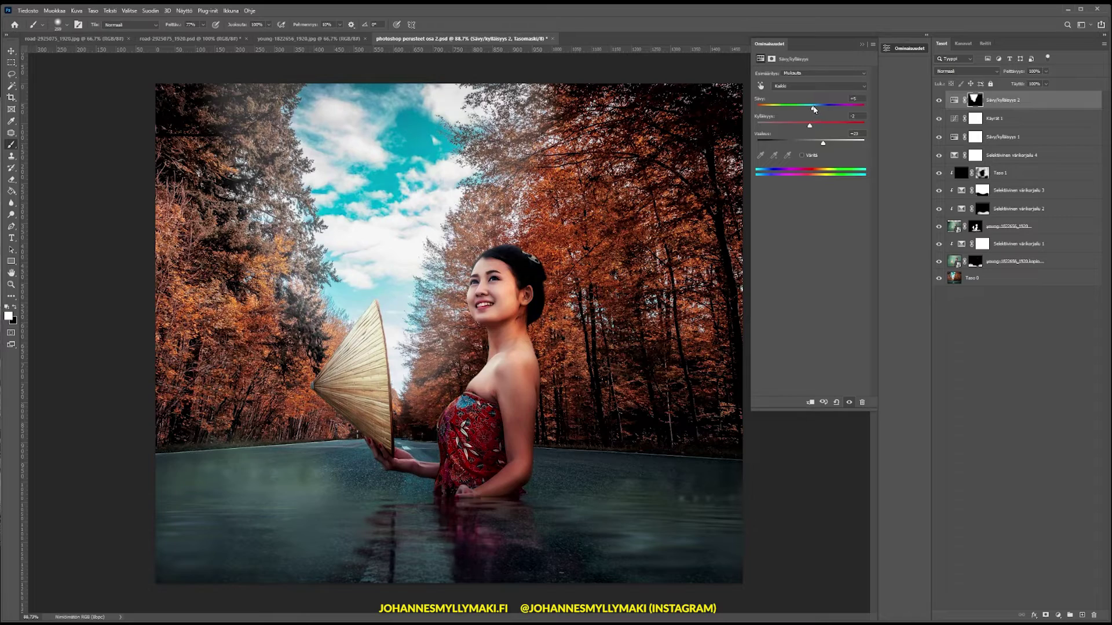
pyautogui.moveTo(810, 108); pyautogui.dragTo(817, 107)
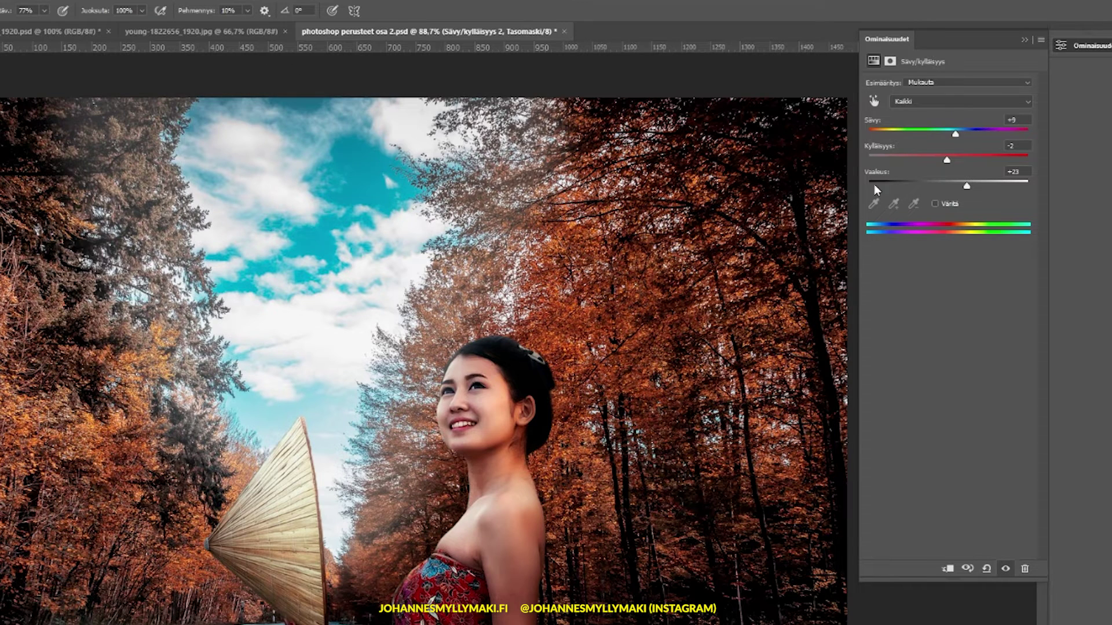
pyautogui.moveTo(947, 161); pyautogui.dragTo(944, 161)
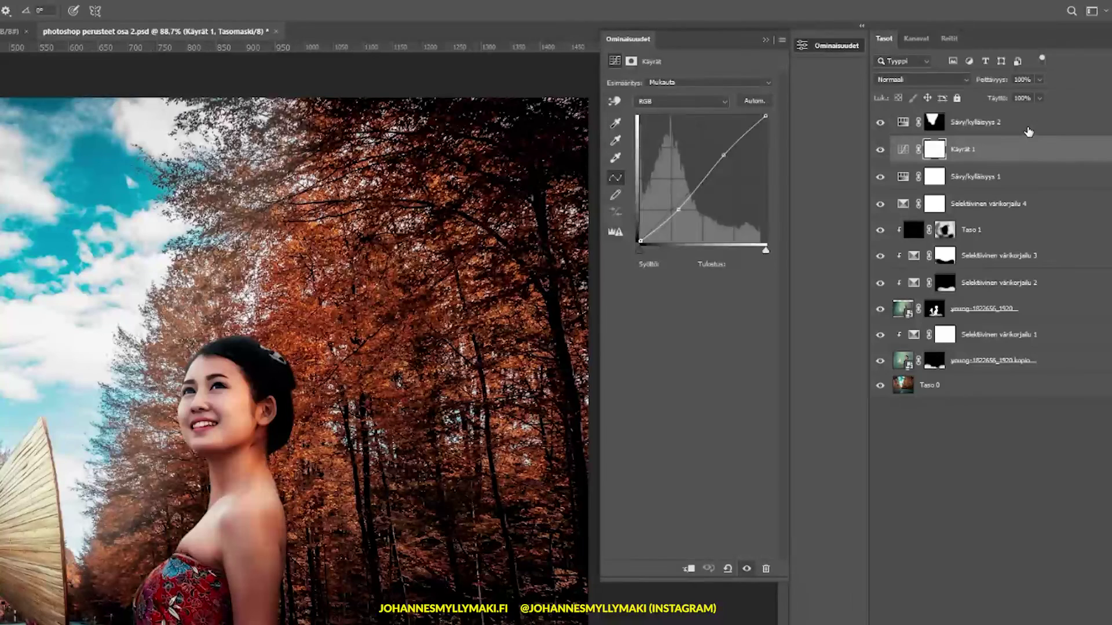
pyautogui.moveTo(1039, 81); pyautogui.dragTo(985, 96)
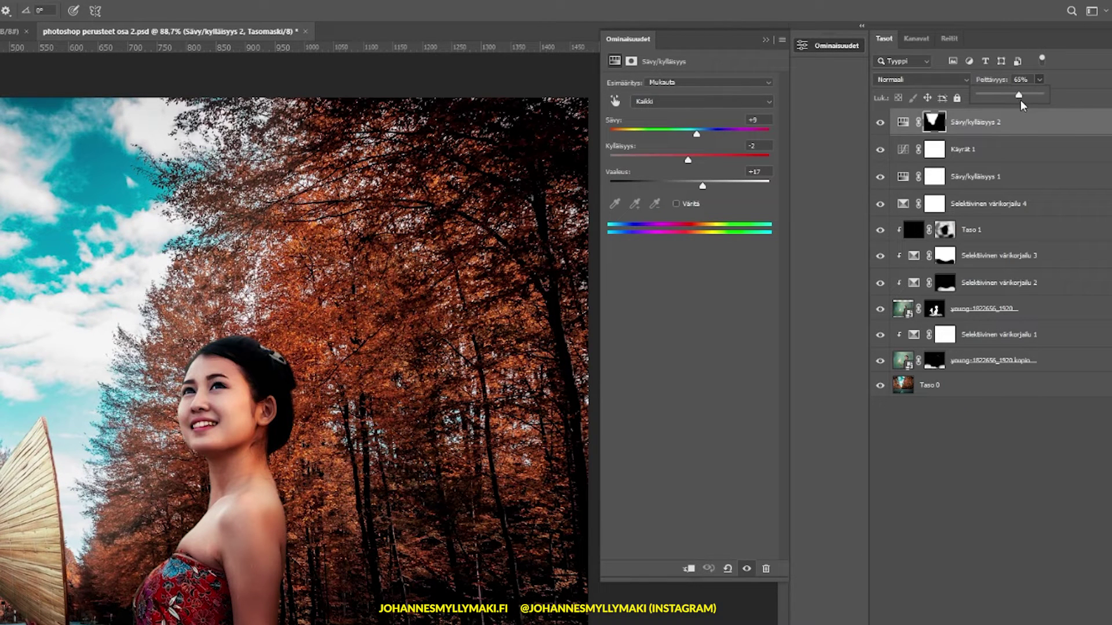
pyautogui.moveTo(1033, 99); pyautogui.dragTo(1039, 98)
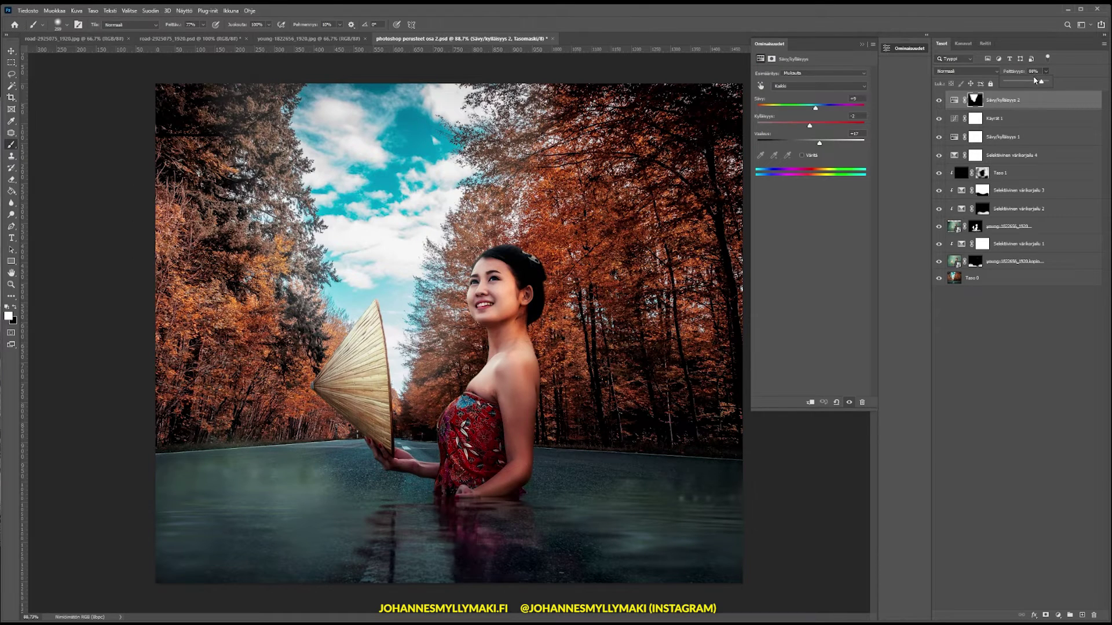
# Toggle the top Sävy/kylläisyys 2 adjustment off and on to compare the image
pyautogui.keyDown('ctrl'); pyautogui.click(962, 95); pyautogui.keyUp('ctrl')
pyautogui.click(940, 100)
pyautogui.click(939, 101)
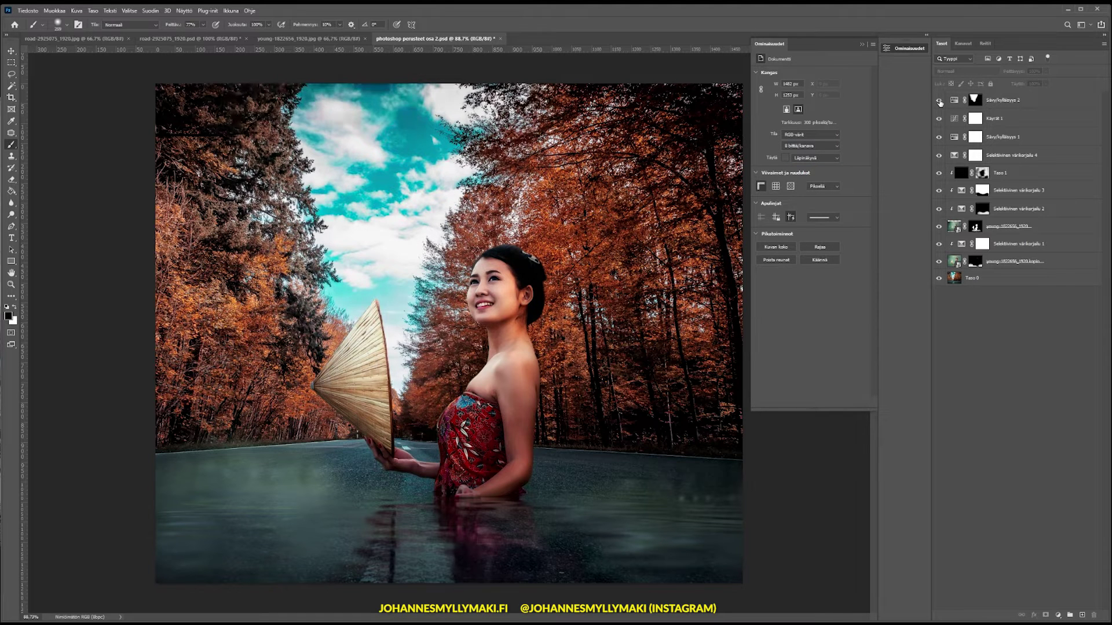
pyautogui.click(940, 101)
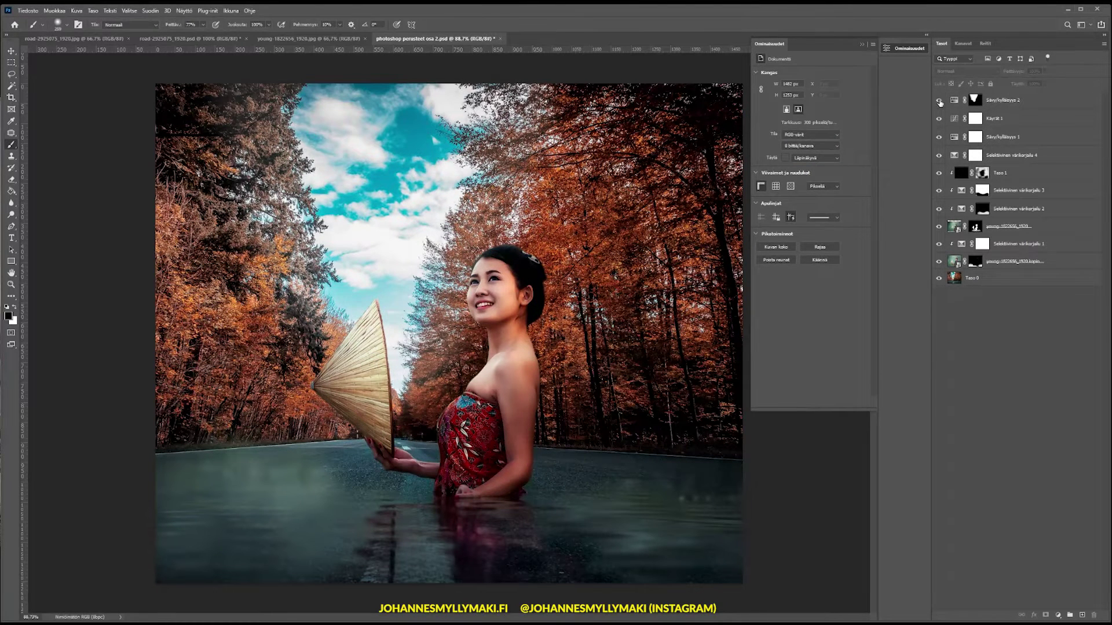
pyautogui.click(940, 101)
pyautogui.click(939, 101)
pyautogui.click(939, 101)
pyautogui.click(939, 101)
# Paint the top adjustment's layer mask over the hat with a 168 px brush
pyautogui.click(975, 101)
pyautogui.scroll(3, 377, 336)
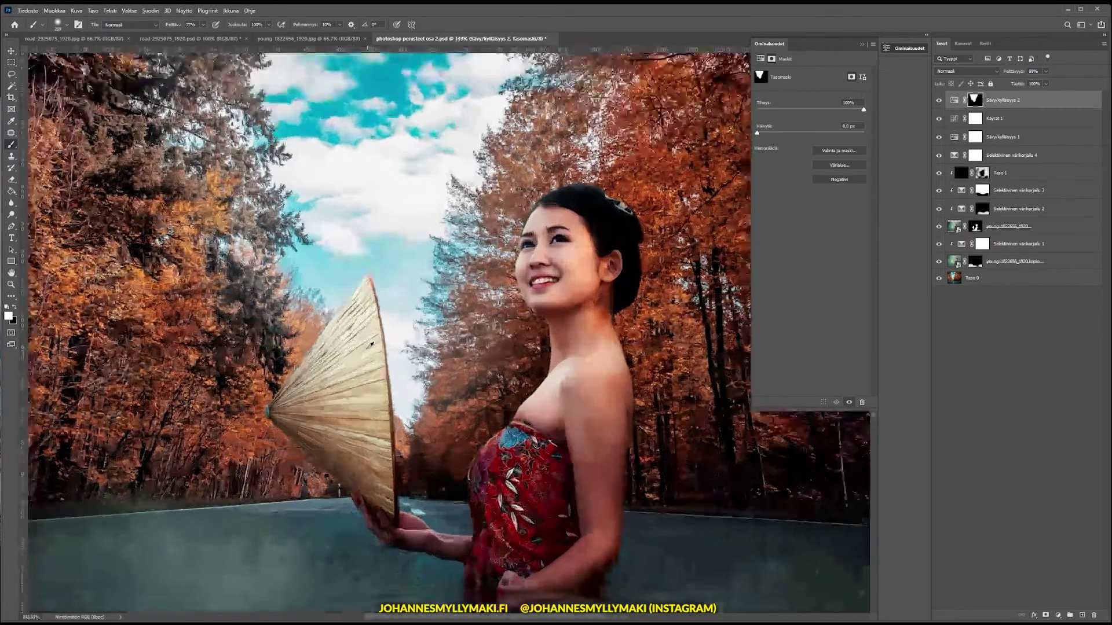
pyautogui.moveTo(350, 323); pyautogui.dragTo(351, 379)
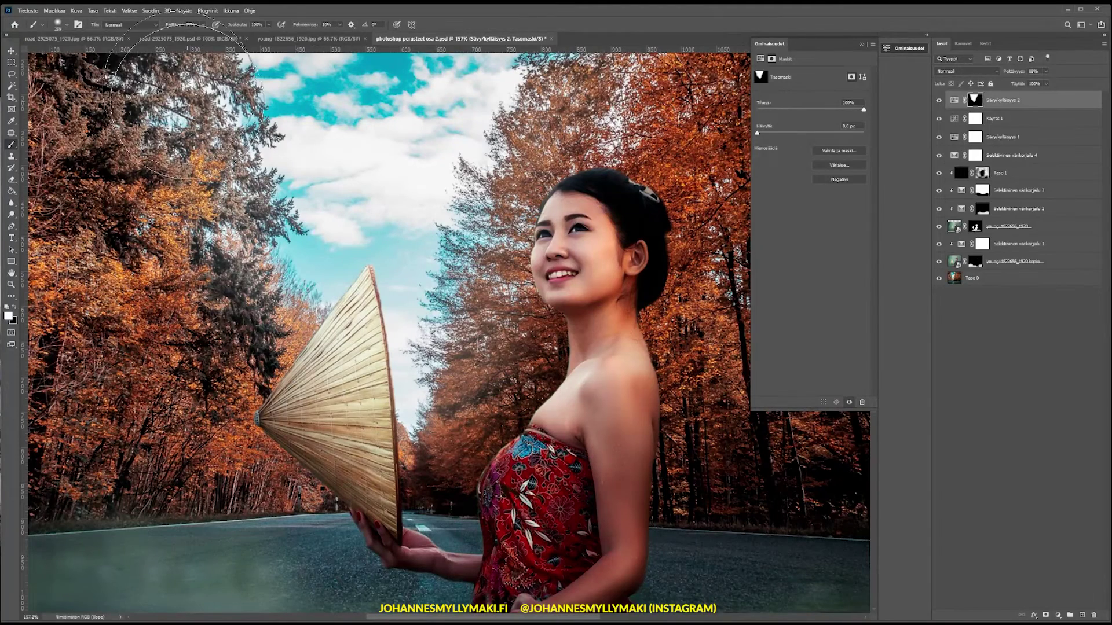
pyautogui.press('x')
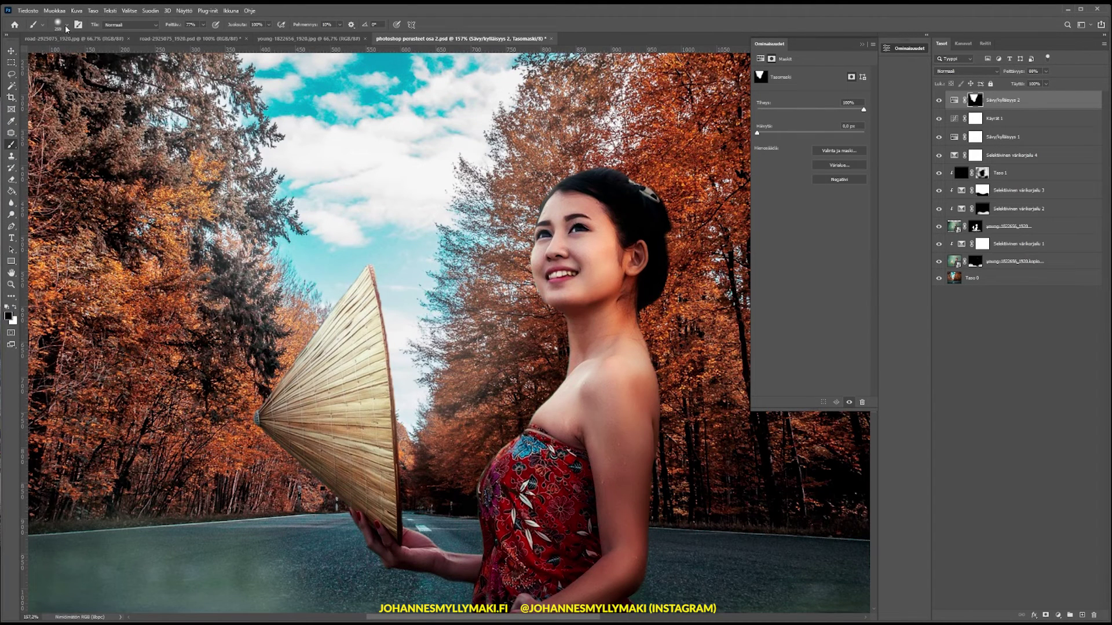
pyautogui.click(65, 26)
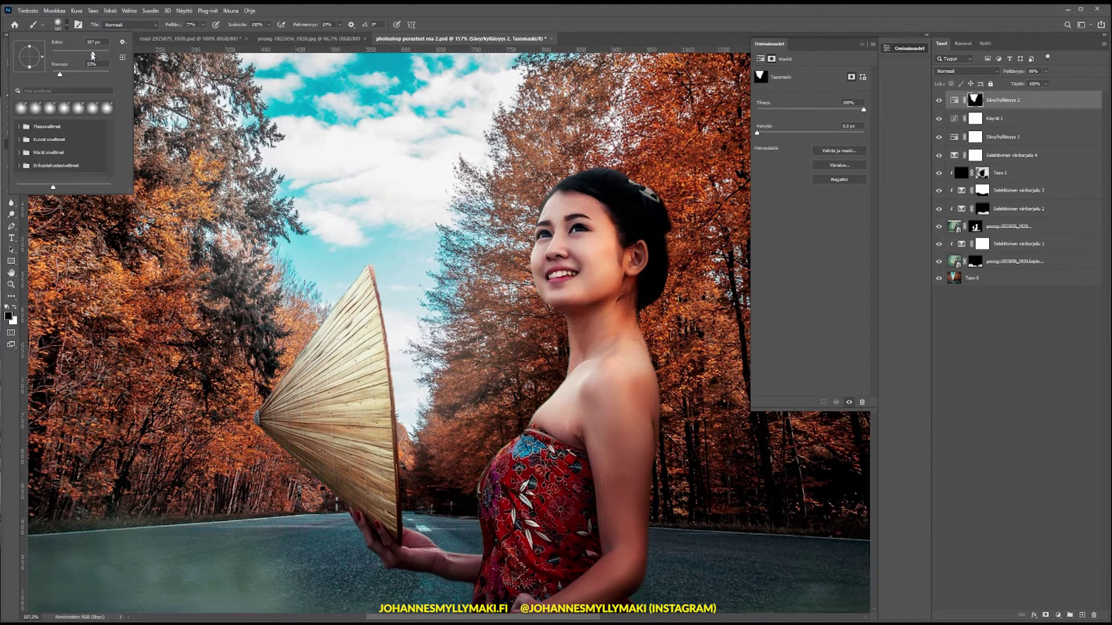
pyautogui.moveTo(86, 55); pyautogui.dragTo(93, 55)
pyautogui.moveTo(324, 452)
pyautogui.mouseDown()
pyautogui.moveTo(347, 487)
pyautogui.moveTo(336, 364)
pyautogui.moveTo(376, 348)
pyautogui.mouseUp()
pyautogui.moveTo(326, 415); pyautogui.dragTo(355, 402)
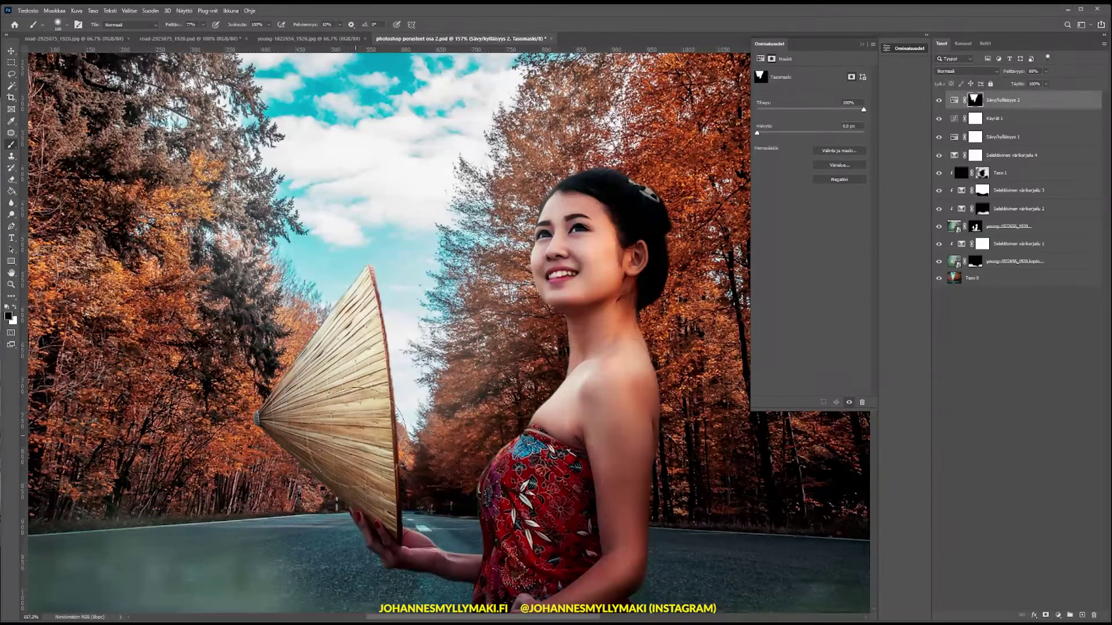
pyautogui.moveTo(370, 347); pyautogui.dragTo(347, 289)
# Recompare with and without the hue/saturation adjustment, leaving it on and deselected
pyautogui.click(939, 103)
pyautogui.click(940, 102)
pyautogui.click(939, 102)
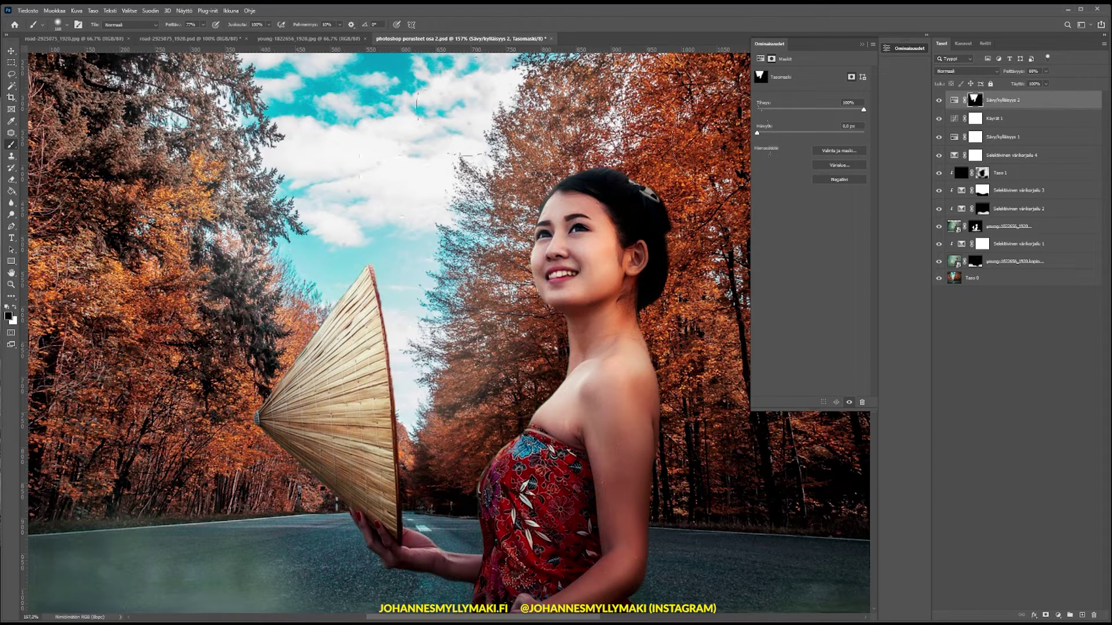
pyautogui.click(939, 102)
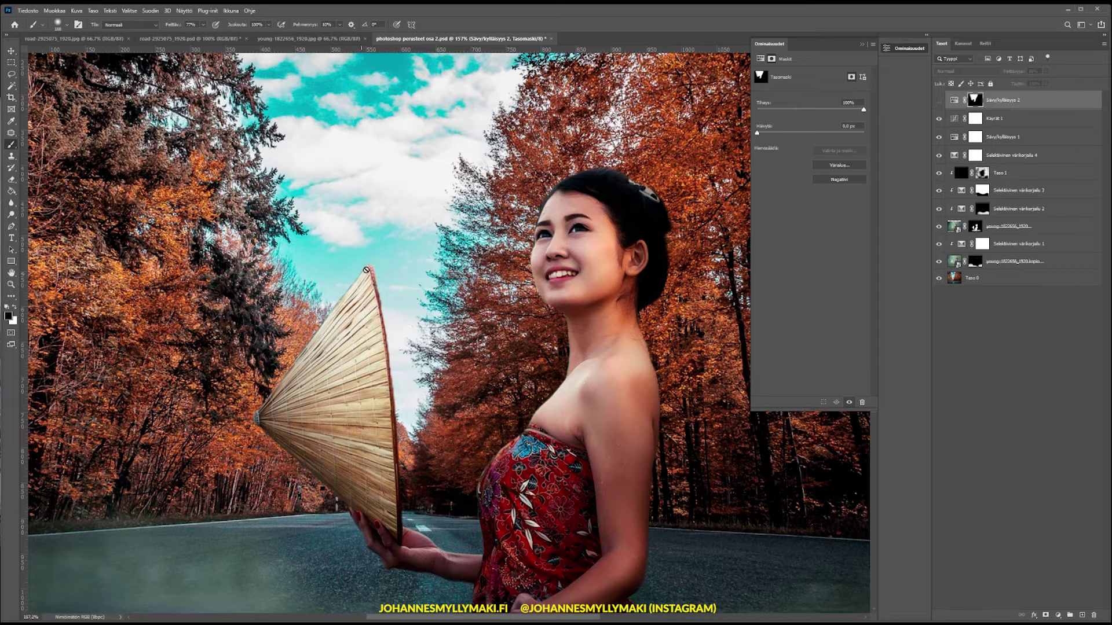
pyautogui.click(939, 101)
pyautogui.click(939, 101)
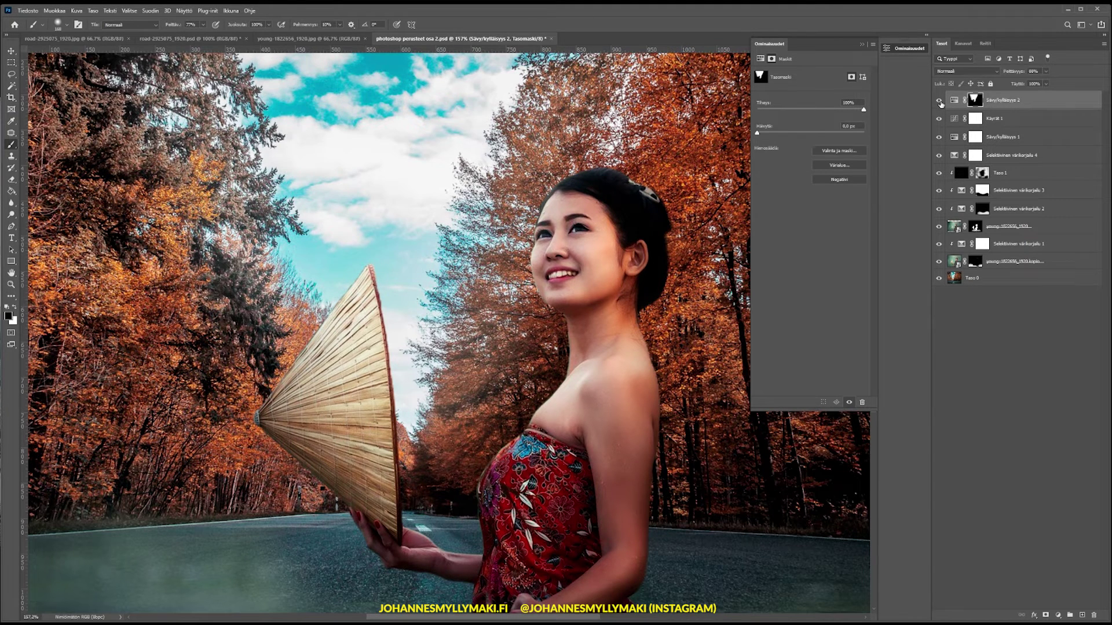
pyautogui.scroll(-3, 375, 350)
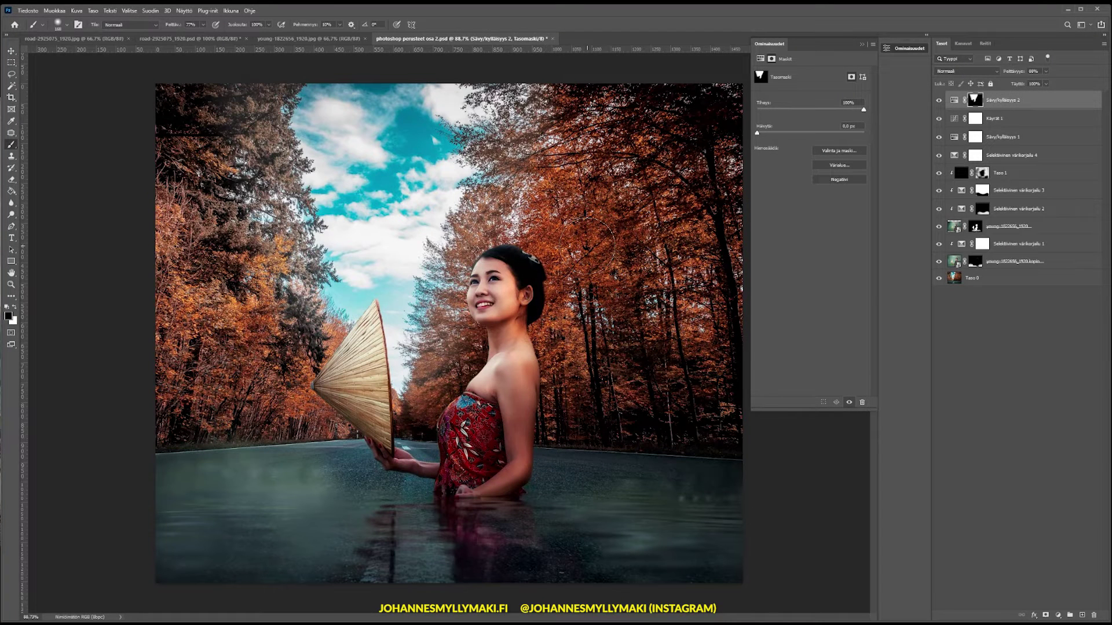
pyautogui.click(1014, 345)
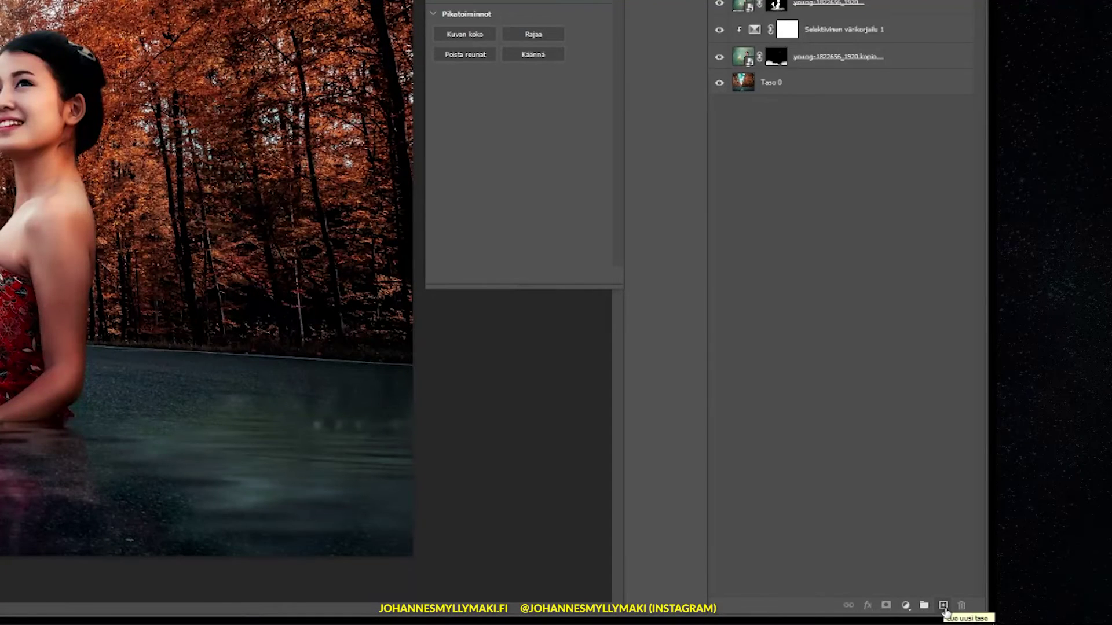
# Add a new empty layer, Taso 2, on top and select the whole canvas
pyautogui.click(944, 607)
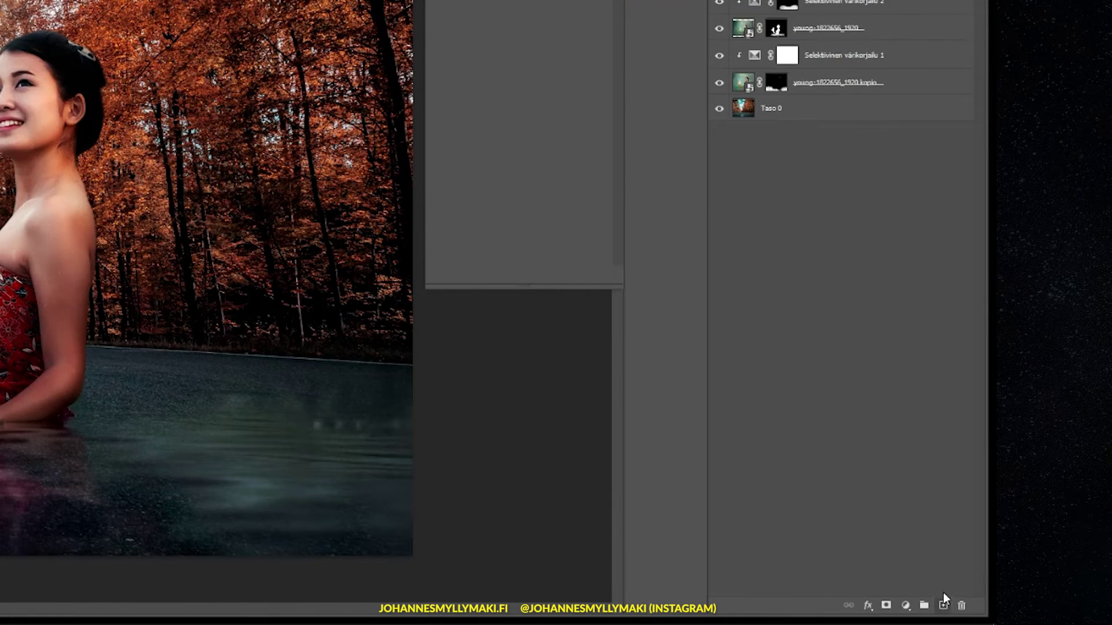
pyautogui.click(976, 113)
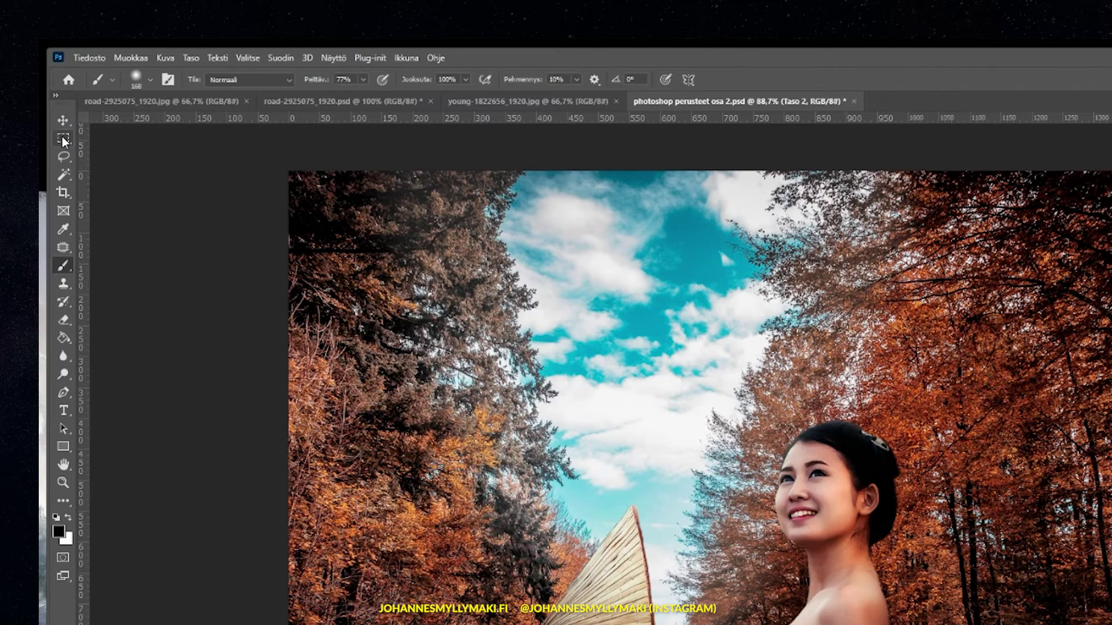
pyautogui.click(11, 61)
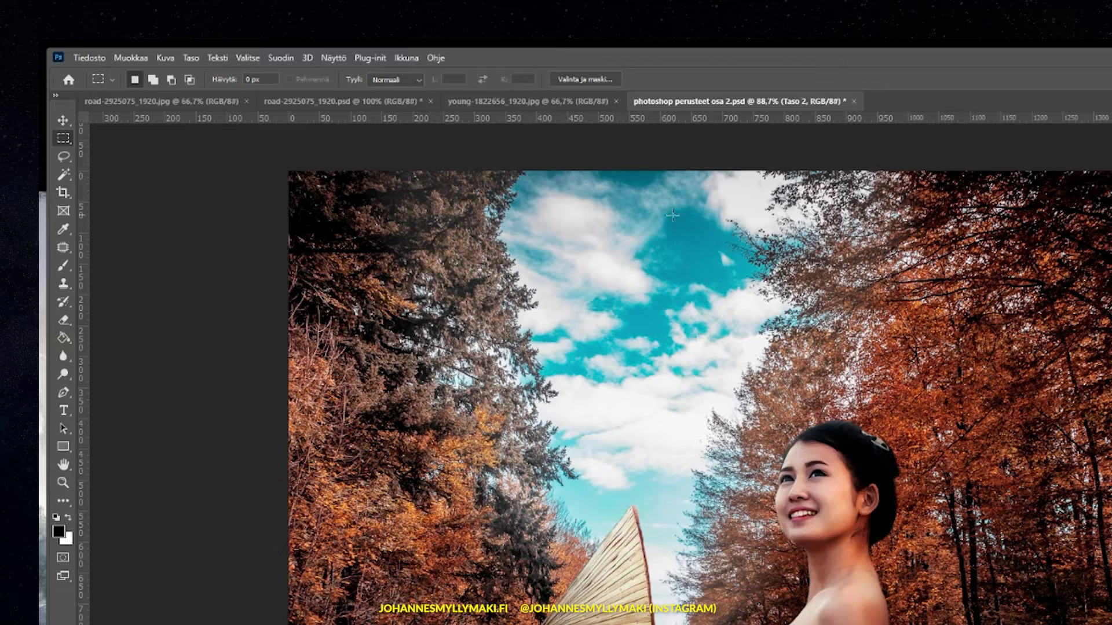
pyautogui.moveTo(253, 148); pyautogui.dragTo(753, 588)
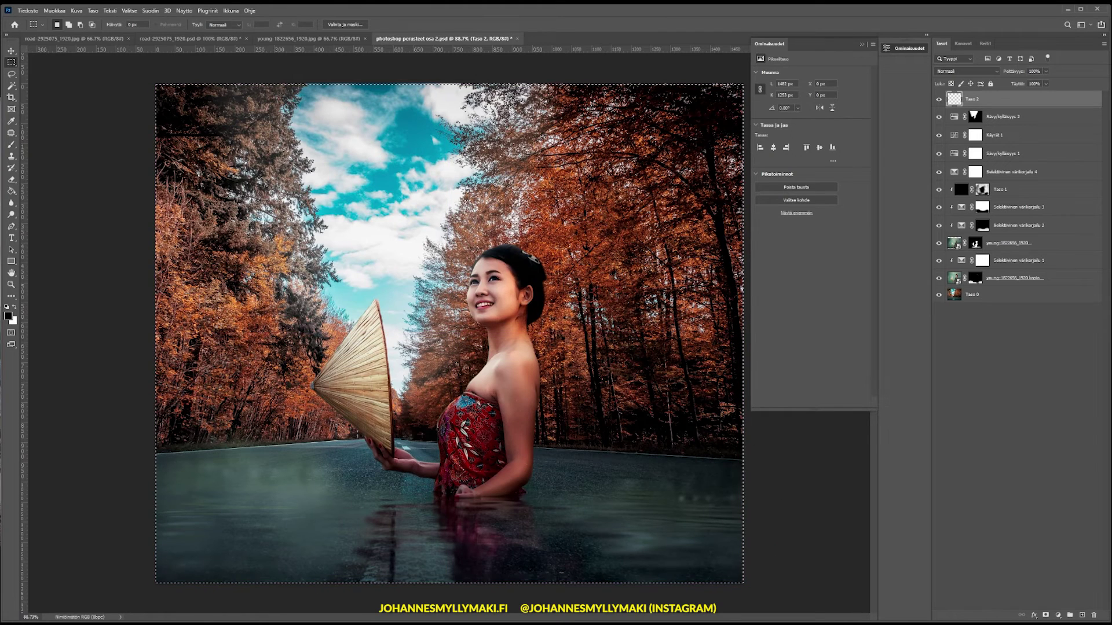
# Fill the selection on Taso 2 with solid black 000000
pyautogui.rightClick(425, 237)
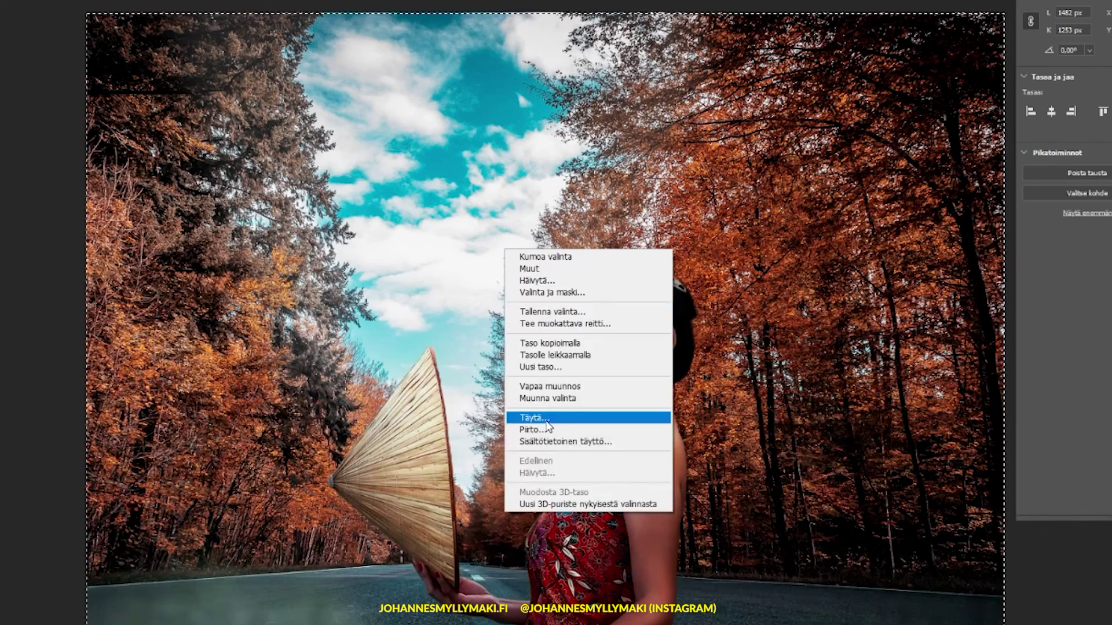
pyautogui.click(546, 418)
pyautogui.click(544, 196)
pyautogui.click(540, 234)
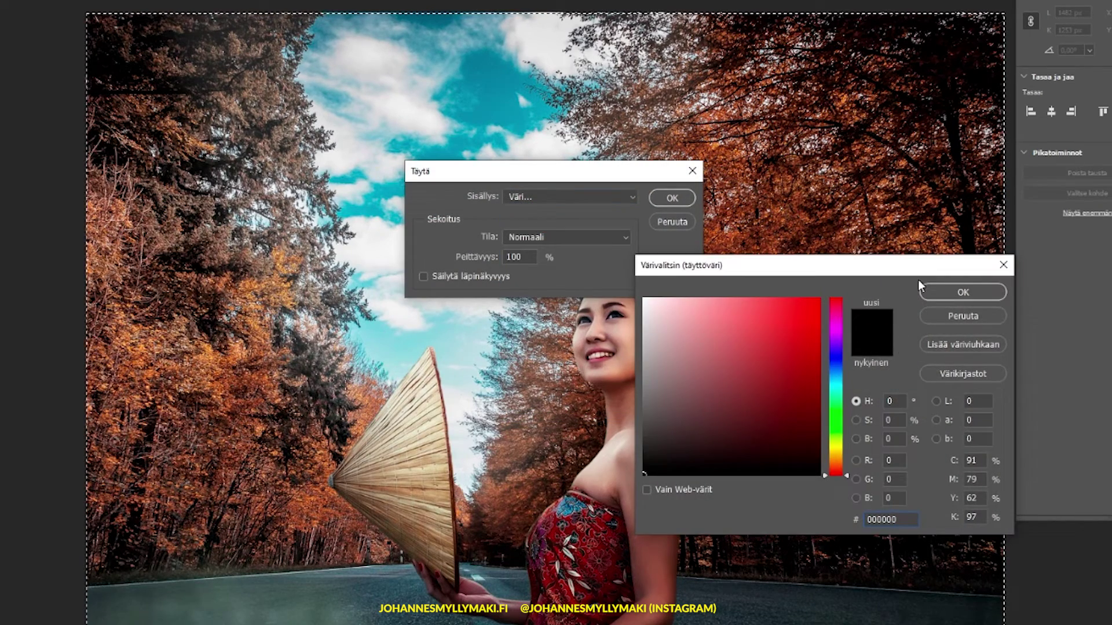
pyautogui.click(941, 292)
pyautogui.click(671, 197)
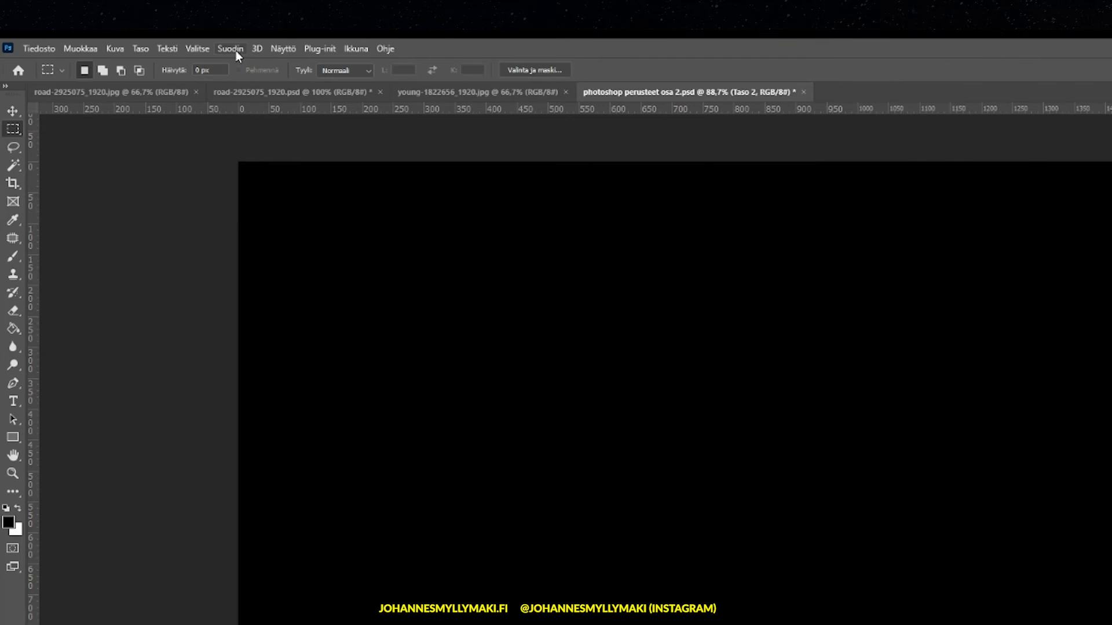
# Start a Linssiheijastus (Lens Flare) filter with its centre toward the upper left
pyautogui.click(235, 50)
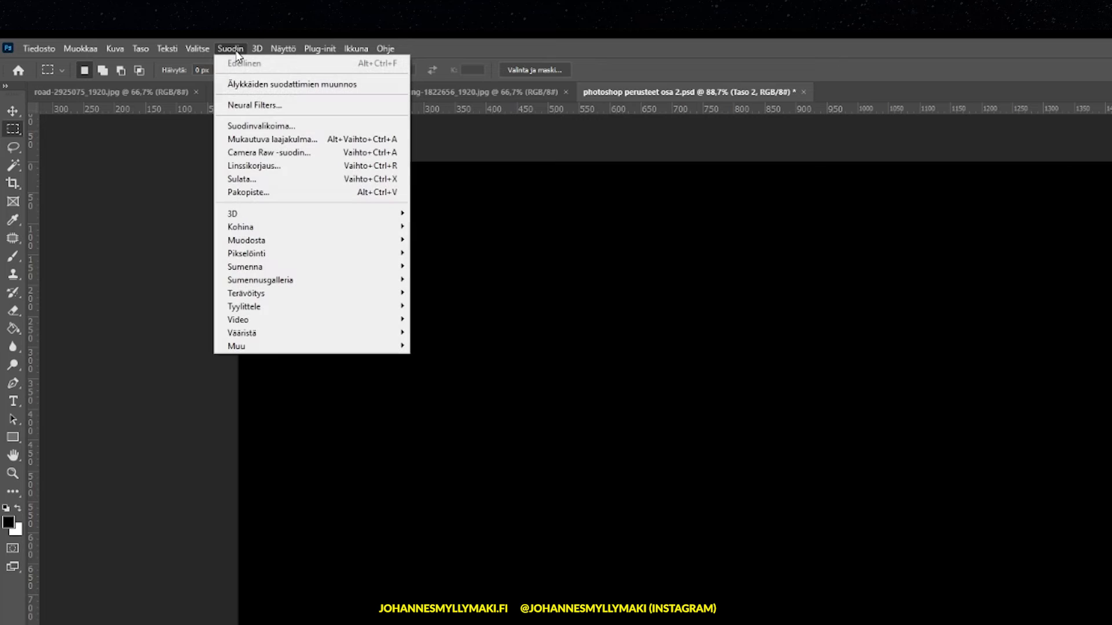
pyautogui.moveTo(261, 239)
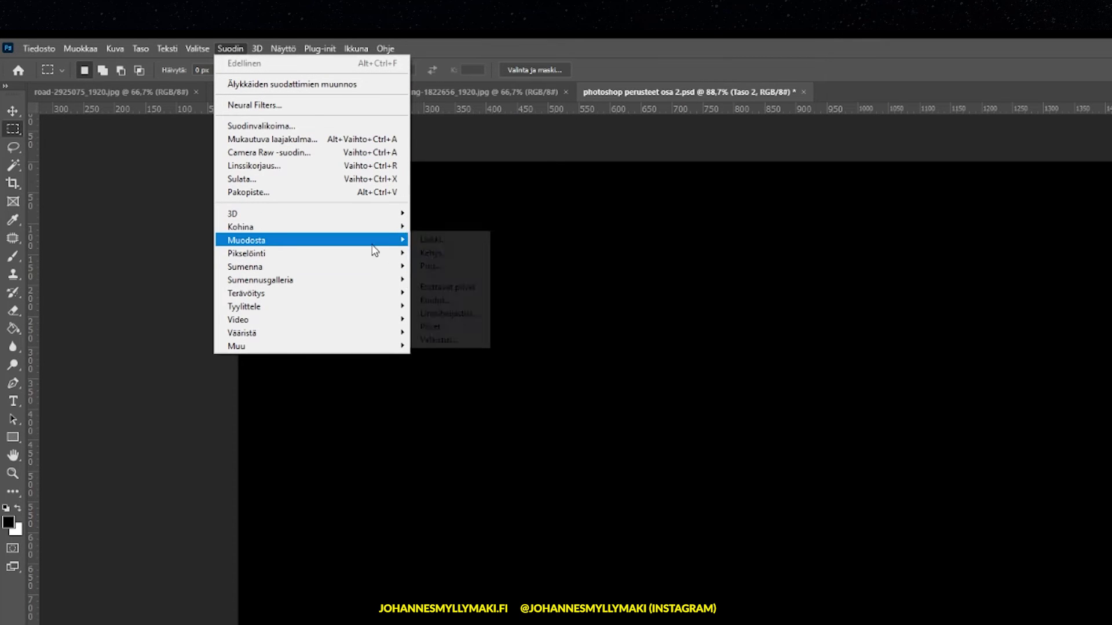
pyautogui.click(450, 314)
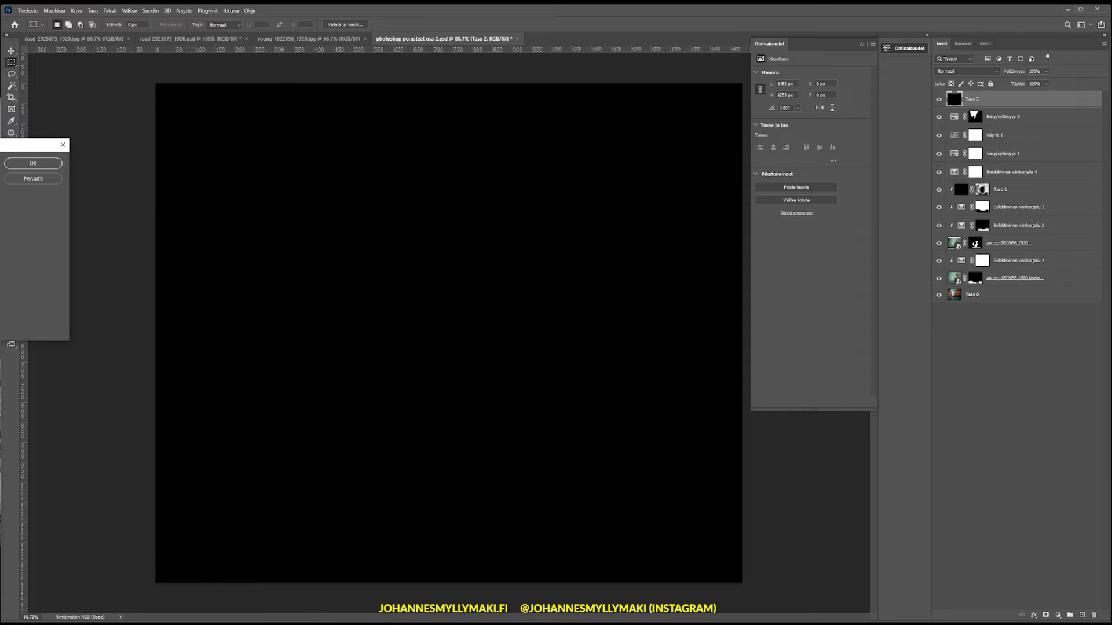
pyautogui.moveTo(356, 181); pyautogui.dragTo(472, 193)
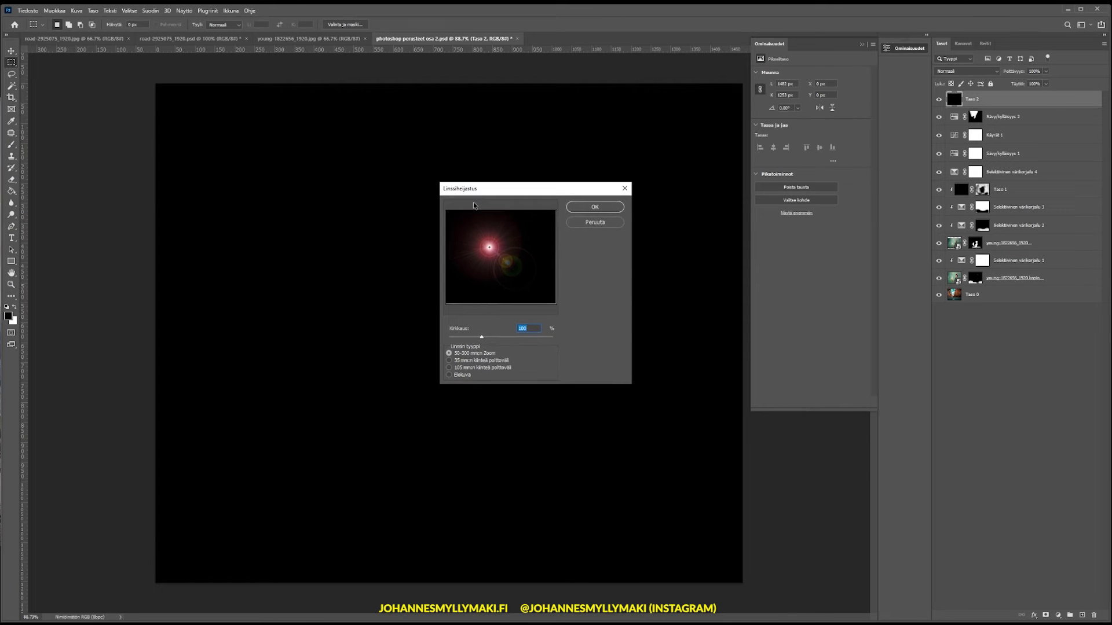
pyautogui.moveTo(491, 254); pyautogui.dragTo(480, 230)
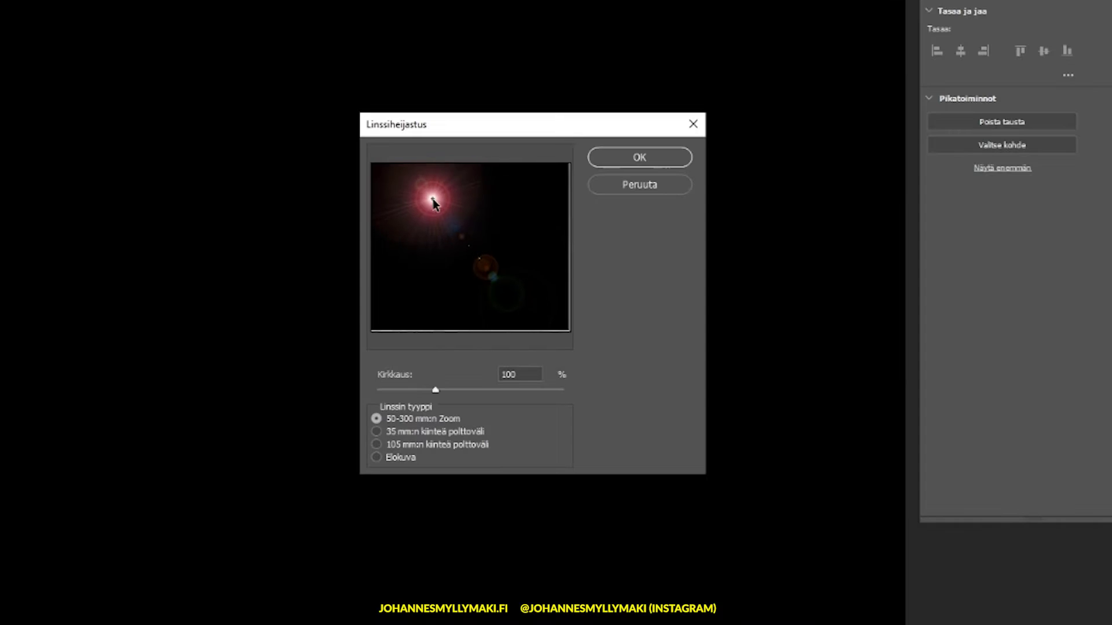
pyautogui.moveTo(433, 199); pyautogui.dragTo(439, 203)
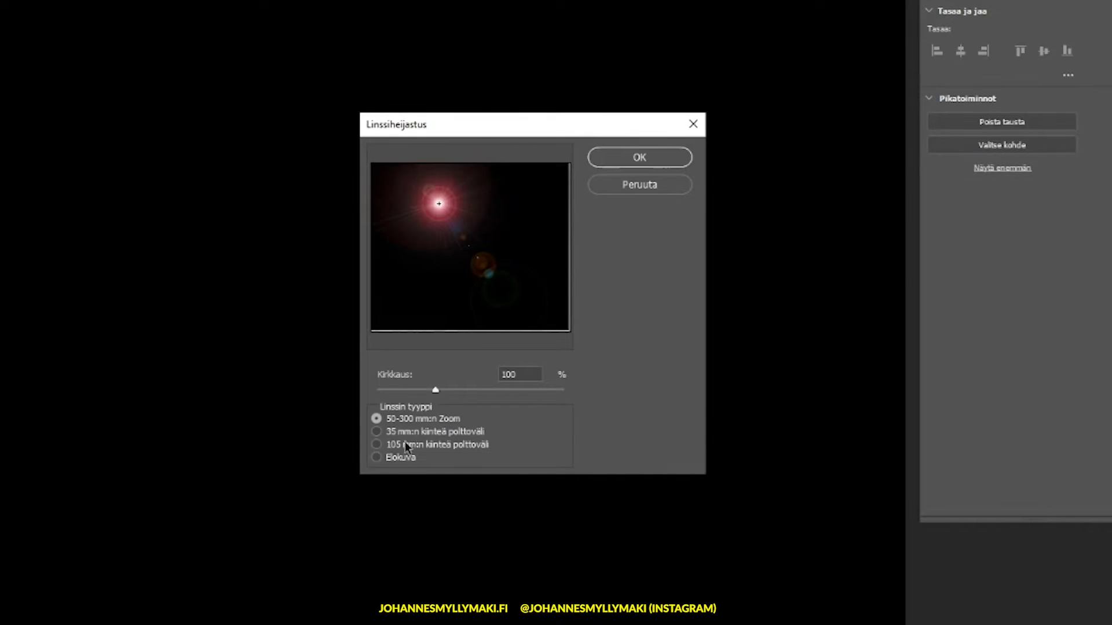
# Settle on the 35 mm prime lens type, fine-tune the flare position, and apply
pyautogui.click(376, 432)
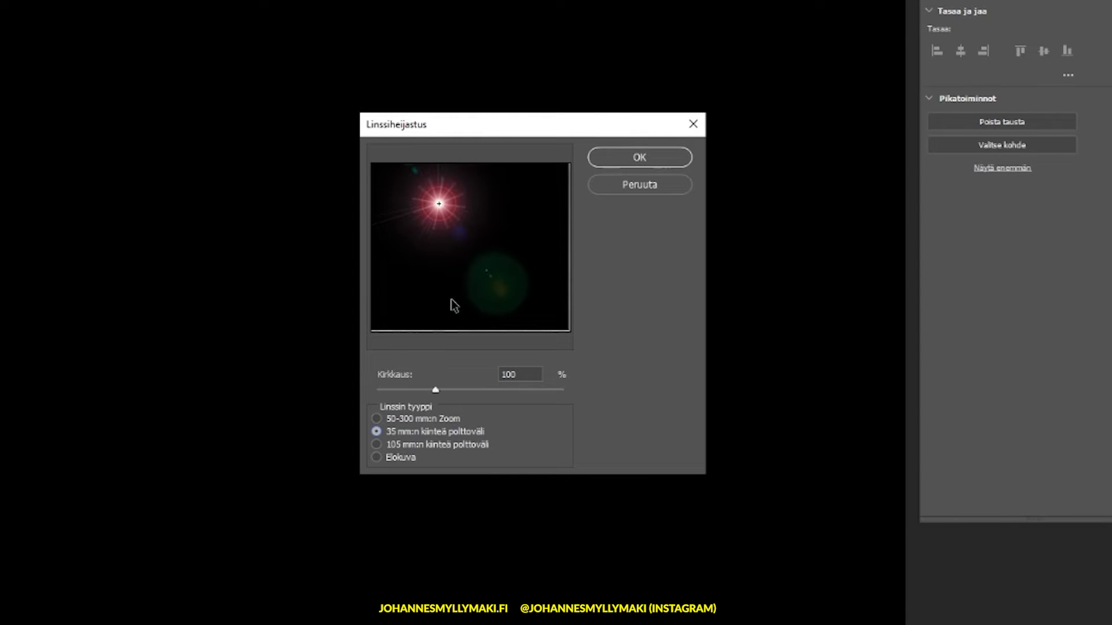
pyautogui.click(376, 445)
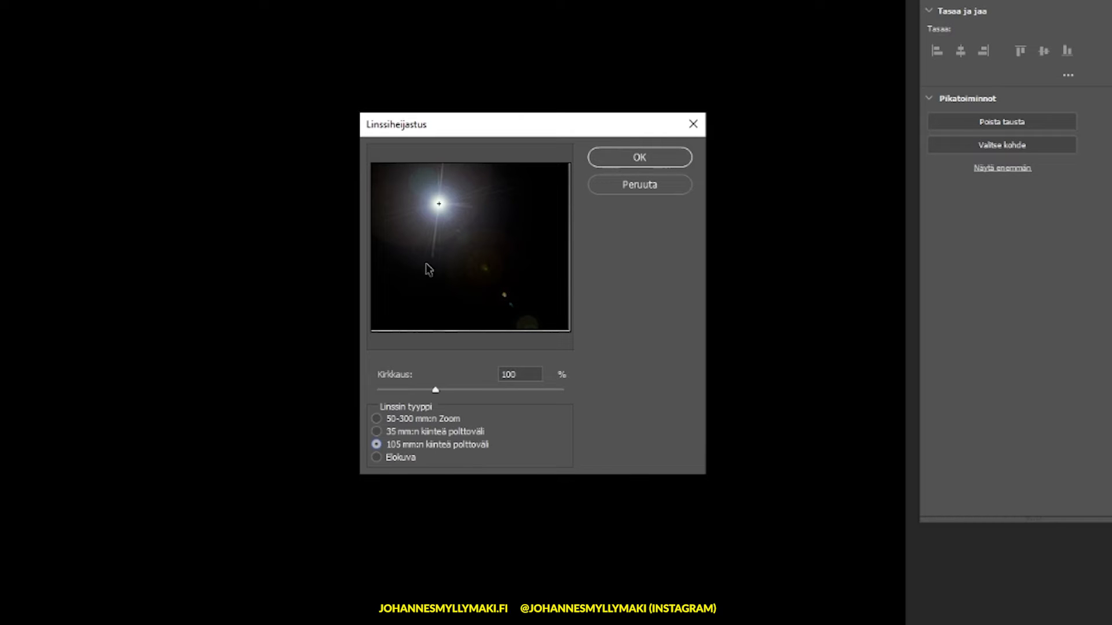
pyautogui.click(377, 456)
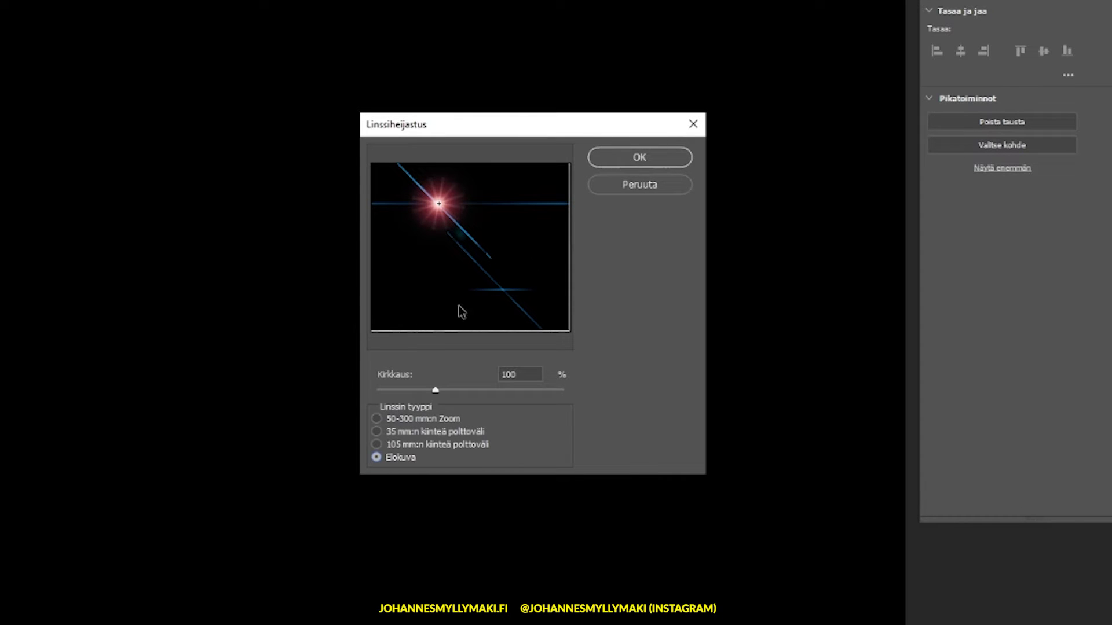
pyautogui.click(377, 431)
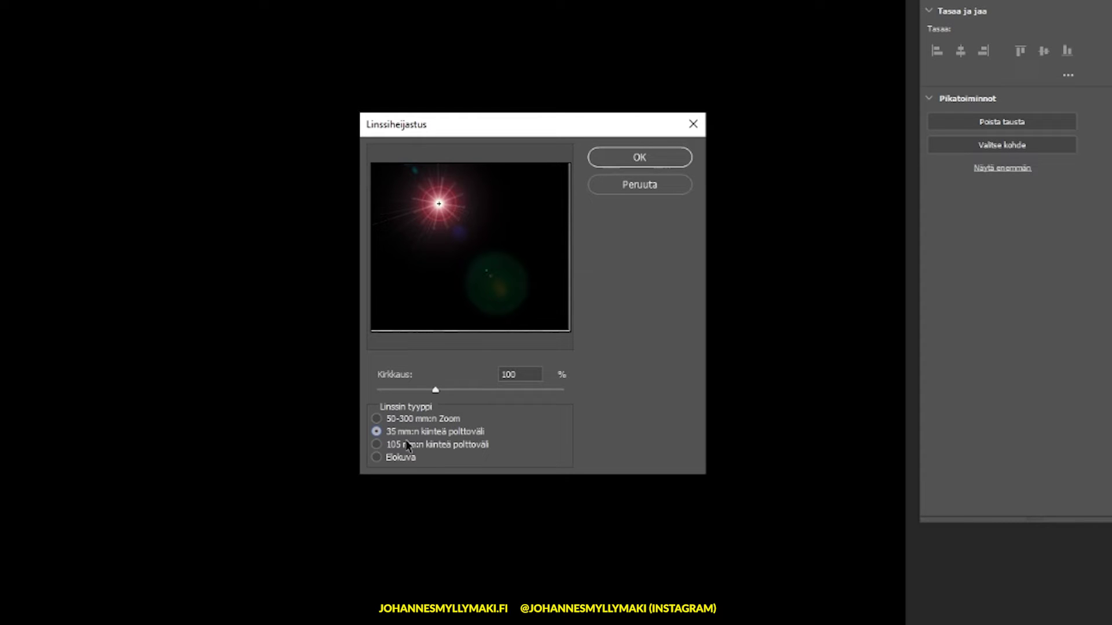
pyautogui.moveTo(505, 127); pyautogui.dragTo(497, 146)
pyautogui.moveTo(439, 228); pyautogui.dragTo(427, 227)
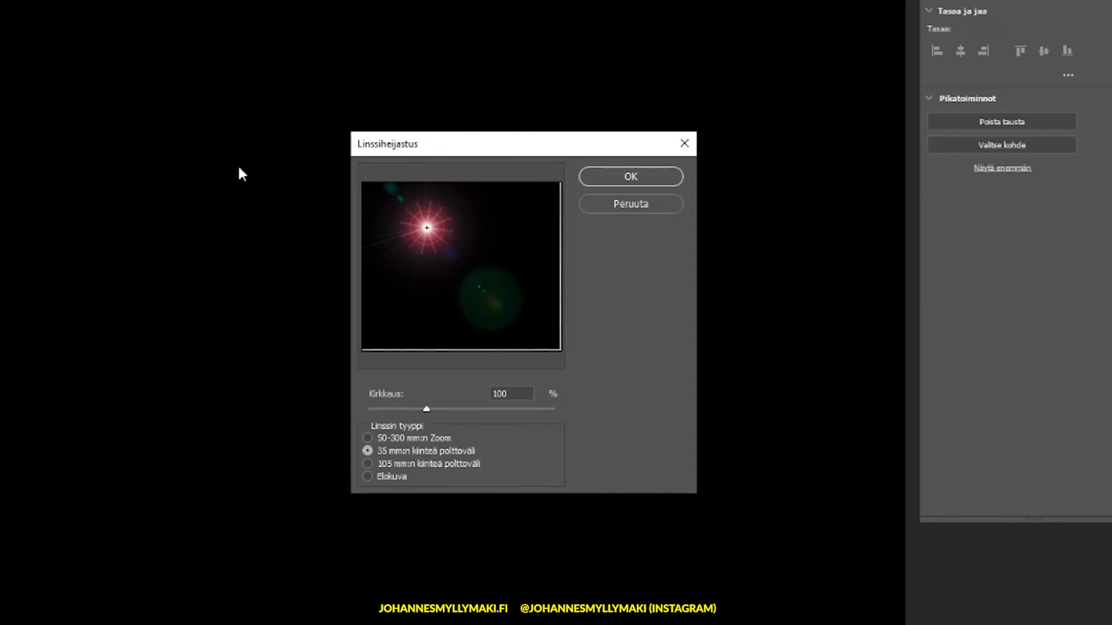
pyautogui.moveTo(429, 229); pyautogui.dragTo(429, 226)
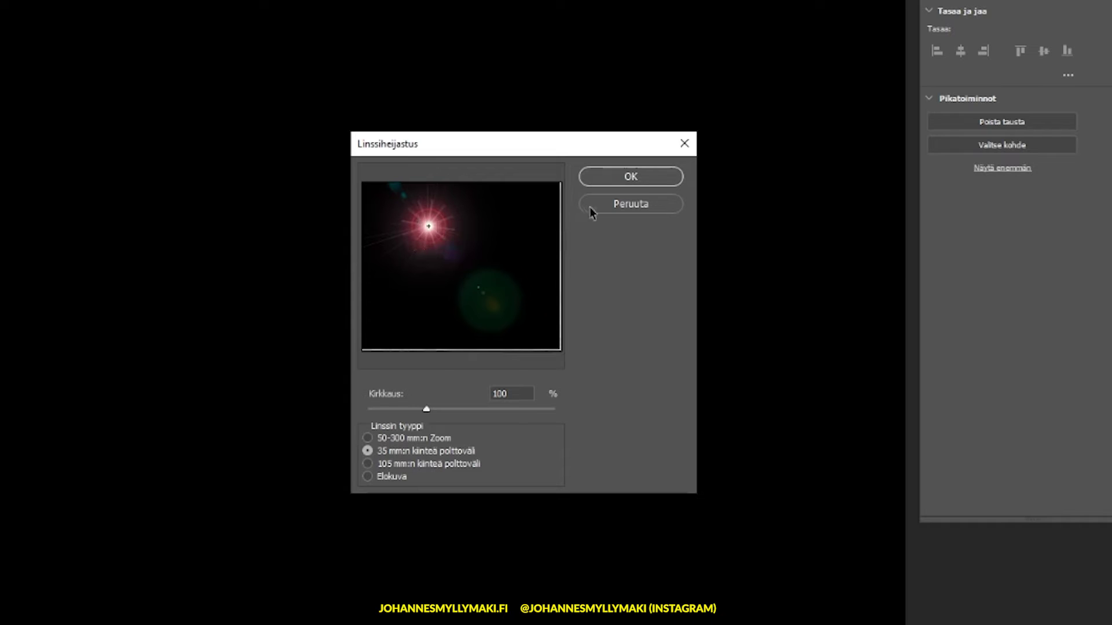
pyautogui.click(626, 183)
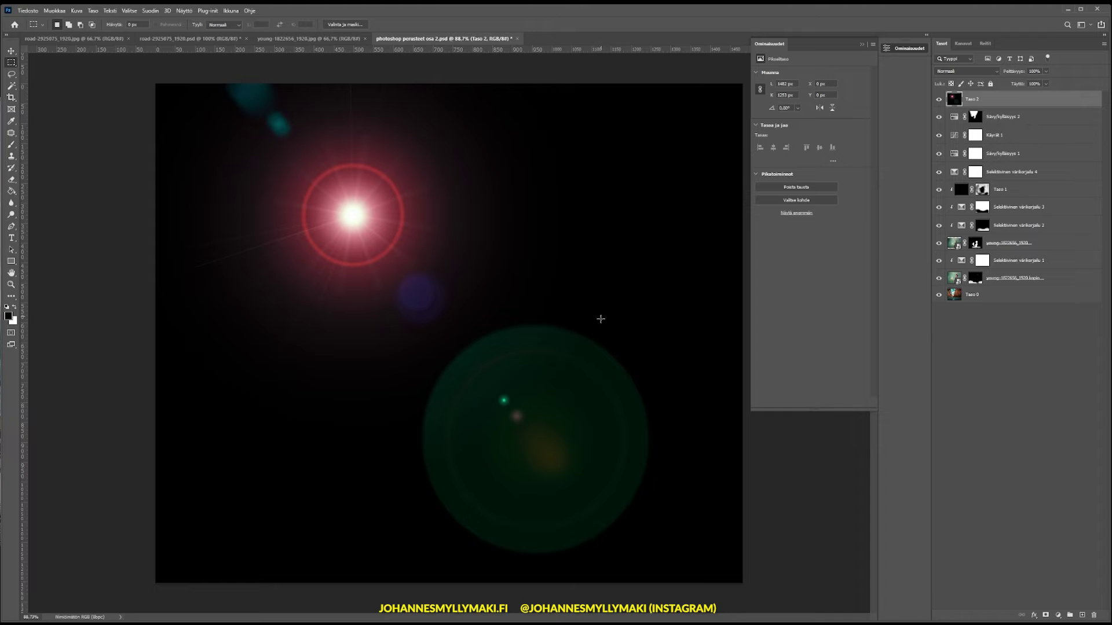
# Set the flare layer Taso 2 to Rasteri (Screen) blend mode
pyautogui.click(999, 357)
pyautogui.click(996, 102)
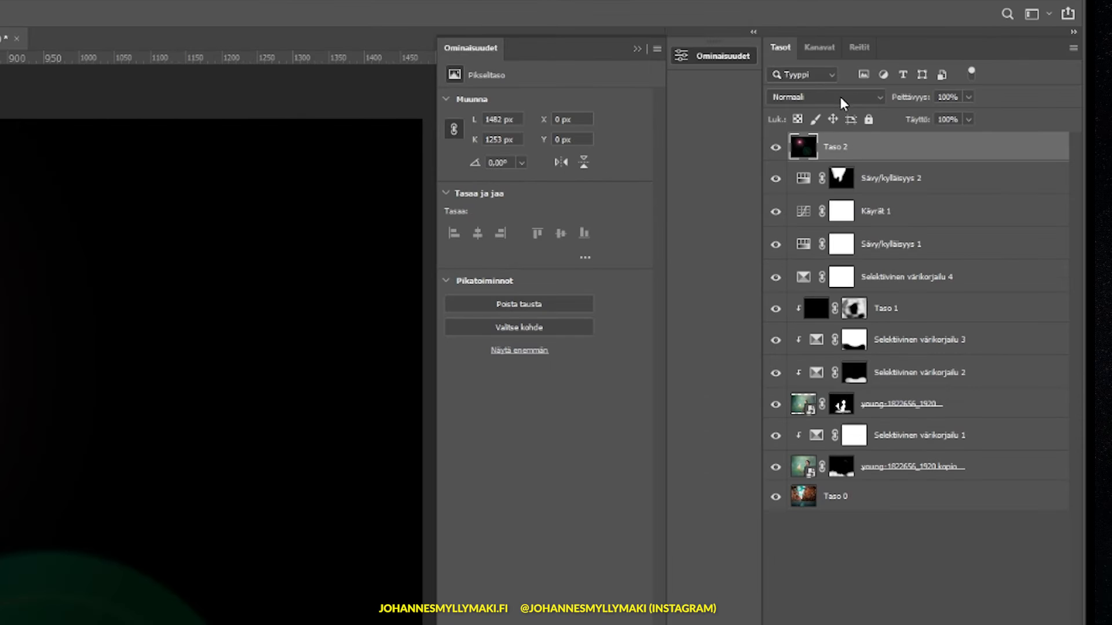
pyautogui.click(840, 96)
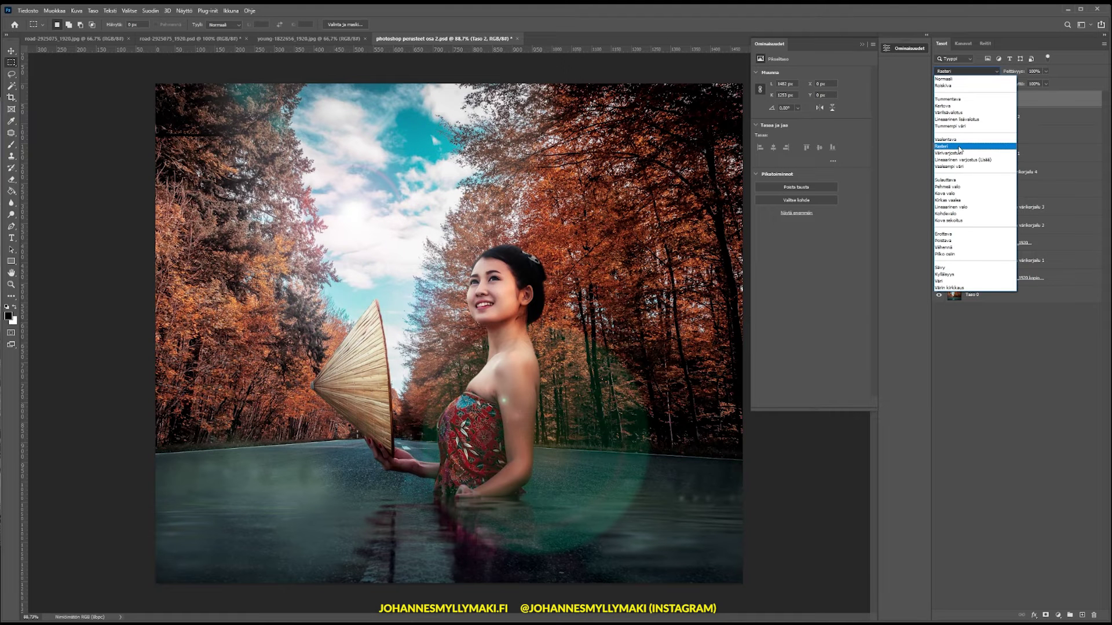
pyautogui.click(959, 147)
pyautogui.click(997, 117)
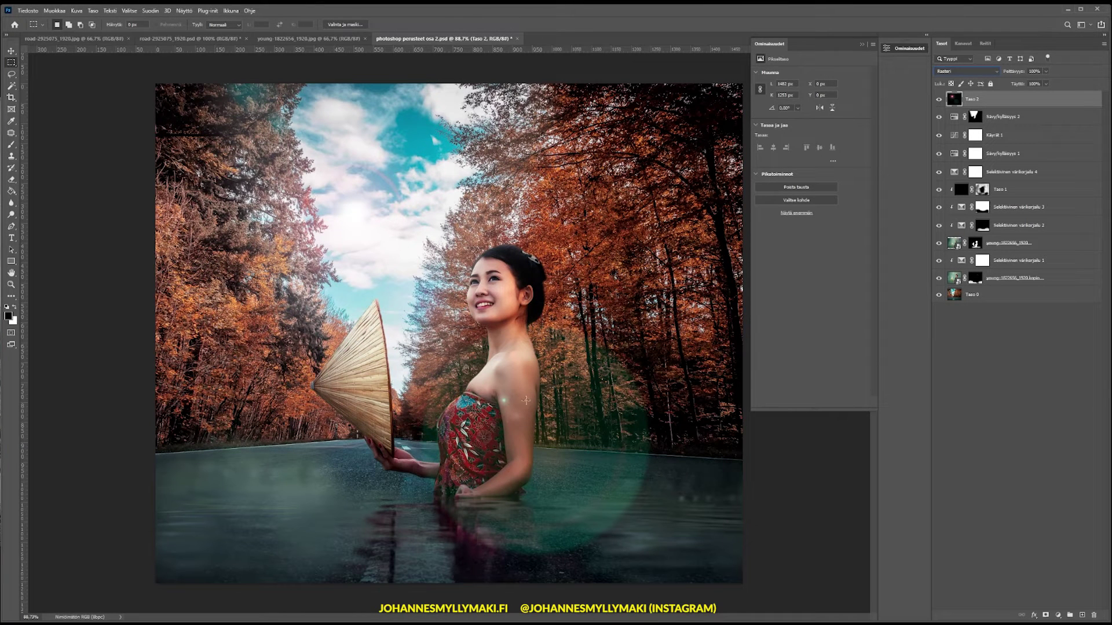
# Move the flare glow up and left and lower Taso 2's opacity to about 75%
pyautogui.click(997, 116)
pyautogui.click(1003, 101)
pyautogui.click(12, 55)
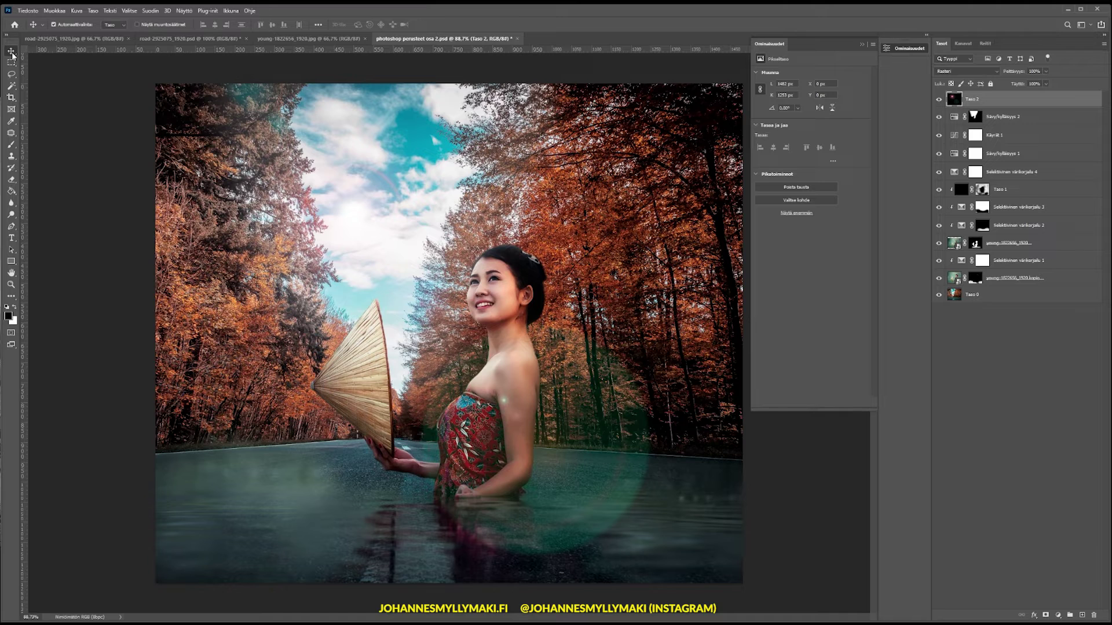
pyautogui.moveTo(397, 250)
pyautogui.mouseDown()
pyautogui.moveTo(385, 222)
pyautogui.moveTo(399, 210)
pyautogui.moveTo(410, 217)
pyautogui.moveTo(362, 191)
pyautogui.moveTo(373, 210)
pyautogui.mouseUp()
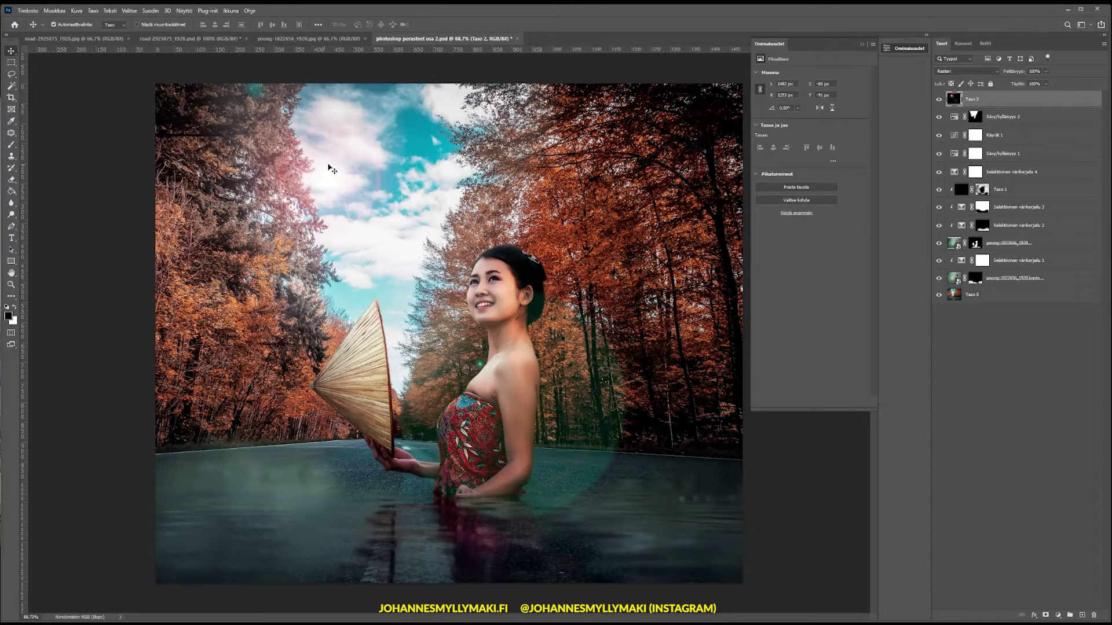
pyautogui.moveTo(1046, 70); pyautogui.dragTo(1023, 84)
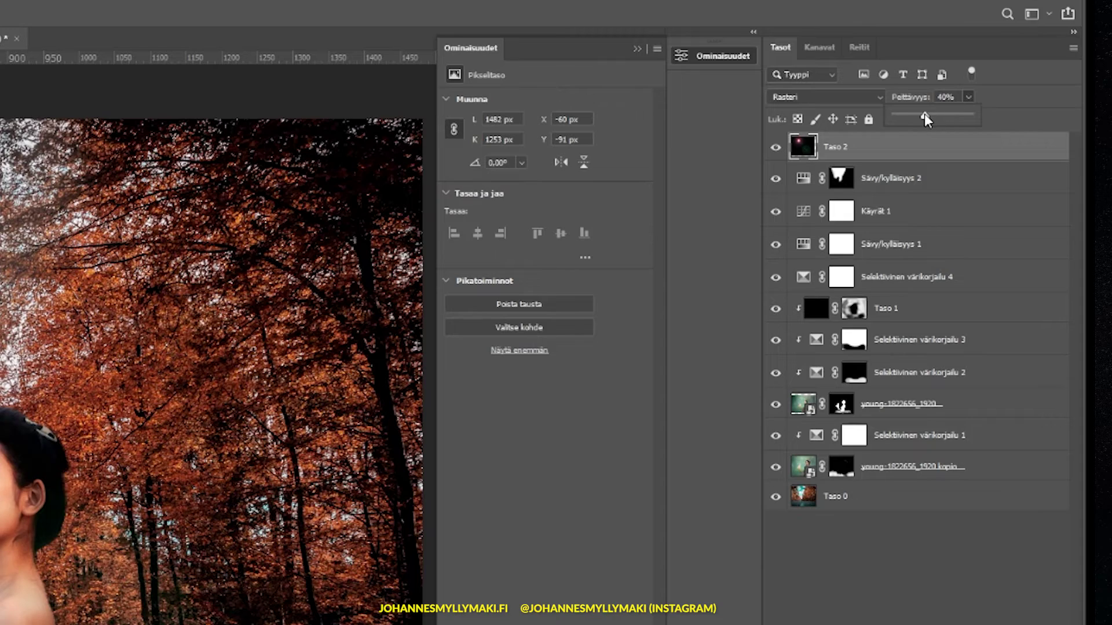
pyautogui.moveTo(934, 118)
pyautogui.mouseDown()
pyautogui.moveTo(1049, 82)
pyautogui.moveTo(1033, 83)
pyautogui.mouseUp()
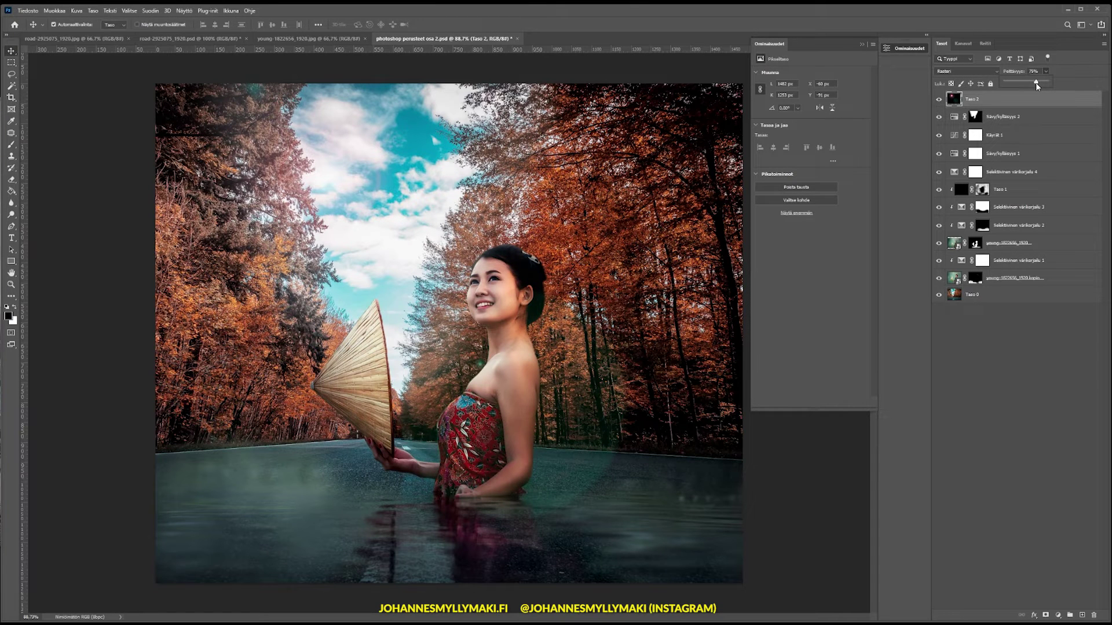
# Toggle Taso 2's visibility to compare the image with and without the flare
pyautogui.click(1027, 344)
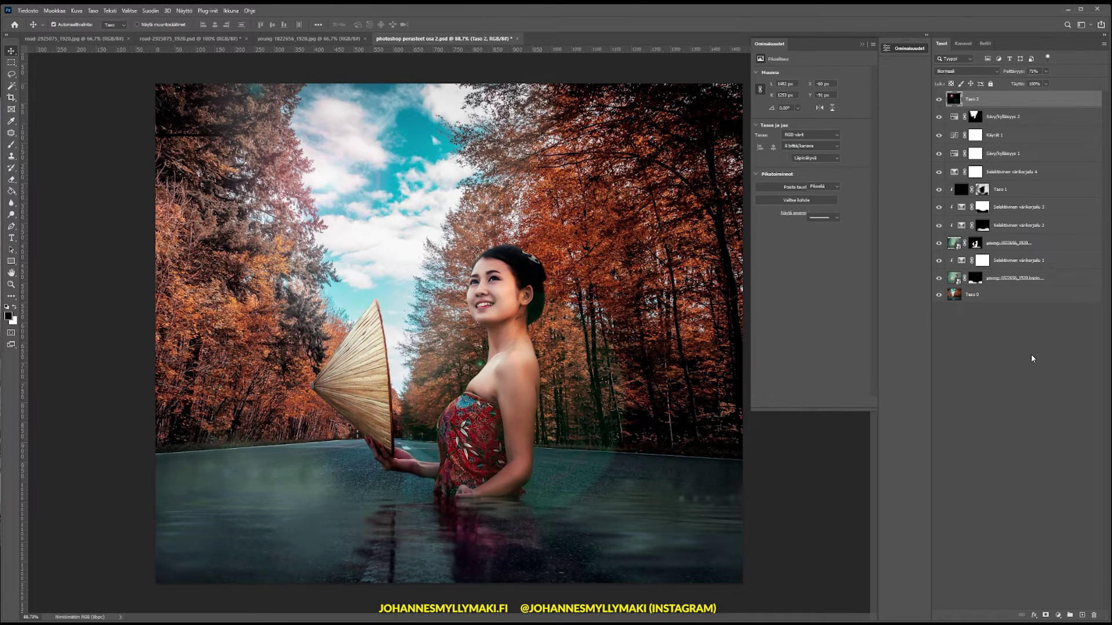
pyautogui.click(939, 100)
pyautogui.click(939, 100)
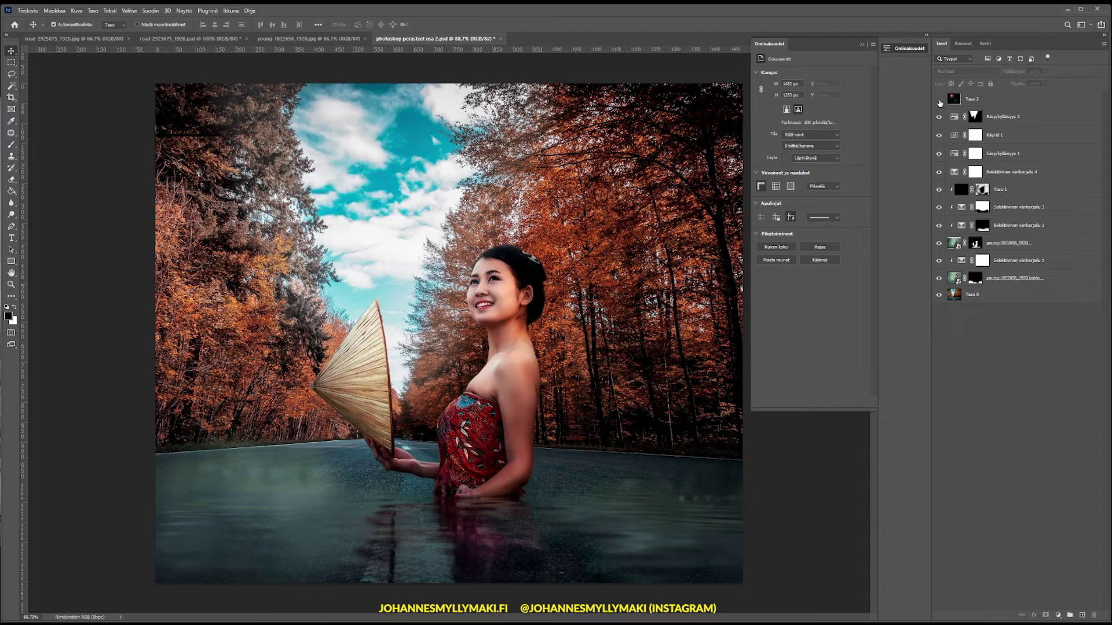
pyautogui.click(939, 102)
pyautogui.click(940, 101)
pyautogui.click(939, 101)
pyautogui.click(939, 102)
pyautogui.click(939, 102)
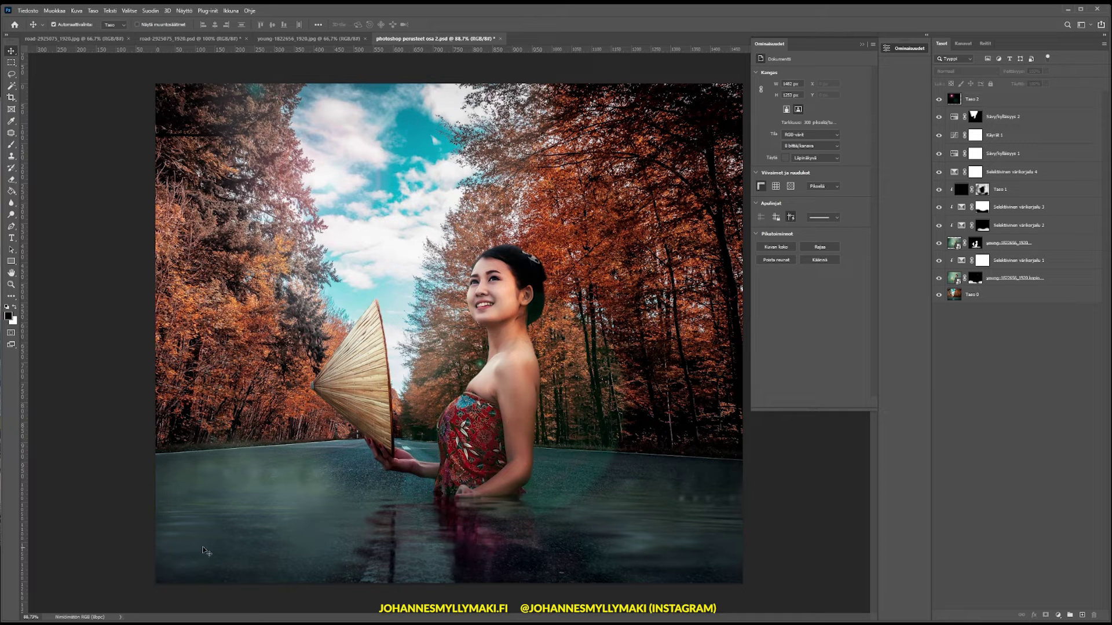
# Close the Properties panel and add a new empty layer above Taso 2
pyautogui.click(862, 44)
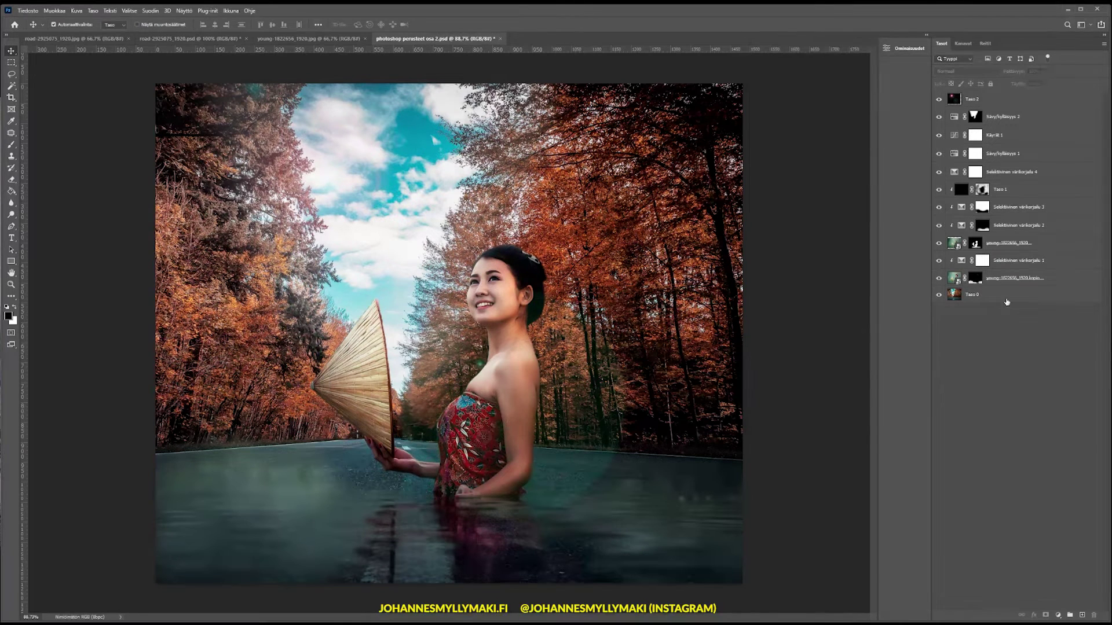
pyautogui.click(994, 100)
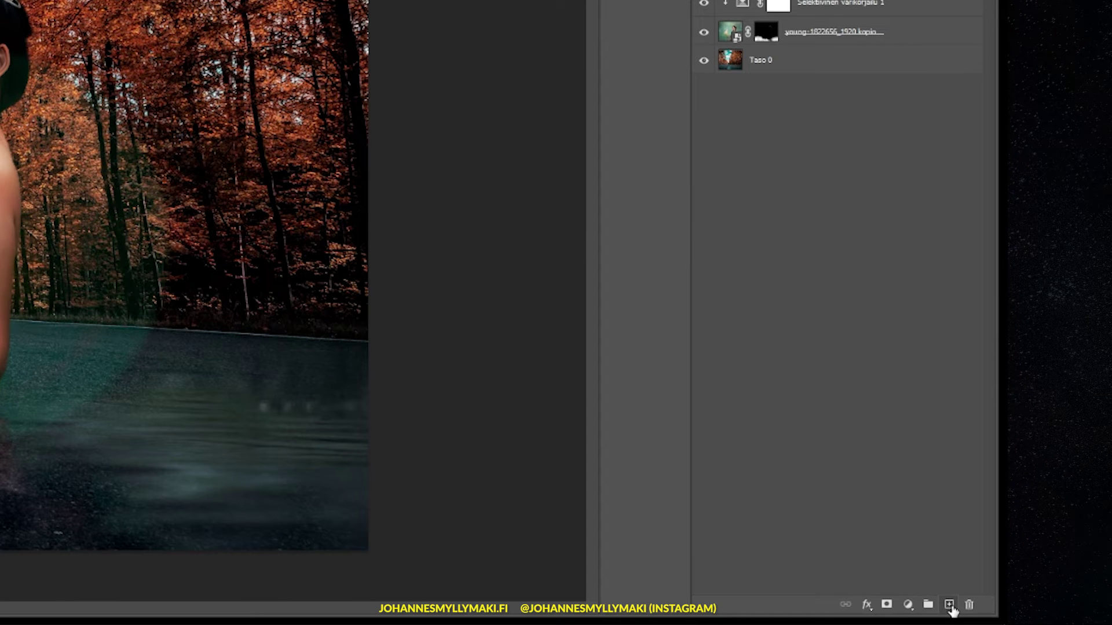
pyautogui.click(950, 606)
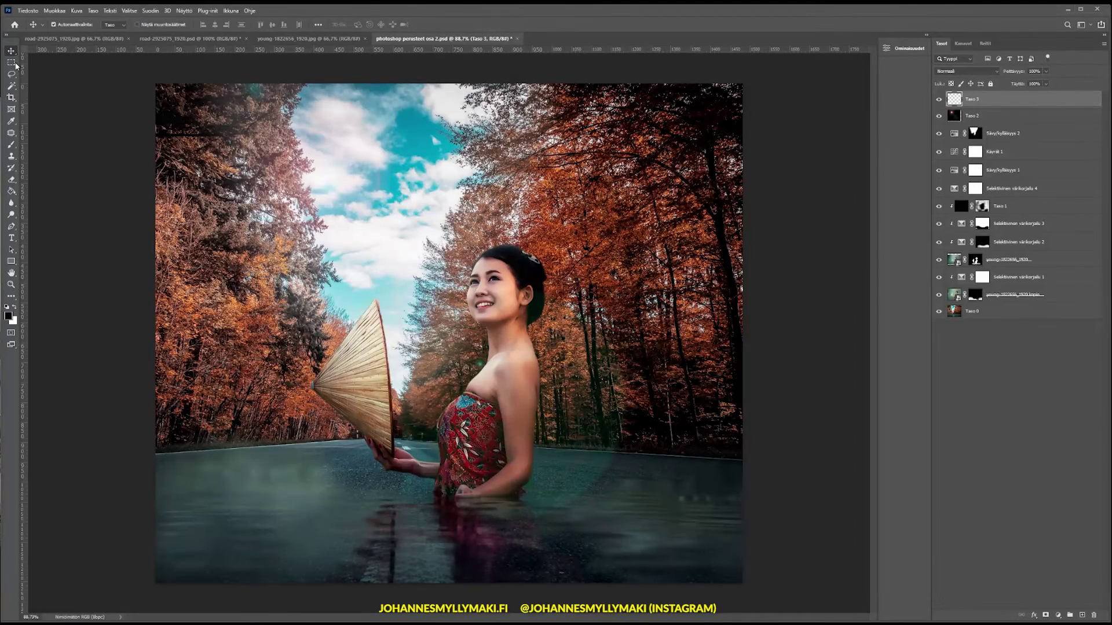
# Select the whole canvas, fill Taso 3 with black, then deselect with Ctrl+D
pyautogui.click(12, 62)
pyautogui.moveTo(143, 70); pyautogui.dragTo(793, 609)
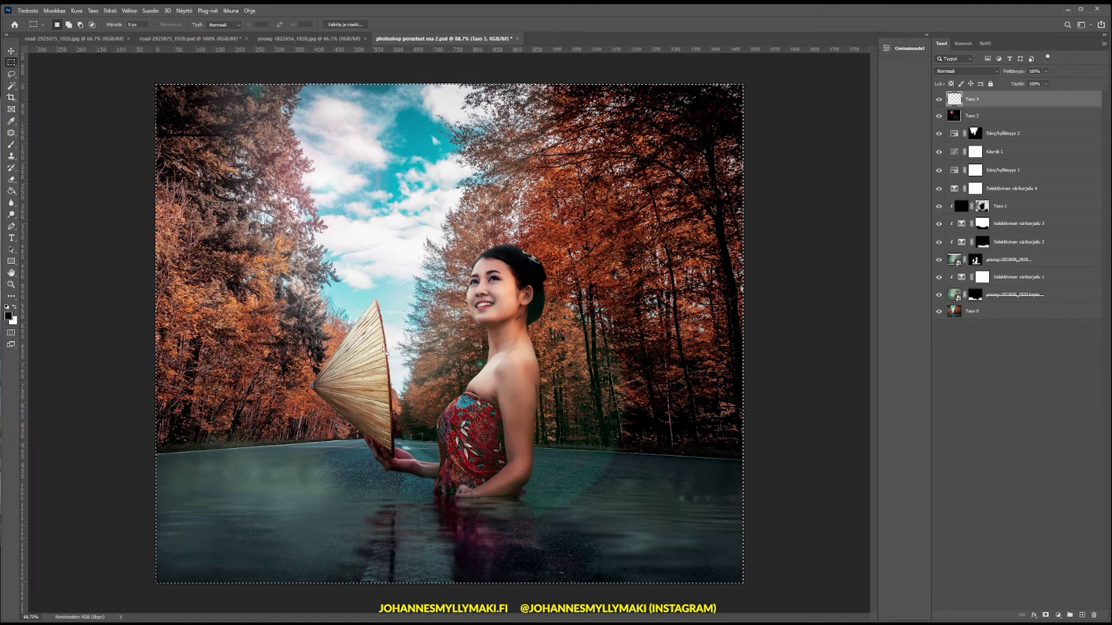
pyautogui.rightClick(452, 230)
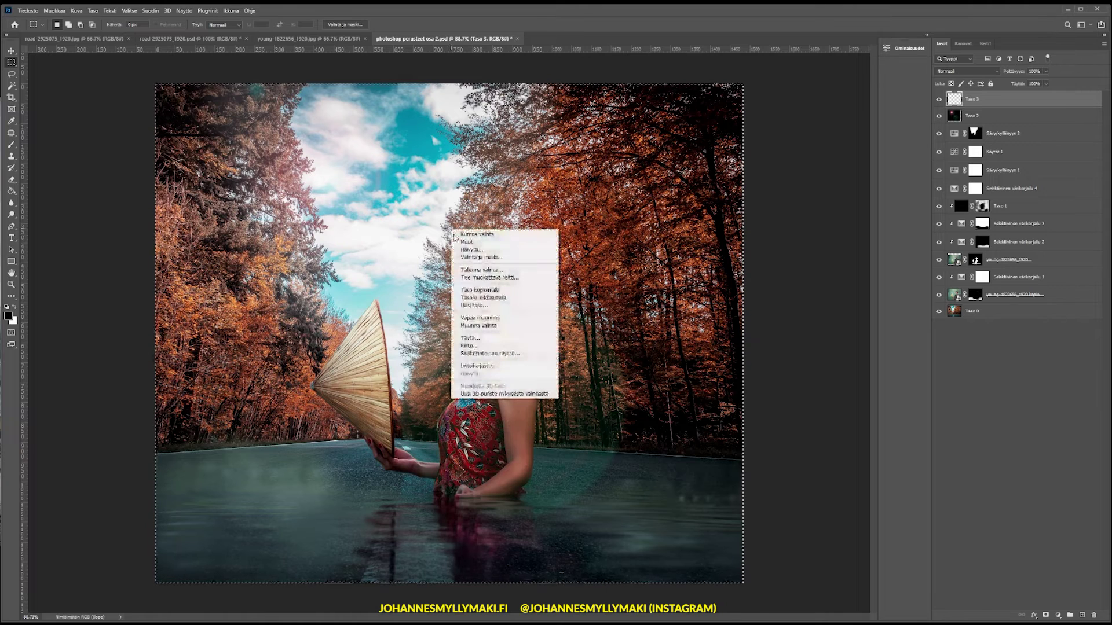
pyautogui.click(470, 339)
pyautogui.click(465, 203)
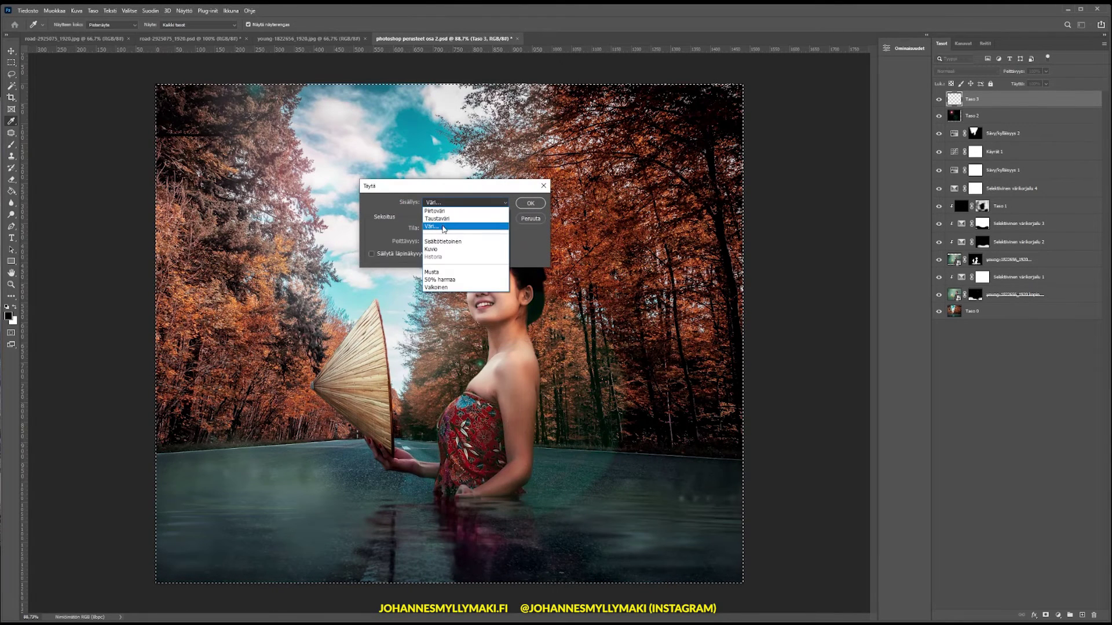
pyautogui.click(444, 227)
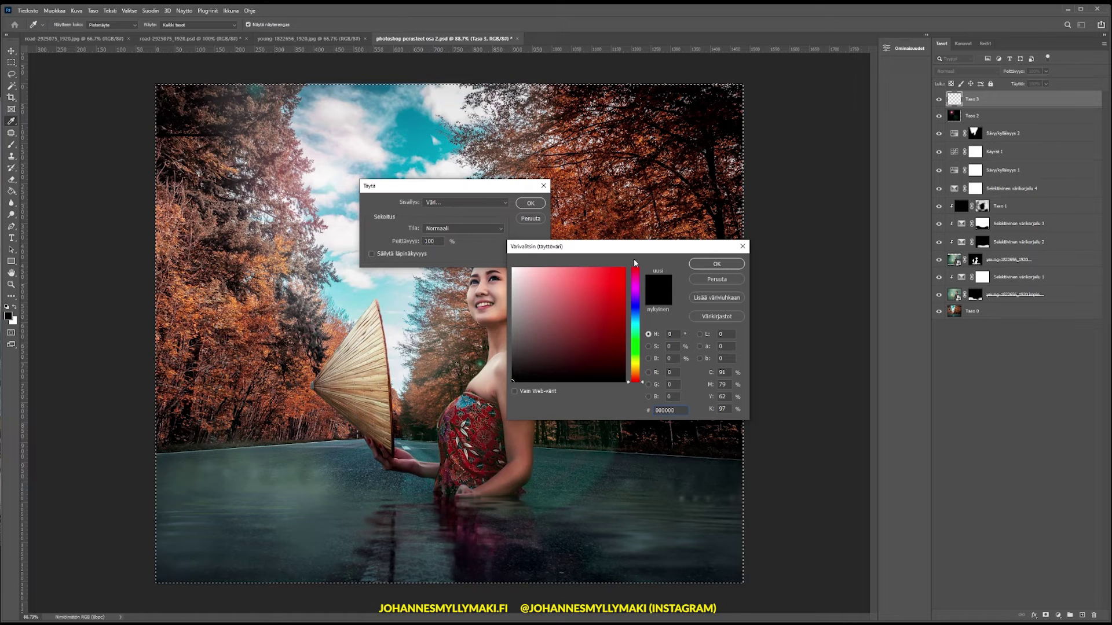
pyautogui.click(704, 263)
pyautogui.click(530, 204)
pyautogui.press('m')
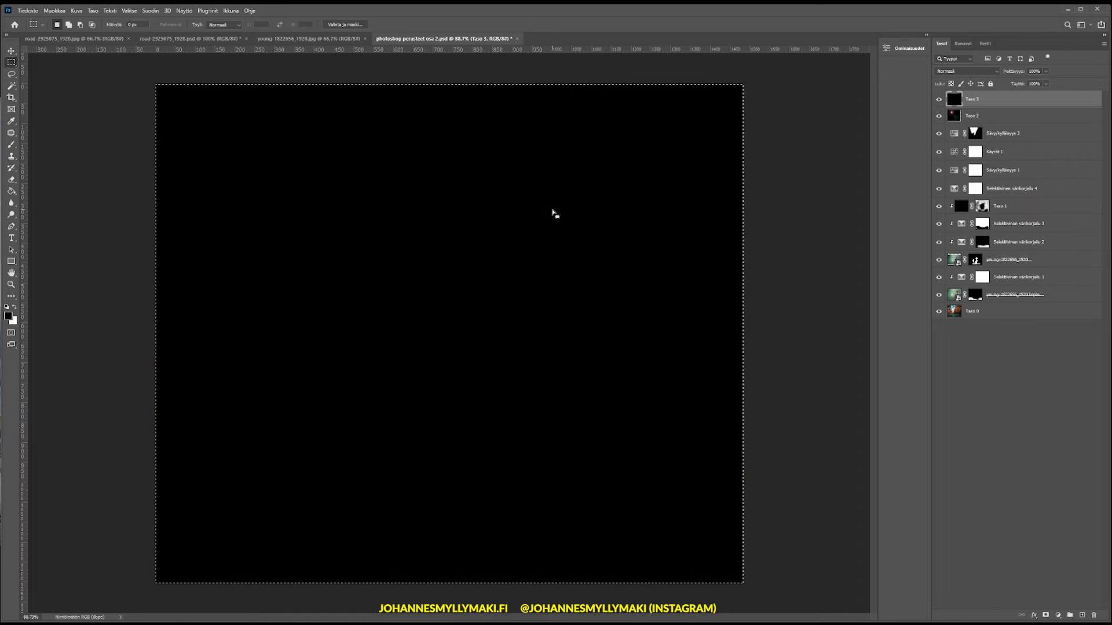
pyautogui.hotkey('ctrl', 'd')
pyautogui.click(988, 116)
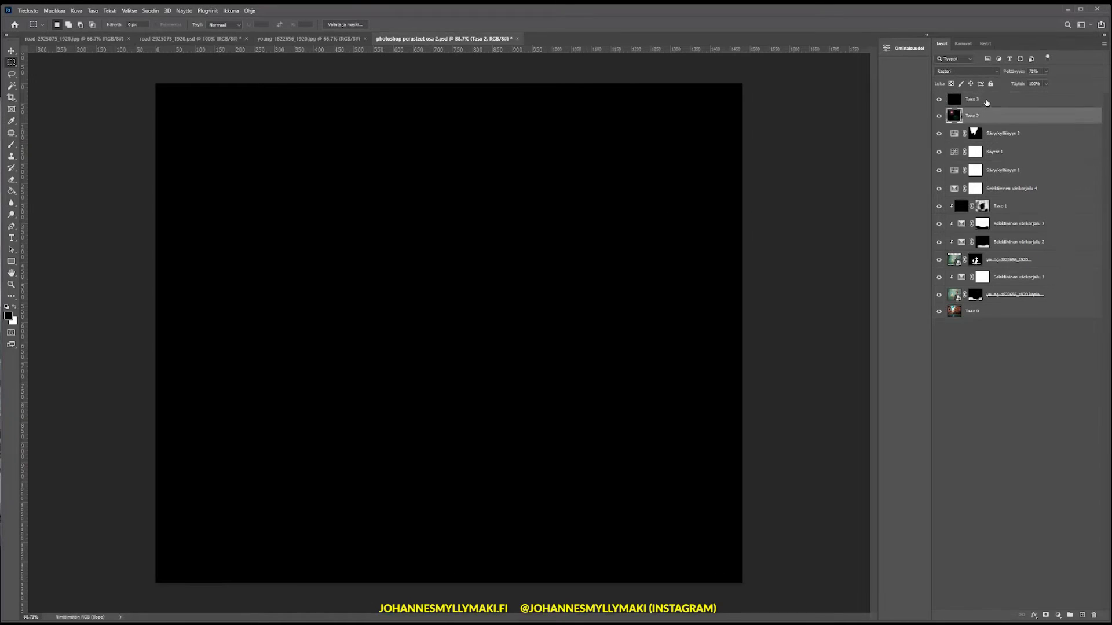
# Mask Taso 3, set a 1457 px soft brush, and paint the mask centre
pyautogui.click(987, 101)
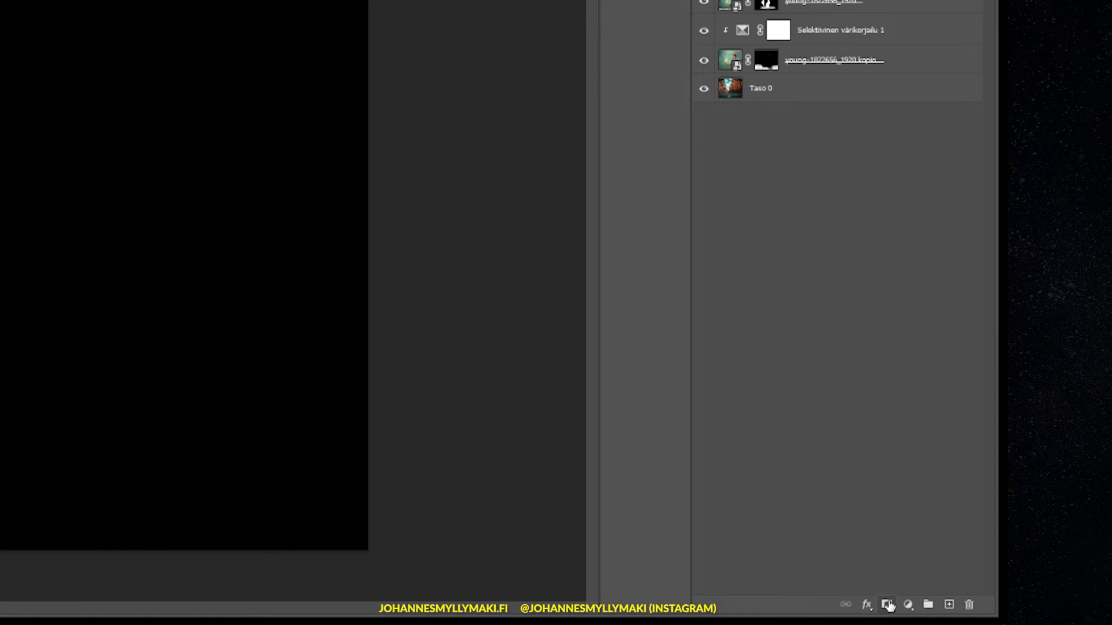
pyautogui.click(888, 605)
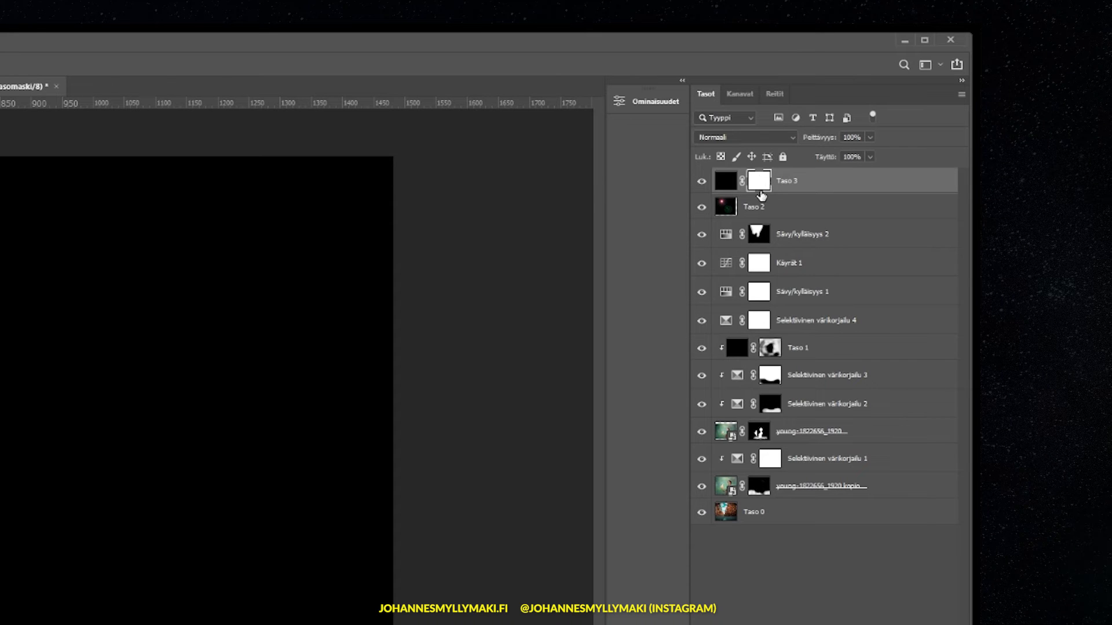
pyautogui.click(11, 144)
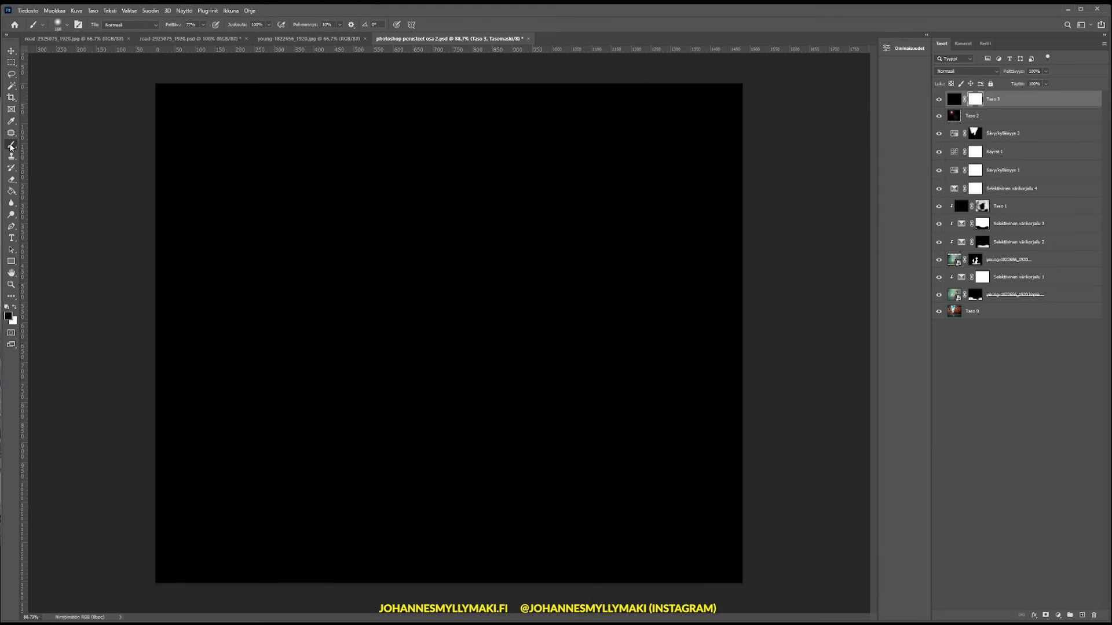
pyautogui.click(65, 27)
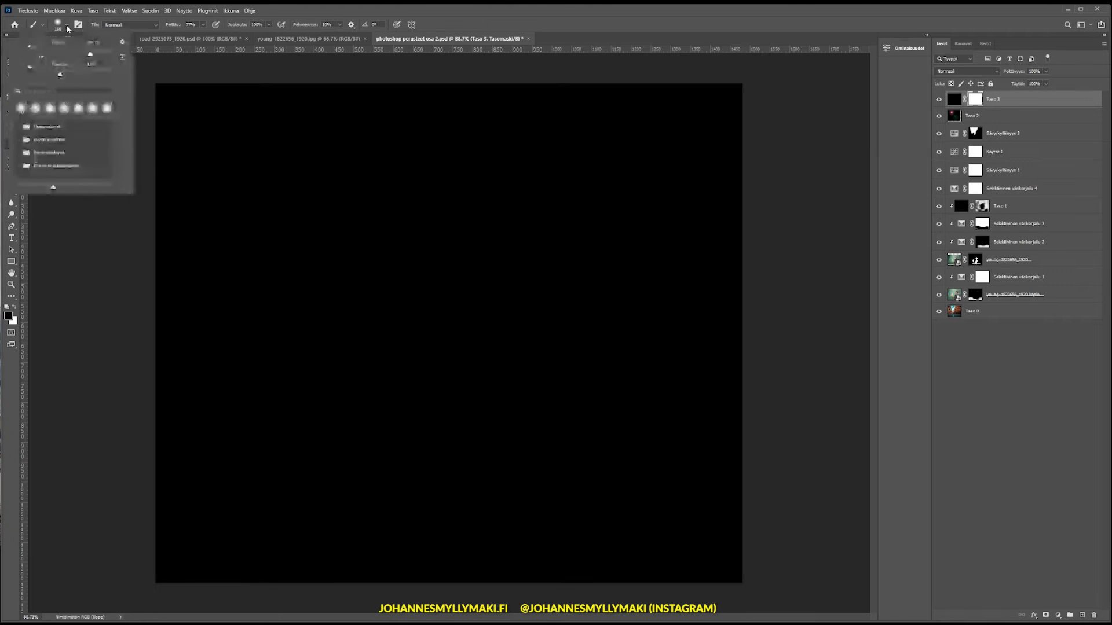
pyautogui.moveTo(103, 56); pyautogui.dragTo(105, 55)
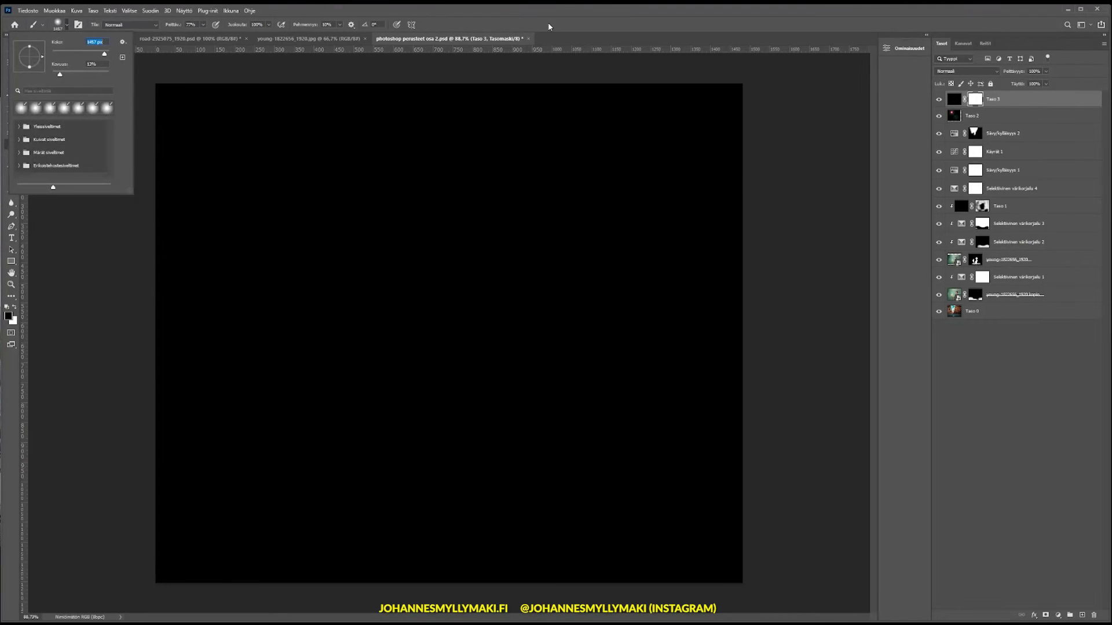
pyautogui.press('Return')
pyautogui.click(455, 310)
# Reveal more photo through Taso 3's mask, shrink the brush to 338 px, and lower its opacity
pyautogui.click(441, 341)
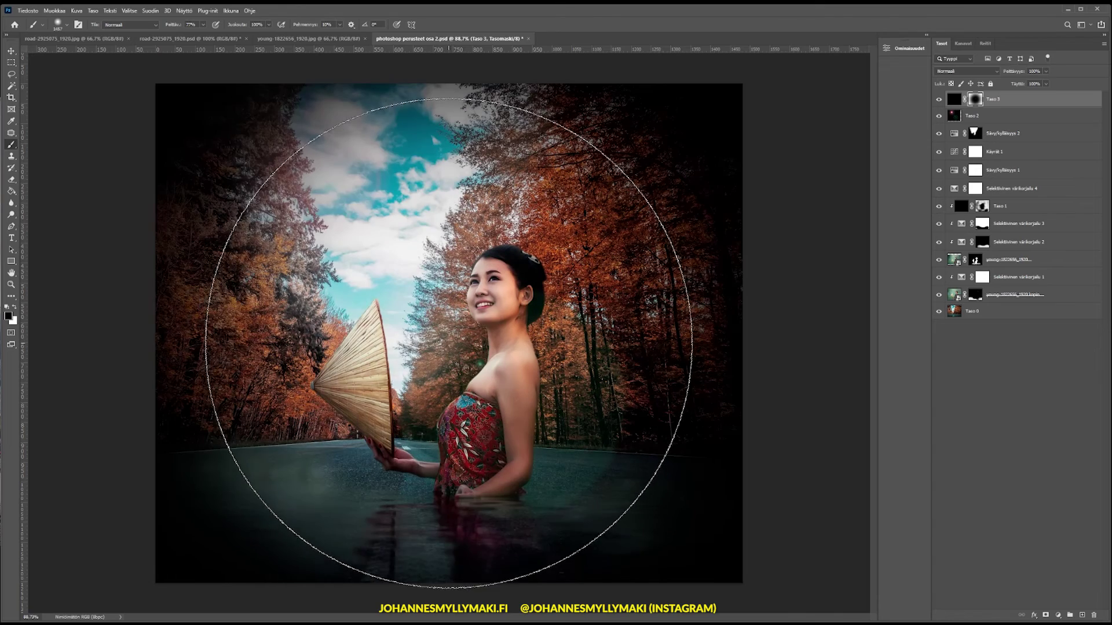
pyautogui.click(451, 339)
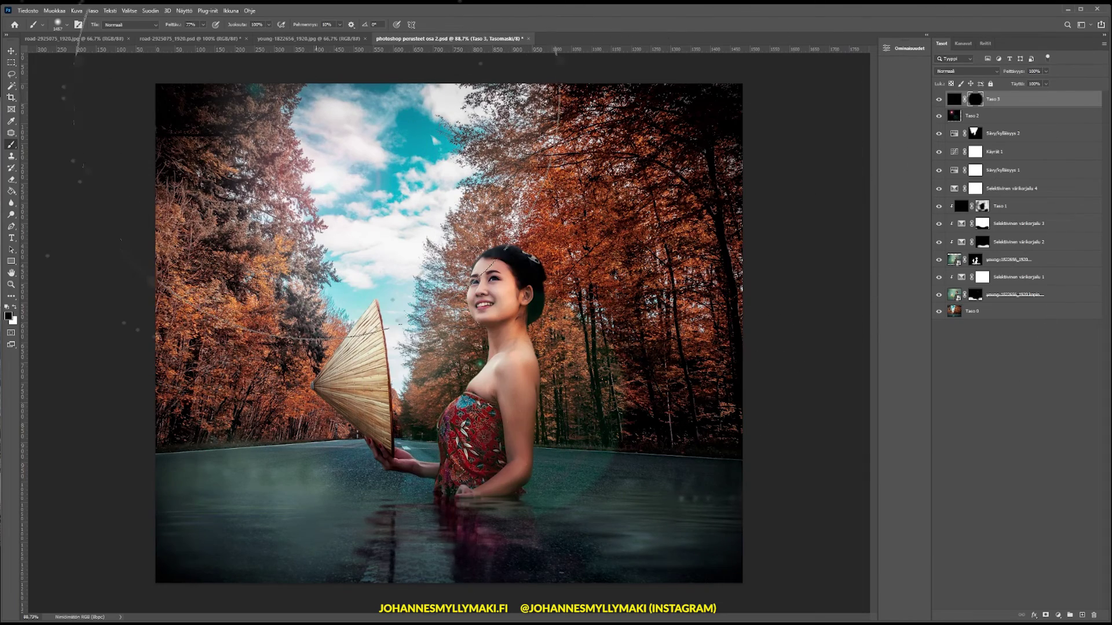
pyautogui.click(69, 25)
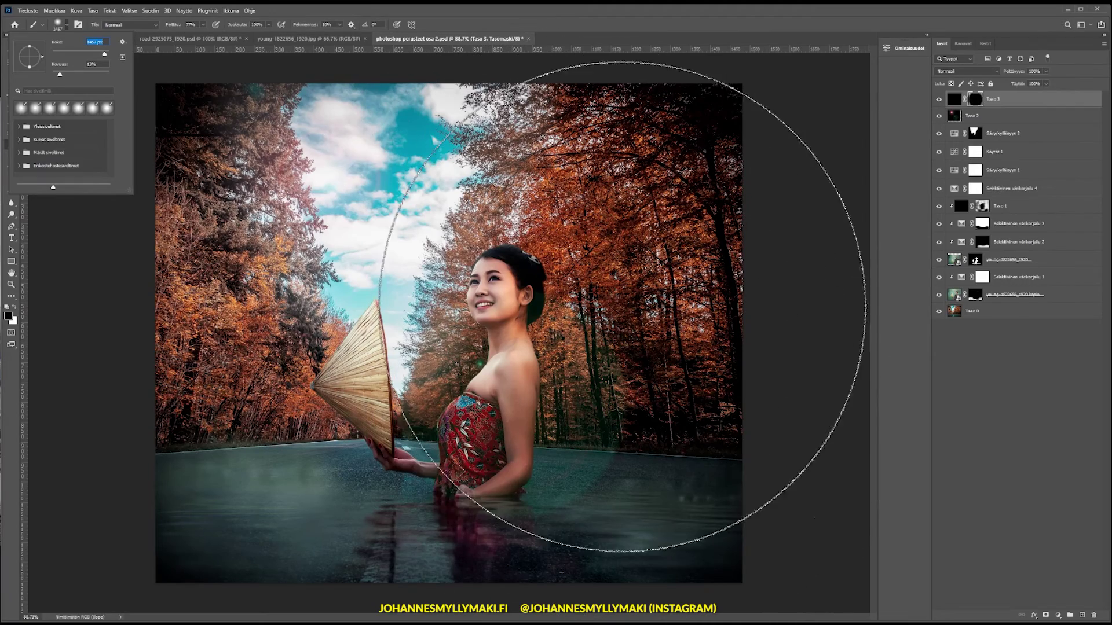
pyautogui.moveTo(104, 57); pyautogui.dragTo(97, 57)
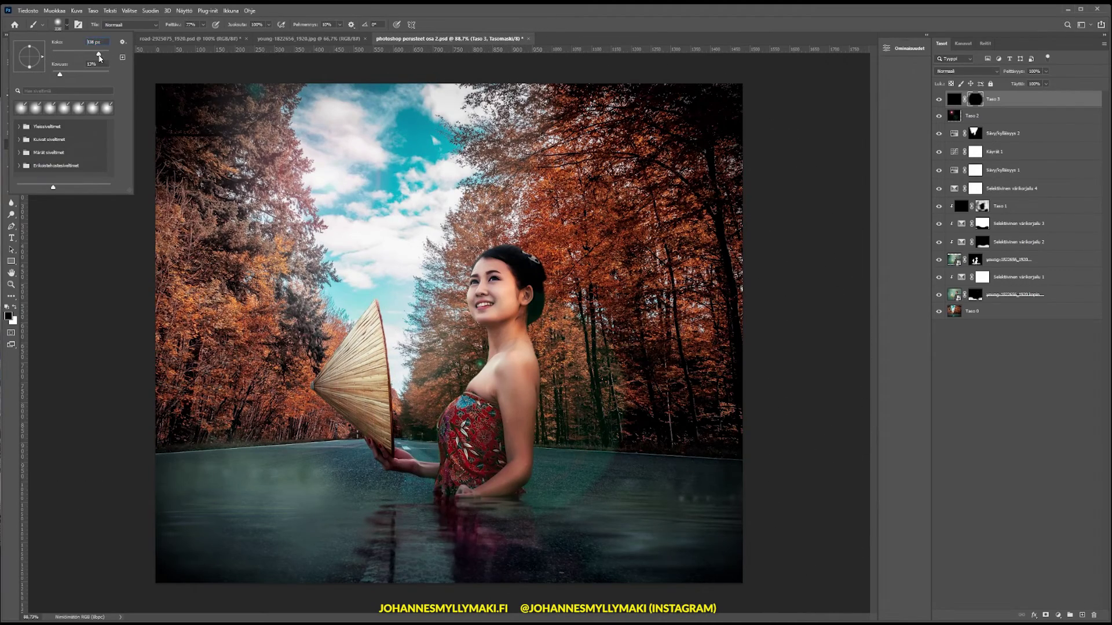
pyautogui.press('Return')
pyautogui.hotkey('ctrl', '2')
pyautogui.moveTo(1039, 81)
pyautogui.mouseDown()
pyautogui.moveTo(1008, 85)
pyautogui.moveTo(1027, 85)
pyautogui.mouseUp()
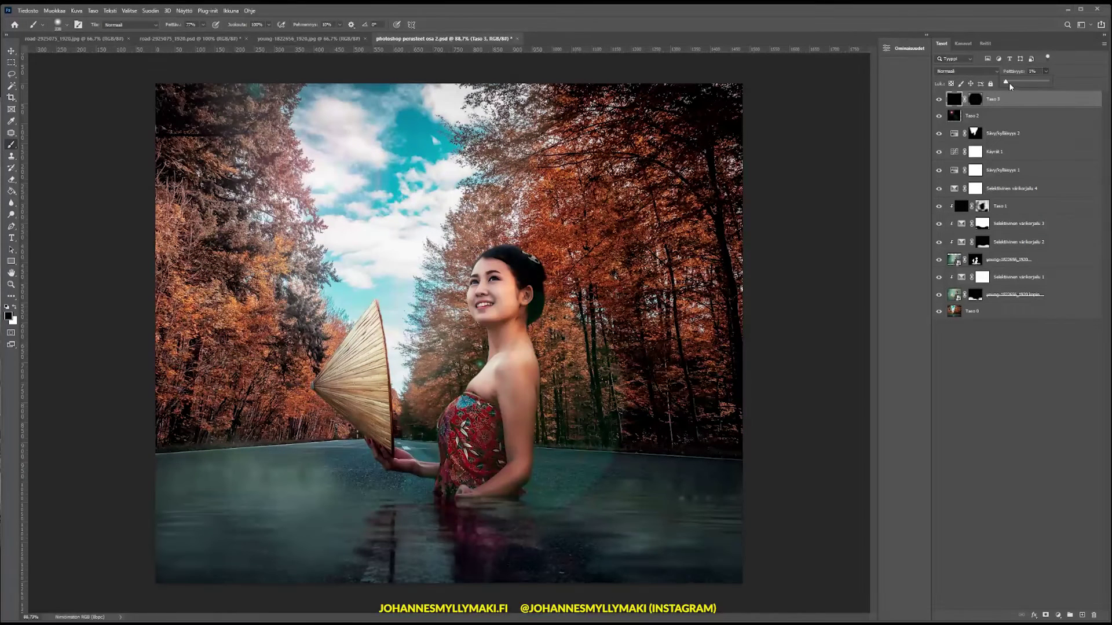
pyautogui.moveTo(1022, 85); pyautogui.dragTo(1020, 82)
pyautogui.click(941, 104)
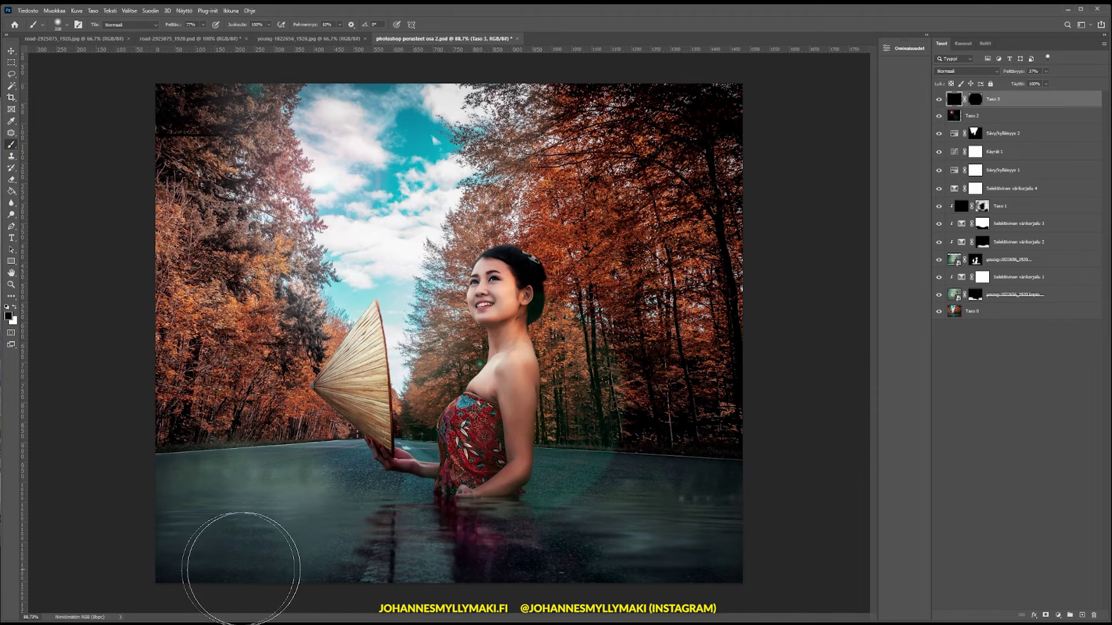
pyautogui.click(939, 101)
pyautogui.click(939, 100)
pyautogui.click(939, 101)
pyautogui.click(939, 100)
pyautogui.click(939, 101)
pyautogui.click(938, 101)
pyautogui.click(939, 101)
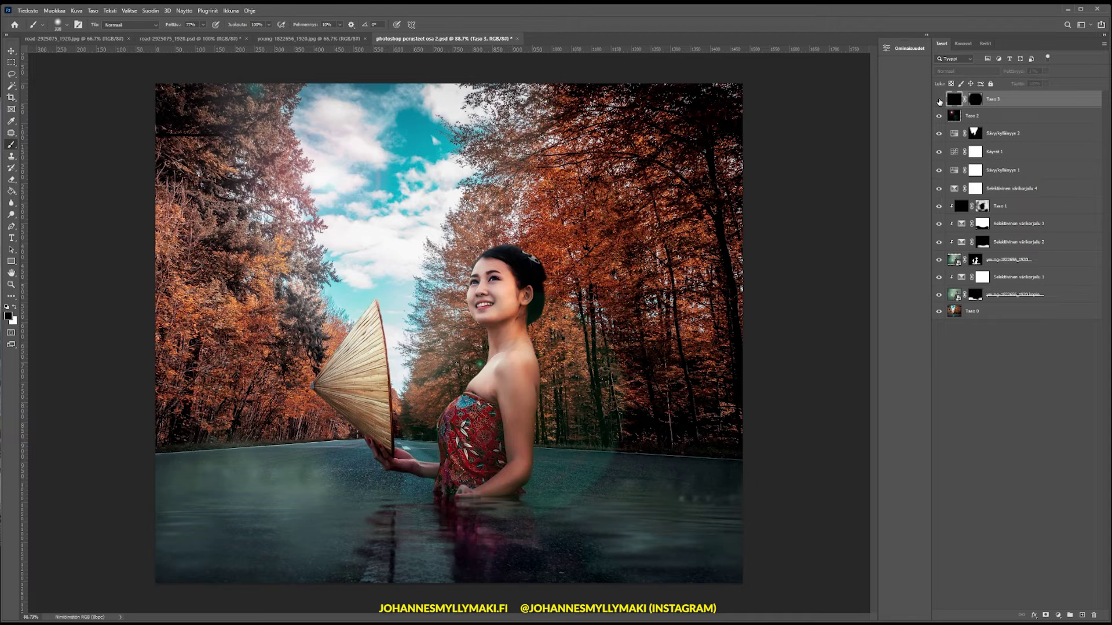
pyautogui.click(939, 101)
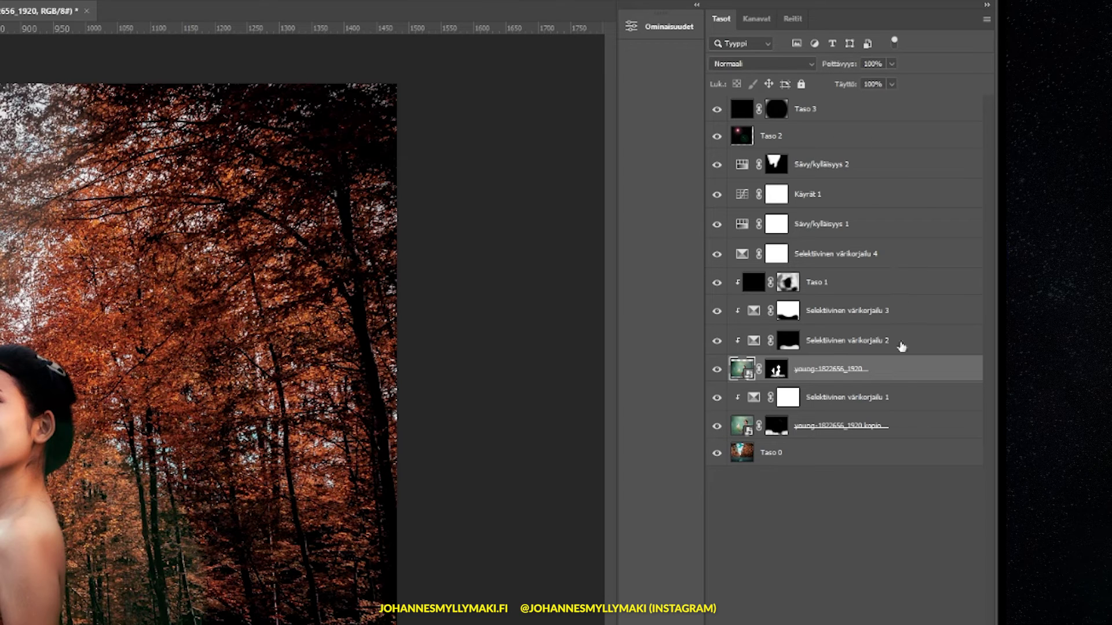
pyautogui.click(839, 426)
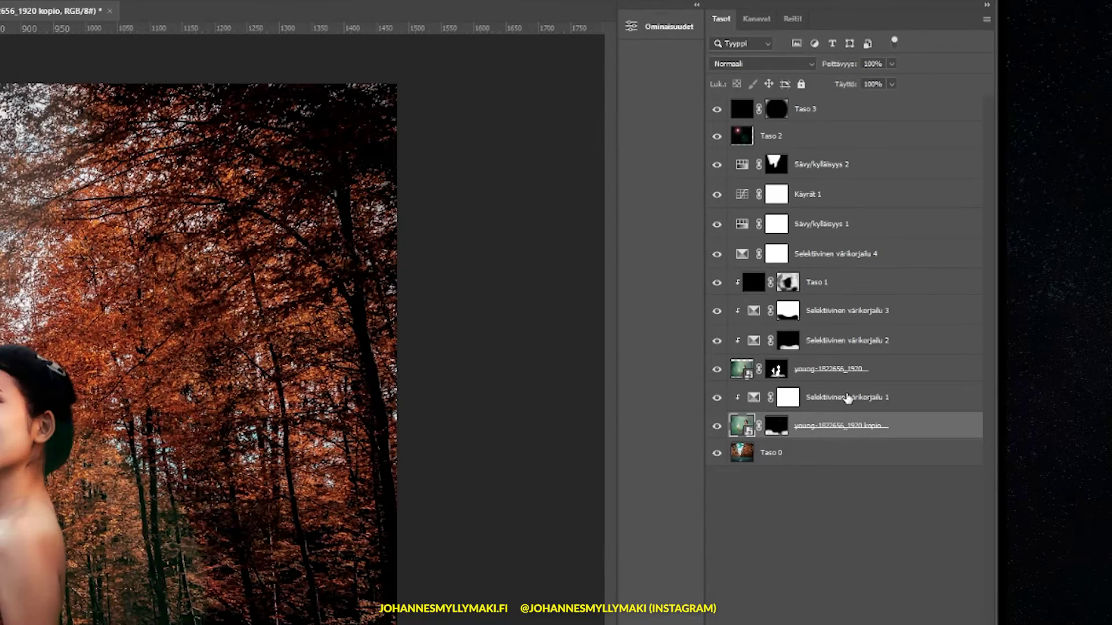
pyautogui.click(846, 397)
pyautogui.click(629, 23)
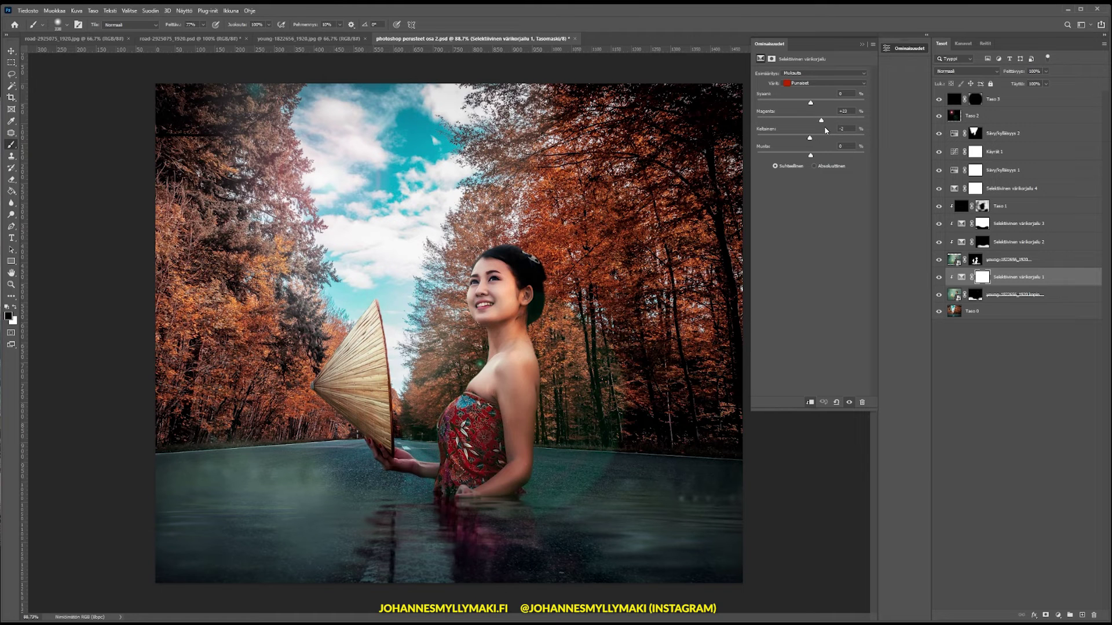
pyautogui.click(939, 277)
pyautogui.click(939, 278)
pyautogui.click(939, 278)
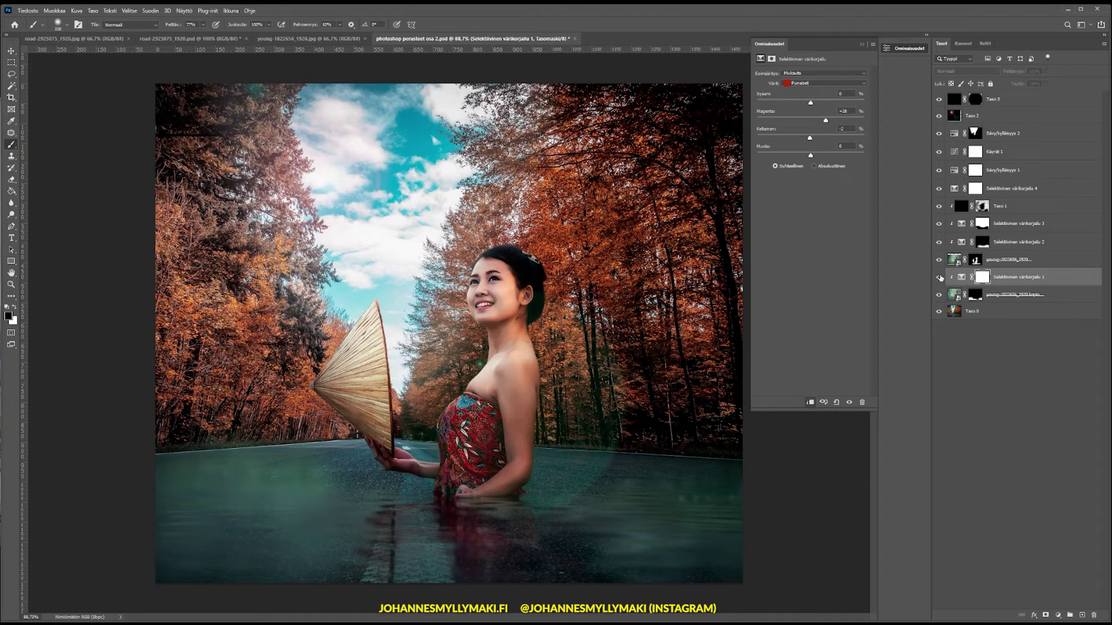
pyautogui.click(940, 277)
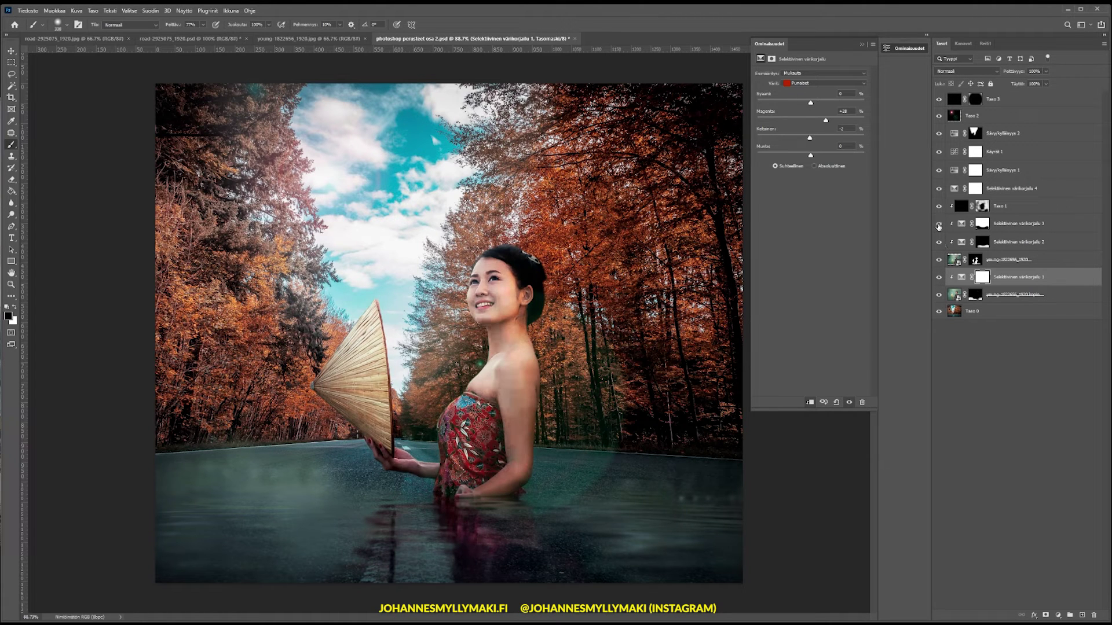
pyautogui.click(938, 225)
pyautogui.click(939, 225)
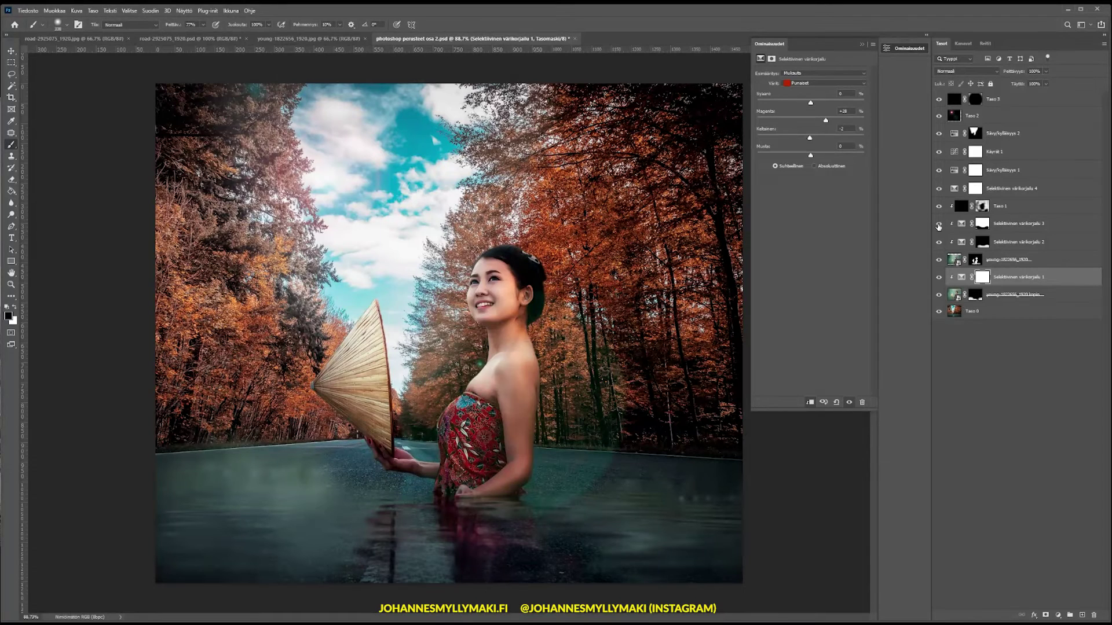
pyautogui.click(939, 206)
pyautogui.click(939, 207)
pyautogui.click(938, 189)
pyautogui.click(939, 170)
pyautogui.click(940, 170)
pyautogui.click(939, 134)
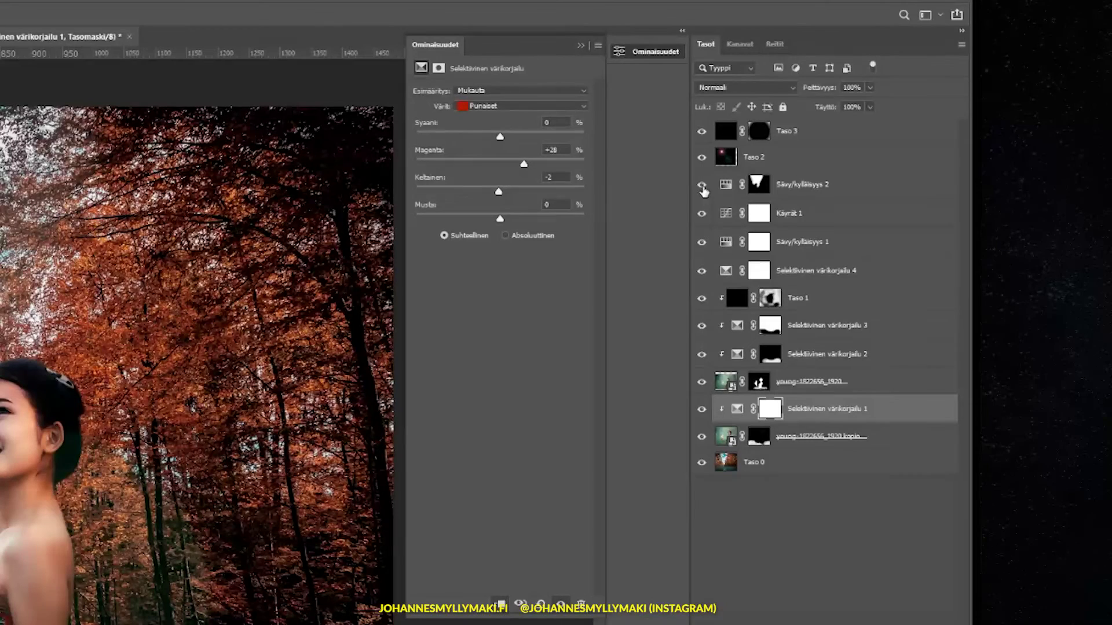
# Inspect the Selektiivinen värikorjailu 2 and 4 adjustments and the lower photo layers
pyautogui.click(813, 439)
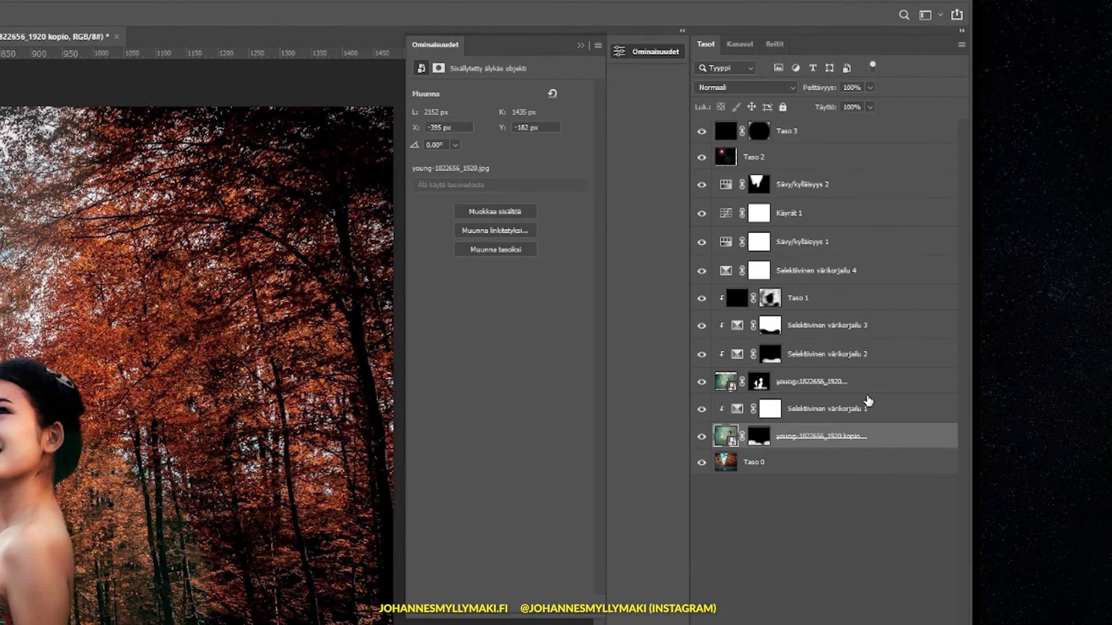
pyautogui.click(875, 355)
pyautogui.click(883, 331)
pyautogui.click(867, 299)
pyautogui.click(876, 278)
pyautogui.click(777, 471)
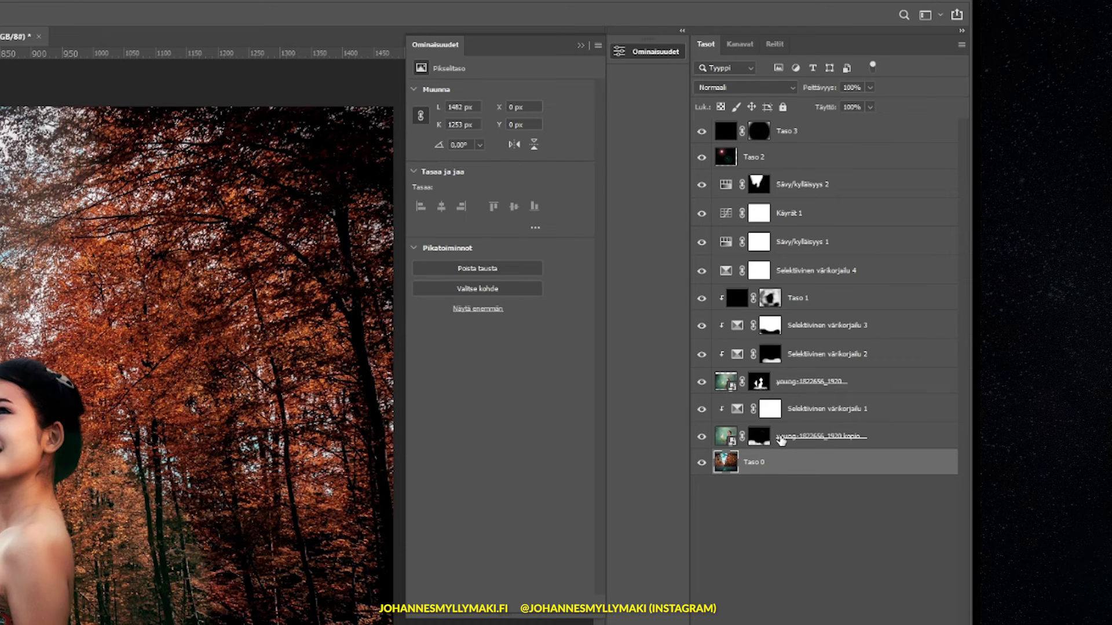
pyautogui.click(790, 440)
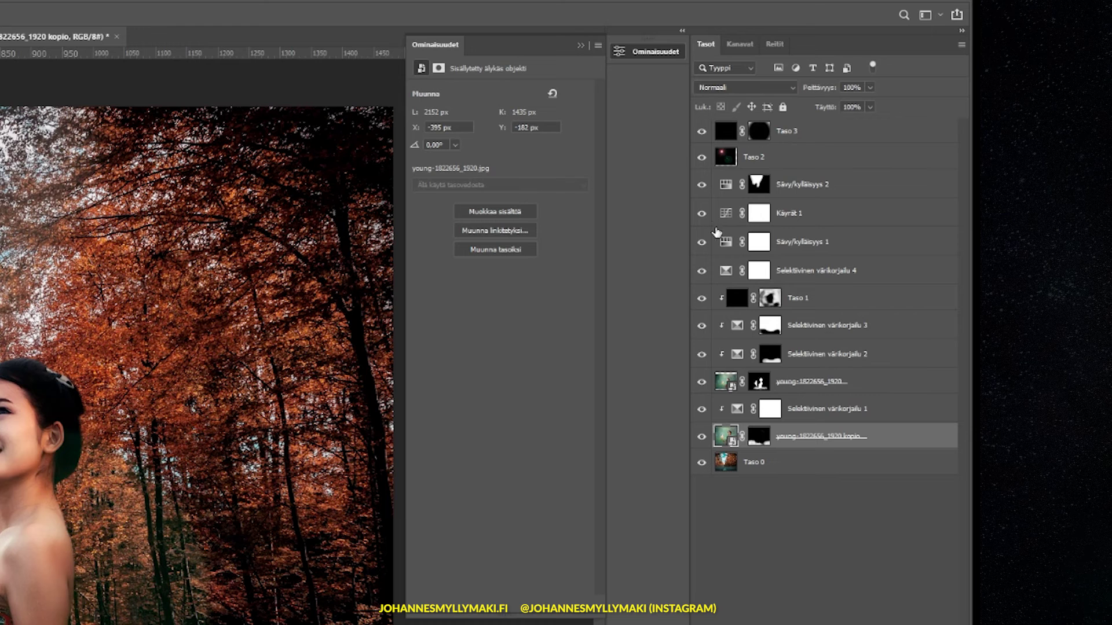
# Toggle Sävy/kylläisyys 2, Taso 2 and Taso 3 visibility, then view road-2925075_1920.psd
pyautogui.click(701, 187)
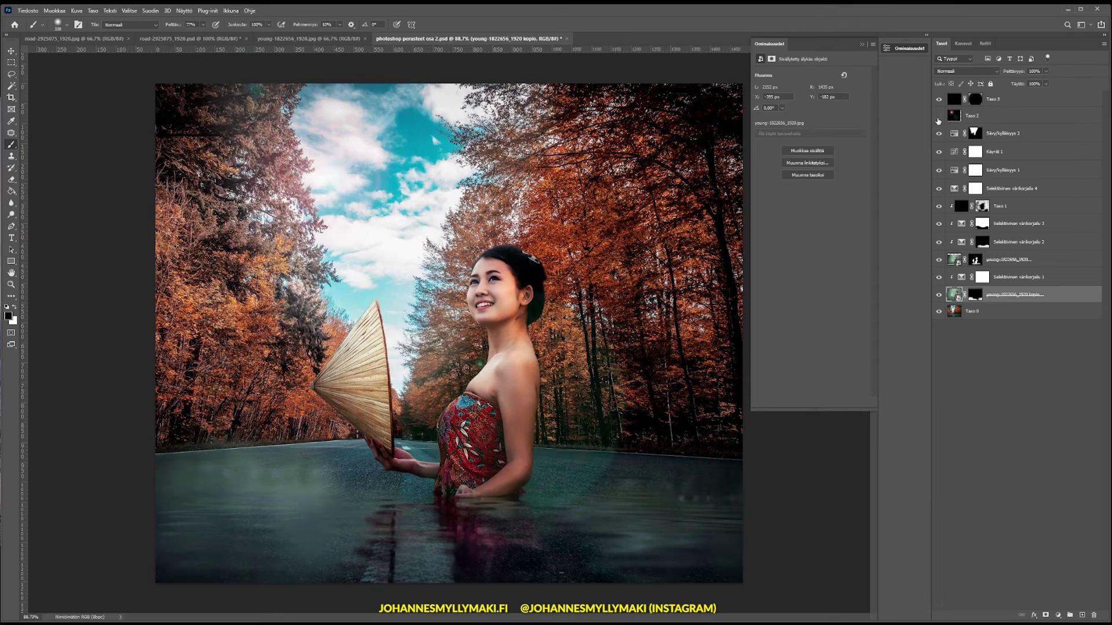
pyautogui.click(939, 117)
pyautogui.click(940, 101)
pyautogui.click(940, 101)
pyautogui.click(200, 39)
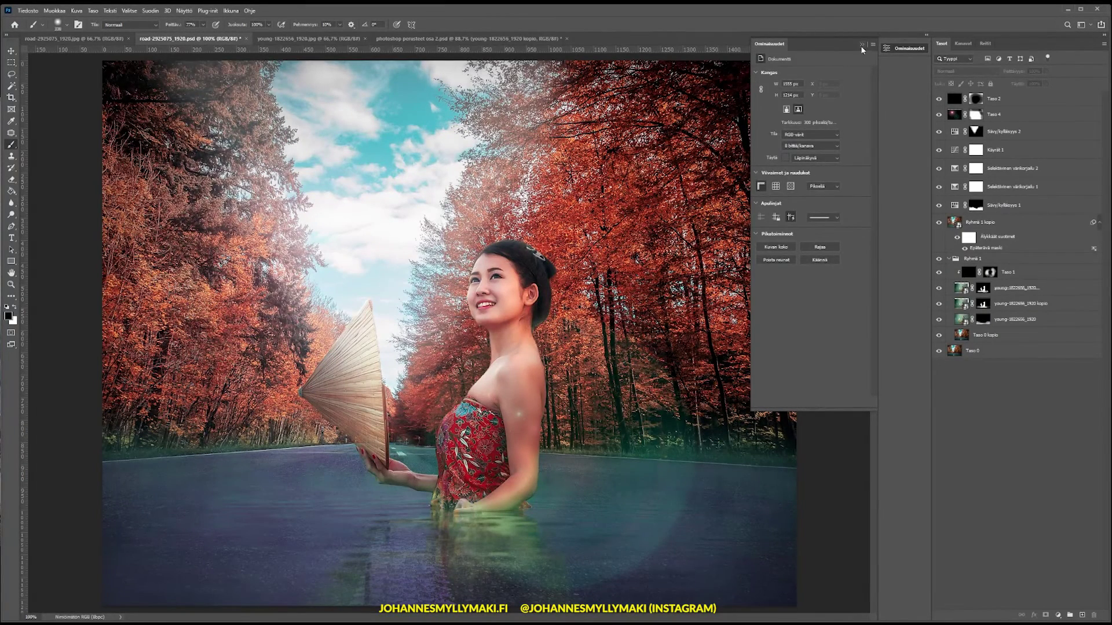
# Compare the road version, then settle on photoshop perusteet osa 2.psd with Käyrät 1 selected
pyautogui.click(862, 45)
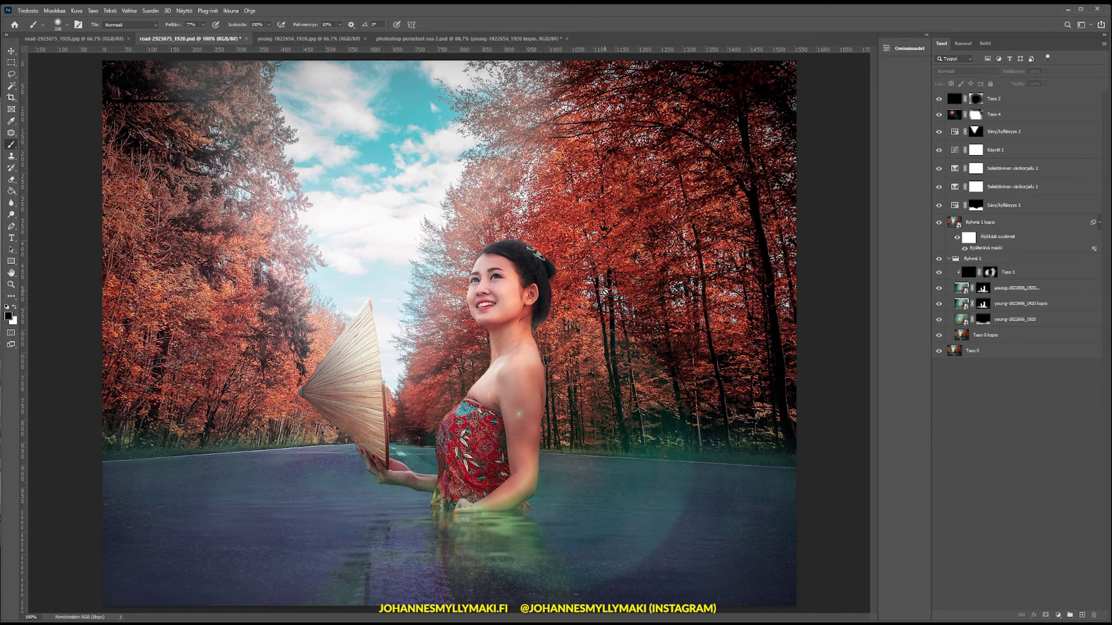
pyautogui.click(502, 39)
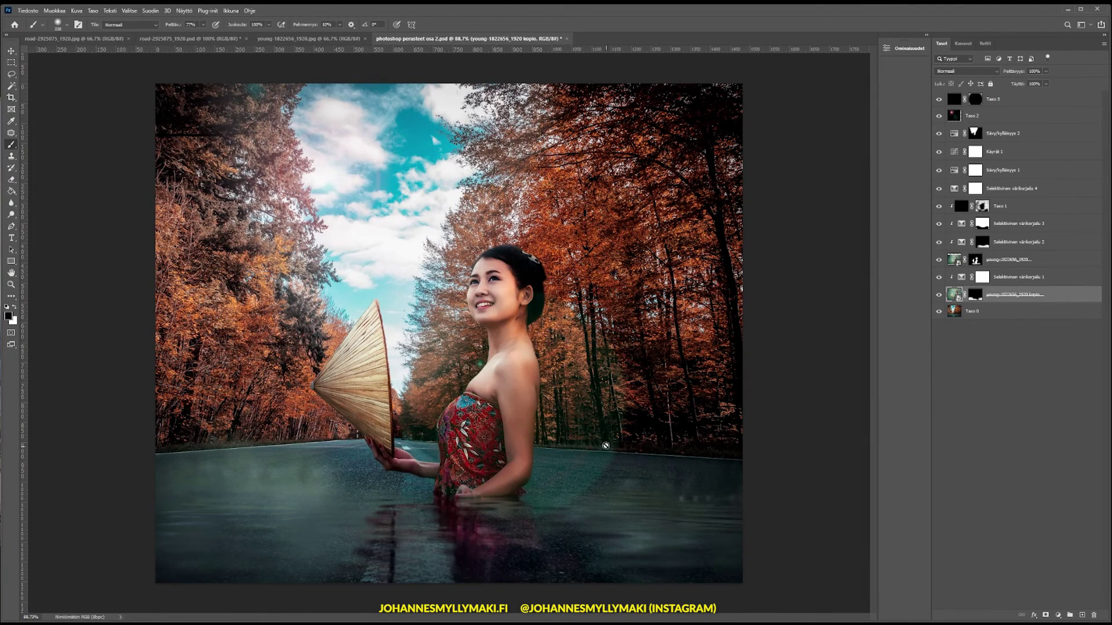
pyautogui.click(191, 38)
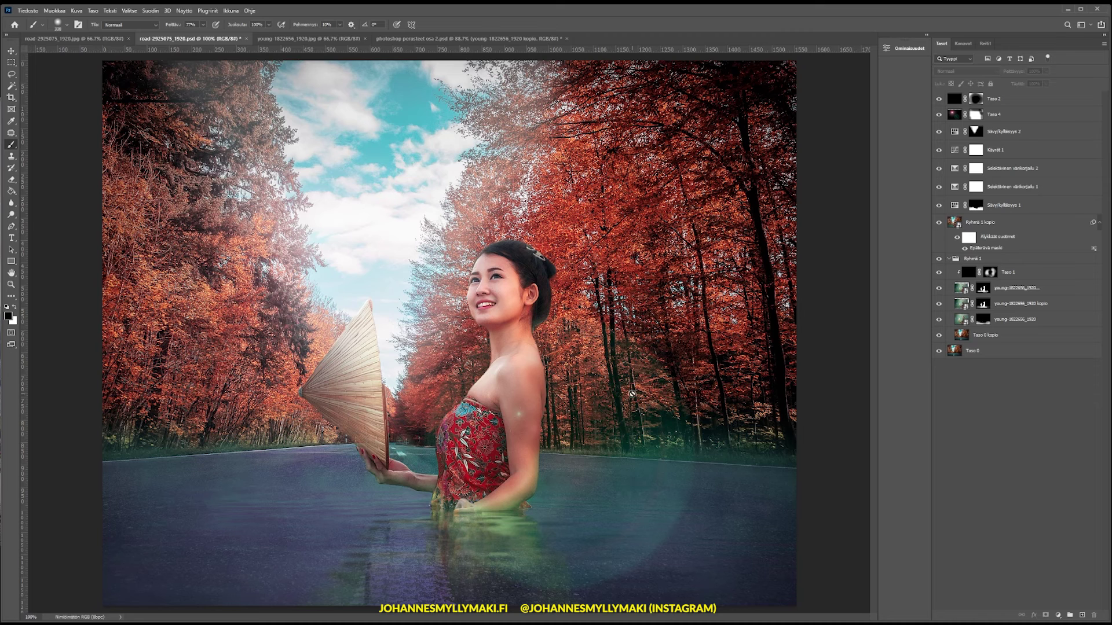
pyautogui.click(510, 38)
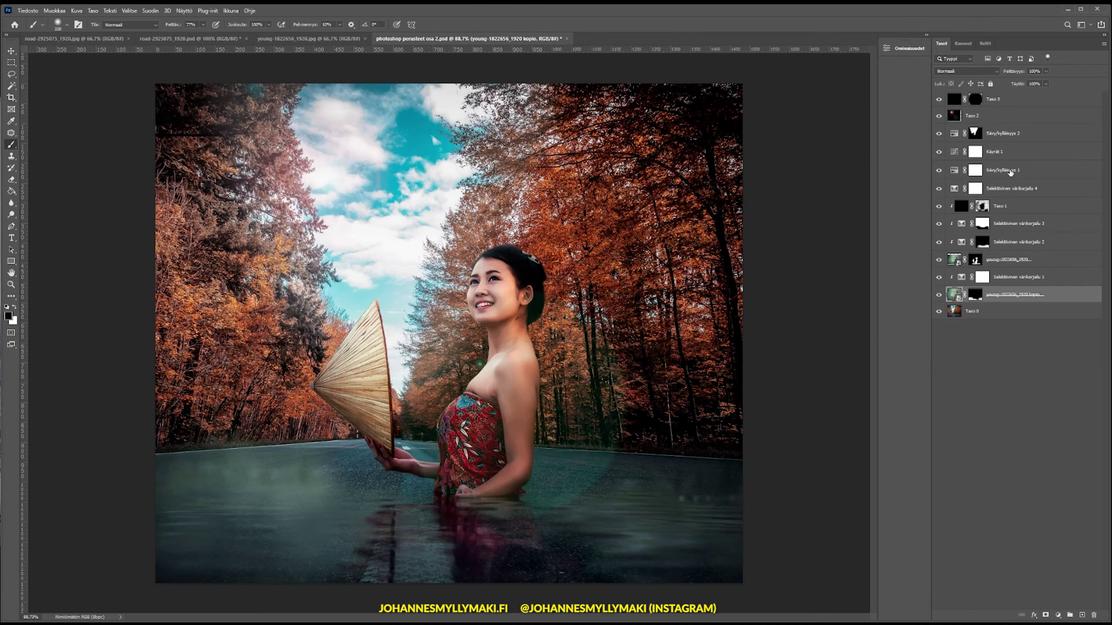
pyautogui.click(1004, 152)
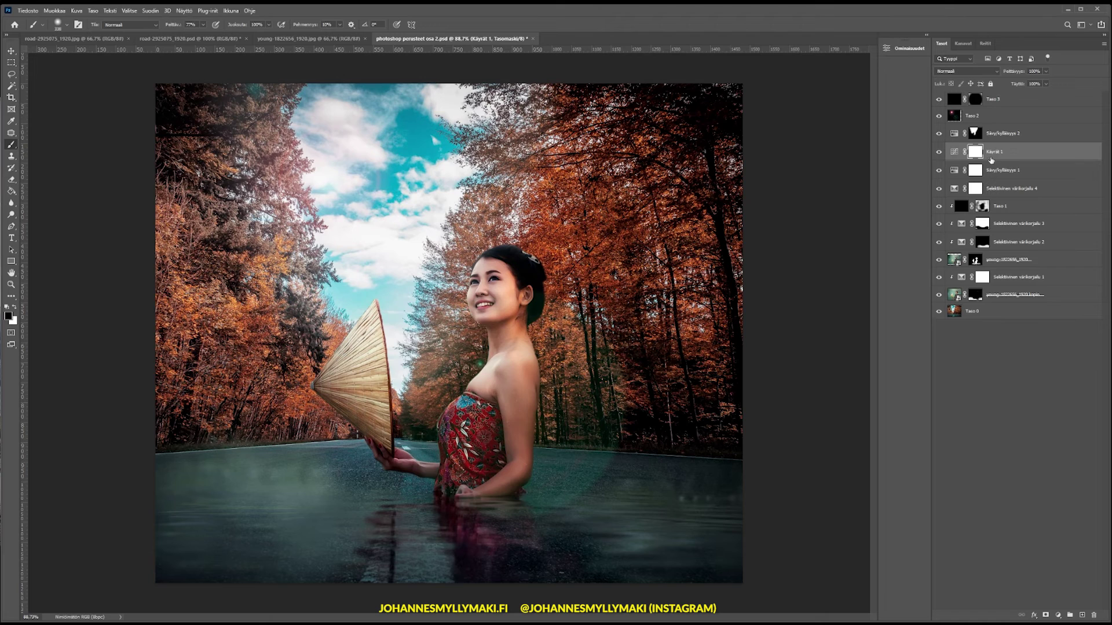
# Add a Käyrät 2 Curves layer lifting midtones from input 114 to output 135
pyautogui.click(1058, 618)
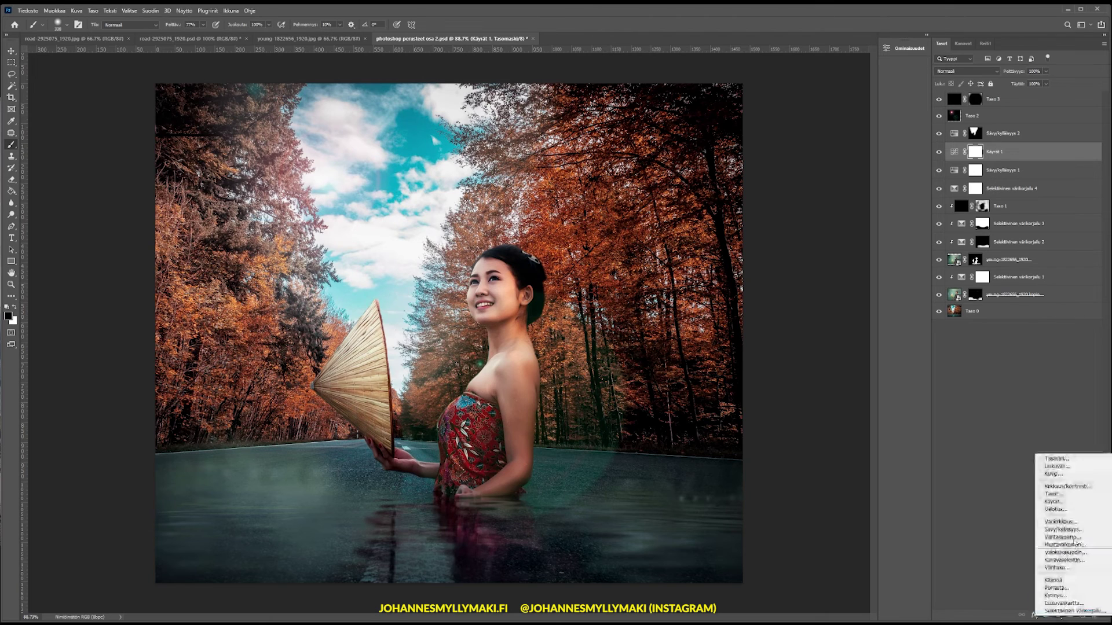
pyautogui.click(1061, 498)
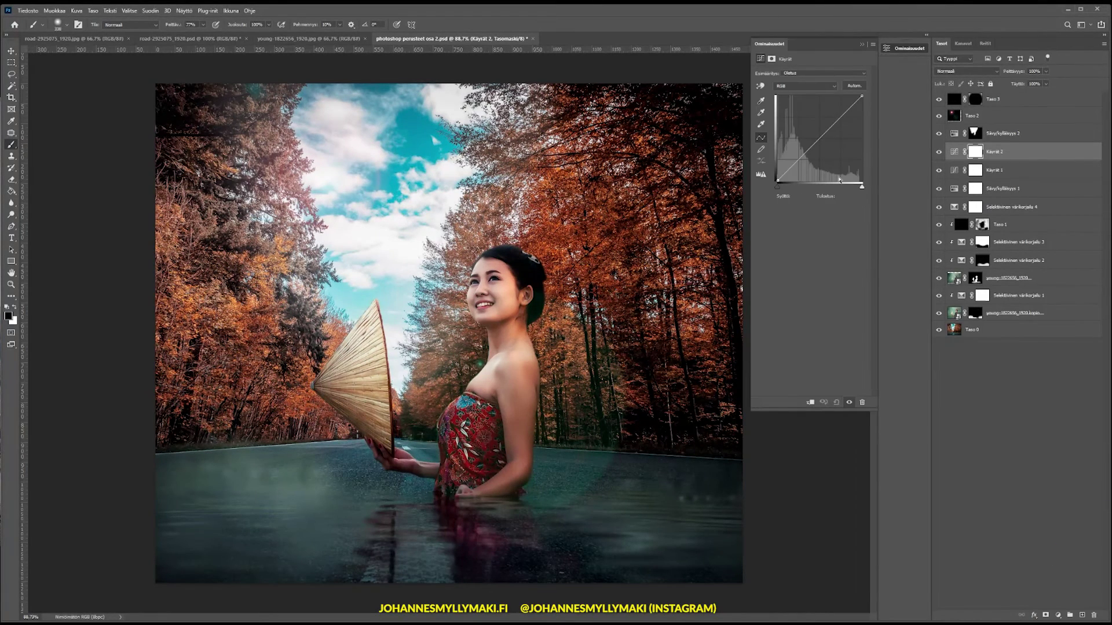
pyautogui.click(817, 142)
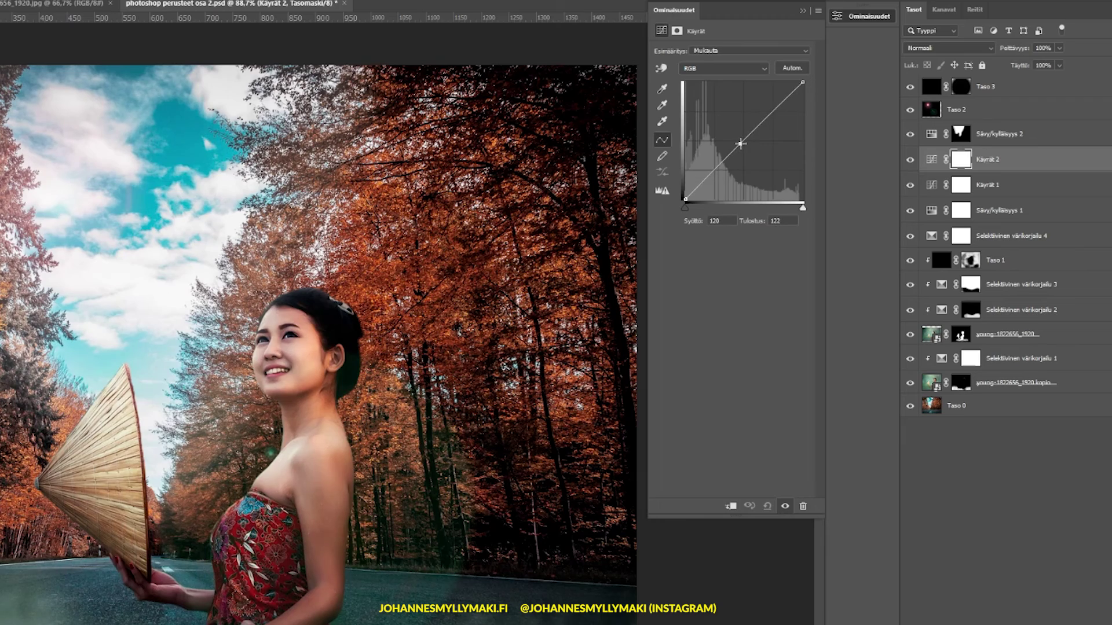
pyautogui.moveTo(741, 143); pyautogui.dragTo(737, 137)
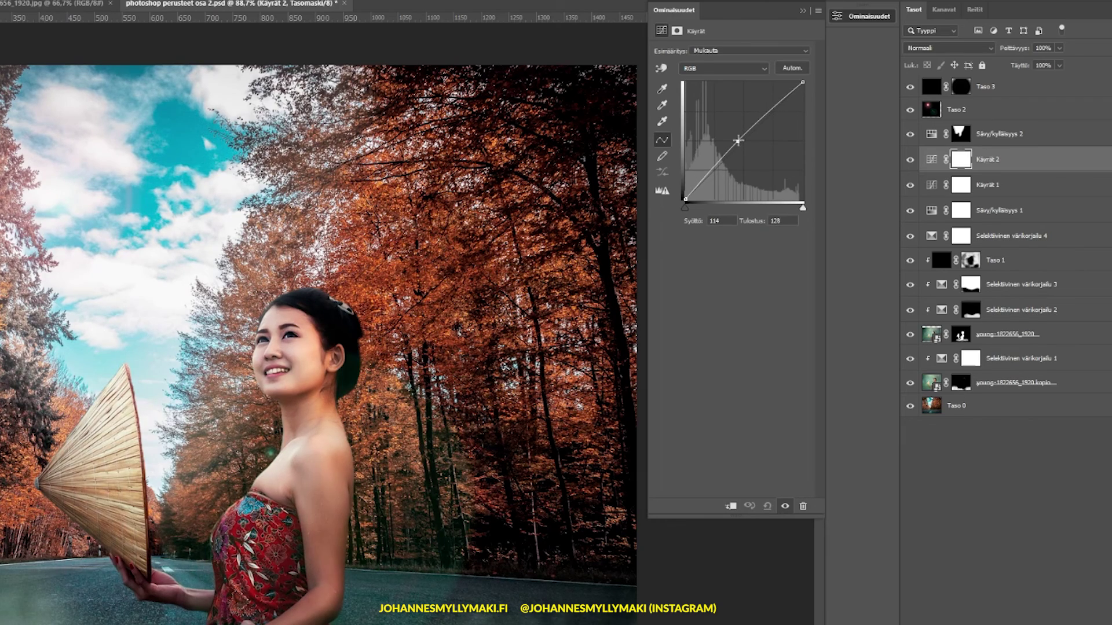
pyautogui.moveTo(737, 136); pyautogui.dragTo(741, 141)
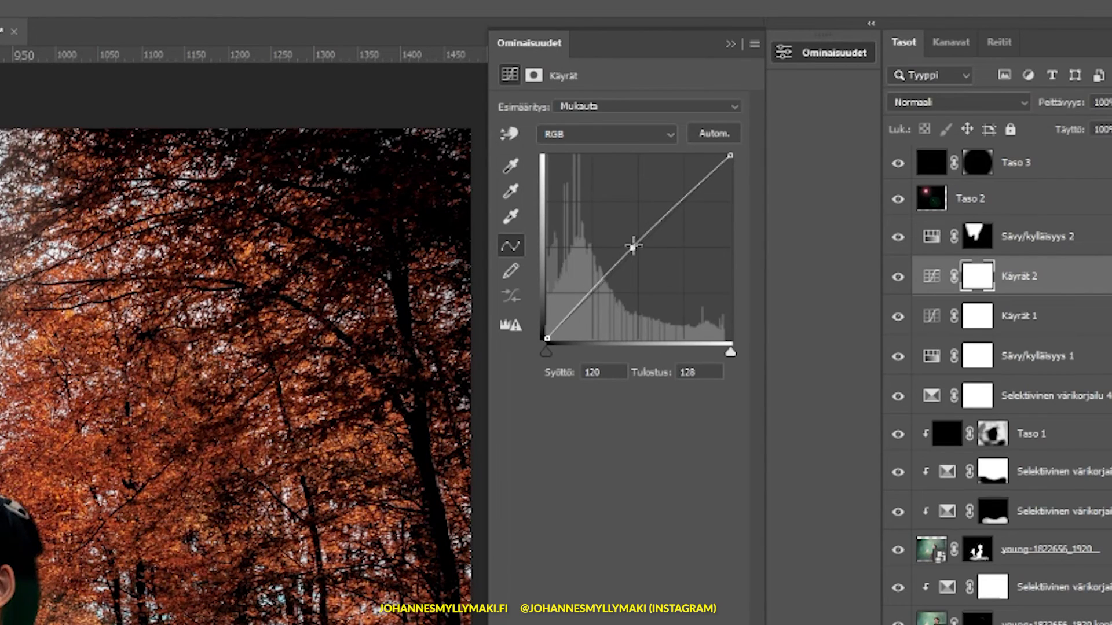
pyautogui.moveTo(633, 247); pyautogui.dragTo(629, 243)
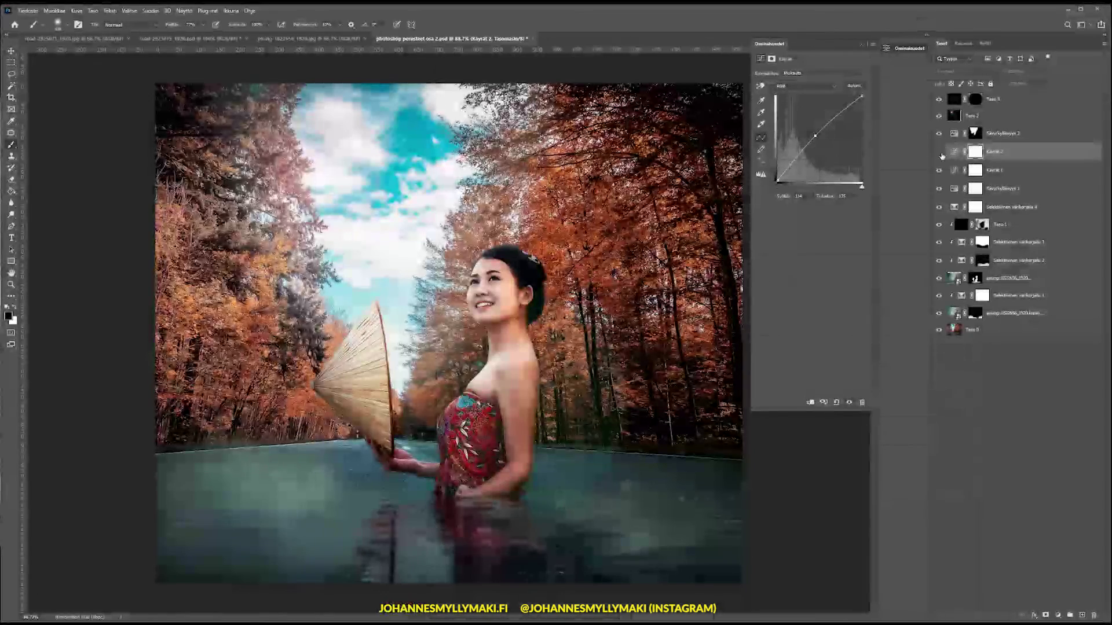
# Toggle the new curves adjustment's visibility to compare the brightened image
pyautogui.click(939, 153)
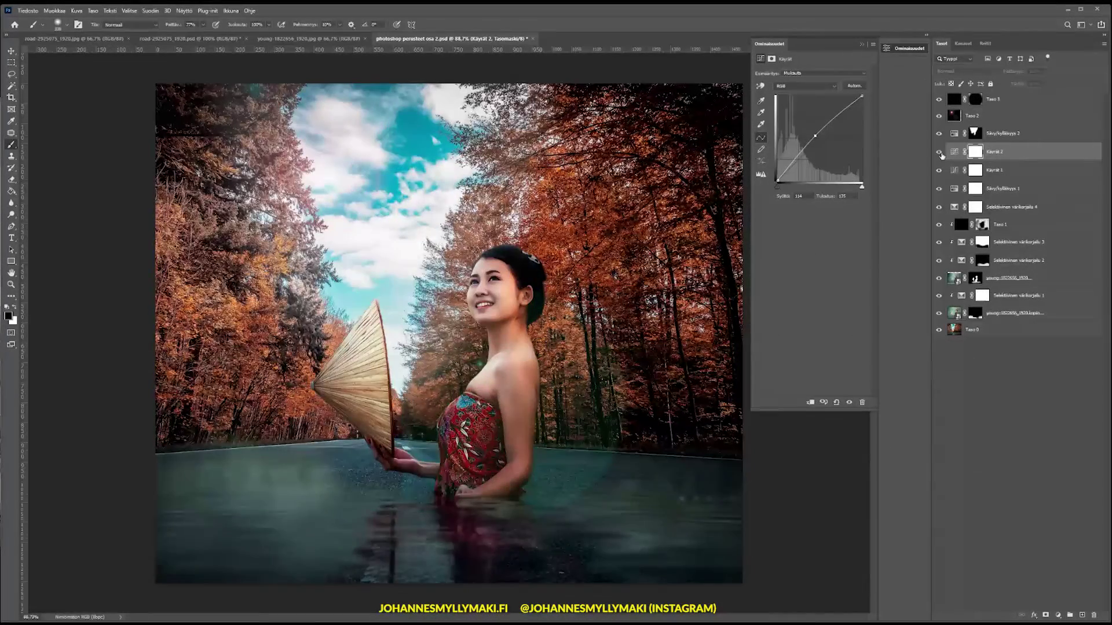
pyautogui.click(940, 153)
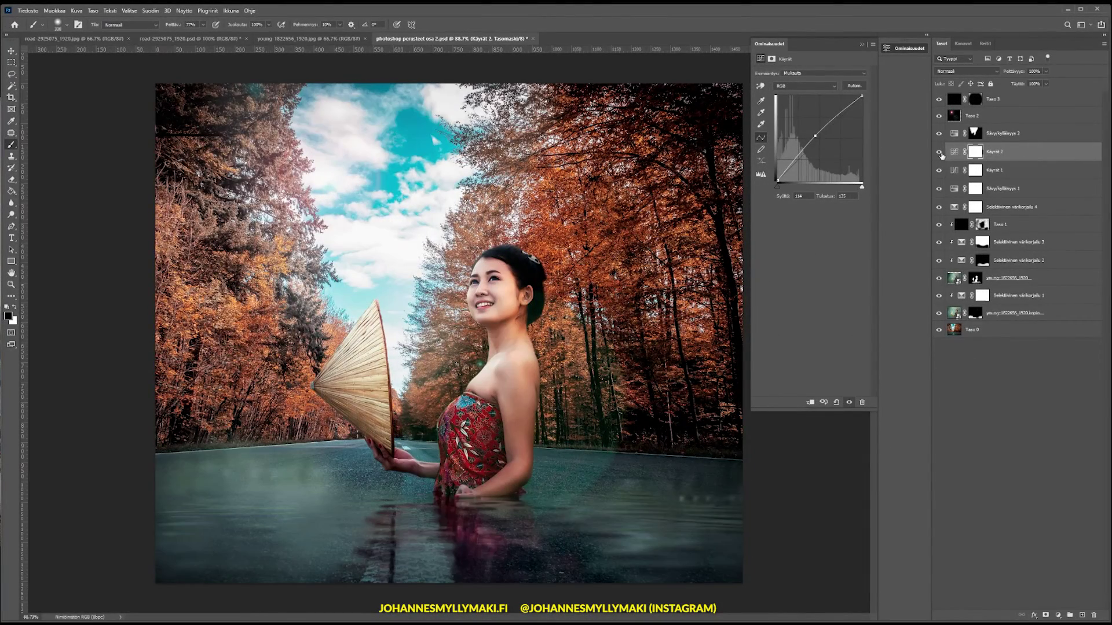
pyautogui.click(940, 153)
# Hide Käyrät 2 for comparison and return to the photoshop perusteet osa 2.psd document
pyautogui.click(940, 153)
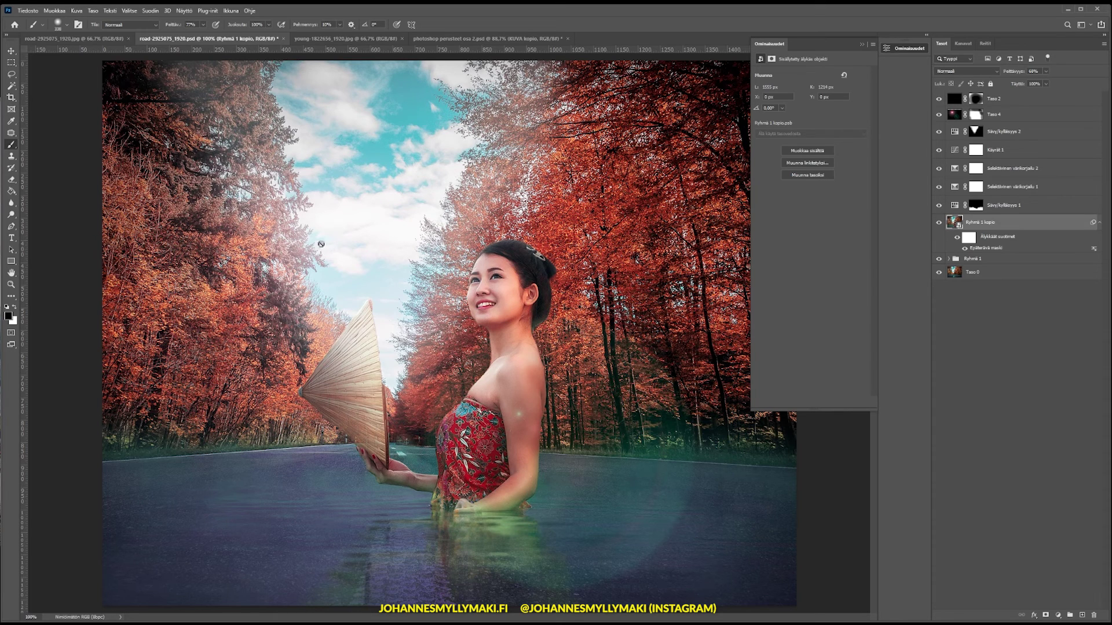
pyautogui.click(486, 38)
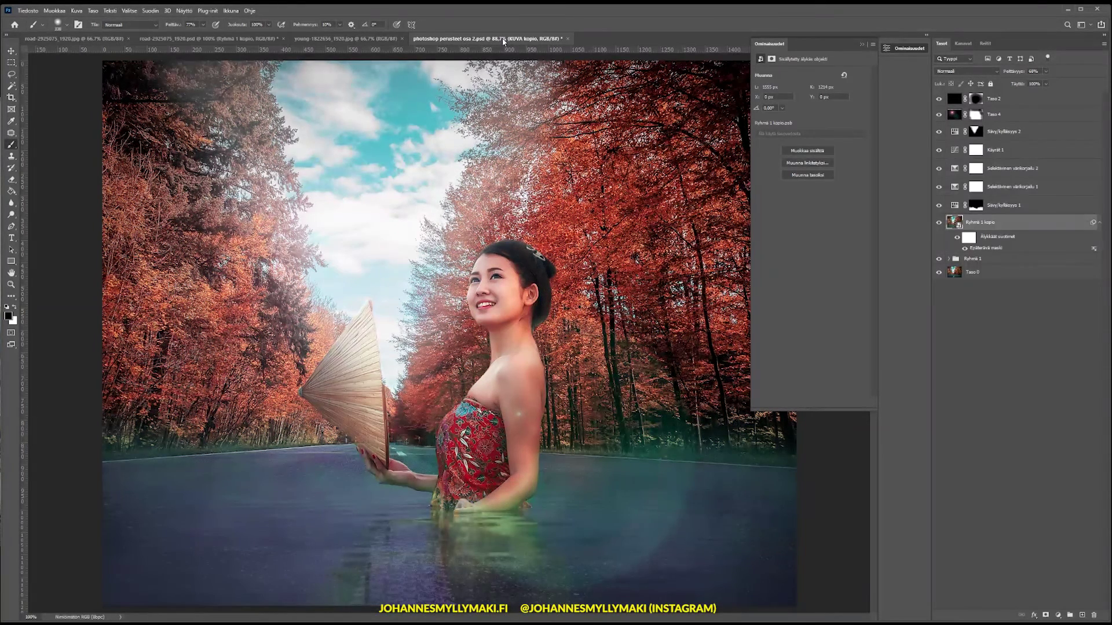